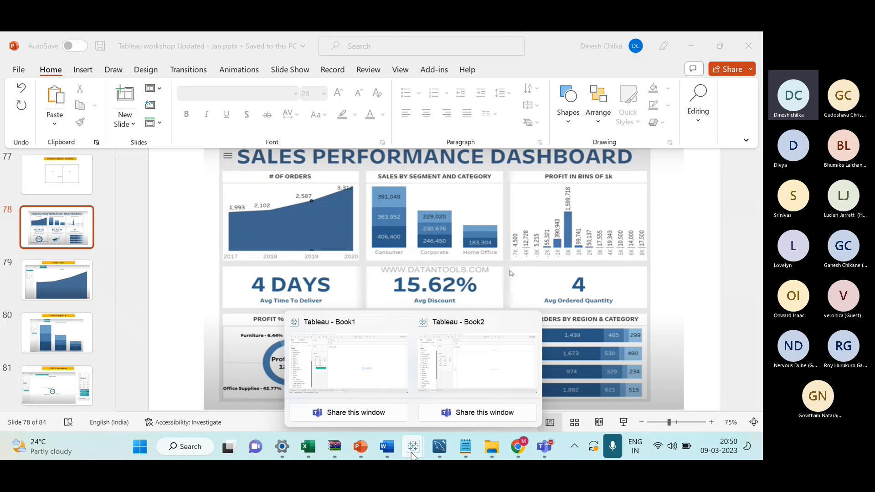
Examine the Sales Performance Dashboard slide and the Order count slide in the PowerPoint workshop presentation
click(453, 372)
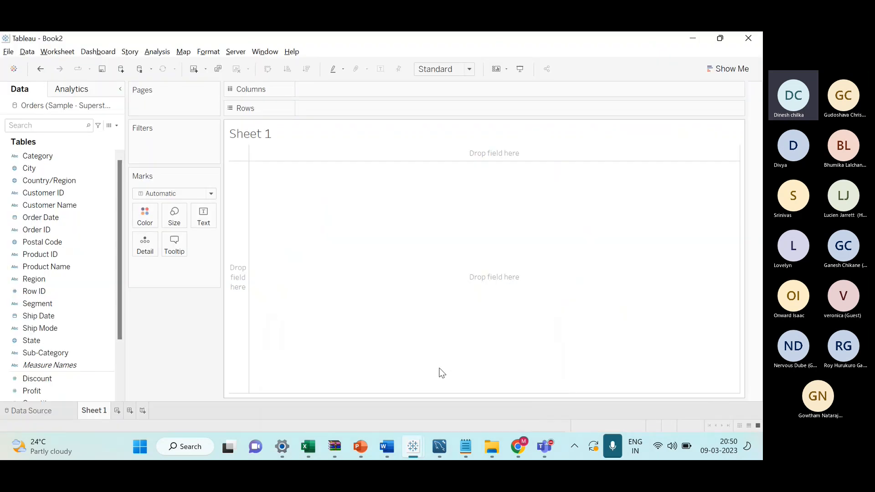
key(alt+Tab)
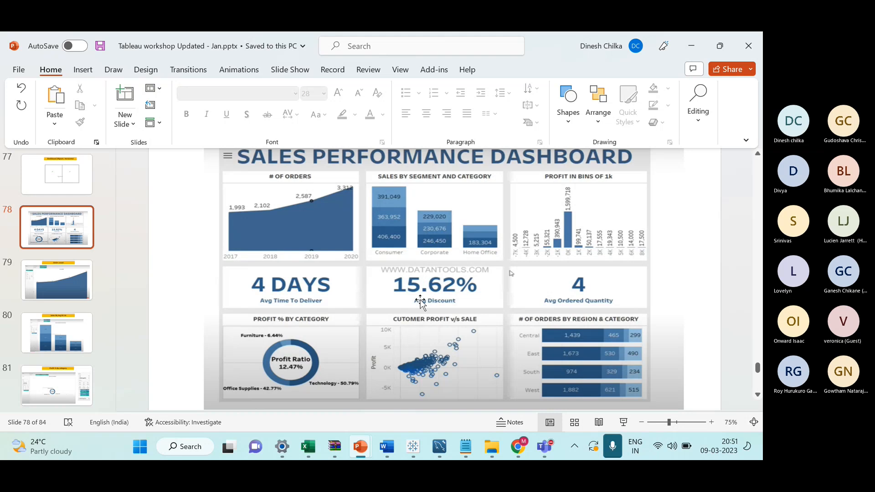
mouse_move(414, 444)
click(468, 360)
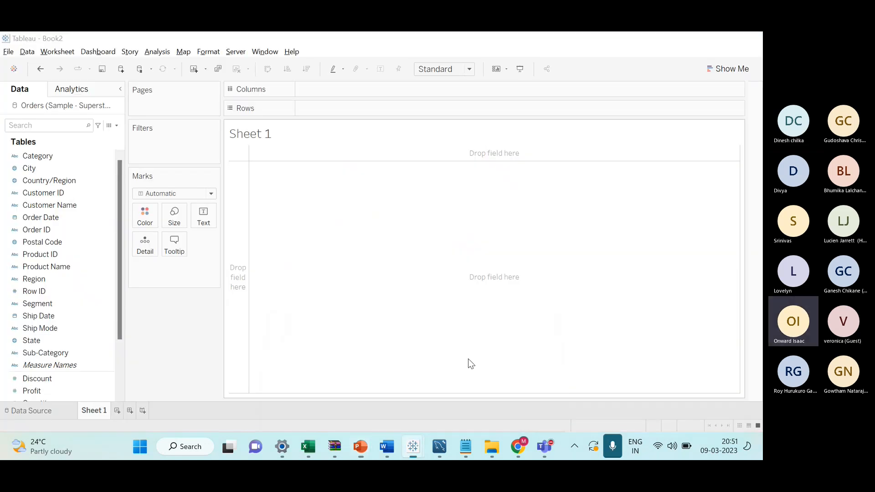
key(alt+Tab)
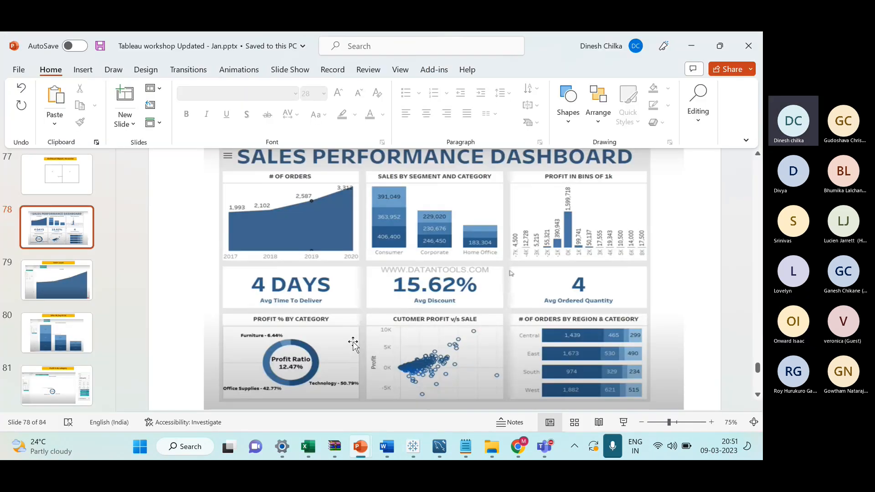
ctrl+scroll(424, 272, up, 3)
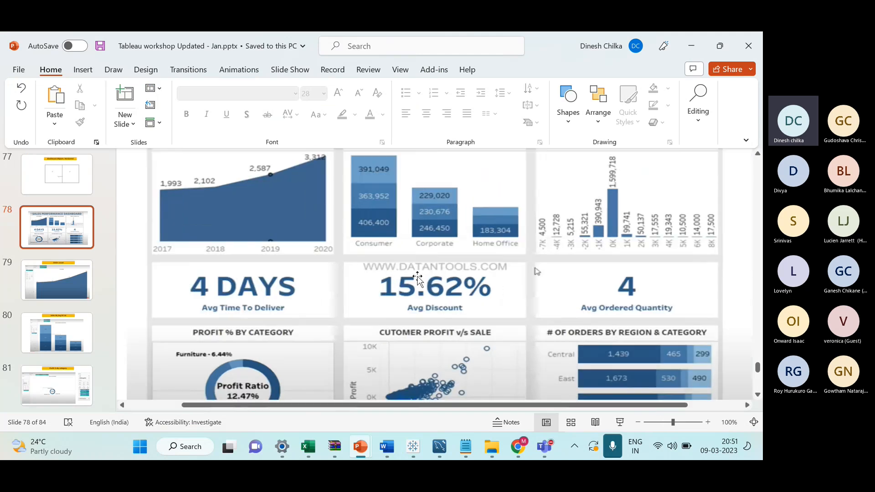
scroll(417, 278, up, 1)
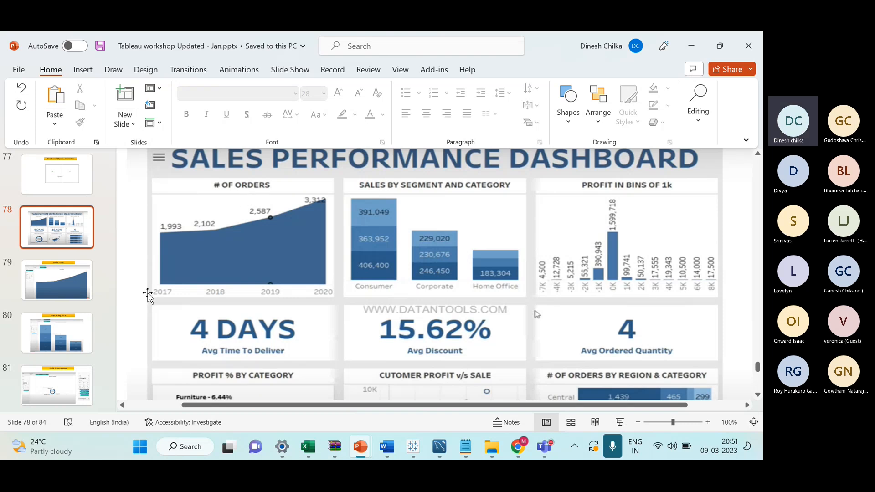
click(64, 282)
scroll(377, 316, up, 2)
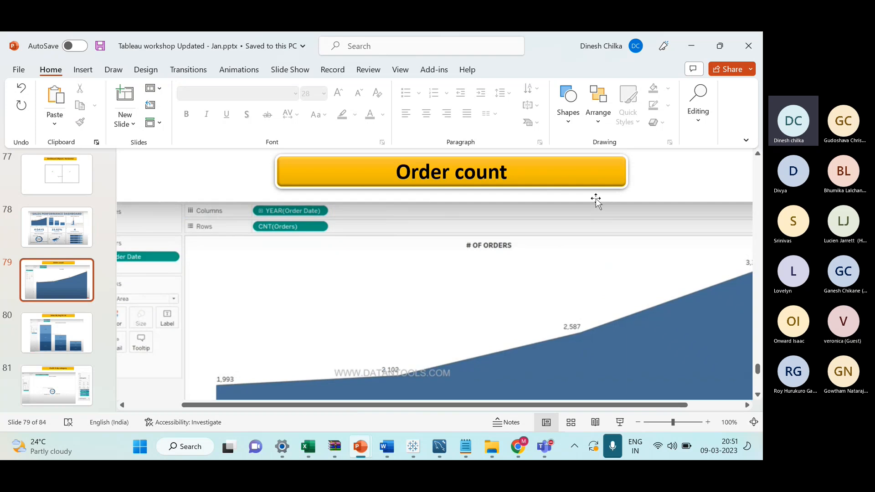
Switch to the Book2 workbook in Tableau and rename Sheet 1 as "order count"
key(alt+Tab)
key(alt+Tab)
key(alt+Tab)
right_click(92, 411)
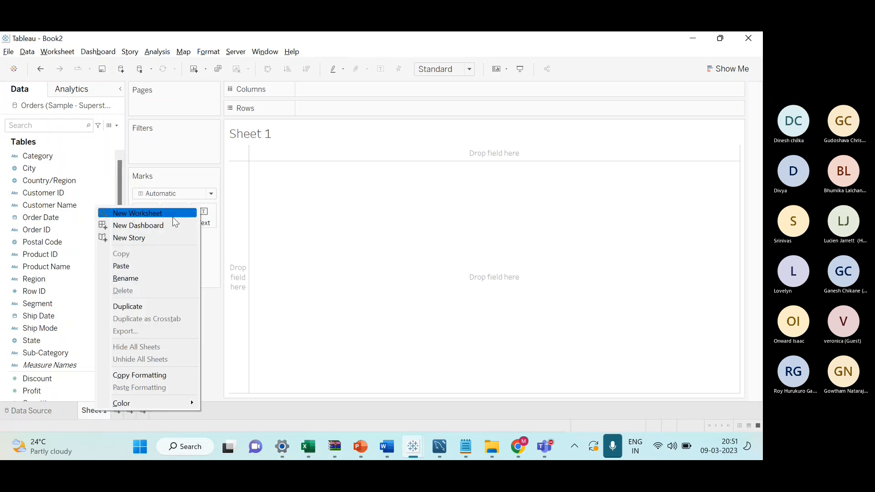
click(159, 278)
key(BackSpace)
text(order count)
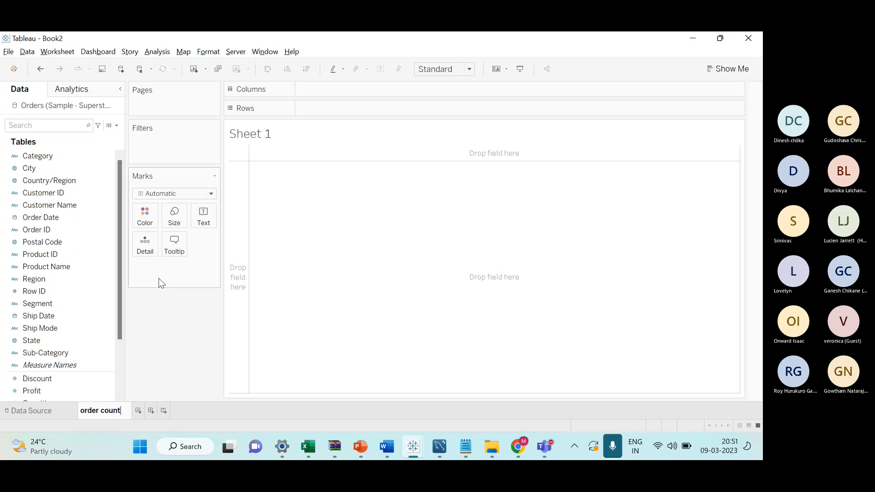
click(250, 289)
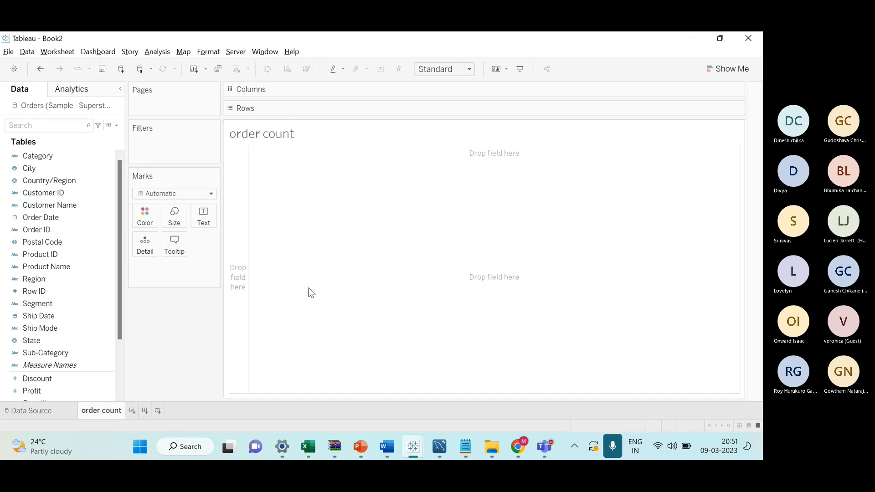
Plot Orders (Count) in rows against Order Date by year in columns, and fit the chart to Entire View
key(alt+Tab)
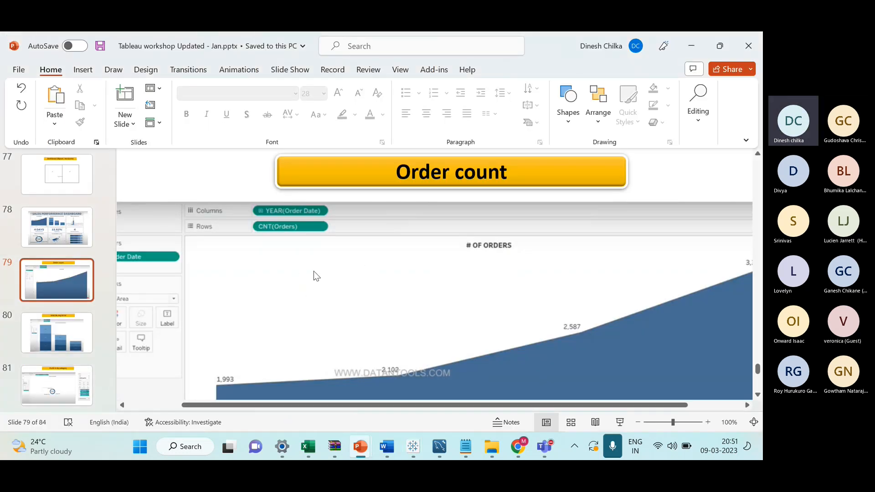
key(alt+Tab)
scroll(80, 257, down, 1)
scroll(80, 257, down, 1)
scroll(78, 266, up, 2)
drag(64, 218, 371, 95)
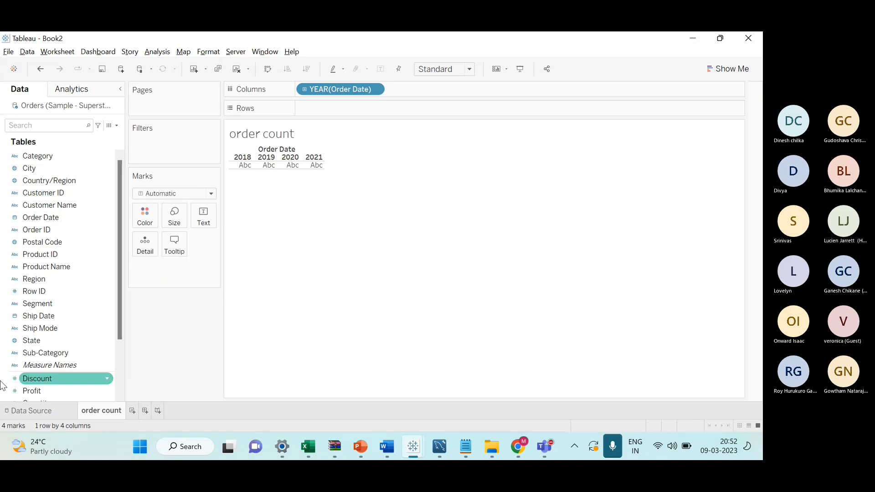
scroll(59, 364, down, 2)
drag(48, 378, 351, 102)
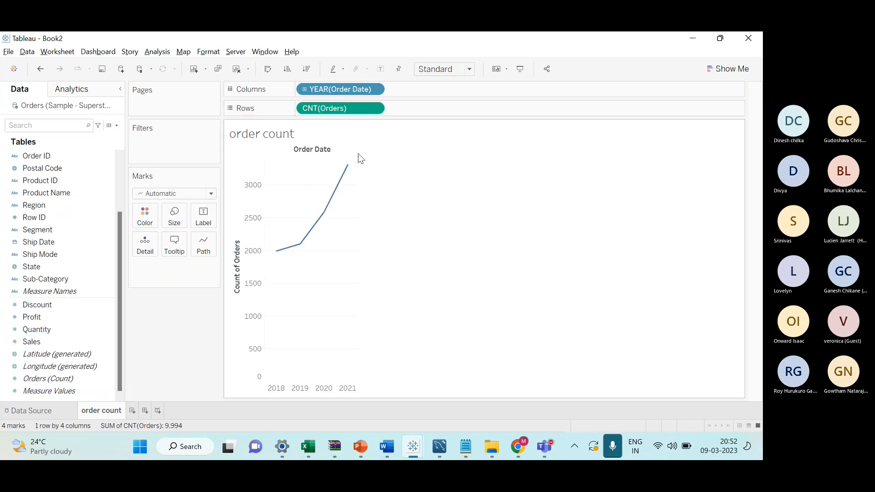
click(470, 70)
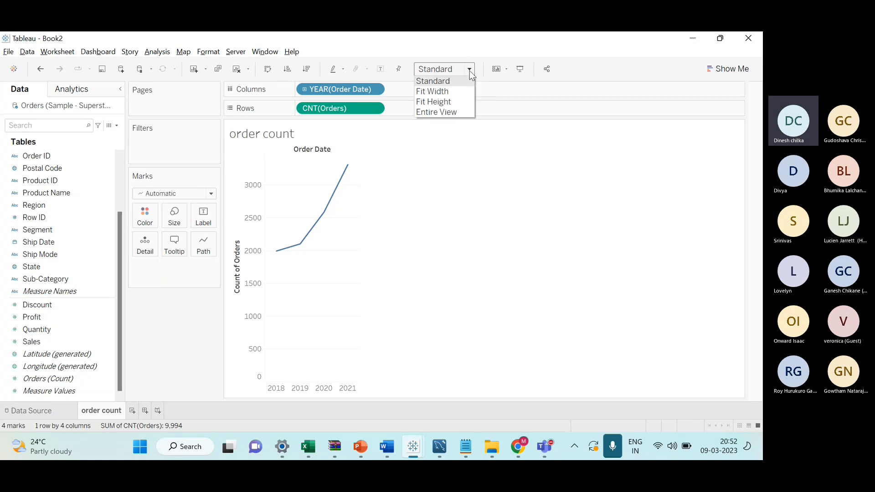
click(447, 113)
Switch to the Teams meeting and admit the guest waiting in the lobby, then return to the Tableau workbook
key(alt+Tab)
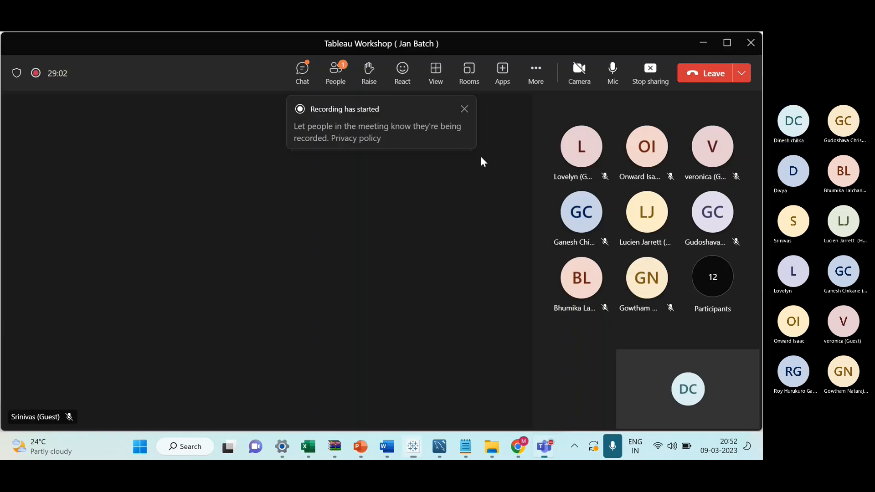
click(336, 77)
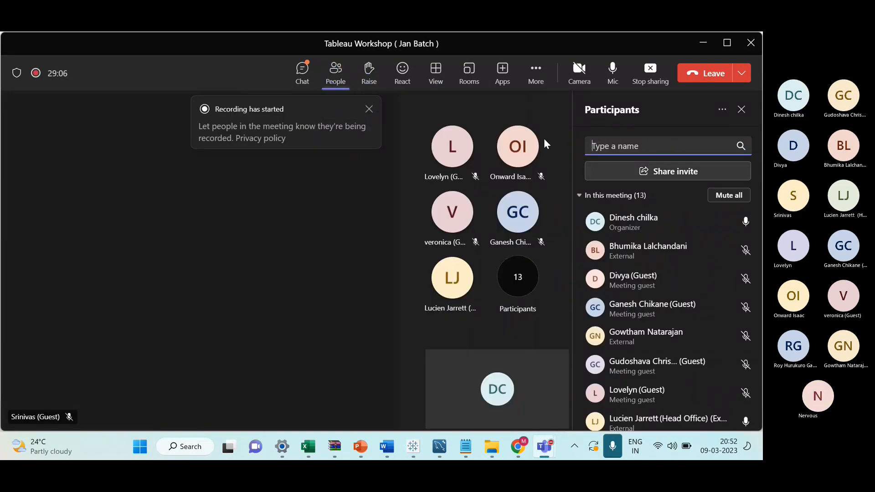
click(302, 74)
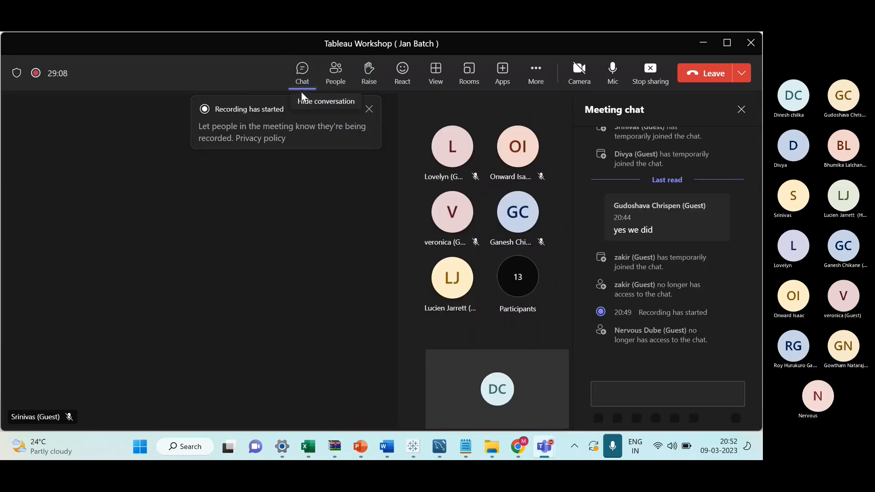
key(alt+Tab)
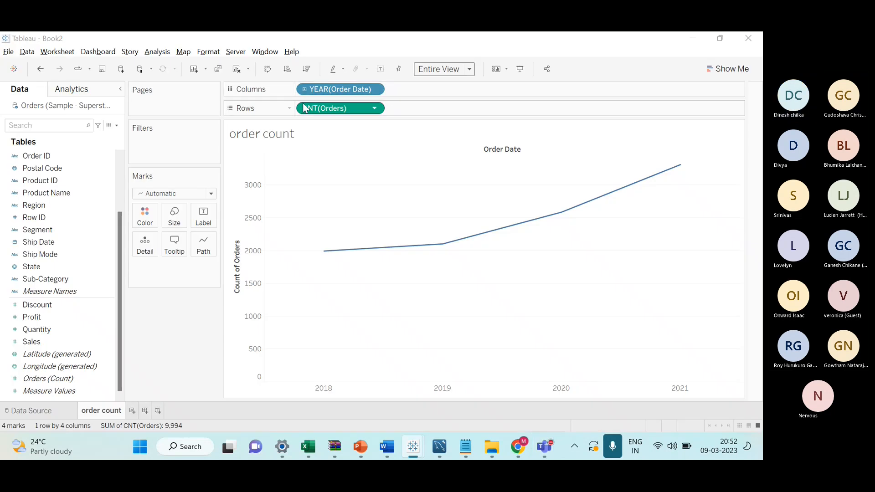
key(alt+Tab)
click(336, 73)
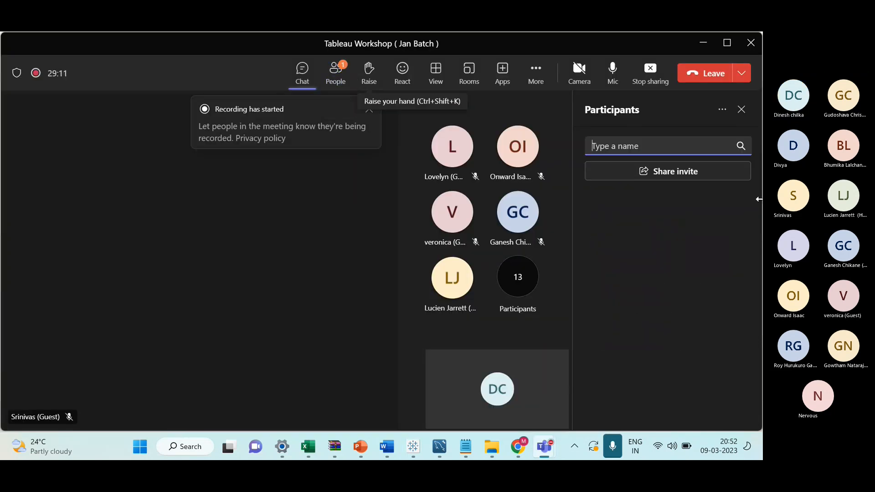
click(732, 222)
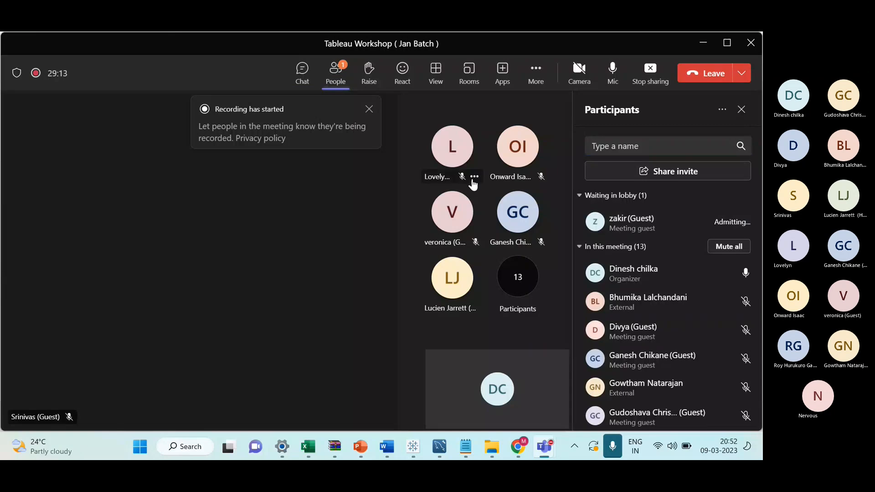
key(alt+Tab)
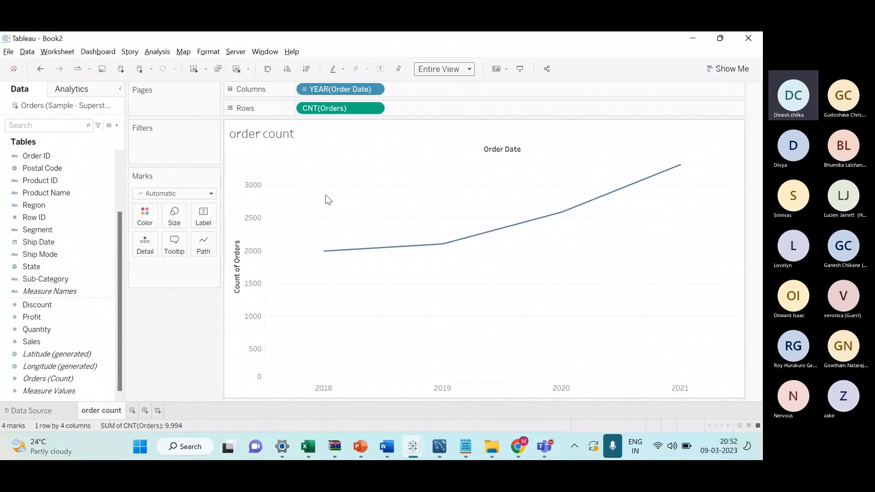
Show mark labels on the order count chart and change its mark type to Area
scroll(73, 264, up, 3)
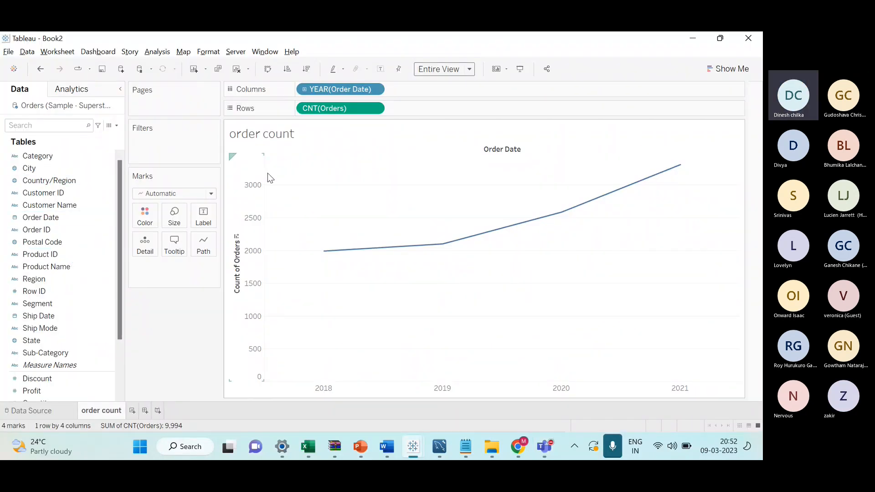
scroll(66, 319, down, 3)
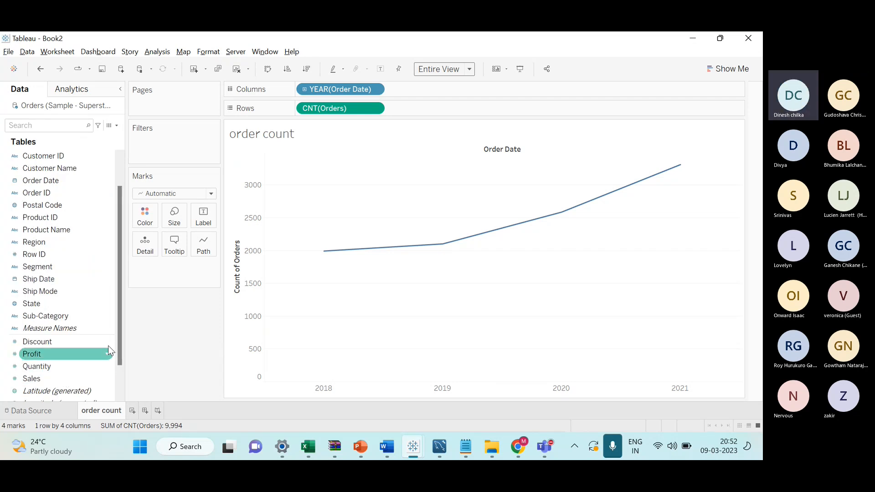
scroll(55, 330, down, 3)
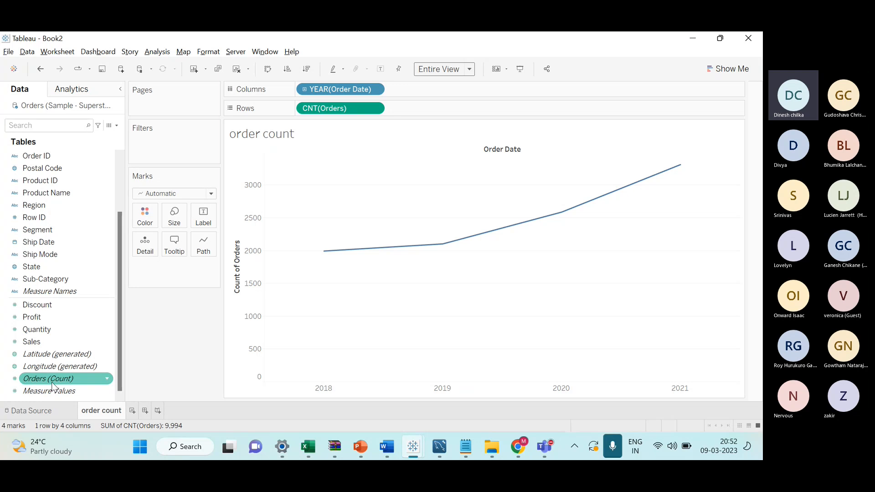
mouse_move(53, 386)
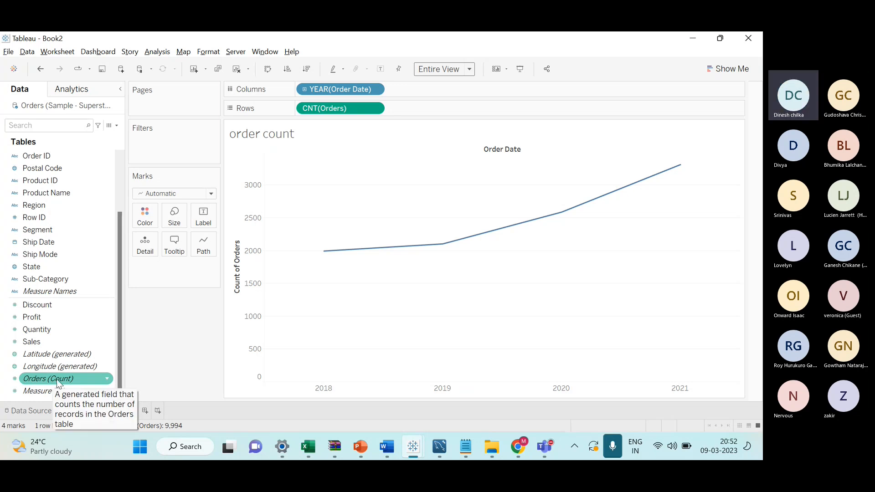
click(382, 74)
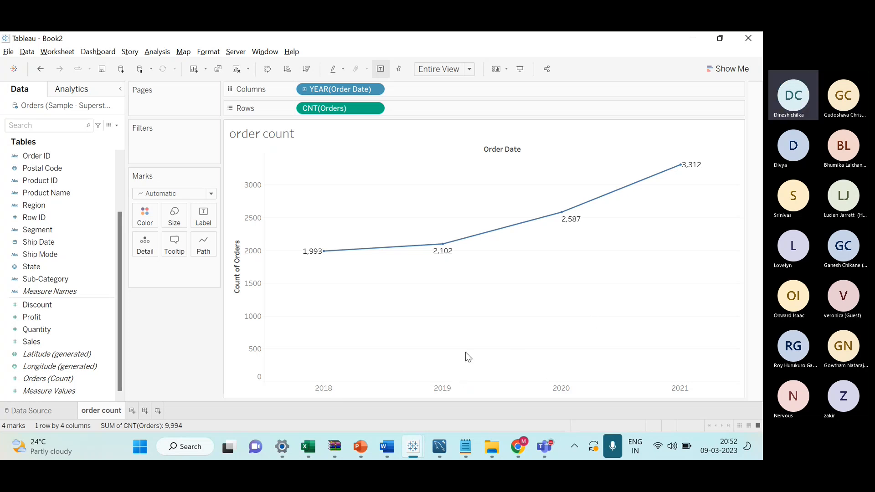
click(210, 200)
click(181, 242)
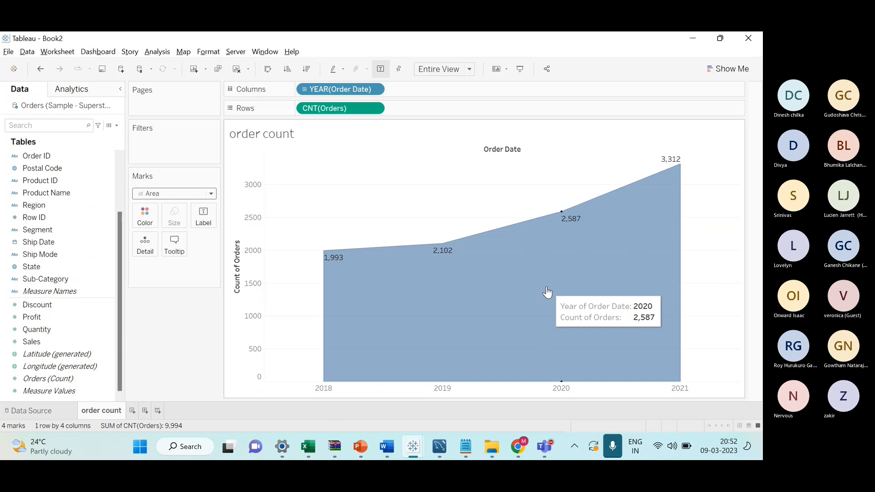
Switch to the PowerPoint workshop presentation and compare its Order count slide with the area chart in Tableau
key(alt+Tab)
key(alt+Tab)
key(alt+Tab)
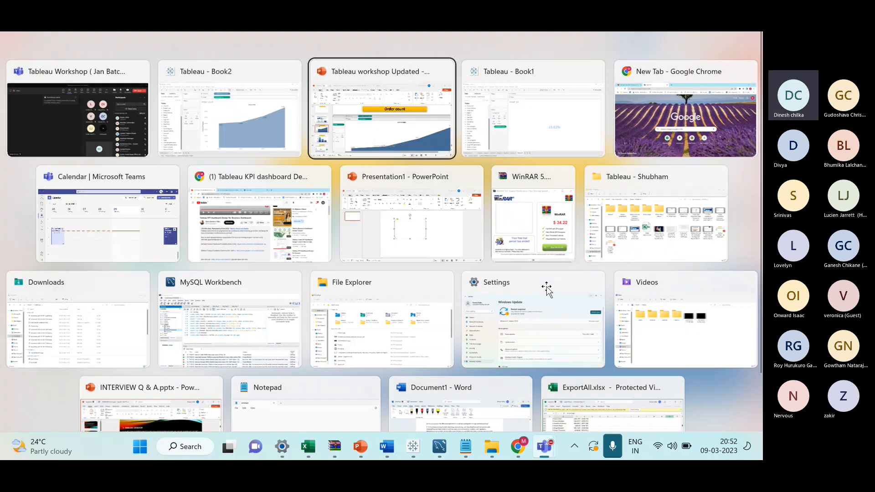
scroll(436, 341, down, 5)
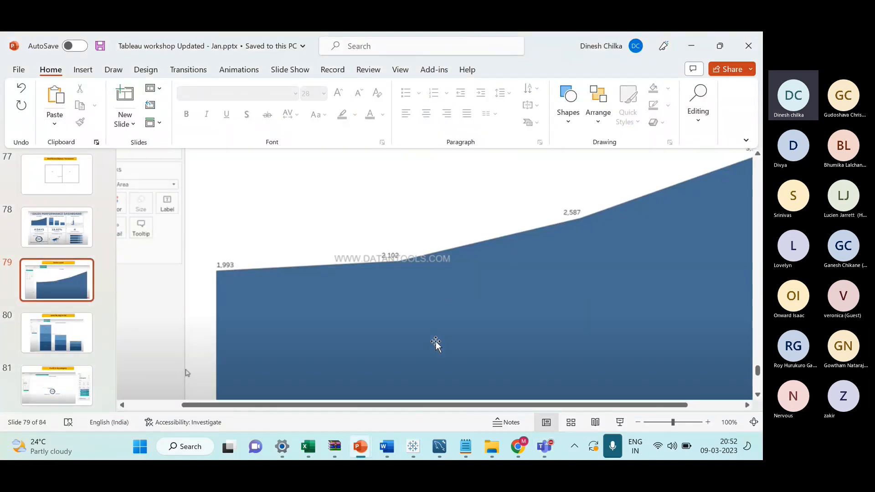
scroll(436, 341, down, 4)
scroll(438, 339, down, 3)
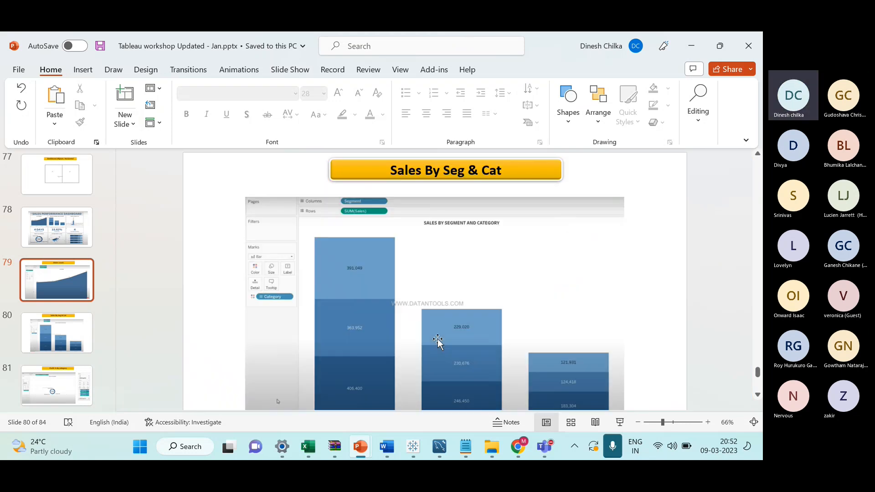
scroll(373, 332, up, 3)
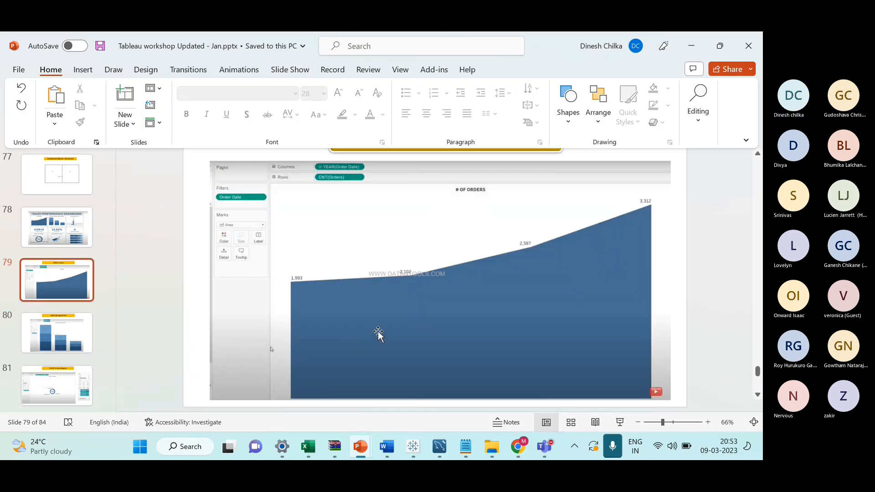
key(alt+Tab)
key(alt+Tab)
key(alt+Tab)
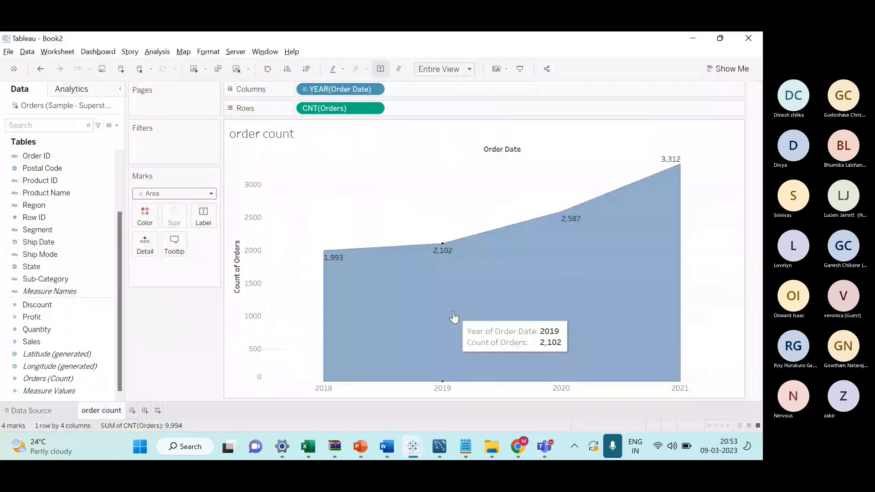
key(alt+Tab)
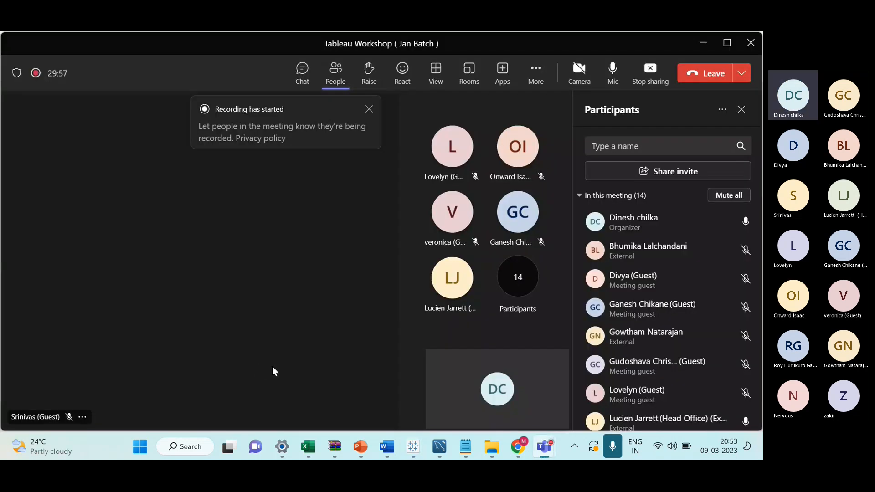
key(alt+Tab)
key(alt+Tab)
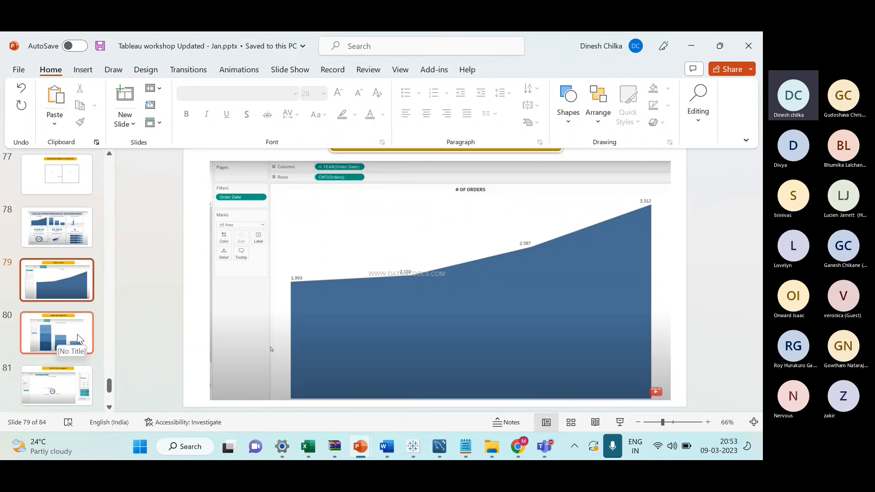
key(alt+Tab)
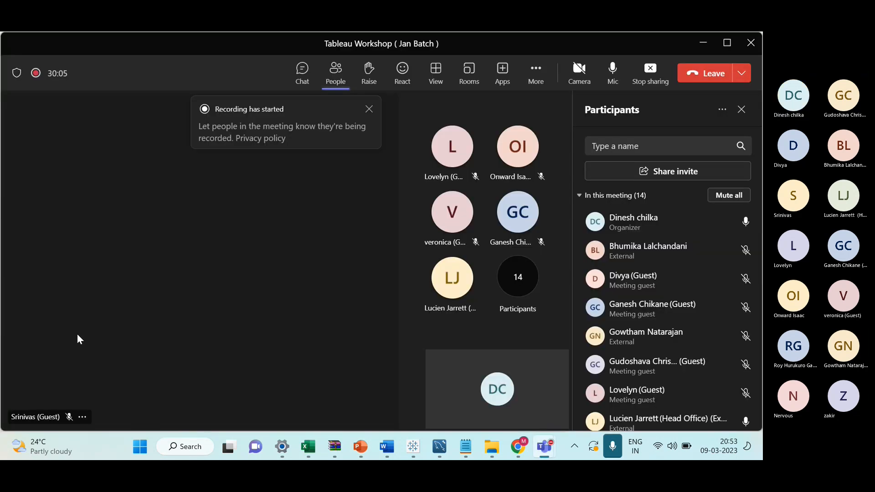
Switch to the Tableau workbook and select Area again as the order count chart's mark type
key(alt+Tab)
key(Tab)
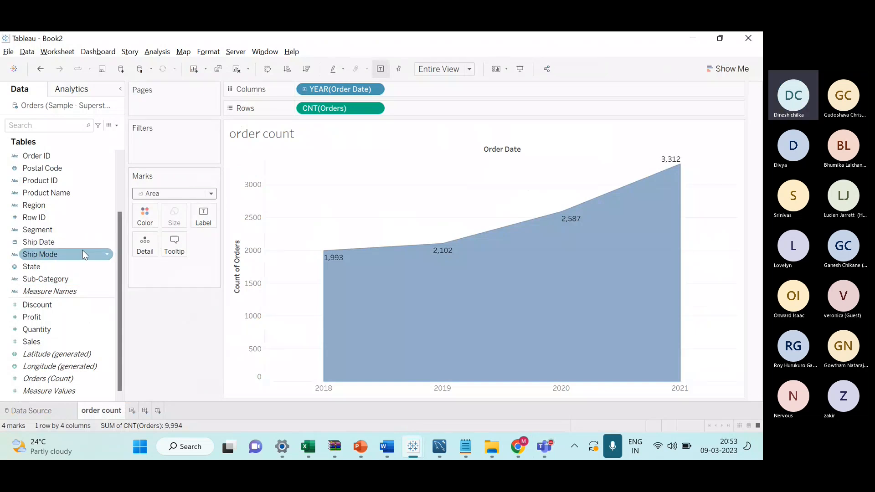
scroll(73, 248, up, 3)
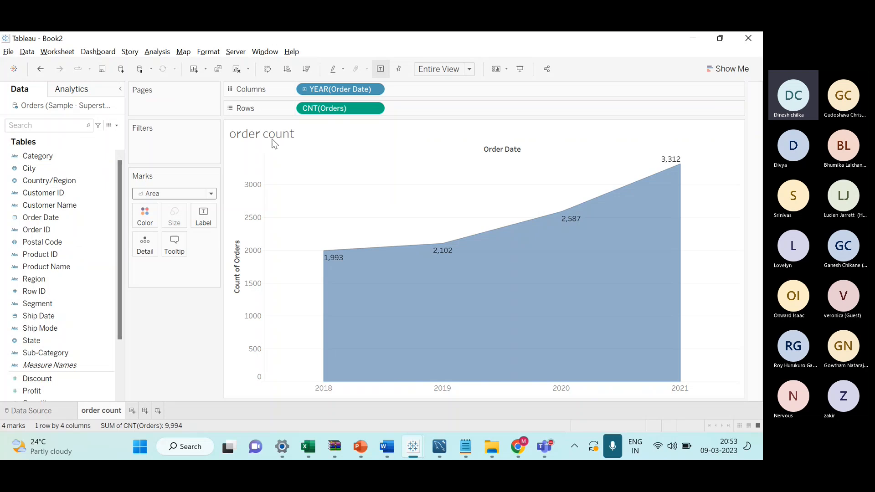
scroll(59, 241, down, 3)
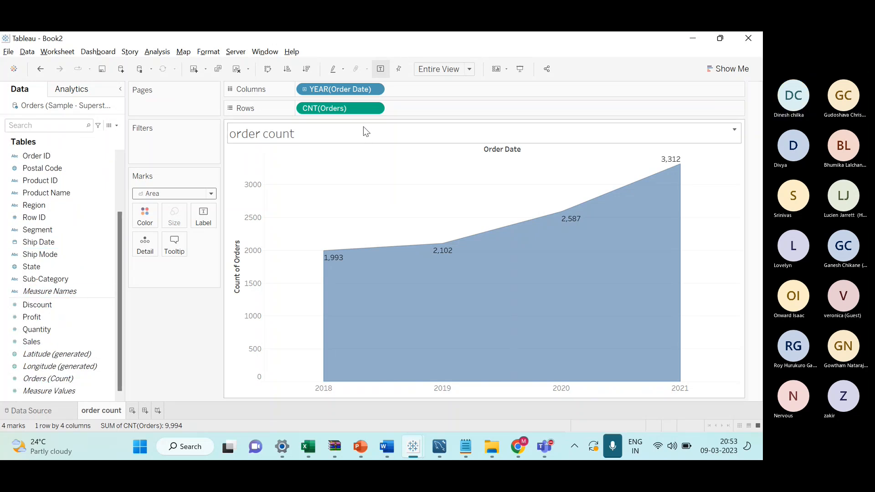
click(212, 195)
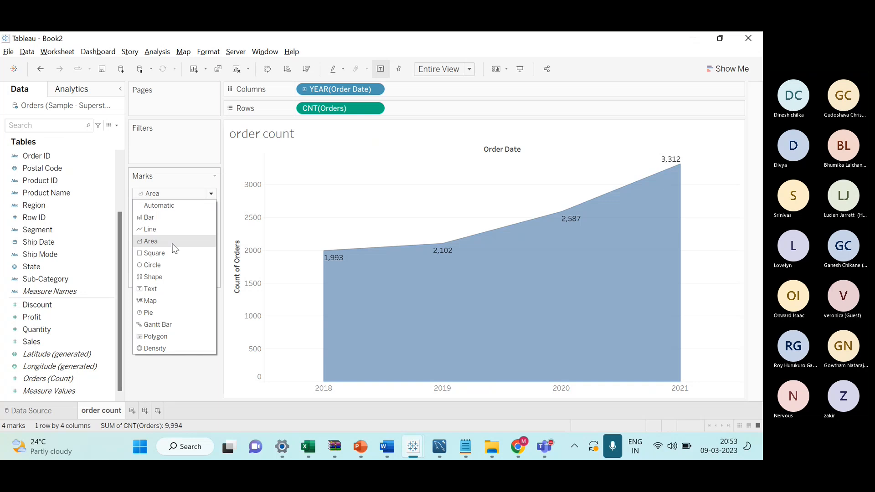
click(201, 241)
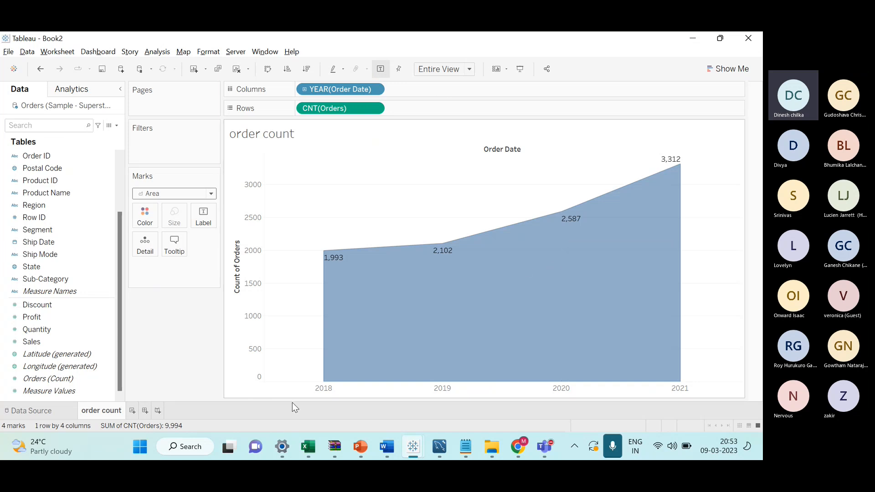
Add a new worksheet, check the Sales by Segment and Category slide in PowerPoint, and return to Tableau
click(133, 410)
key(alt+Tab)
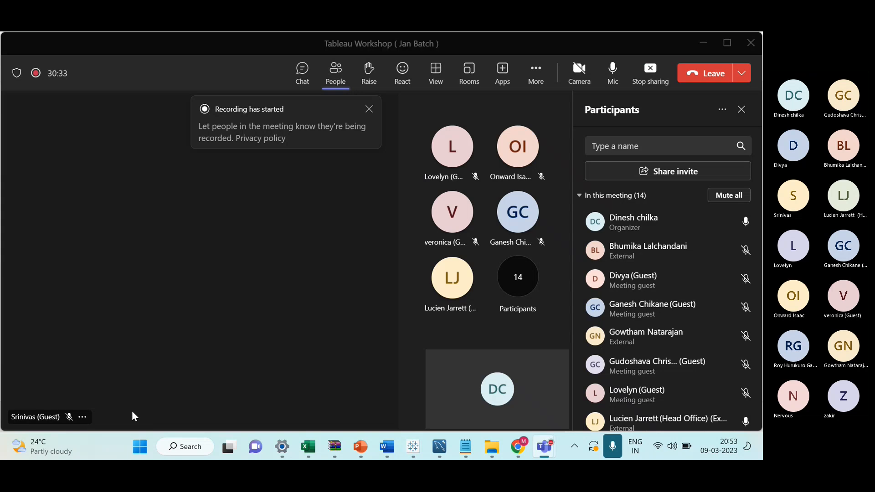
key(alt+Tab)
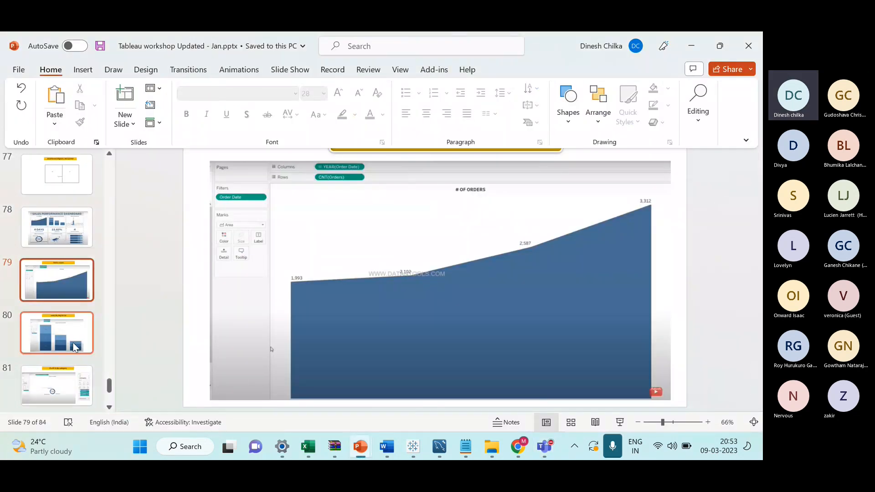
click(76, 348)
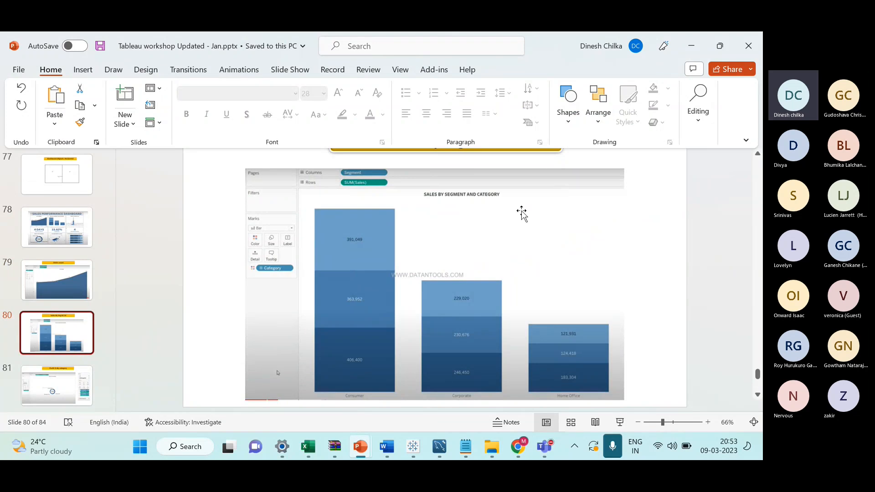
key(alt+Tab)
key(alt+Tab)
key(alt+Tab)
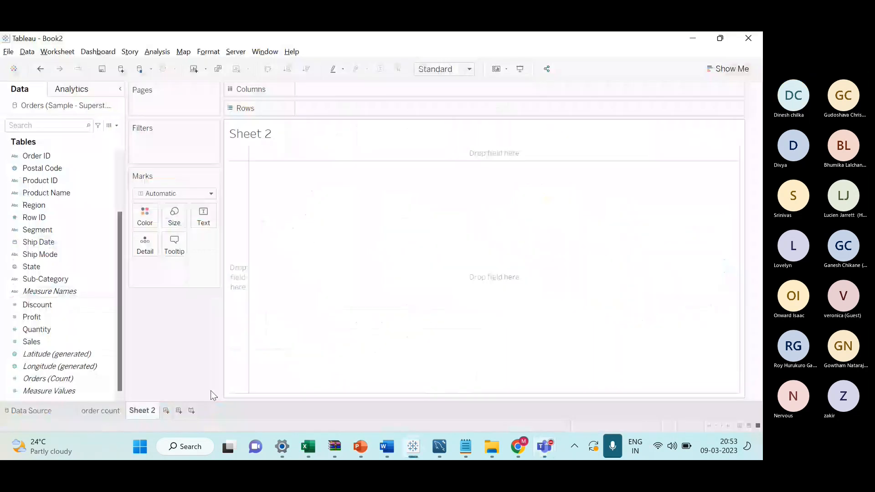
Go back to the order count worksheet and inspect the title's shading and border formatting options
click(101, 410)
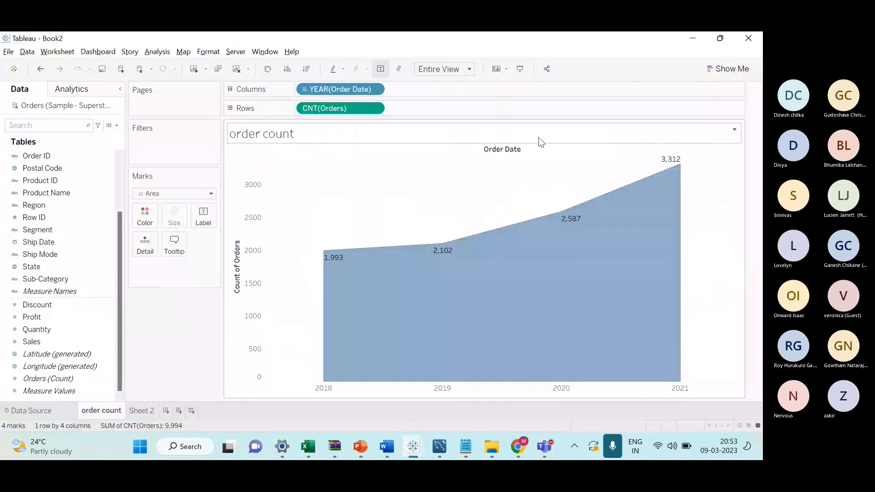
right_click(502, 152)
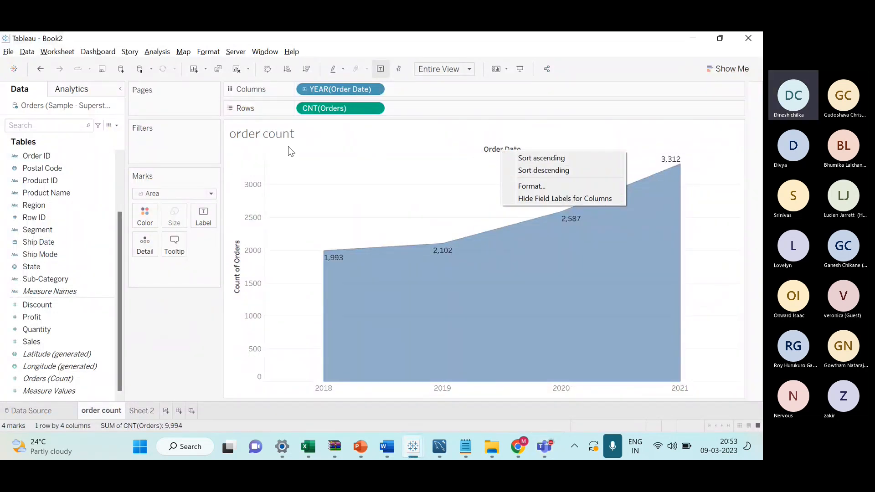
click(440, 161)
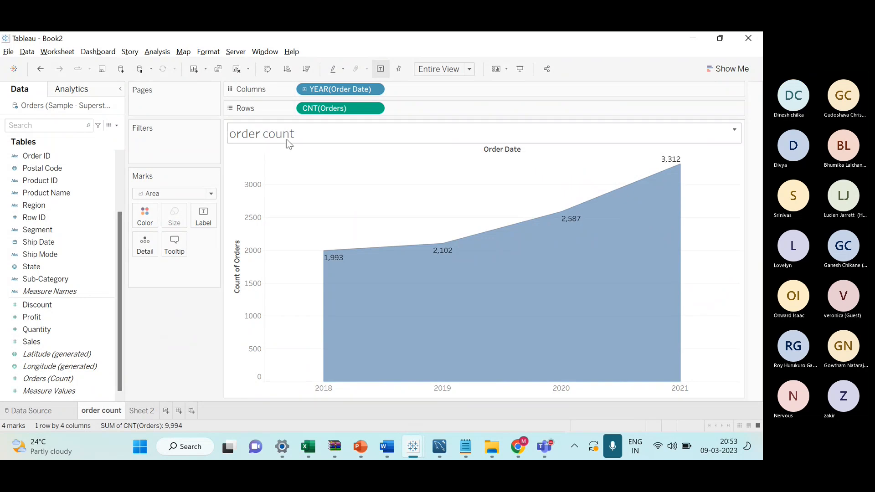
right_click(274, 139)
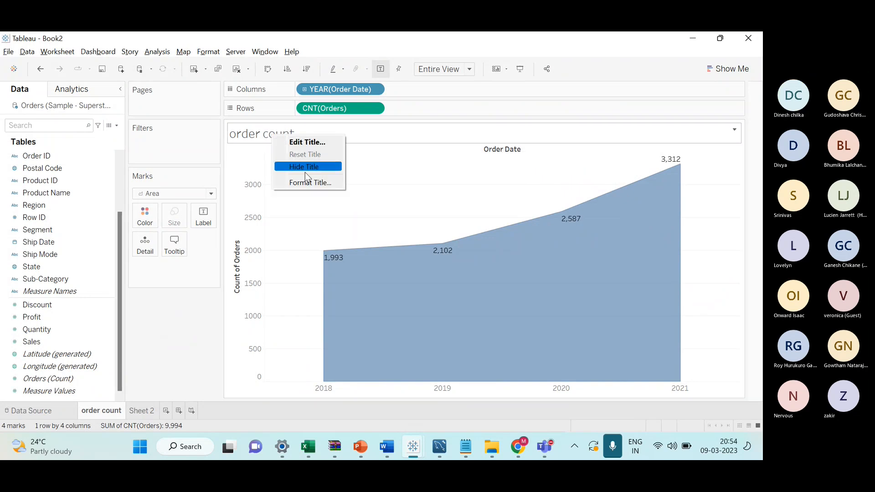
click(310, 184)
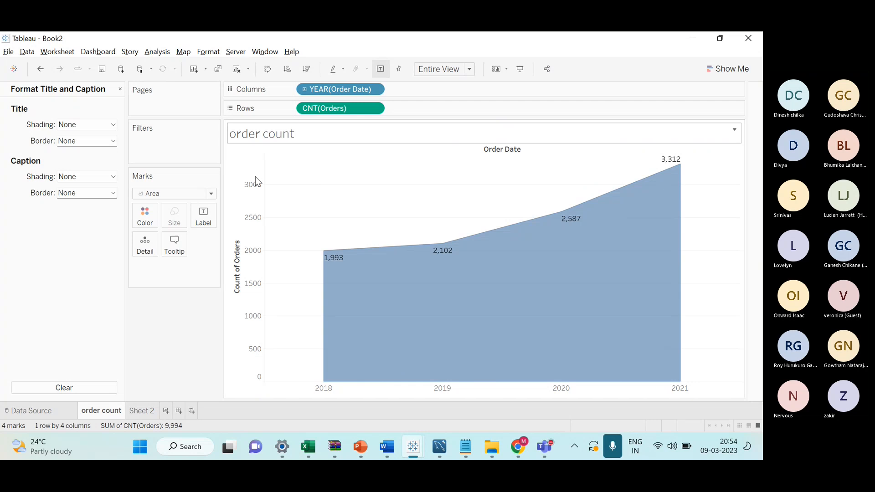
click(120, 89)
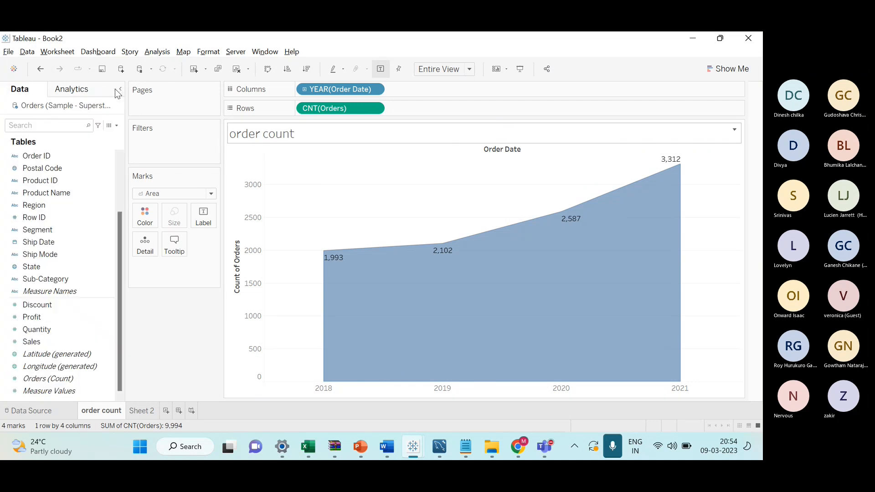
key(alt+Tab)
key(alt+Tab)
key(alt+Tab)
click(701, 45)
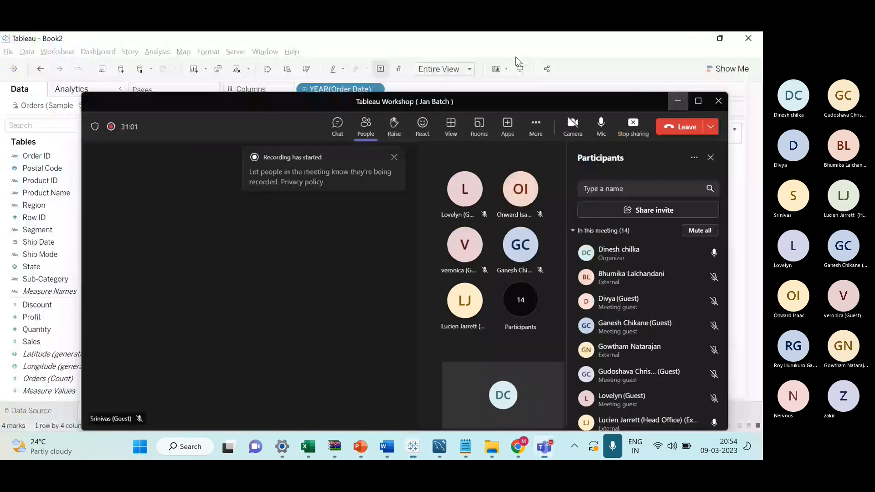
key(alt+Tab)
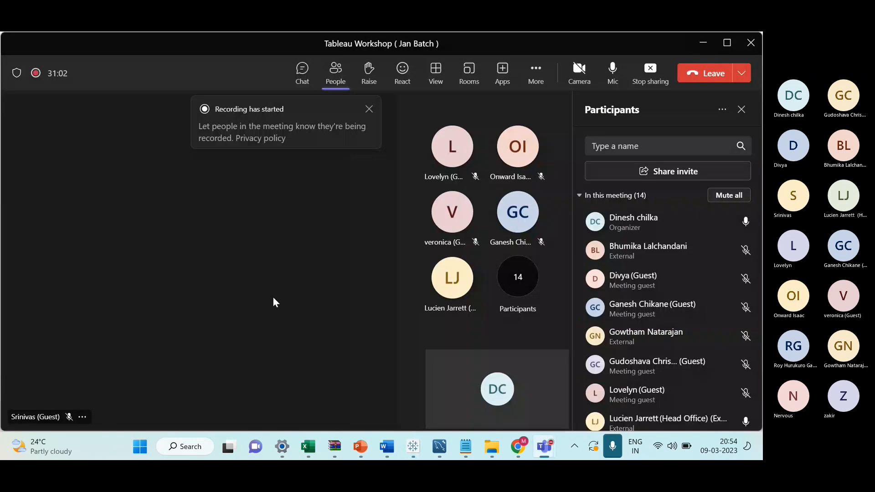
key(alt+Tab)
key(Tab)
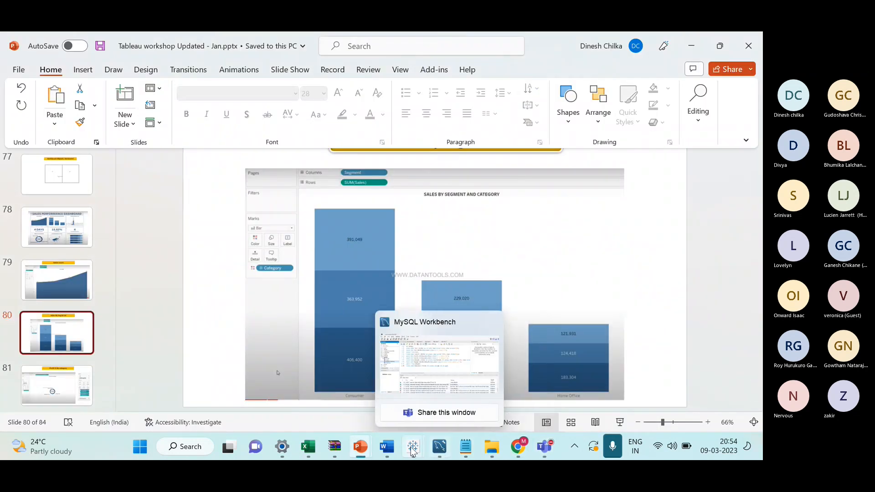
click(439, 393)
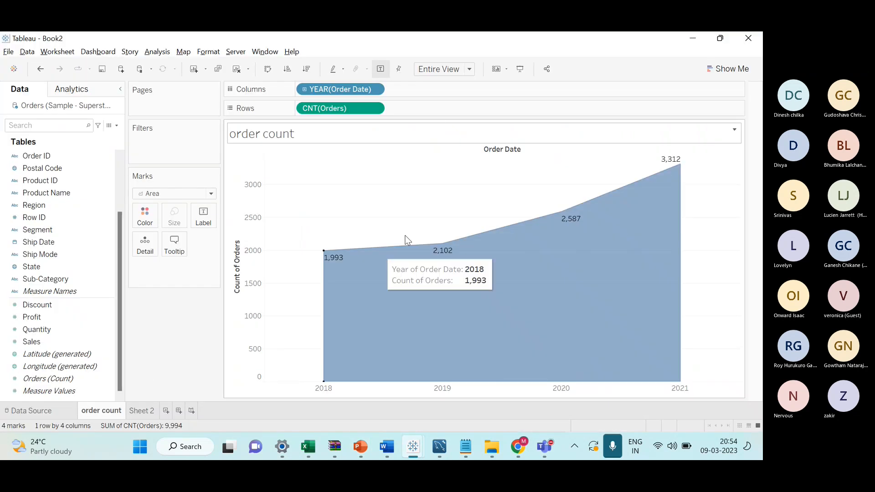
Format the order count worksheet title as centred, bold, blue text at size 22
right_click(254, 137)
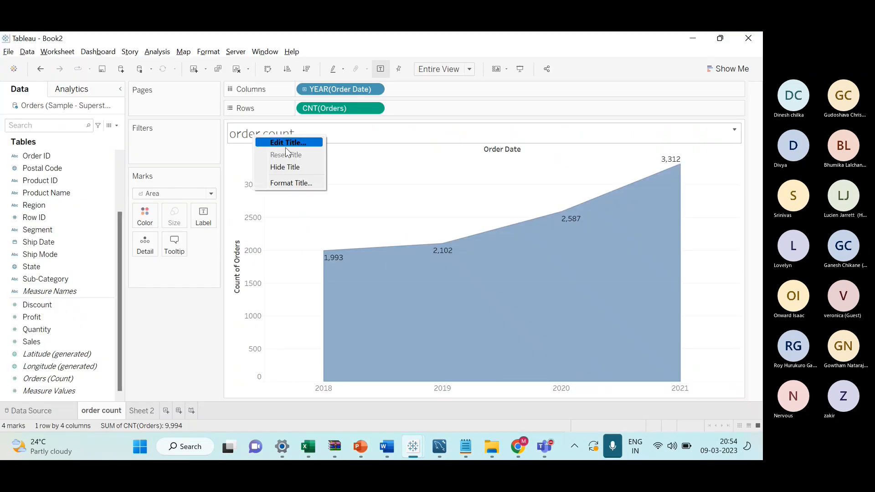
click(286, 144)
double_click(275, 112)
triple_click(275, 113)
click(418, 98)
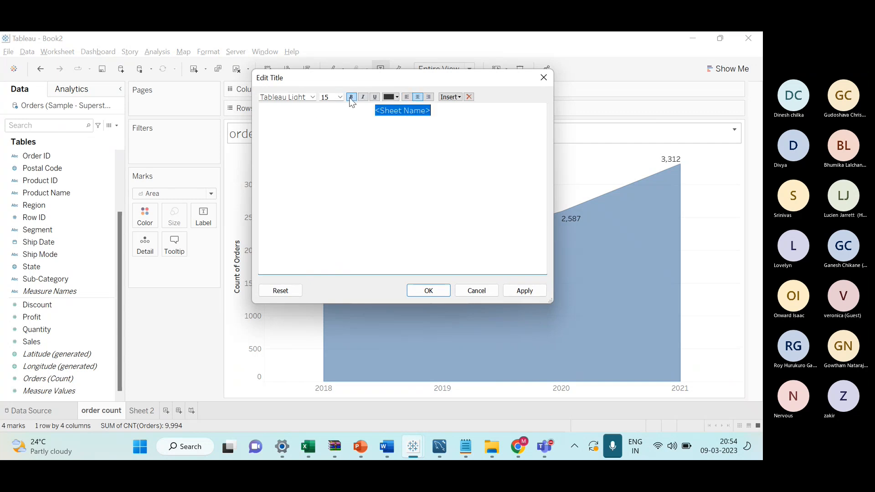
click(340, 98)
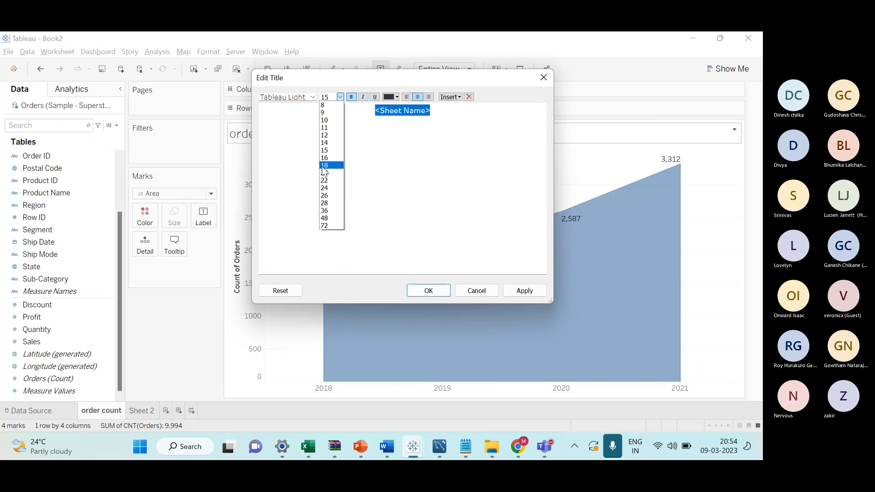
click(330, 180)
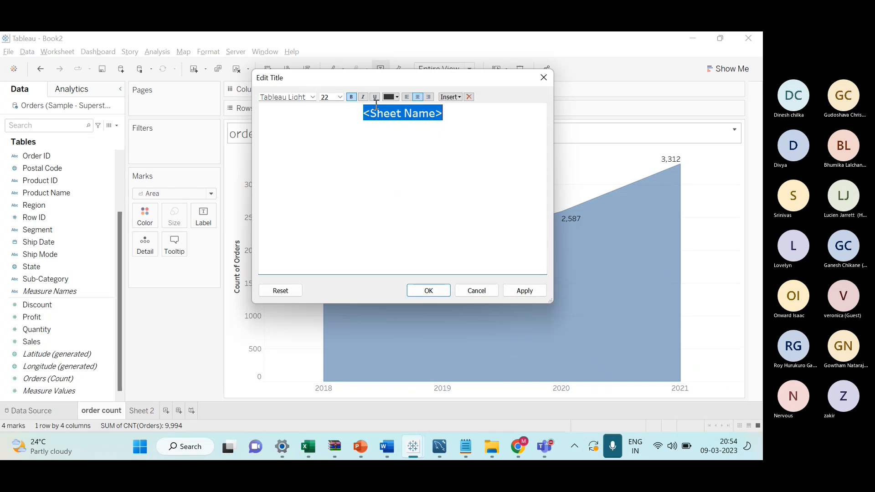
click(397, 97)
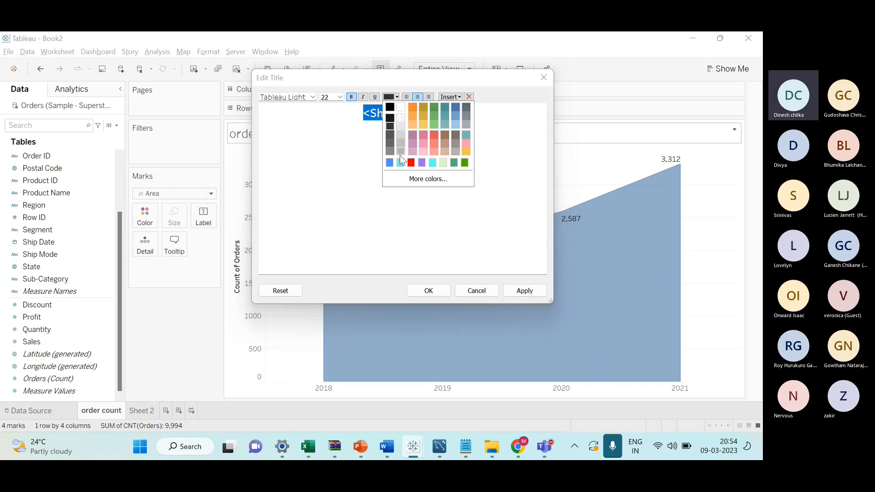
click(389, 163)
click(428, 291)
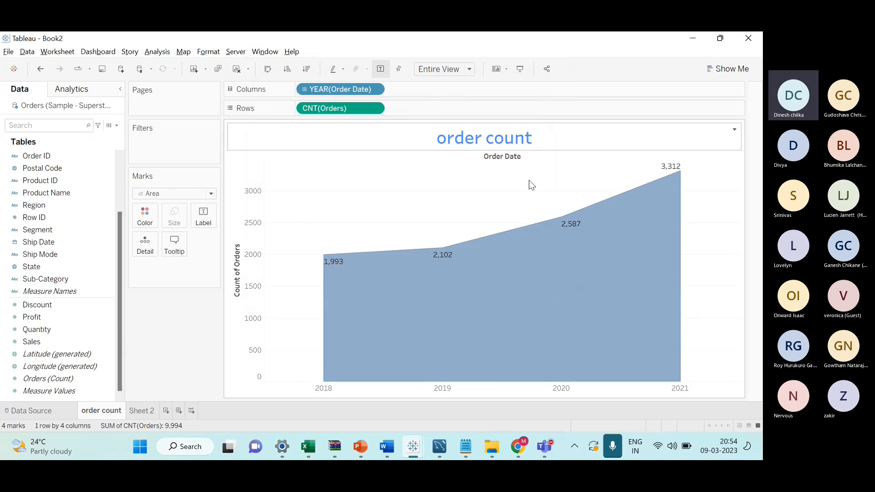
Hide the field labels for columns on the order count chart
right_click(513, 159)
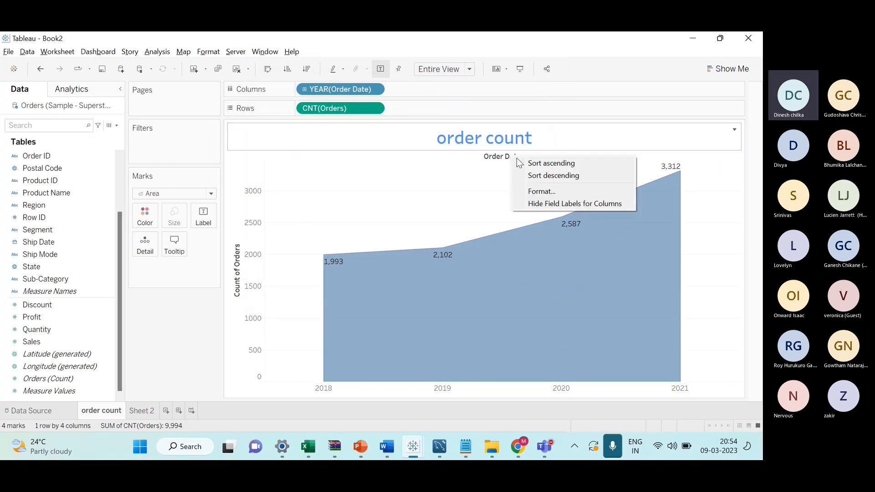
click(540, 201)
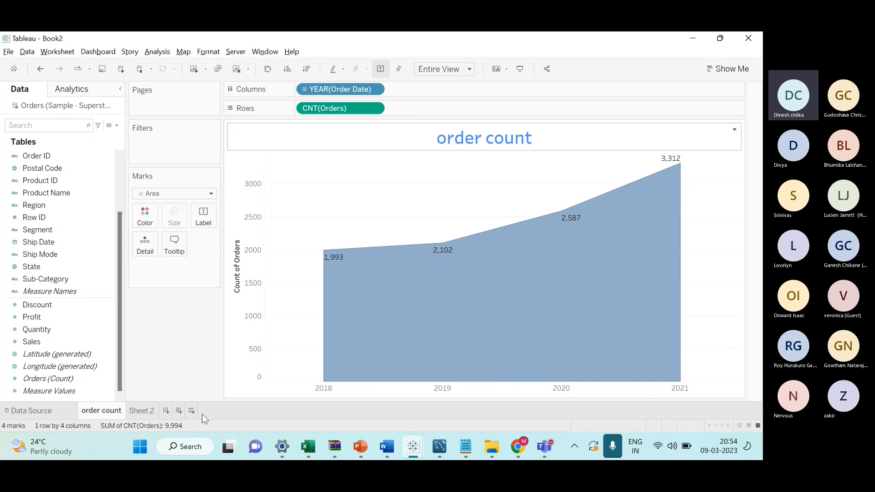
click(150, 410)
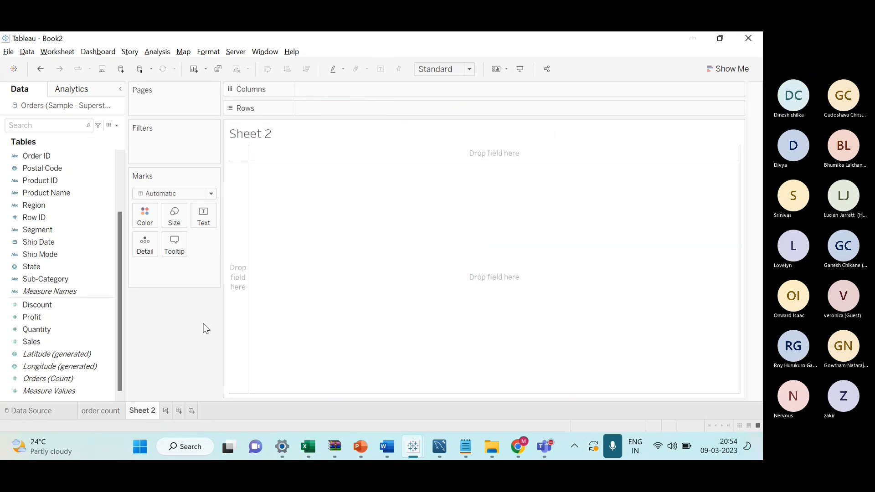
click(111, 410)
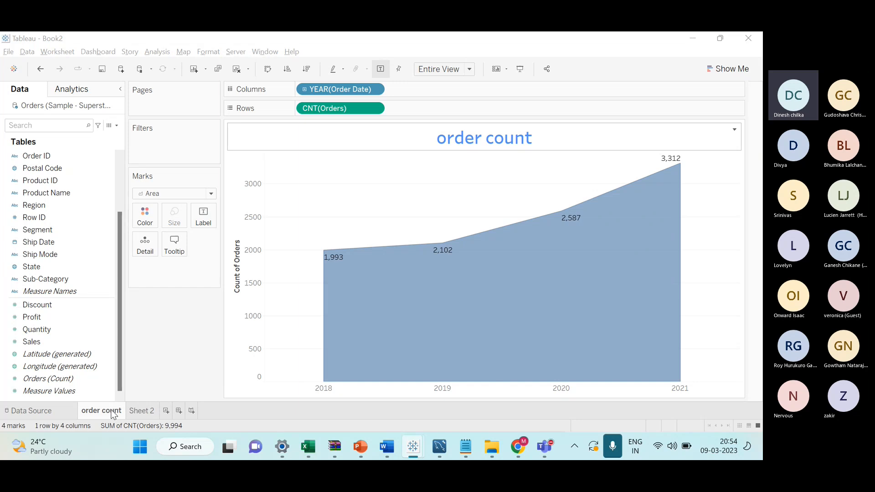
Switch to the Teams meeting, admit the guest waiting in the lobby, and dismiss the recording notice
key(alt+Tab)
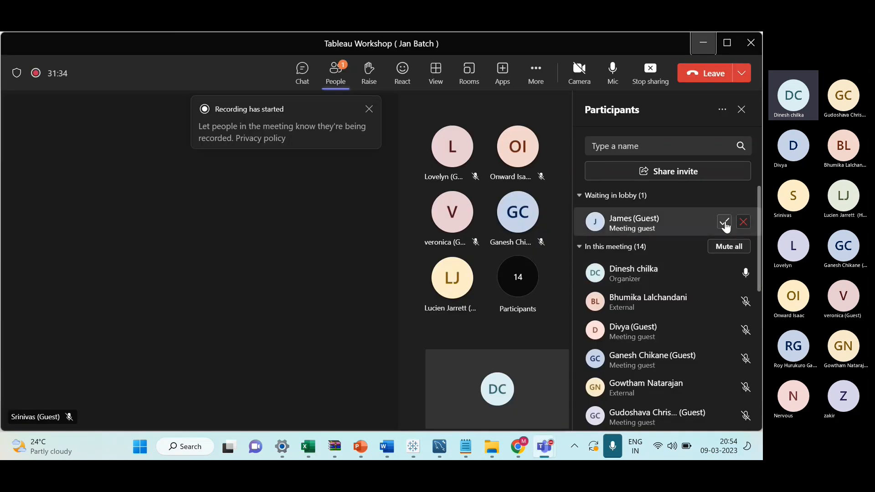
click(725, 223)
key(alt+Tab)
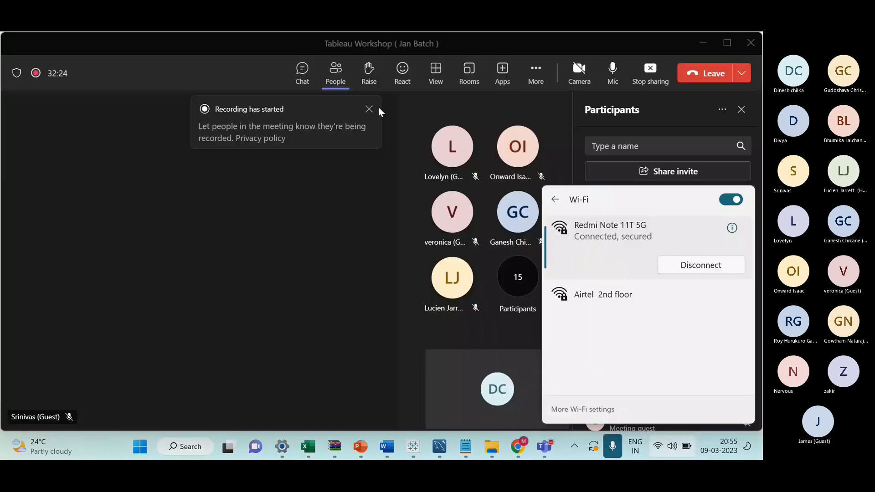
click(377, 111)
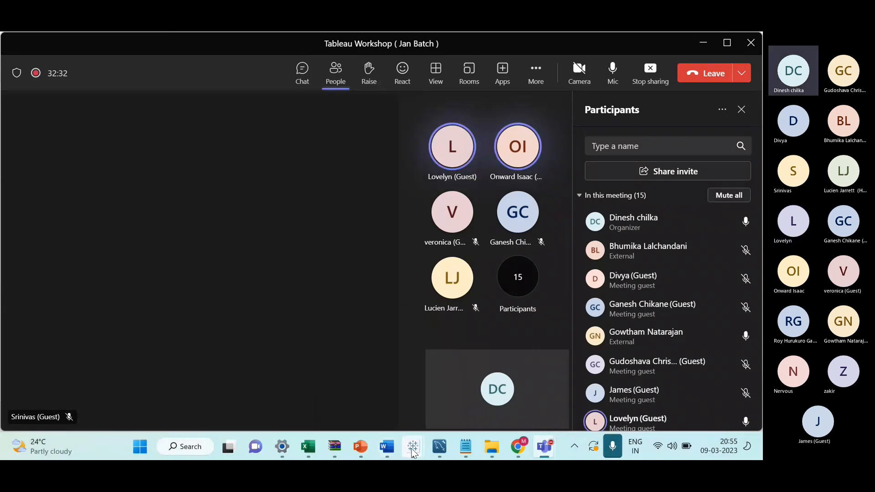
Switch to the Tableau Book2 workbook and bring up the order count worksheet
mouse_move(413, 451)
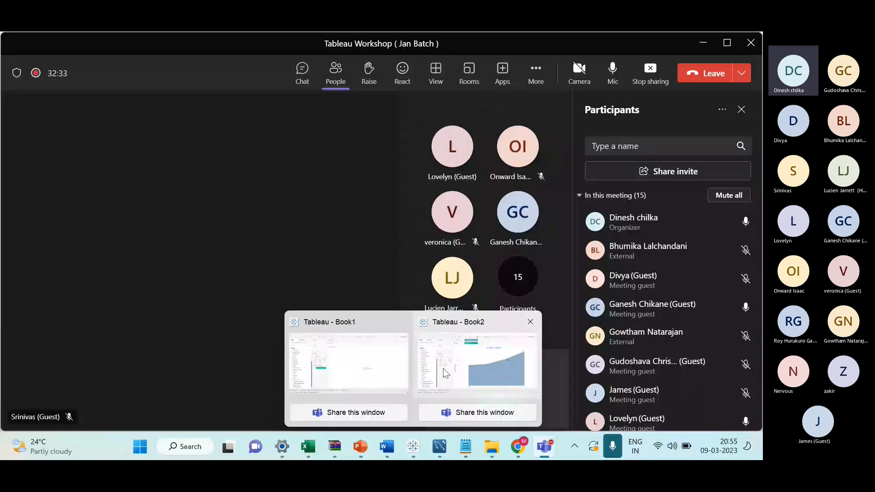
click(443, 368)
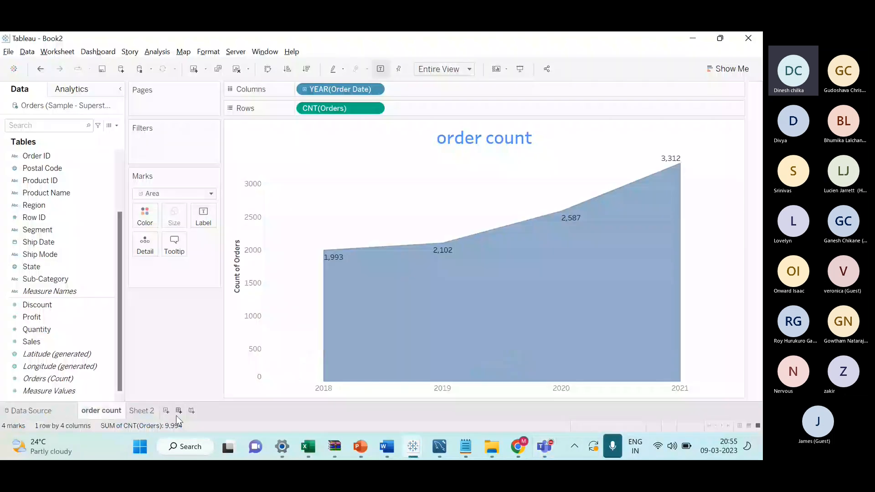
click(144, 412)
click(92, 413)
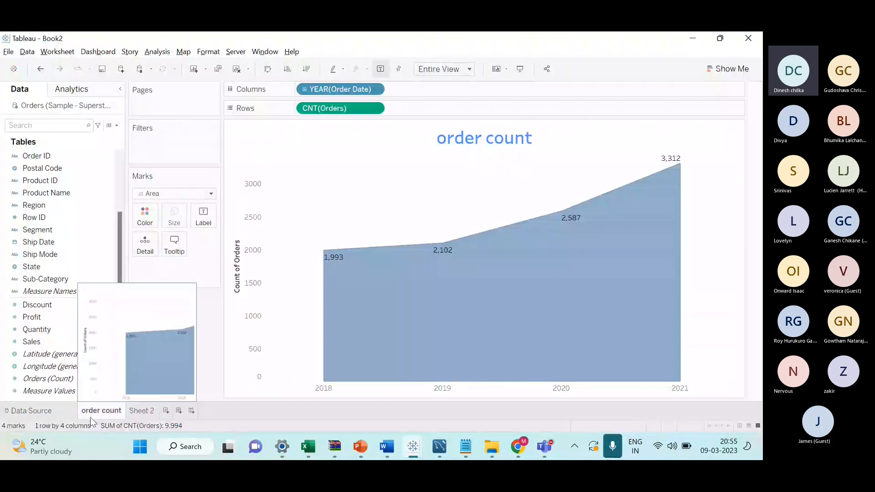
Open Sheet 2 and check the sales by segment and category slide in the PowerPoint workshop deck
click(152, 412)
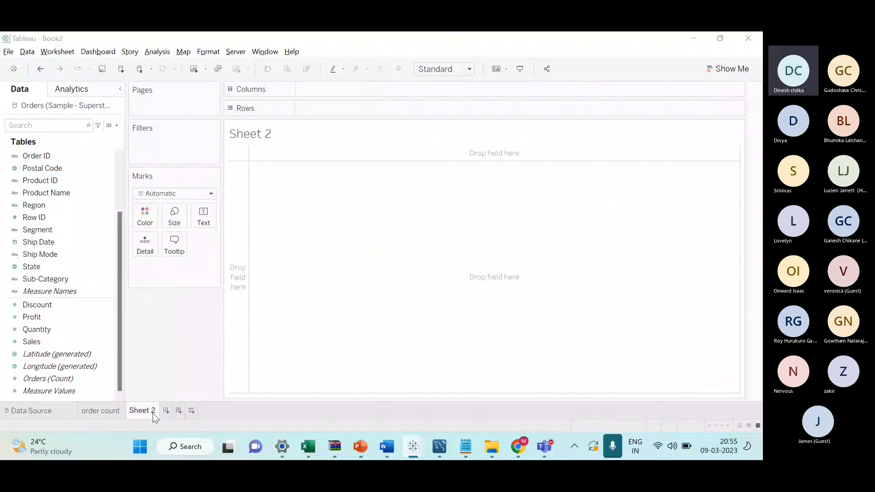
key(alt+Tab)
key(Tab)
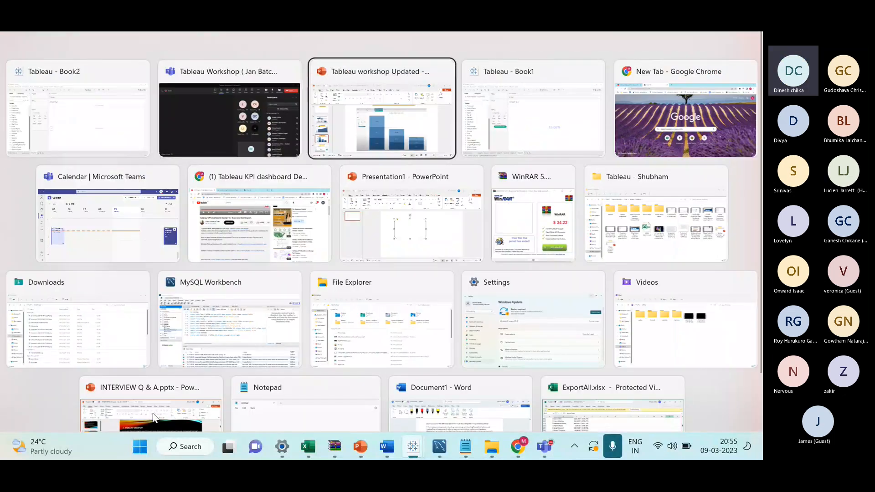
key(alt+Tab)
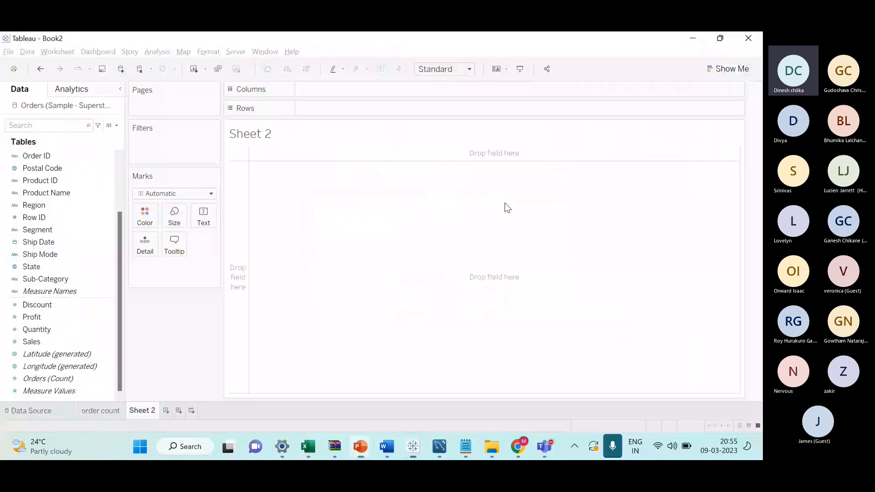
Rename Sheet 2 as "sales by segment by category"
right_click(154, 409)
click(194, 274)
text(sales by segment by )
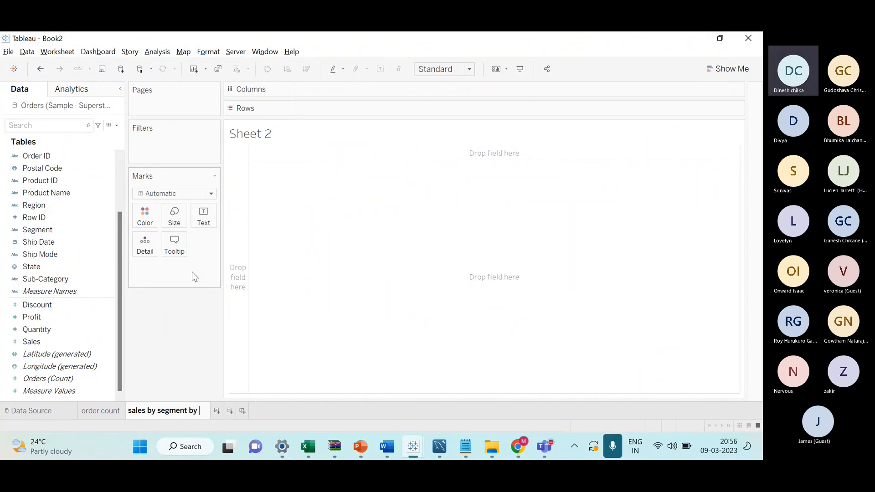
text(ca)
key(BackSpace)
key(BackSpace)
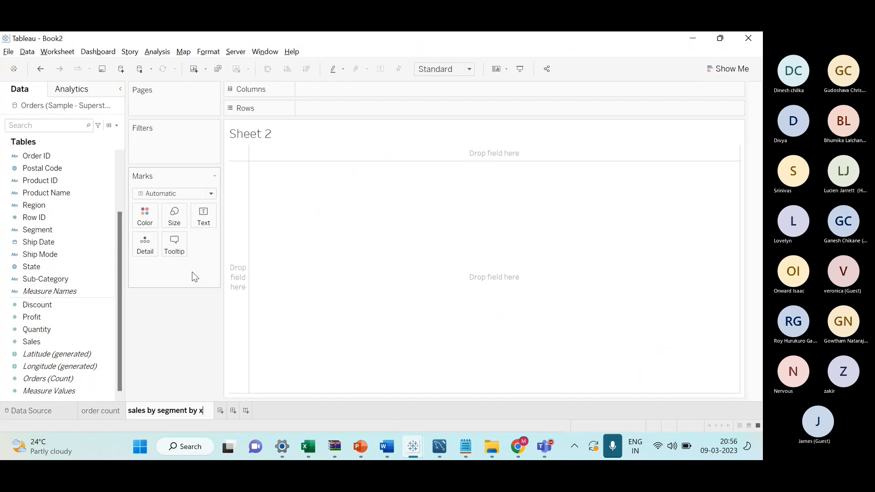
text(categ)
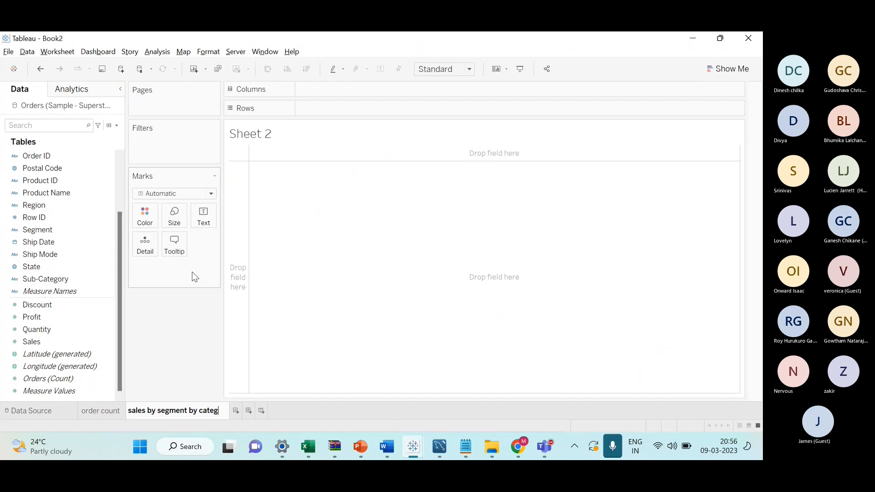
text(ory)
key(Return)
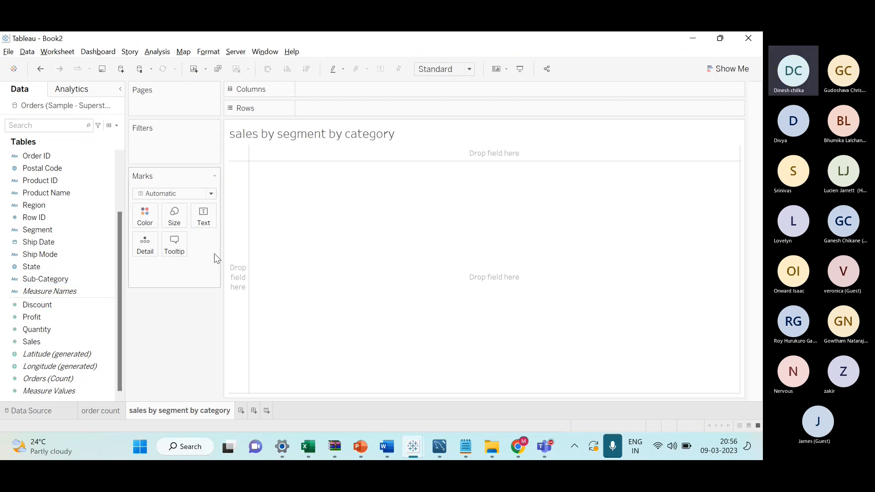
Following the slide, build a bar chart with Segment on columns and Sales on rows, and show the mark labels
key(alt+Tab)
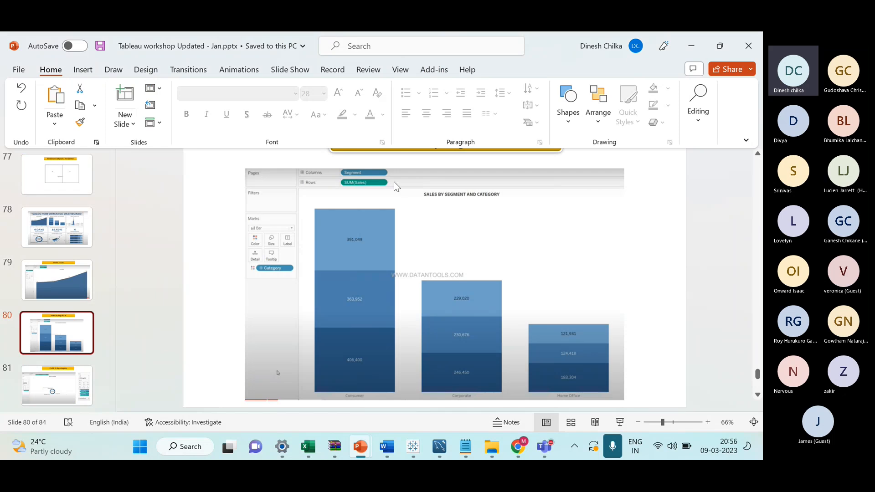
key(alt+Tab)
drag(38, 230, 349, 94)
drag(32, 342, 314, 109)
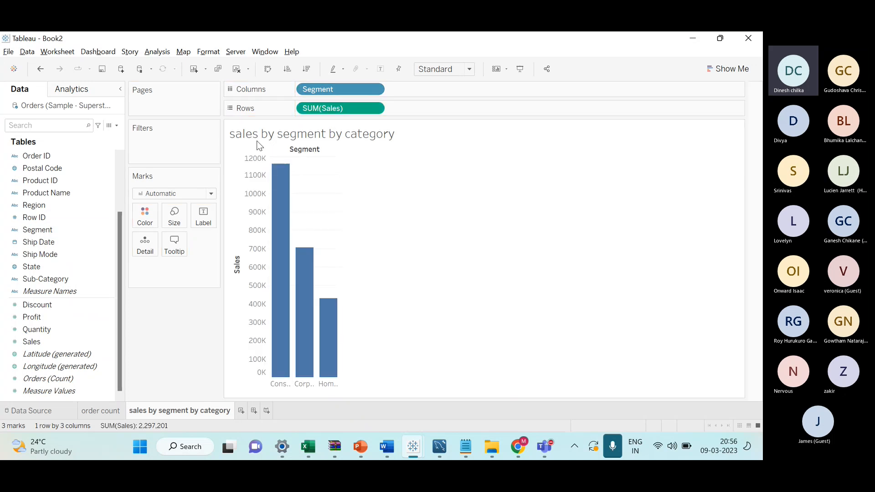
click(383, 69)
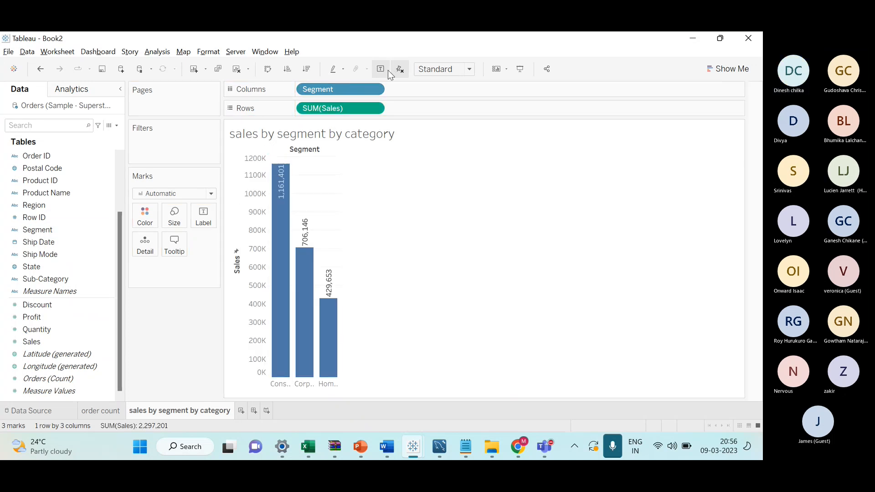
click(400, 70)
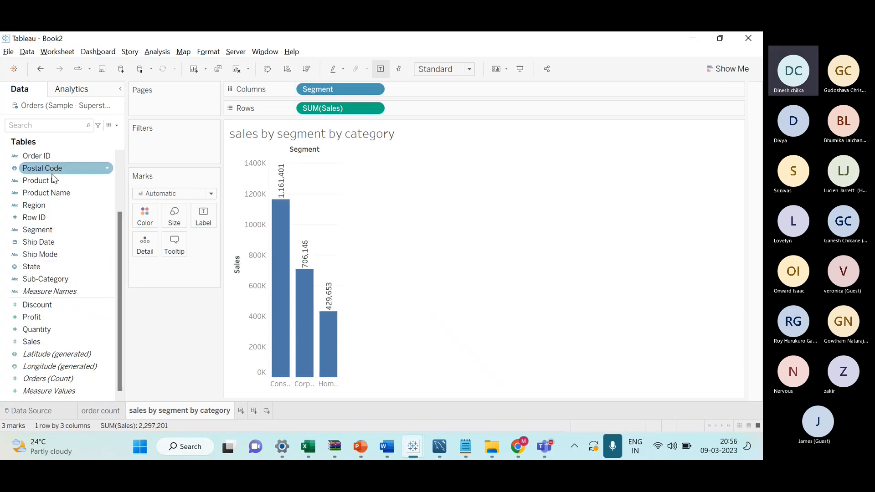
Colour the segment bars by Category and fit the chart to Entire View
scroll(53, 173, up, 2)
drag(45, 157, 149, 223)
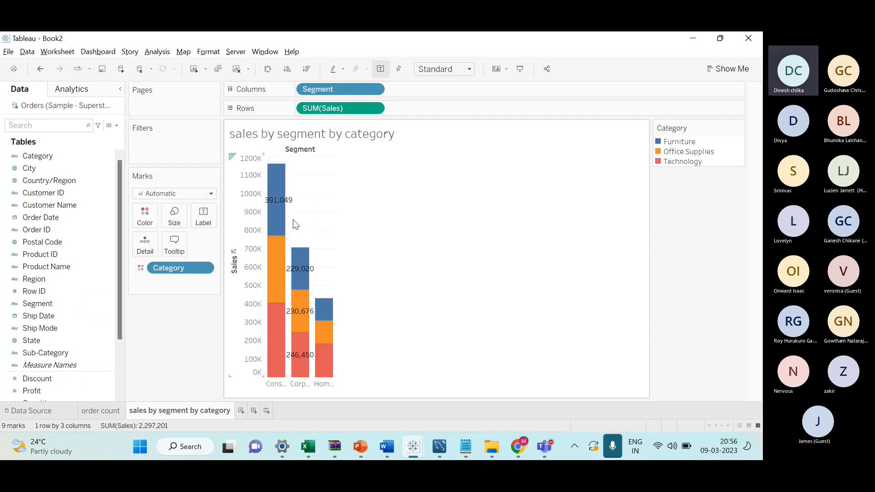
click(455, 69)
click(455, 113)
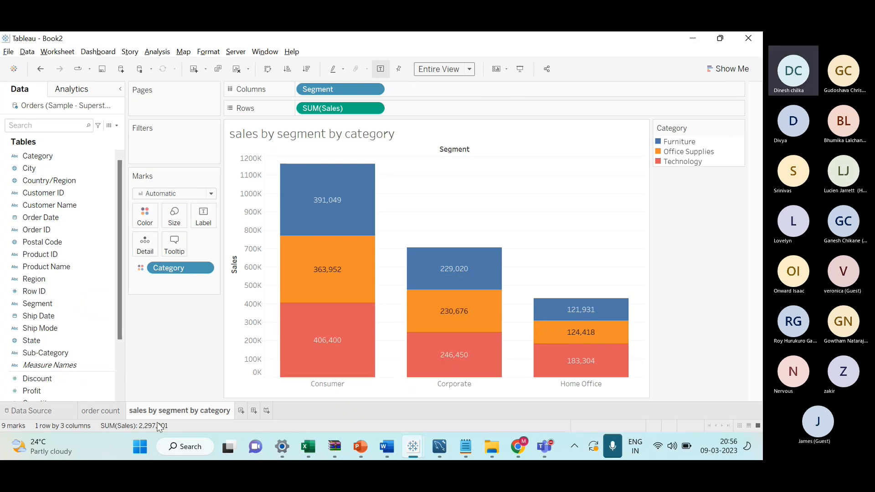
Try a lighter blue for the area on the order count worksheet and return to the original blue
click(109, 412)
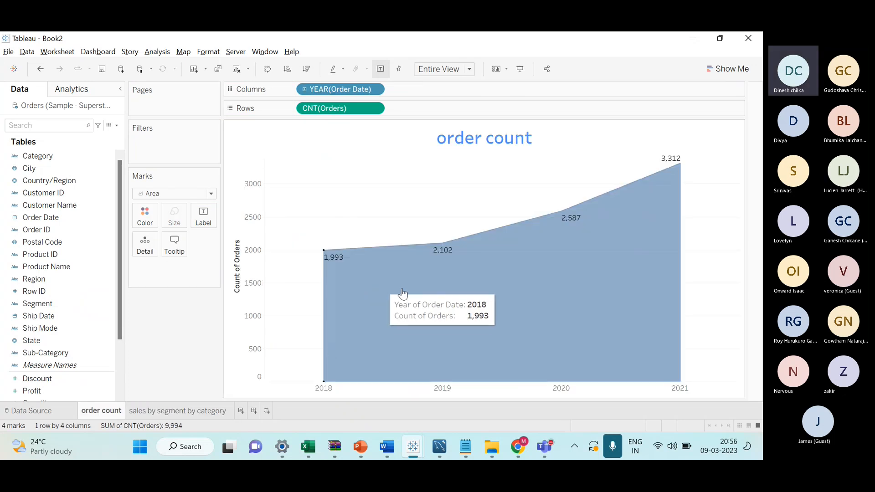
click(153, 222)
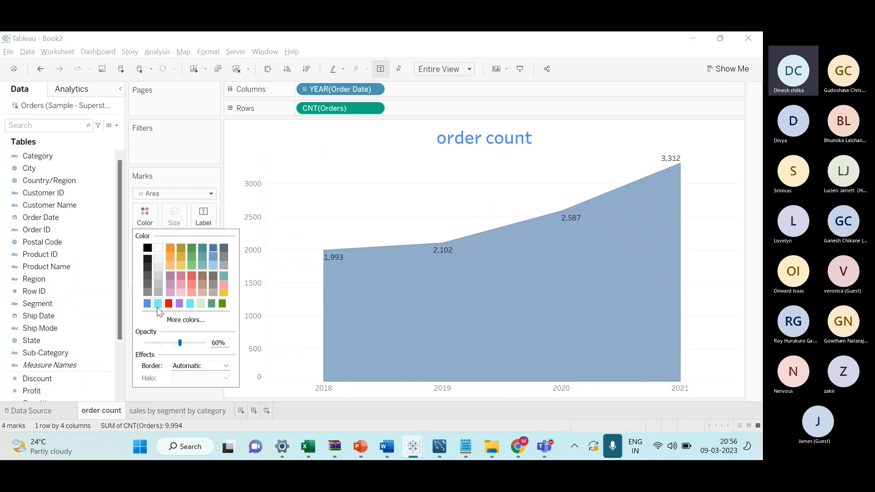
click(195, 321)
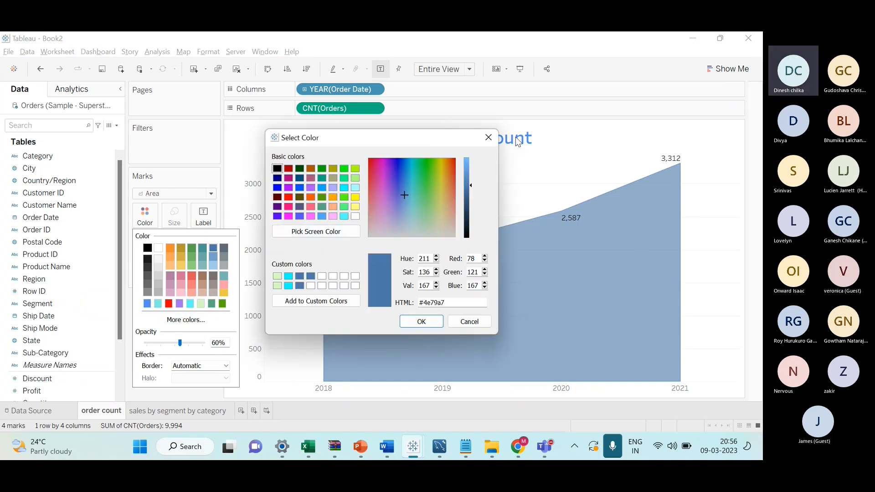
click(490, 137)
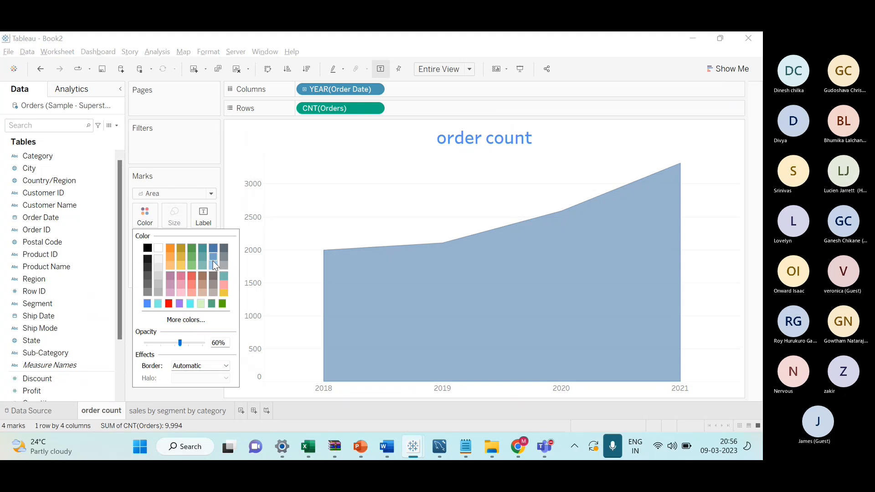
click(214, 256)
click(215, 250)
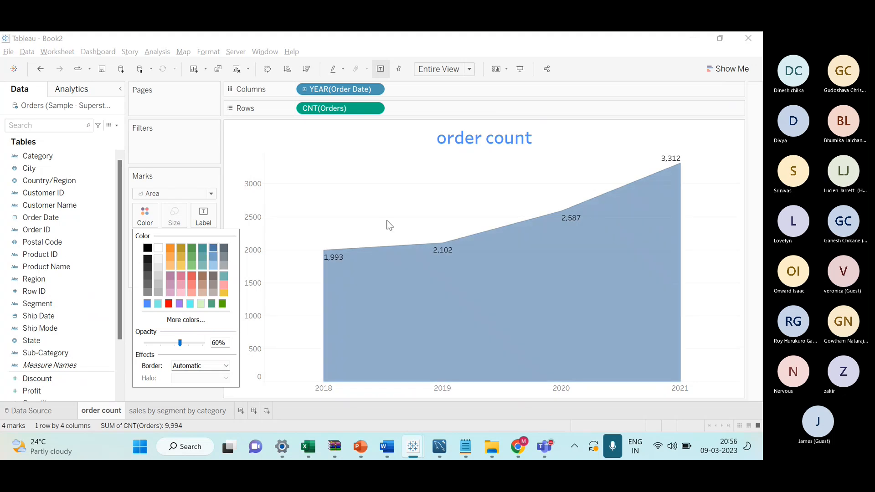
click(226, 341)
Open the Category colour editor on the sales by segment by category worksheet and choose the Blue palette
click(155, 412)
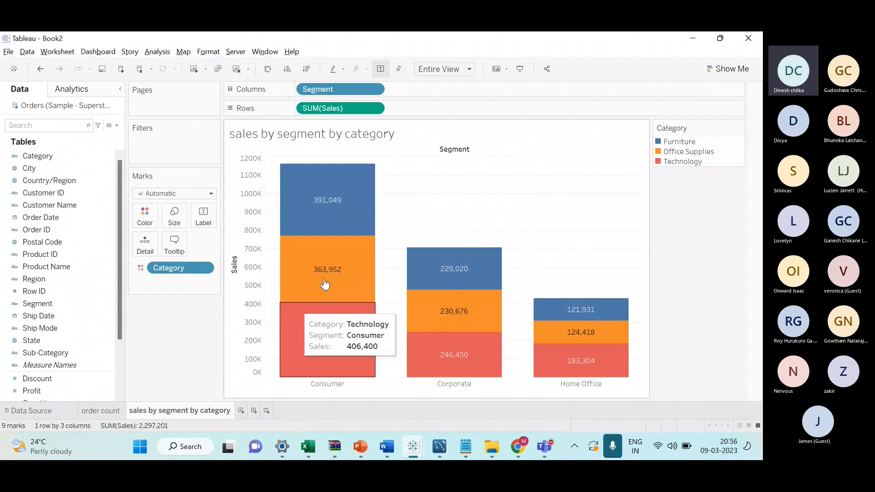
click(202, 270)
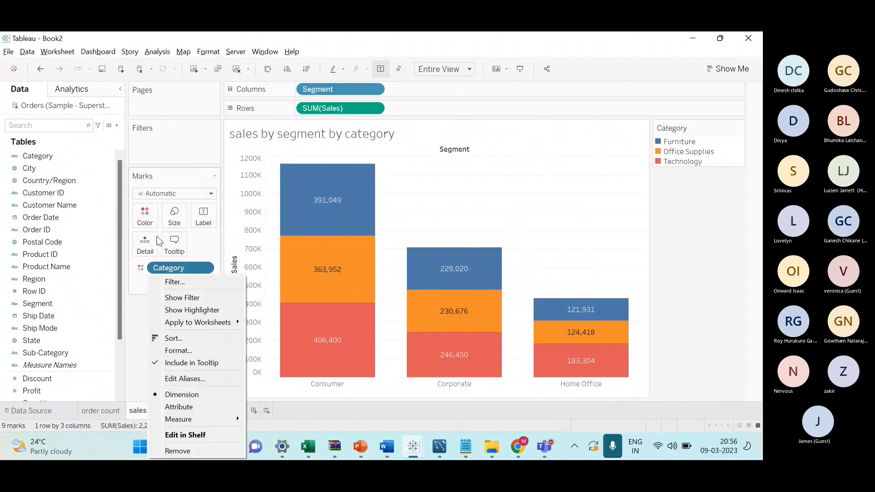
mouse_move(190, 321)
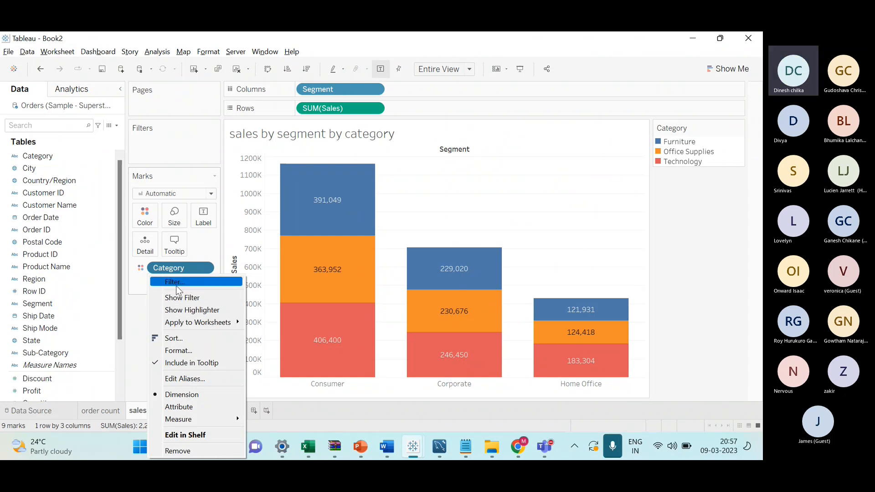
click(148, 223)
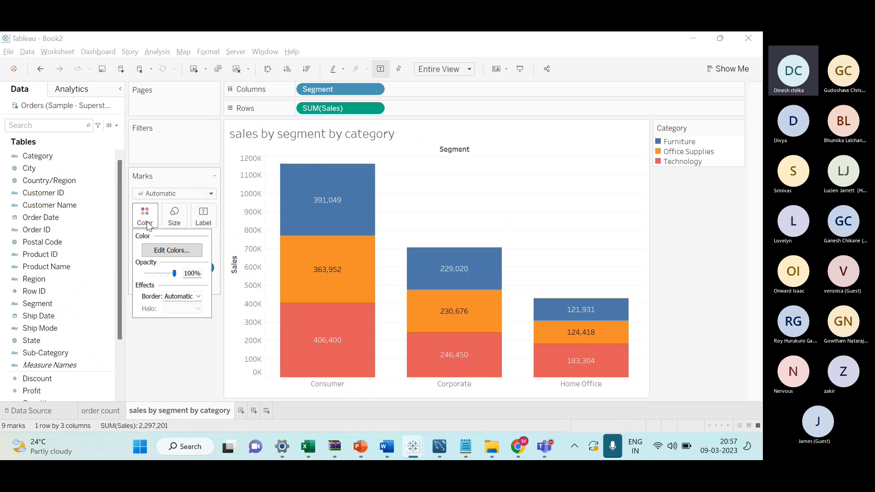
click(168, 250)
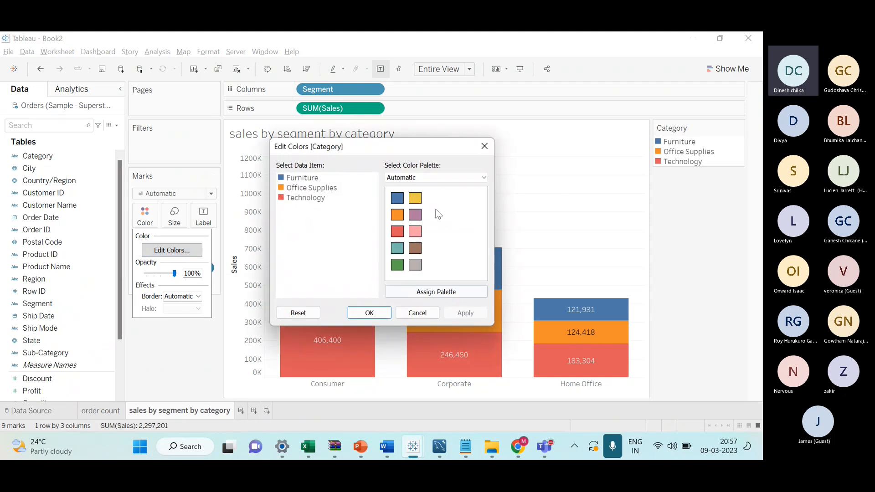
click(444, 178)
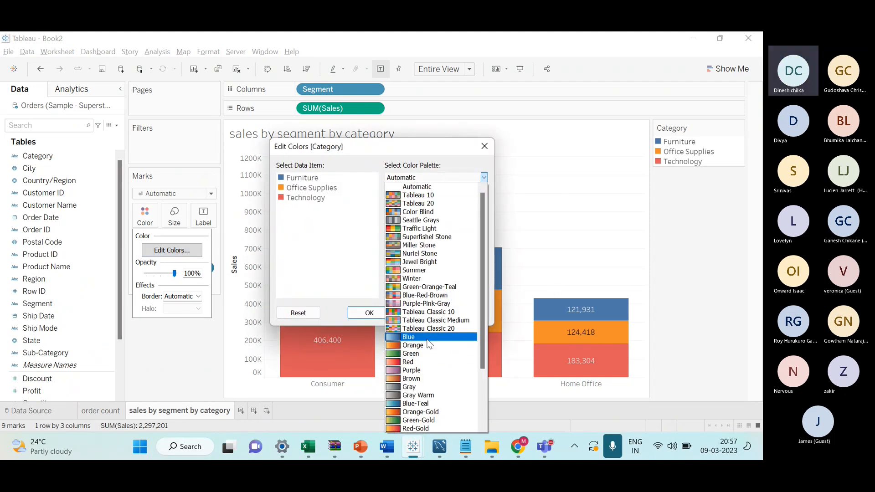
click(428, 338)
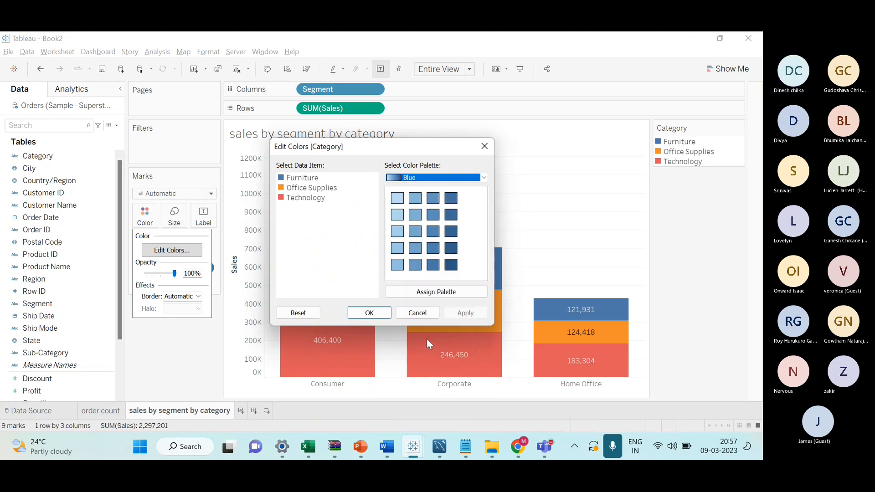
Assign light blue to Office Supplies and medium blue to Technology, and apply the category colours
click(288, 189)
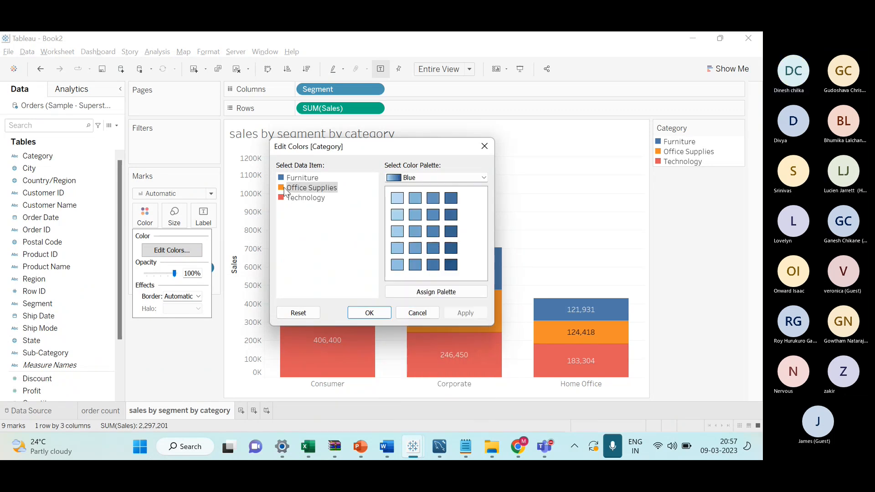
click(398, 216)
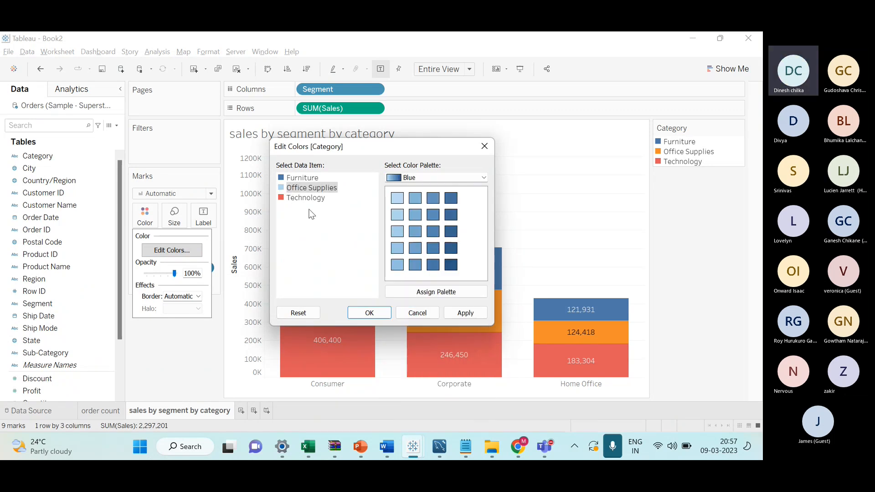
click(288, 199)
click(396, 266)
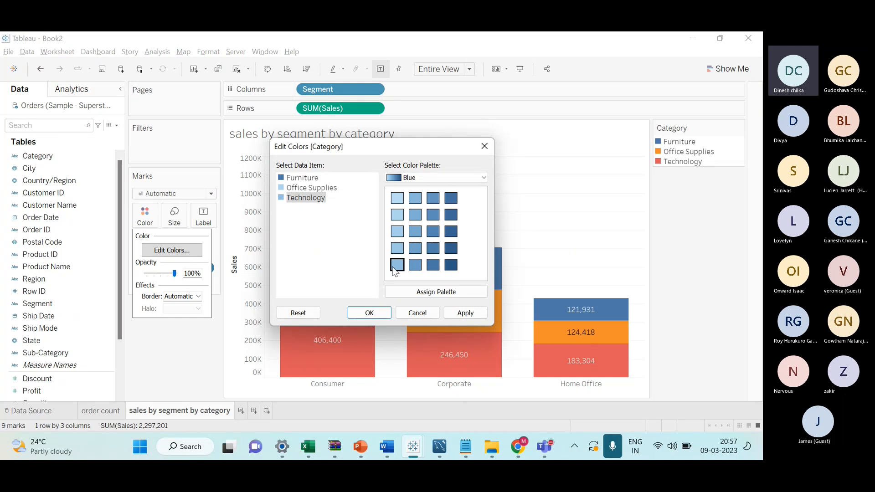
click(416, 269)
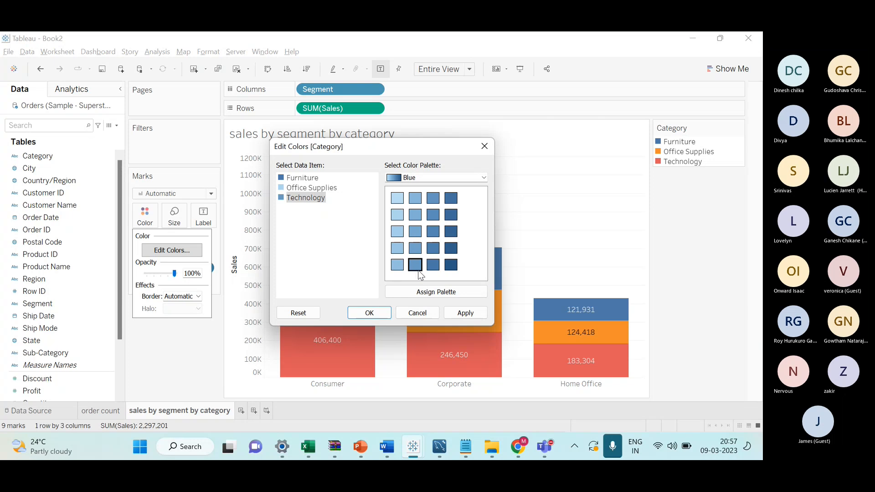
click(457, 314)
click(369, 313)
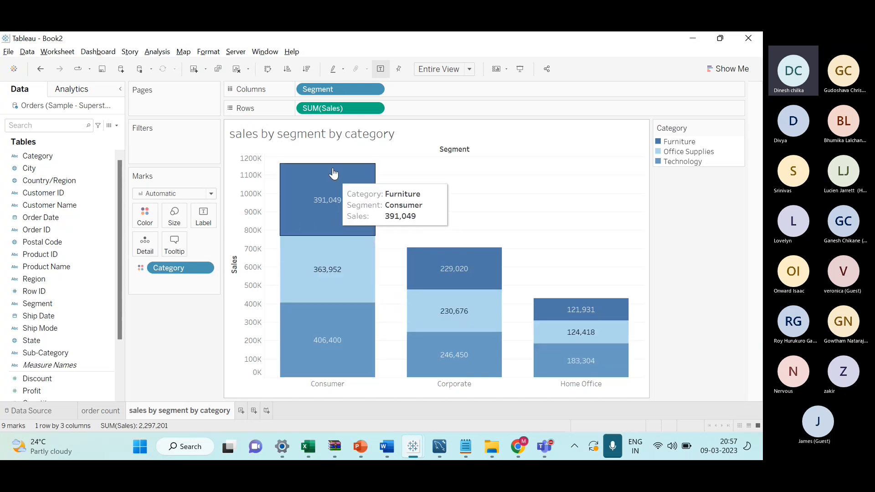
Format the sales by segment by category worksheet title as centred, bold, blue text
right_click(314, 138)
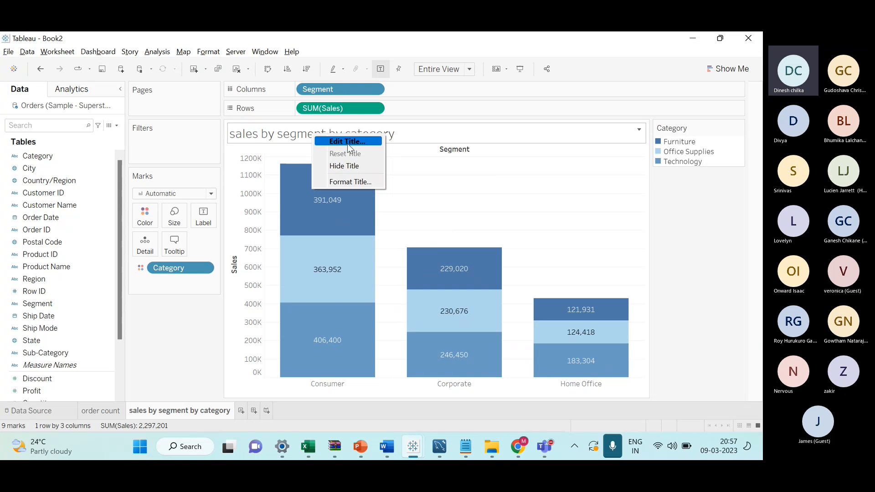
click(347, 143)
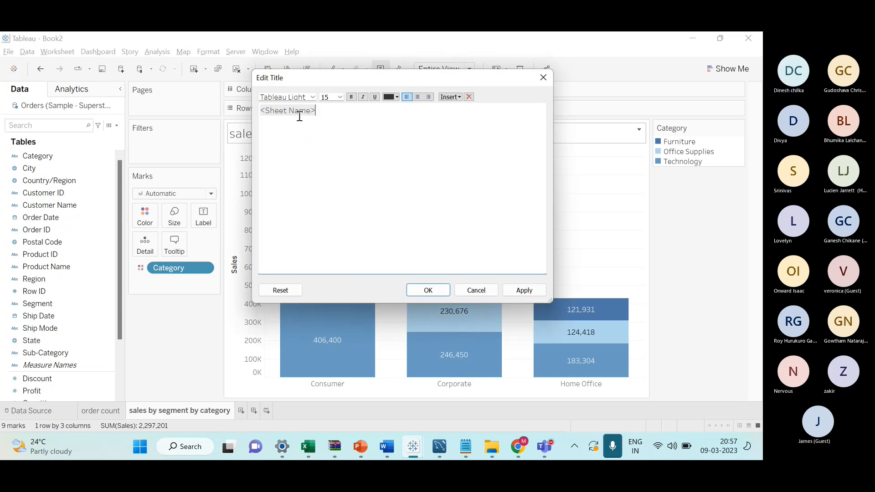
double_click(299, 114)
click(418, 97)
click(349, 100)
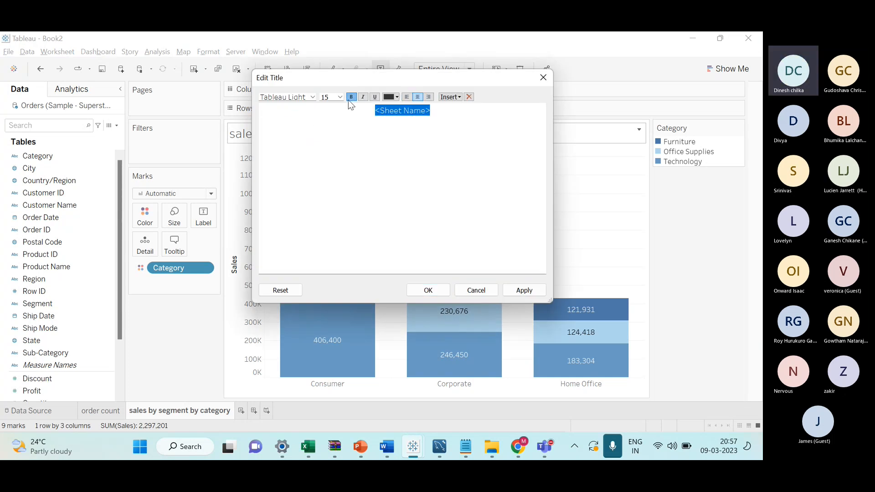
click(396, 97)
click(390, 163)
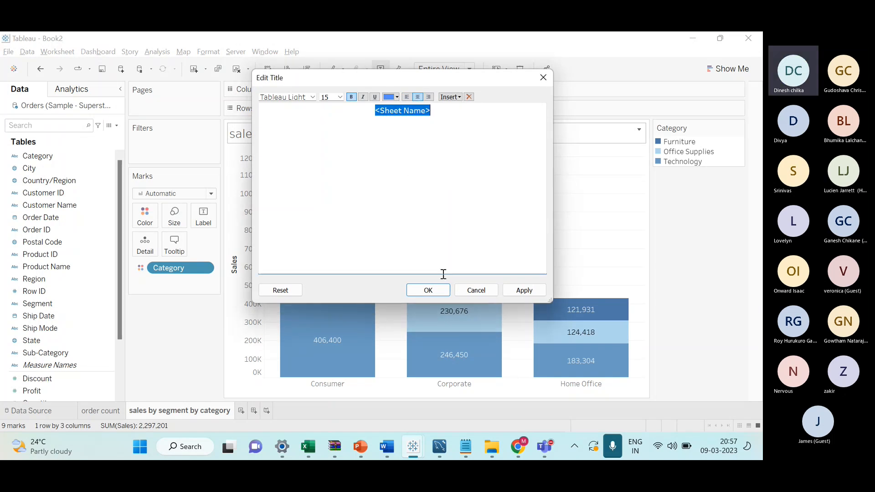
click(431, 295)
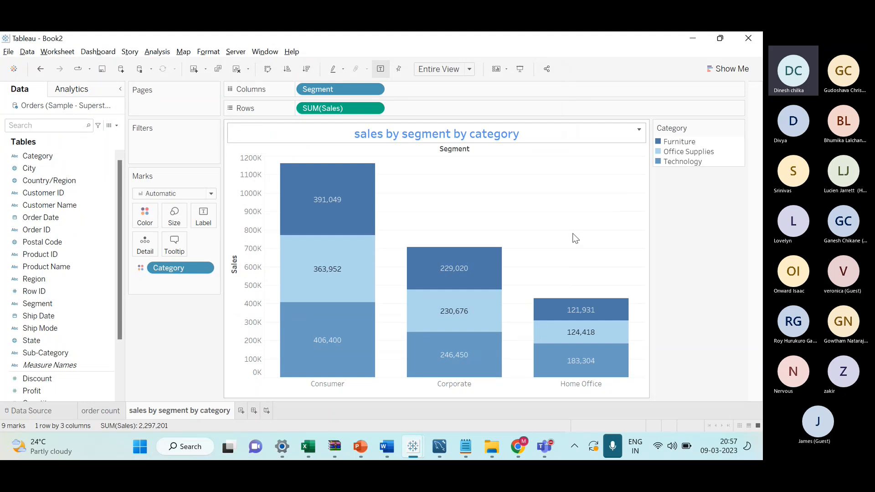
Compare the sales by segment by category worksheet with the Sales By Seg & Cat slide in PowerPoint
key(alt+Tab)
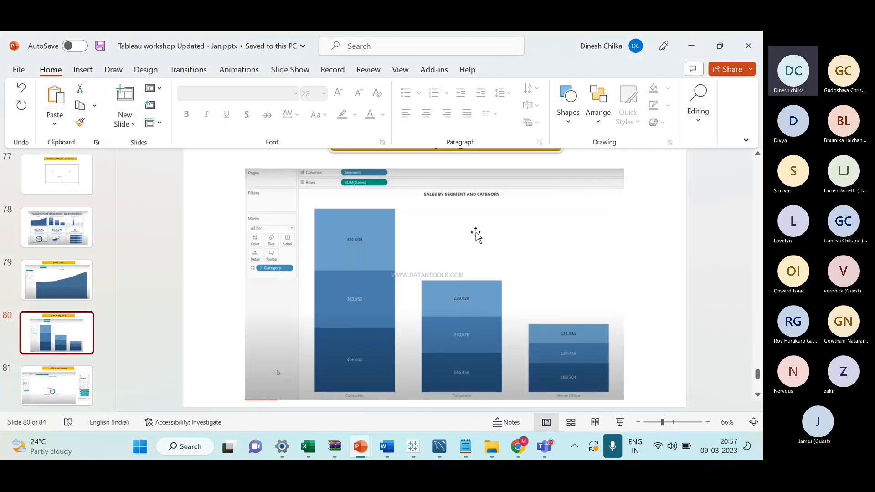
key(alt+Tab)
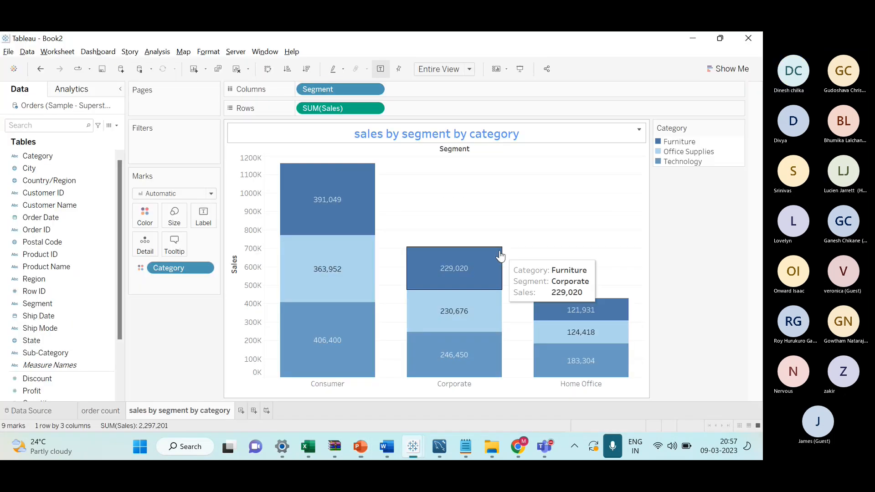
right_click(458, 136)
click(474, 142)
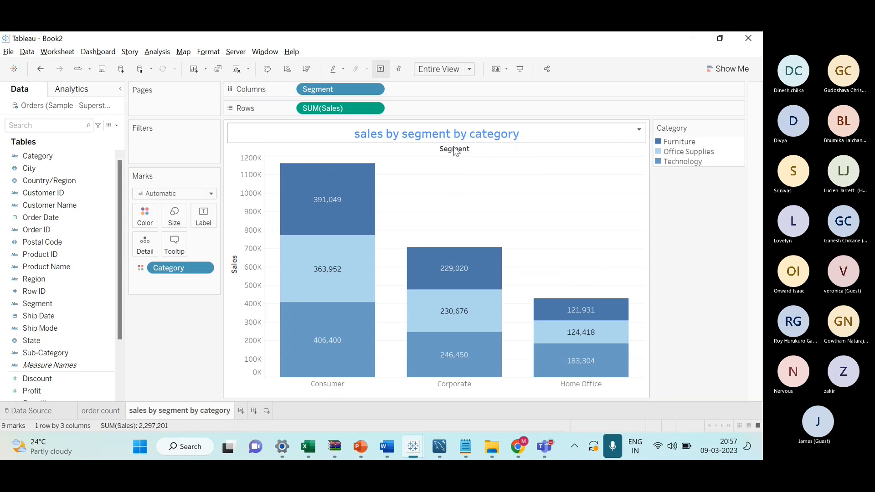
key(alt+Tab)
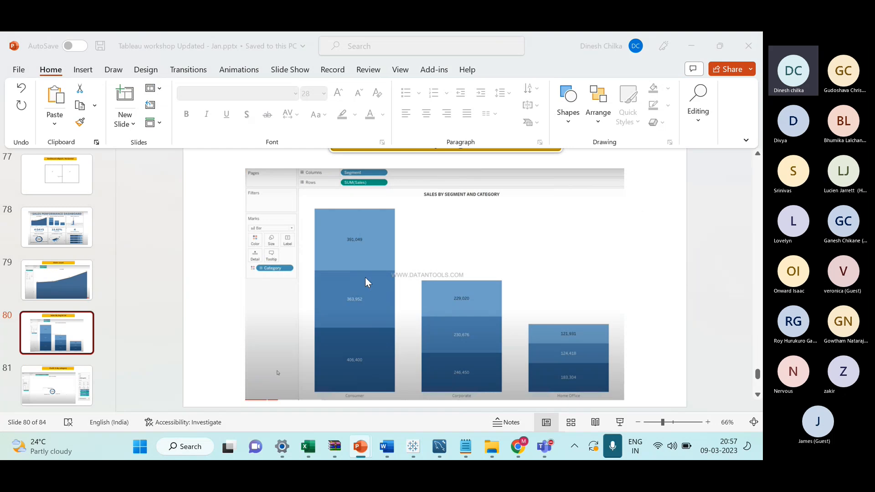
key(alt+Tab)
click(537, 76)
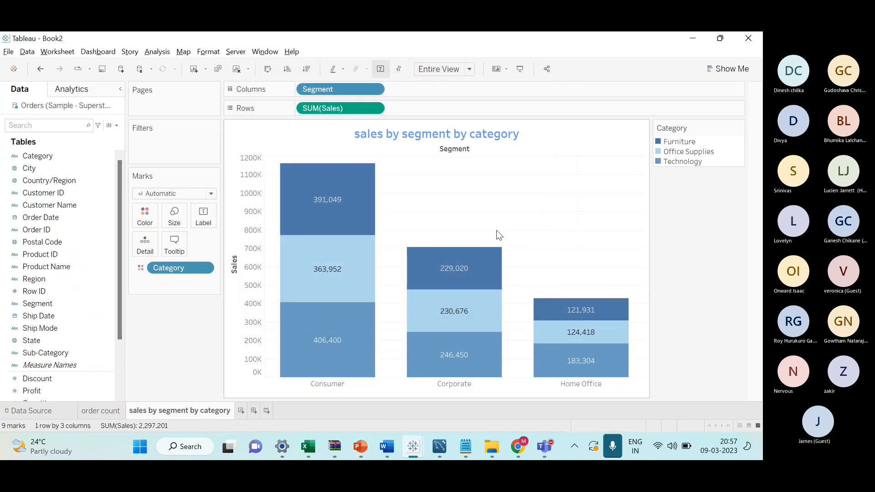
Switch to PowerPoint and go to slide 81, Profit % By category, to examine the next chart
key(alt+Tab)
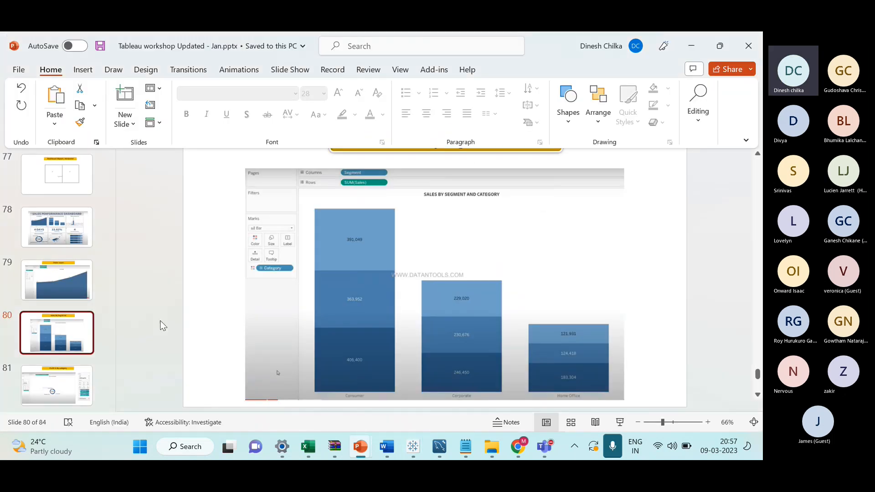
key(Down)
click(73, 358)
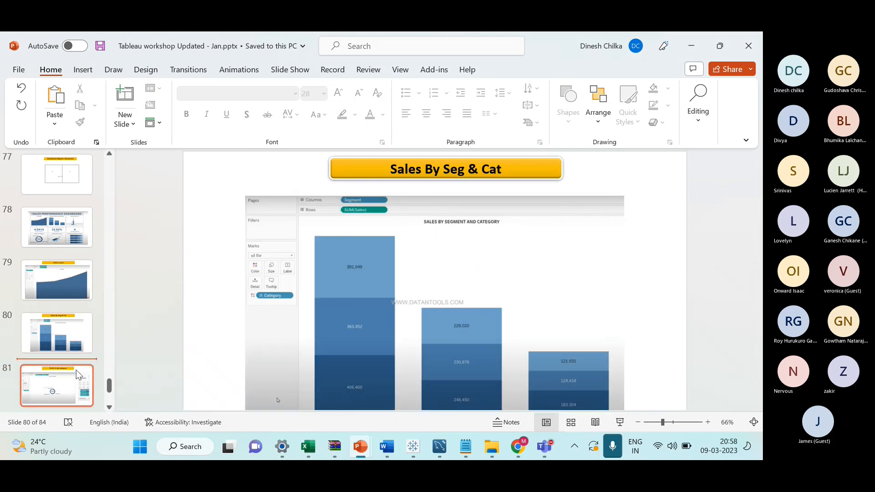
click(74, 376)
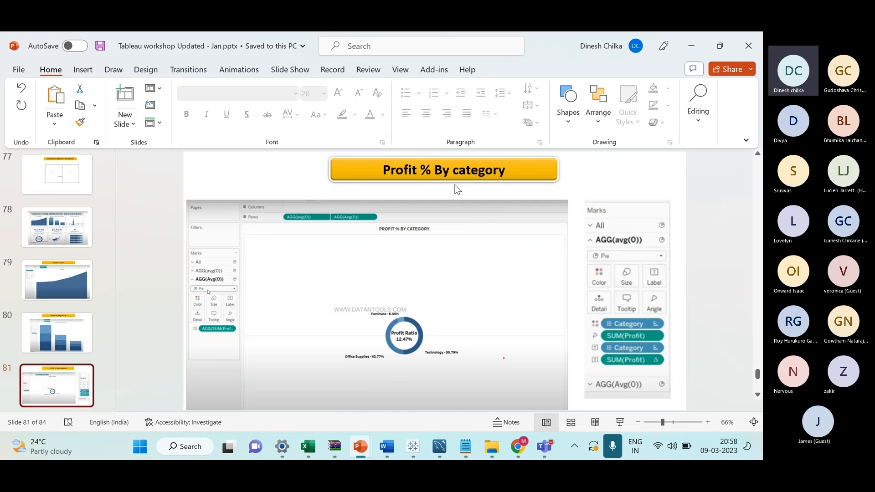
Switch to Tableau, add a new worksheet after the sales by segment by category sheet, and check the PowerPoint slide for its name
key(alt+Tab)
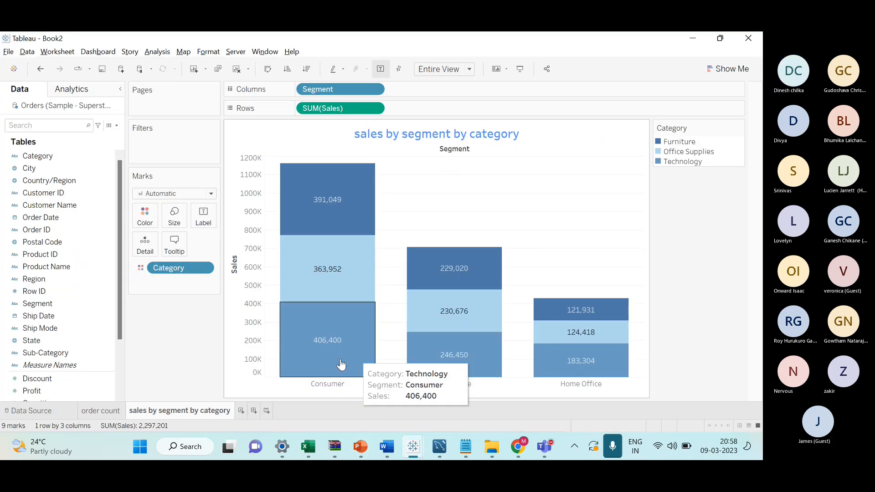
click(245, 413)
right_click(249, 411)
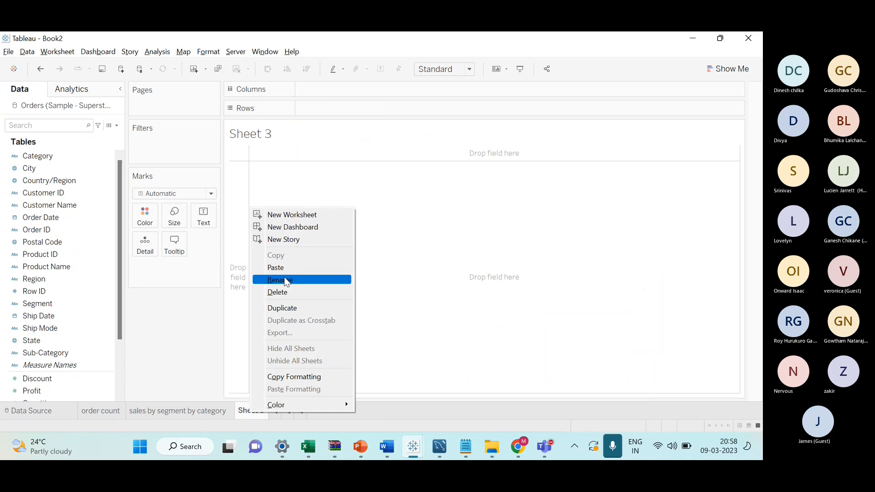
click(284, 278)
key(alt+Tab)
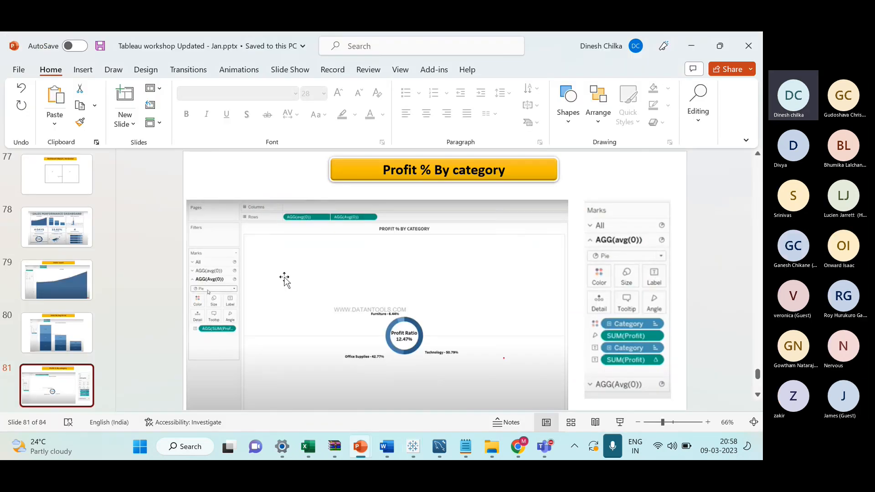
key(alt+Tab)
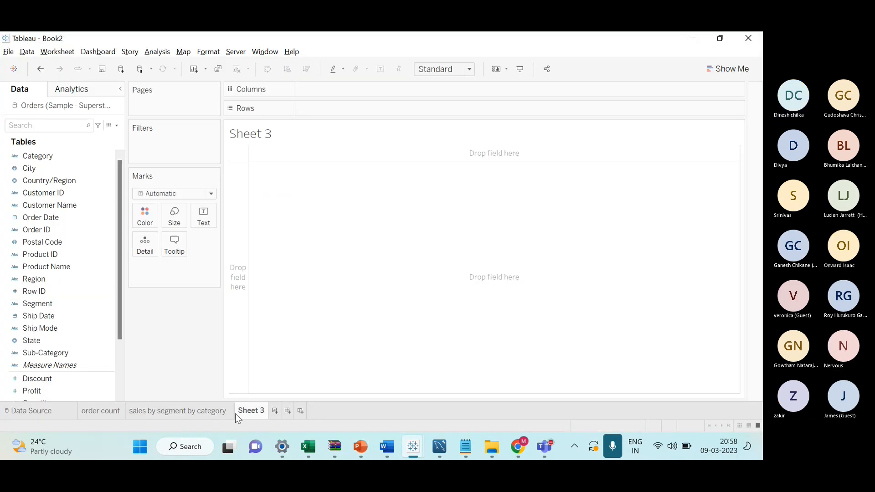
Rename the new worksheet as Profit % by category
right_click(237, 414)
click(271, 283)
key(BackSpace)
text(Pro)
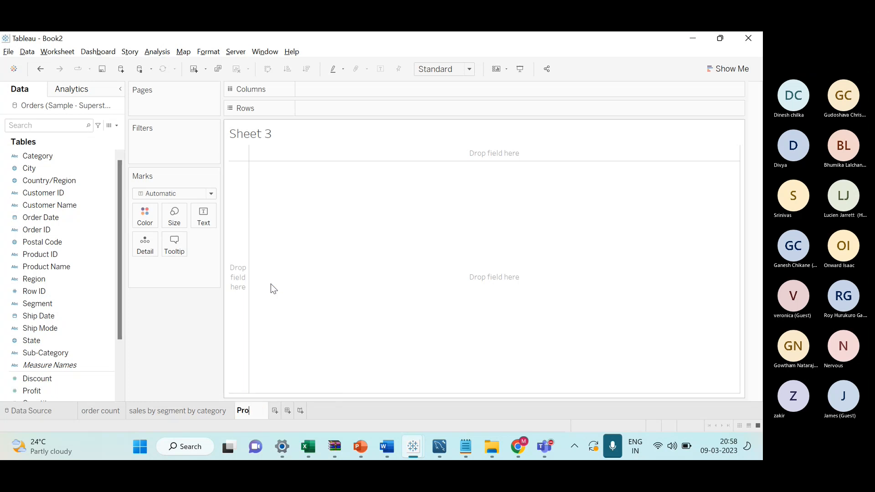
text(fit % bu)
key(BackSpace)
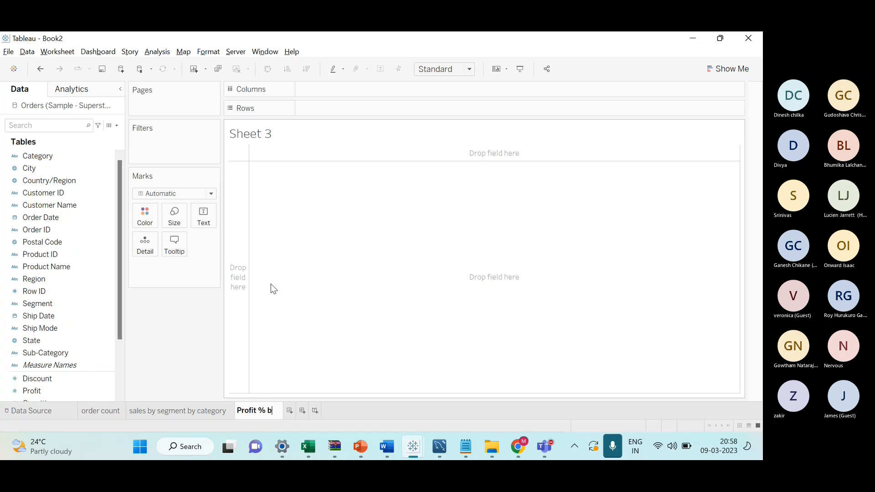
text(y category)
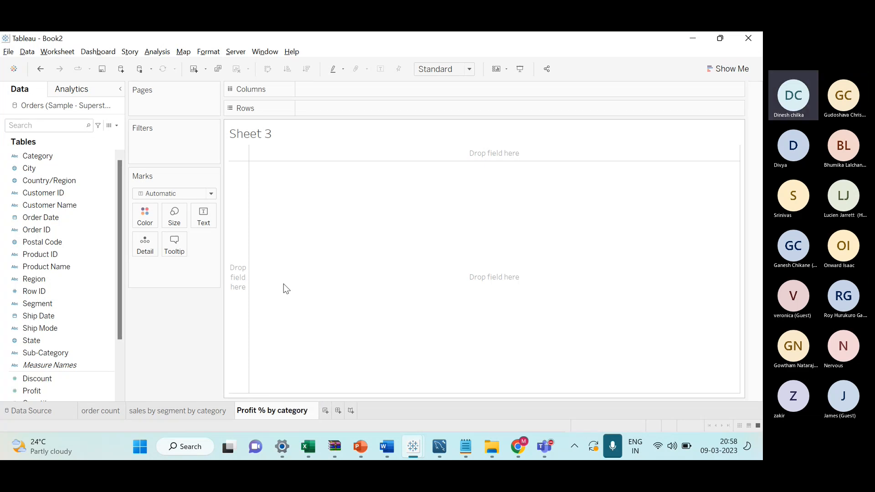
key(Return)
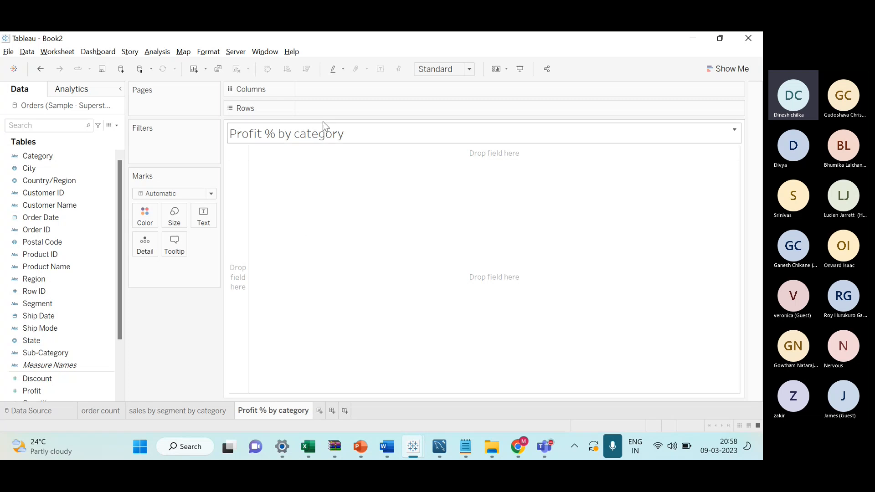
Add a placeholder measure of 0 to Rows and set its aggregation to Average
double_click(316, 110)
text(0)
key(Return)
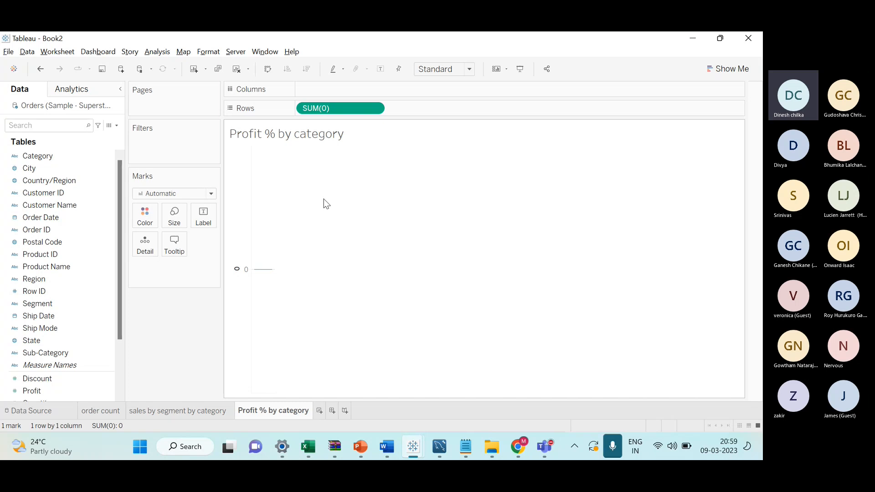
click(376, 108)
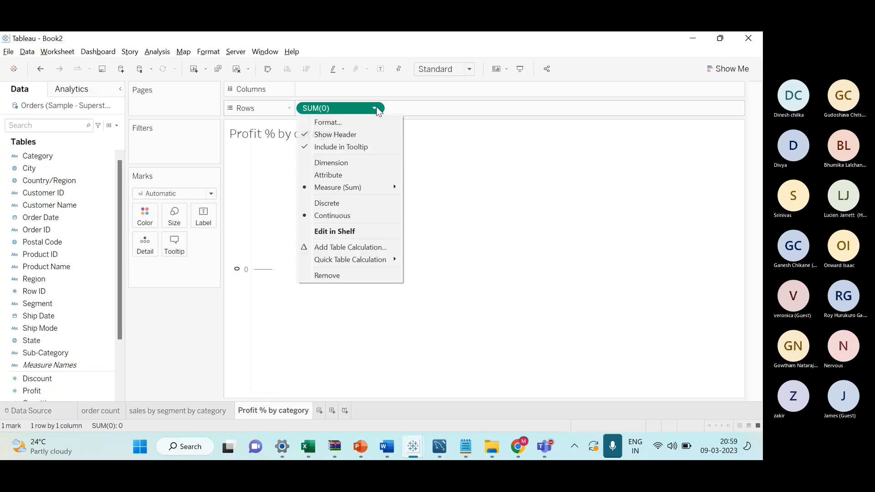
mouse_move(371, 184)
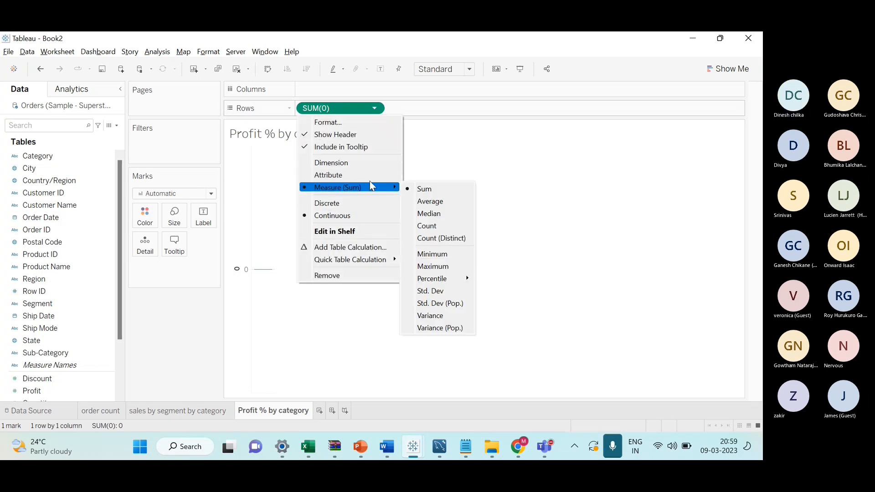
click(417, 202)
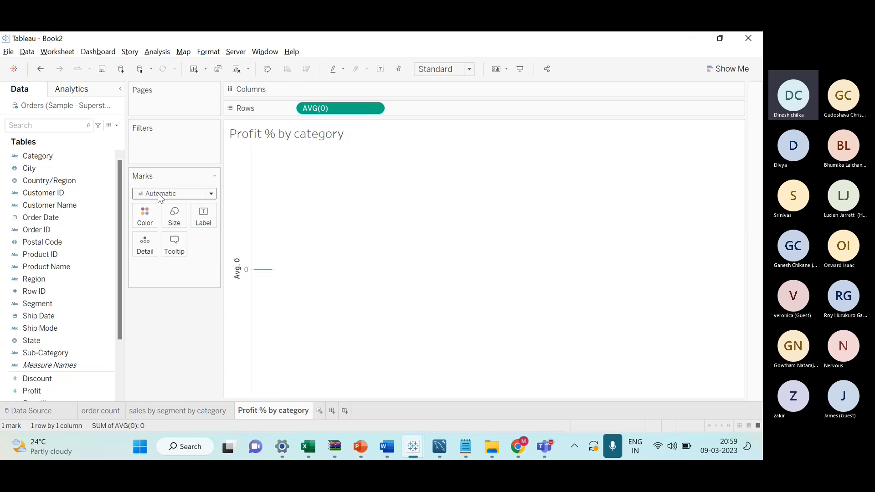
Set the mark type of the AVG(0) placeholder to Pie
click(211, 195)
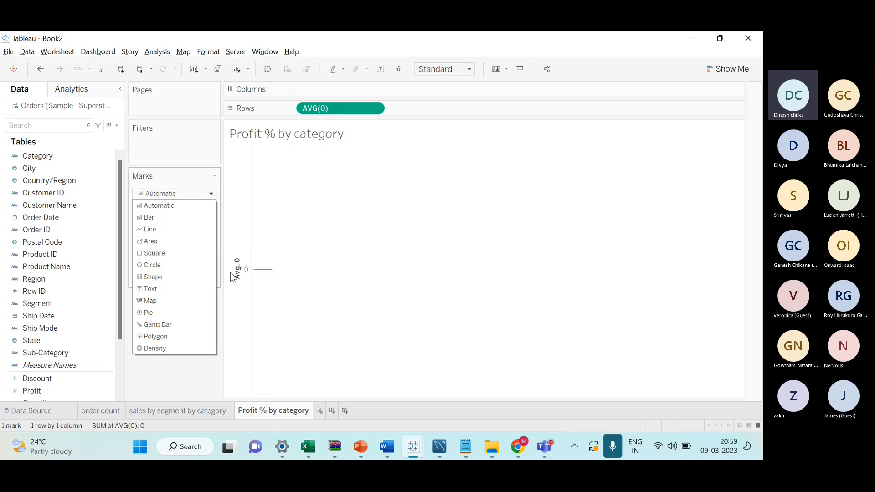
click(182, 313)
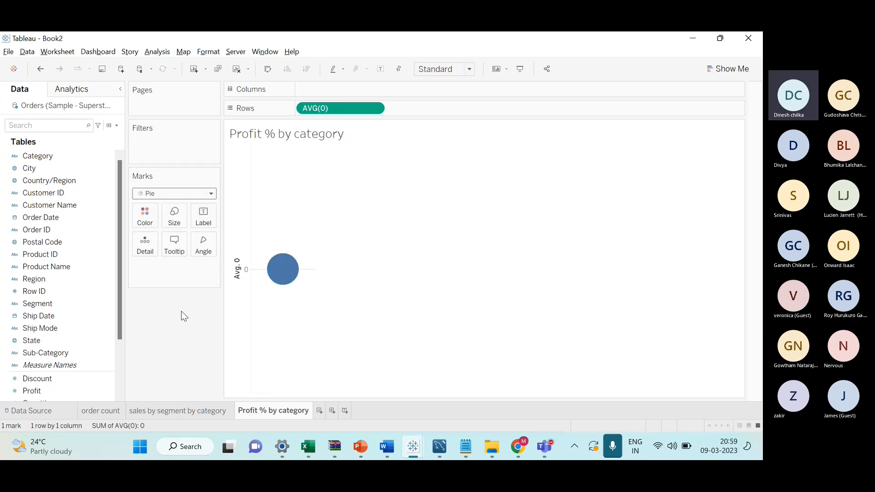
click(212, 194)
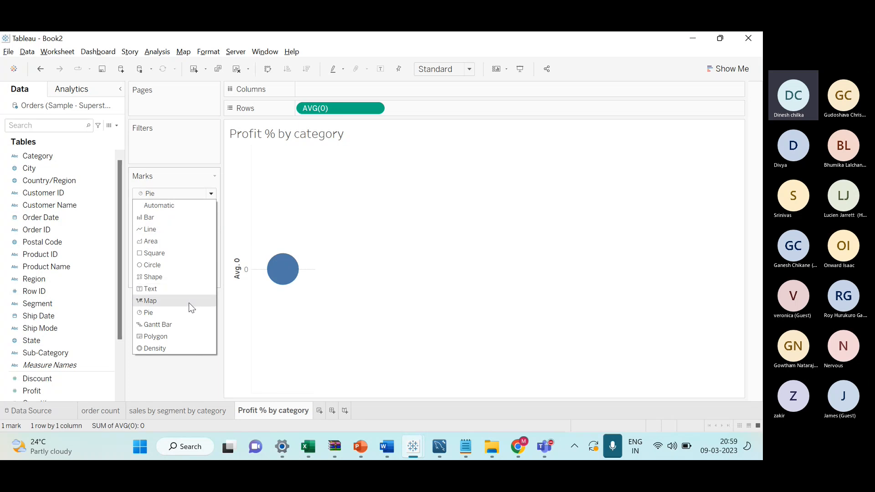
click(367, 214)
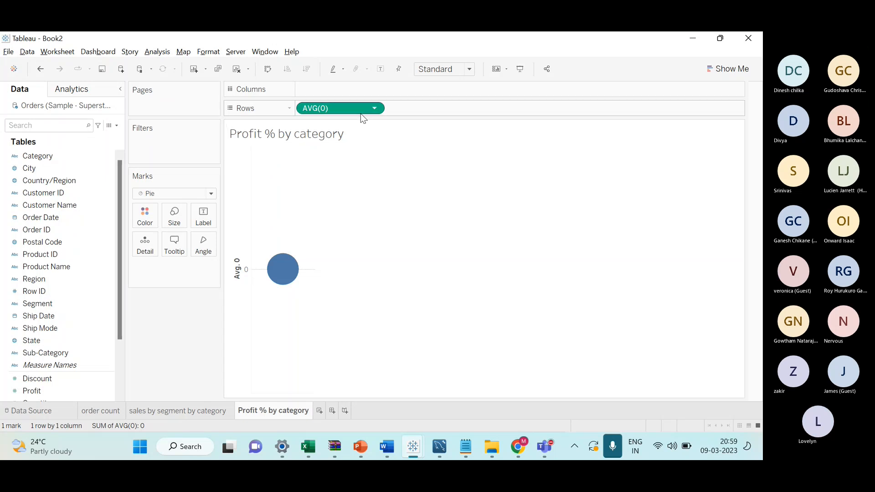
Add a second placeholder measure of 0 to Rows beside the first and set its aggregation to Average
mouse_move(360, 113)
mouse_down()
mouse_move(372, 125)
mouse_move(462, 113)
mouse_up()
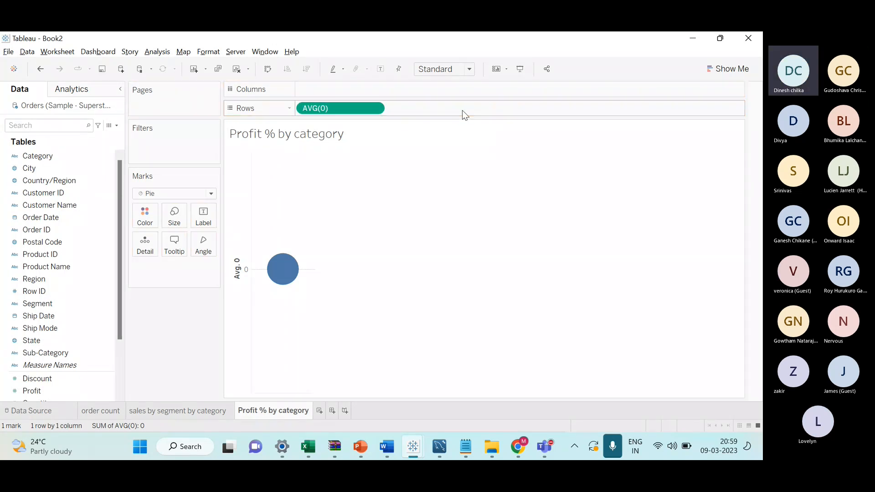
drag(358, 114, 458, 115)
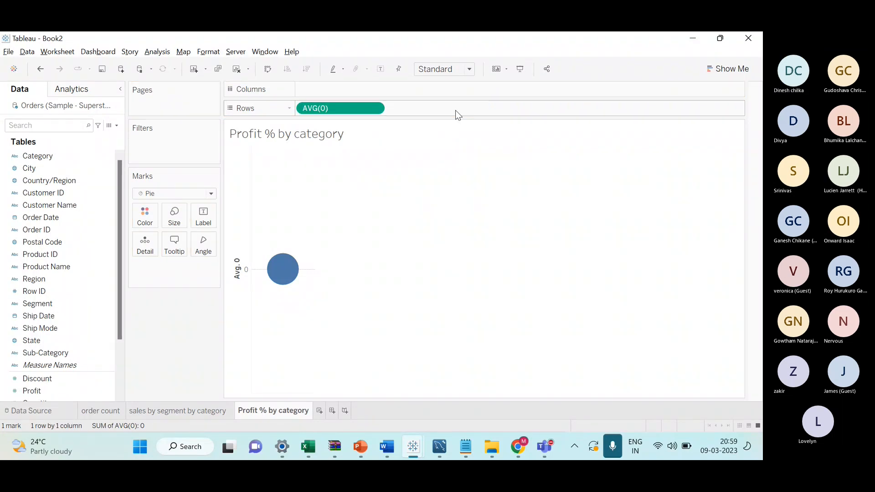
double_click(418, 108)
text(0)
key(Return)
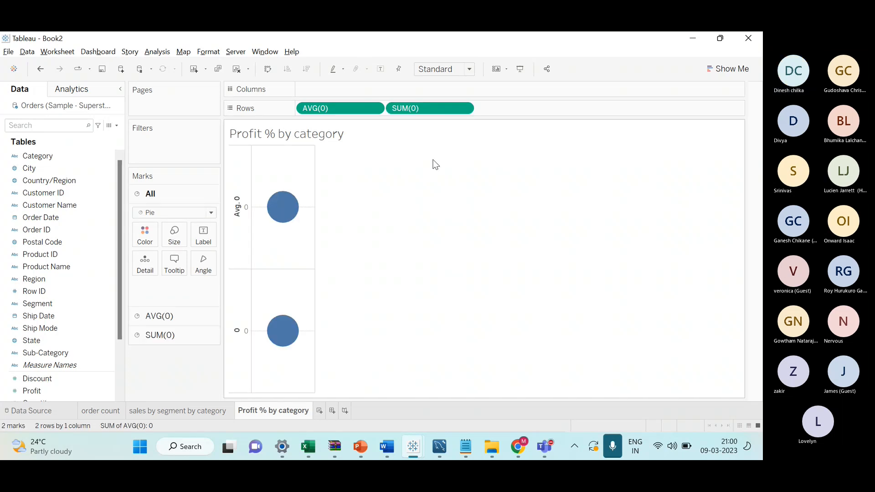
click(463, 109)
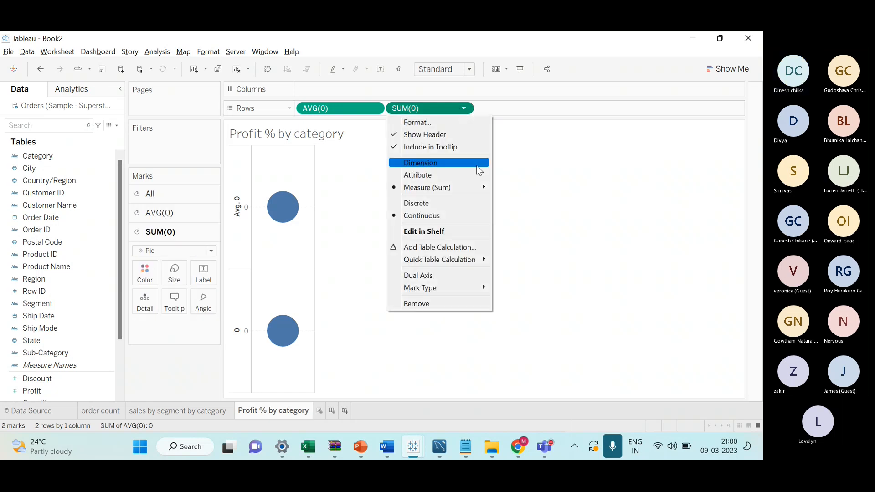
mouse_move(474, 188)
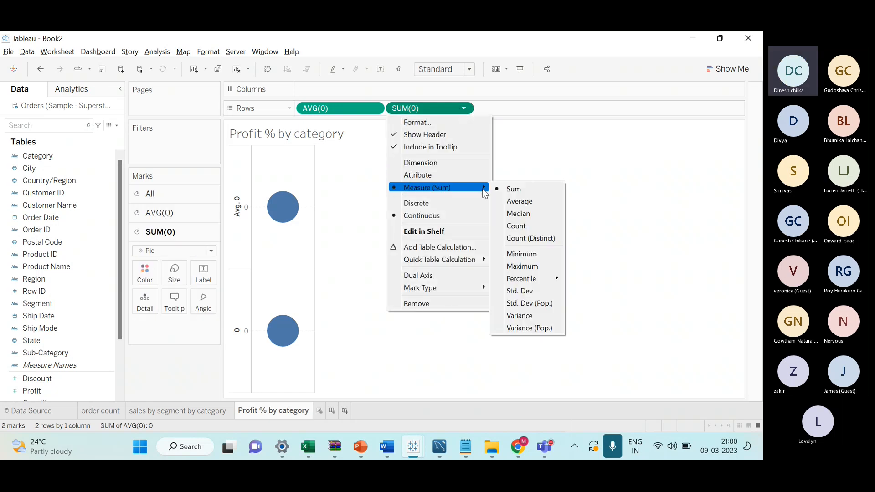
click(513, 202)
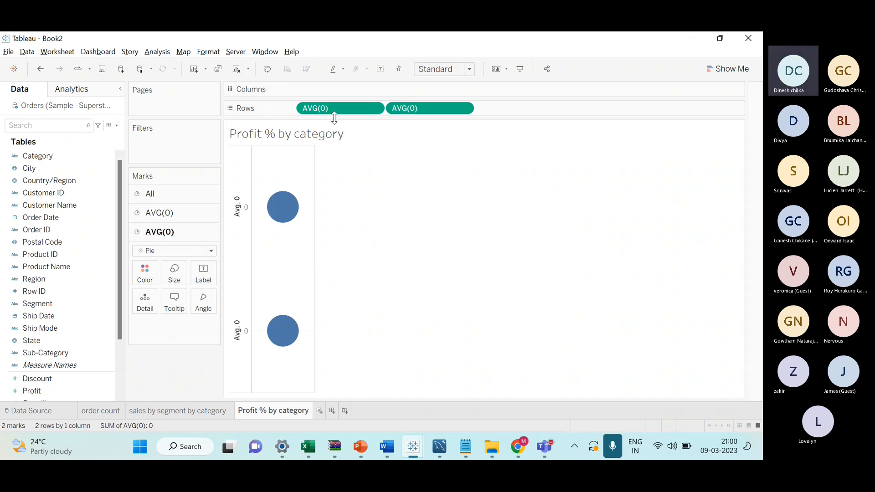
Combine the two AVG(0) measures on a dual axis and enlarge the first AVG(0) pie so it forms an outer ring
click(464, 110)
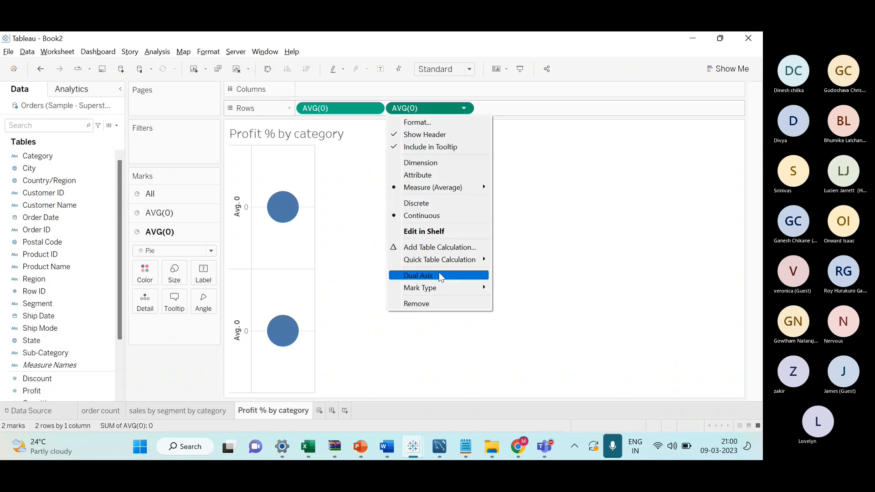
click(438, 275)
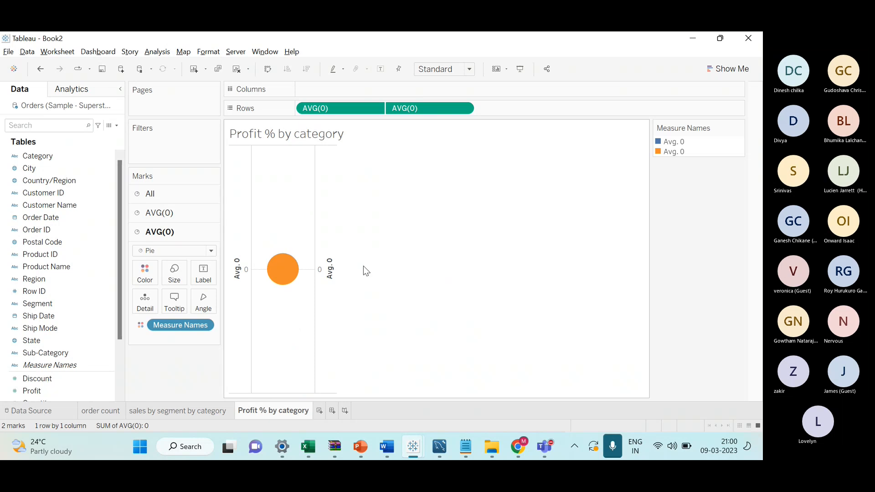
click(168, 213)
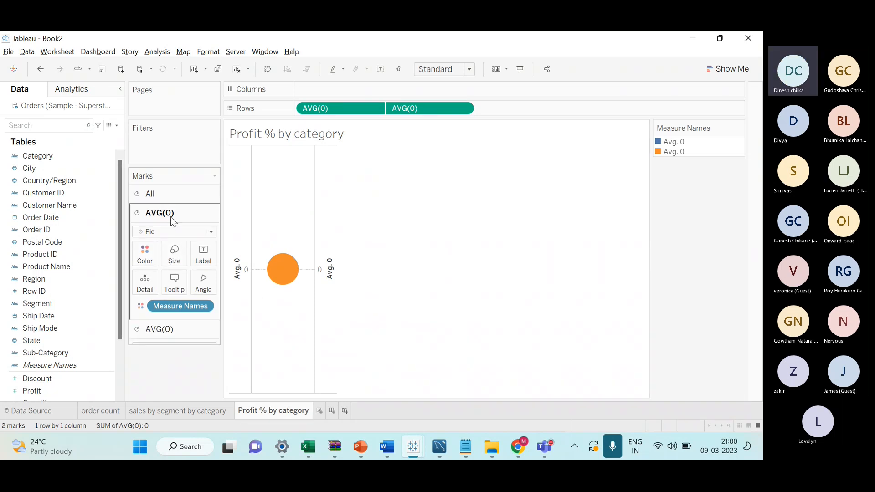
click(174, 253)
drag(196, 279, 198, 281)
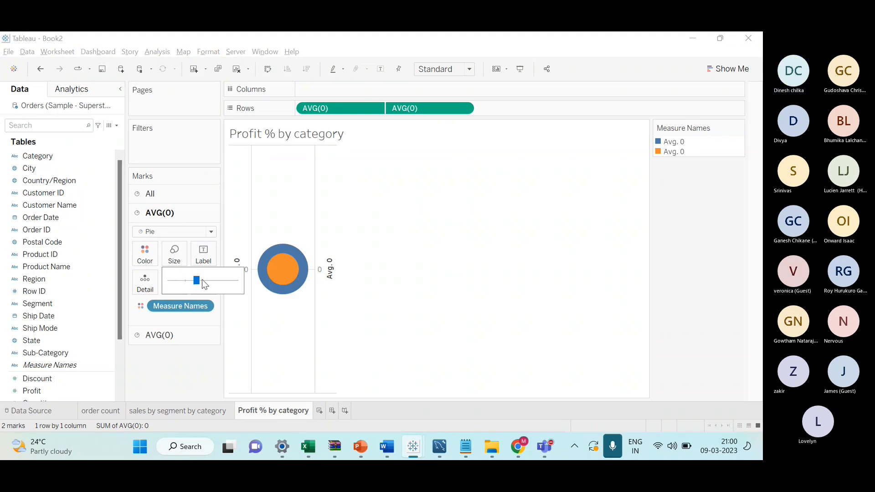
Fit the worksheet to Entire View and color the inner AVG(0) pie white to create the donut hole
click(470, 68)
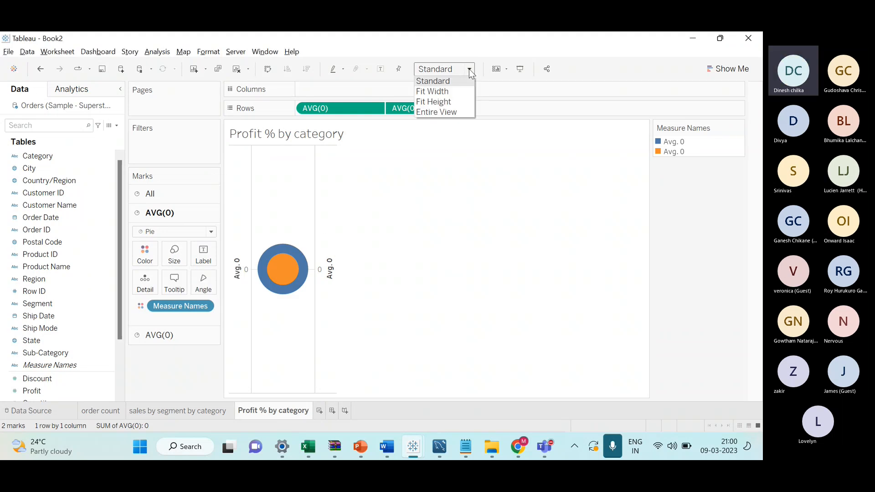
click(450, 117)
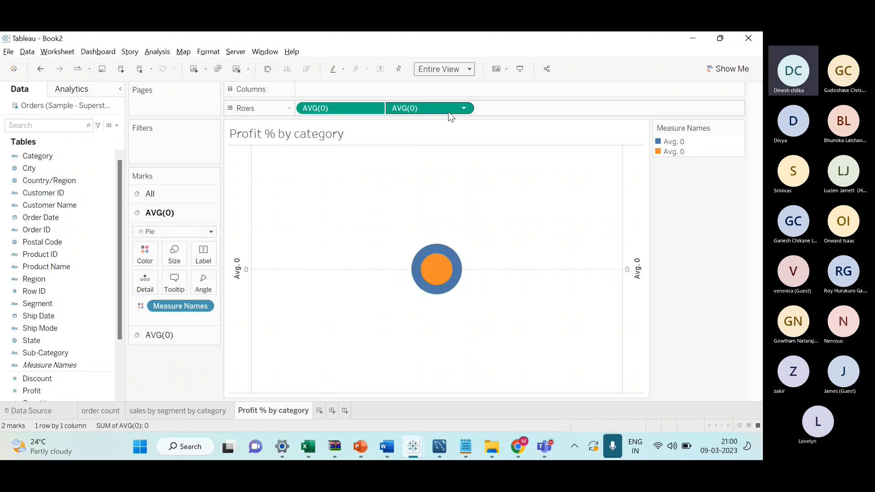
click(195, 334)
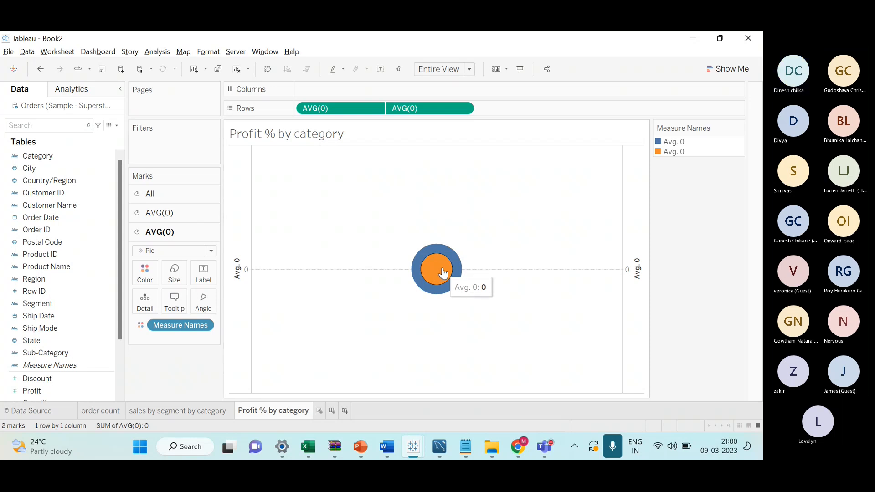
click(149, 282)
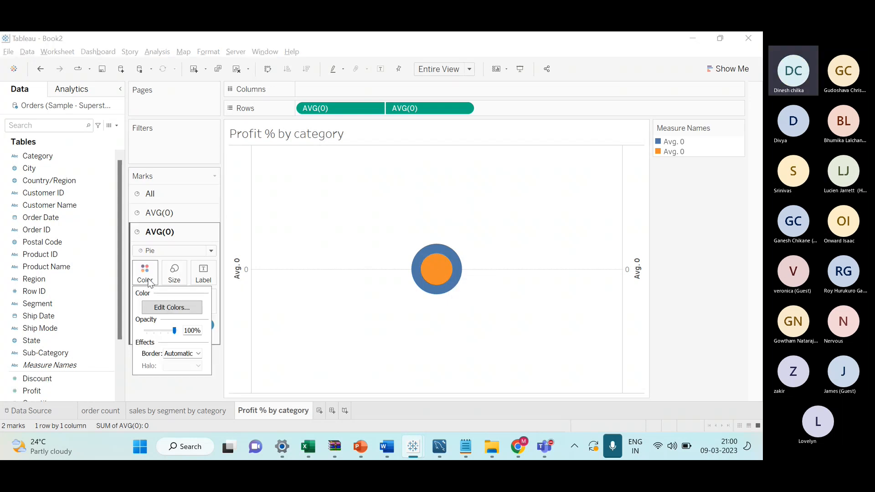
click(163, 308)
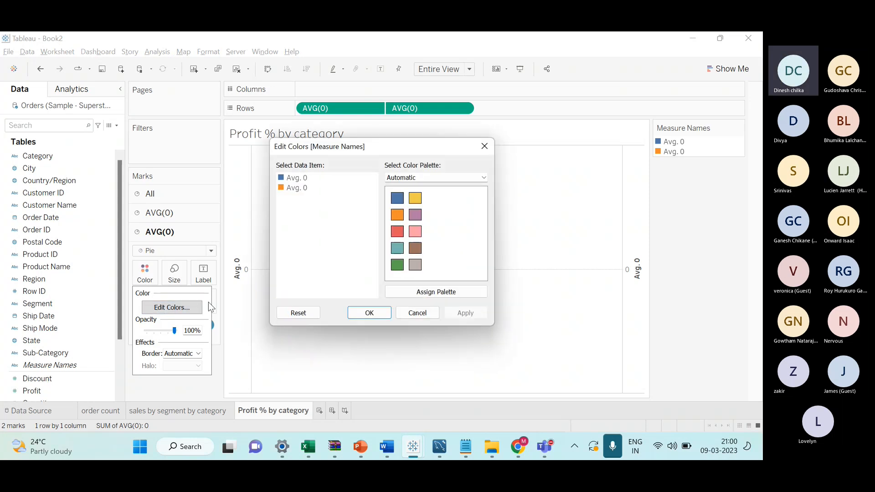
click(281, 187)
double_click(283, 188)
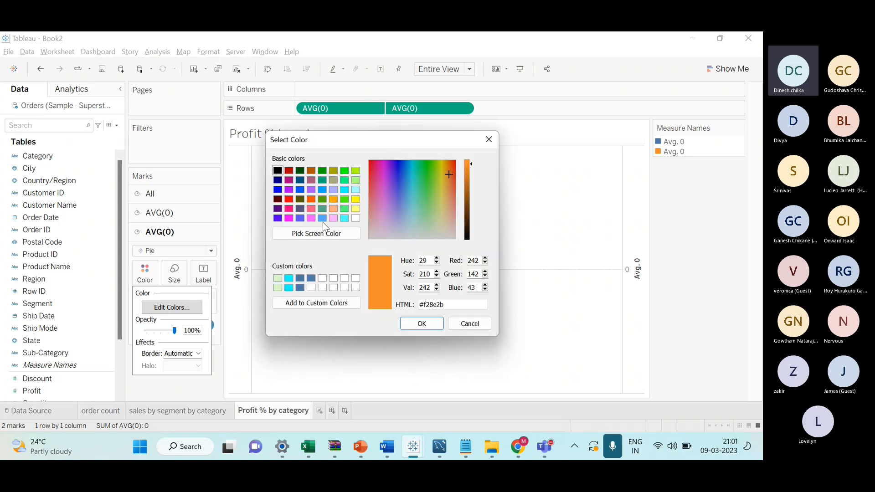
click(355, 219)
click(417, 324)
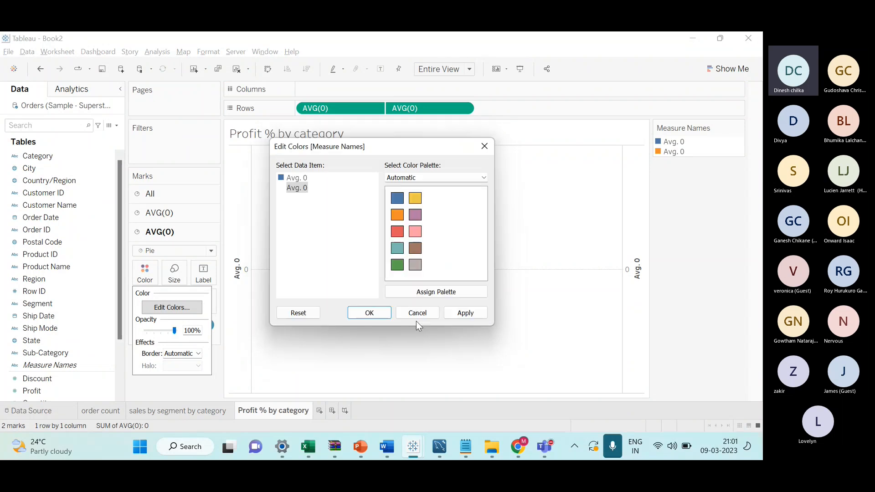
click(374, 312)
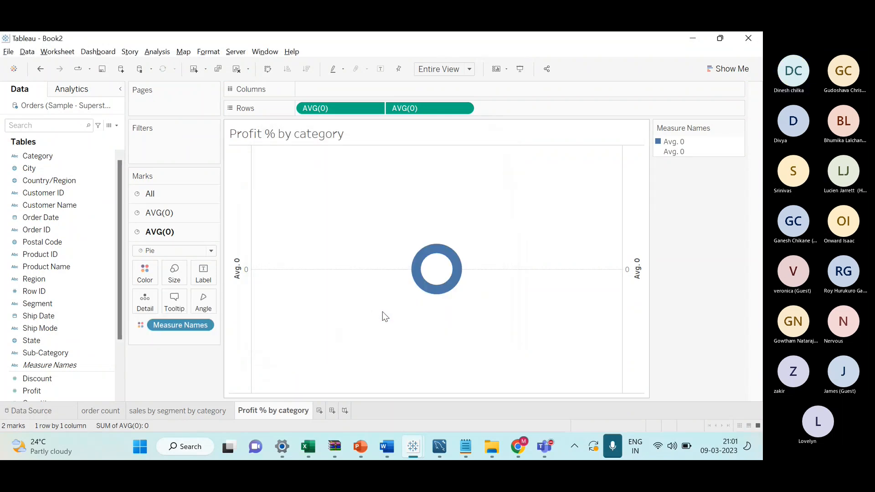
Enlarge the outer AVG(0) pie, and enlarge the inner white pie so that a narrow ring remains
click(175, 212)
click(174, 253)
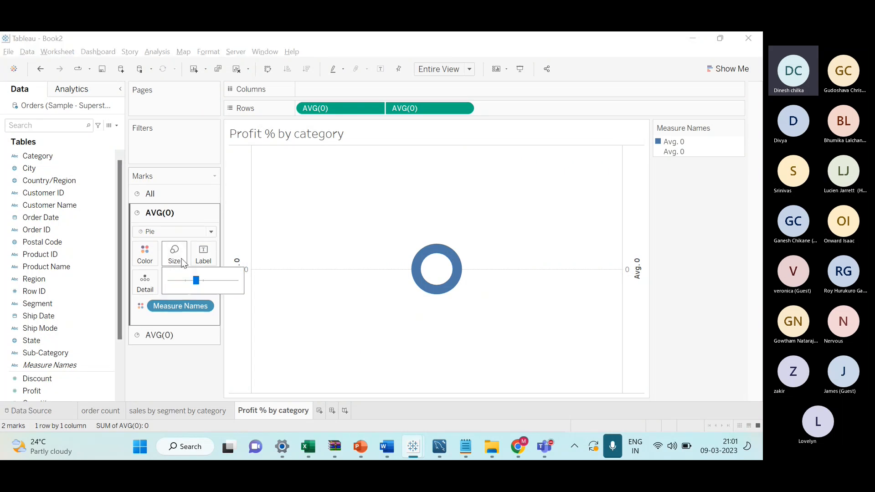
click(204, 281)
click(215, 281)
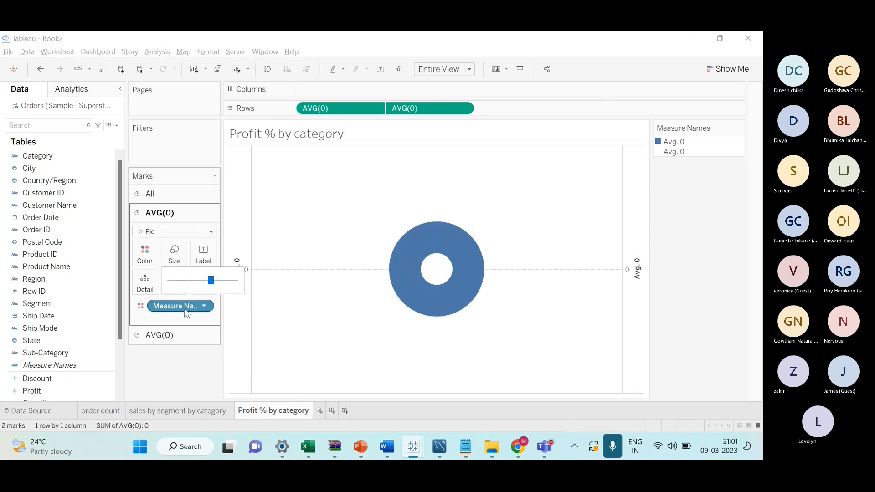
click(184, 336)
click(175, 272)
drag(187, 299, 203, 299)
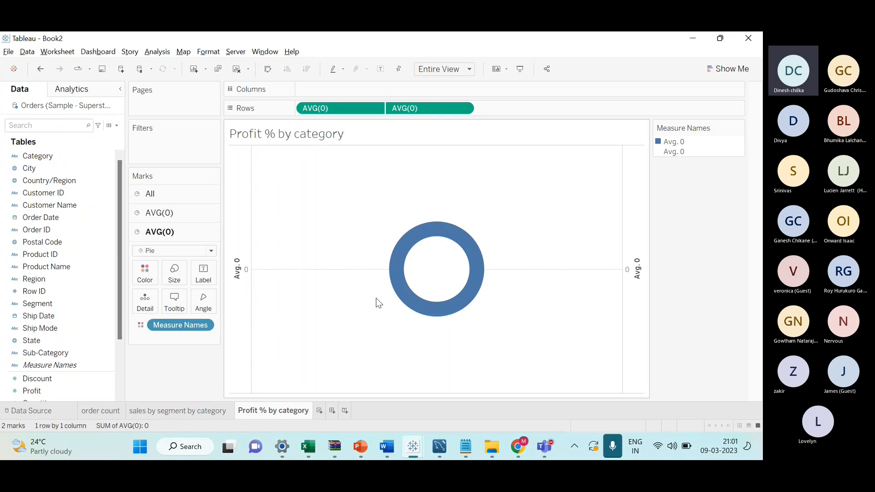
Color the outer AVG(0) pie by Category to split the ring into slices
click(190, 213)
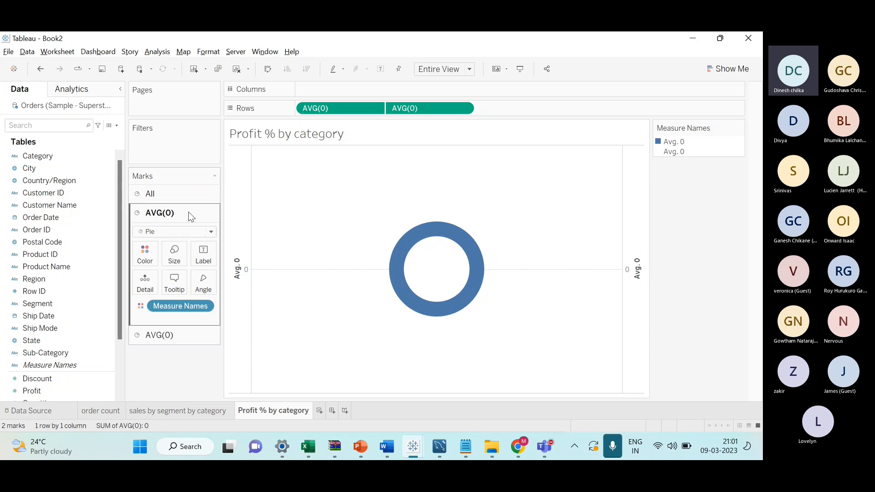
click(58, 158)
drag(58, 157, 150, 254)
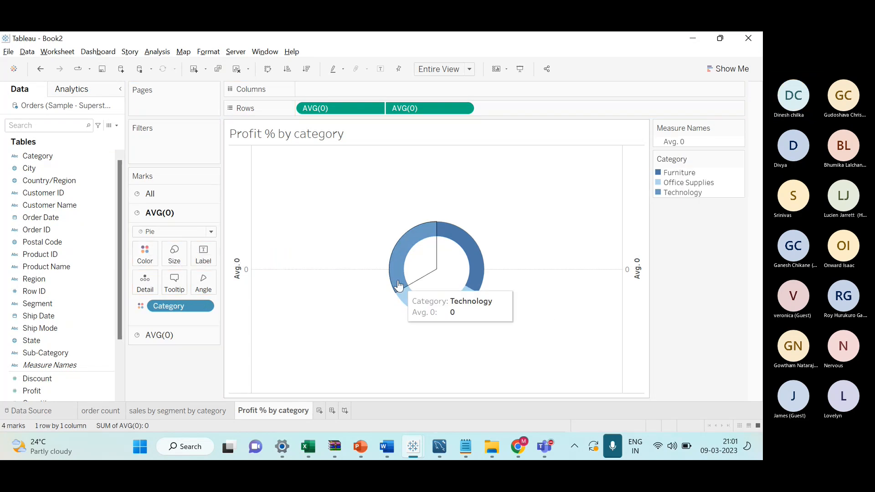
mouse_move(412, 304)
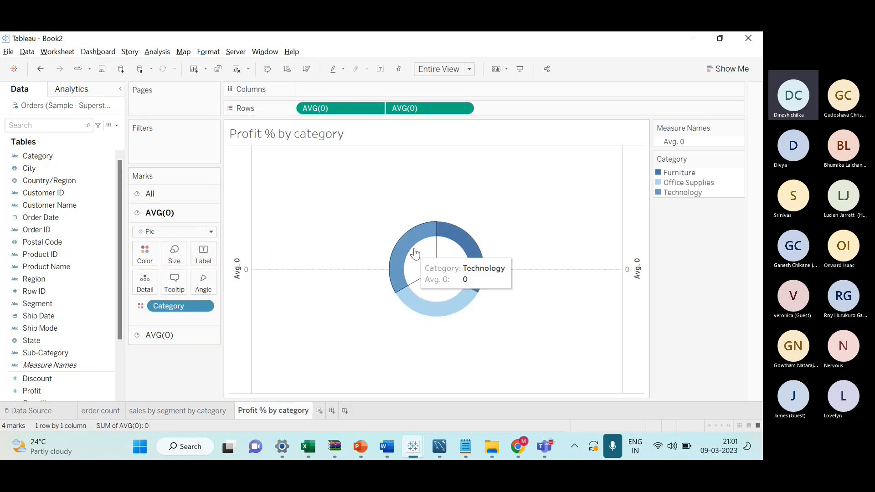
mouse_move(465, 253)
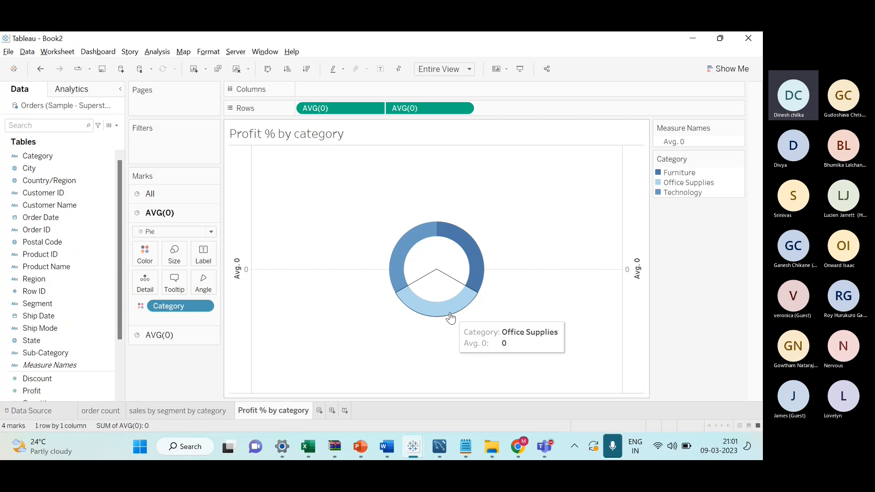
Check the reference dashboard slide in PowerPoint, and label the outer ring's slices with Category in Tableau
key(alt+Tab)
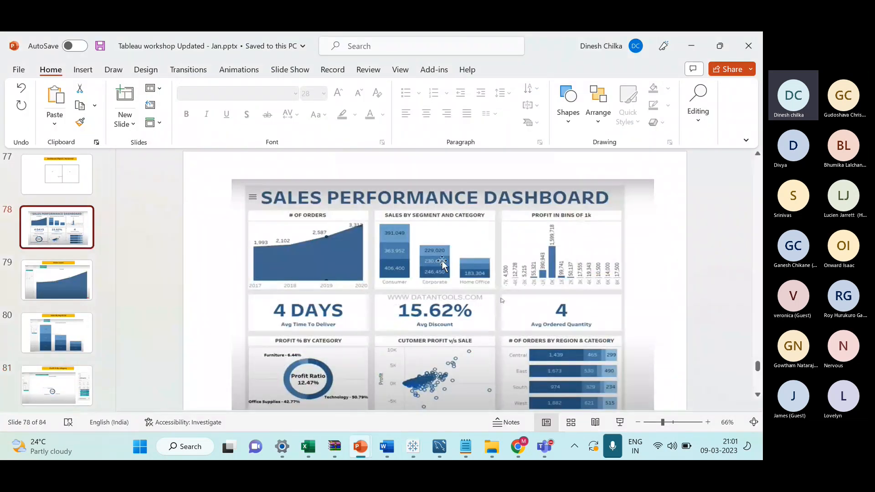
scroll(395, 290, down, 1)
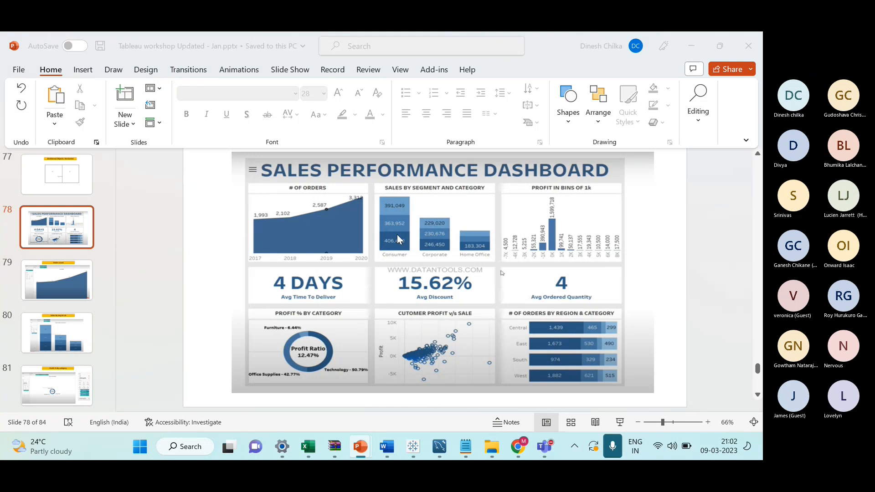
key(alt+Tab)
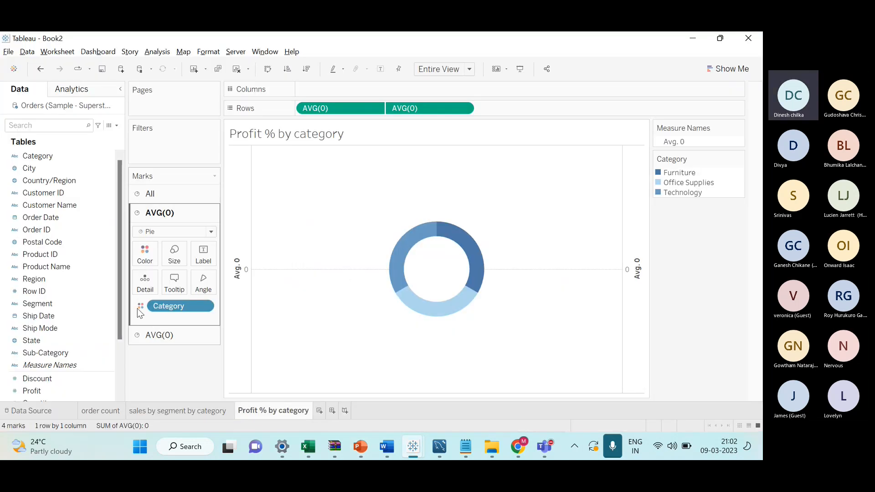
drag(64, 157, 204, 254)
Size the outer ring's slices by Profit as the angle and add Profit to their labels
scroll(27, 283, down, 3)
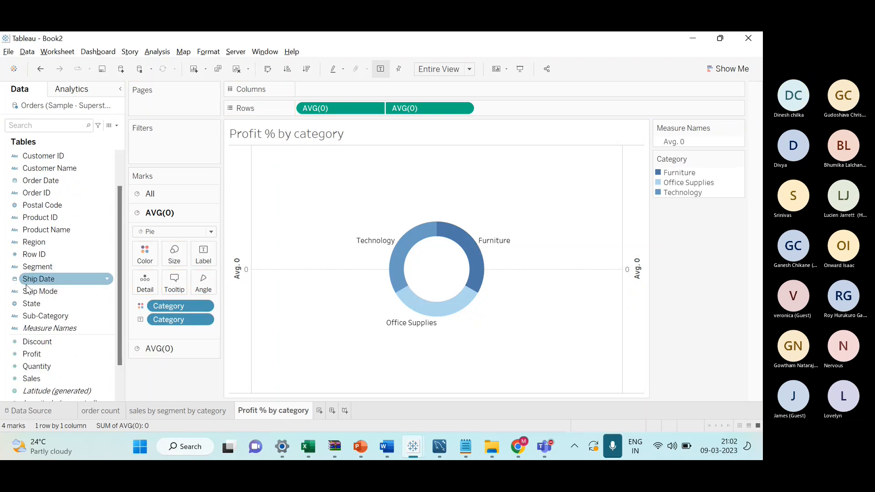
scroll(55, 310, down, 3)
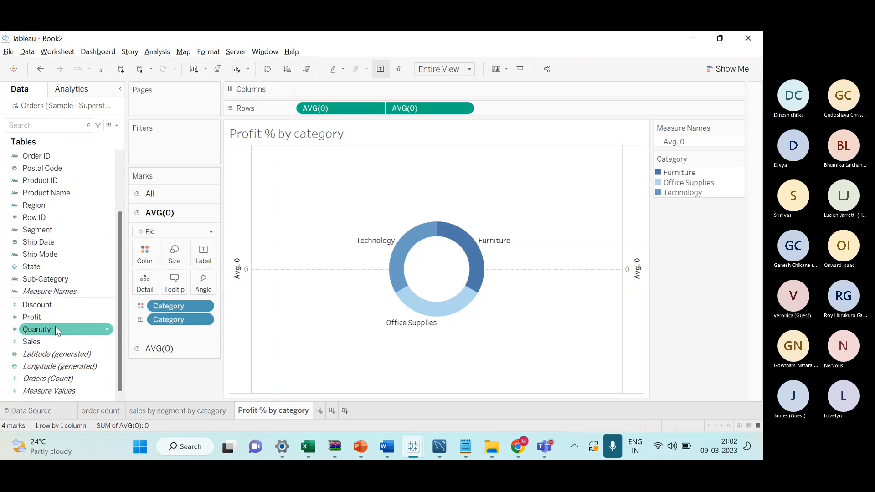
drag(52, 320, 201, 285)
drag(60, 318, 203, 257)
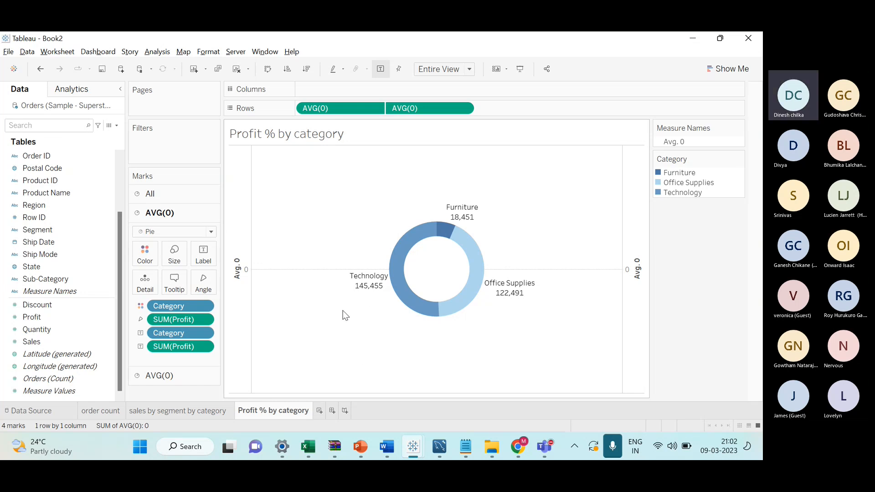
Show the Profit label on the ring's slices as Percent of Total with a quick table calculation
mouse_move(356, 292)
click(204, 347)
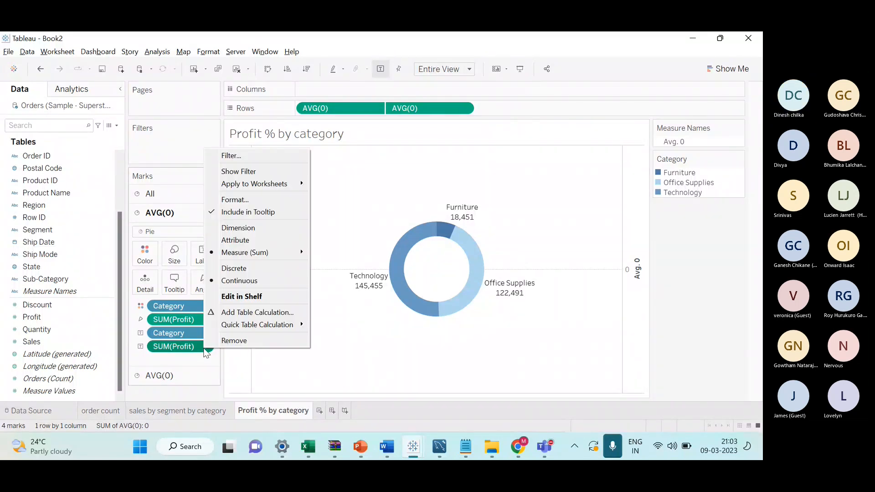
mouse_move(233, 330)
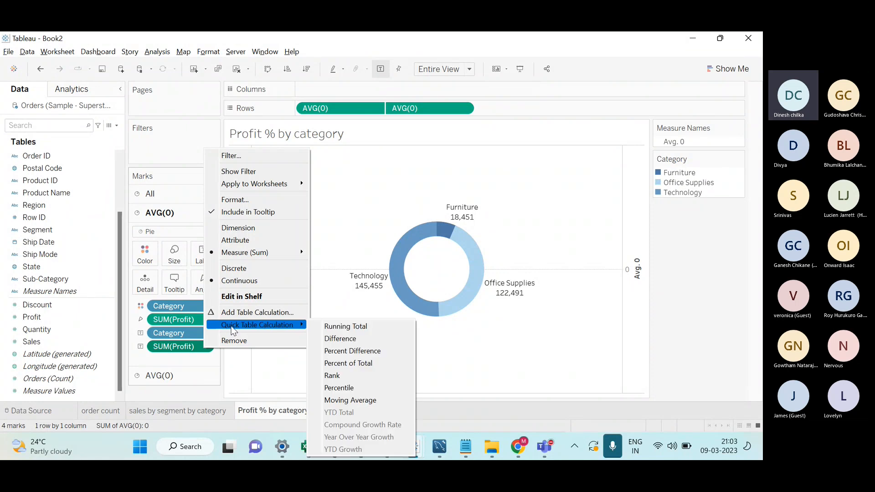
click(336, 367)
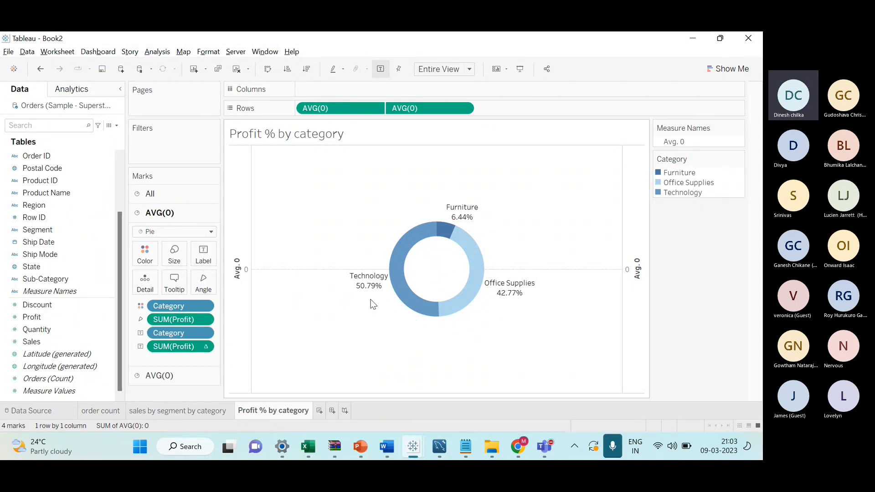
Preview the donut chart in presentation mode and compare it with the reference dashboard slide in PowerPoint
click(520, 69)
mouse_move(257, 269)
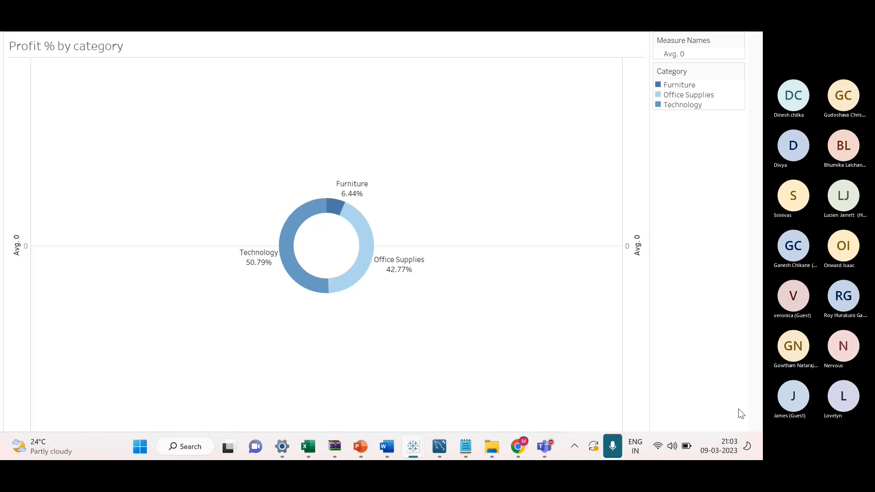
key(Escape)
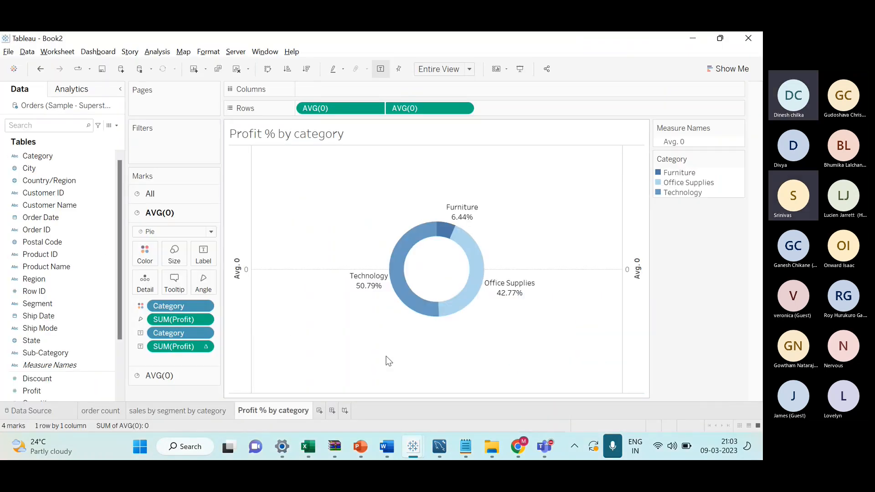
key(alt+Tab)
key(alt+Tab)
Give the slices of the outer AVG(0) ring a black border
click(145, 254)
click(184, 334)
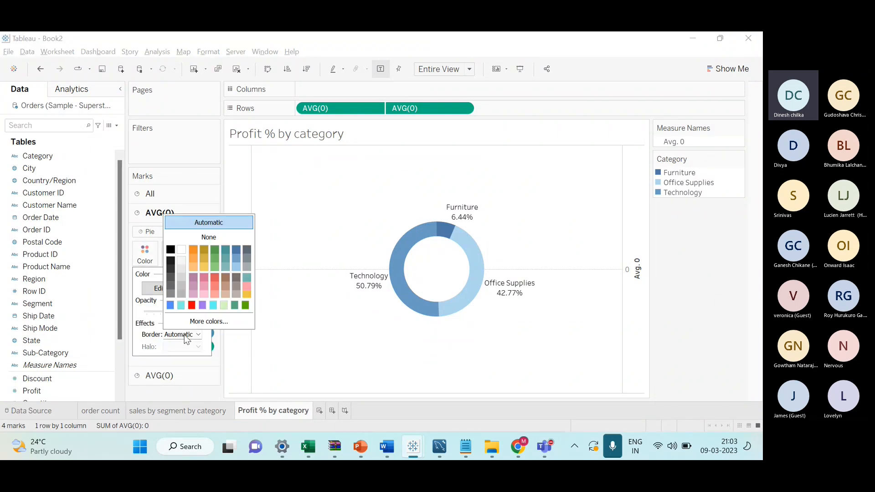
click(171, 250)
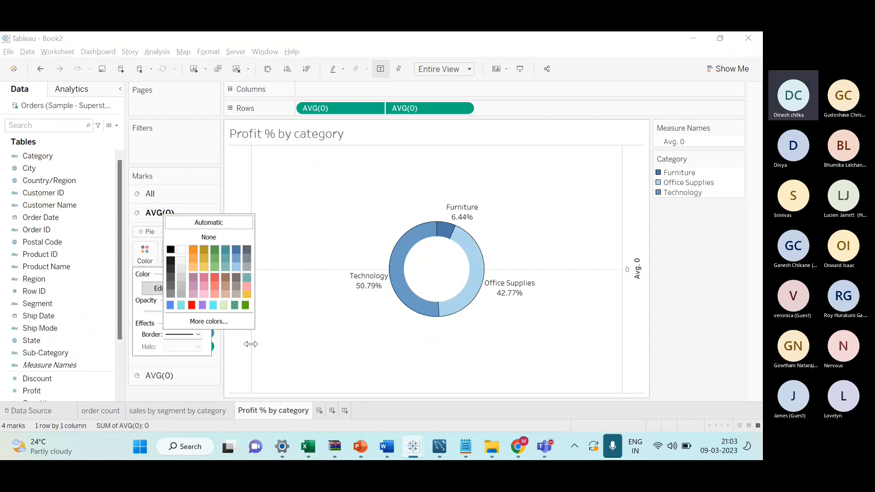
Give the inner white AVG(0) pie a black border, leaving its fill color as it is
click(157, 374)
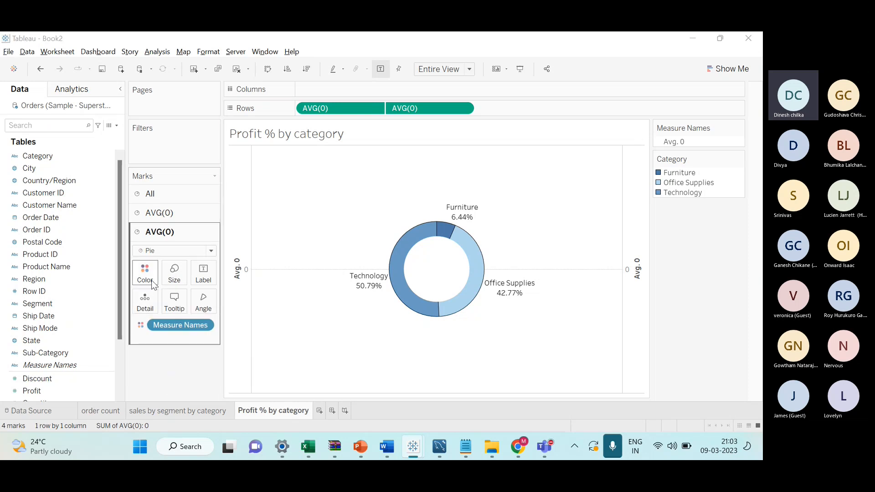
click(145, 272)
click(177, 308)
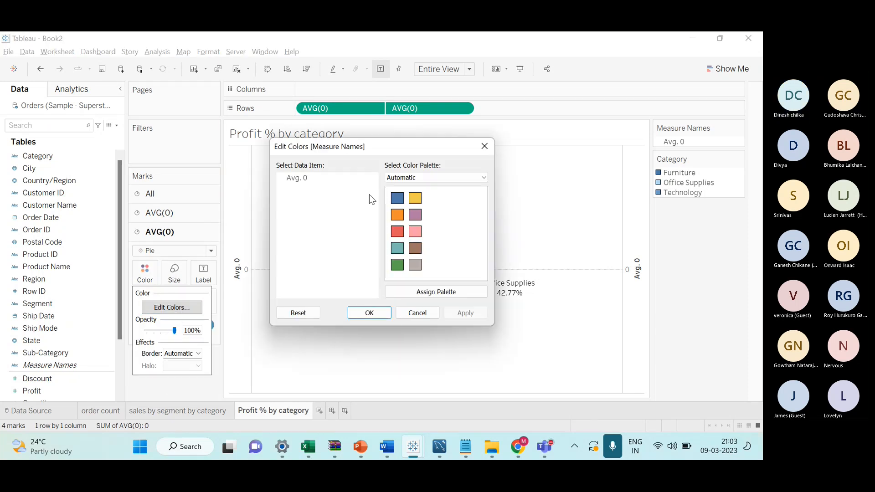
click(484, 145)
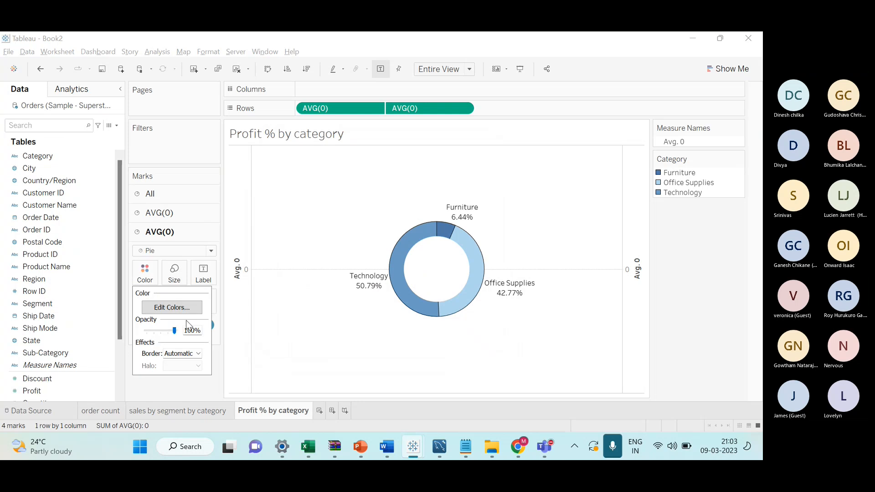
click(178, 355)
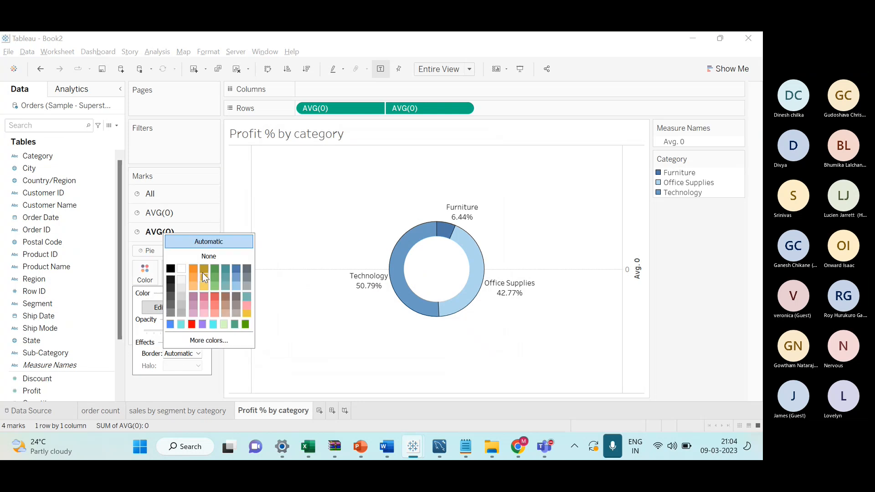
click(339, 334)
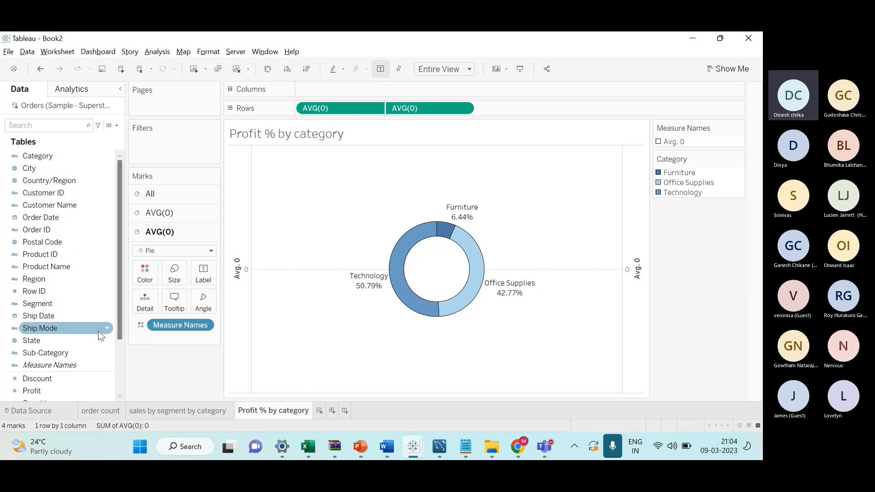
Add the Profit measure as the label of the inner white AVG(0) pie, in the center of the donut
scroll(79, 344, down, 2)
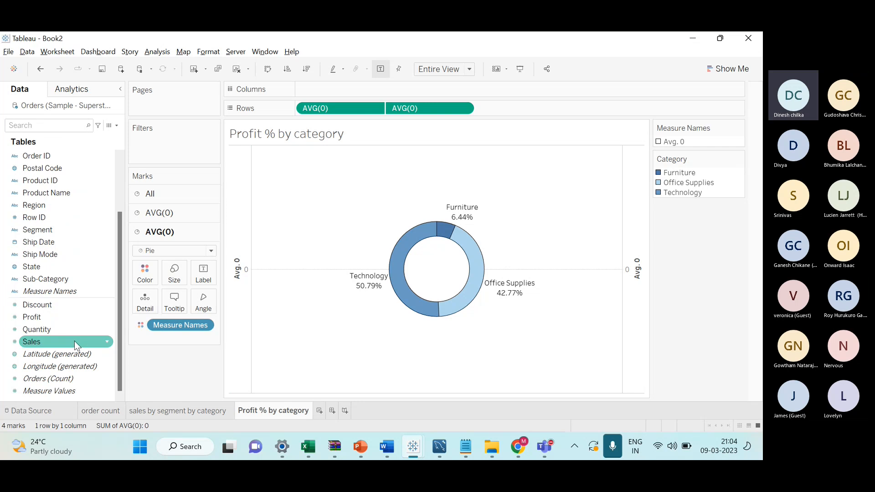
key(alt+Tab)
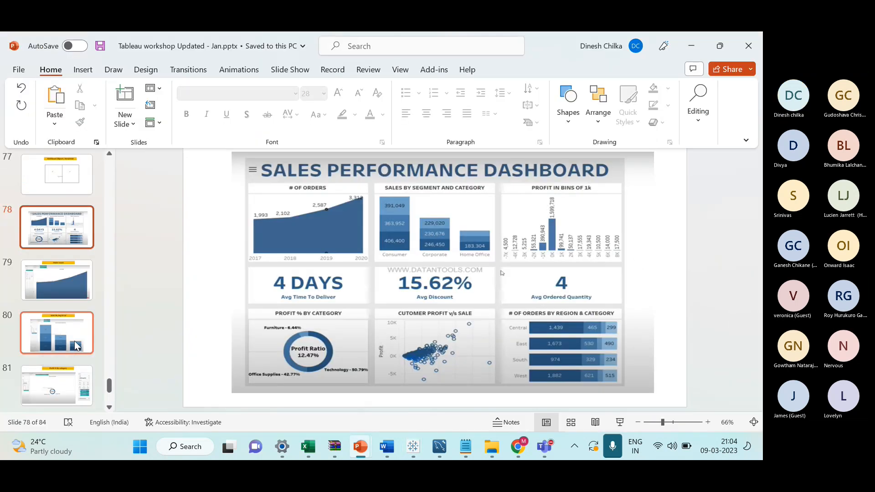
key(alt+Tab)
drag(64, 317, 203, 277)
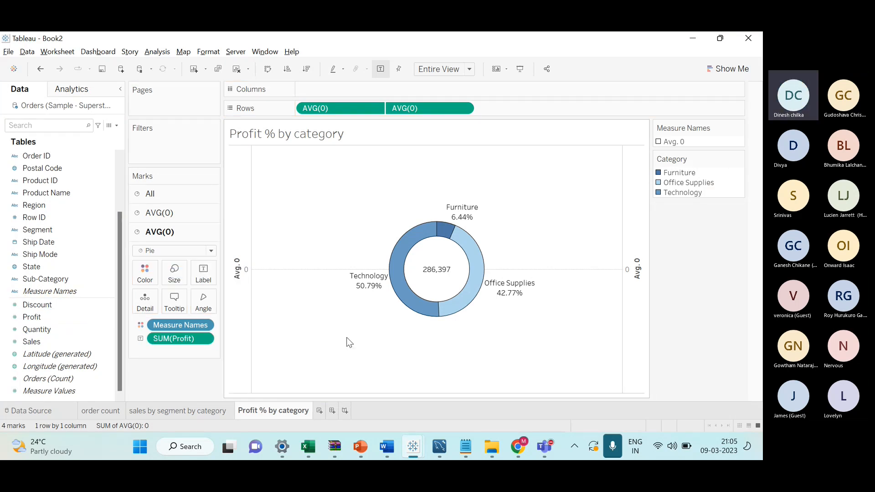
Format the donut worksheet's title as bold, centered and blue
right_click(290, 135)
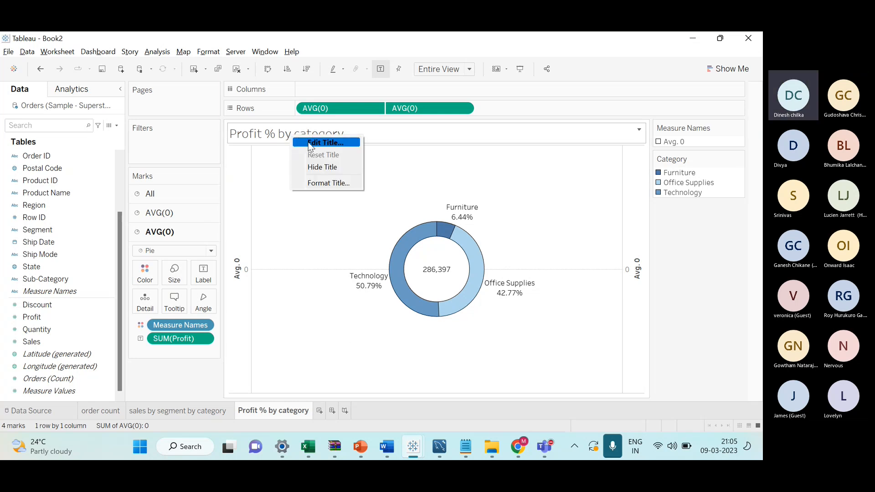
click(309, 143)
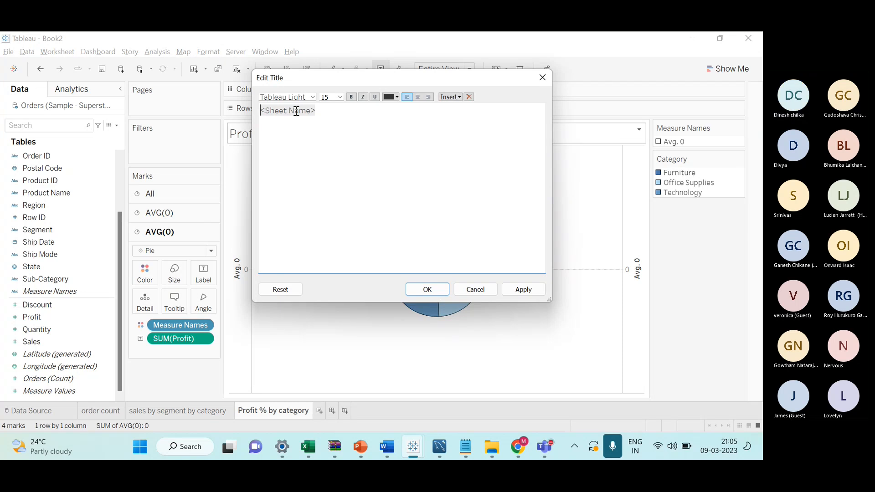
double_click(296, 112)
click(354, 96)
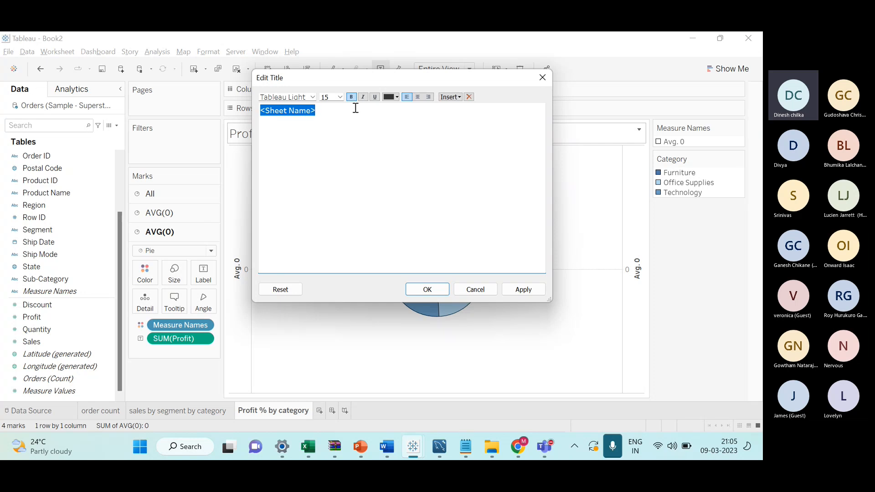
click(418, 97)
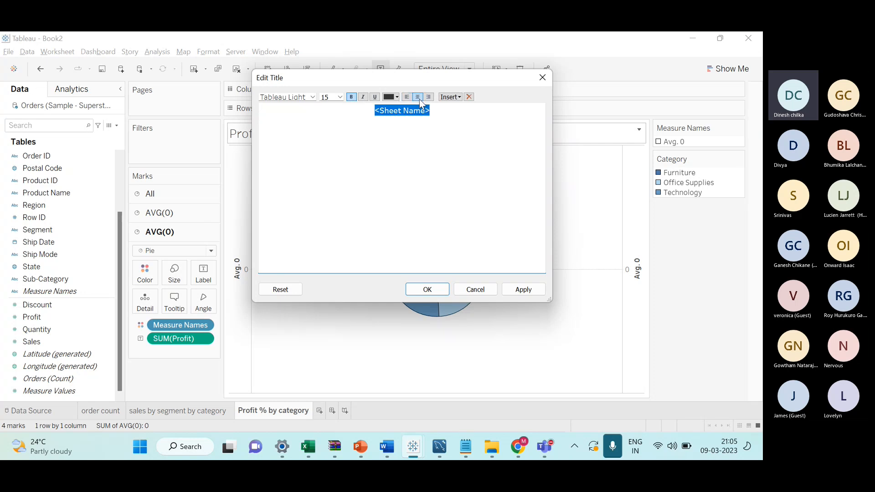
click(396, 96)
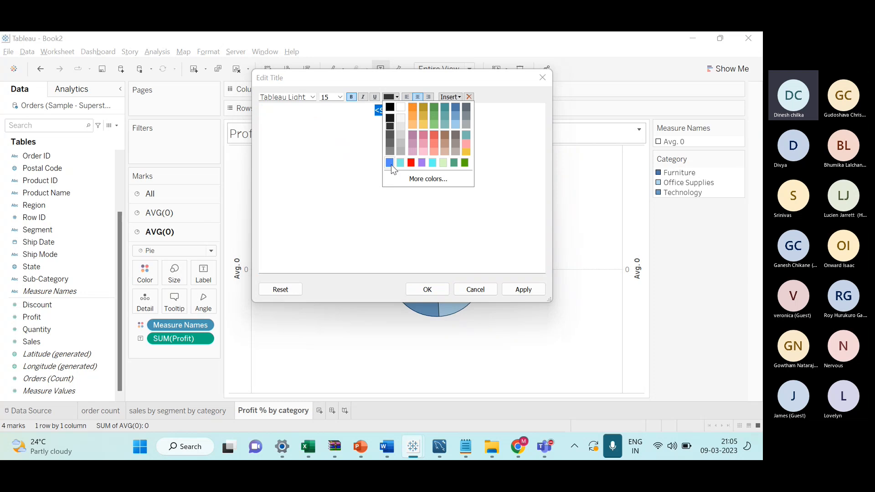
click(456, 107)
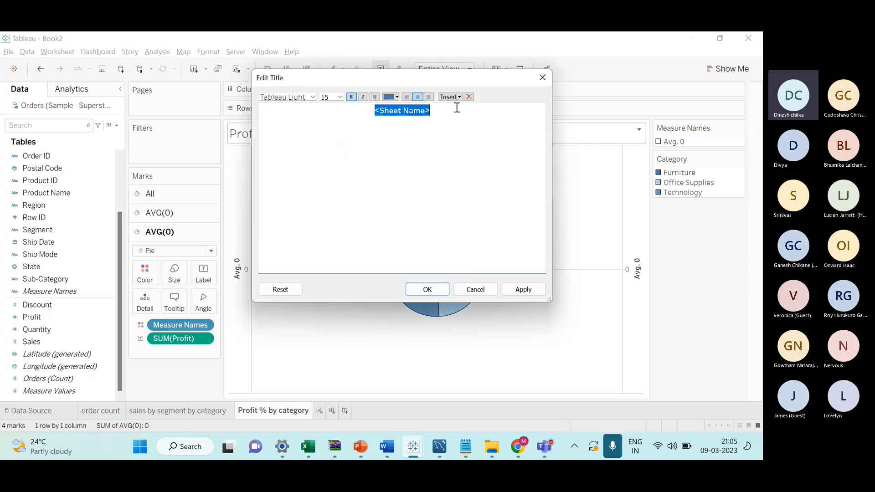
click(427, 289)
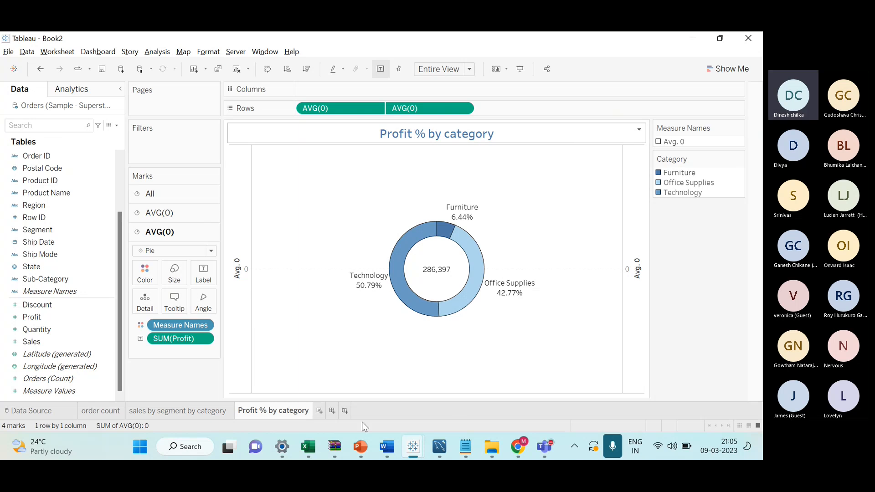
Add a new worksheet and examine the # of Orders by Region & Category reference slide in PowerPoint
click(321, 412)
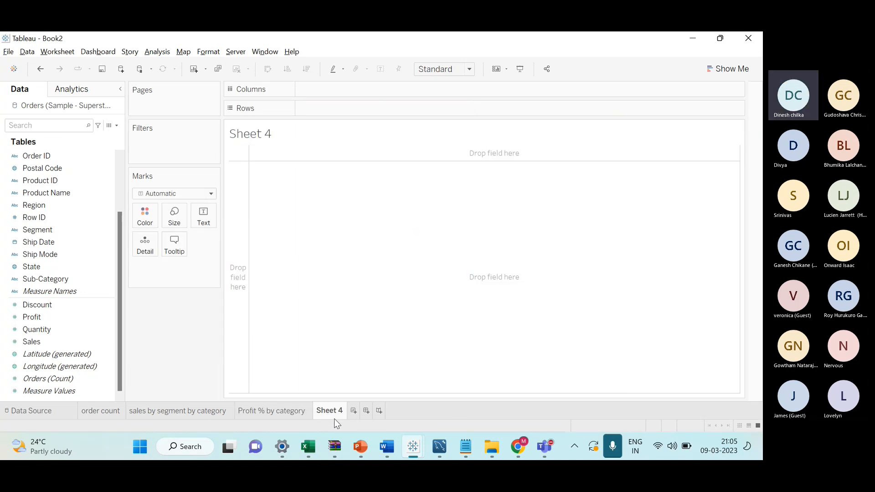
key(alt+Tab)
scroll(277, 354, down, 1)
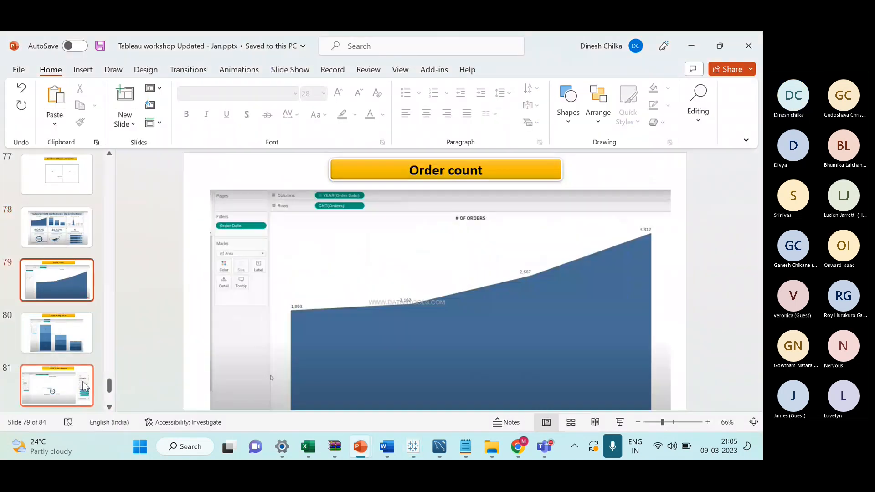
scroll(89, 387, down, 3)
click(57, 280)
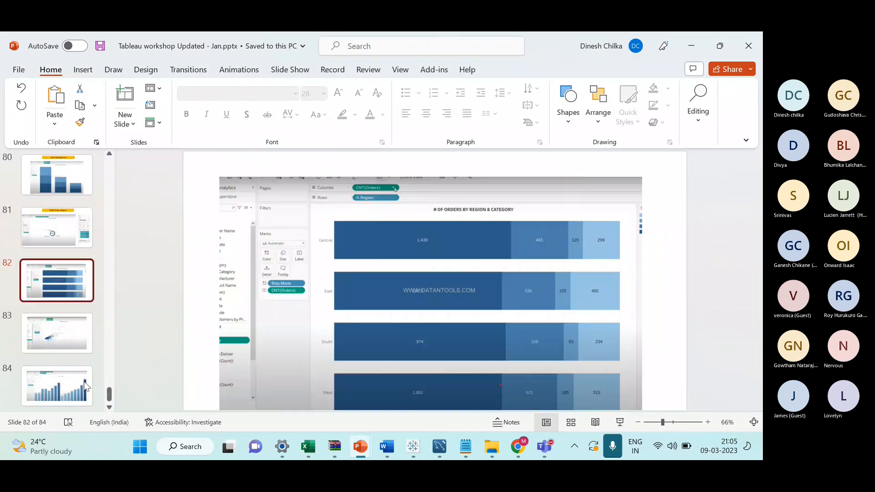
click(420, 251)
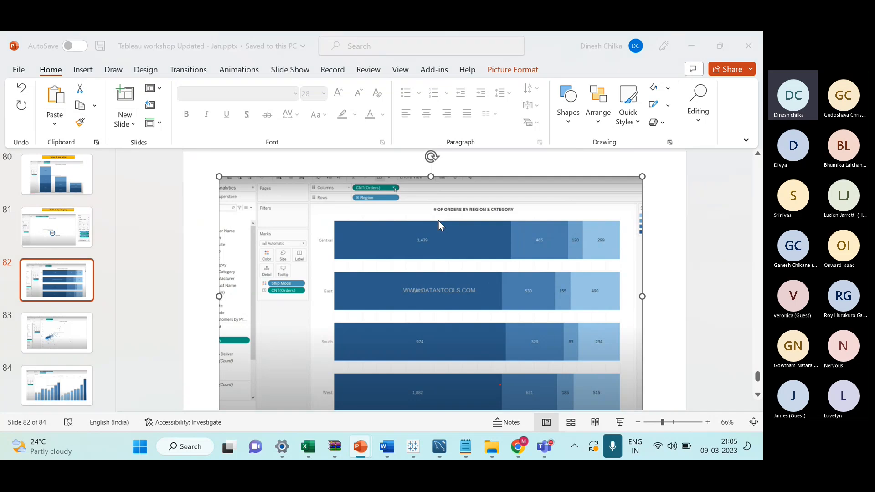
key(alt+Tab)
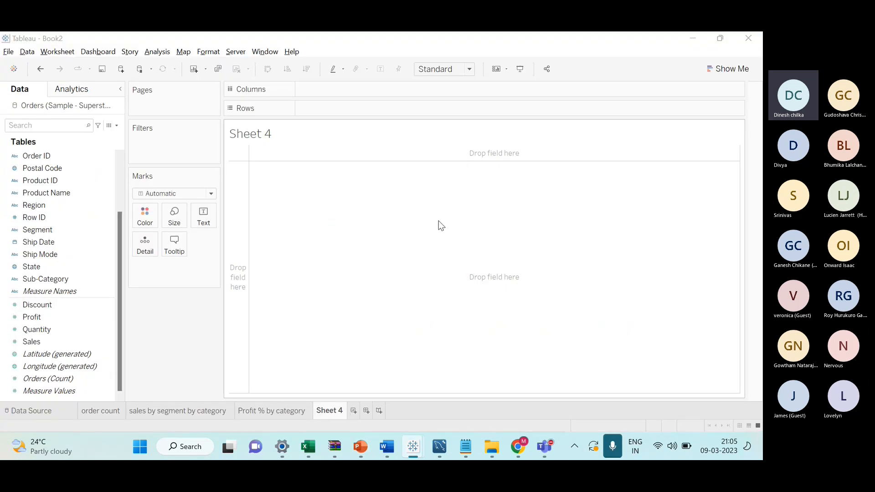
key(alt+Tab)
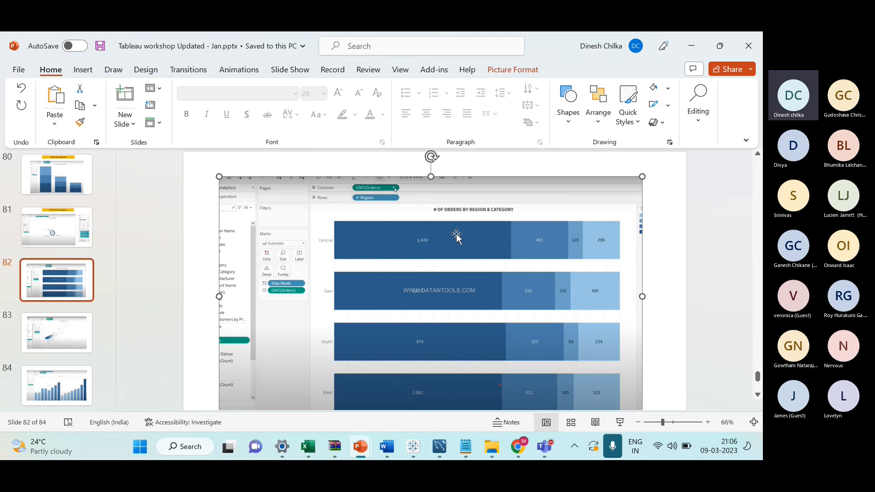
key(alt+Tab)
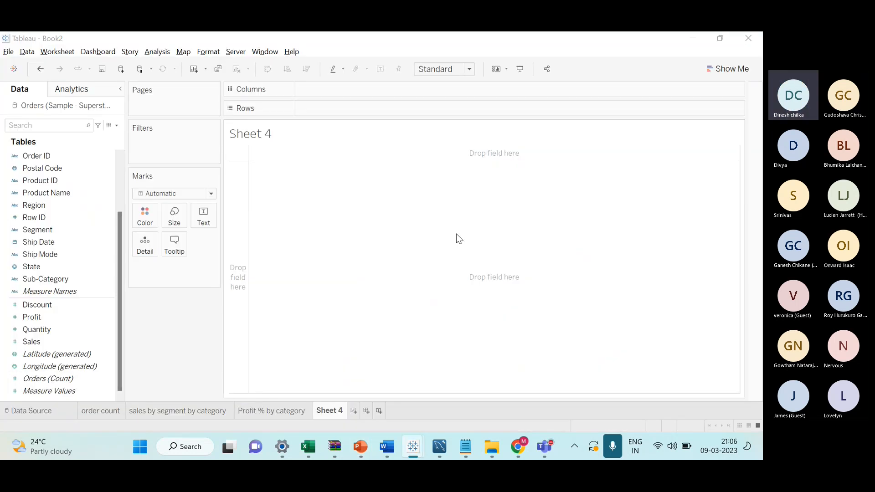
key(alt+Tab)
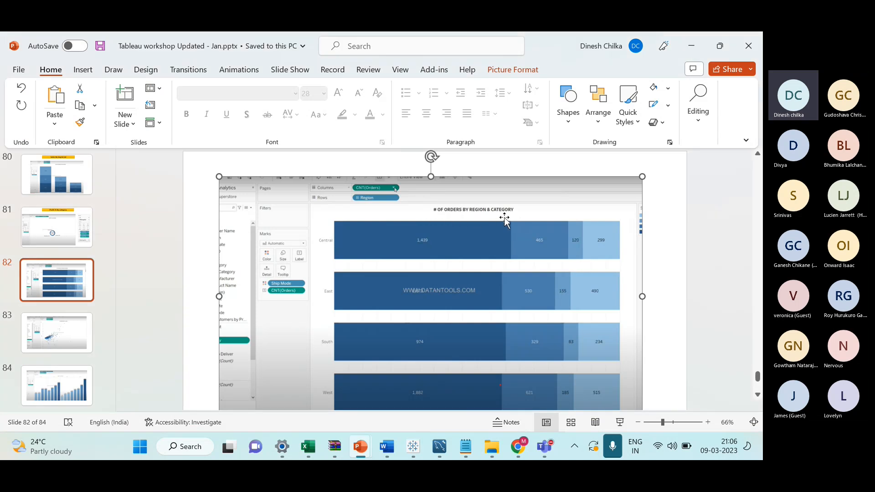
key(alt+Tab)
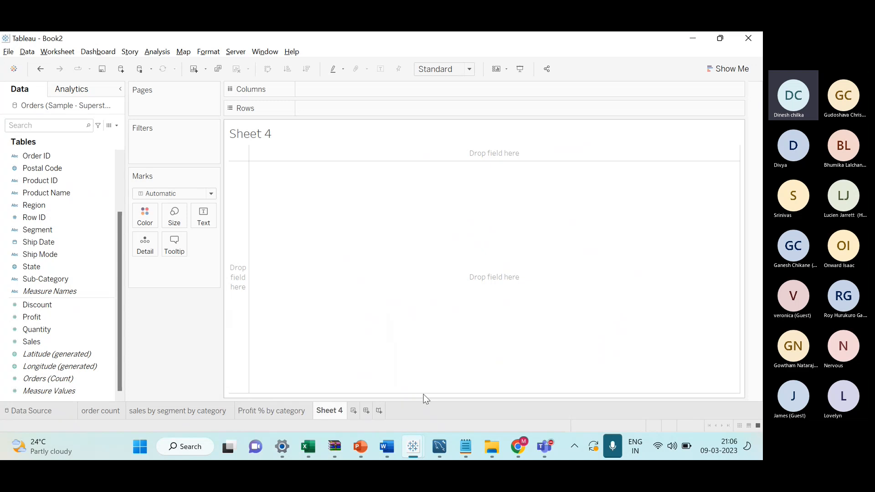
Rename the new worksheet Sheet 4 as "# Of"
right_click(328, 410)
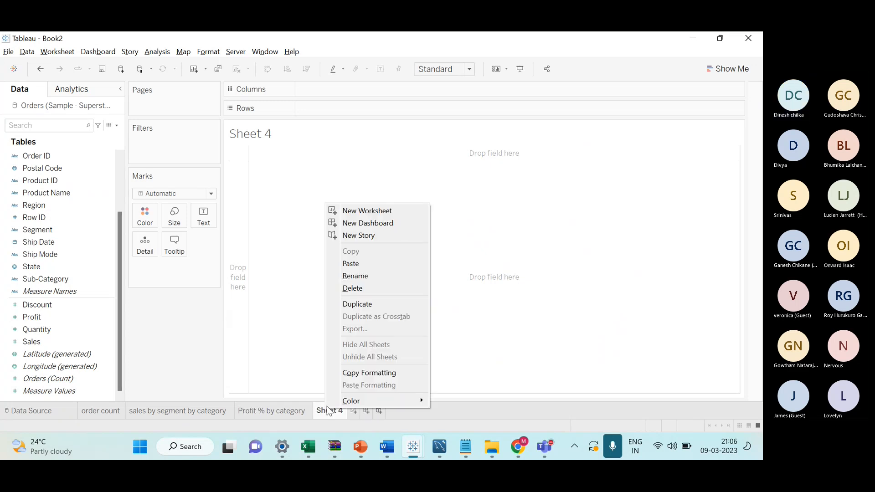
click(379, 276)
key(BackSpace)
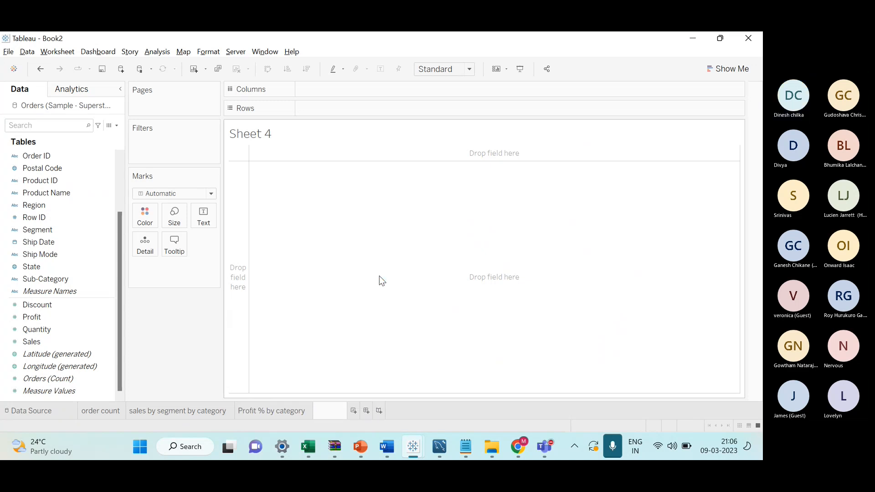
text(# of)
key(BackSpace)
key(BackSpace)
key(BackSpace)
text(Of)
key(Return)
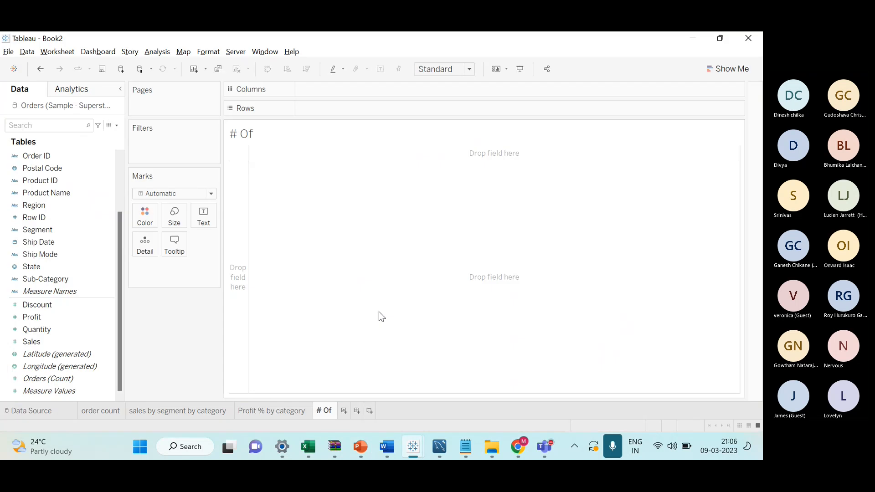
Rename the new worksheet as "# of orders By region by category"
double_click(333, 414)
click(333, 412)
key(BackSpace)
key(BackSpace)
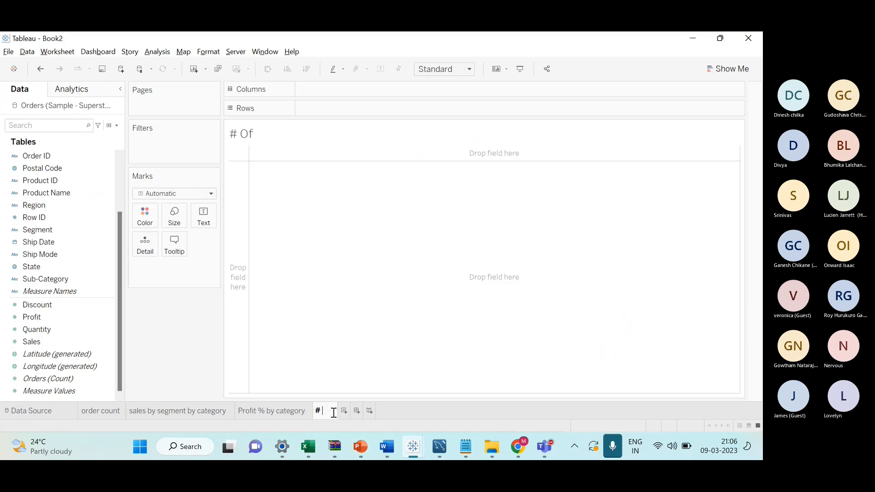
text(of c)
text(rders)
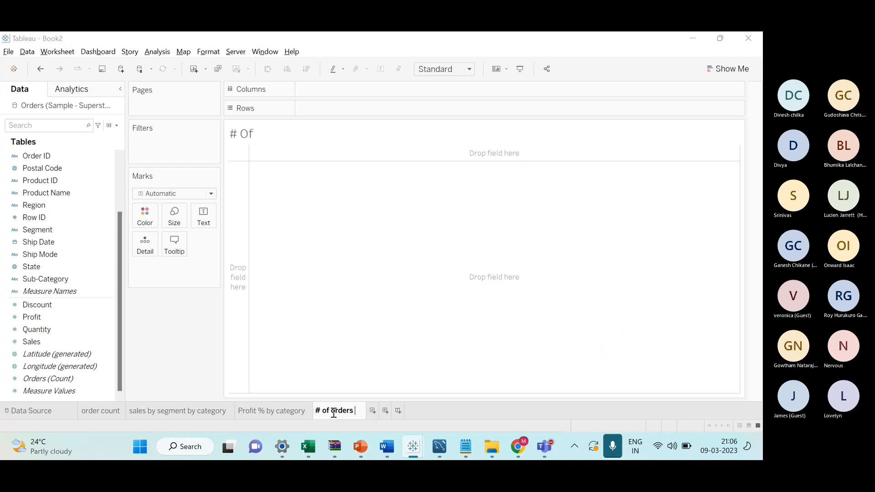
key(alt+Tab)
key(alt+Tab)
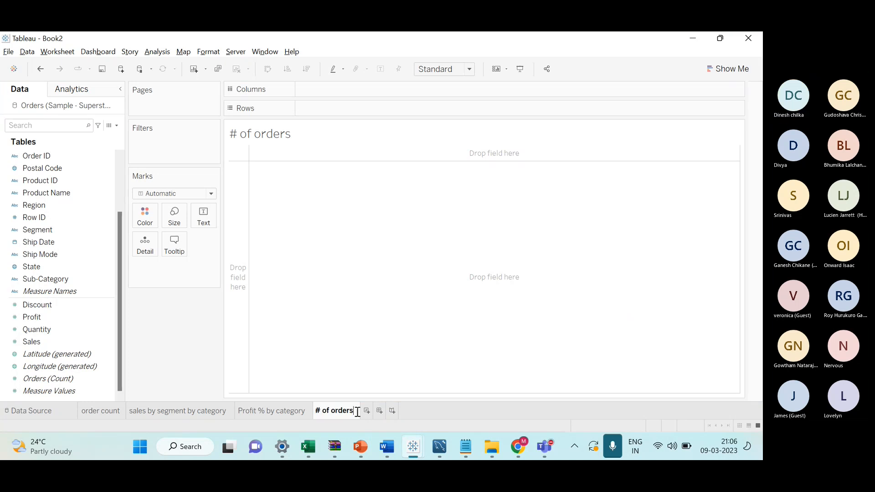
text(by )
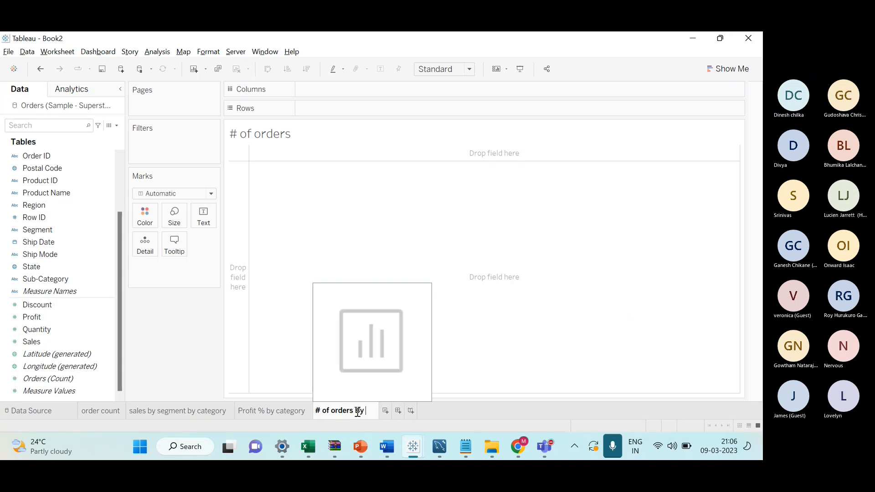
text(region )
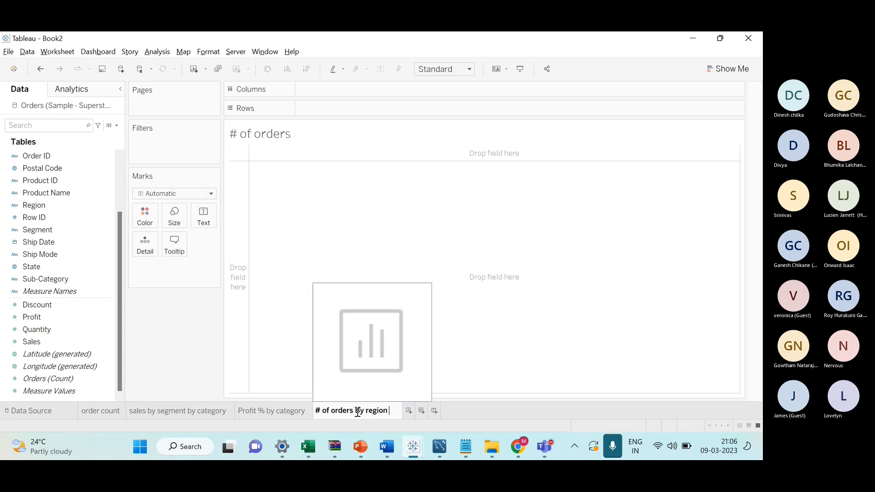
text(by category)
key(Return)
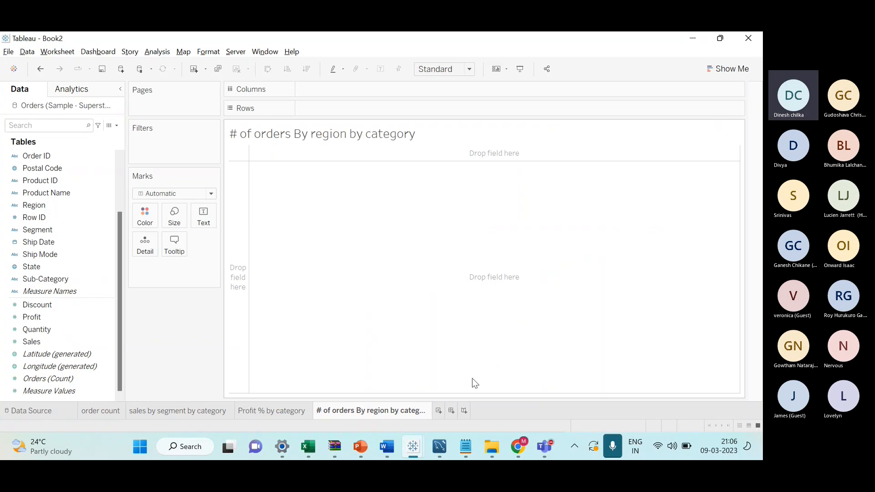
Following the reference slide, build a bar chart with the count of Orders on Columns and Region on Rows
key(alt+Tab)
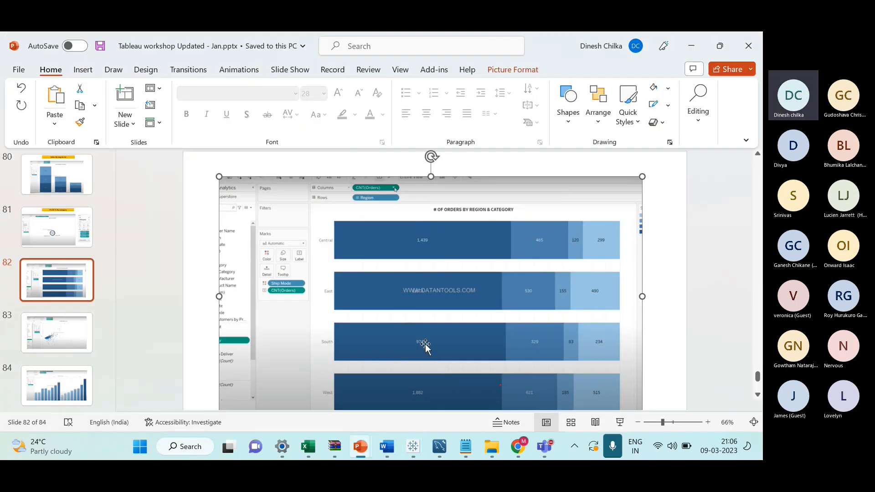
key(alt+Tab)
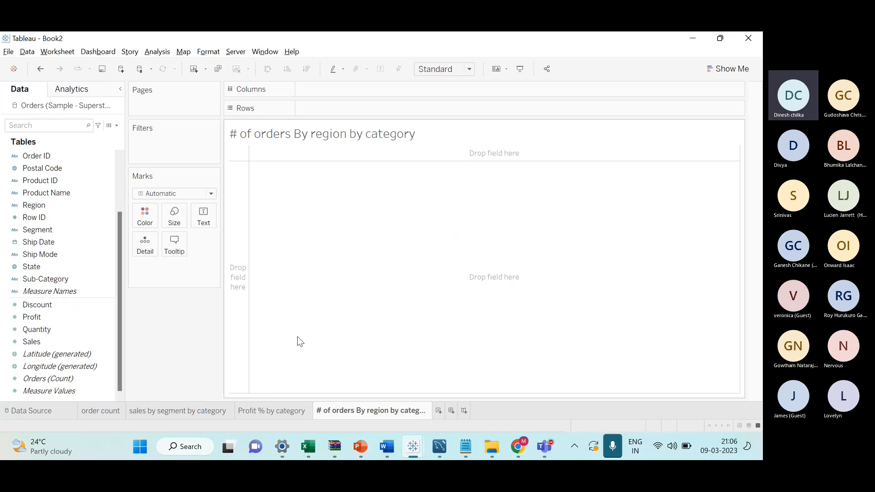
click(99, 383)
drag(92, 379, 376, 92)
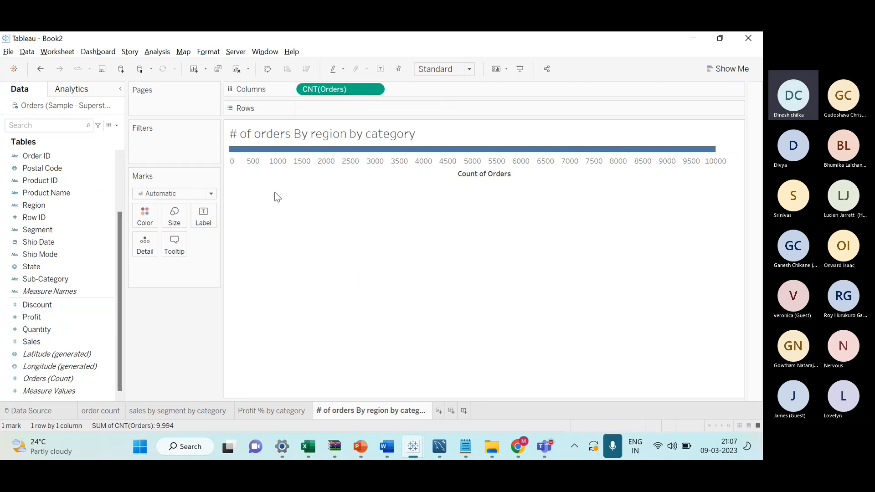
key(alt+Tab)
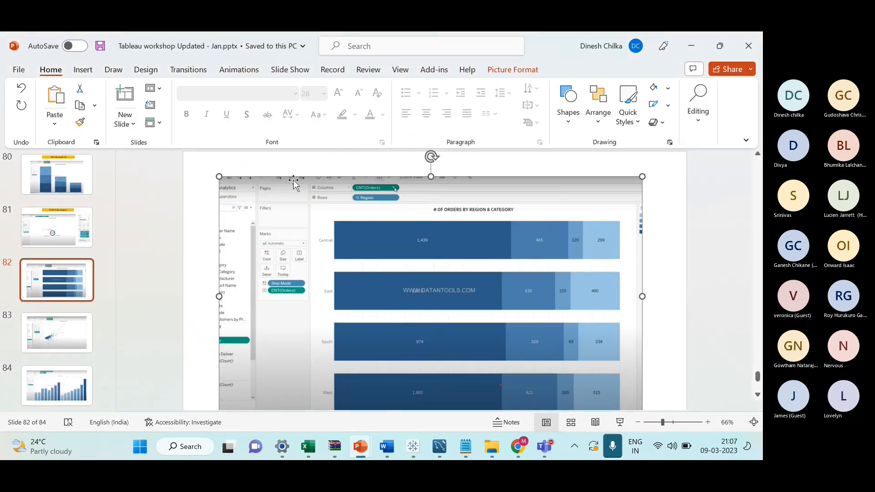
key(alt+Tab)
drag(59, 206, 348, 111)
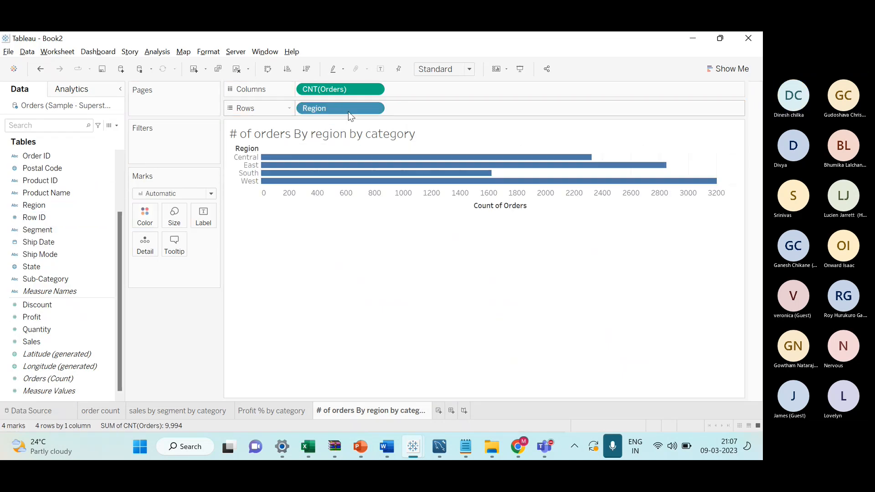
Fit the region bar chart to Entire View and show mark labels on its bars
click(473, 72)
click(459, 111)
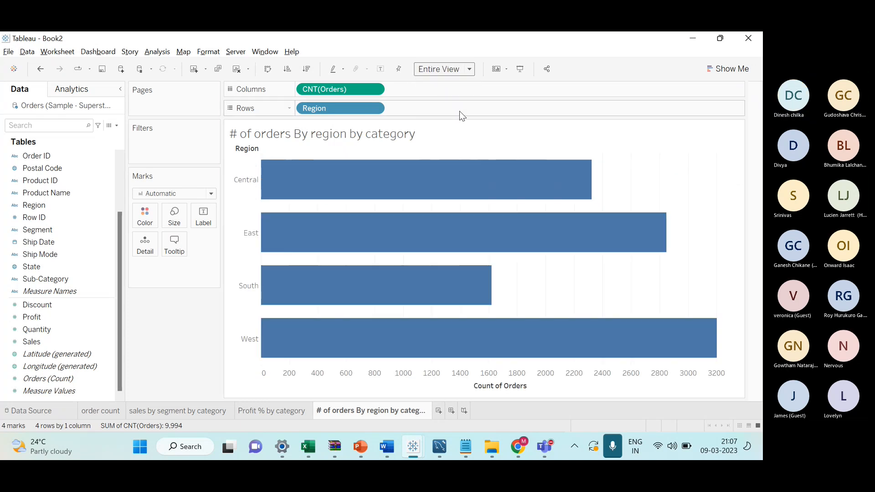
click(381, 71)
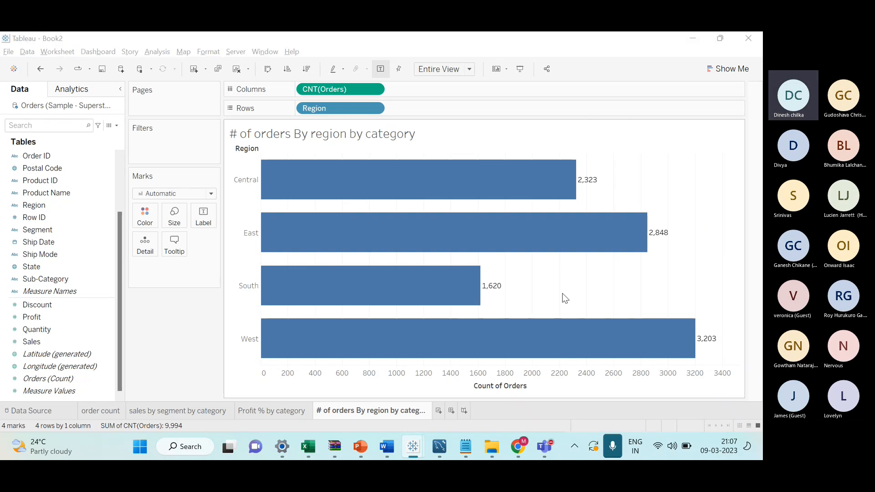
Following the reference slide in PowerPoint, color the region bars by Category in the Tableau worksheet
key(alt+Tab)
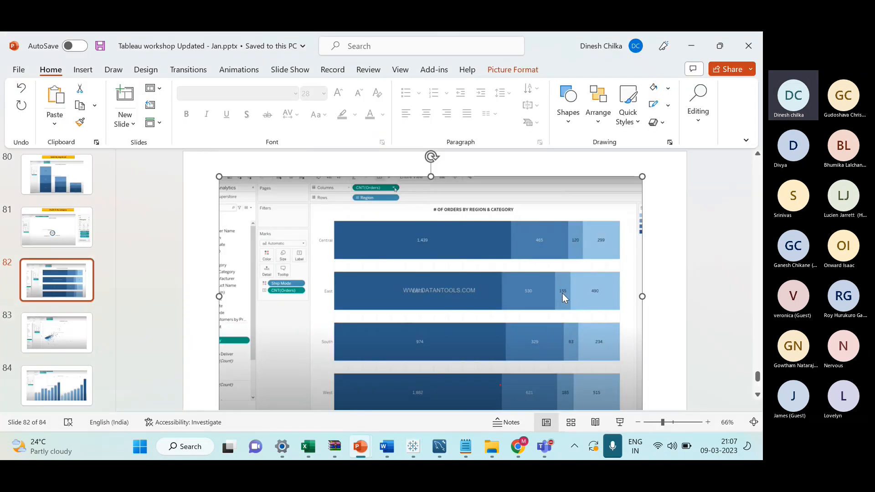
key(alt+Tab)
mouse_move(421, 294)
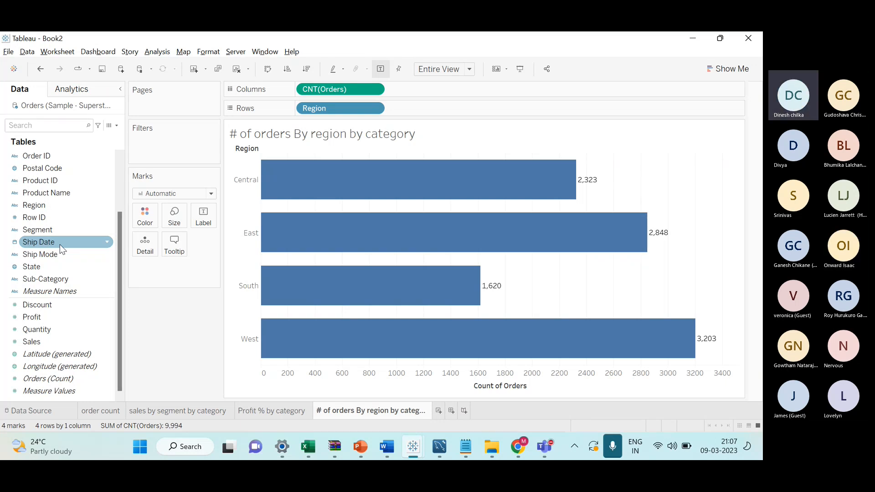
scroll(50, 209, up, 3)
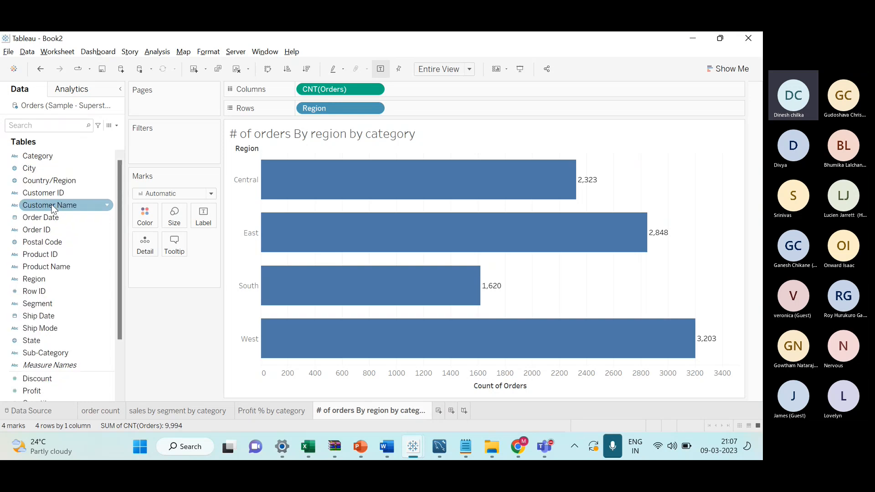
drag(36, 156, 145, 214)
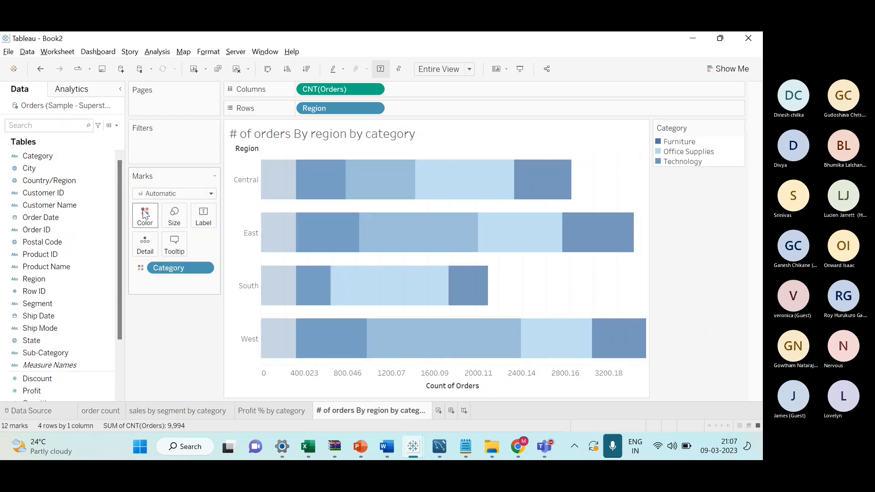
Apply the Percent of Total quick table calculation to the count of Orders on Columns and hide its axis header
mouse_move(359, 201)
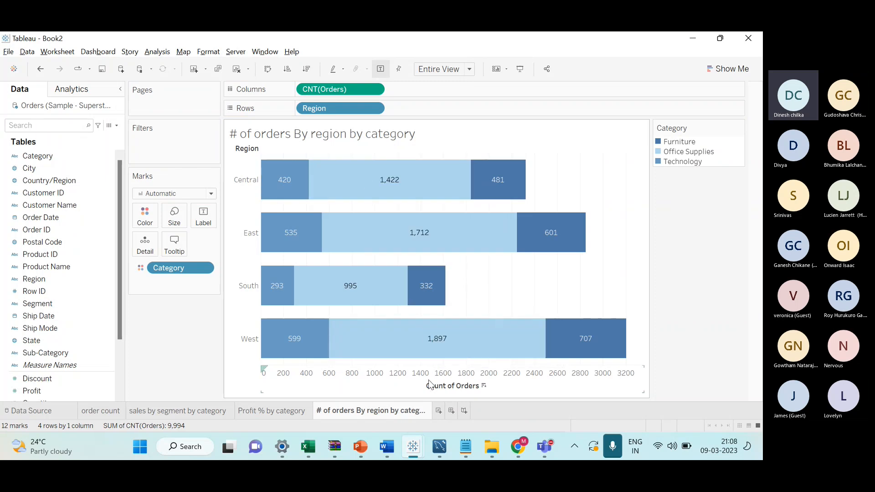
click(375, 90)
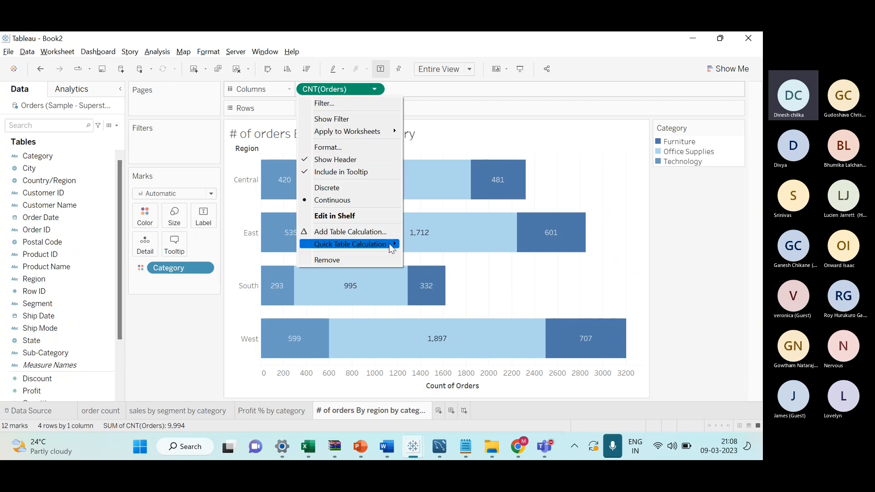
mouse_move(391, 246)
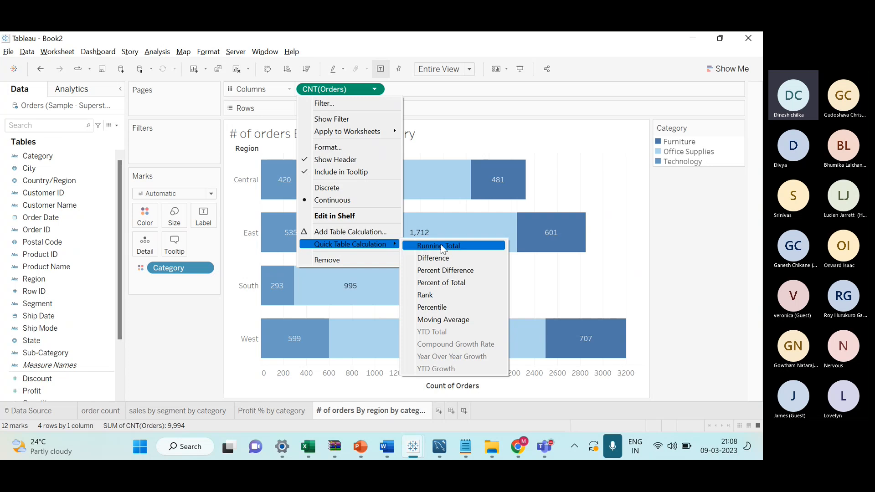
click(466, 289)
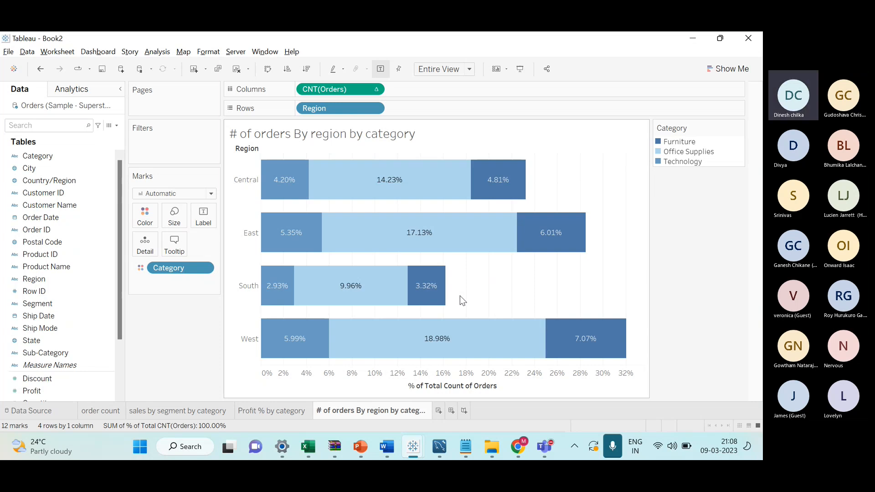
right_click(410, 376)
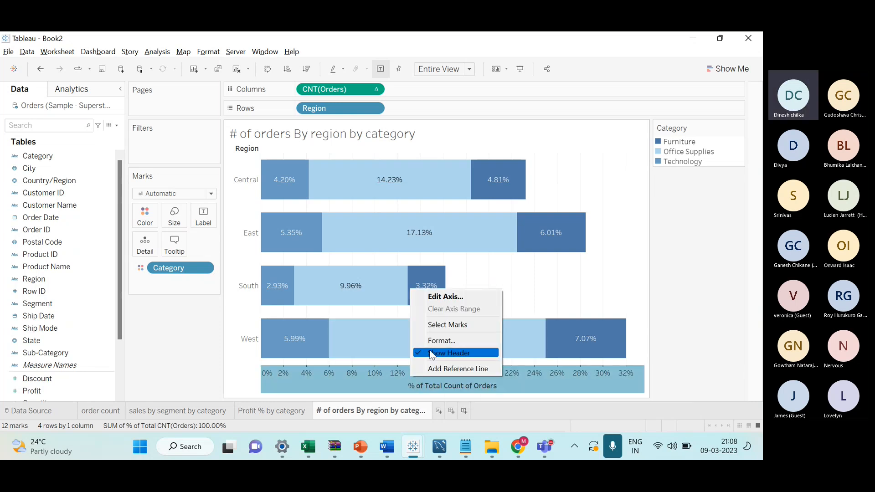
click(446, 353)
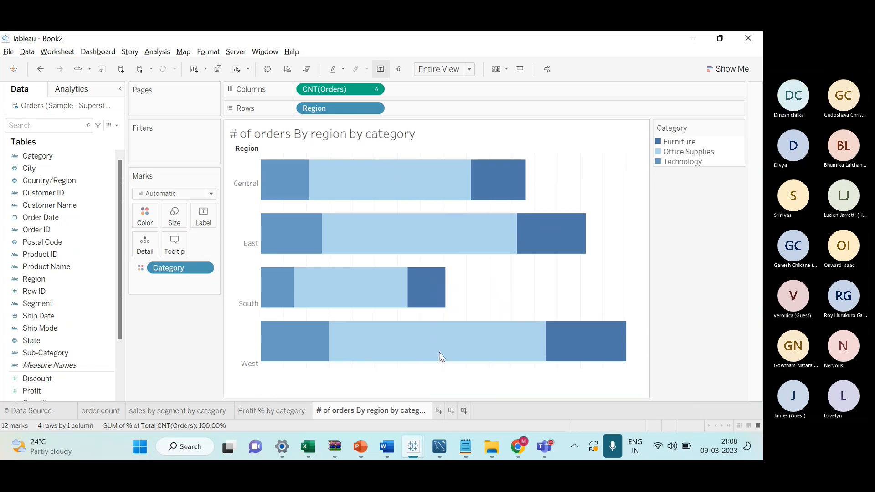
right_click(255, 152)
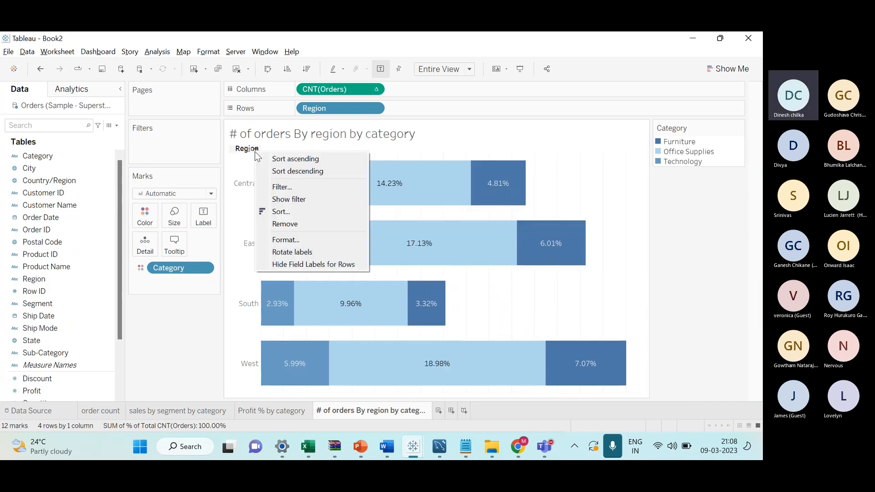
click(301, 226)
key(ctrl+z)
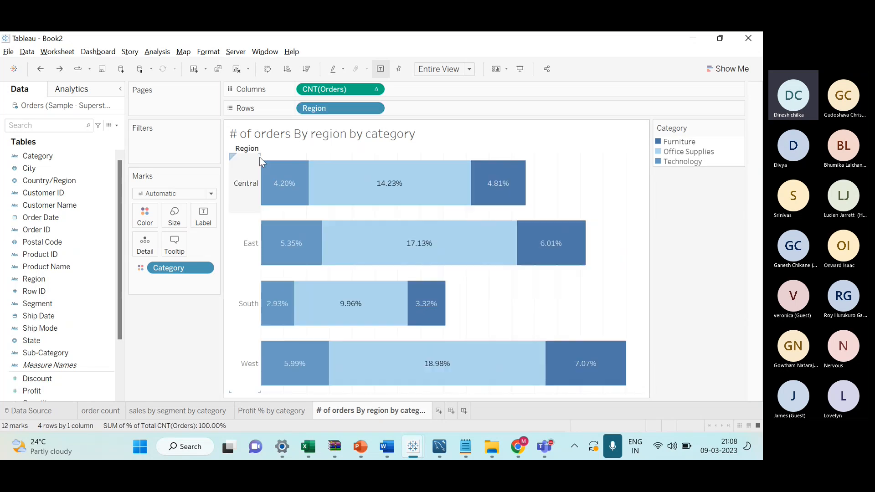
Hide the Region field label for the rows of the bar chart
right_click(246, 149)
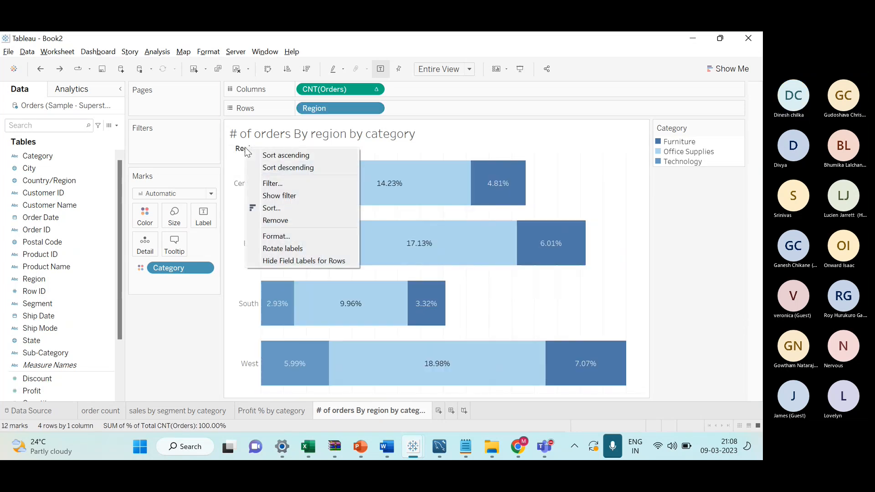
click(282, 249)
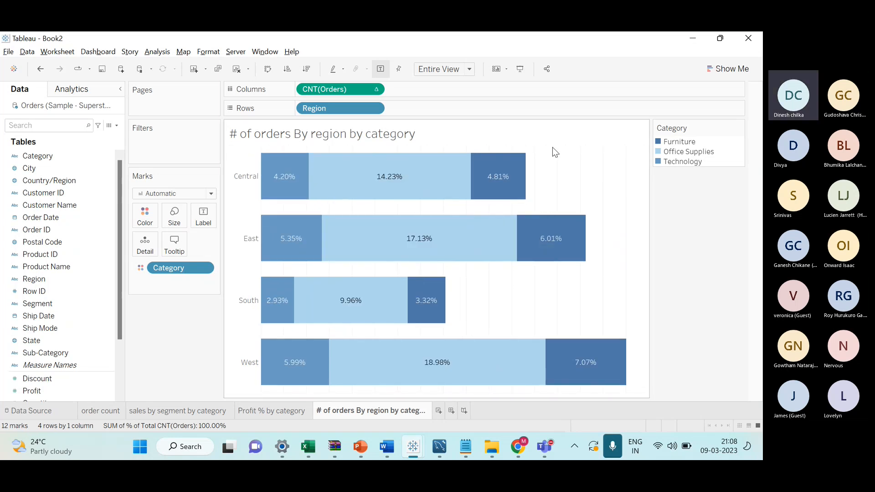
Format the sheet title of the orders by region chart as centered, blue and bold
right_click(352, 136)
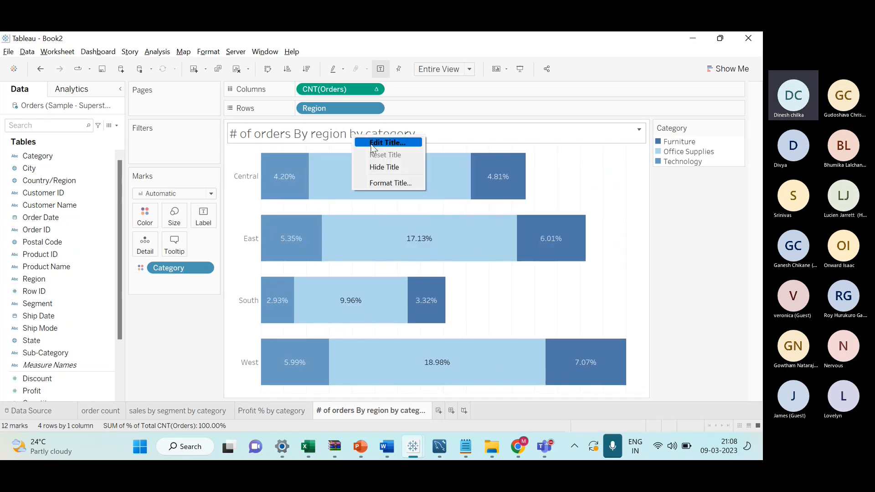
click(373, 143)
double_click(307, 112)
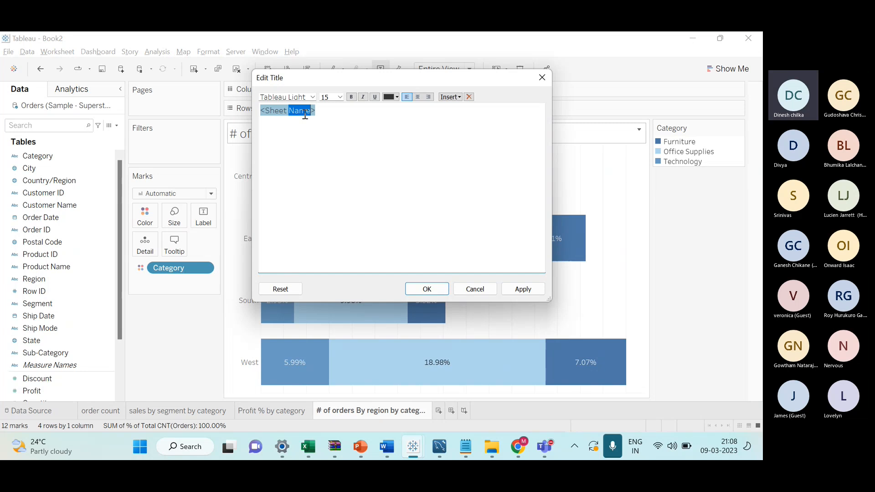
click(417, 97)
click(397, 100)
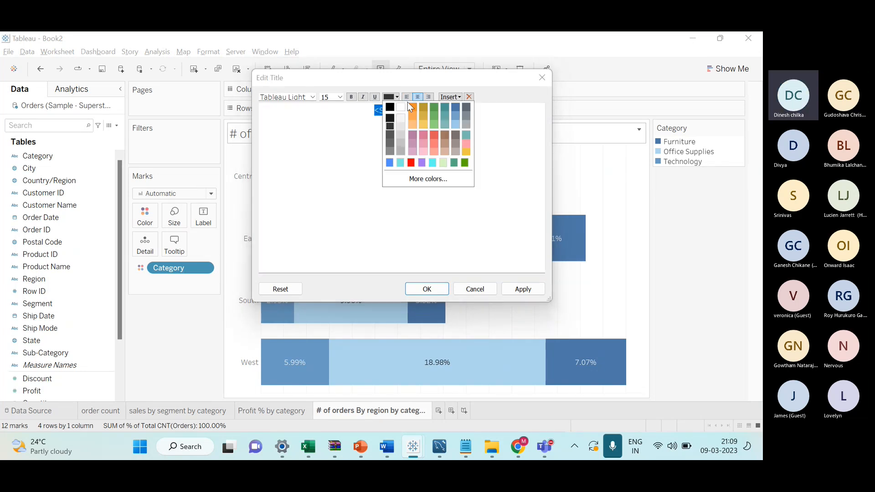
click(452, 119)
click(351, 97)
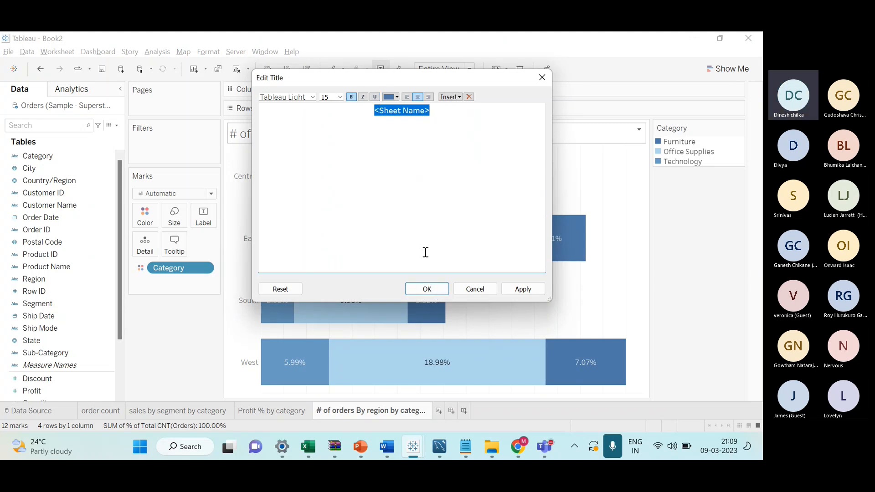
click(429, 289)
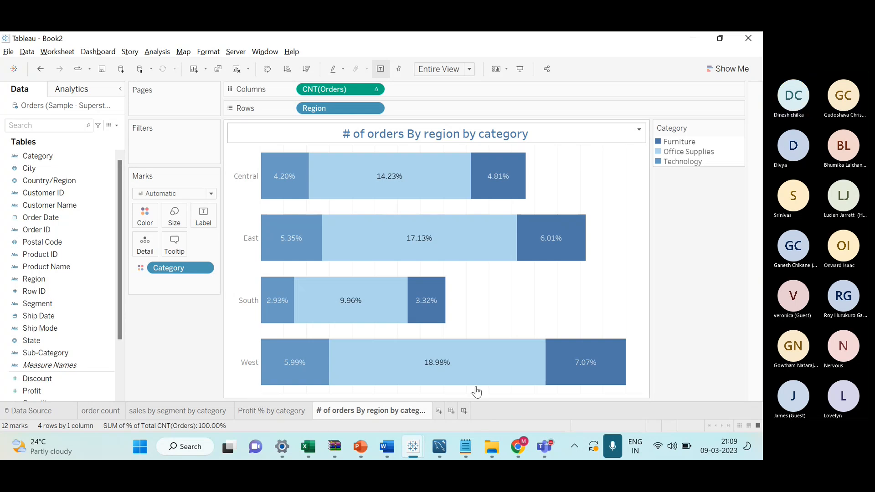
Review the order count, sales by segment by category and Profit % by category worksheets, then return to the orders by region worksheet
click(117, 410)
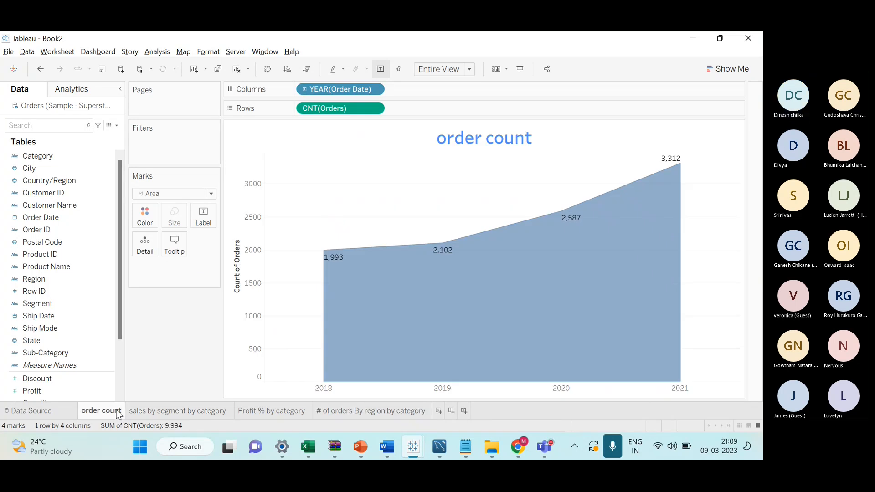
click(175, 413)
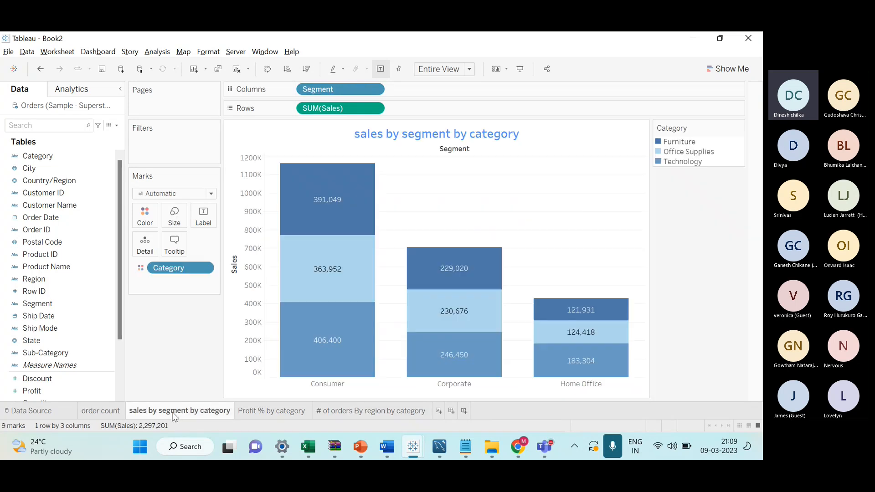
click(254, 412)
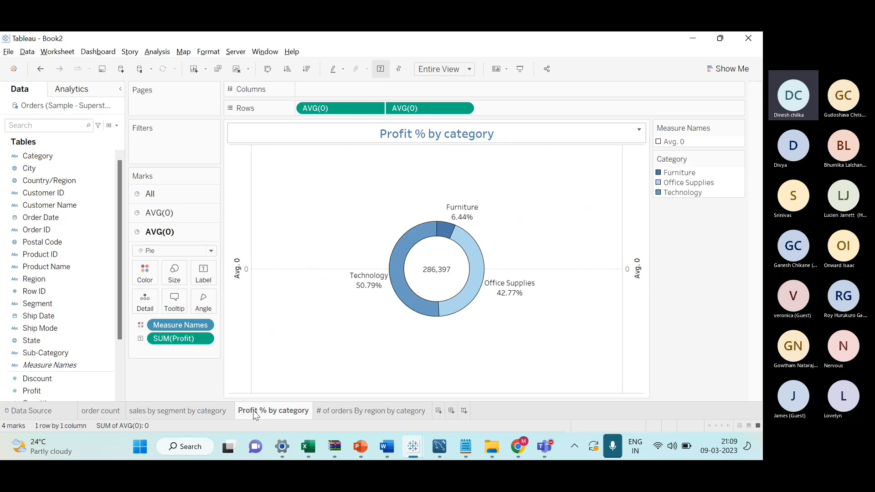
click(352, 415)
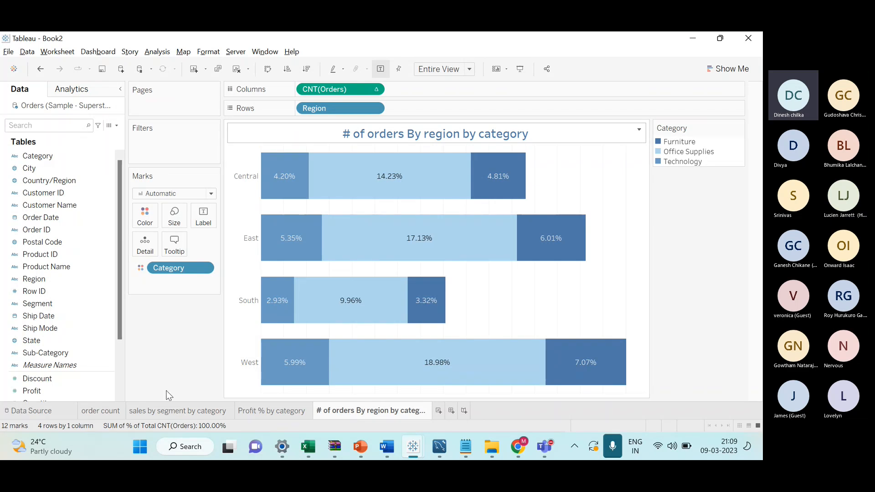
click(106, 415)
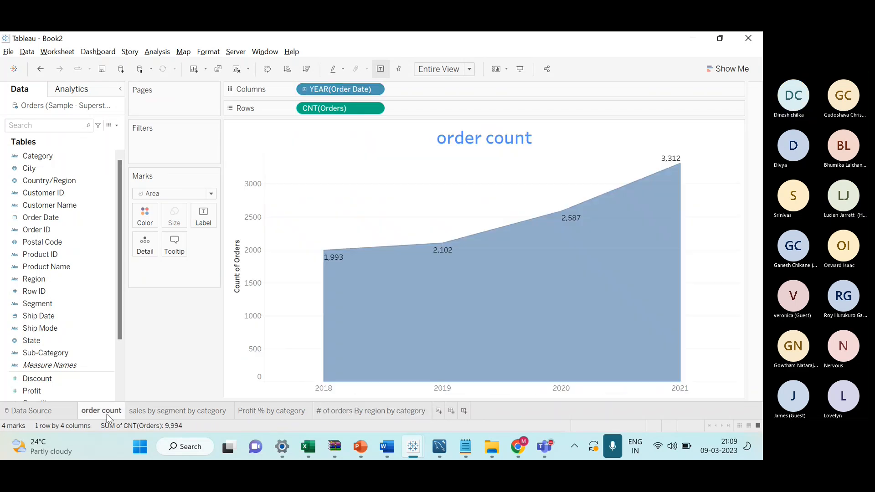
click(197, 409)
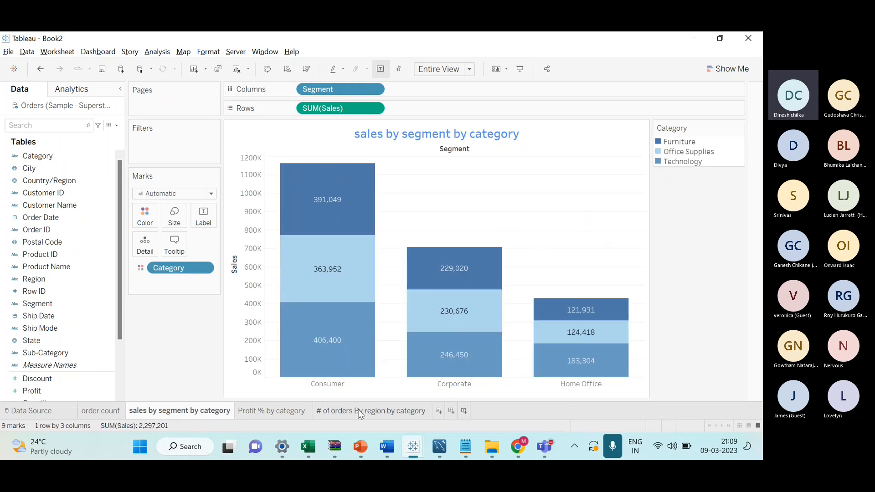
click(260, 414)
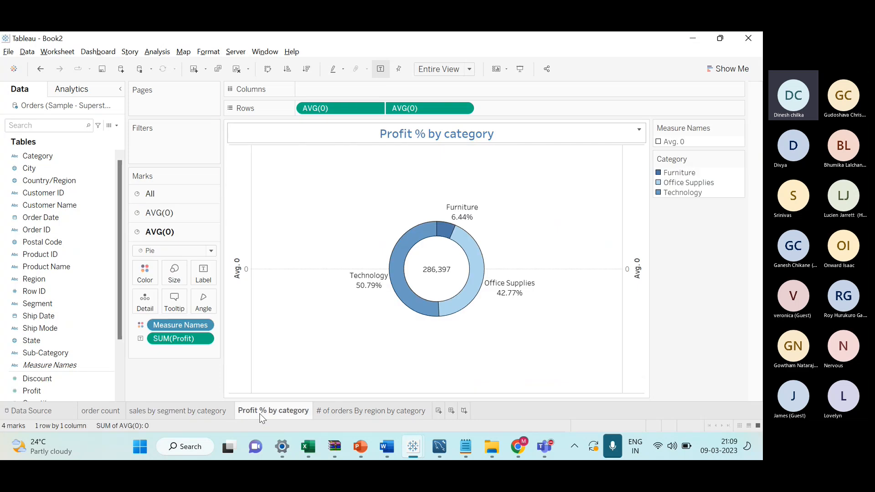
click(356, 417)
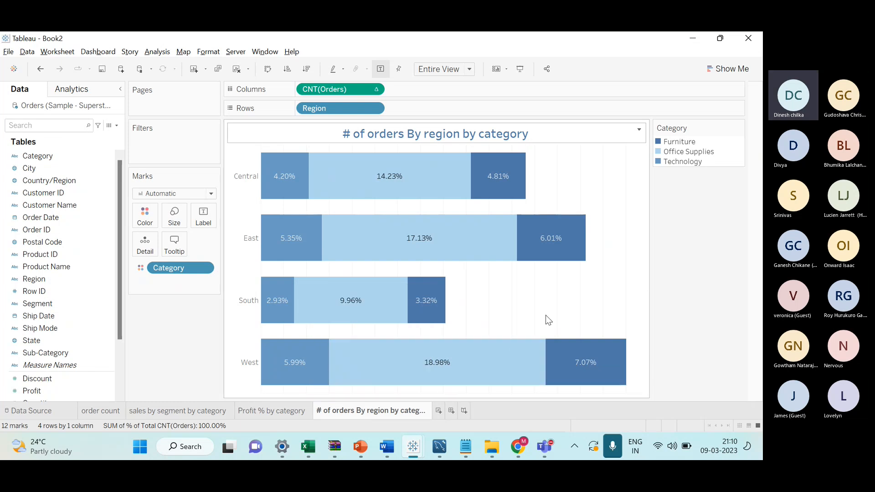
Give the stacked region bars a black border
click(157, 220)
click(181, 297)
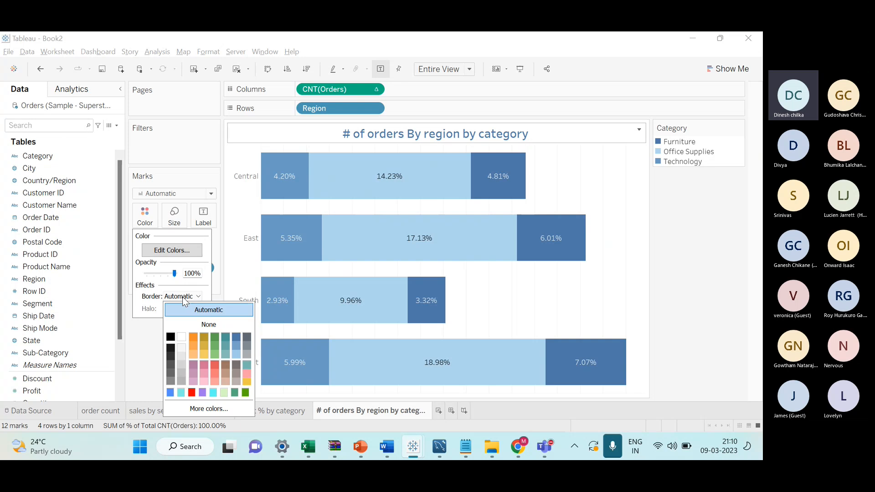
click(171, 337)
click(120, 352)
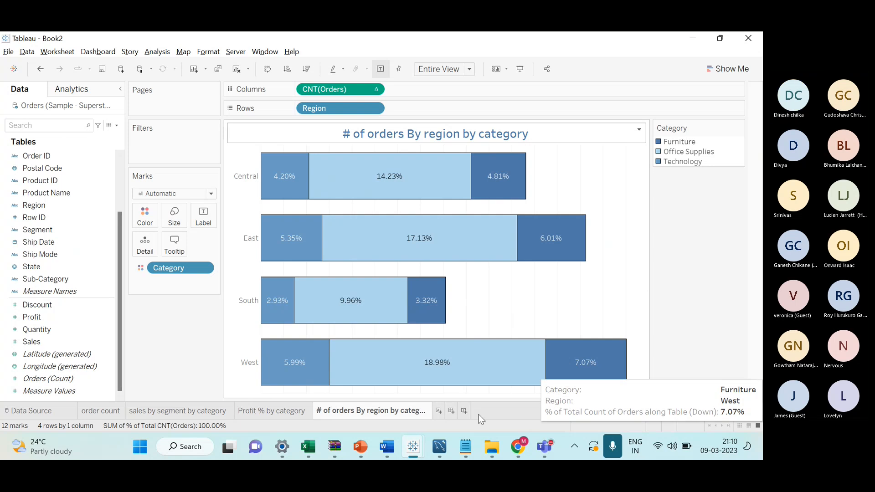
Check the customer profit v/s sale scatter plot on slide 83 in PowerPoint and add a new worksheet in Tableau
mouse_move(362, 448)
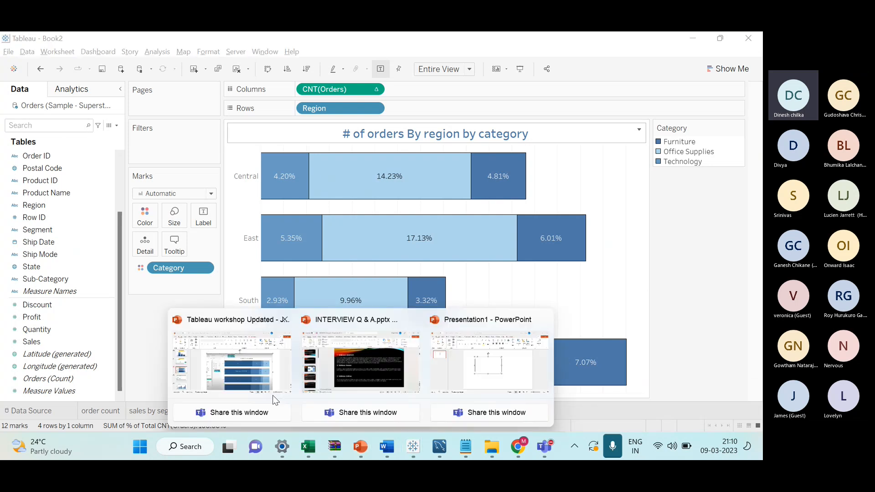
click(244, 386)
click(63, 343)
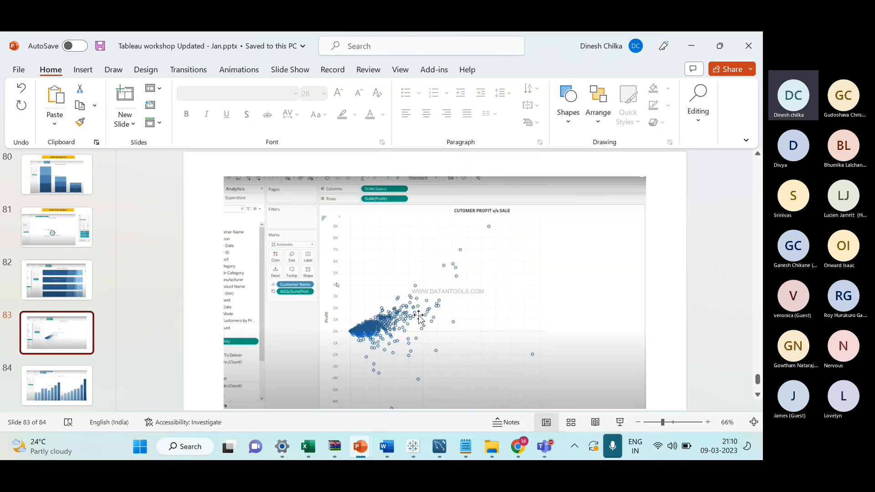
key(alt+Tab)
click(438, 410)
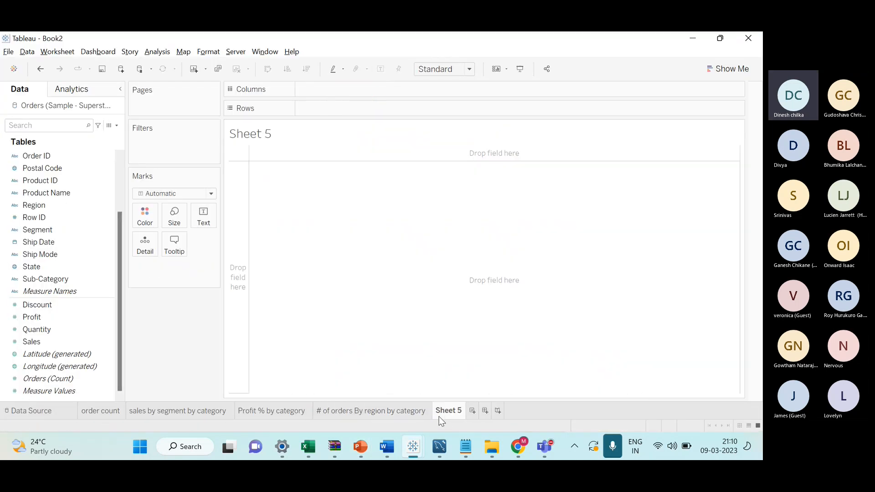
Rename the new worksheet as "customer profit vs sales", checking the chart title on slide 83 in PowerPoint
right_click(448, 411)
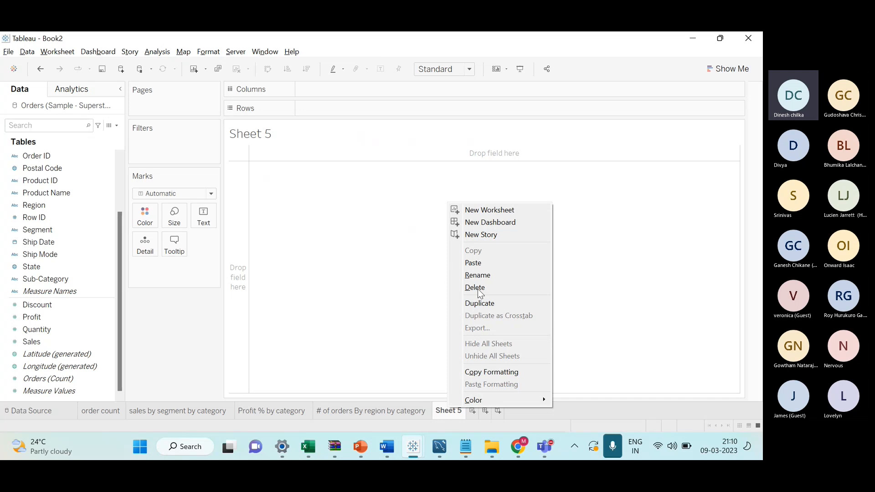
click(477, 275)
text(scatt)
key(BackSpace)
key(BackSpace)
key(BackSpace)
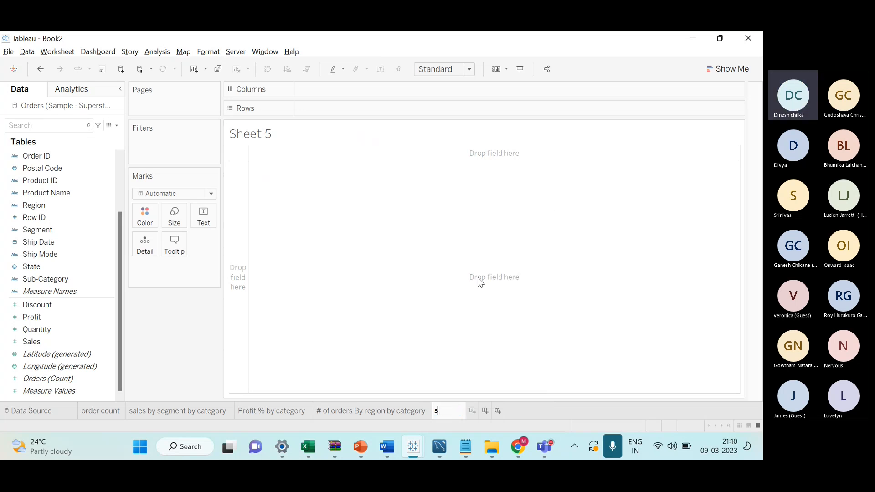
key(BackSpace)
key(alt+Tab)
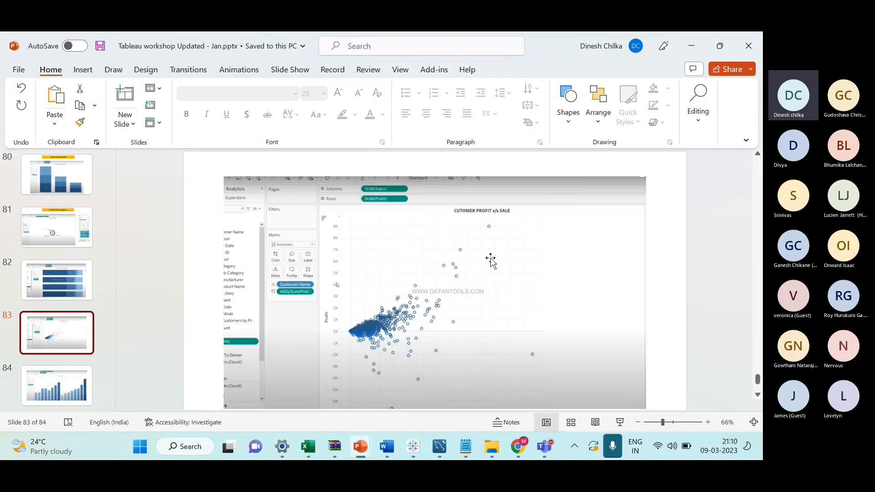
key(alt+Tab)
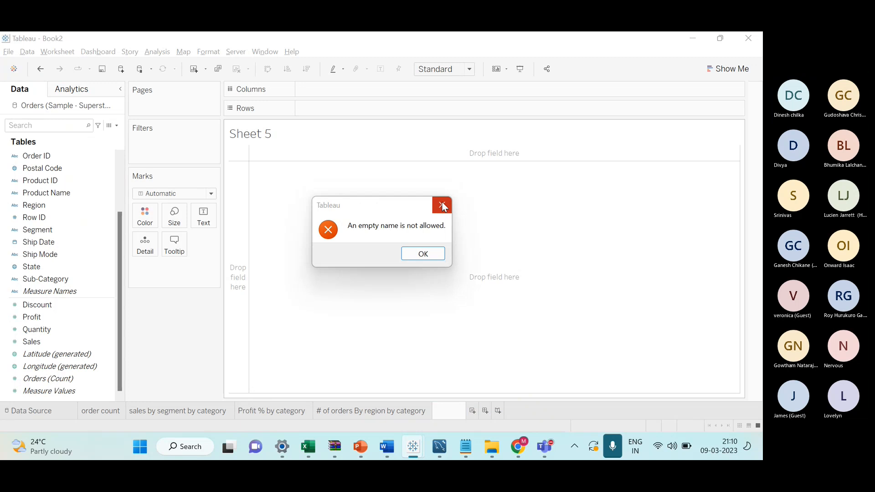
click(443, 204)
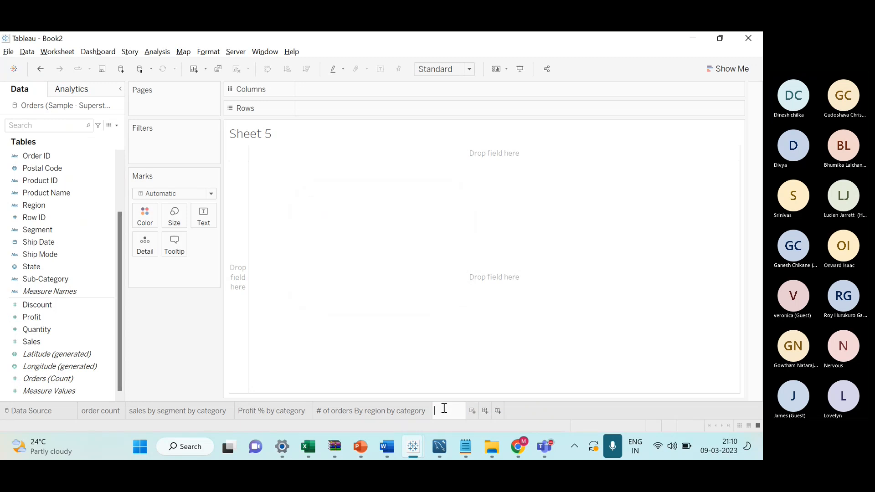
text(u)
text(u)
text(ustomer pr)
text(ofir)
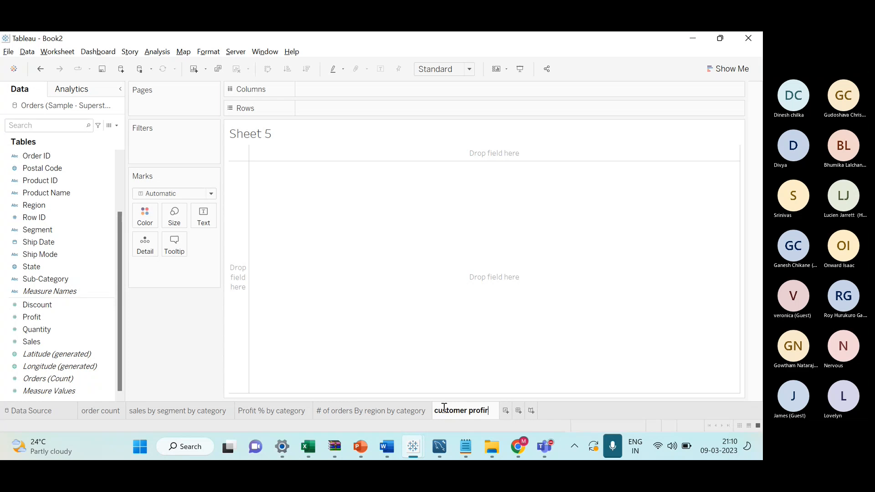
key(BackSpace)
text(t vs sales)
key(Return)
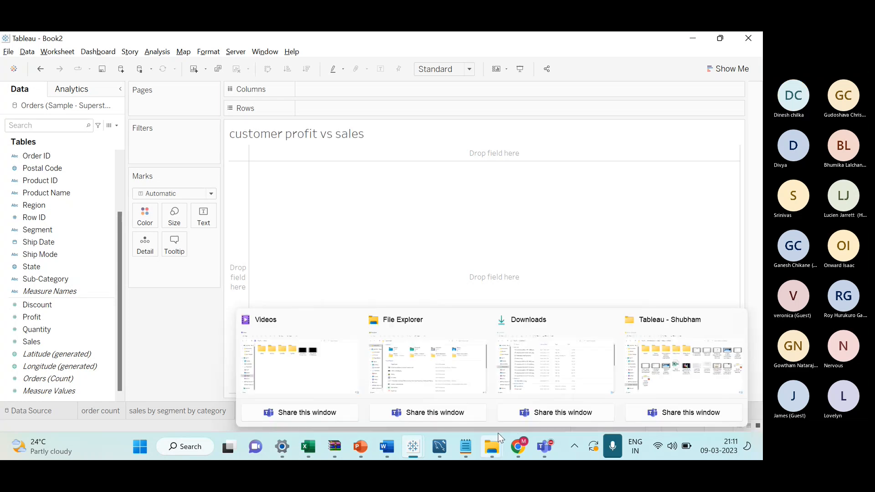
Check the field layout on slide 83 in PowerPoint and place Profit on Columns and Sales on Rows in Tableau
click(360, 447)
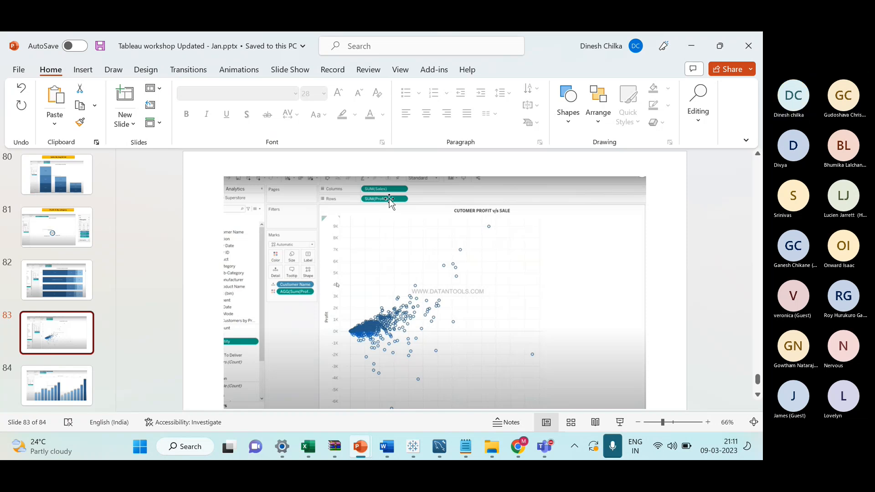
key(alt+Tab)
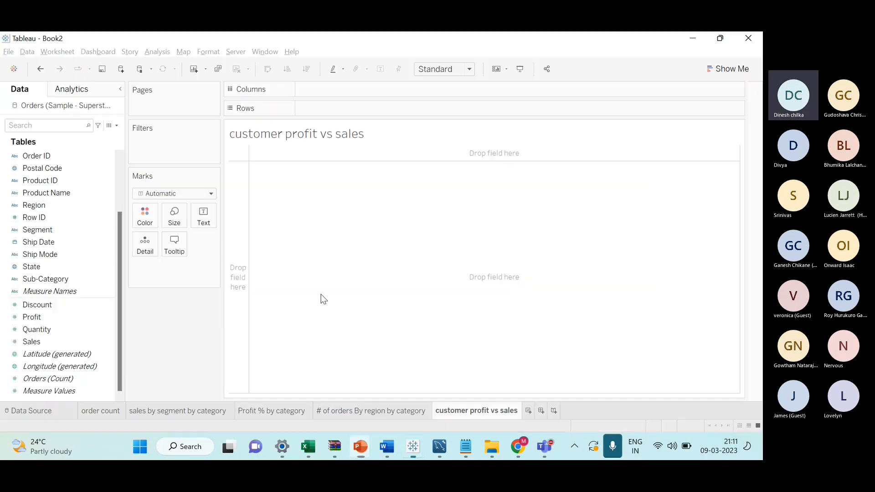
mouse_move(45, 315)
mouse_down()
mouse_move(353, 128)
mouse_move(326, 88)
mouse_up()
drag(60, 343, 345, 110)
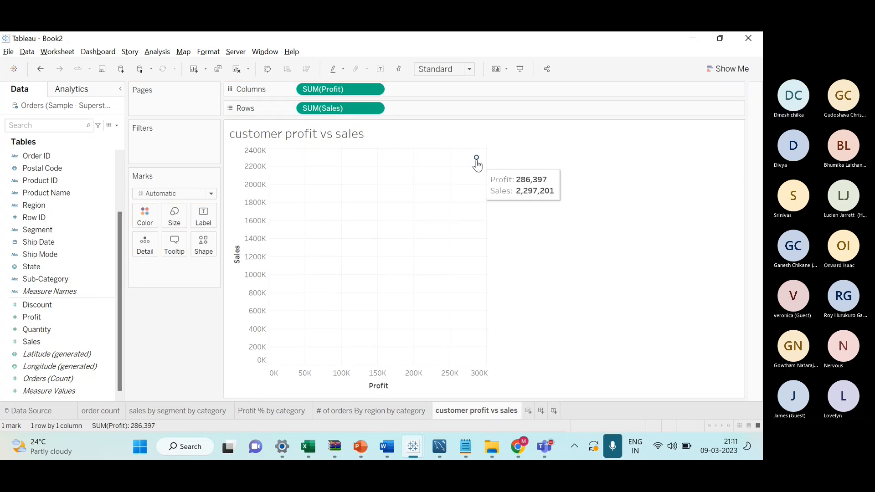
Colour the marks by Customer Name and swap the axes so Sales is on Columns and Profit on Rows
scroll(42, 235, up, 2)
drag(50, 206, 140, 219)
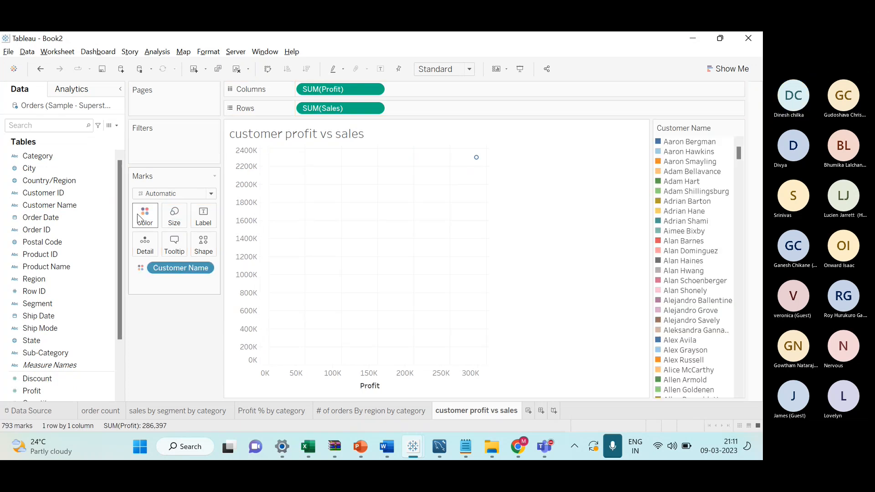
click(272, 72)
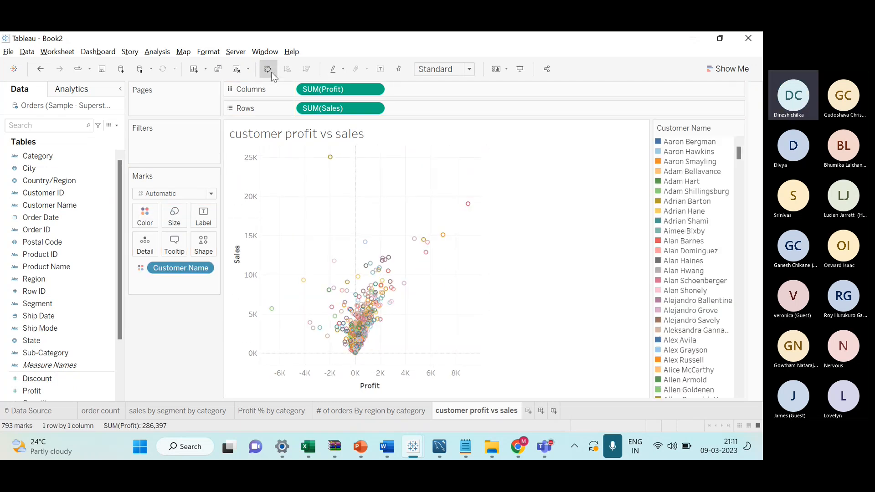
click(145, 215)
click(182, 256)
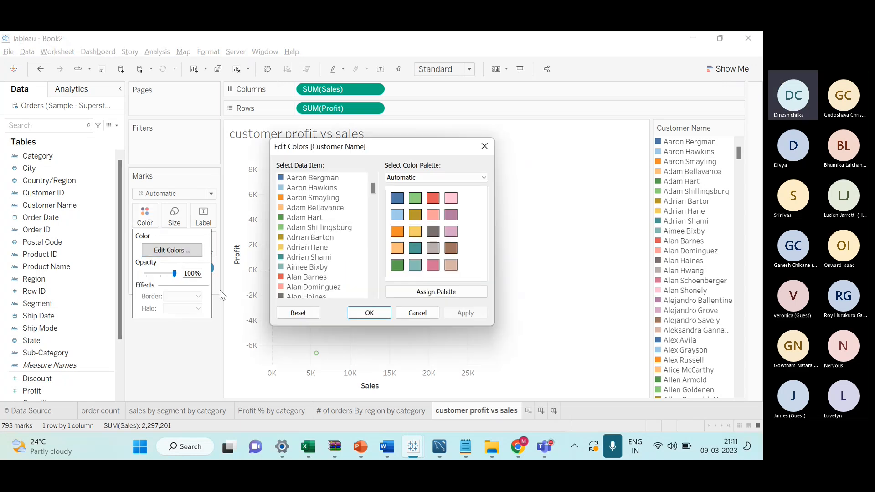
click(487, 147)
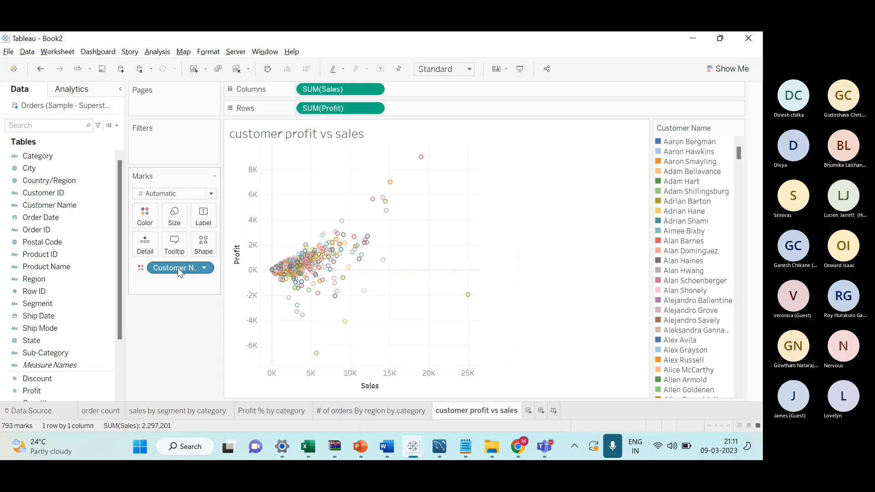
Compare with the slide in PowerPoint, remove Customer Name from the colour encoding and add it as mark detail in Tableau
key(alt+Tab)
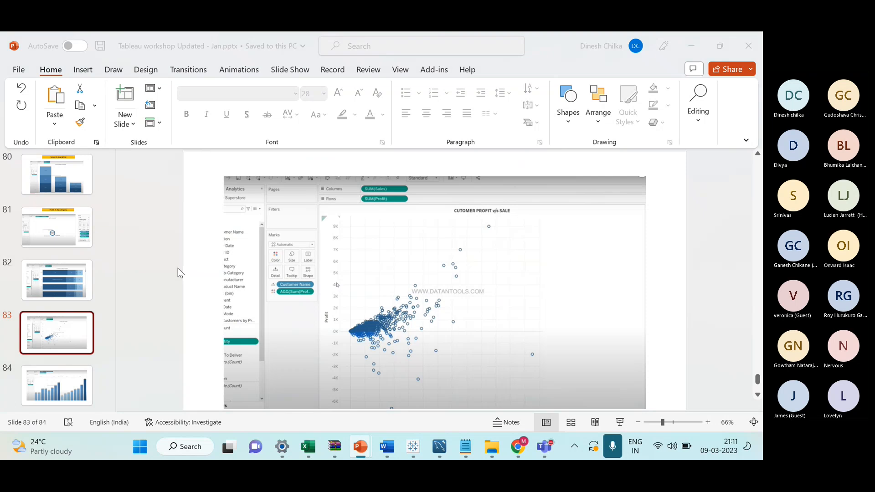
key(alt+Tab)
drag(178, 268, 144, 306)
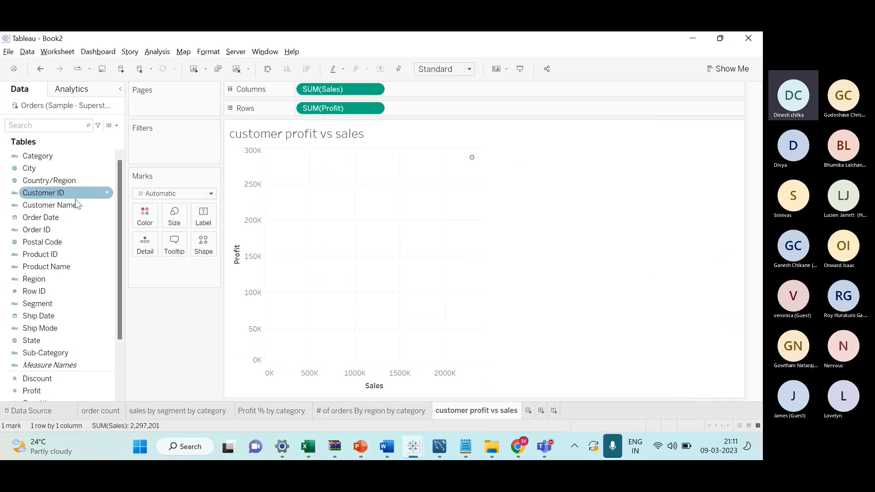
drag(69, 205, 156, 254)
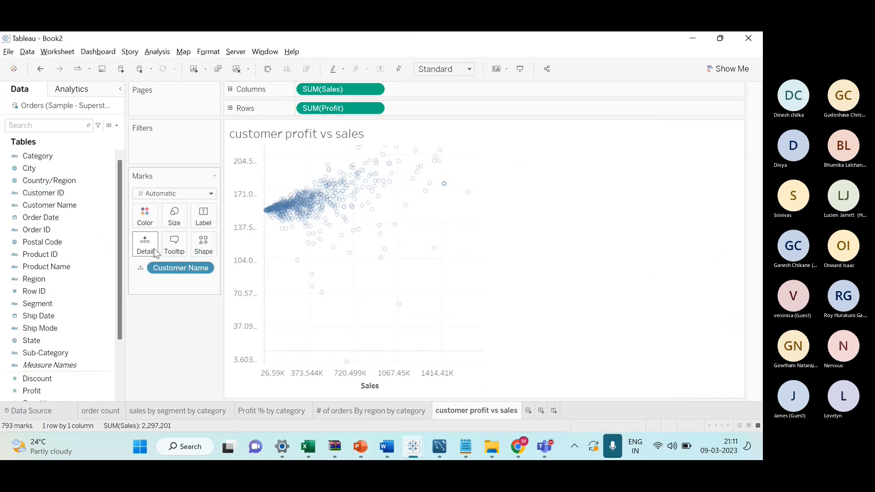
Try hiding the header of the Sales axis and undo the change
click(153, 225)
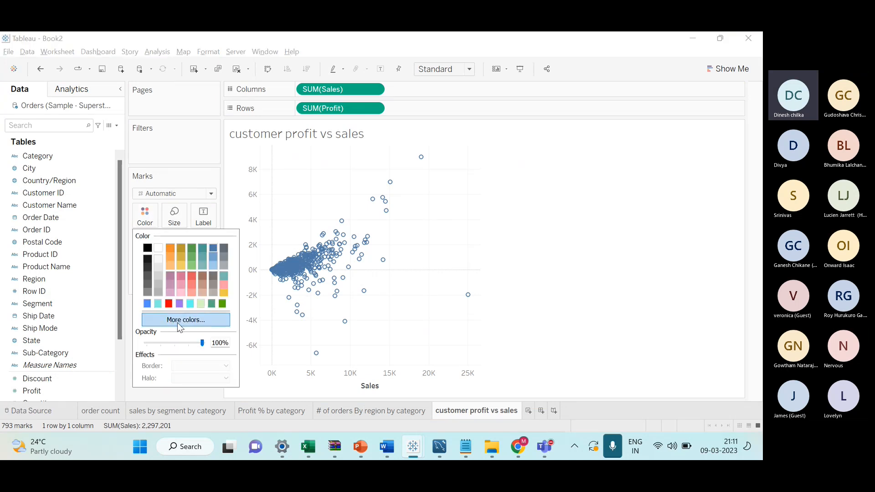
click(186, 397)
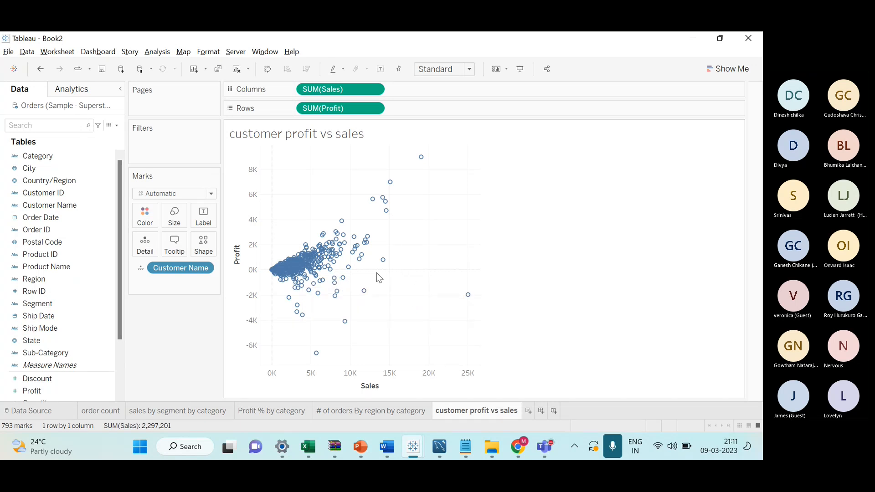
right_click(349, 384)
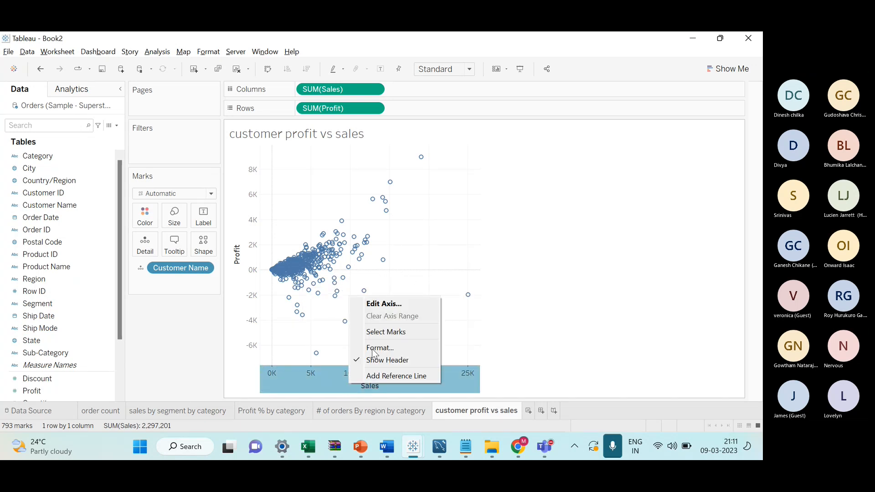
click(385, 360)
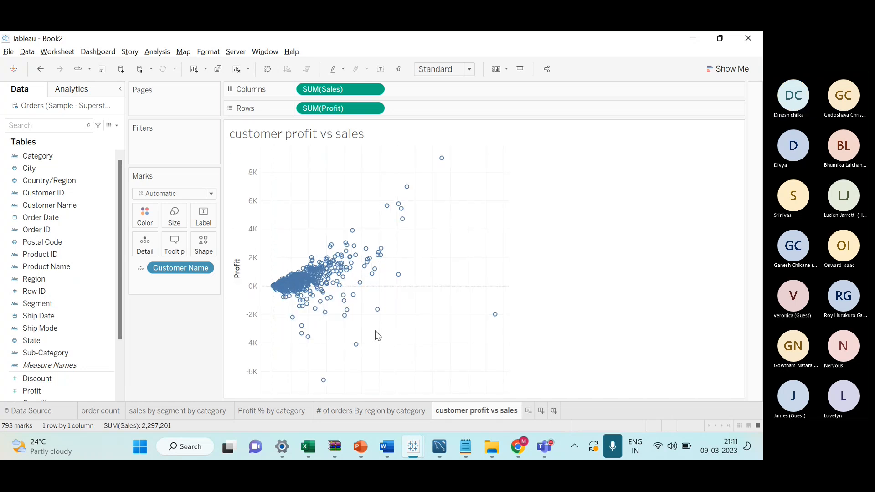
key(ctrl+z)
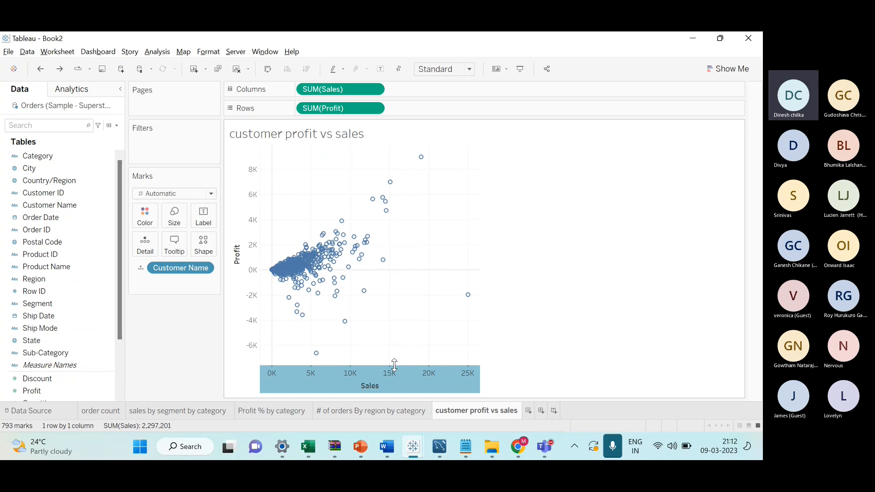
click(527, 329)
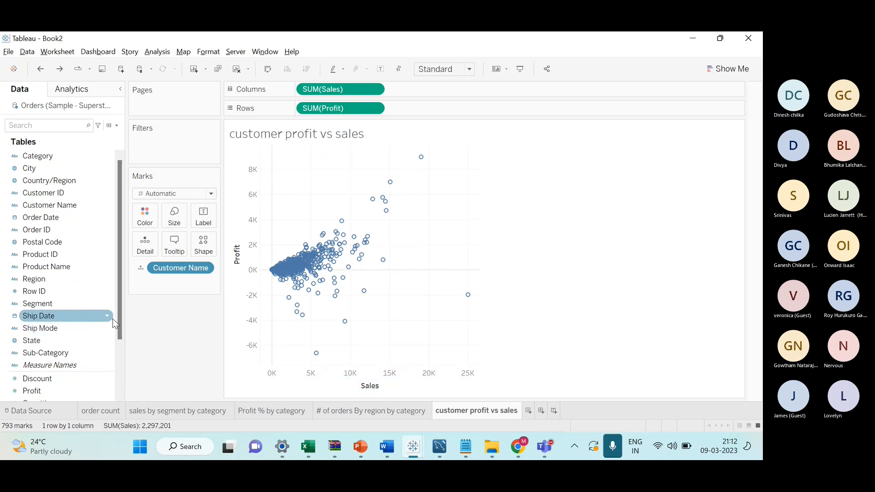
Recheck the slide in PowerPoint, try colouring the scatter marks by Profit in Tableau and remove that colour encoding
key(alt+Tab)
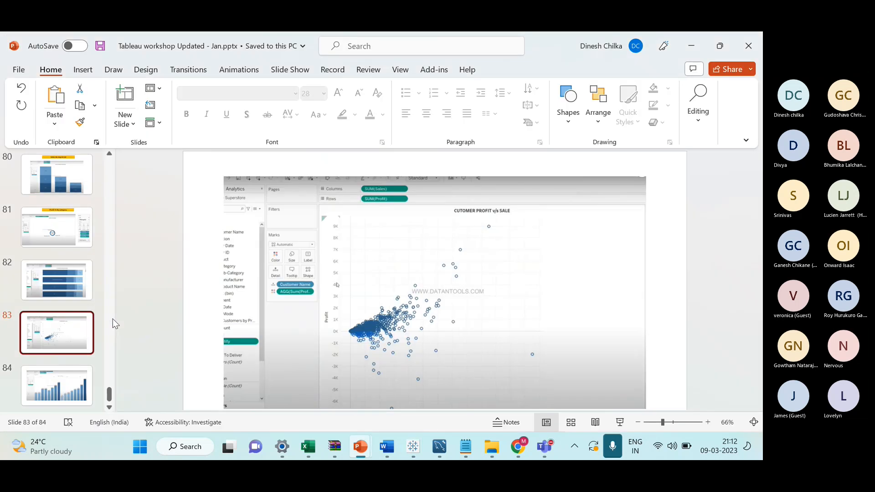
key(alt+Tab)
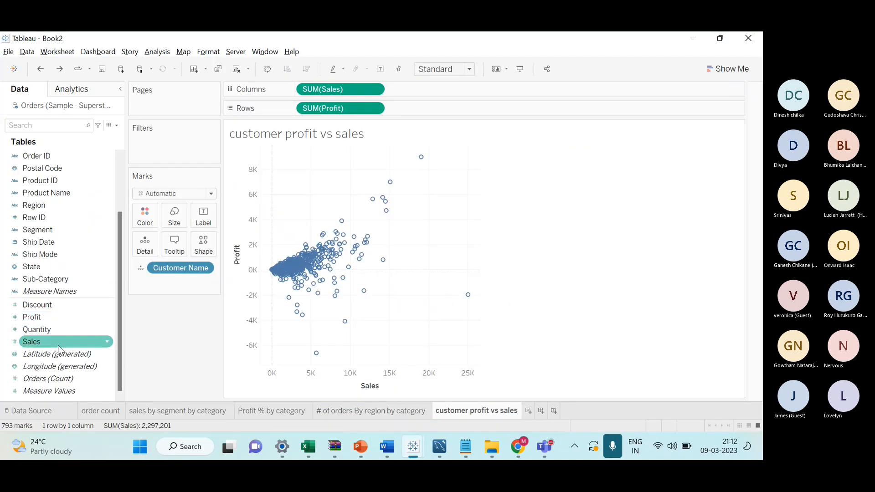
drag(48, 314, 146, 216)
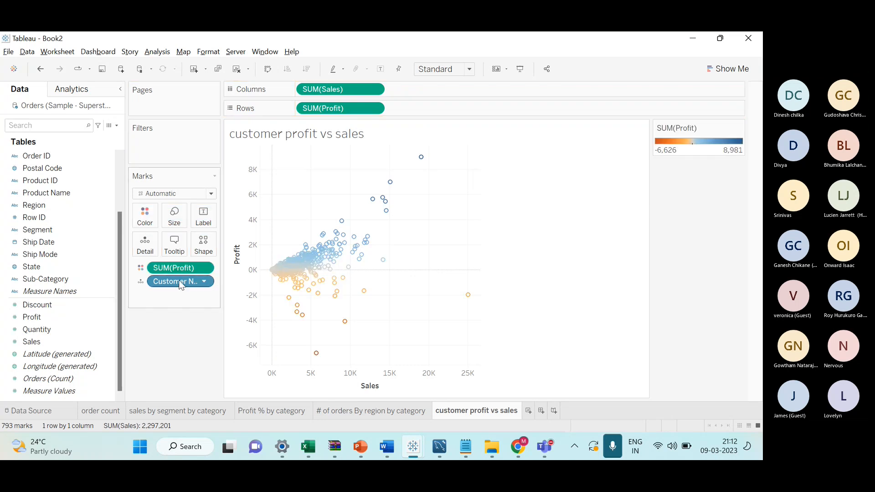
drag(175, 267, 184, 340)
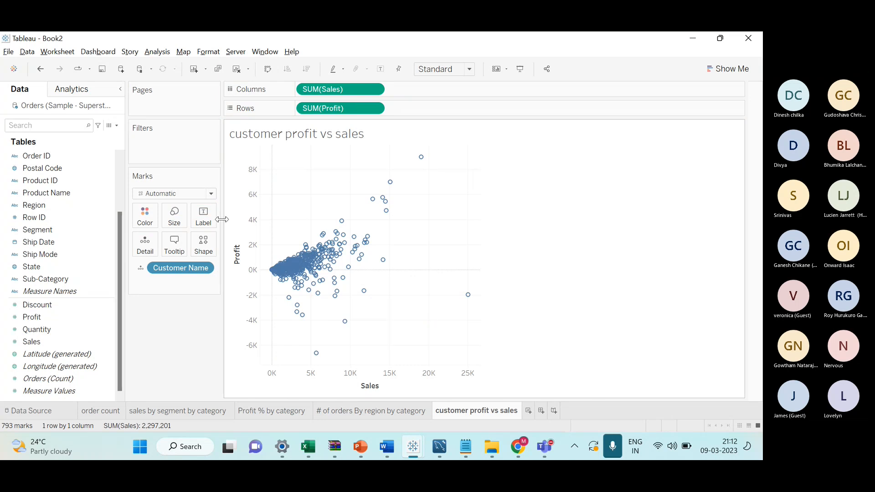
Try a lighter blue for the scatter marks and set them back to the darker blue
click(152, 225)
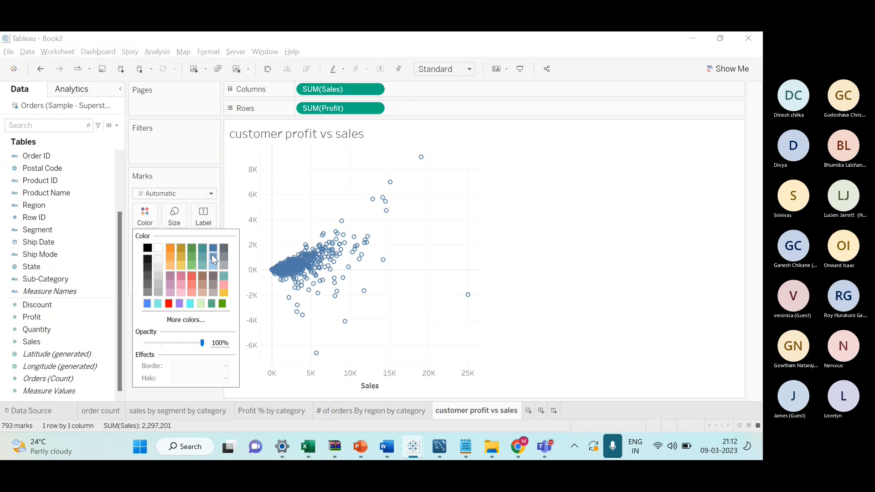
click(212, 256)
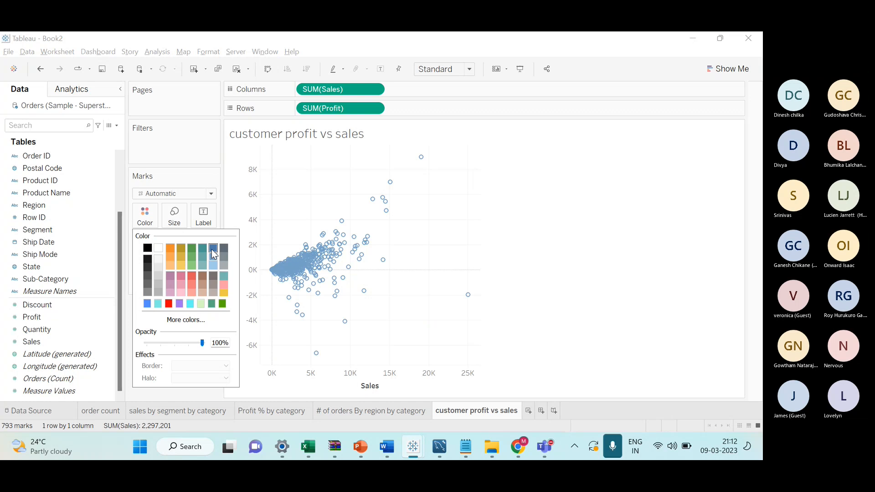
click(213, 249)
click(469, 244)
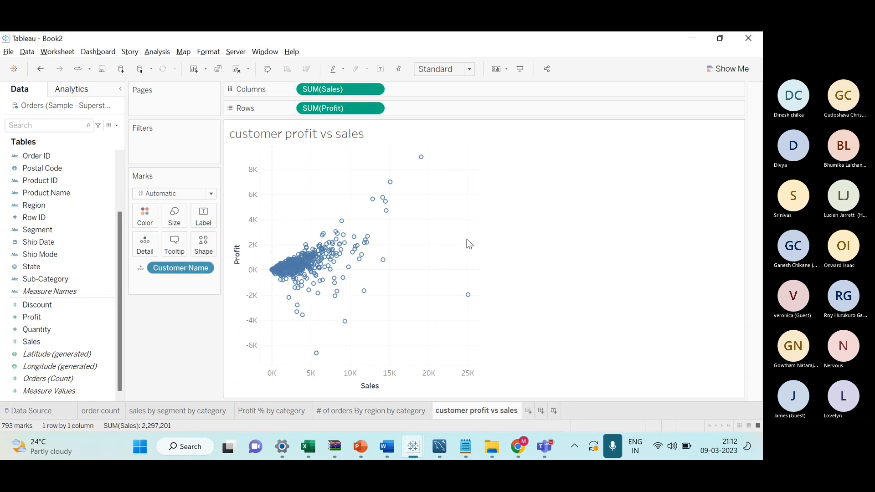
Open the scatter worksheet's title for editing and centre the sheet name text
click(303, 136)
right_click(304, 136)
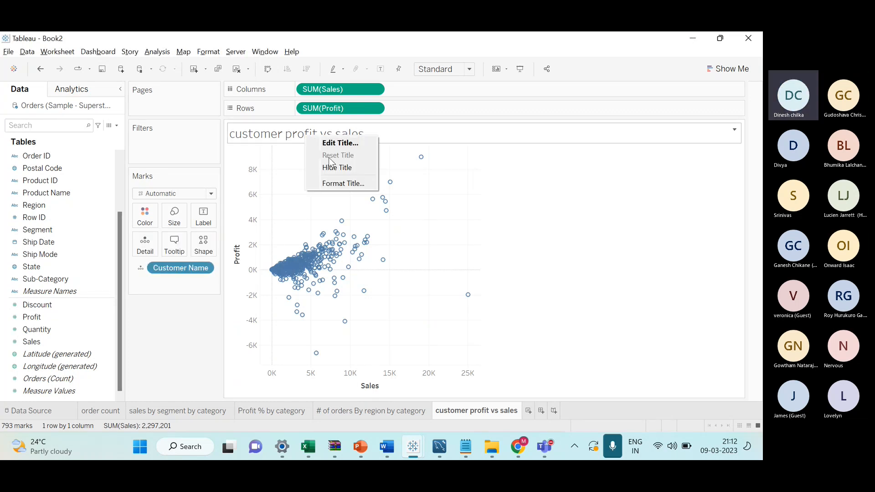
click(335, 143)
double_click(294, 111)
triple_click(295, 112)
click(418, 97)
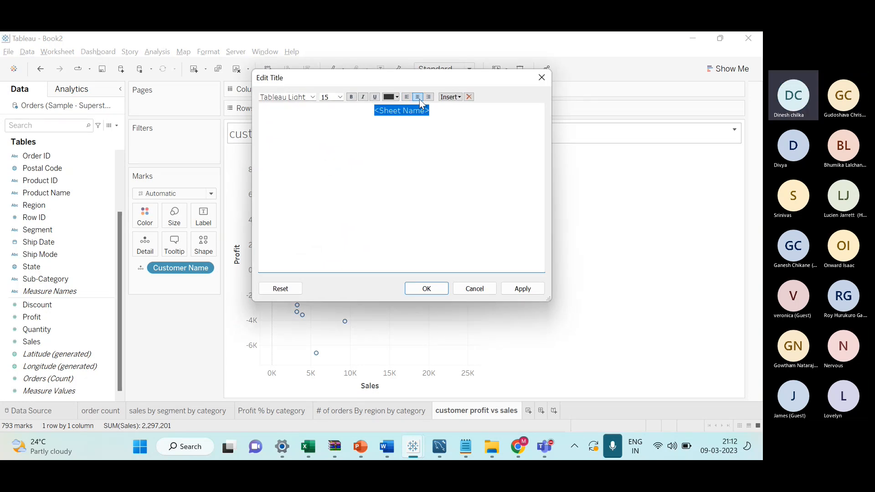
Make the scatter worksheet's title bold and blue at size 15 and apply the title formatting
click(340, 97)
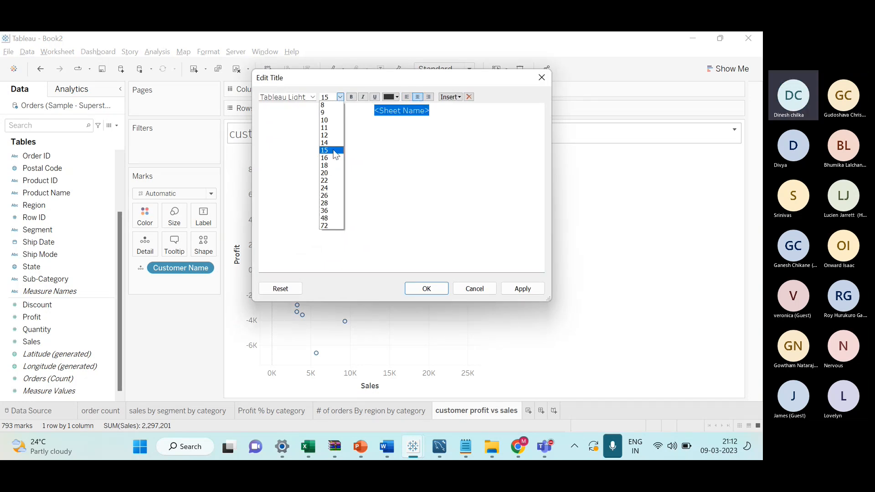
click(351, 98)
click(340, 97)
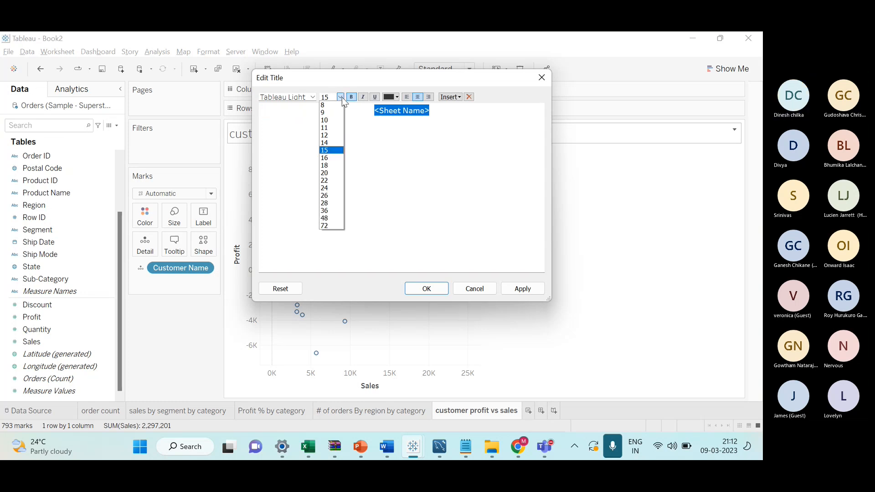
click(329, 151)
click(397, 97)
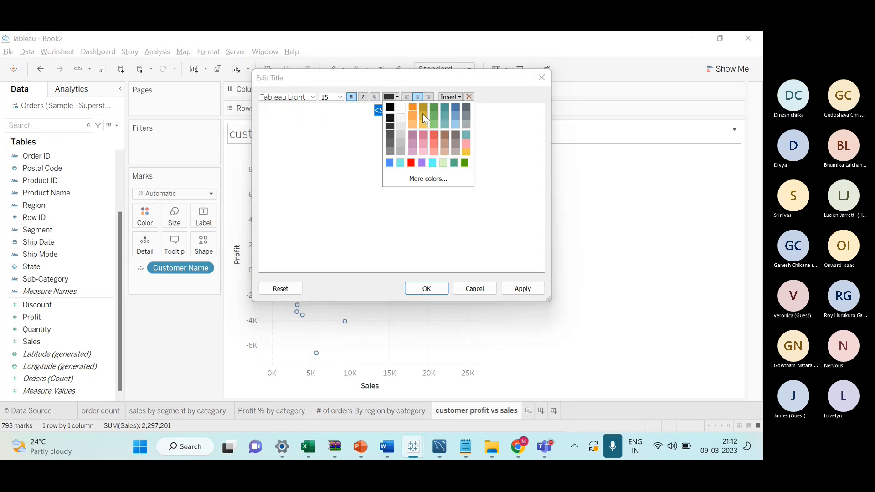
click(453, 113)
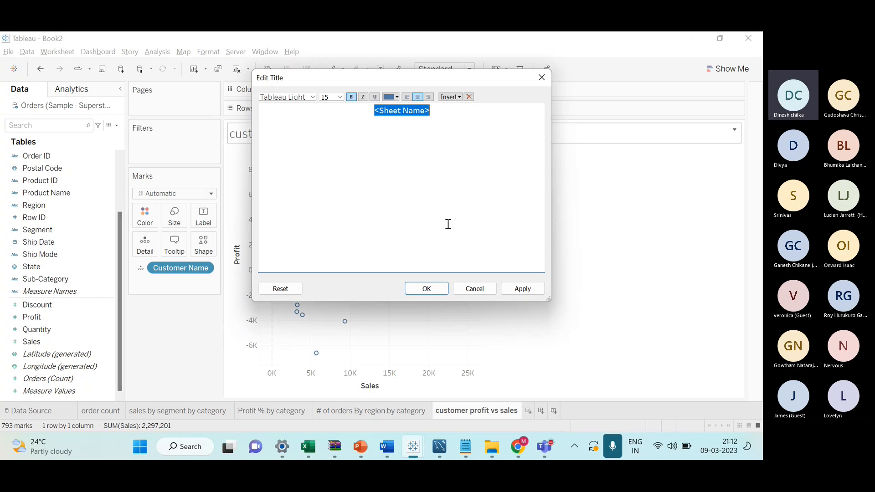
click(440, 293)
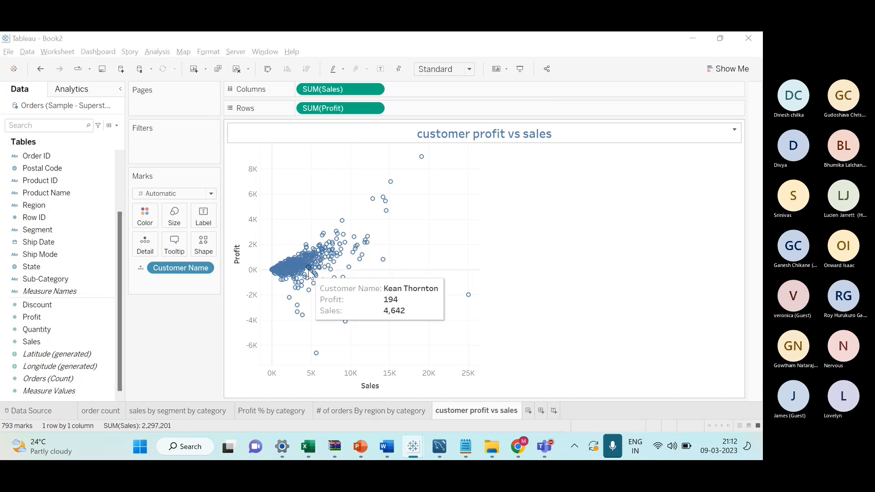
Switch to PowerPoint, view slide 84 with the sales by Region and Order Date bar chart, and return to Tableau
key(alt+Tab)
key(alt+Tab)
key(alt+Tab)
click(69, 392)
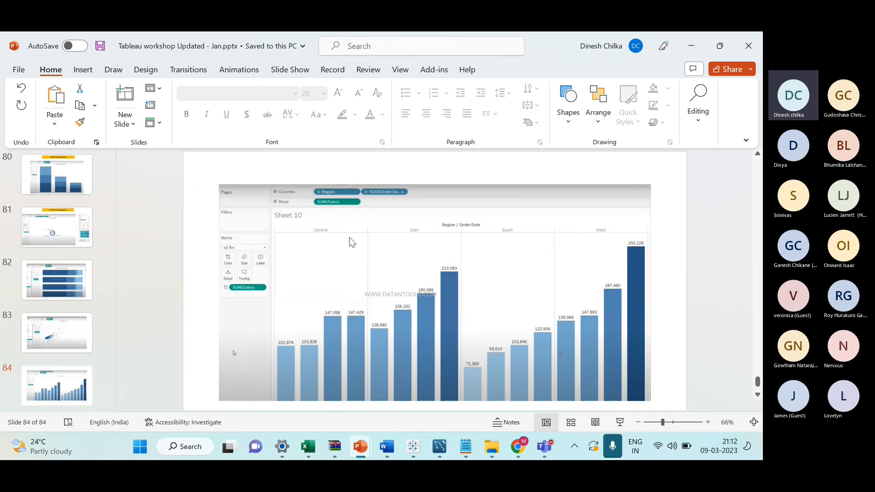
key(alt+Tab)
key(alt+Tab)
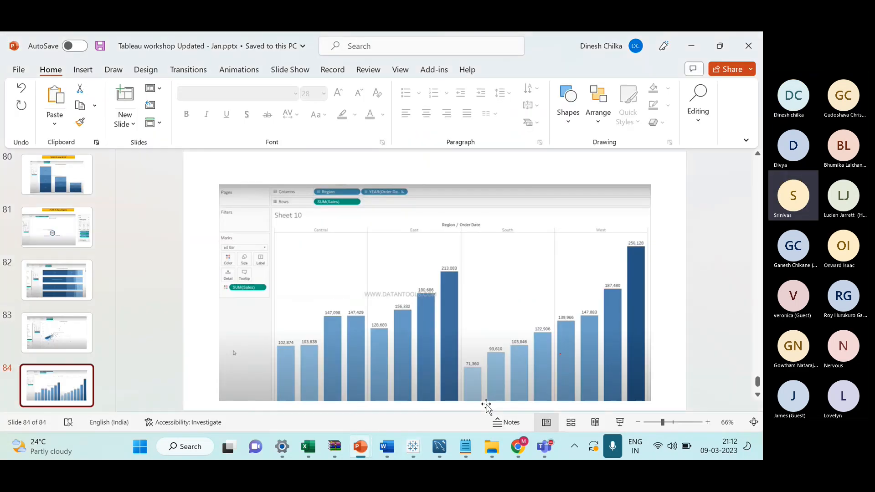
key(alt+Tab)
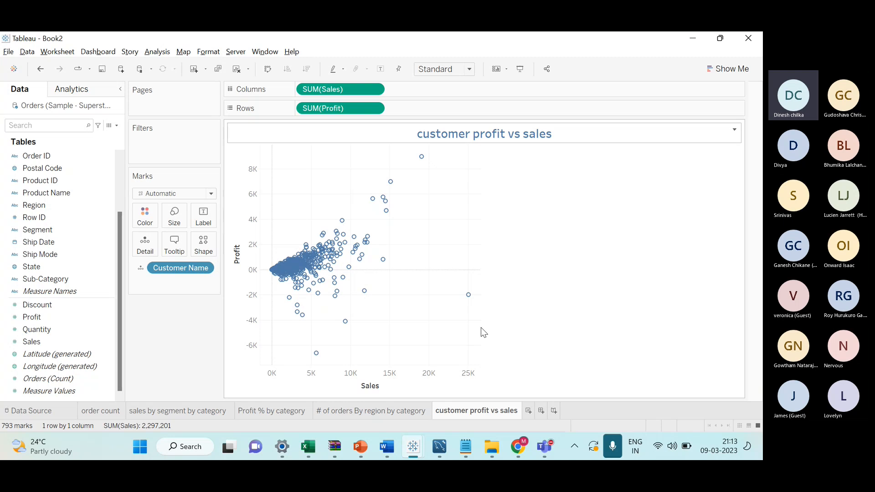
Review the order count, sales by segment, Profit % and orders by region worksheets, and return to customer profit vs sales
mouse_move(317, 354)
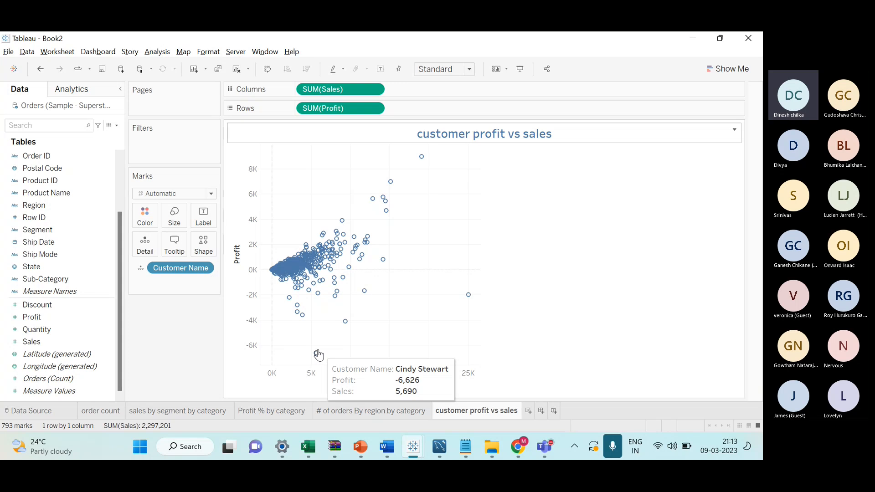
click(182, 412)
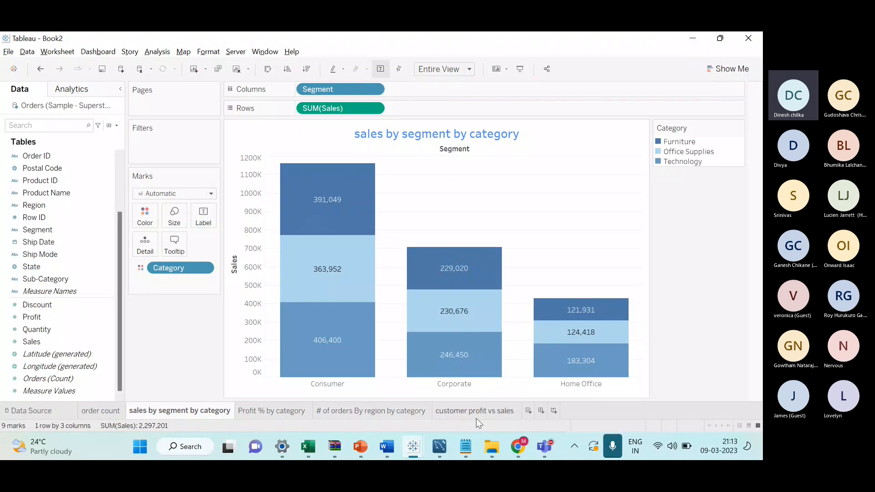
click(88, 413)
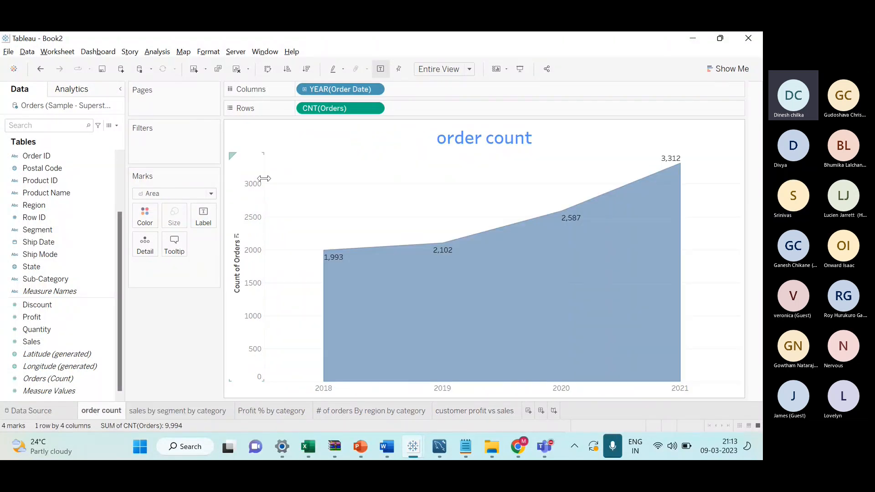
click(185, 413)
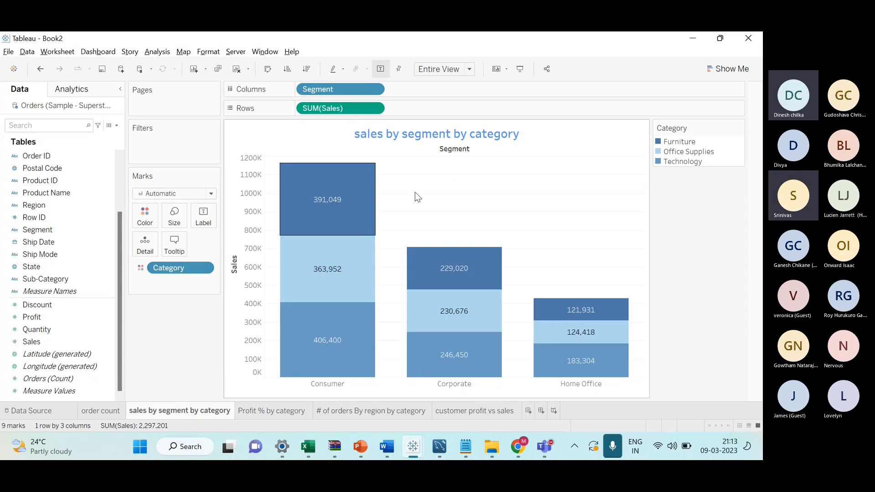
click(270, 411)
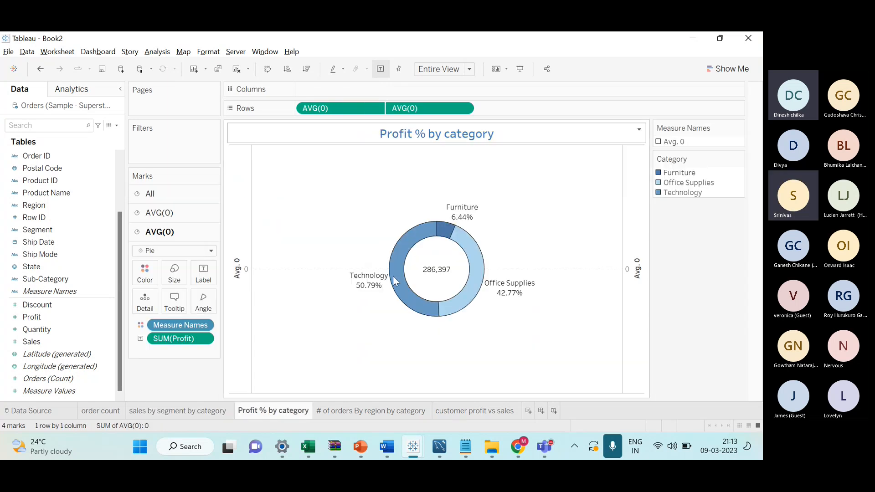
click(355, 410)
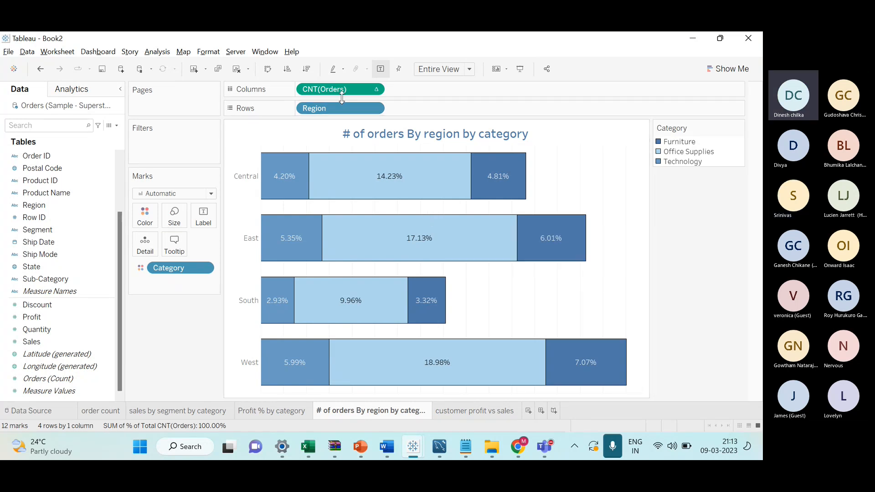
click(456, 411)
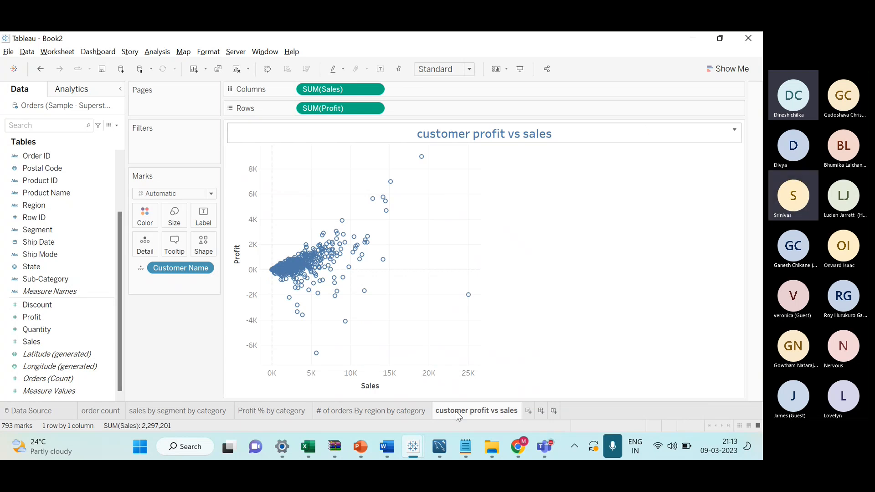
Inspect the two customer marks with the lowest profit in the scatter plot and clear the selection
click(316, 354)
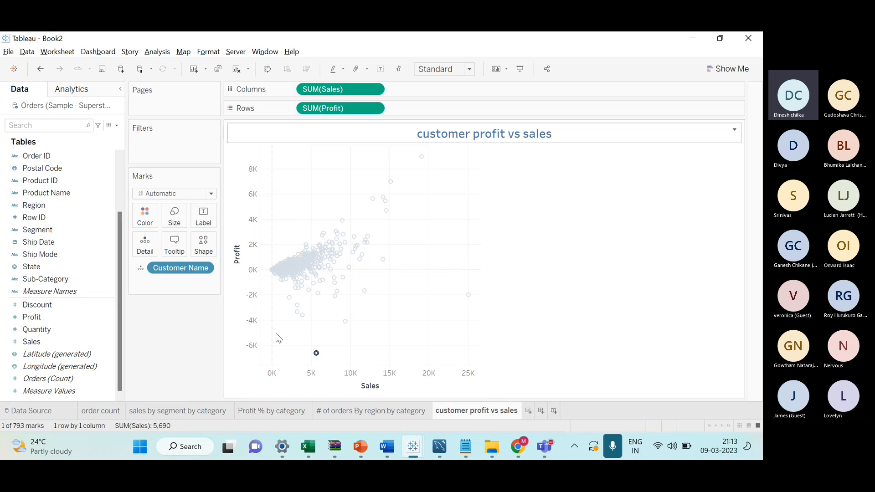
click(313, 332)
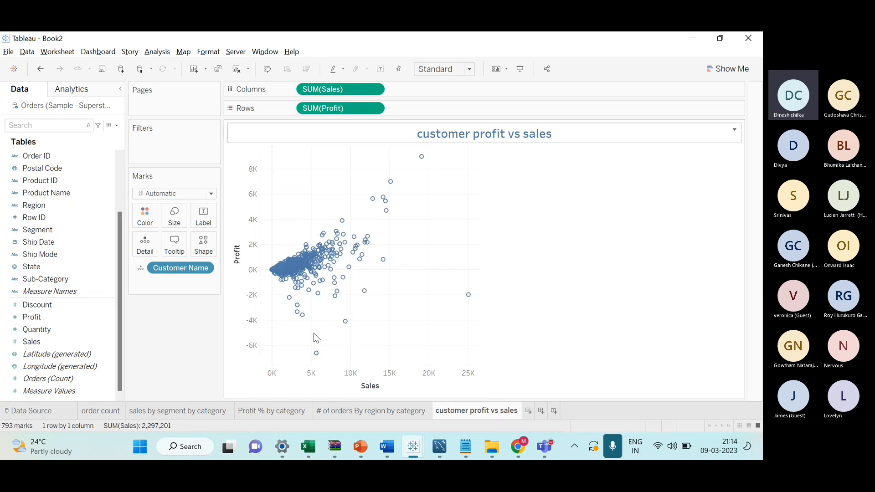
click(316, 354)
click(345, 322)
click(315, 355)
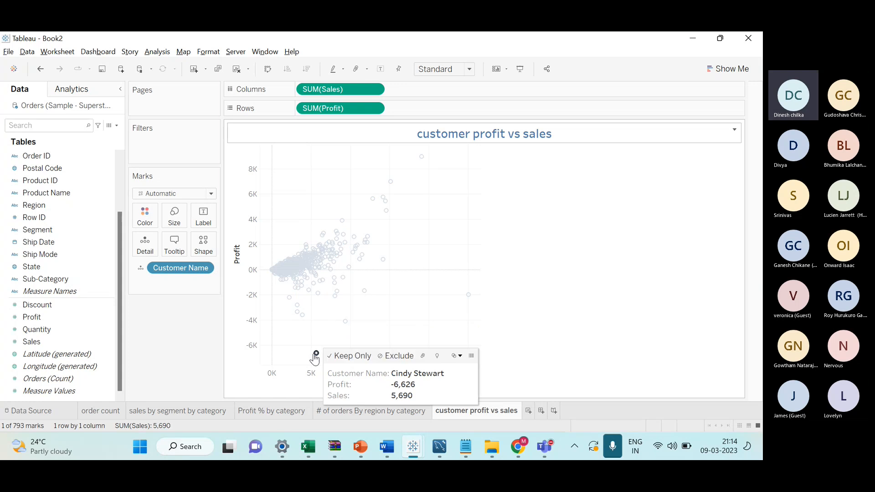
click(345, 322)
click(359, 339)
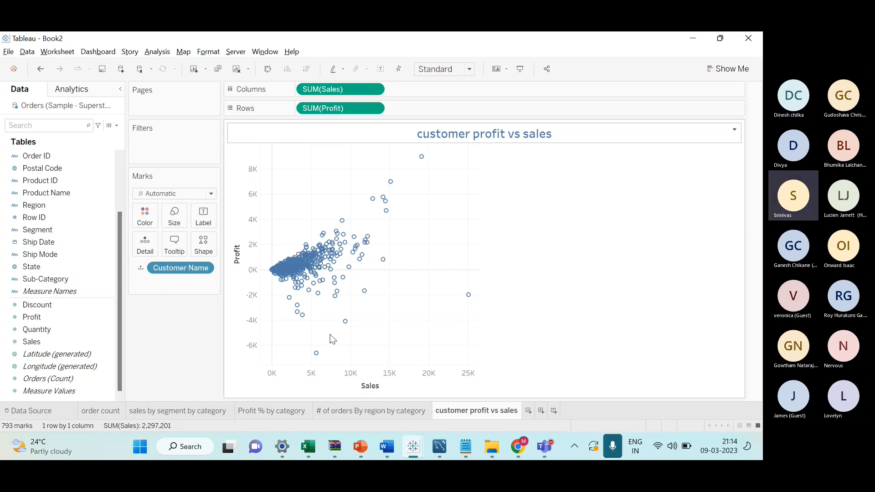
mouse_move(345, 324)
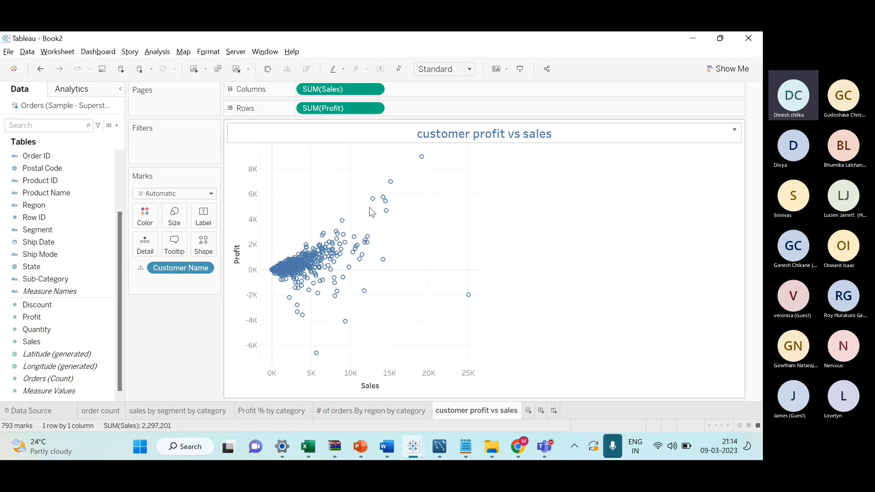
Add a new worksheet plotting Sales by Sub-Category as a line chart, with Sub-Category on columns and Sales on rows
click(529, 411)
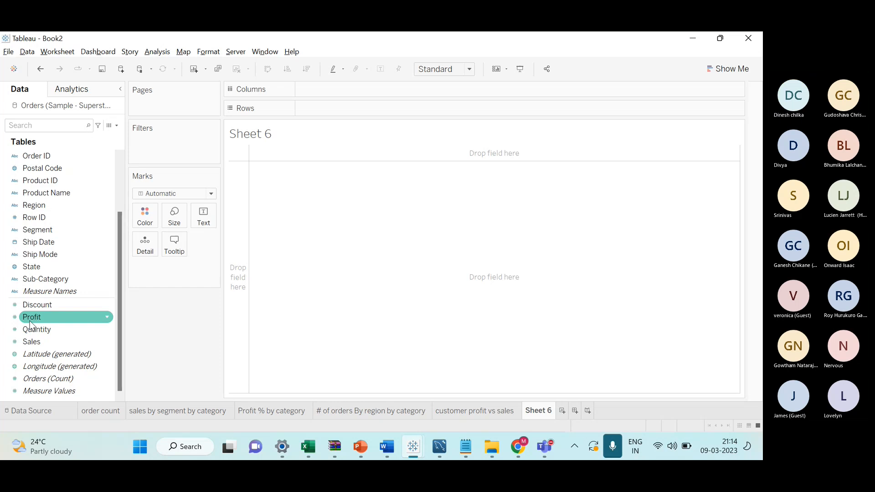
mouse_move(32, 341)
mouse_down()
mouse_move(341, 121)
mouse_move(341, 108)
mouse_up()
scroll(68, 237, up, 3)
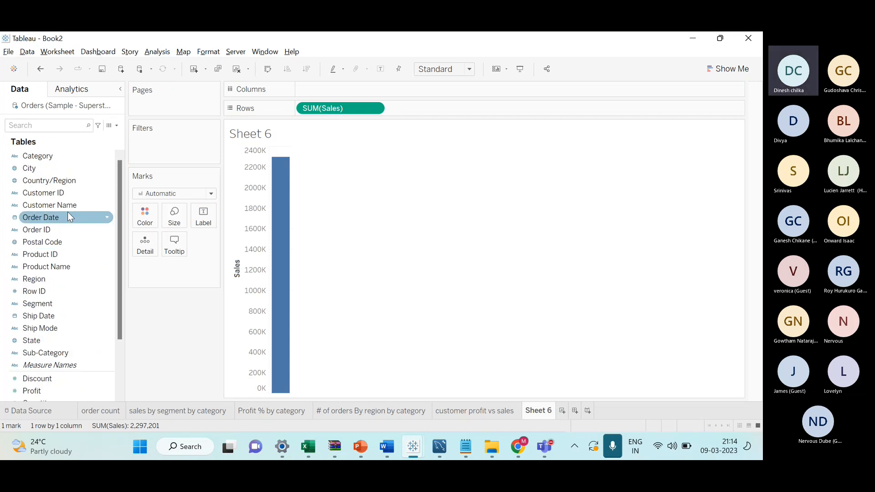
drag(86, 353, 363, 91)
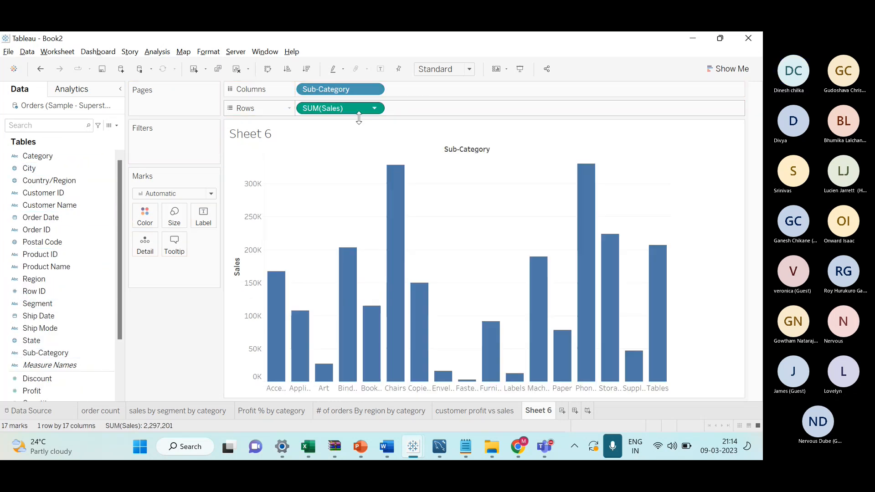
click(212, 193)
click(189, 230)
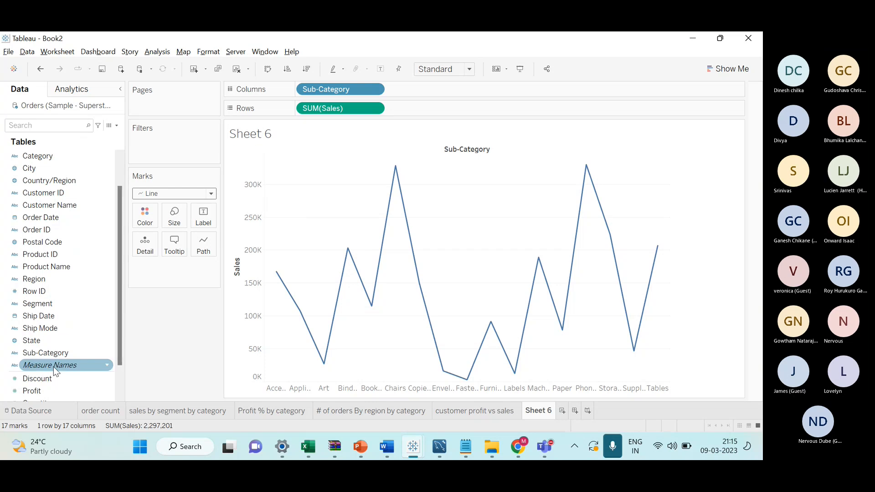
Add Profit, Quantity and Discount to the Sales axis to form a combined Measure Values line chart
scroll(56, 367, down, 2)
drag(53, 339, 241, 283)
drag(30, 304, 227, 258)
drag(36, 329, 258, 238)
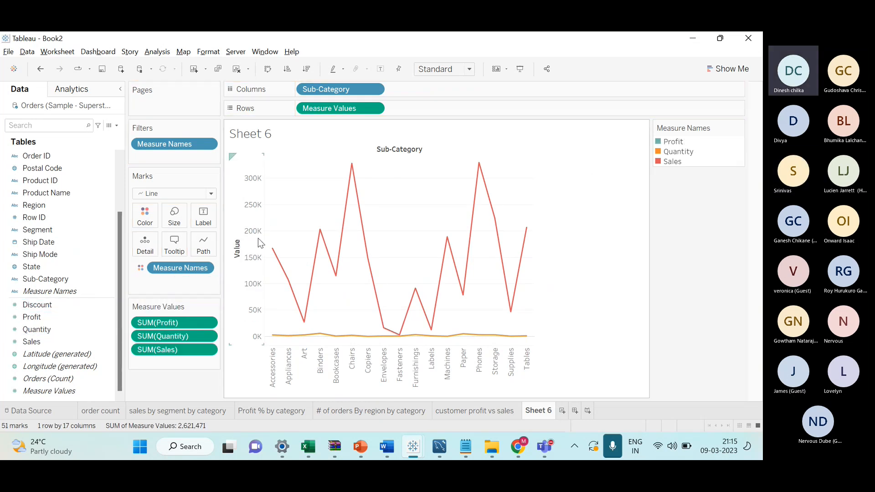
drag(59, 305, 245, 231)
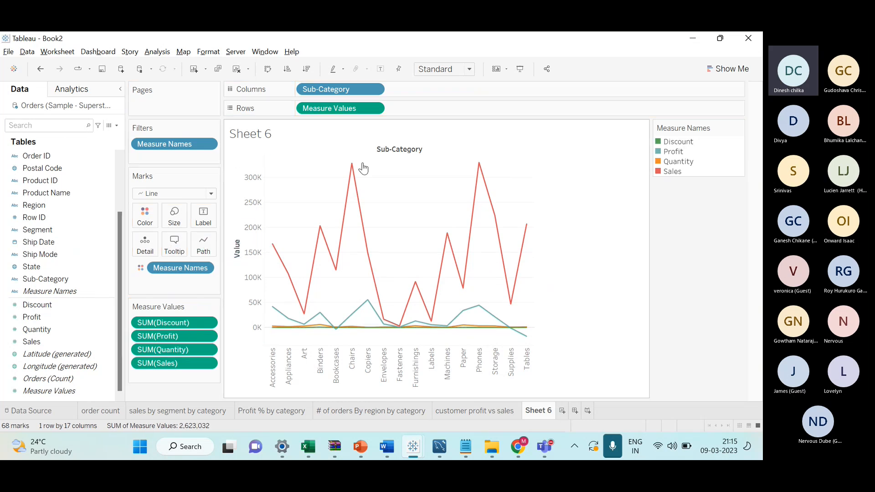
View the line chart in presentation mode and highlight the Sales, Profit, Quantity and Discount lines one by one
click(523, 68)
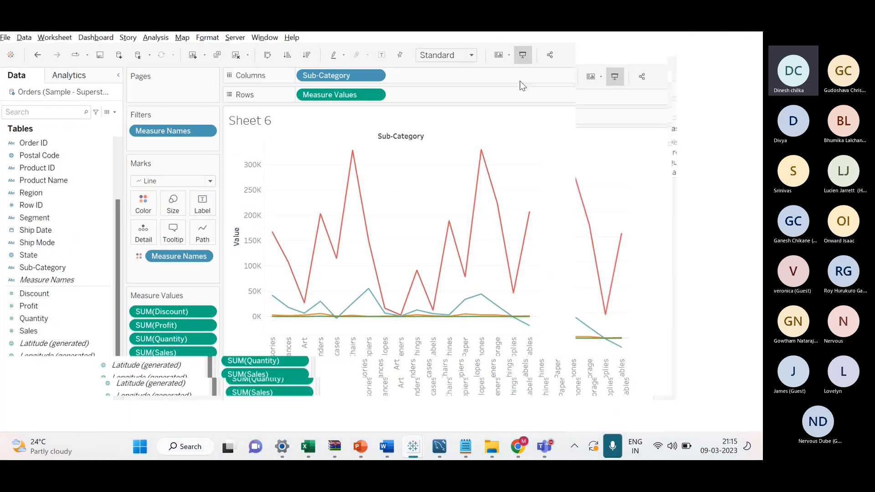
click(318, 213)
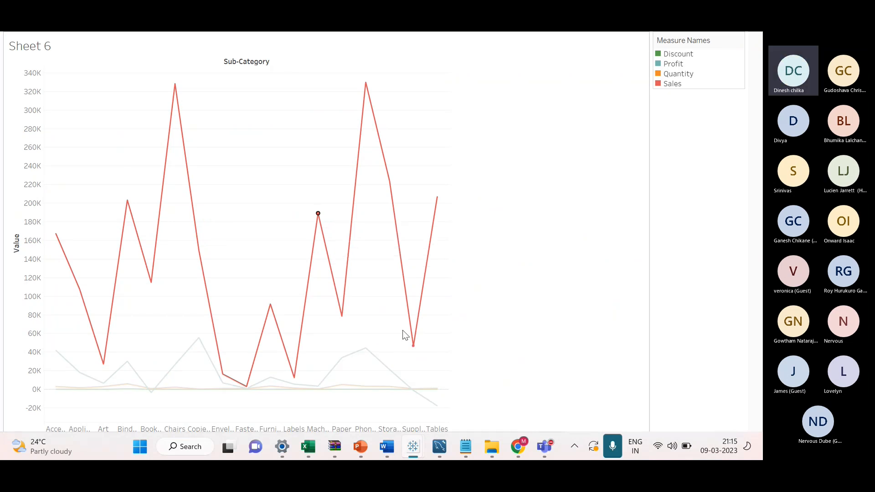
click(366, 348)
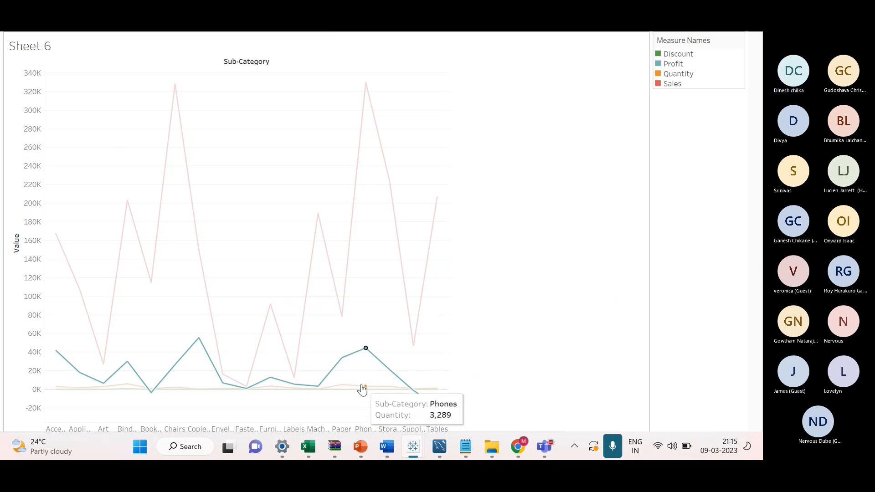
click(364, 387)
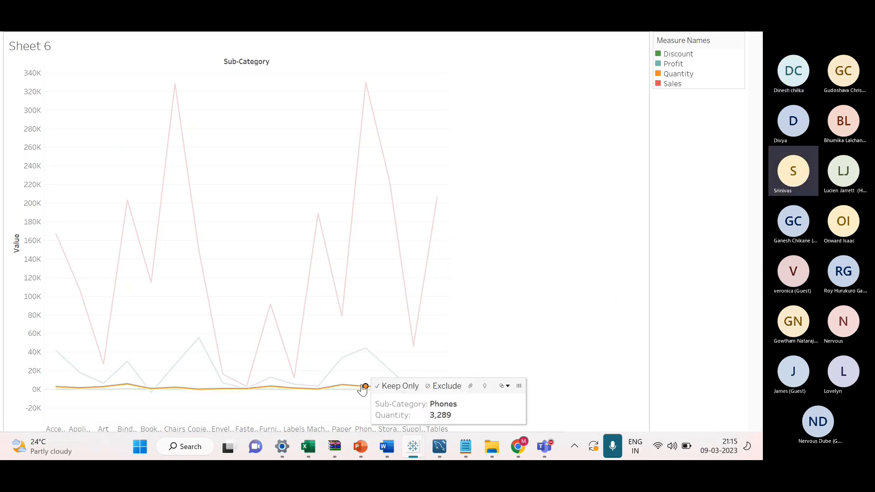
click(349, 391)
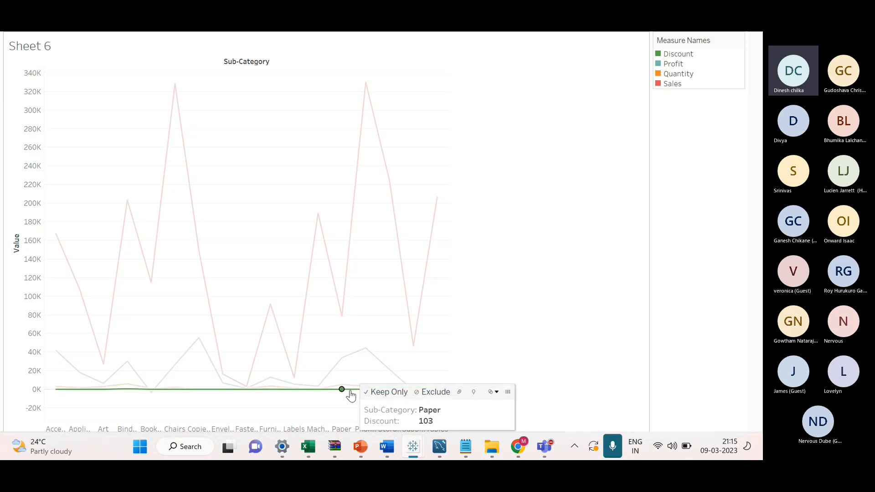
click(511, 321)
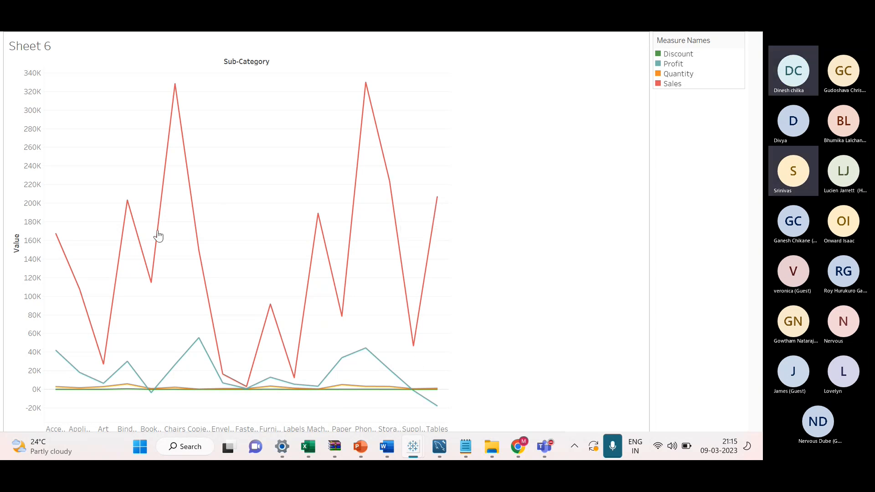
mouse_move(200, 258)
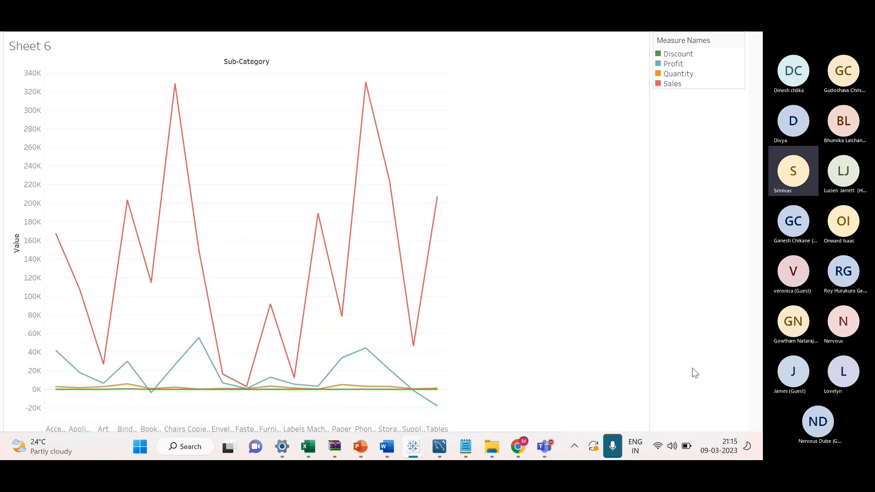
Exit presentation mode and remove all measures and Sub-Category from the line chart worksheet
key(Escape)
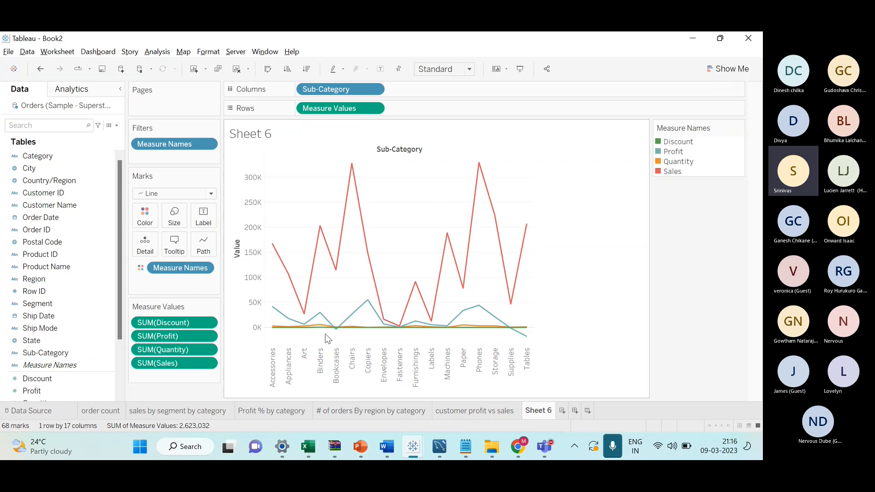
drag(168, 363, 180, 380)
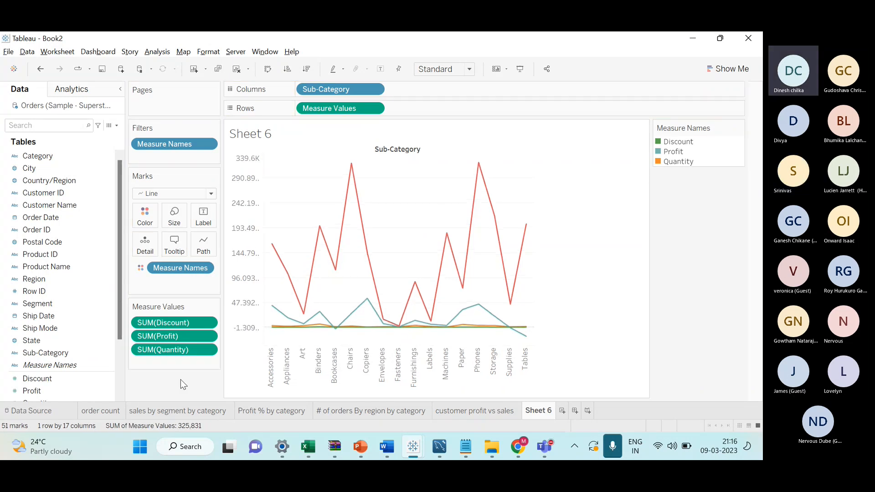
drag(174, 350, 165, 375)
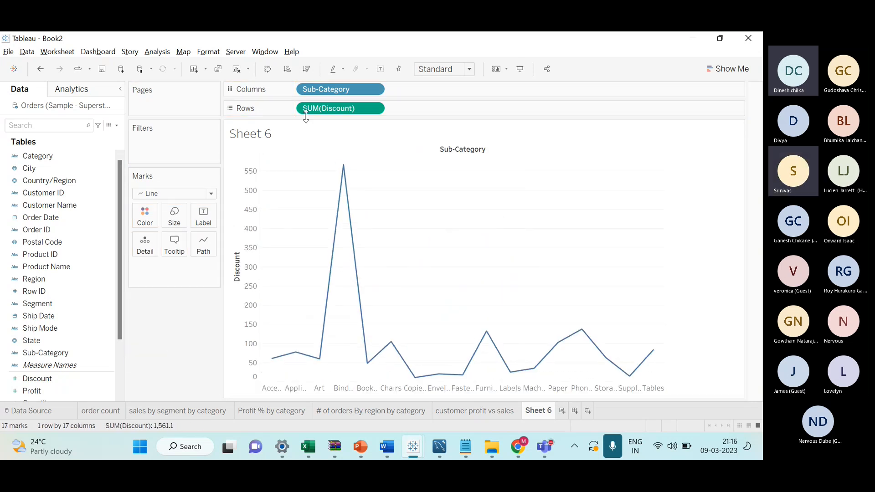
drag(306, 117, 196, 318)
drag(316, 92, 170, 331)
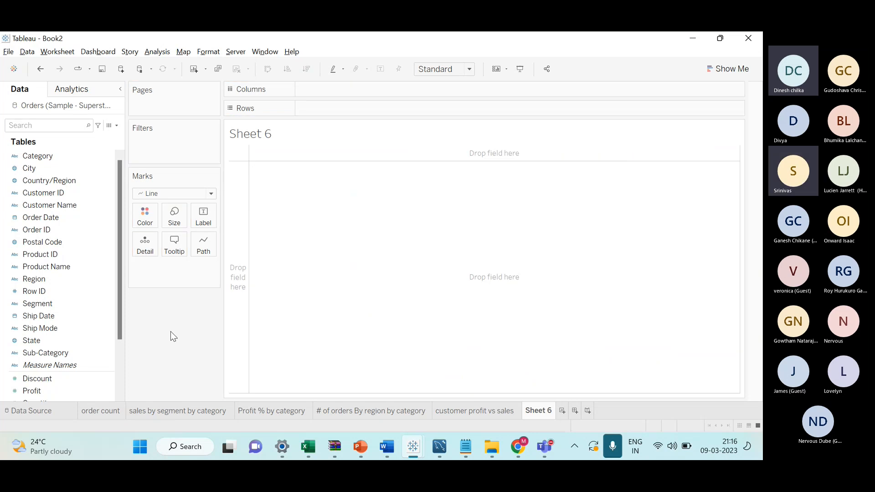
Delete the emptied line chart worksheet and add a new blank one
right_click(548, 411)
click(590, 291)
click(532, 412)
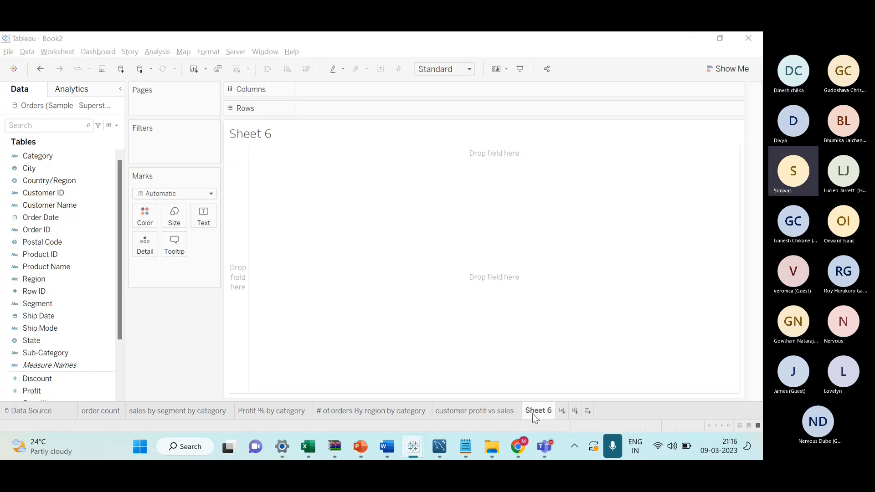
key(alt+Tab)
key(alt+Tab)
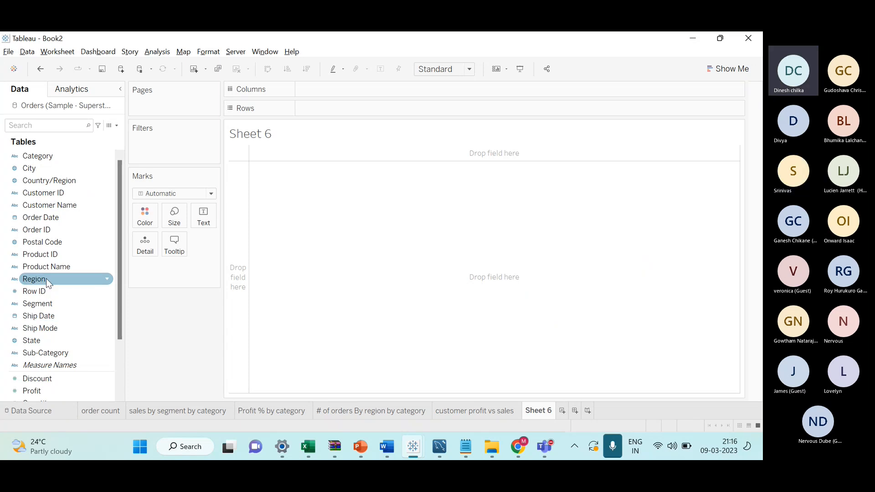
Create a pie chart of Sales by Region from the suggested chart types
scroll(50, 279, down, 2)
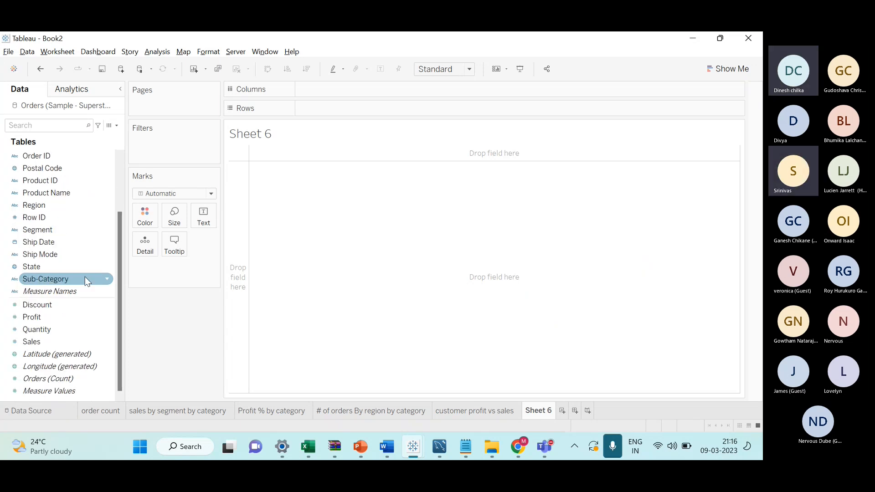
click(56, 209)
ctrl+click(31, 341)
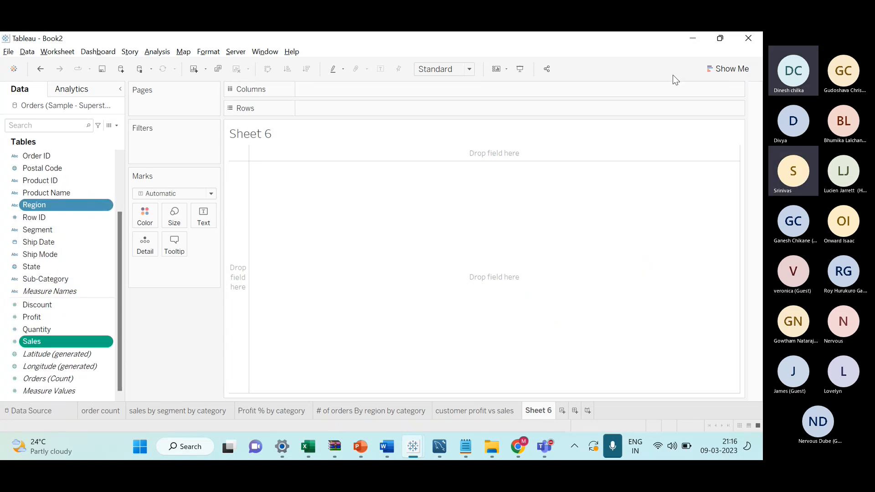
click(725, 69)
click(735, 130)
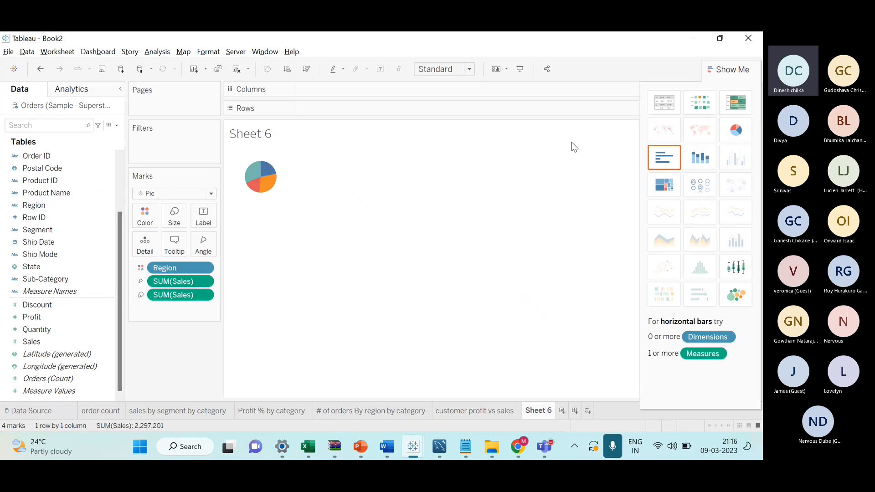
Fit the pie chart to Entire View and label its slices with Region and Sales
click(417, 71)
click(448, 113)
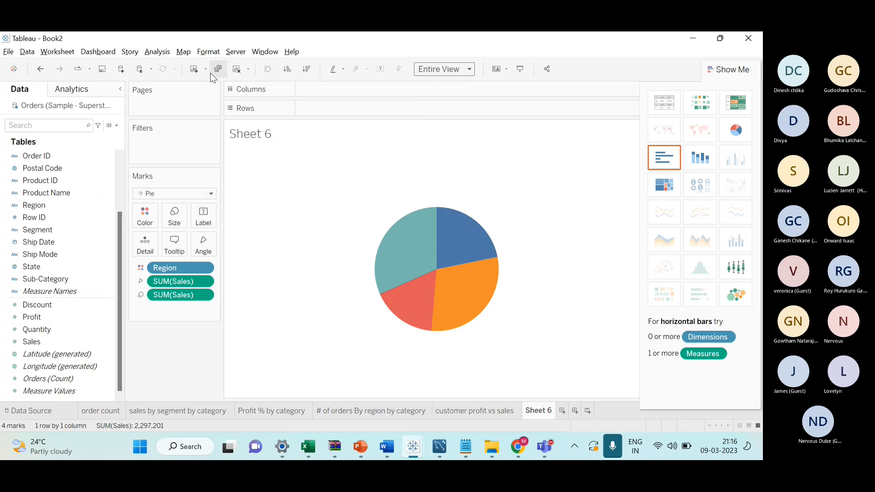
click(380, 69)
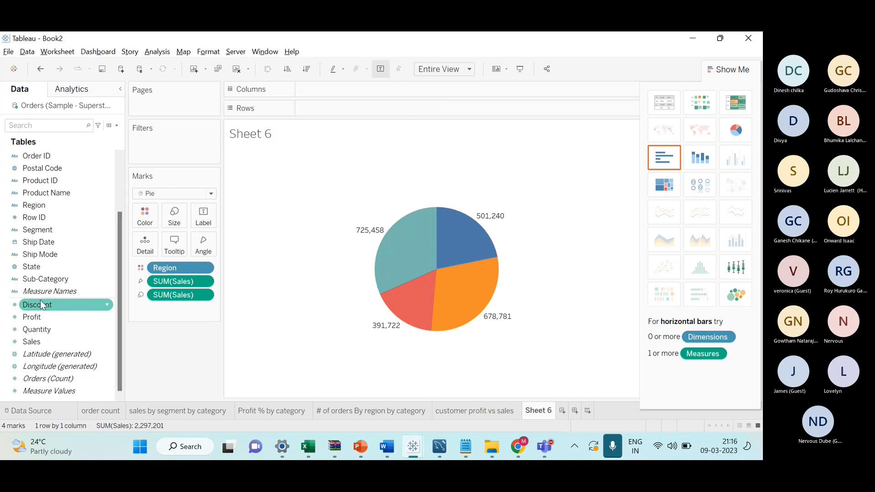
scroll(49, 212, up, 3)
scroll(54, 217, down, 3)
drag(44, 205, 202, 218)
drag(50, 344, 204, 218)
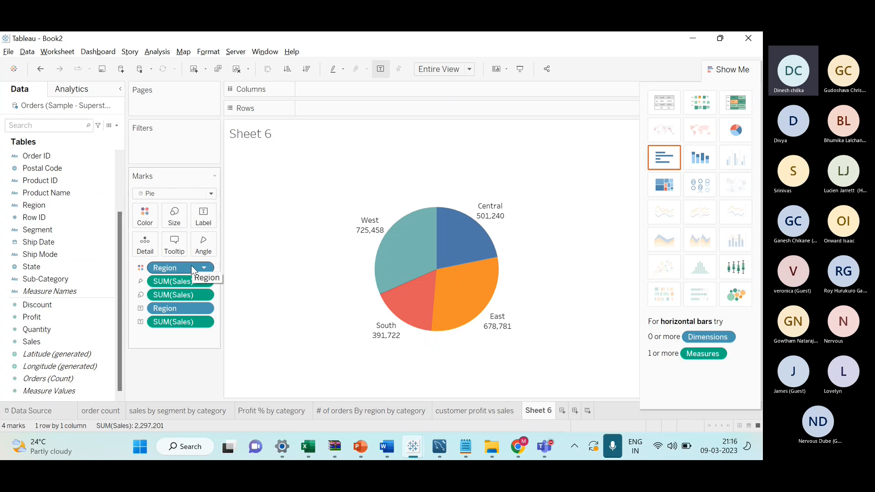
Hide the chart suggestions and delete the pie chart worksheet
click(736, 72)
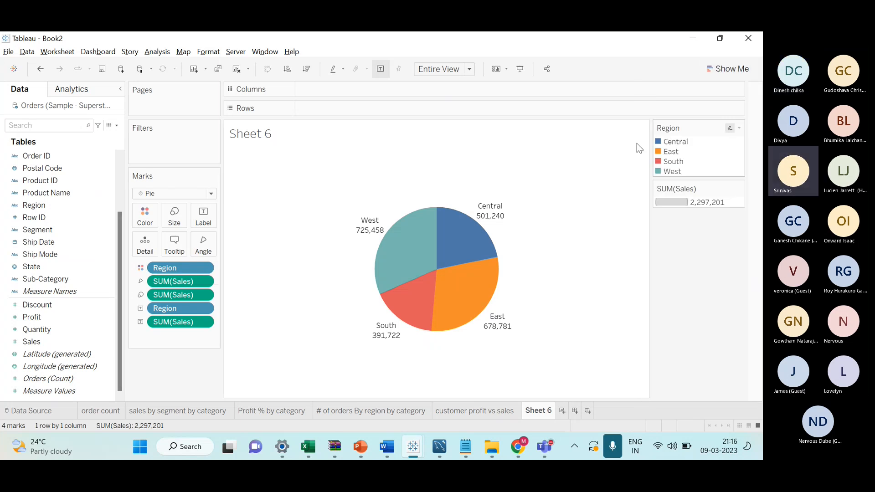
right_click(550, 410)
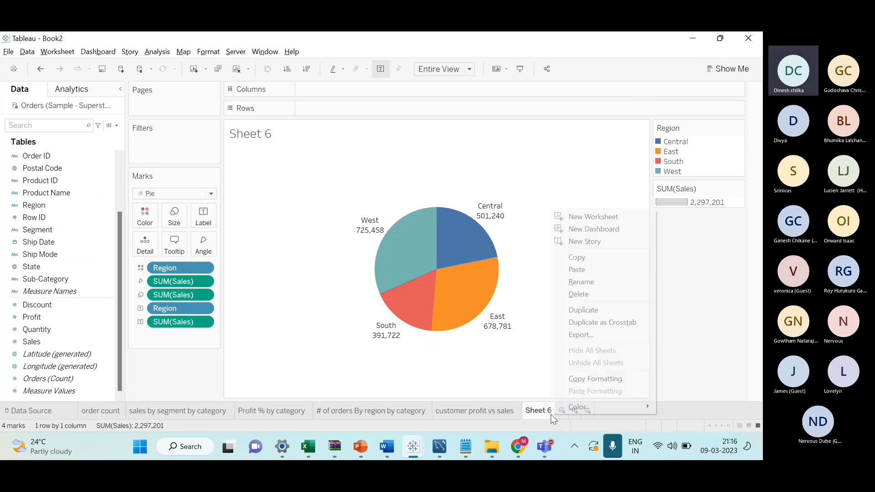
click(584, 293)
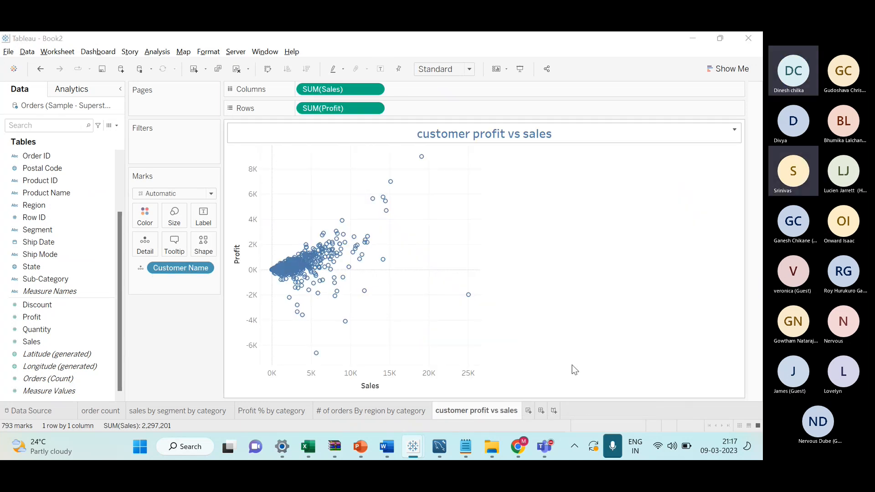
Switch to PowerPoint and open slide 78 with the Sales Performance Dashboard
click(360, 446)
scroll(90, 265, up, 5)
click(76, 259)
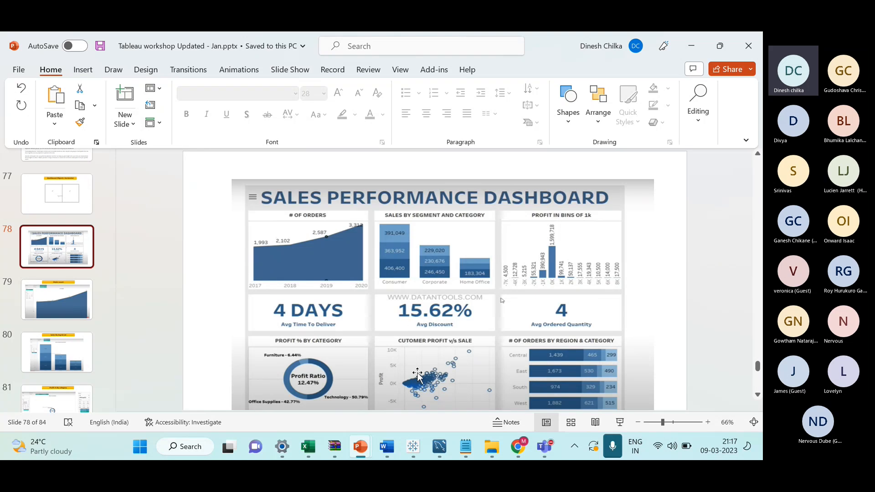
Review the Tableau worksheets from order count to customer profit vs sales and compare them with the charts on the dashboard slide
key(alt+Tab)
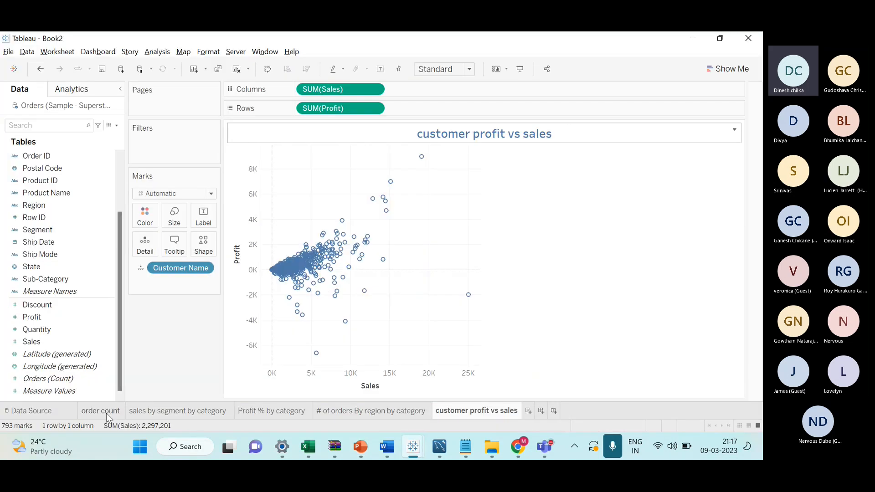
click(100, 411)
click(183, 411)
click(273, 411)
click(336, 412)
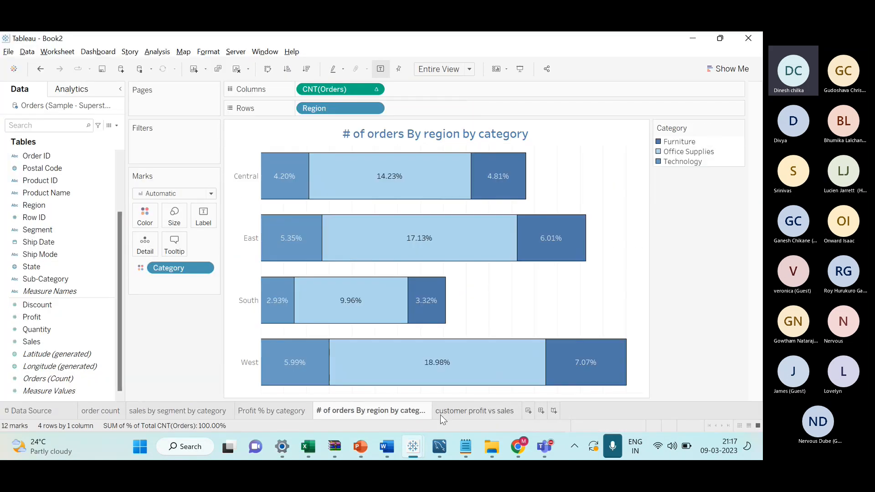
click(474, 412)
key(alt+Tab)
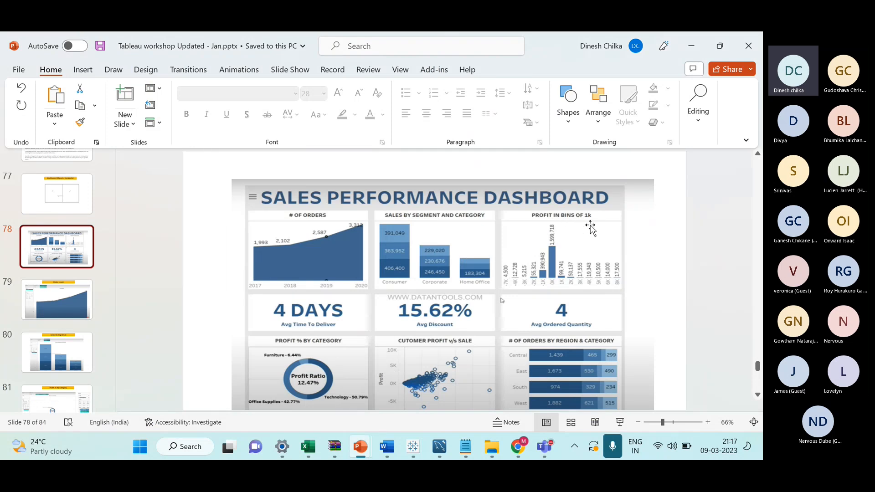
key(alt)
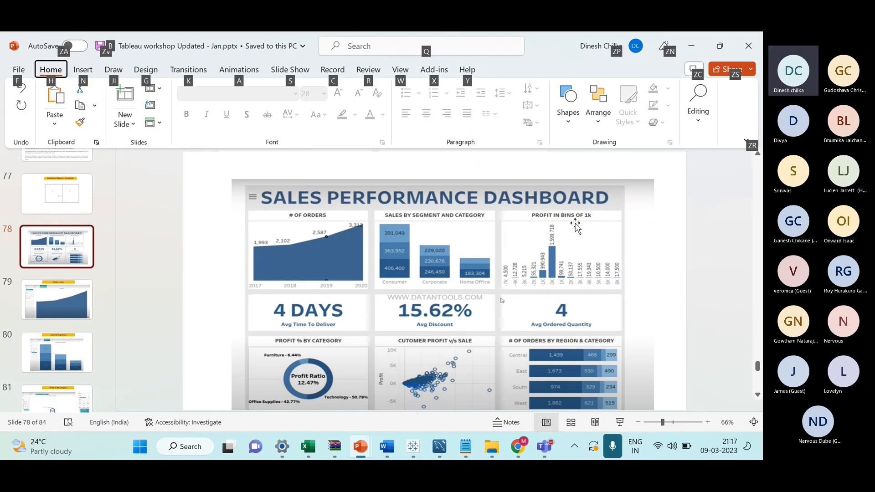
key(alt+Tab)
Add a new worksheet in Tableau and rename it Profit in Bins 1k
click(529, 412)
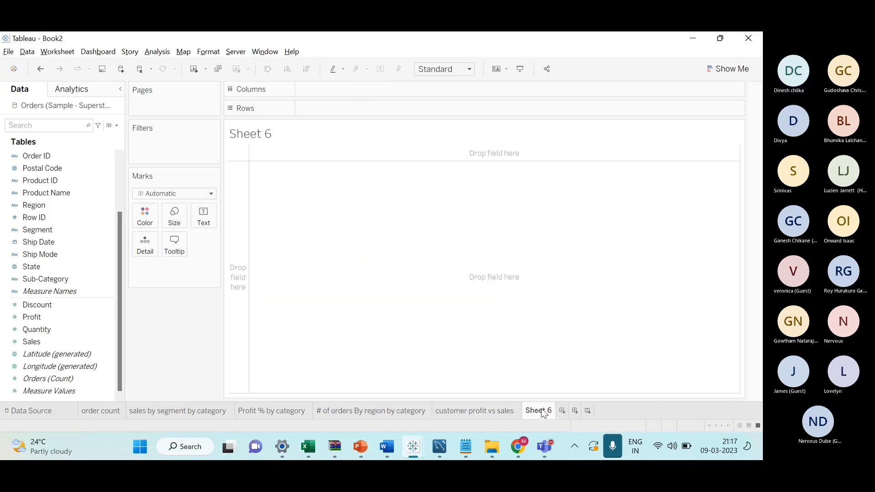
right_click(542, 413)
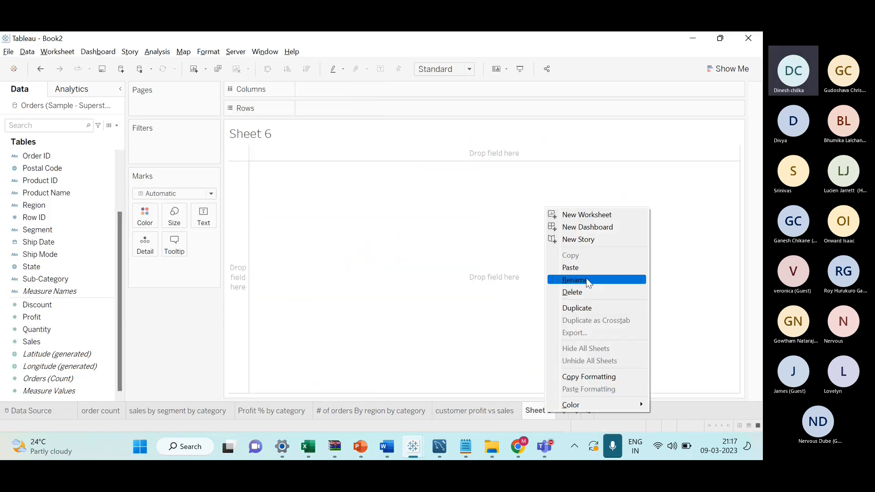
click(587, 283)
key(BackSpace)
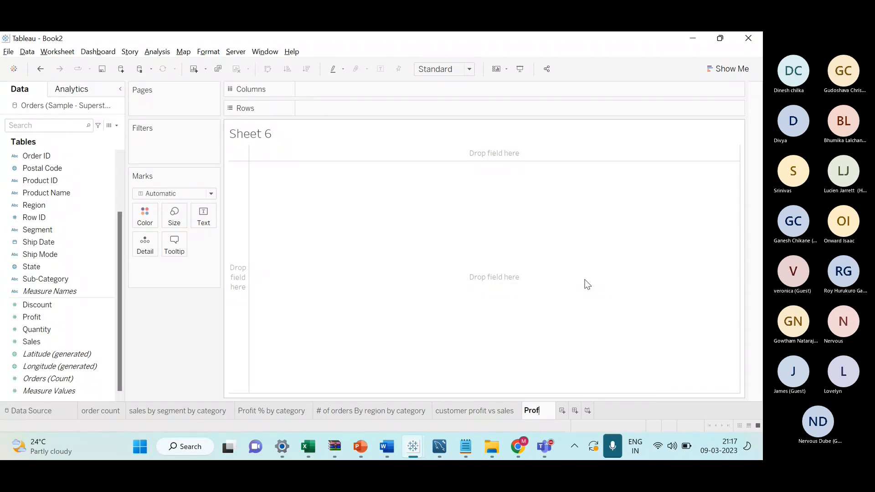
text(Profit in Bin)
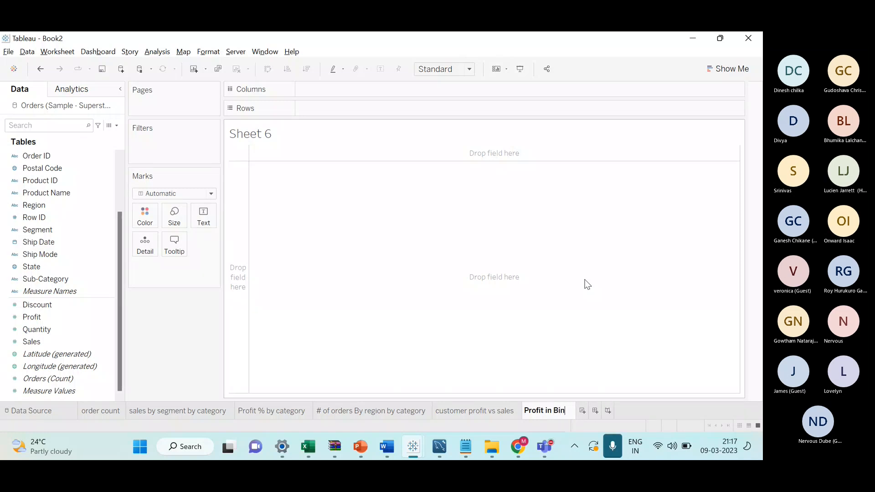
text(s 1k)
Check the chart title on the dashboard slide and correct the worksheet name to Profit in Bins of 1k
key(alt+Tab)
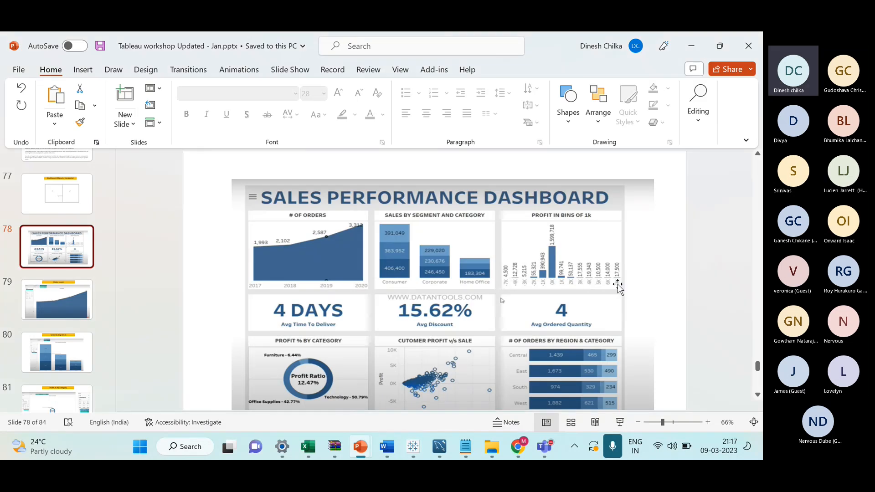
key(alt+Tab)
right_click(571, 410)
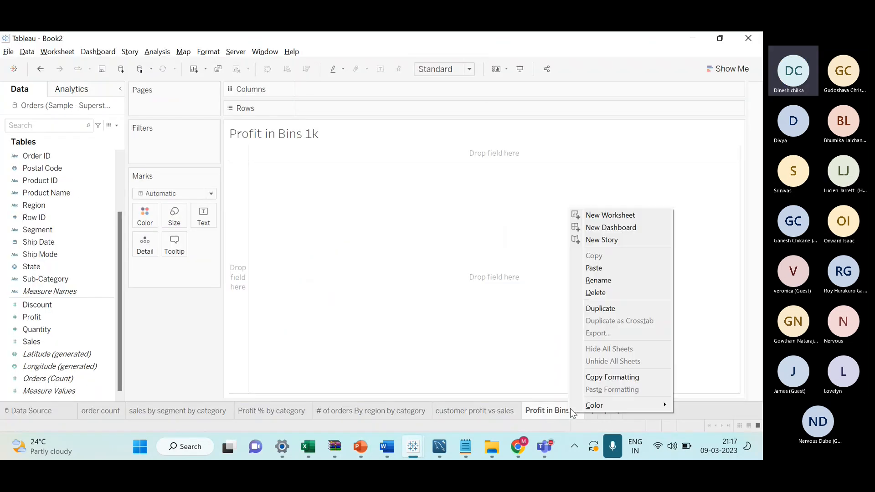
click(610, 281)
text(of)
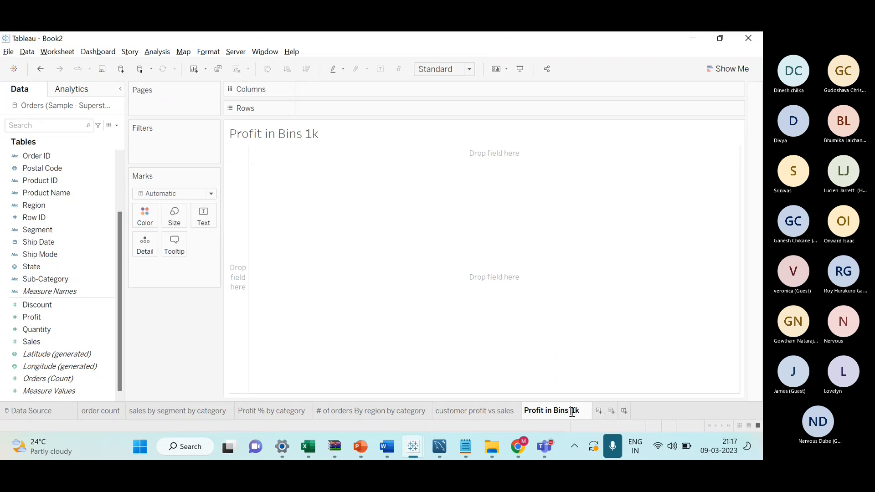
key(Return)
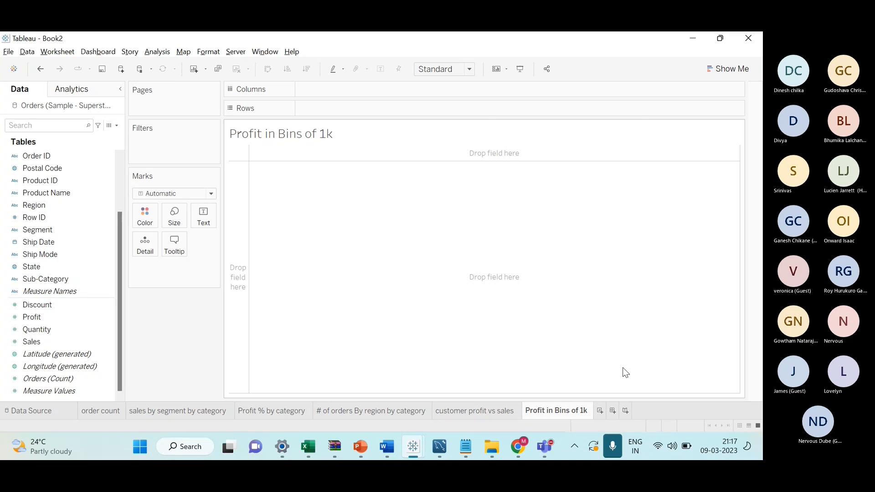
Check the profit bins chart on the dashboard slide and place Profit on the rows of the Profit in Bins of 1k worksheet
key(alt+Tab)
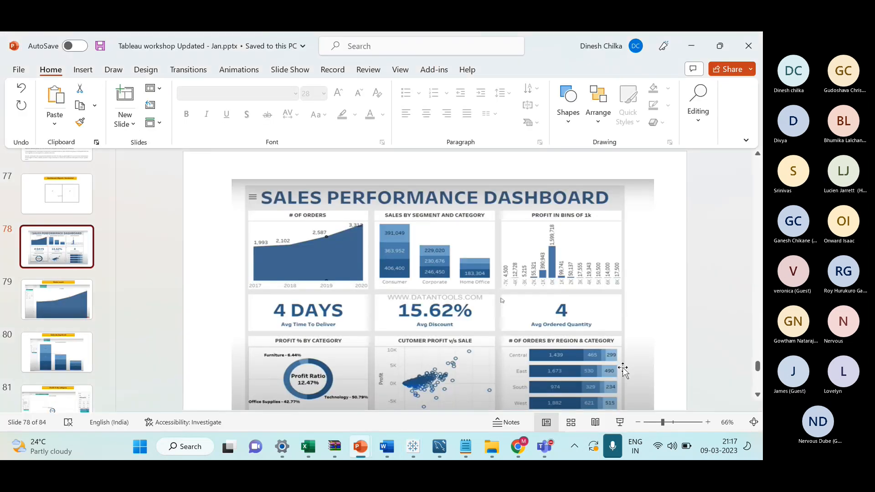
key(alt+Tab)
key(alt+Tab)
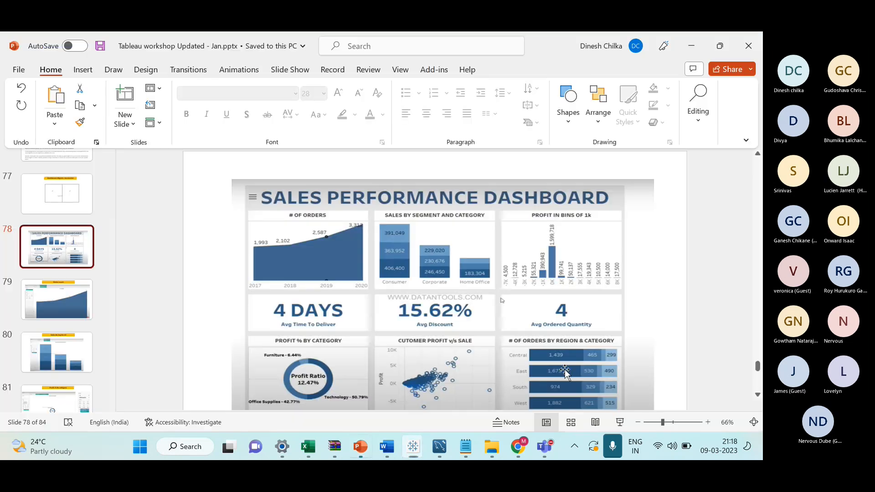
key(alt+Tab)
scroll(65, 328, up, 1)
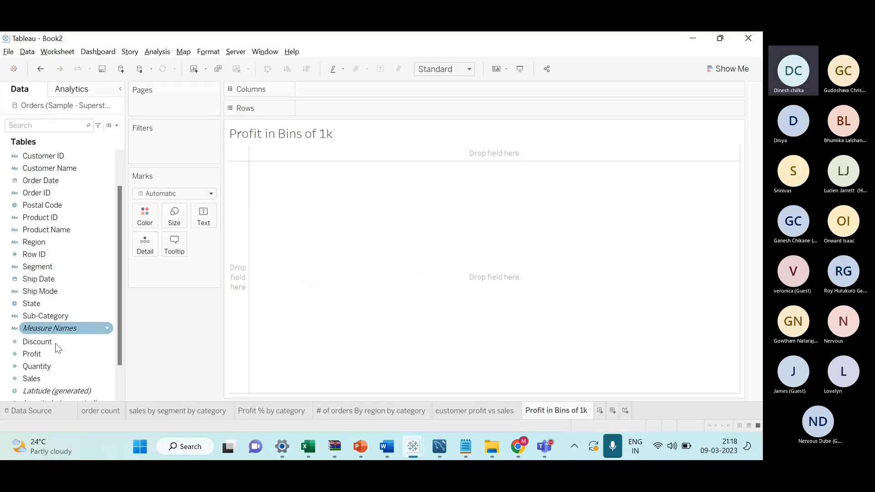
scroll(53, 344, down, 1)
scroll(57, 291, up, 1)
scroll(52, 273, up, 1)
scroll(37, 292, down, 1)
scroll(36, 292, down, 1)
mouse_move(47, 317)
mouse_down()
mouse_move(346, 162)
mouse_move(369, 111)
mouse_up()
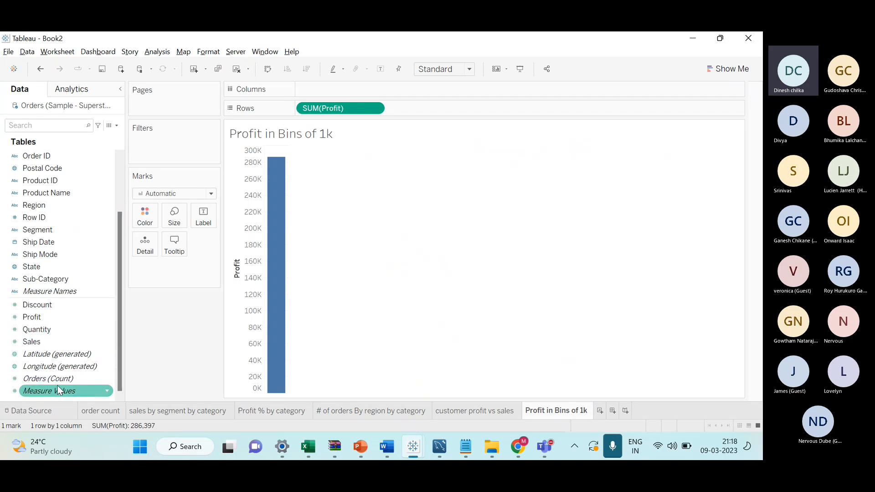
Try the count of Orders on columns against Profit, remove it, and return to the dashboard slide
drag(50, 379, 346, 88)
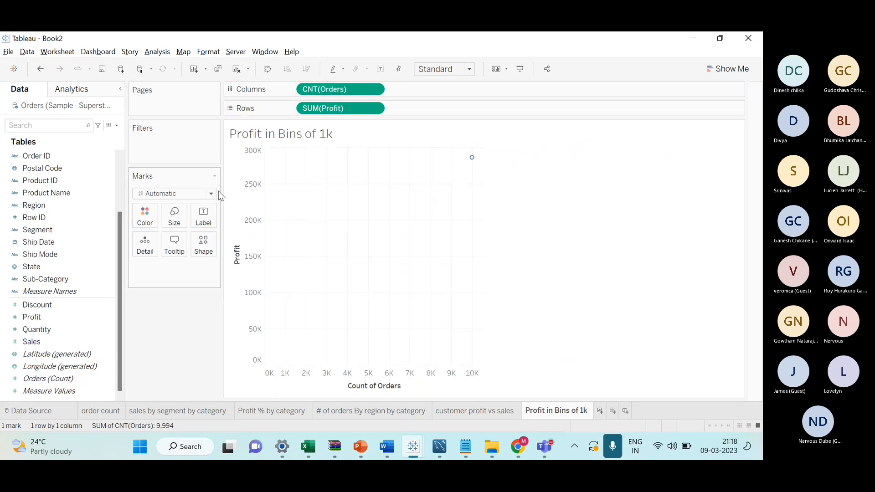
drag(339, 89, 157, 327)
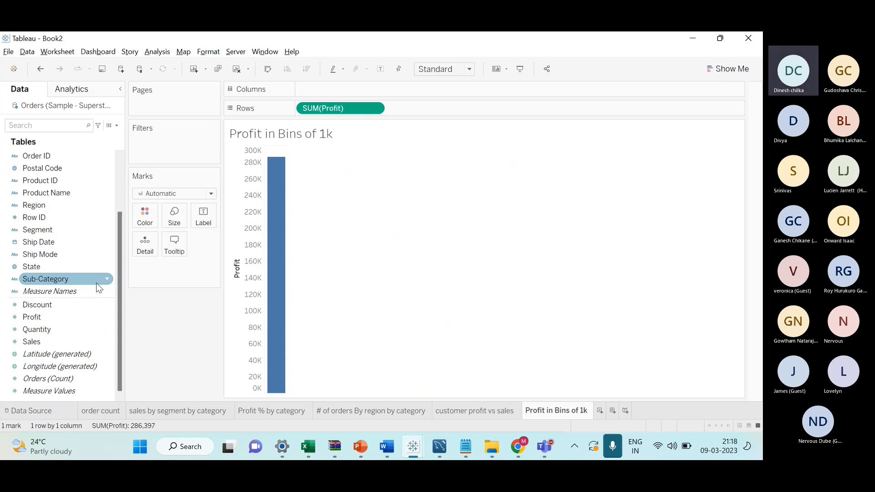
drag(94, 279, 212, 306)
key(alt+Tab)
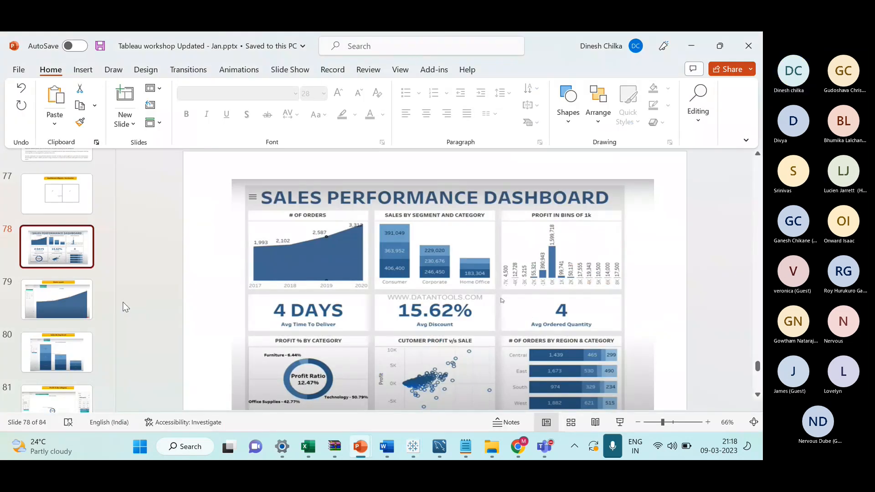
Look through the chart slides that follow the dashboard slide for the profit bins chart and switch back to Tableau
scroll(96, 323, down, 5)
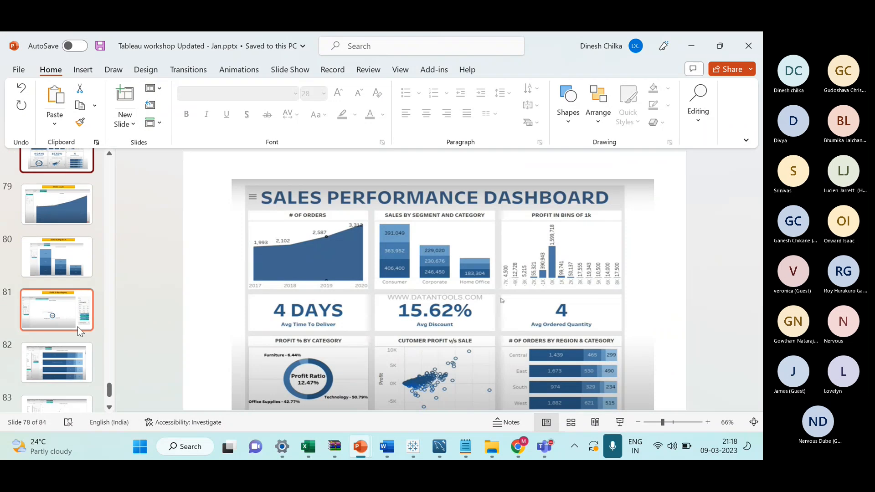
scroll(78, 325, down, 1)
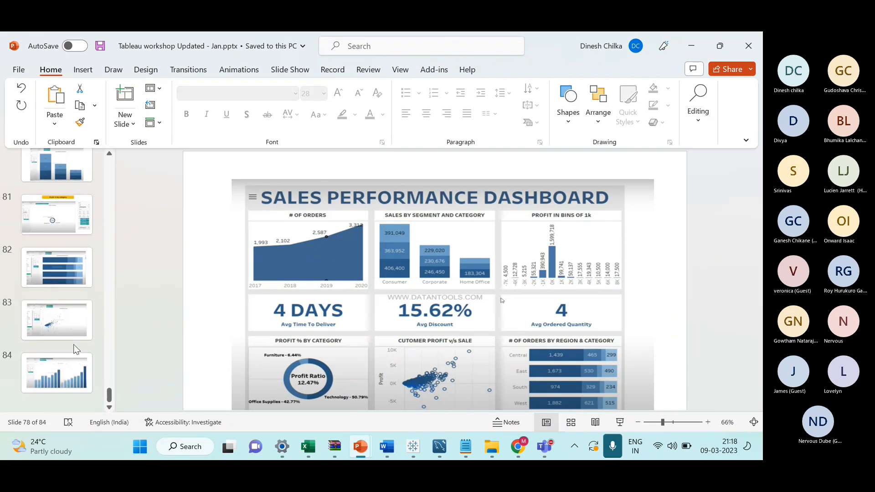
key(alt+Tab)
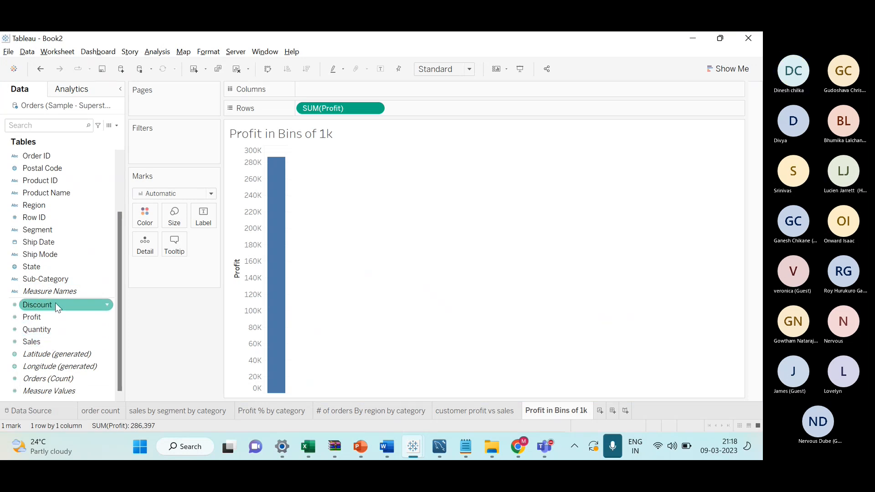
Try Category on the columns against Profit and clear both fields from the Profit in Bins of 1k worksheet
drag(53, 286, 209, 280)
scroll(45, 300, up, 3)
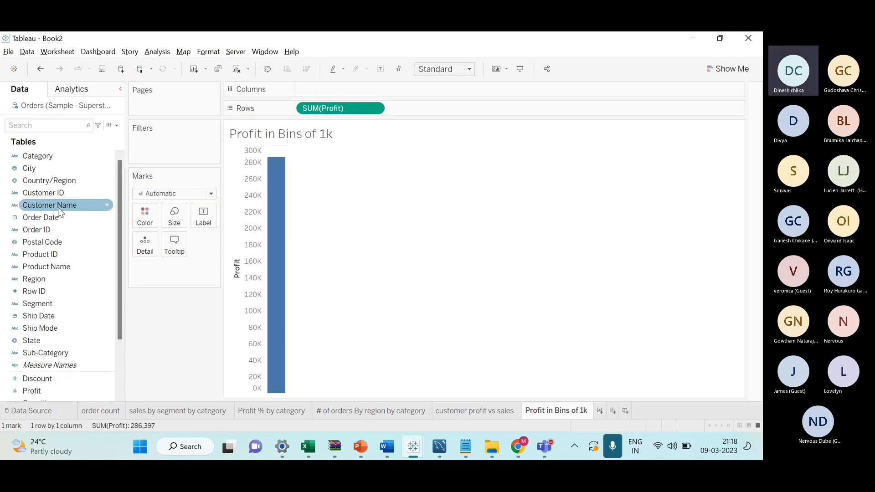
drag(49, 152, 340, 89)
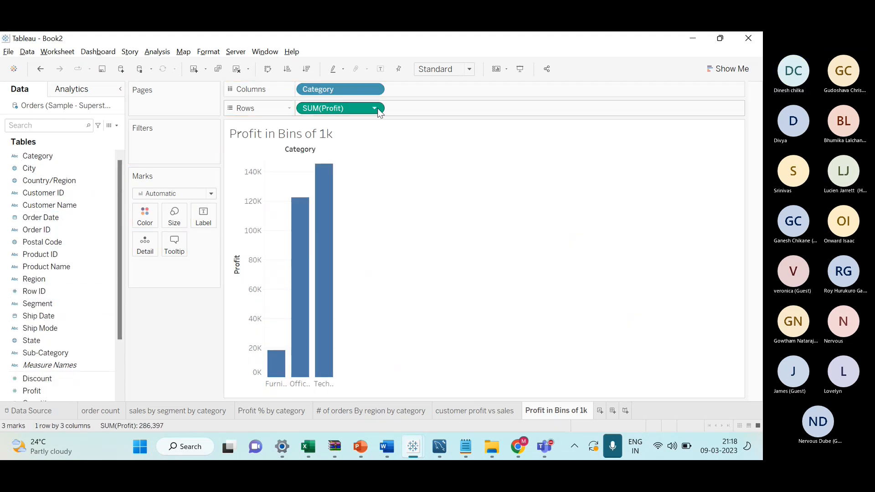
click(374, 108)
click(238, 310)
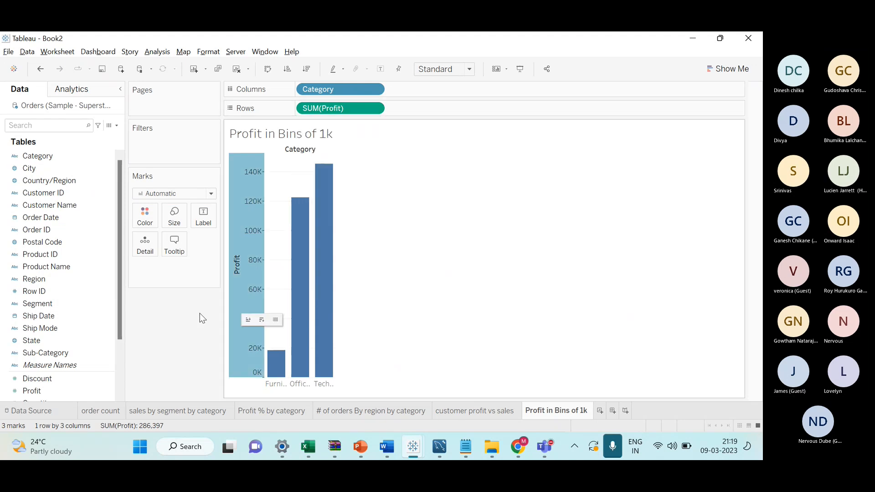
drag(343, 93, 303, 182)
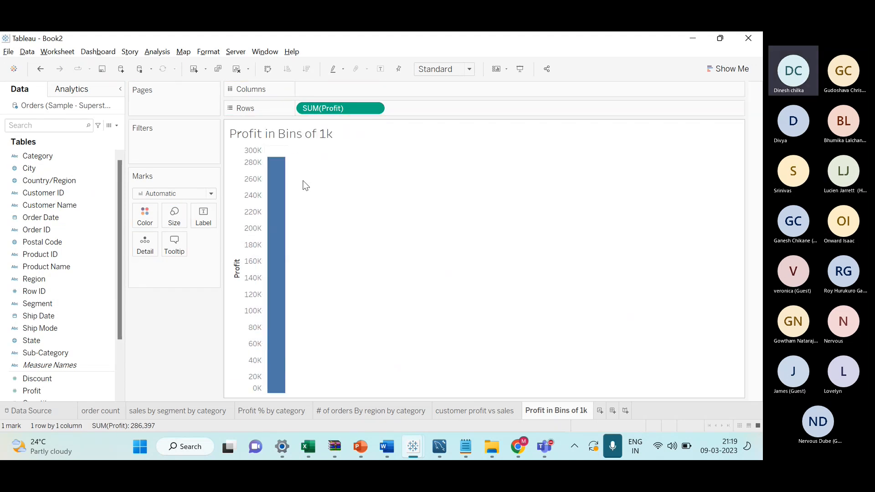
drag(337, 108, 119, 360)
scroll(58, 313, down, 2)
right_click(109, 320)
mouse_move(163, 176)
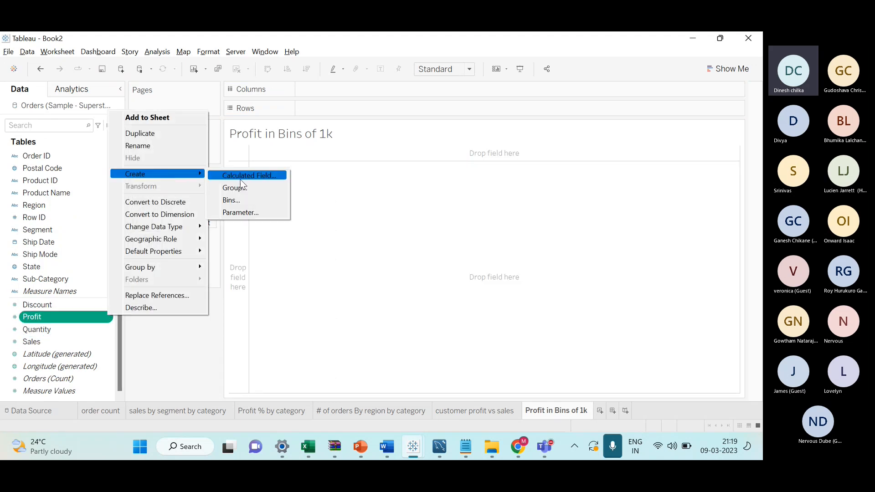
click(252, 190)
click(487, 104)
Start creating bins from the Profit field
right_click(103, 315)
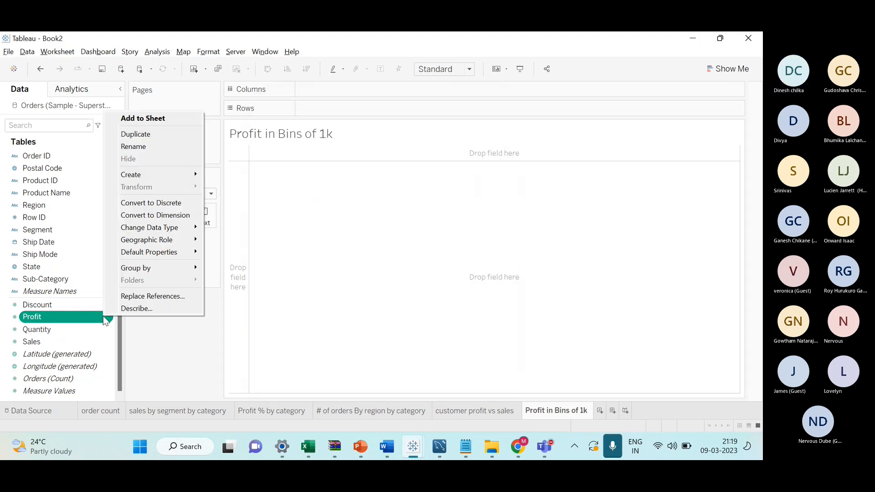
mouse_move(150, 175)
click(246, 200)
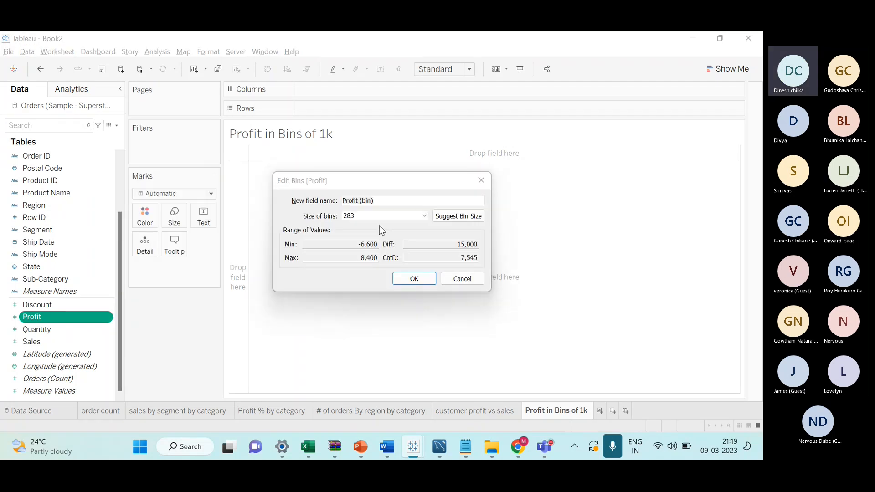
Check the reference dashboard in PowerPoint, then return to Tableau and create the Profit (bin) field with a bin size of 1K
key(alt+Tab)
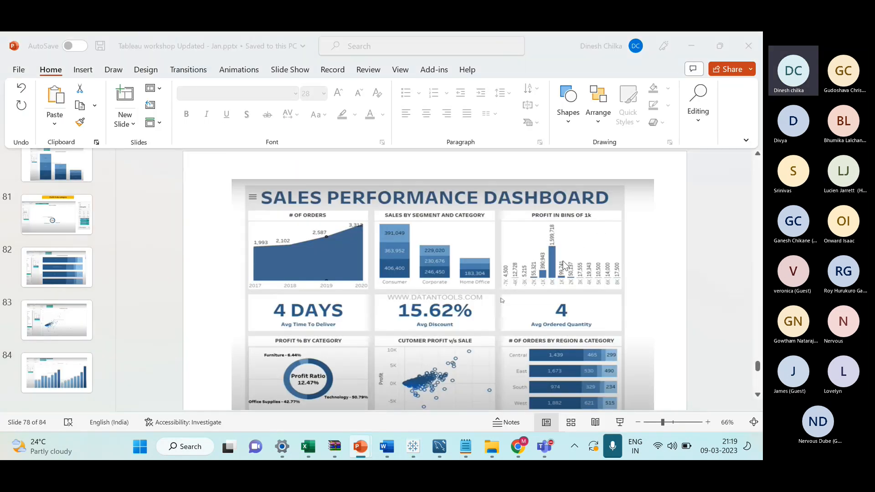
key(alt+Tab)
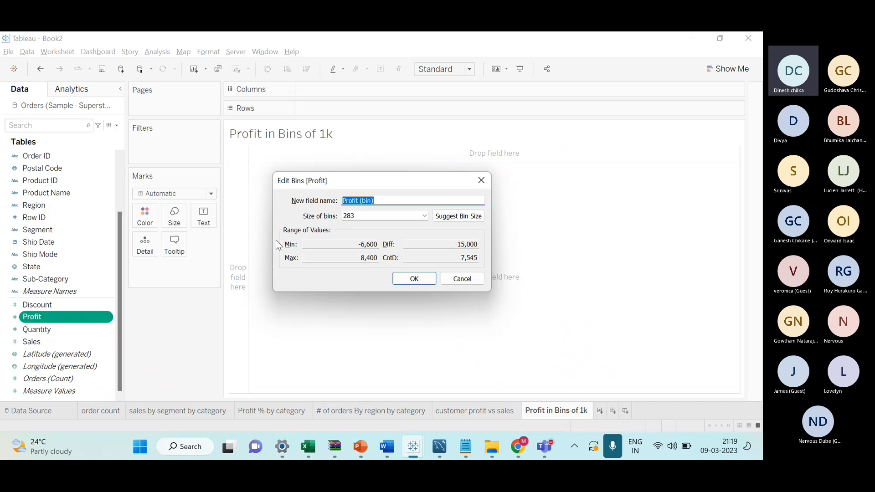
key(alt+Tab)
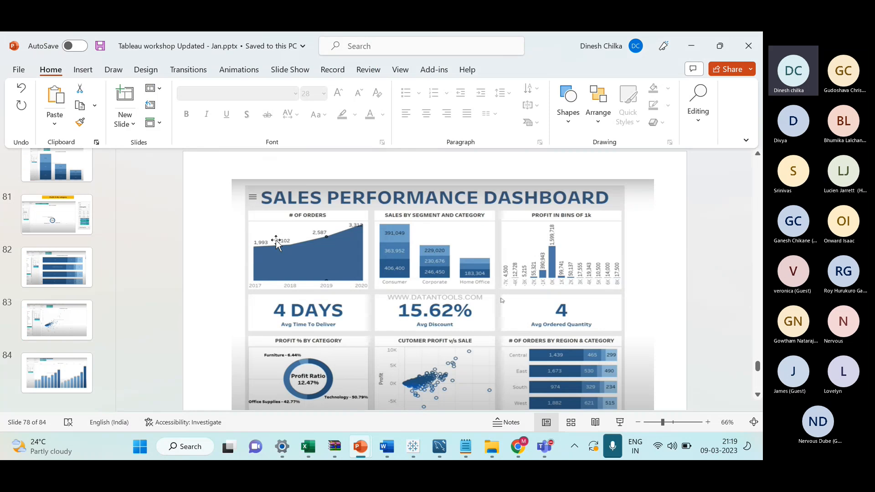
key(alt+Tab)
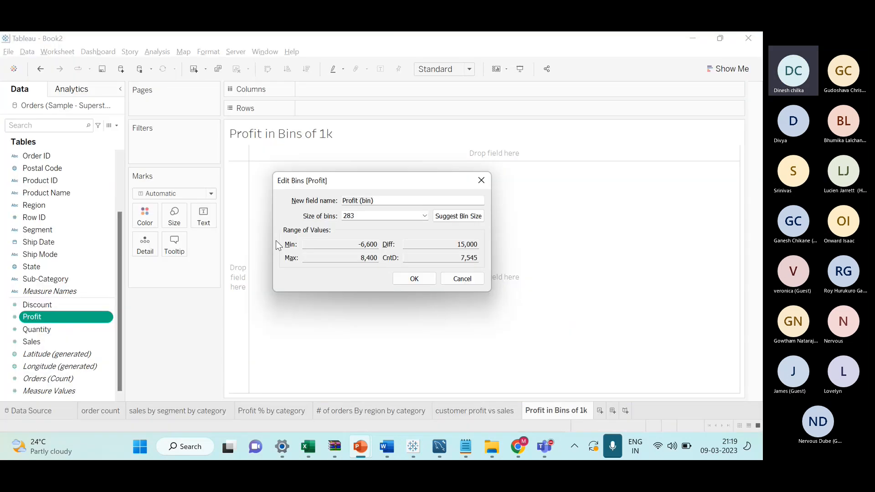
key(Tab)
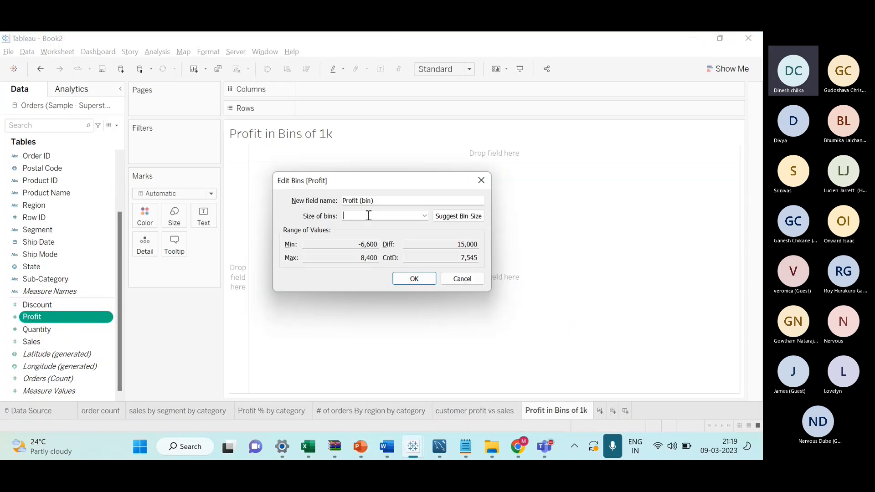
click(408, 285)
Plot the count of Orders by Profit (bin) and swap the axes so the bins run along the columns
drag(107, 204, 362, 113)
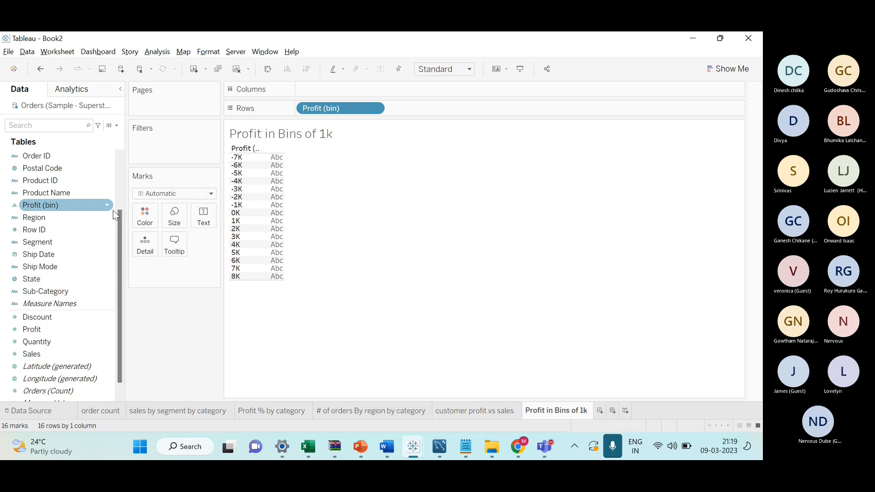
scroll(82, 297, down, 1)
drag(55, 379, 361, 91)
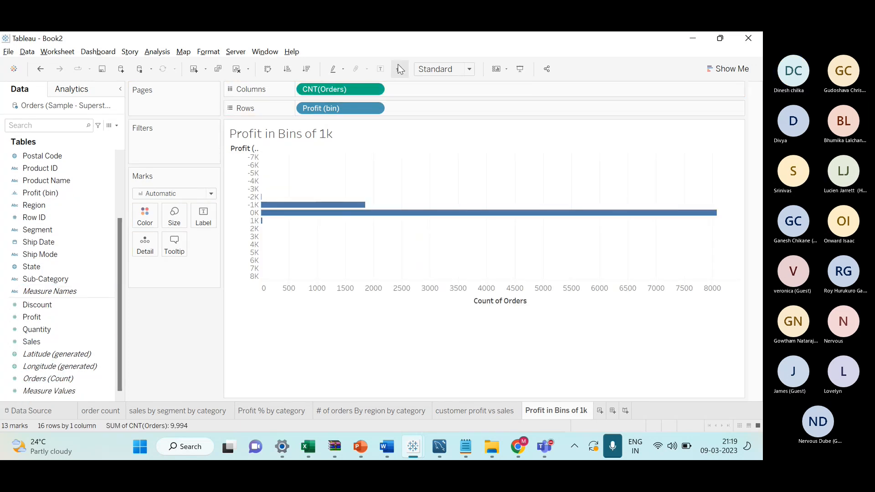
click(270, 71)
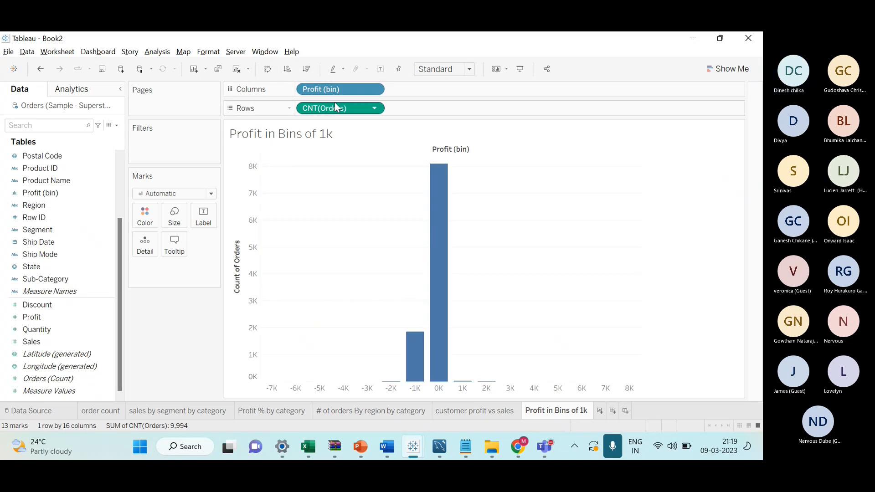
Compare the chart with the PowerPoint reference dashboard and clear Profit (bin) and the Orders count from the view
drag(339, 89, 450, 107)
drag(355, 110, 363, 87)
key(alt+Tab)
key(alt+Tab)
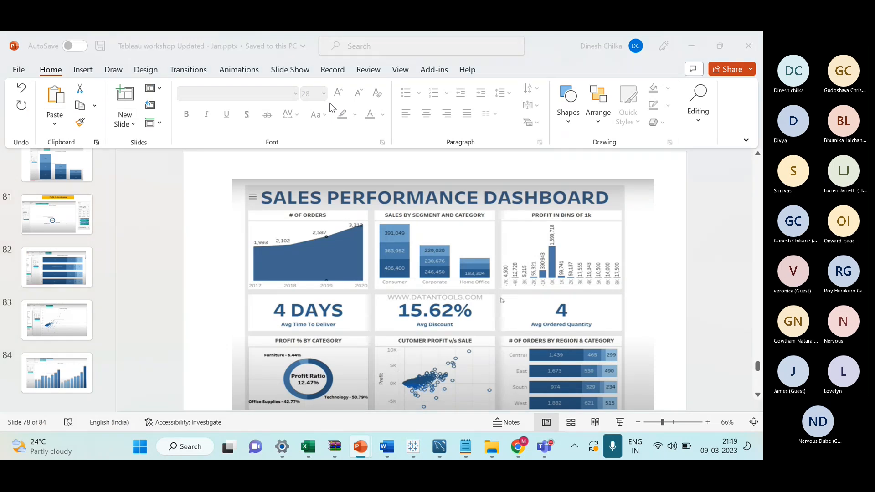
drag(145, 292, 144, 292)
scroll(84, 235, up, 3)
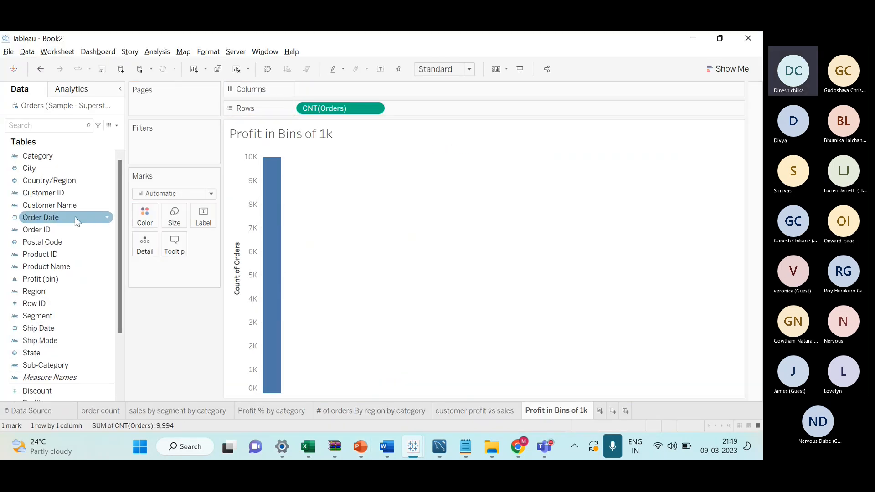
scroll(69, 202, down, 3)
drag(332, 115, 57, 244)
Lay out the view with Sub-Category on columns and Profit (bin) on rows
scroll(56, 239, up, 2)
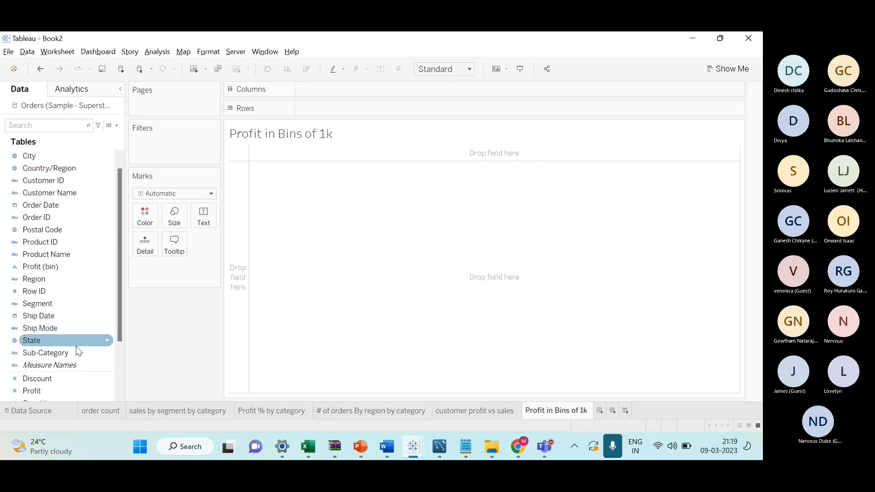
drag(83, 364, 355, 84)
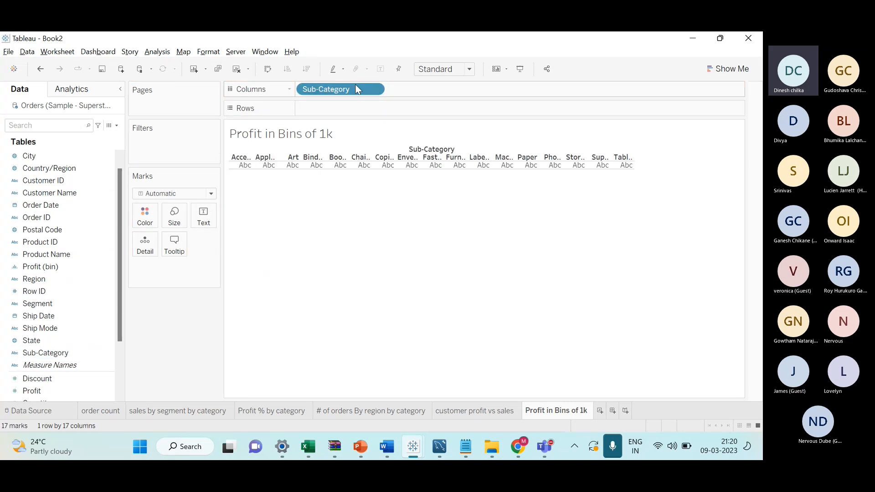
scroll(85, 244, down, 2)
scroll(53, 215, up, 1)
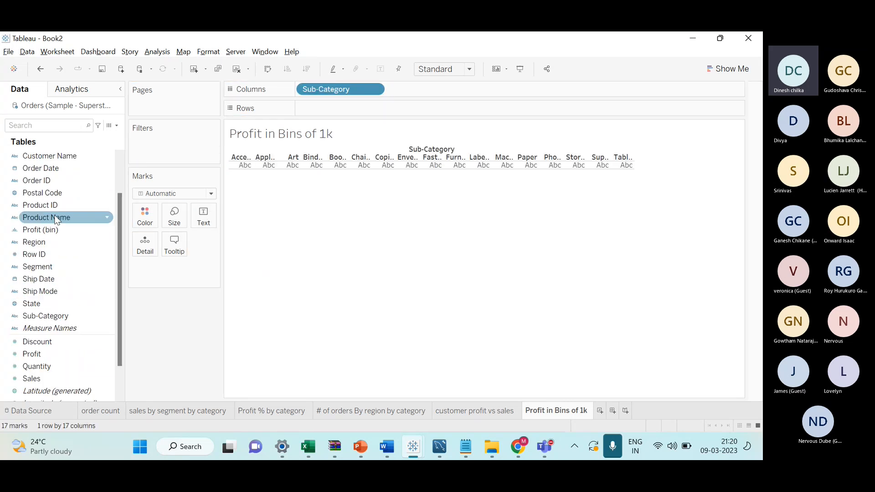
drag(63, 232, 349, 109)
Set the mark type to Bar and remove Sub-Category from the columns
click(204, 195)
click(198, 217)
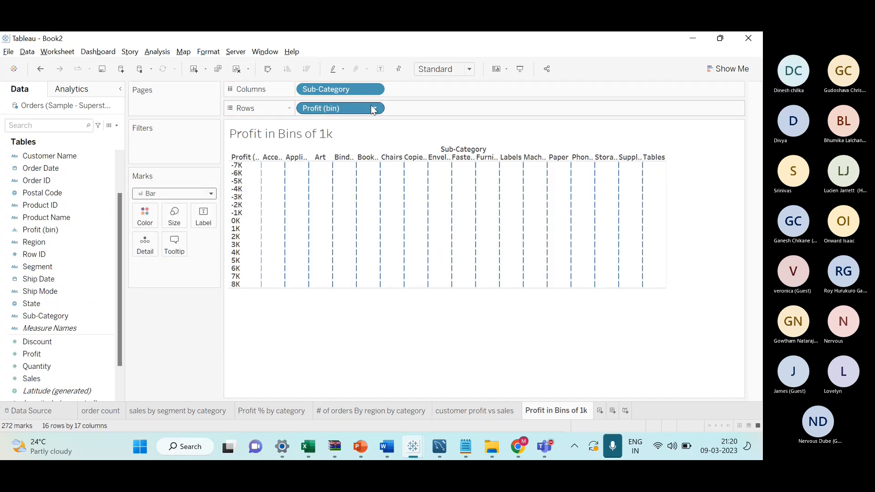
drag(354, 99, 219, 316)
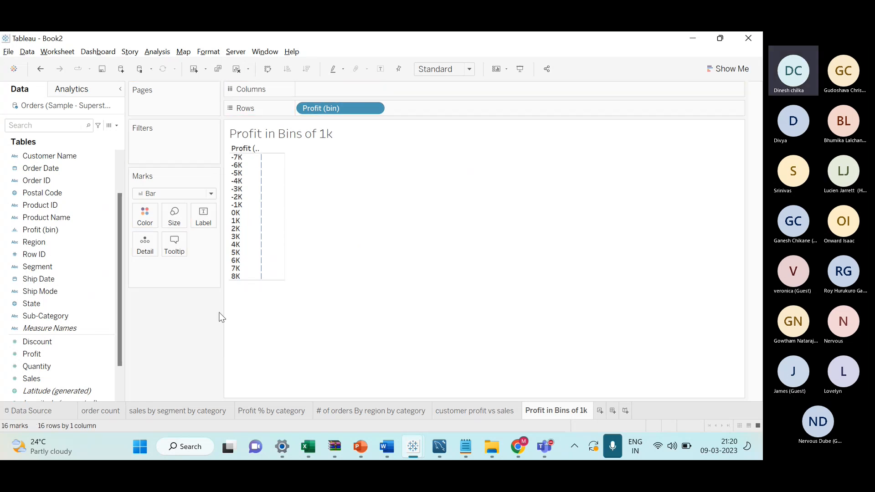
Plot the sum of Profit against Profit (bin) as vertical bars and show the mark labels
scroll(78, 340, down, 2)
drag(63, 338, 344, 80)
click(36, 330)
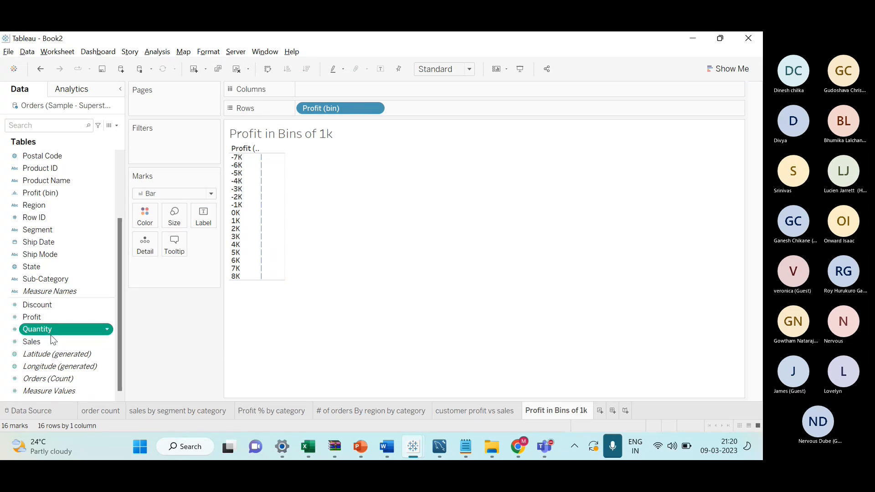
click(47, 319)
mouse_move(48, 317)
mouse_down()
mouse_move(319, 108)
mouse_move(319, 90)
mouse_up()
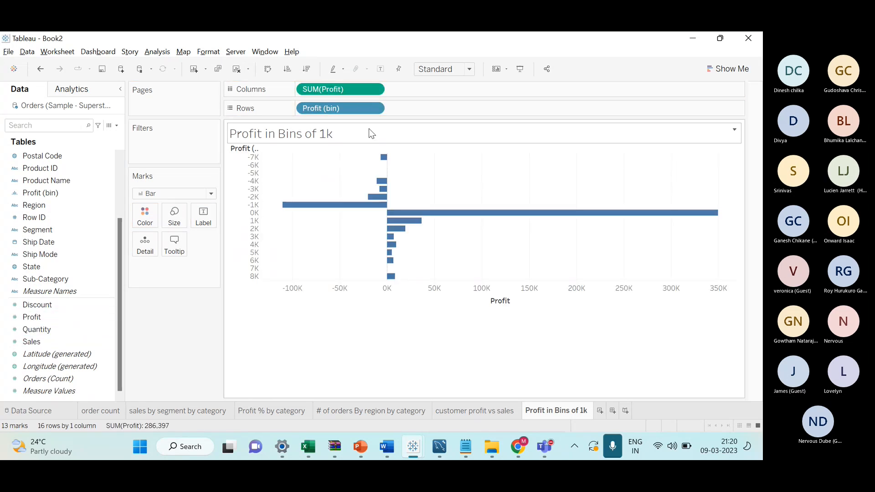
click(269, 69)
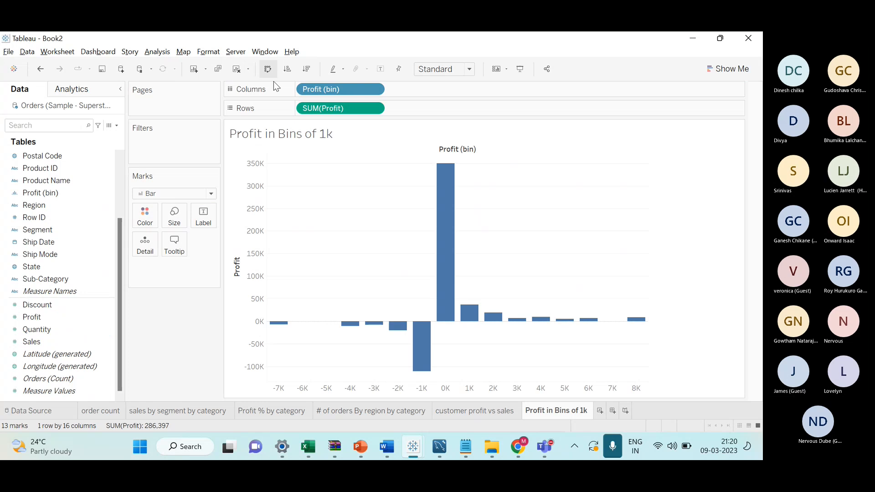
click(381, 70)
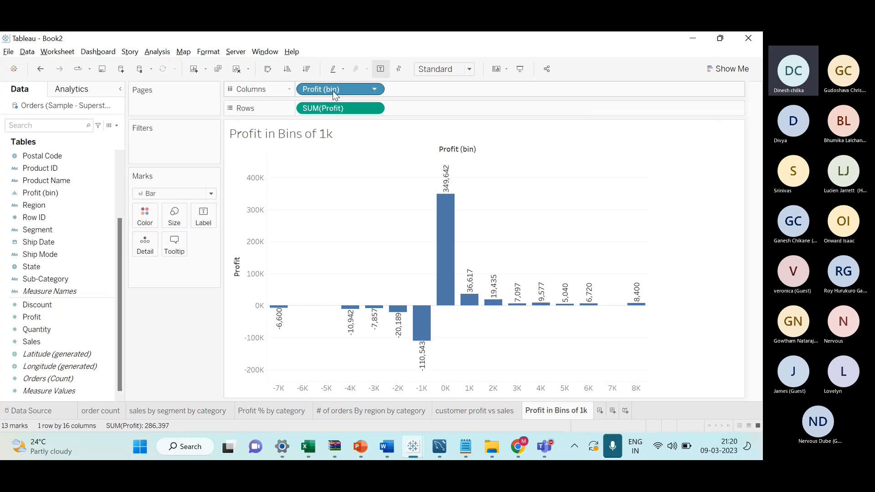
Replace the sum of Profit with the count of Orders, keeping the Profit bins along the columns
drag(331, 88, 335, 110)
drag(401, 110, 154, 341)
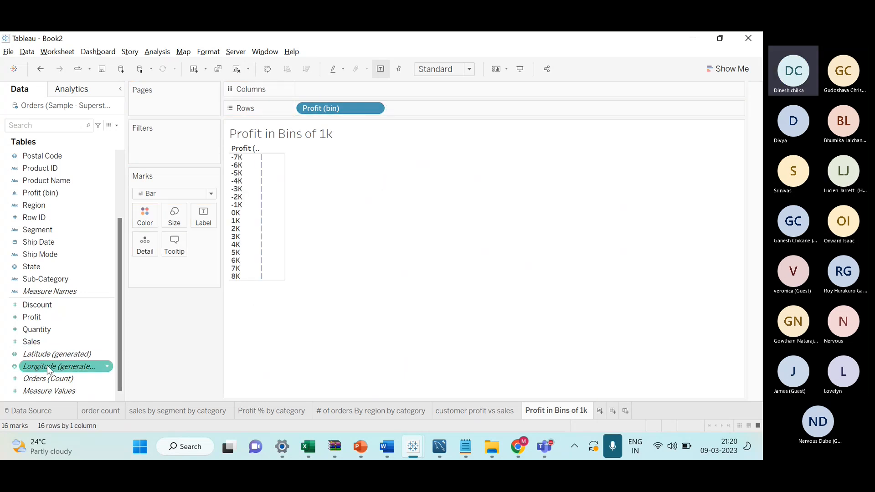
drag(48, 378, 358, 83)
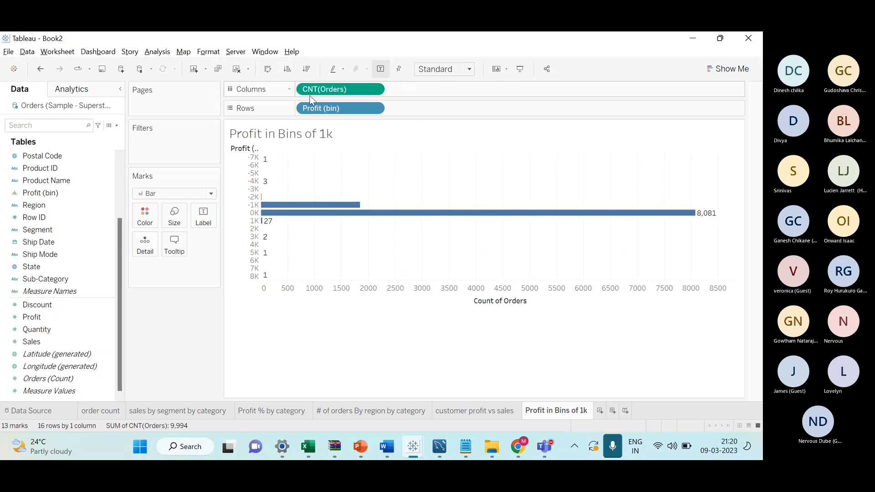
click(266, 71)
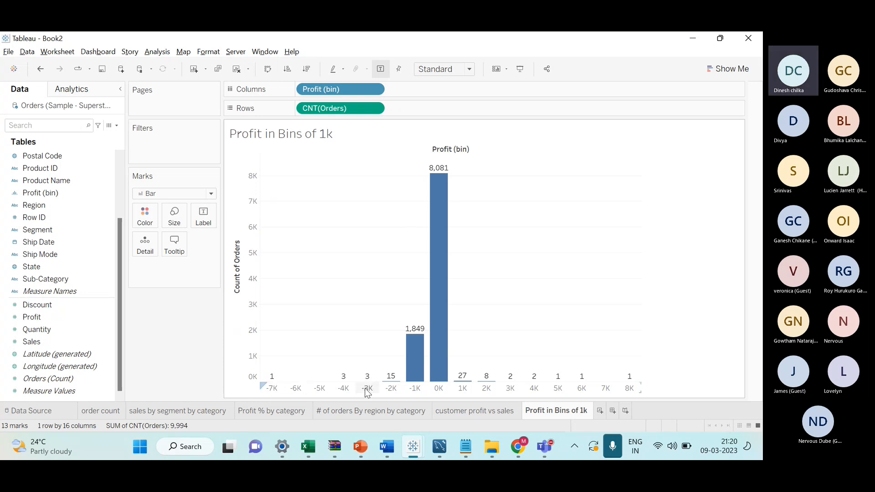
right_click(392, 388)
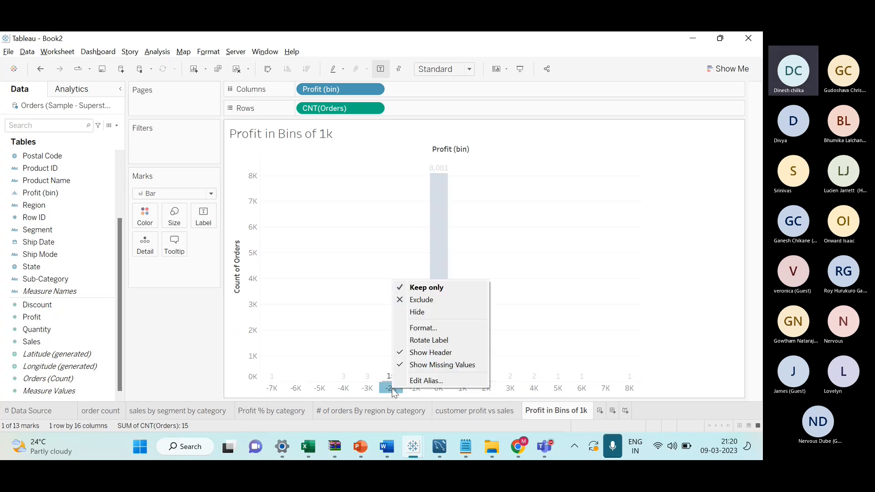
click(426, 380)
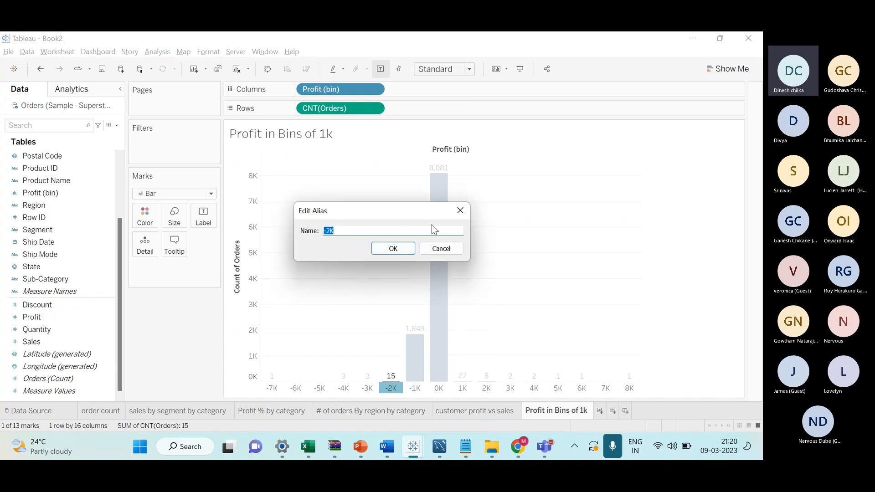
click(461, 210)
click(477, 348)
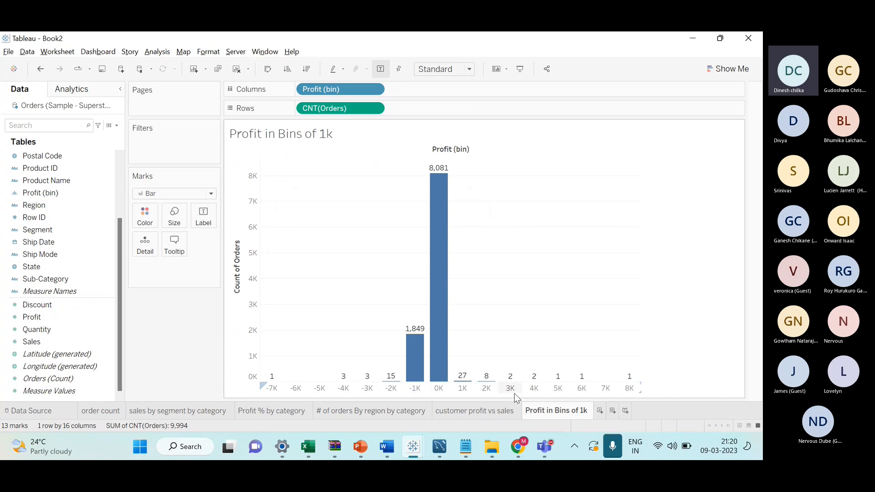
Change the alias of the 0K profit bin to 0K-1k
click(440, 390)
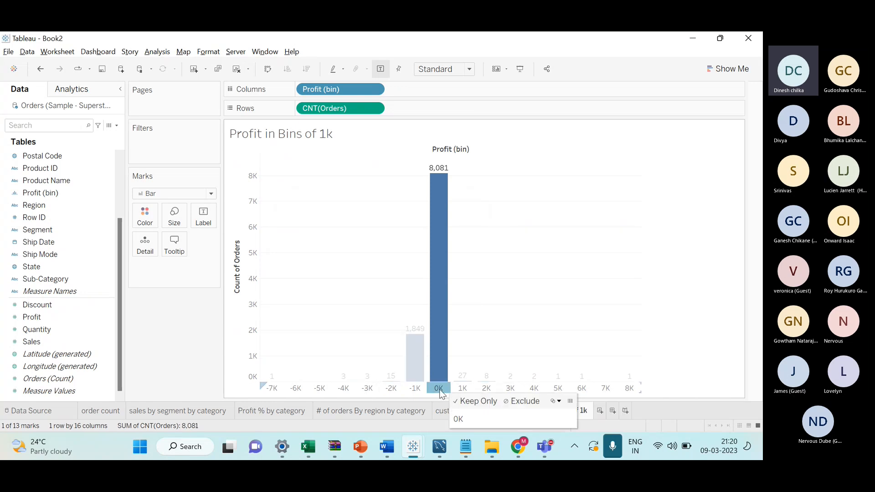
right_click(439, 389)
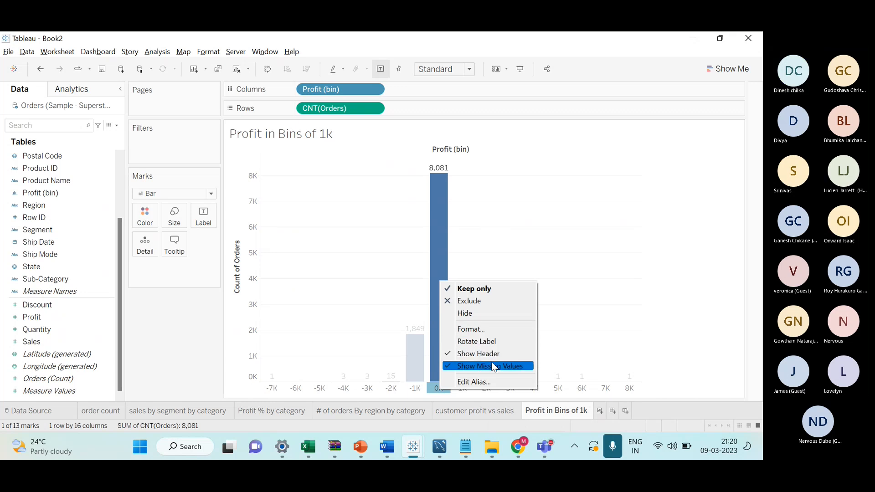
click(474, 381)
click(353, 230)
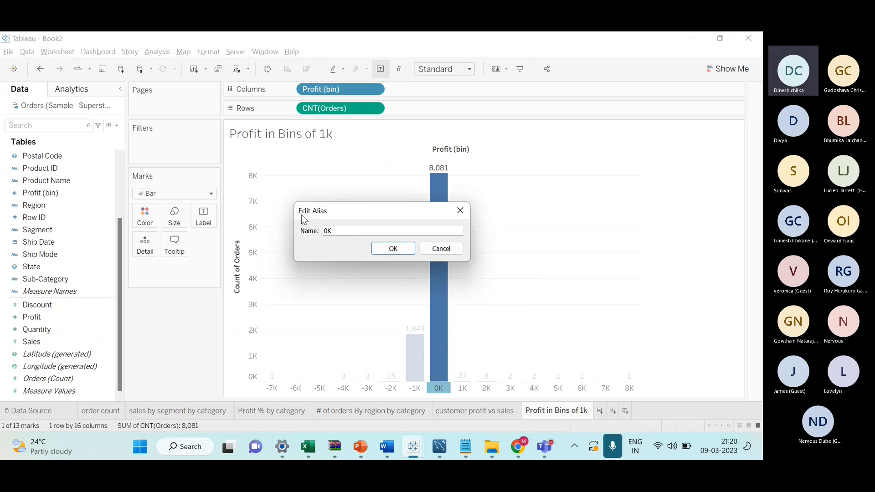
text(-1K)
click(390, 249)
click(555, 304)
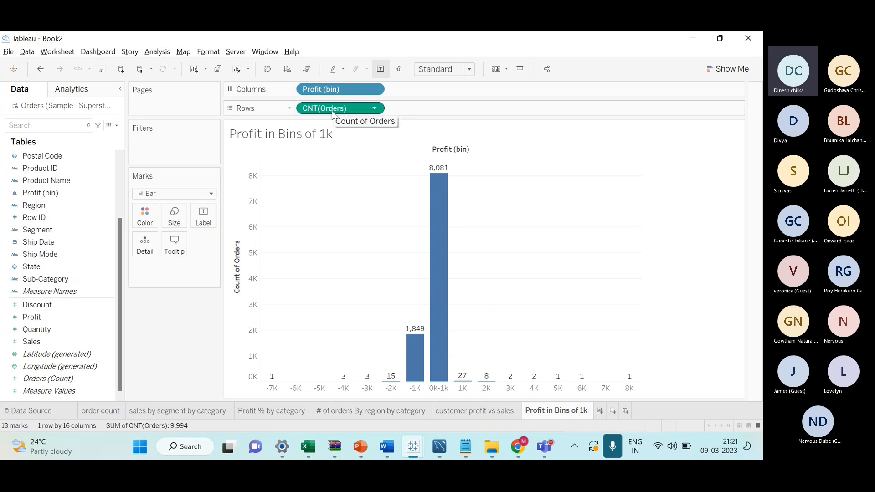
Replace the count of Orders on rows with the sum of Sales
drag(328, 107, 177, 354)
drag(46, 342, 351, 111)
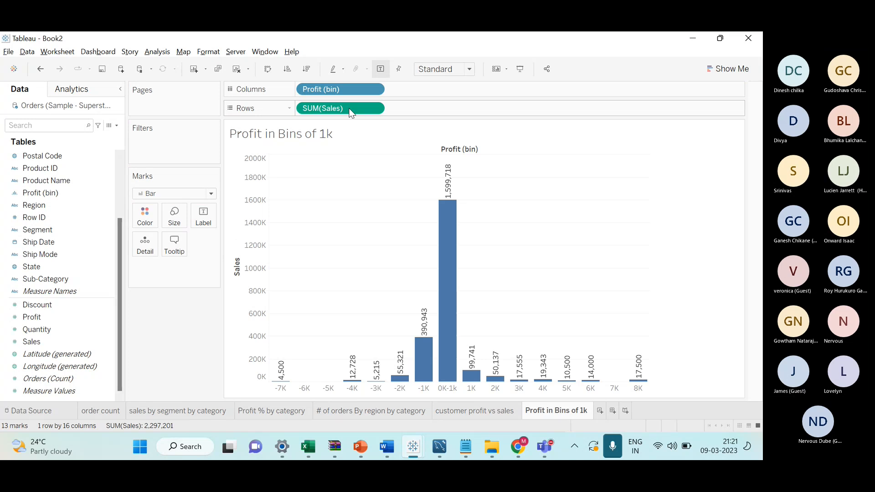
click(203, 216)
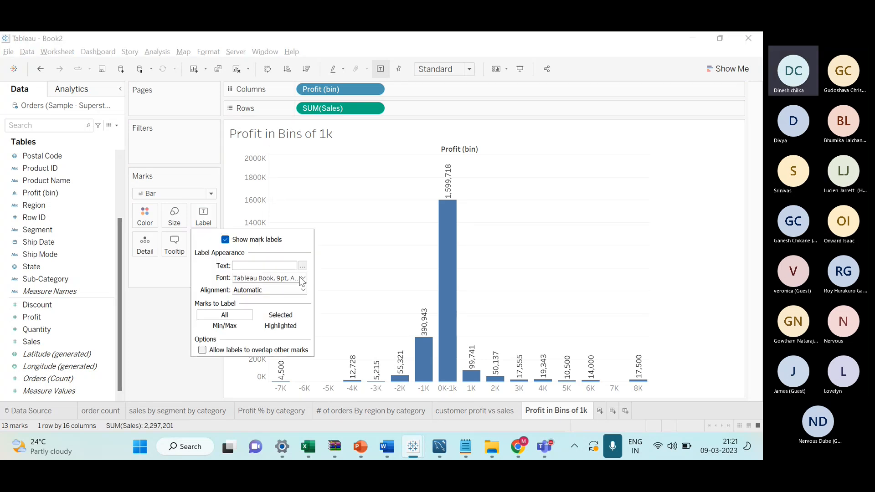
click(300, 278)
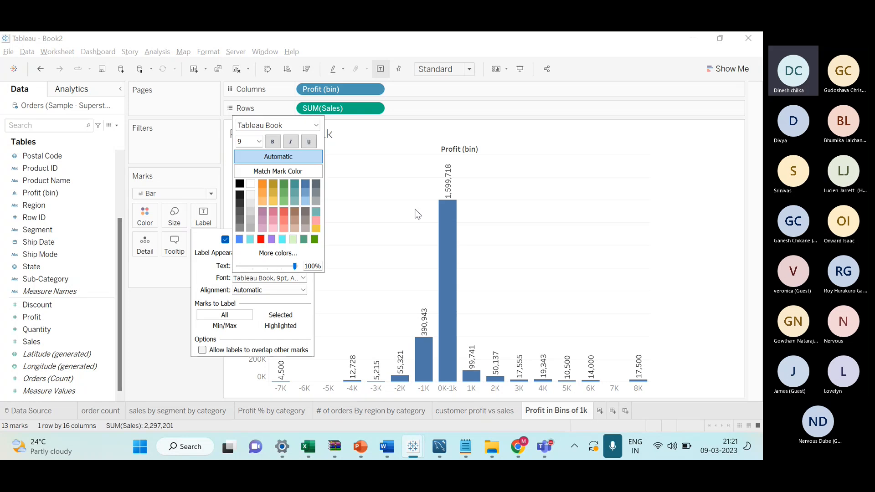
click(366, 239)
Set the text direction of the bar mark labels to horizontal in the label alignment options
click(203, 216)
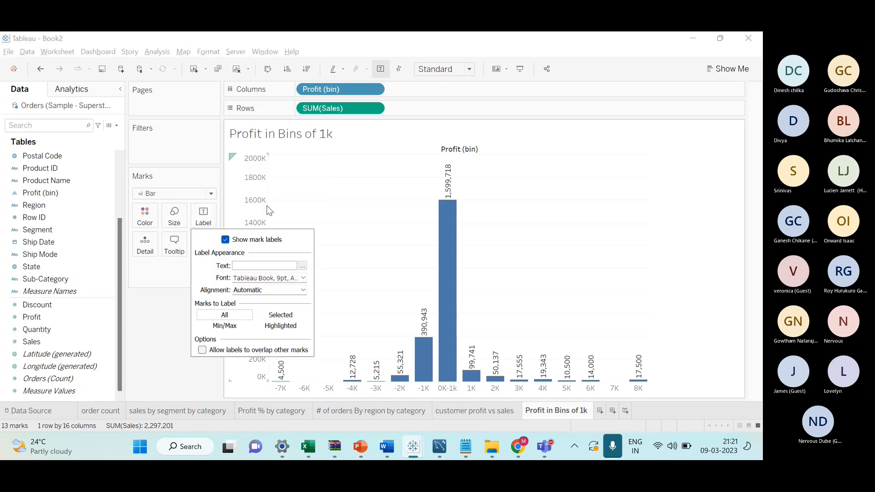
click(302, 278)
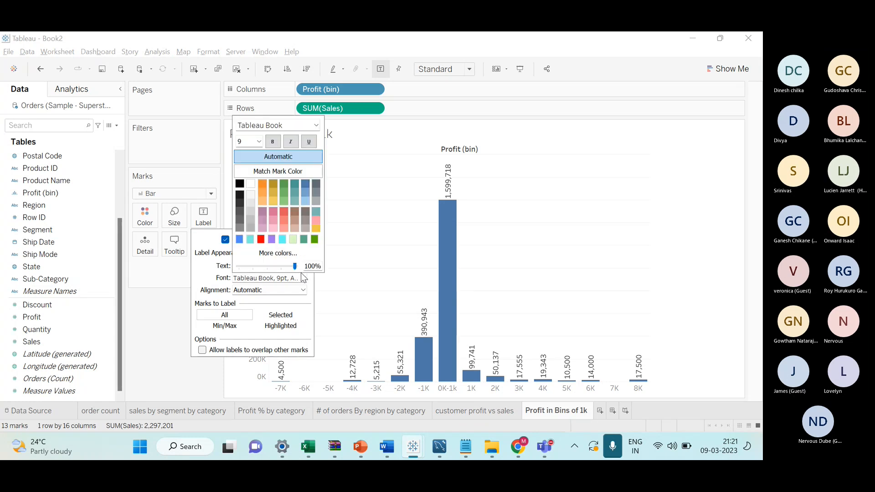
click(300, 277)
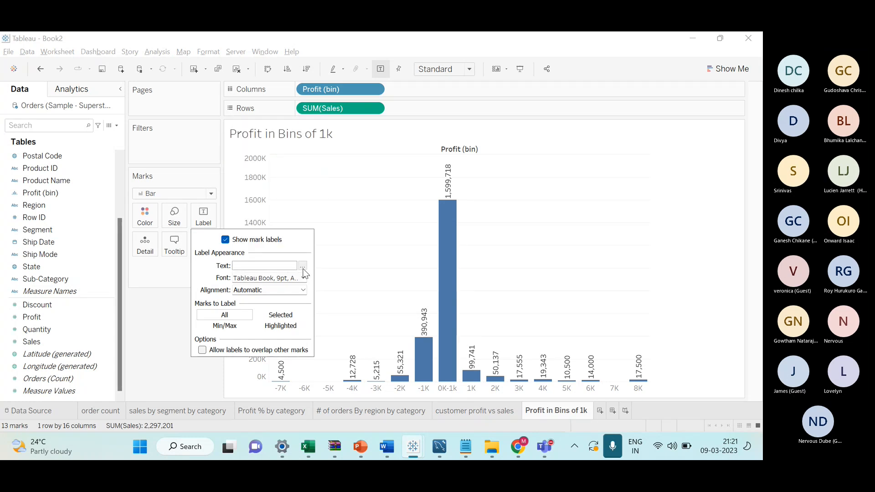
click(299, 288)
click(312, 330)
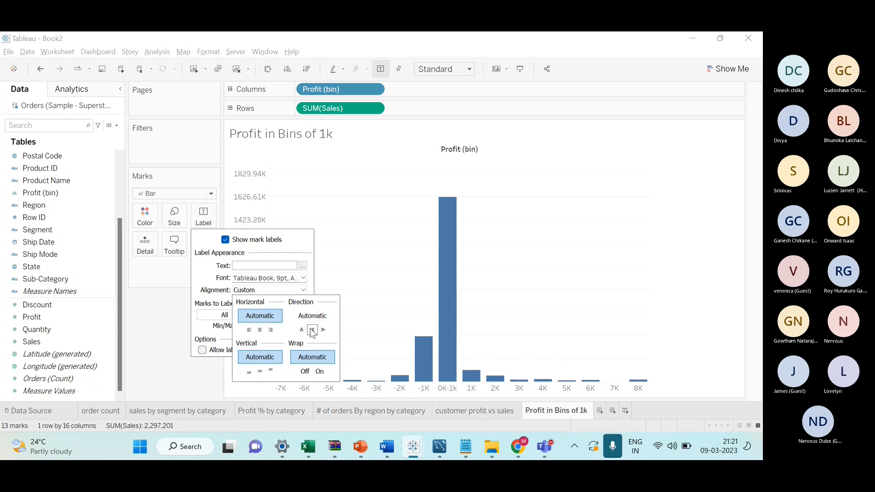
click(301, 331)
click(378, 267)
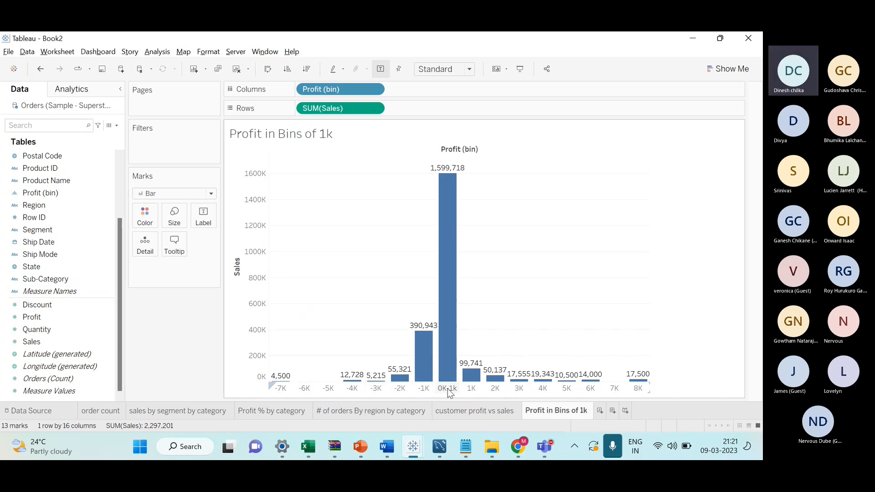
Change the alias of the 1K profit bin to 1K-2k
click(471, 388)
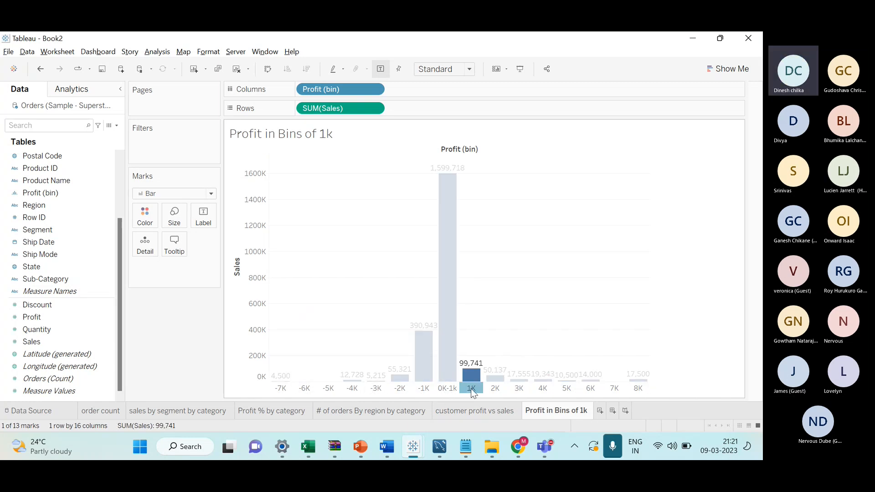
right_click(471, 388)
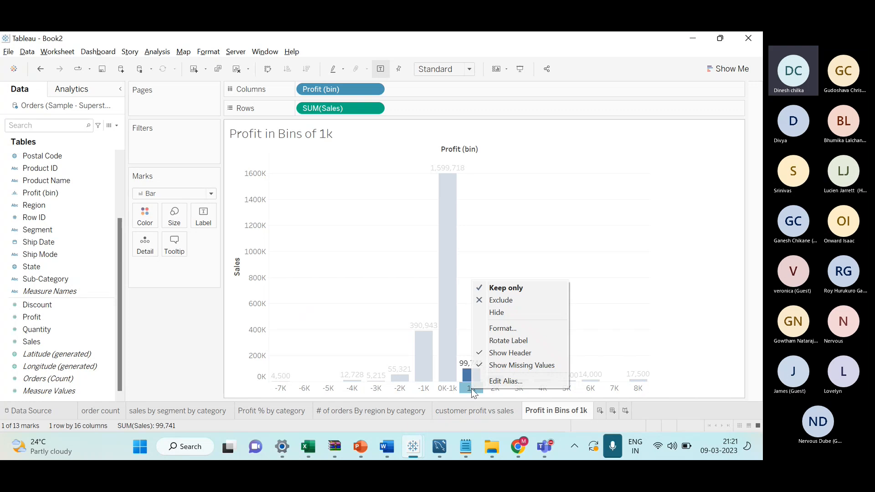
click(501, 380)
click(352, 230)
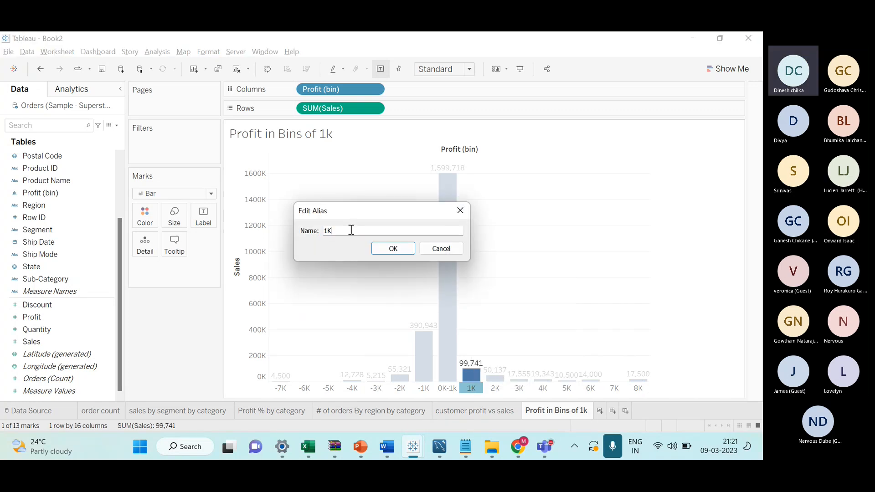
text(-2k)
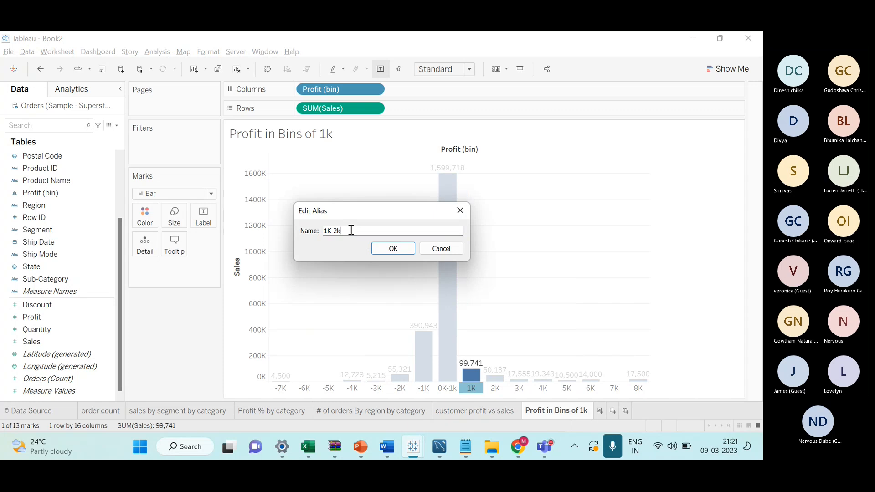
click(391, 246)
click(488, 308)
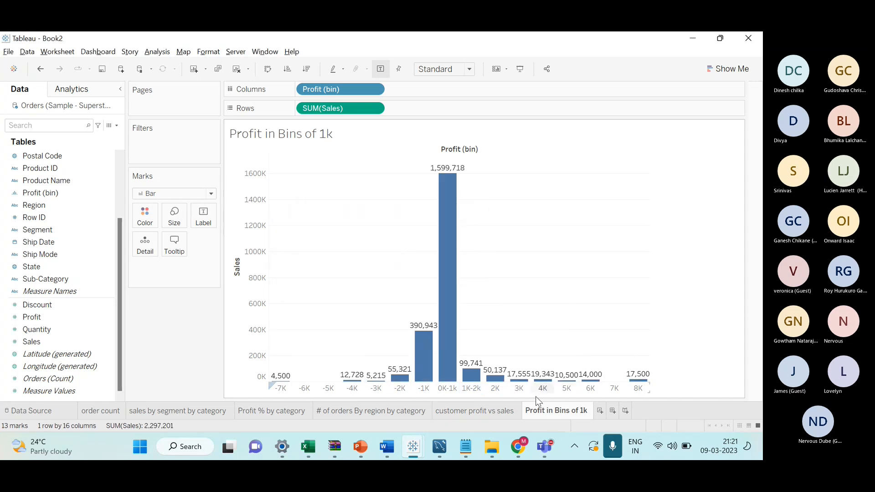
Change the alias of the 2K profit bin to 2K-4k
click(507, 387)
right_click(507, 388)
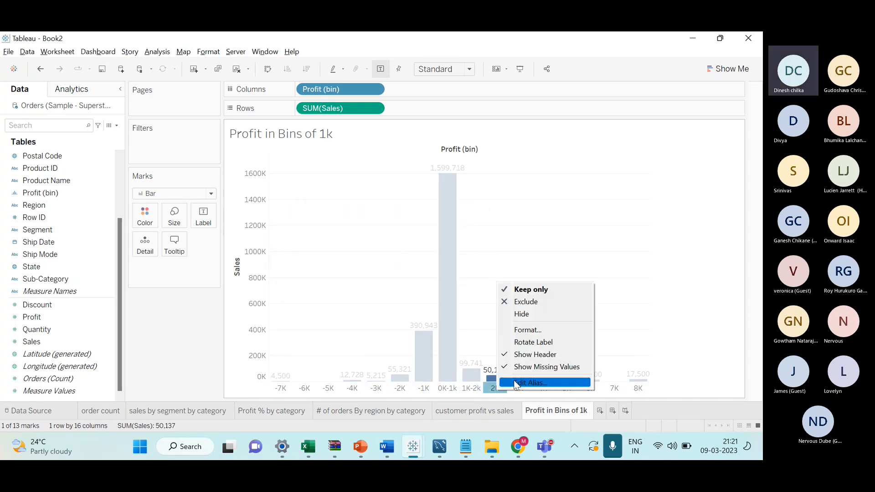
click(514, 380)
click(355, 232)
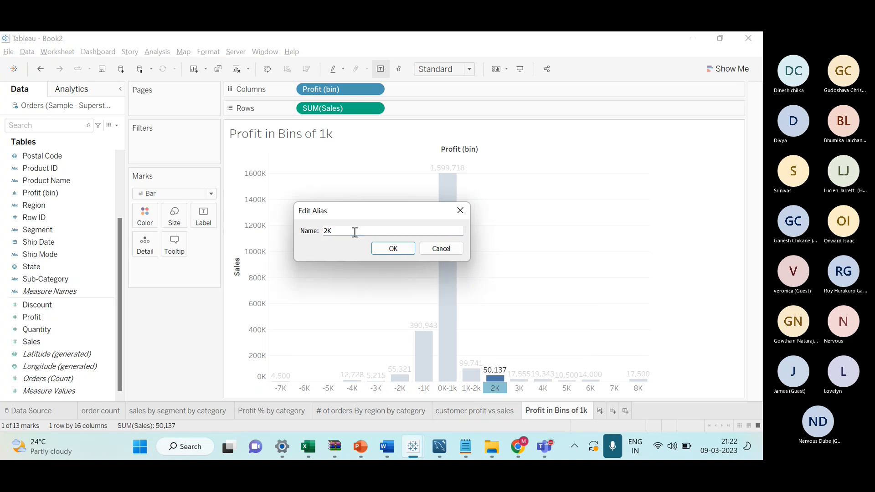
text(-4)
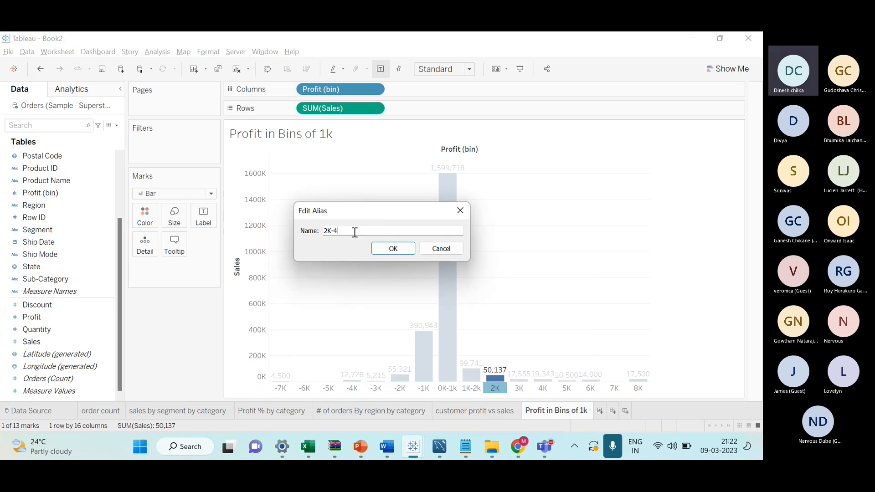
text(k)
click(381, 246)
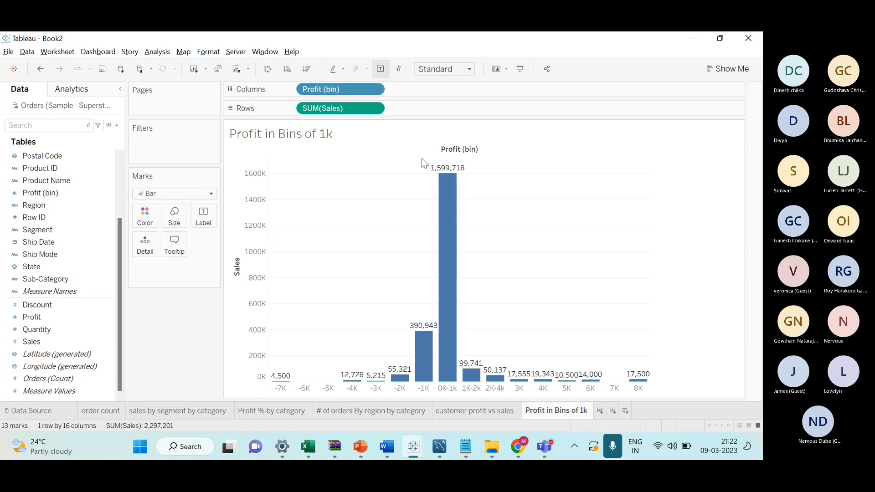
Change the alias of the 3K profit bin to 3K-4k
right_click(520, 390)
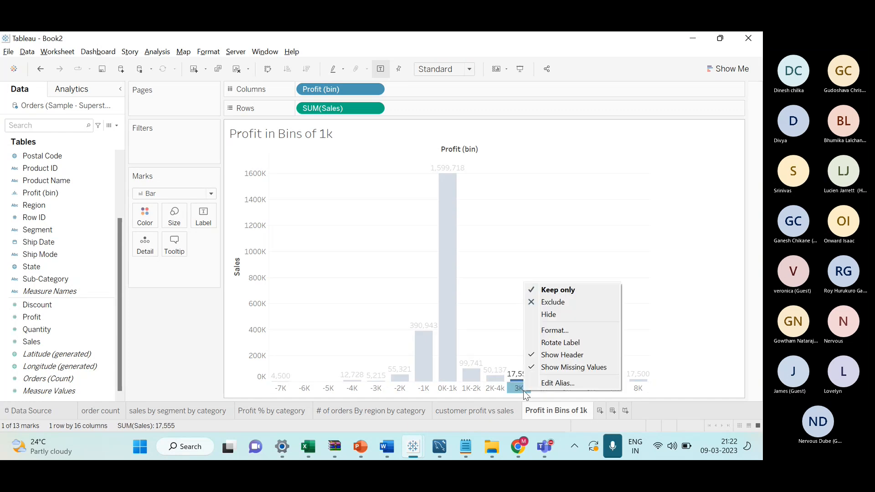
click(557, 383)
click(339, 230)
text(-4k)
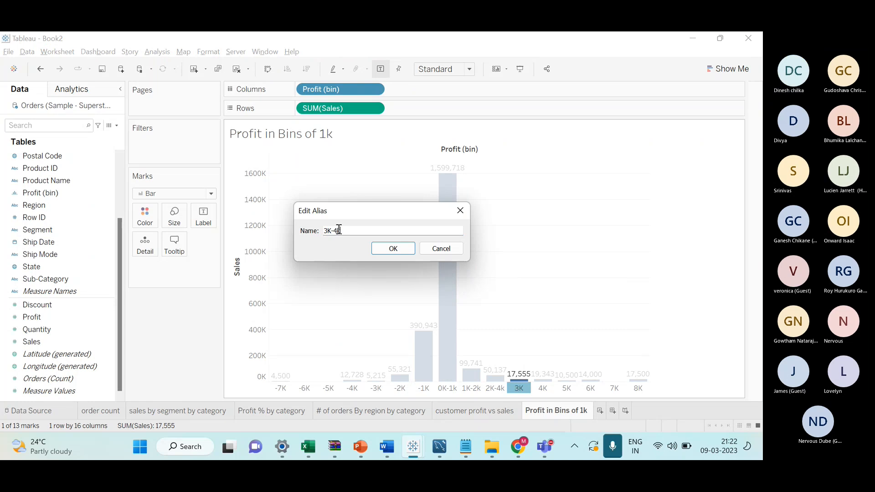
click(385, 247)
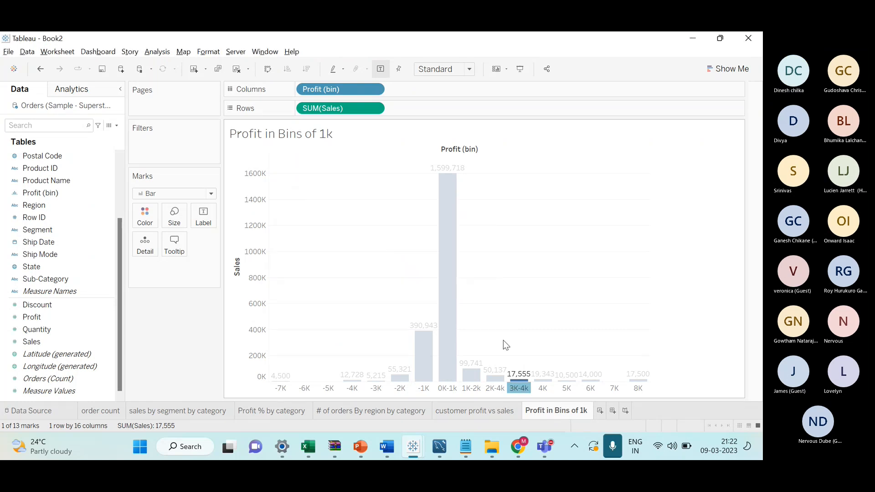
Change the alias of the 4K profit bin to 4K-5k
right_click(549, 391)
click(581, 377)
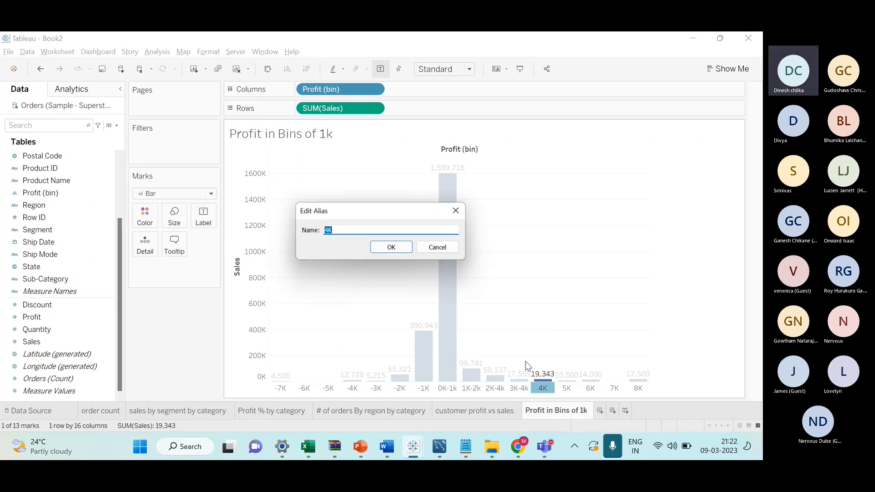
click(341, 231)
text(-5k)
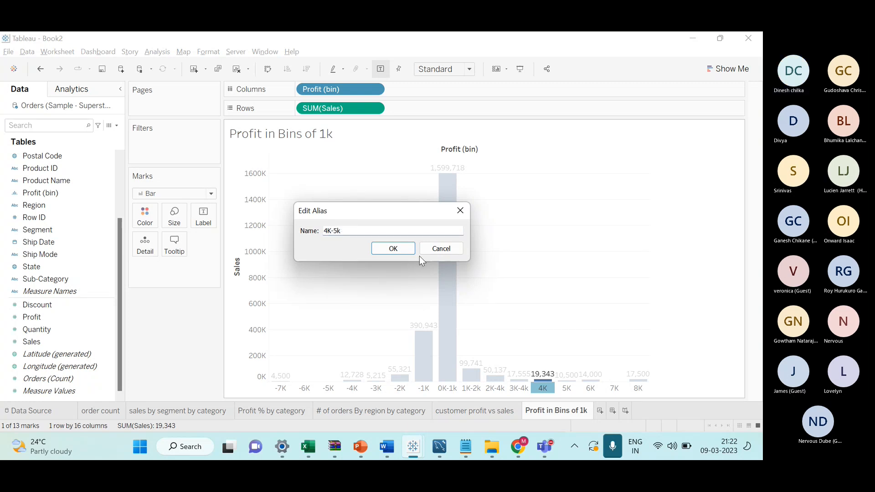
click(394, 250)
Change the alias of the 5K profit bin to 5K-6k
click(568, 390)
right_click(568, 392)
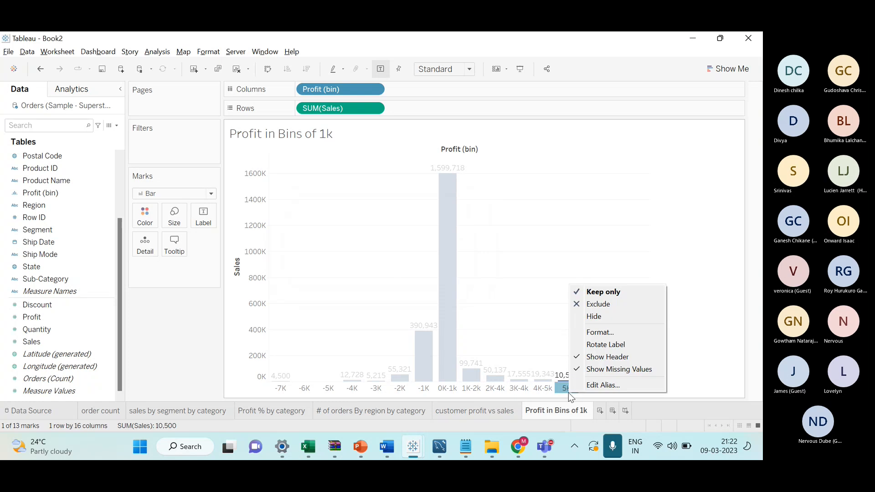
click(588, 386)
click(335, 230)
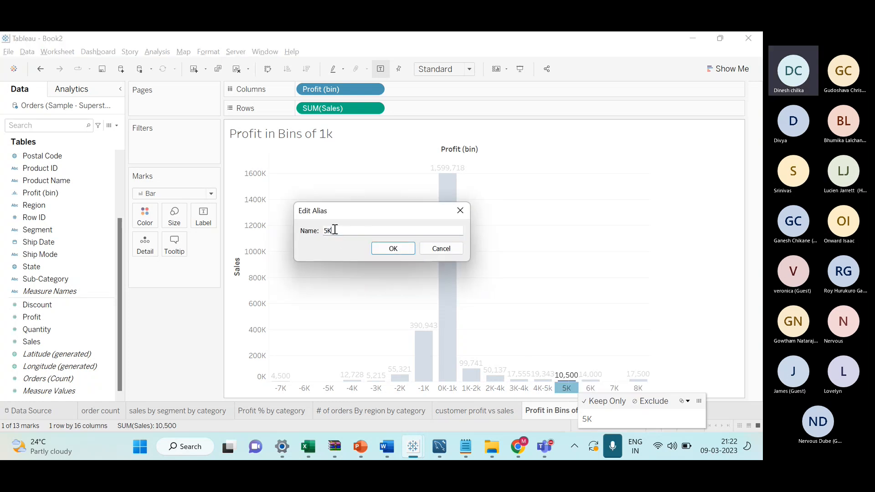
text(-6)
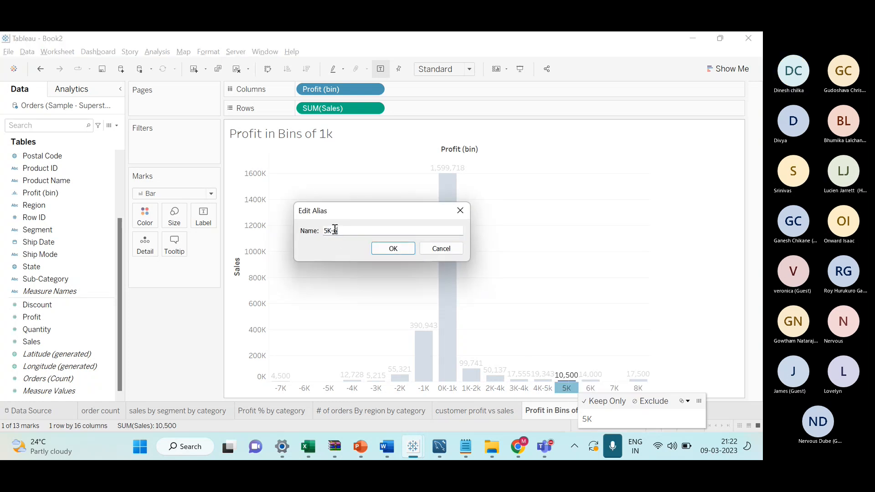
text(K)
click(391, 248)
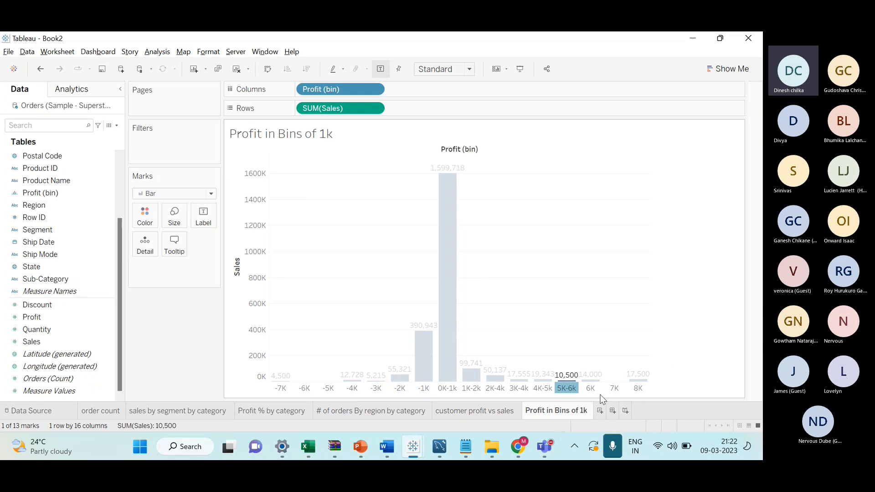
Change the alias of the 6K profit bin to 6K-7k
right_click(589, 390)
click(623, 383)
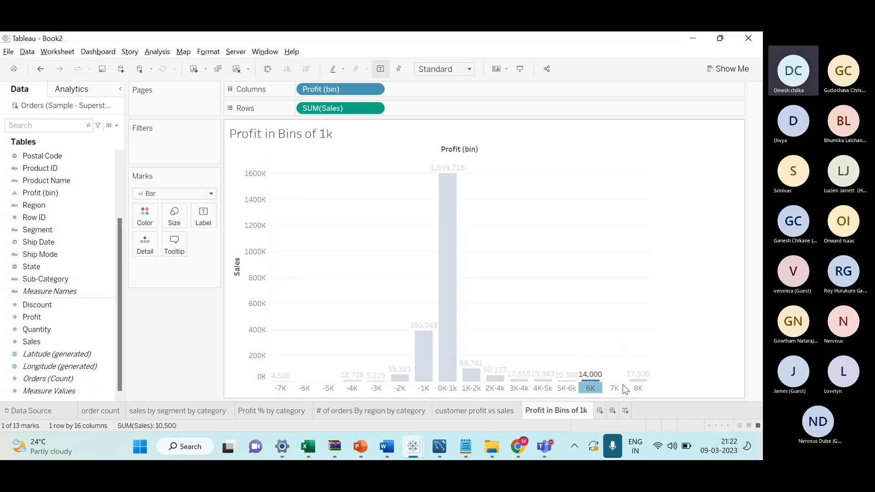
click(350, 230)
text(-)
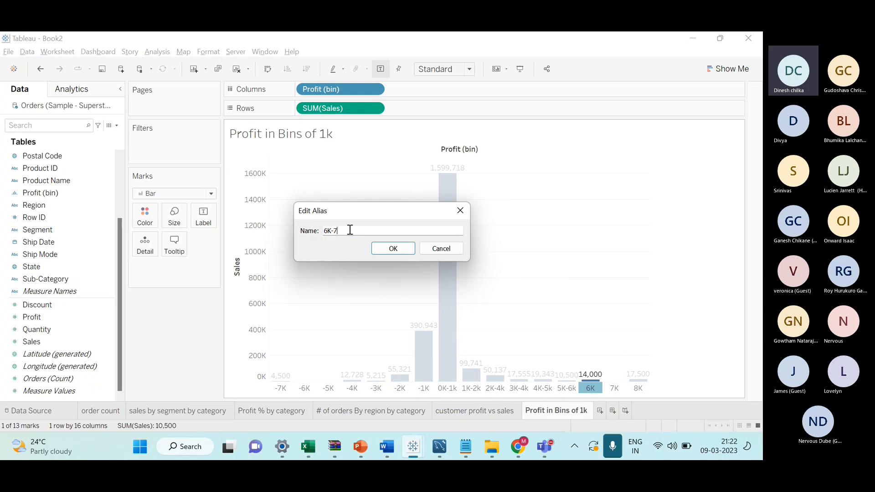
text(7k)
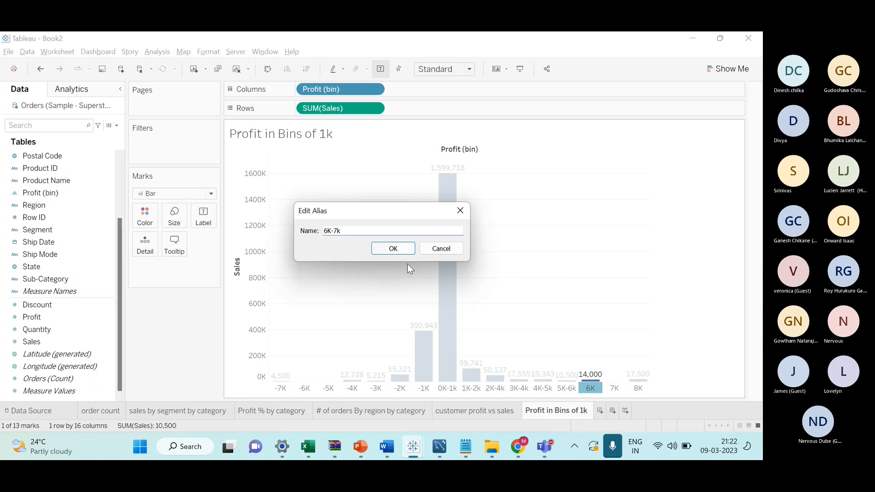
key(Return)
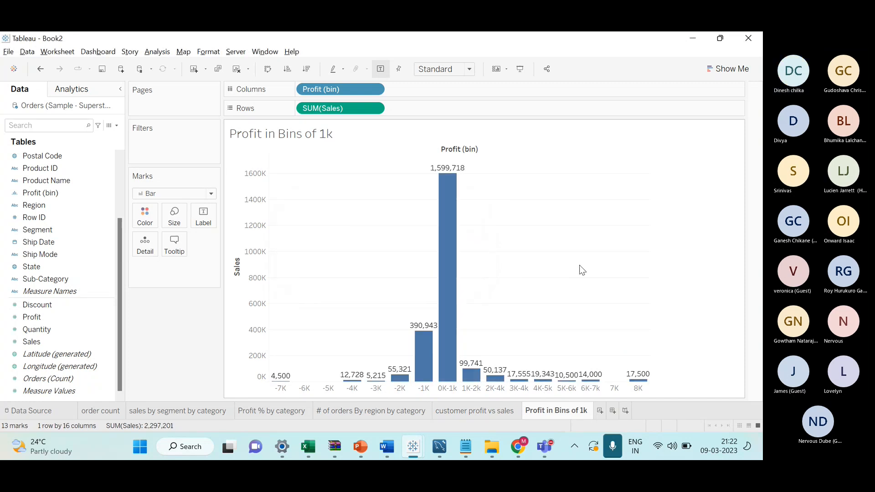
Change the alias of the -1K profit bin to -1K-0k
right_click(418, 390)
click(453, 382)
click(354, 234)
text(-1K-)
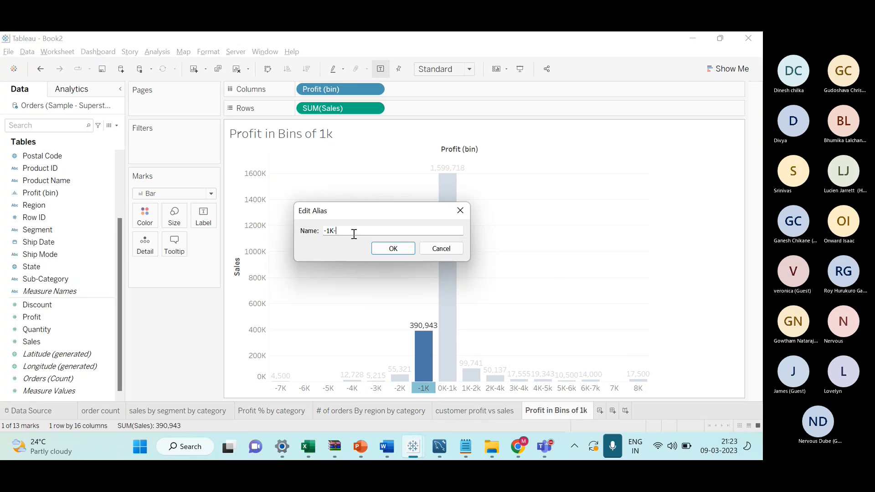
text(ok)
key(BackSpace)
key(BackSpace)
text(0)
key(BackSpace)
text(-0k)
click(392, 253)
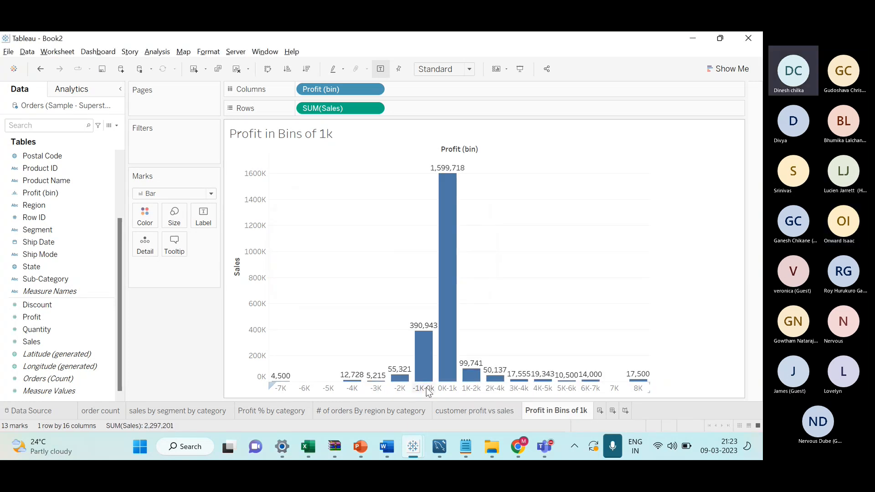
mouse_move(445, 387)
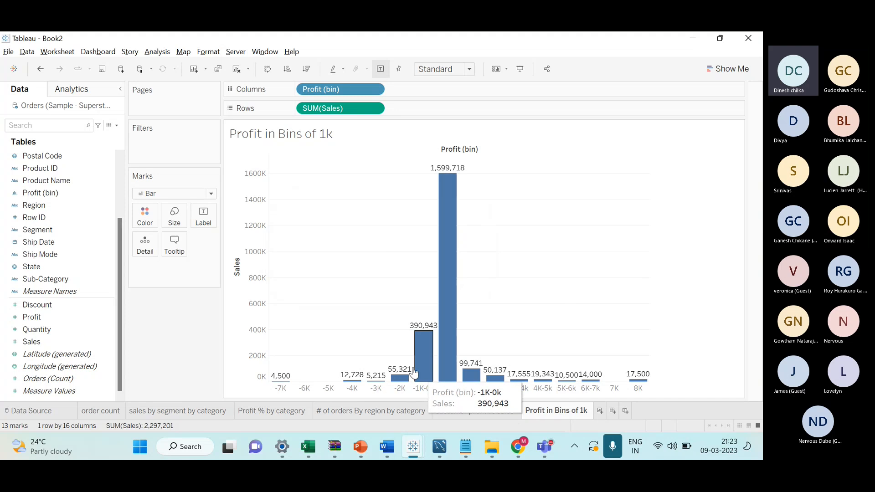
Format the worksheet title as bold, centred and blue
right_click(304, 137)
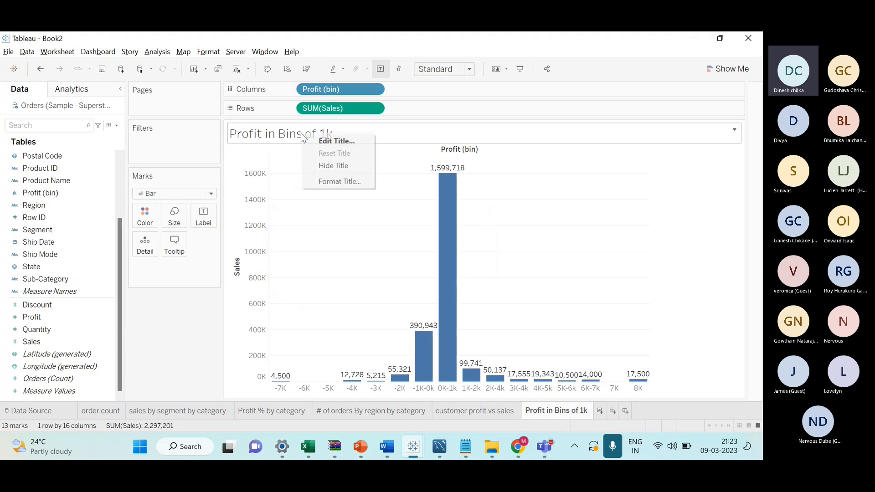
click(328, 144)
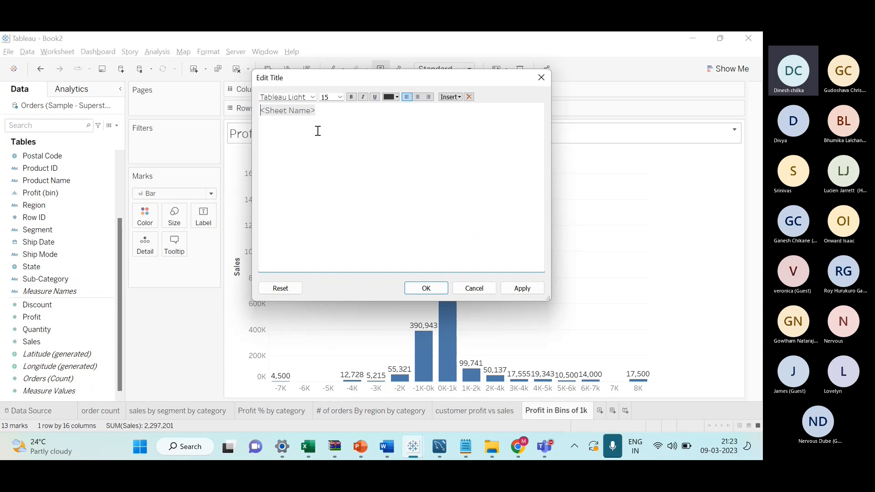
double_click(301, 112)
click(352, 96)
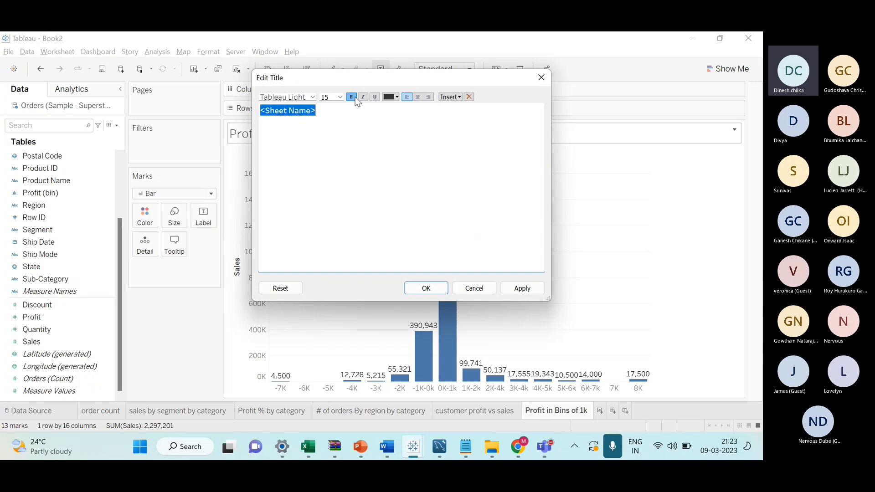
click(417, 96)
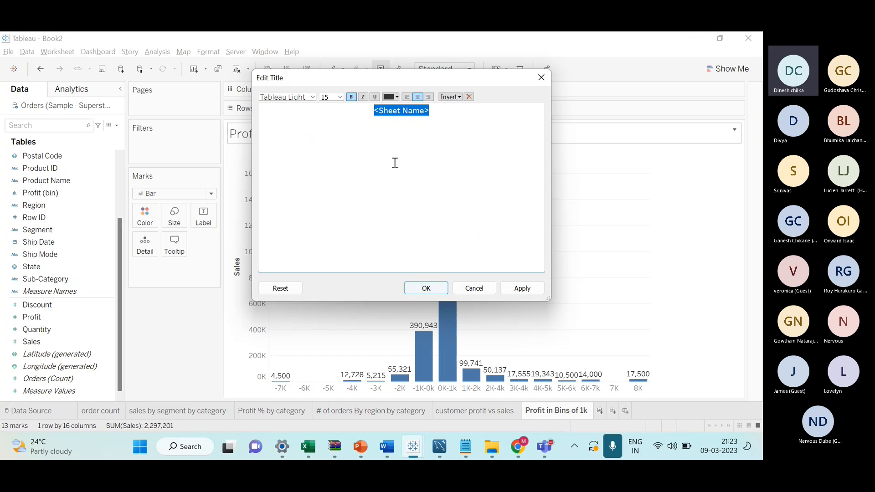
click(397, 97)
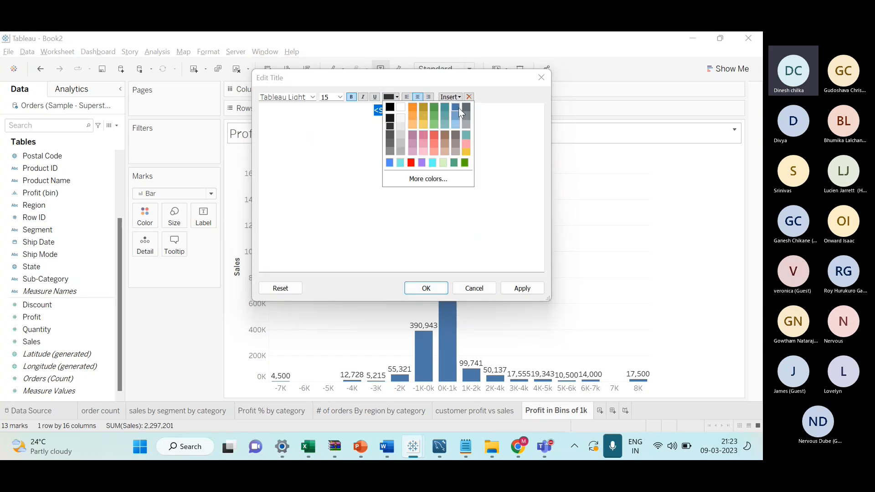
click(456, 108)
click(426, 289)
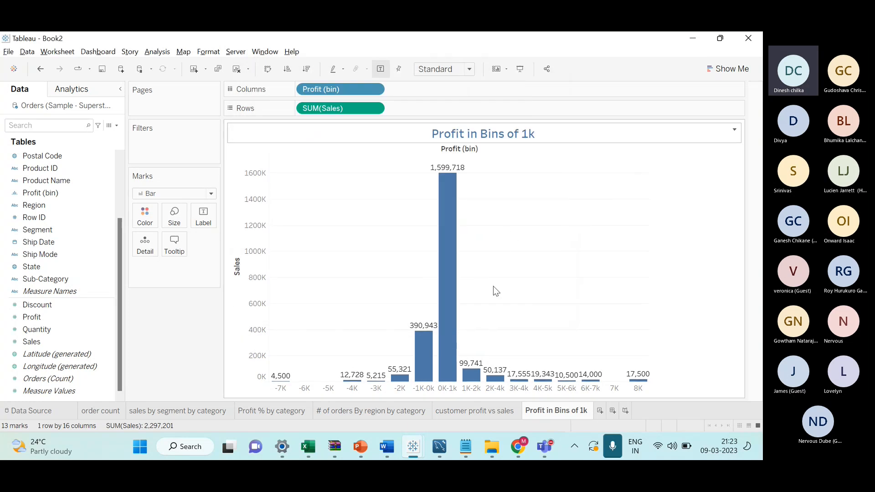
Switch to the PowerPoint workshop deck and examine the Sales Performance Dashboard reference slide
mouse_move(436, 407)
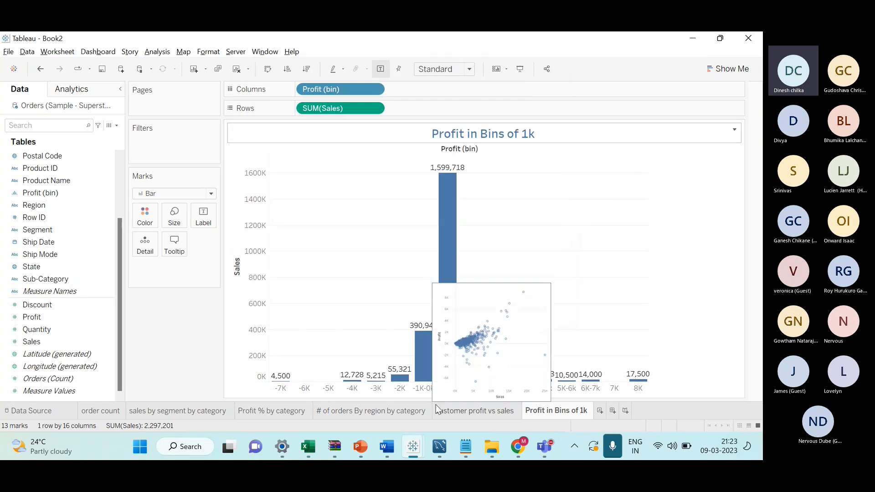
key(alt+Tab)
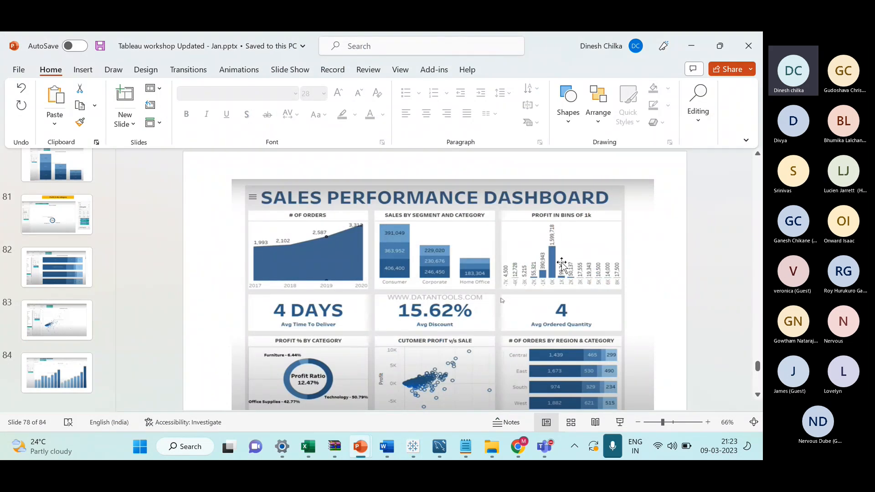
scroll(323, 366, down, 1)
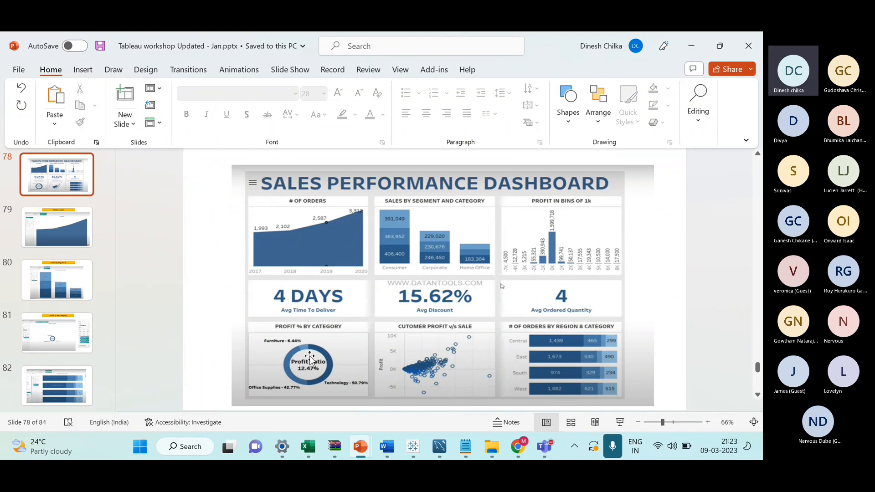
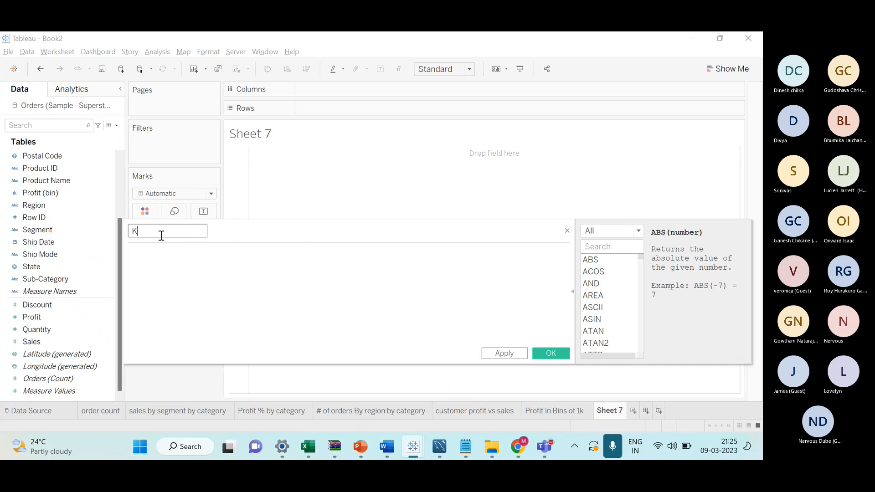
Name the new calculated field Kpi Indicators and check the Avg Time To Deliver tile on the PowerPoint reference slide
text(ndicators)
click(188, 256)
key(alt+Tab)
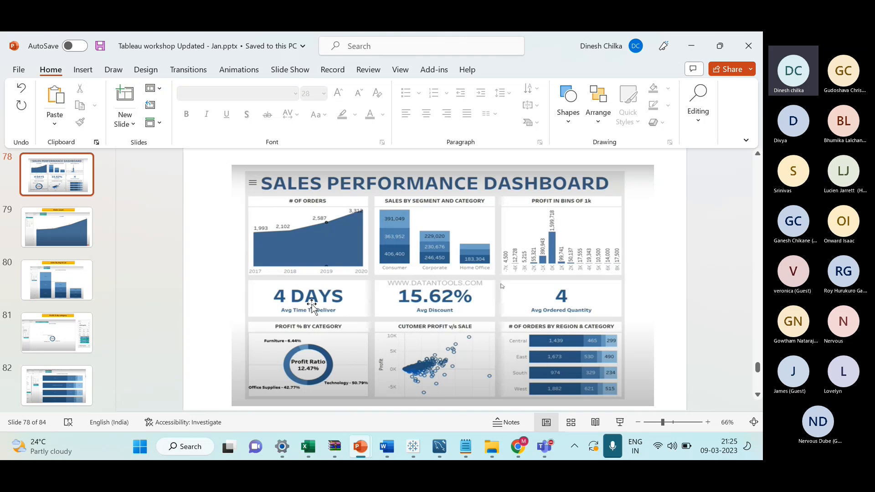
key(alt+Tab)
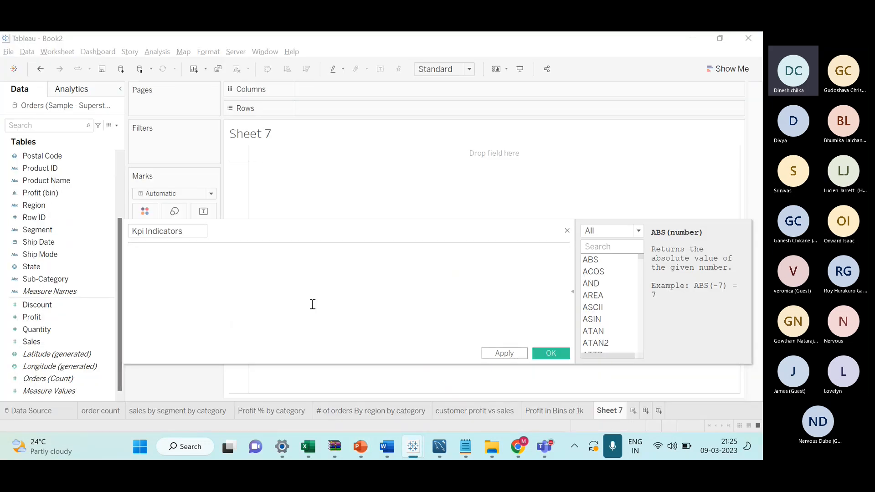
key(alt+Tab)
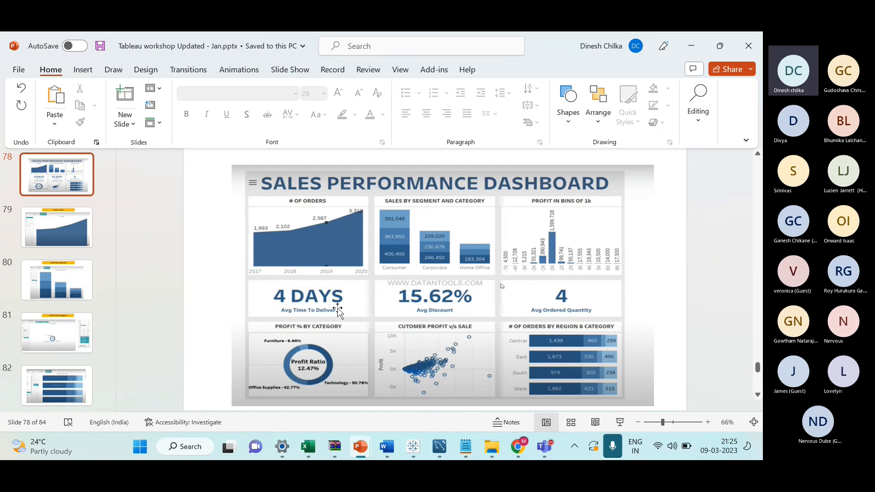
key(alt+Tab)
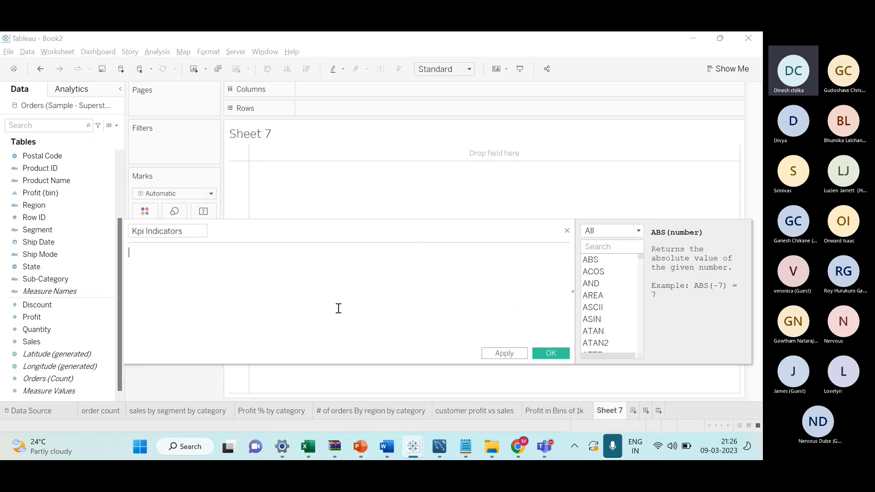
Define the Kpi Indicators calculation as [Ship Date]-[Order Date] and save the field
text([Ship Date])
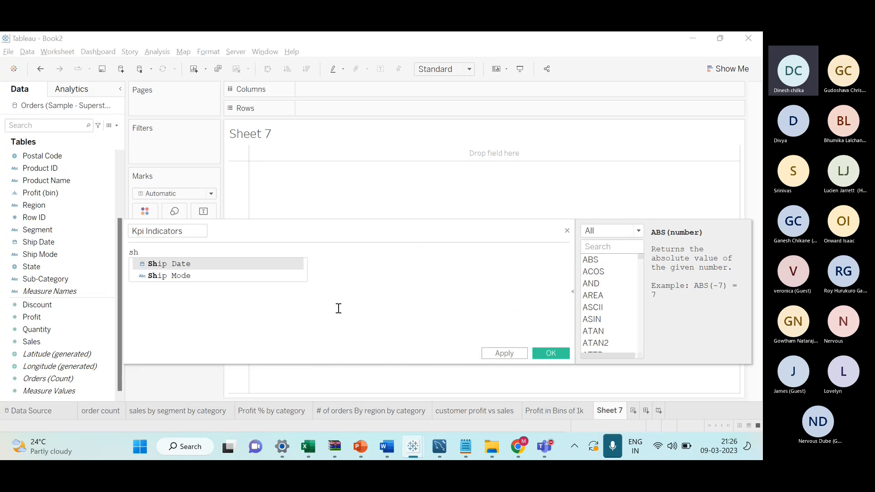
key(Return)
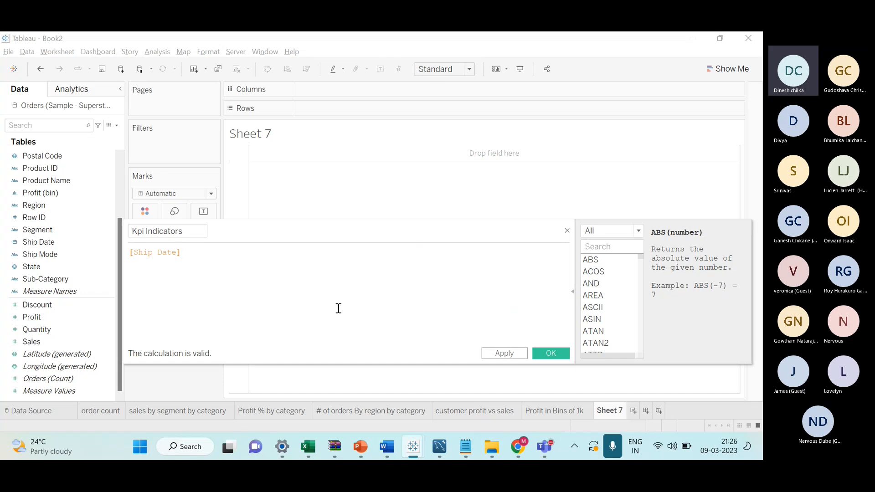
text(-)
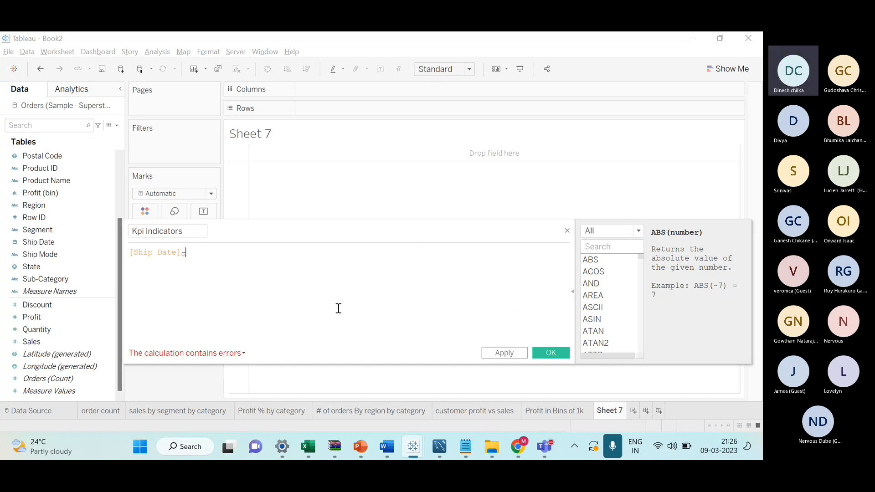
text(o)
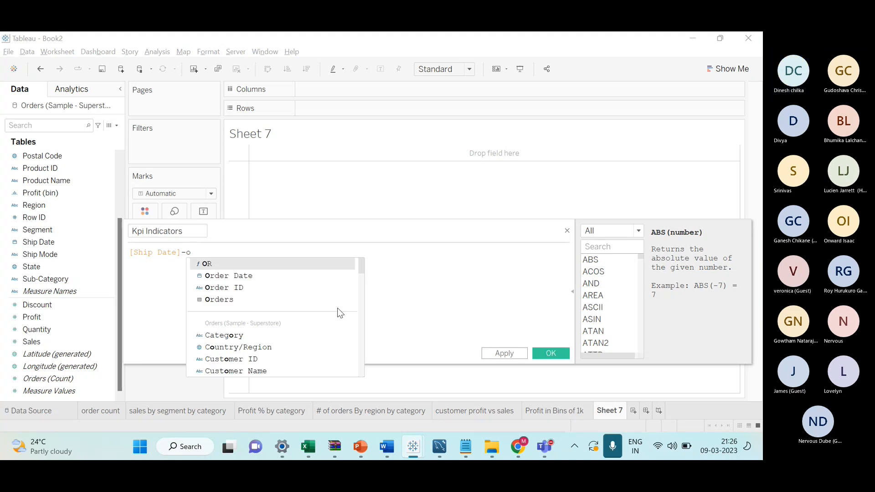
key(Return)
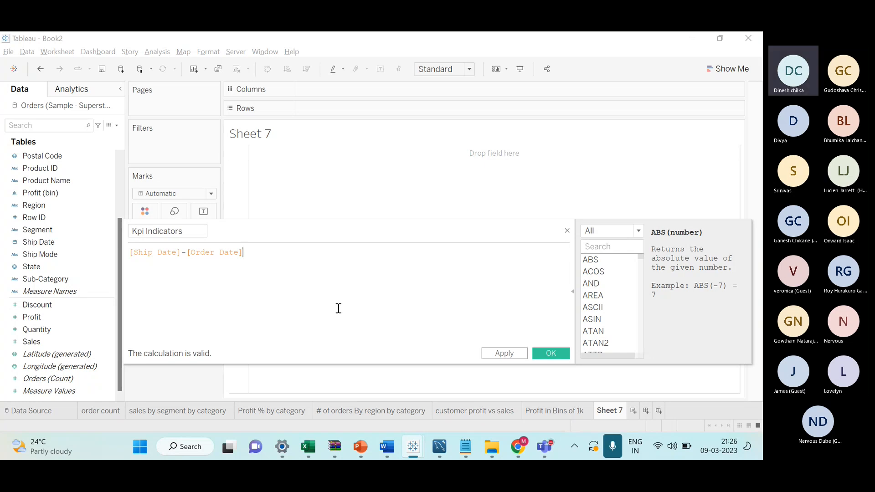
click(504, 354)
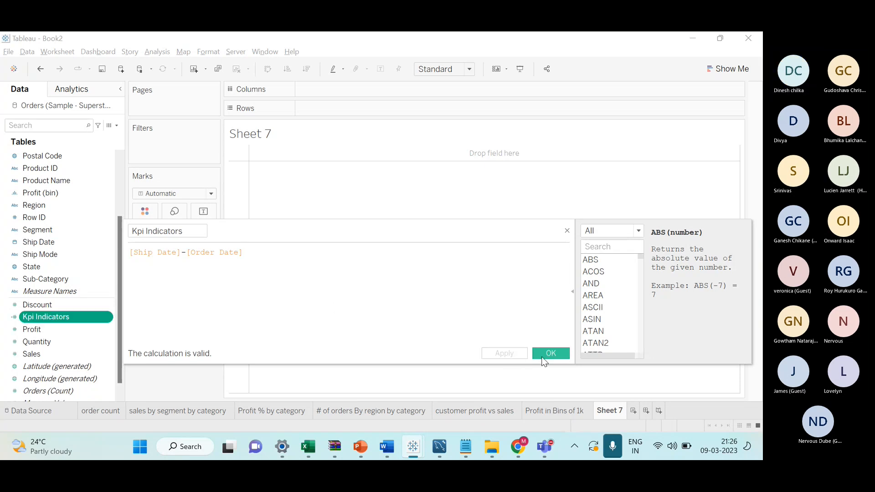
click(543, 356)
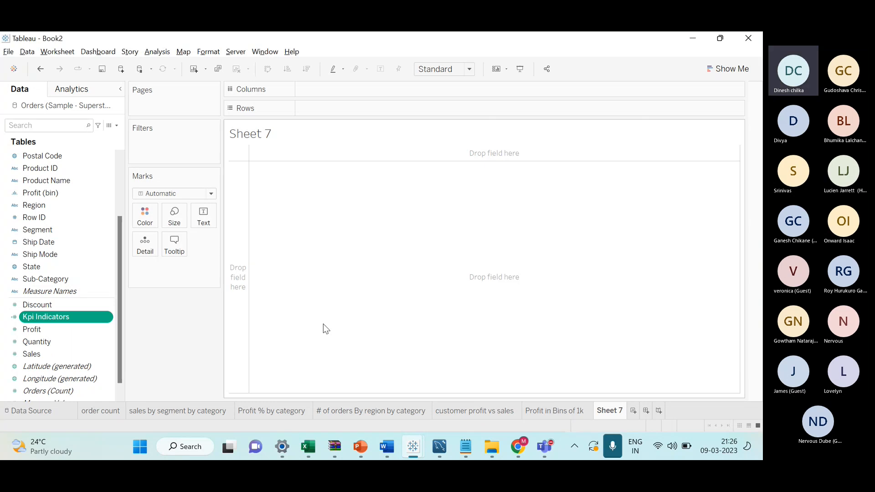
Display Kpi Indicators as text on Sheet 7 and aggregate it as an average
drag(64, 325, 210, 223)
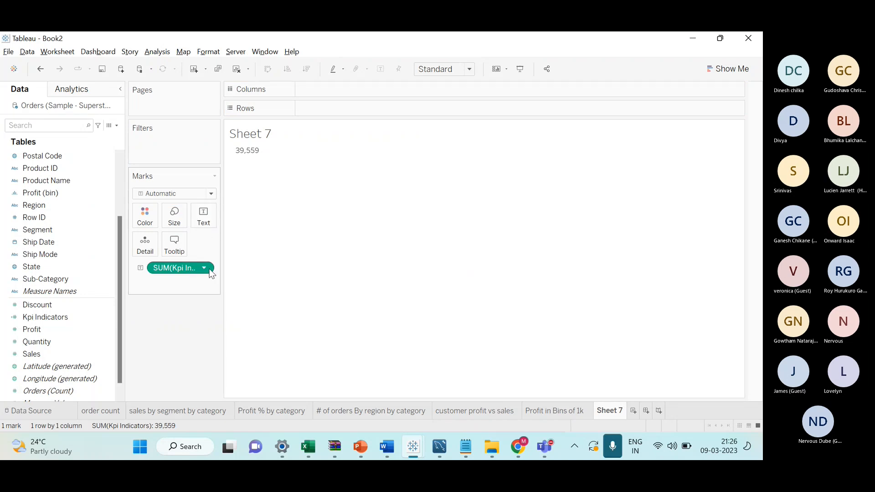
key(alt+Tab)
key(alt+Tab)
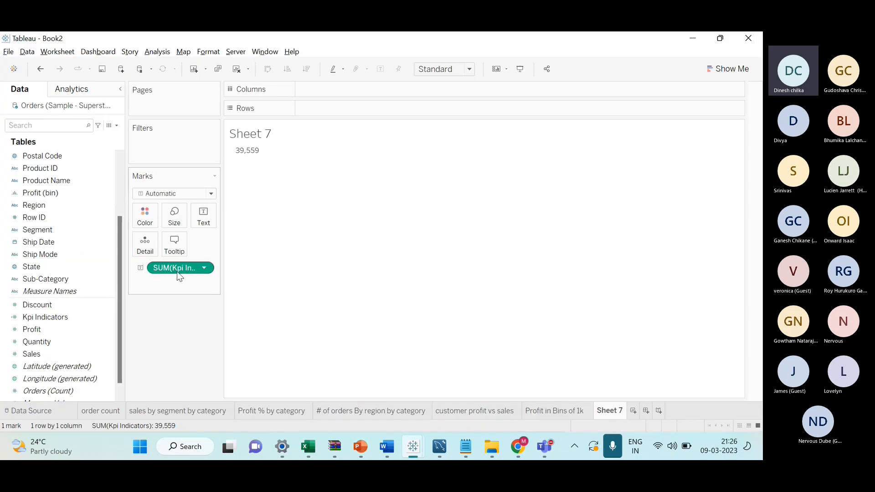
click(204, 268)
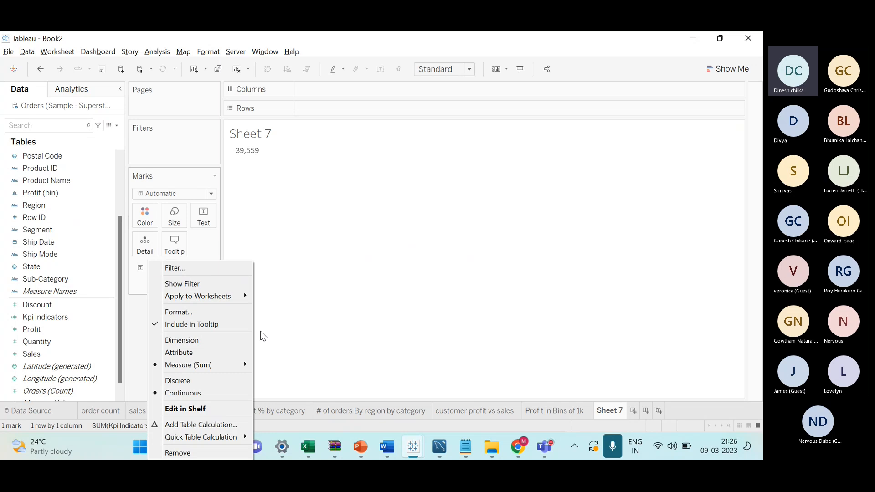
mouse_move(241, 365)
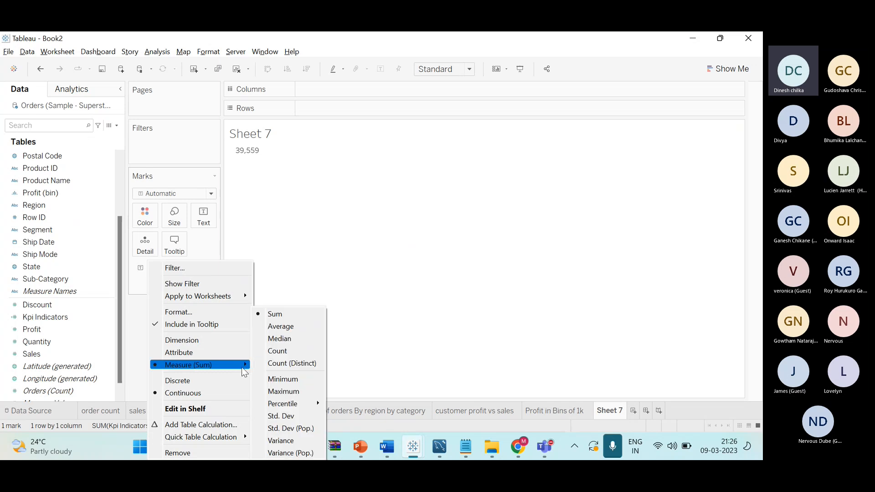
click(281, 328)
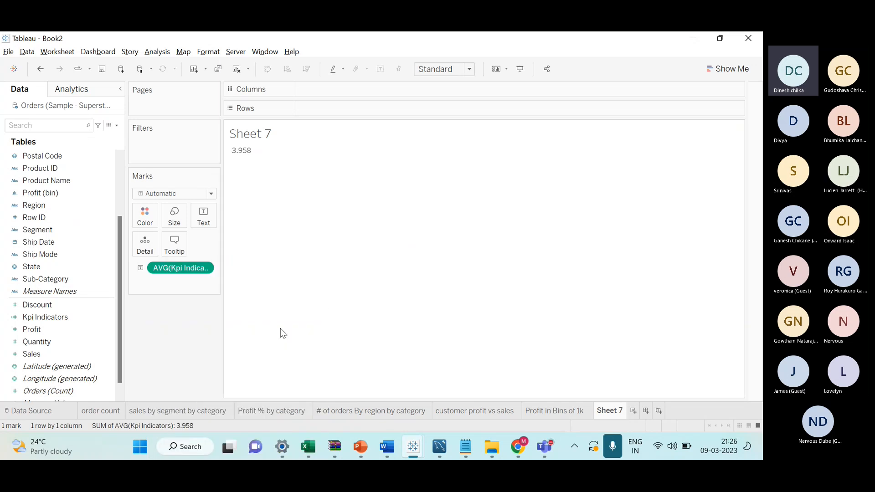
Format the average Kpi Indicators value as a custom number with 0 decimal places
click(205, 268)
click(191, 309)
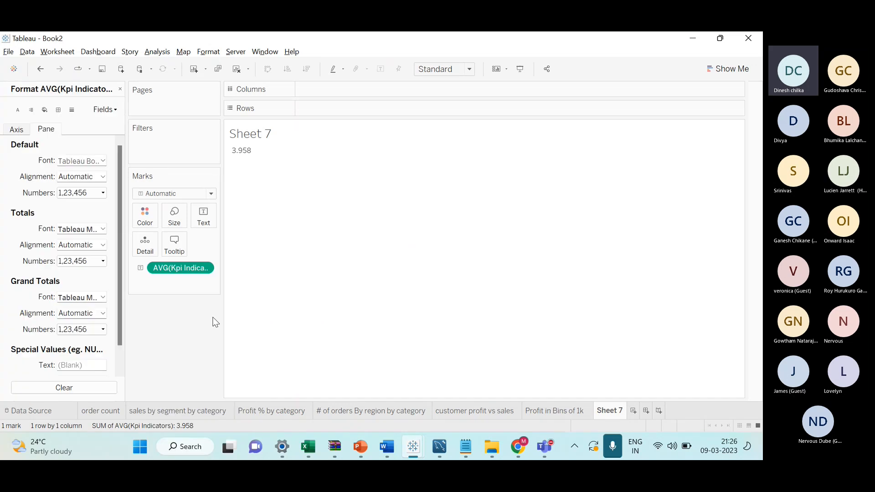
click(103, 193)
click(109, 224)
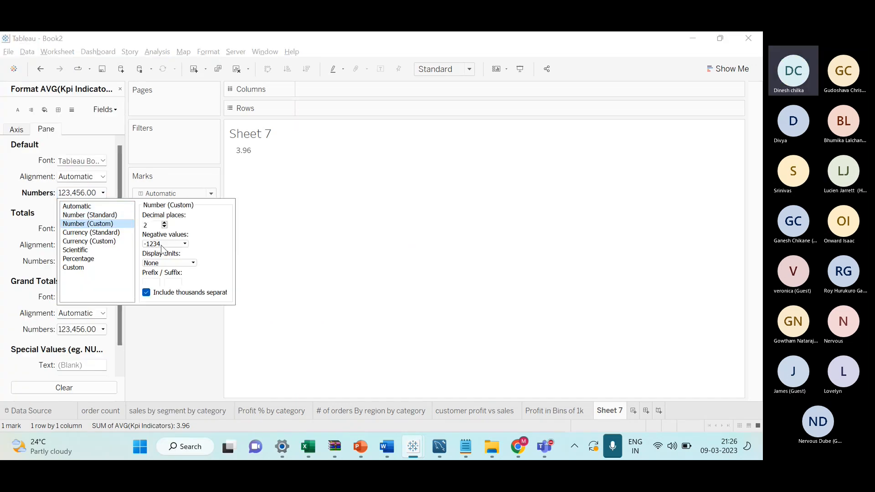
click(165, 226)
click(165, 226)
click(185, 244)
click(177, 251)
click(179, 312)
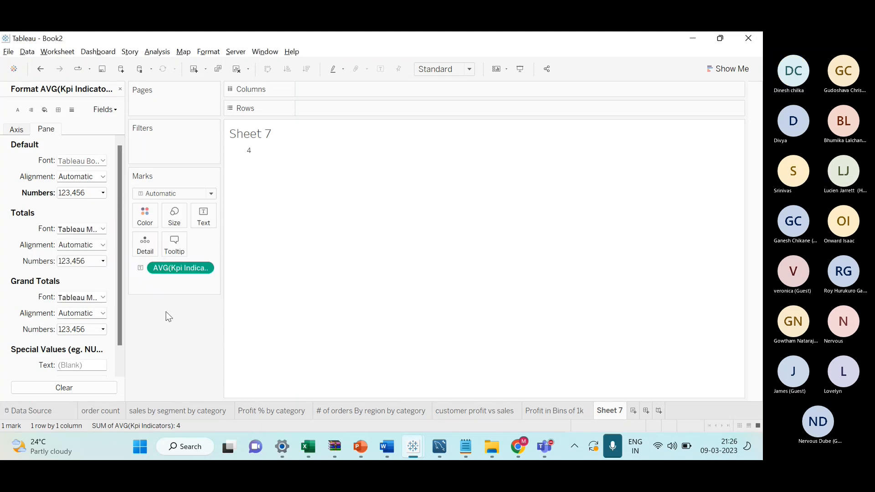
click(120, 90)
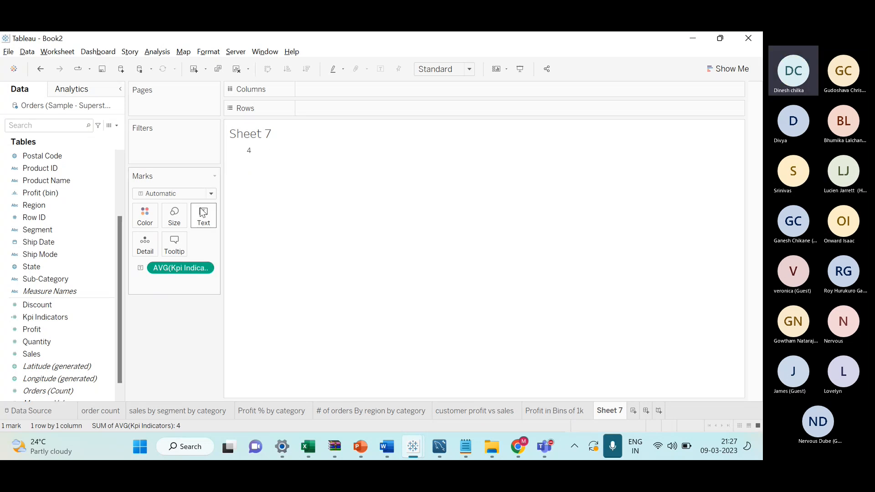
Centre the KPI text and fit the sheet to Entire View
click(203, 216)
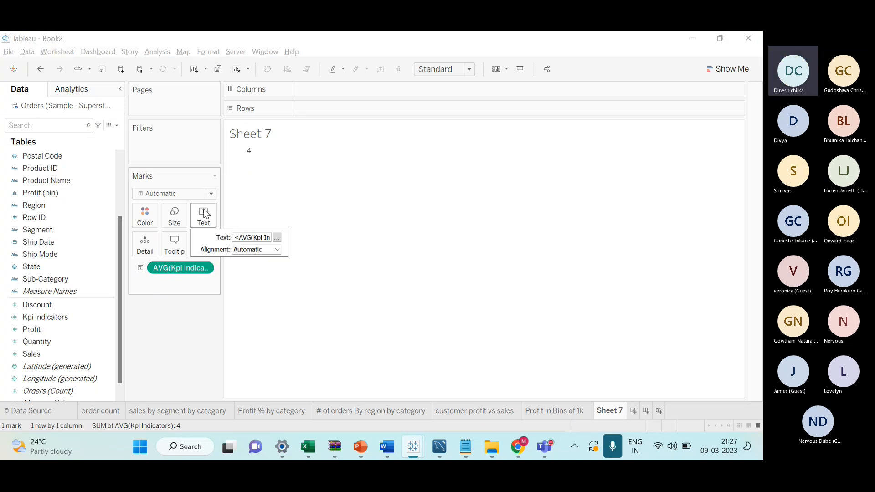
click(277, 250)
click(260, 289)
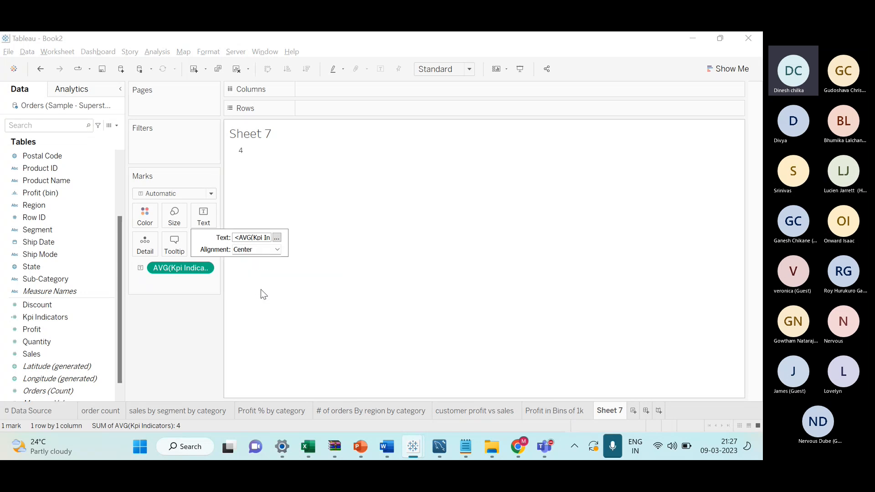
click(469, 69)
click(466, 113)
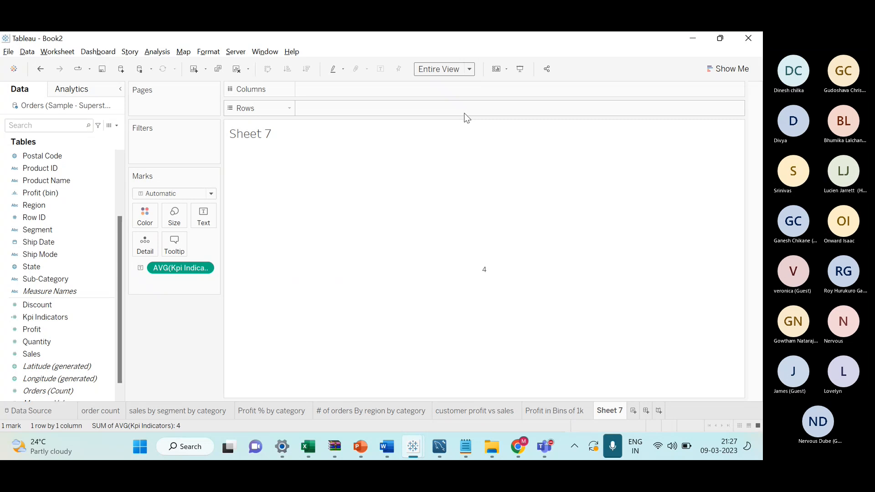
Enlarge the KPI number's text using the mark size setting
click(178, 217)
drag(214, 242, 224, 242)
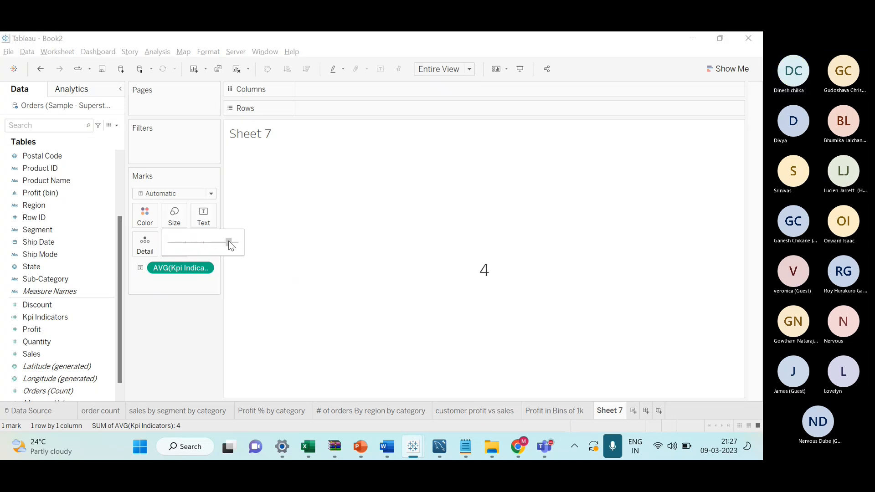
click(348, 273)
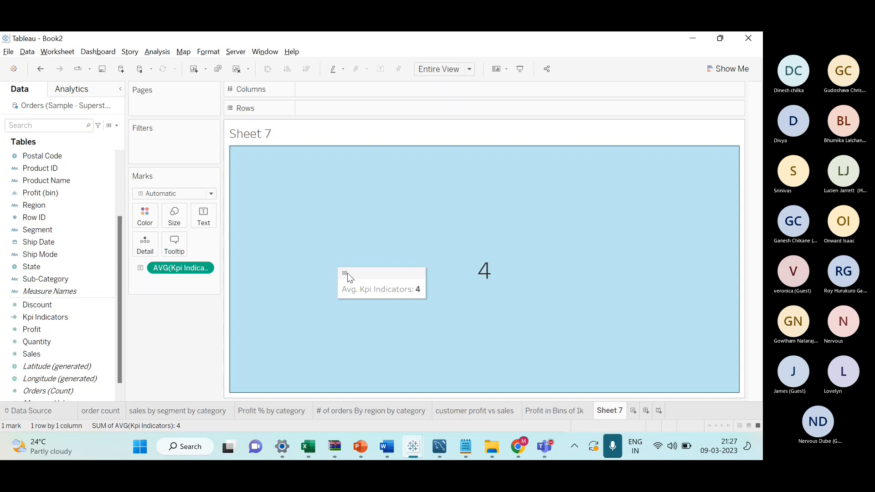
Colour the KPI number on Sheet 7 blue to match the reference dashboard slide
click(503, 283)
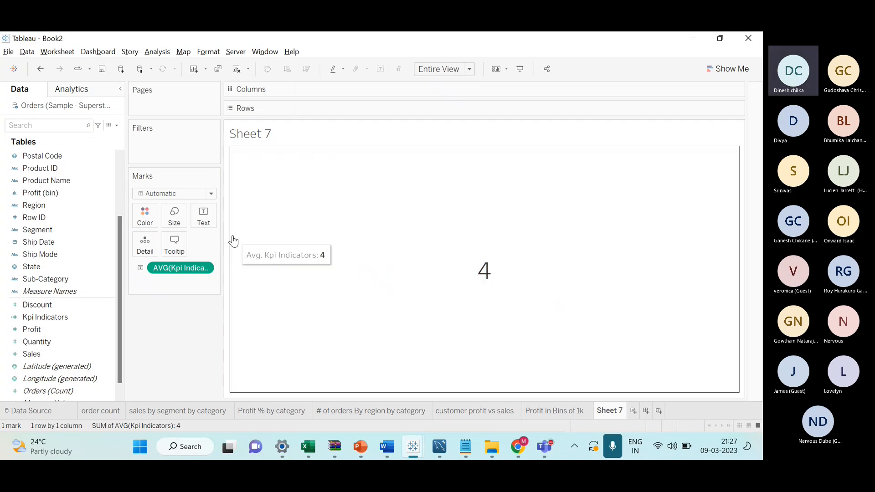
key(alt+Tab)
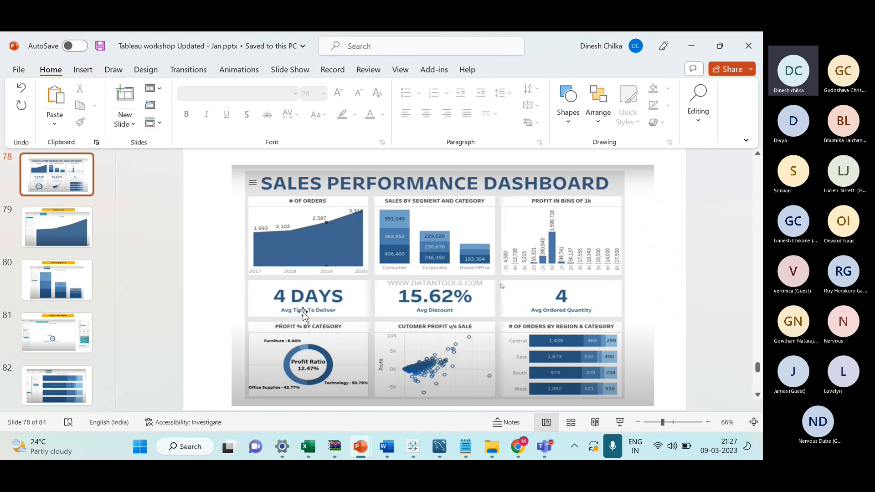
key(alt+Tab)
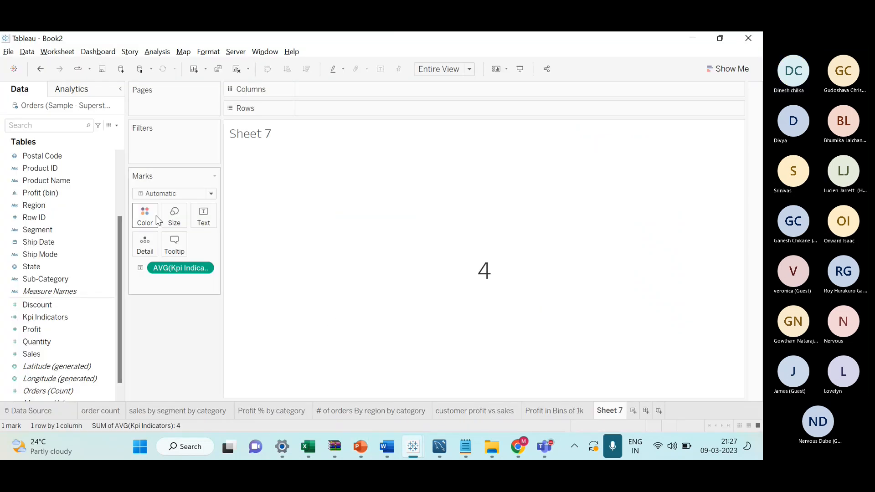
click(155, 217)
click(216, 247)
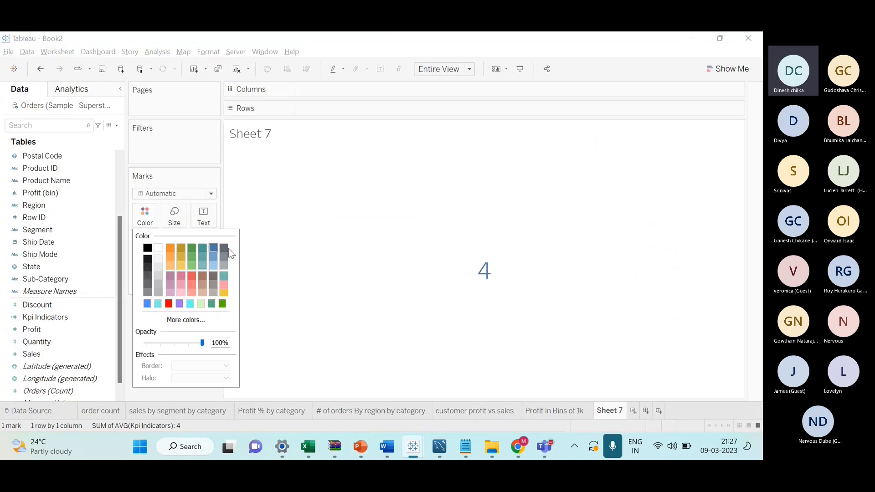
click(306, 266)
click(322, 273)
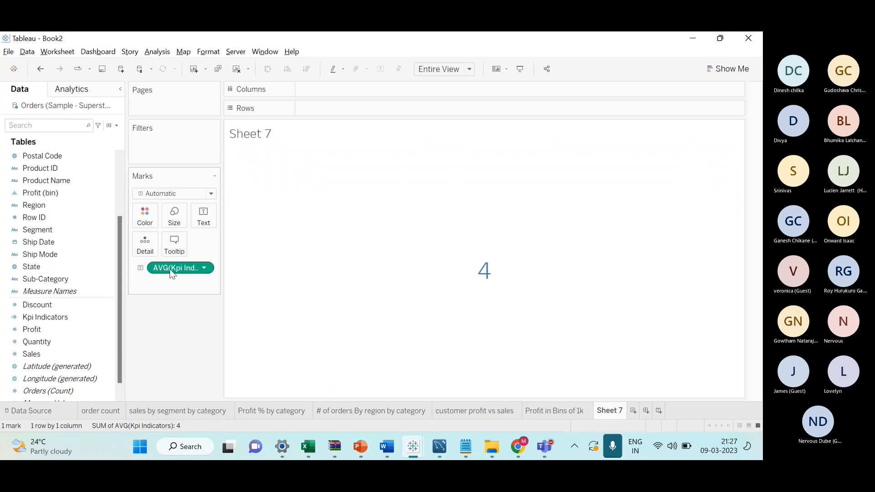
Edit the KPI's text label to add the word Days after the average Kpi Indicators value
click(212, 215)
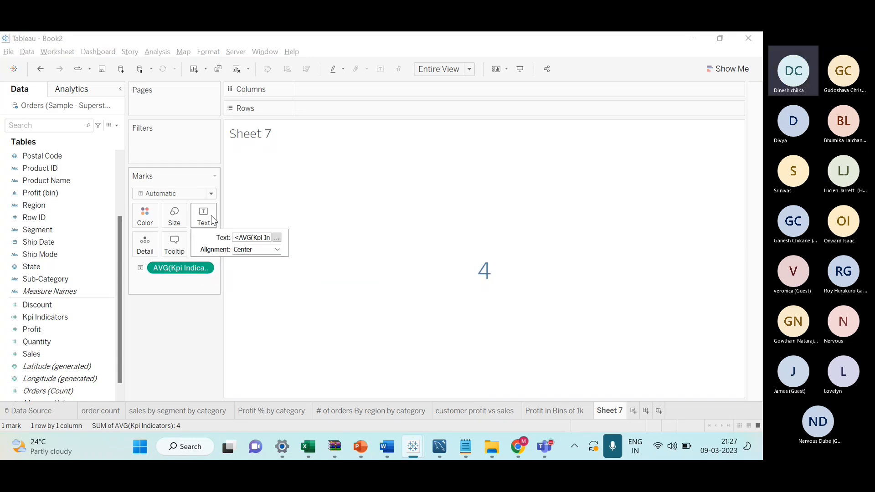
click(277, 238)
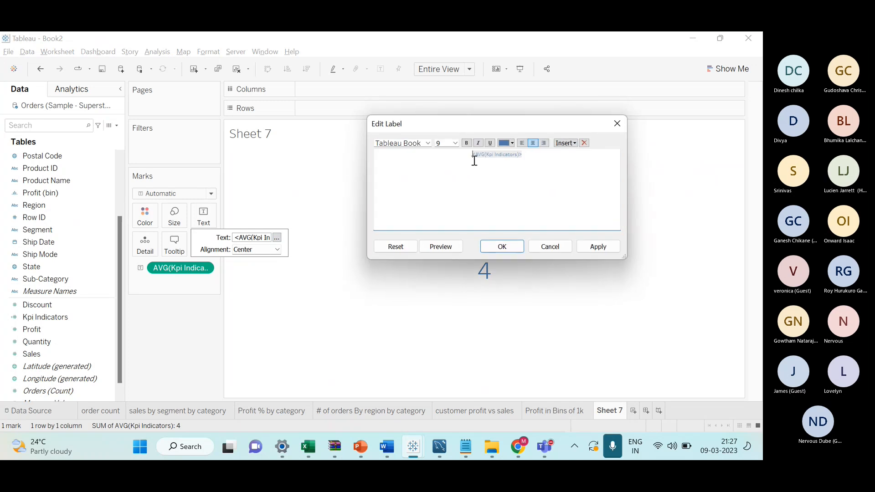
drag(474, 156, 521, 157)
key(alt+Tab)
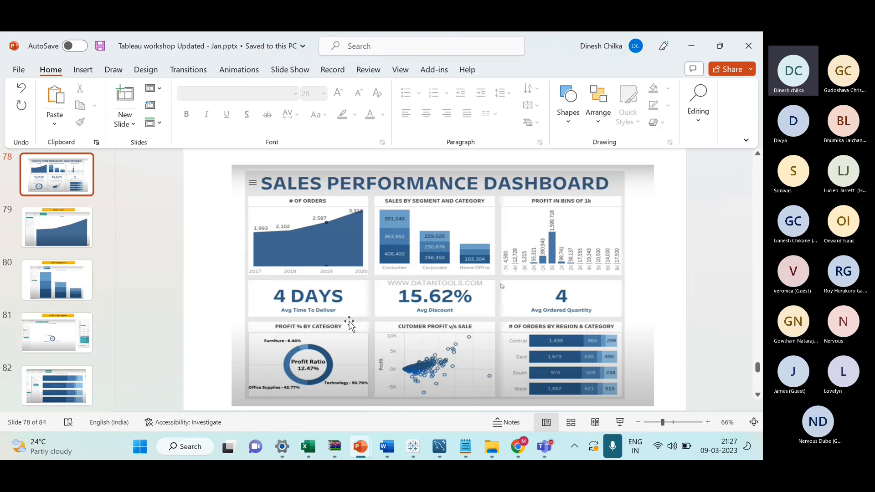
key(alt+Tab)
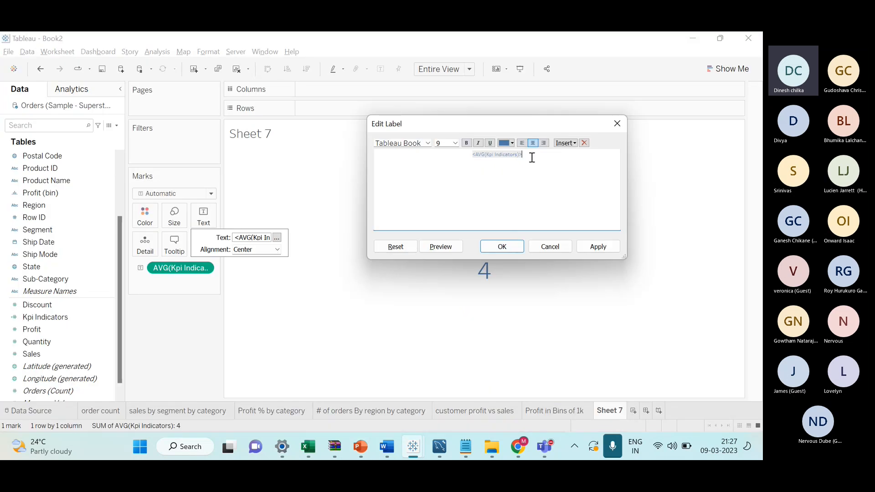
text(Da)
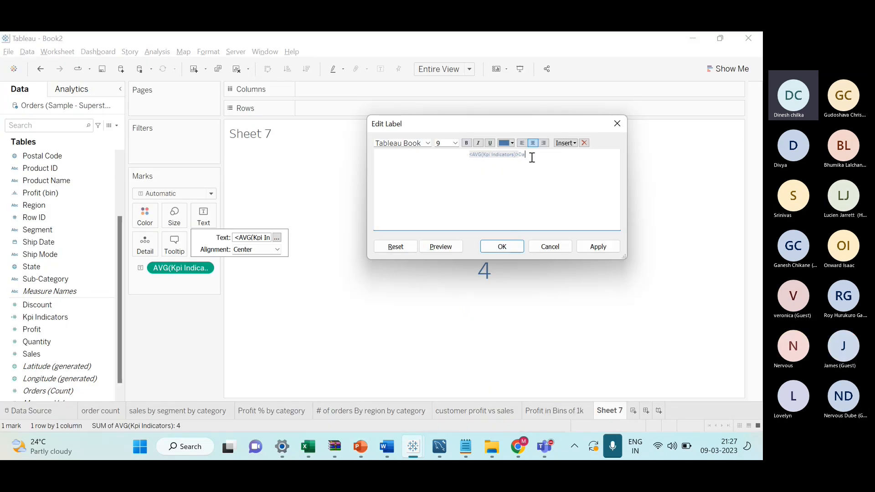
key(BackSpace)
key(BackSpace)
text(Days)
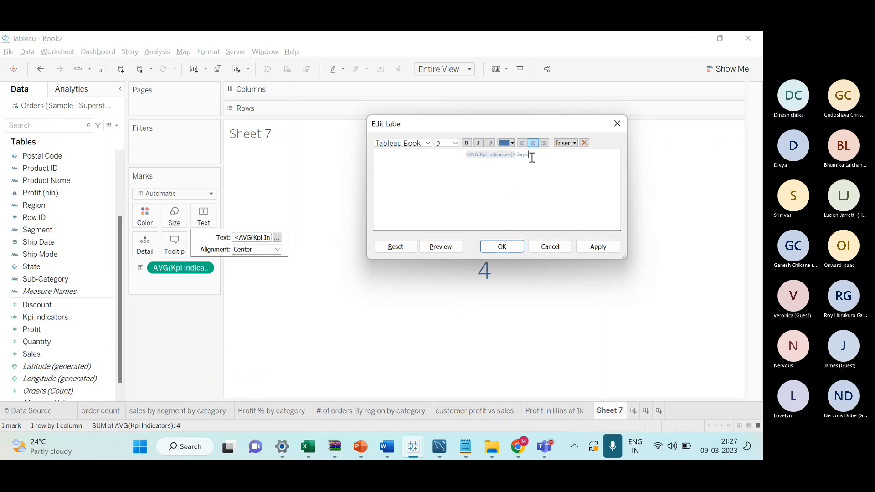
Set the whole KPI label to font size 36 and delete the space before Days
drag(531, 158, 465, 155)
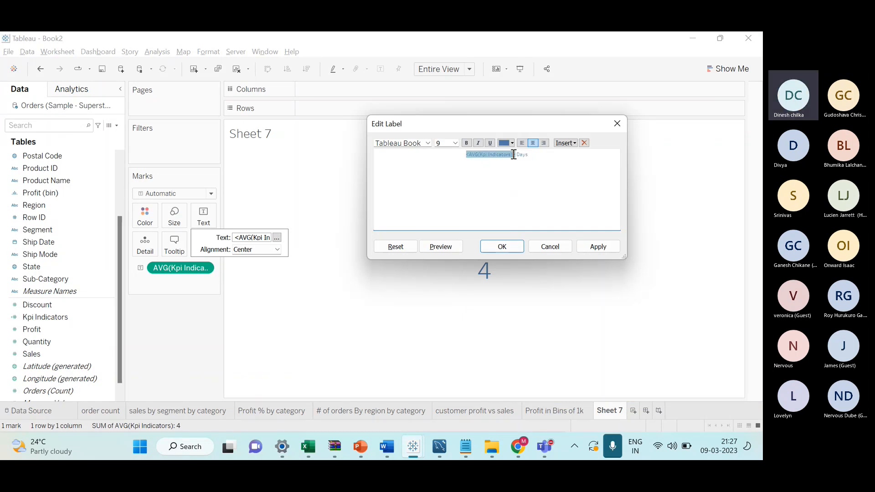
click(455, 143)
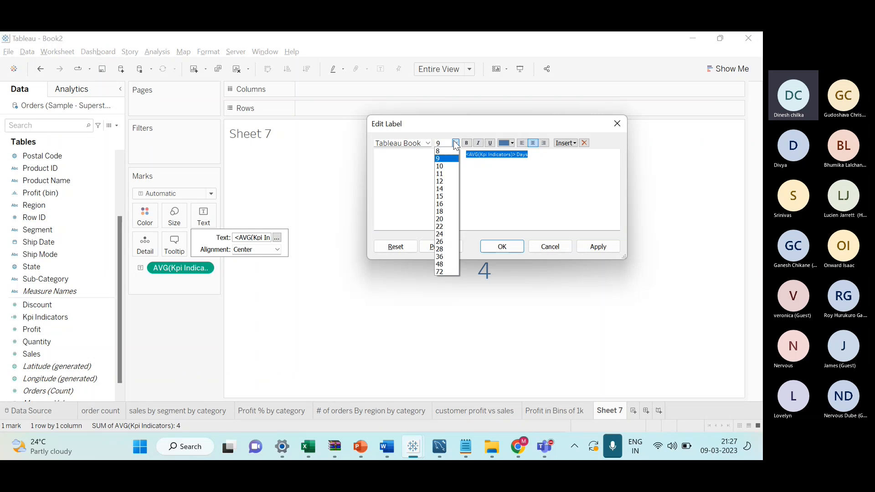
click(442, 257)
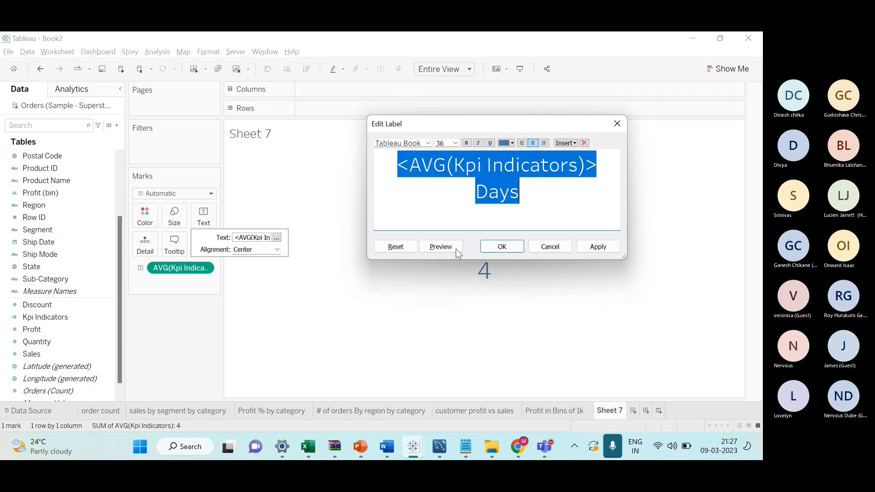
click(538, 194)
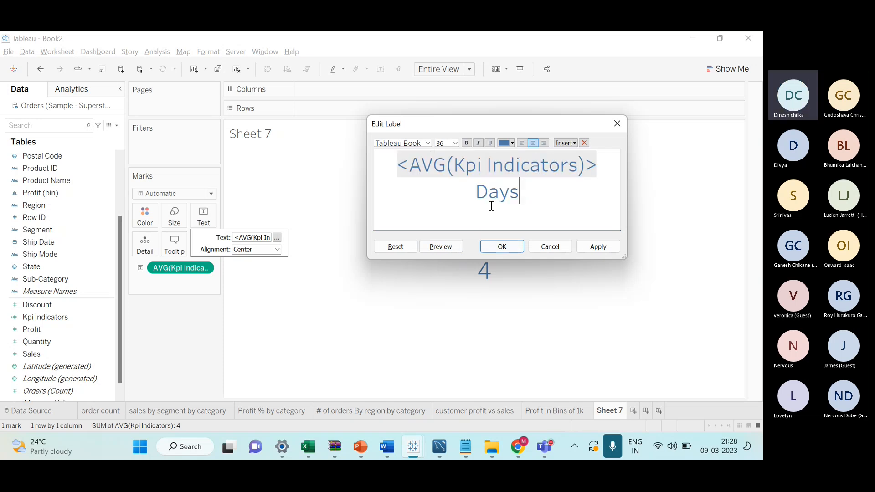
click(479, 196)
key(BackSpace)
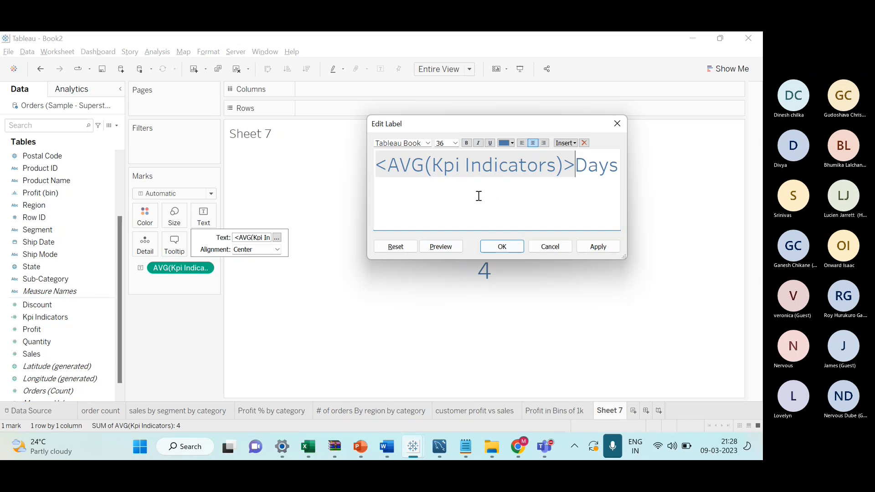
Add a caption line reading "avg Time to Deliver" at font size 10 below the KPI value
click(479, 196)
click(456, 144)
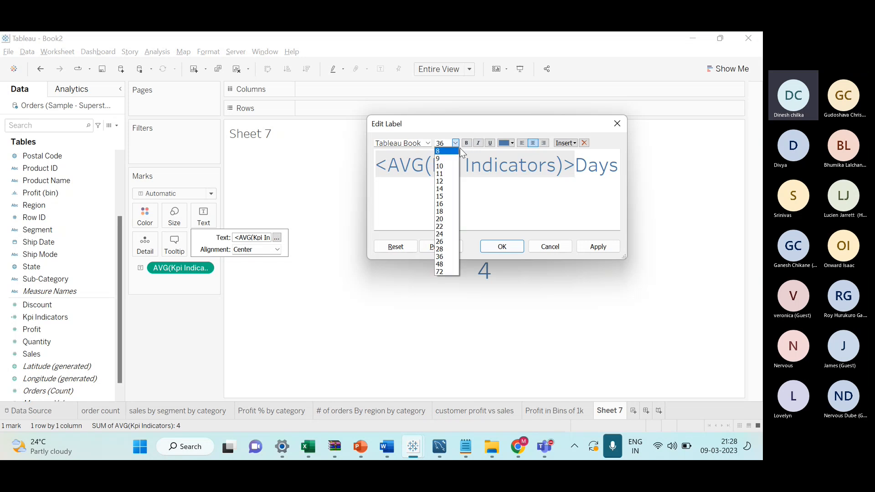
click(439, 166)
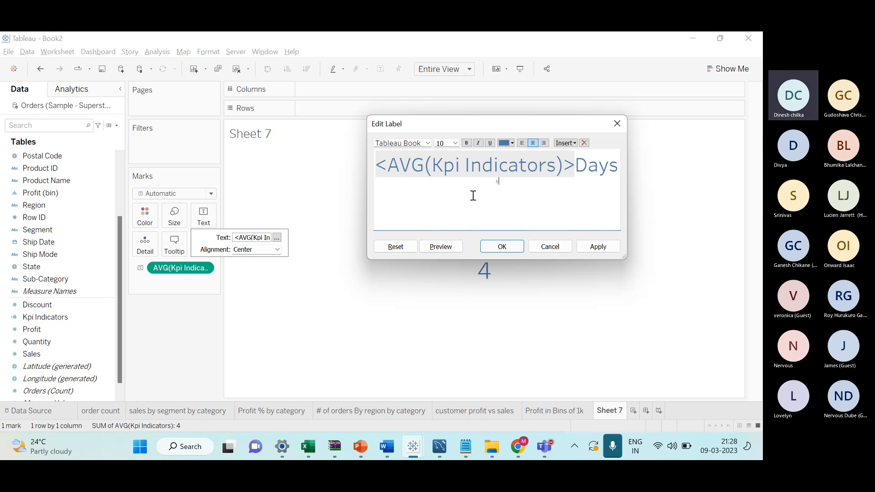
key(BackSpace)
text(A)
key(BackSpace)
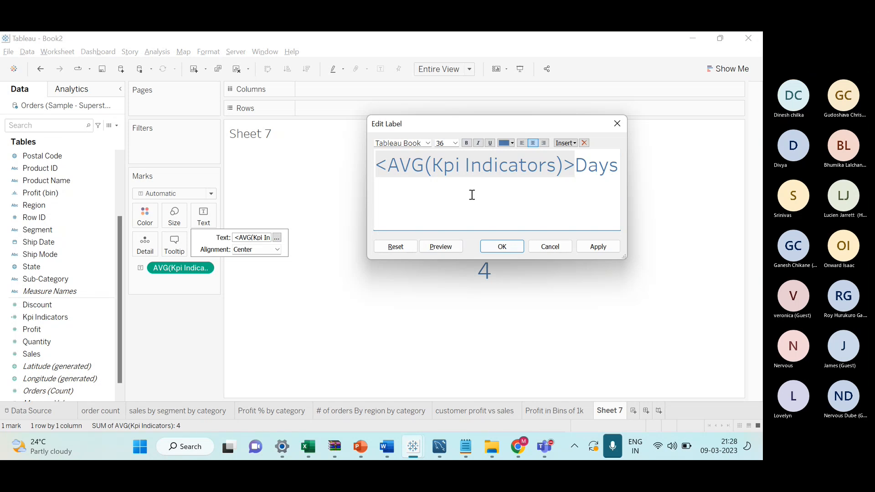
click(455, 144)
click(448, 169)
text(avg)
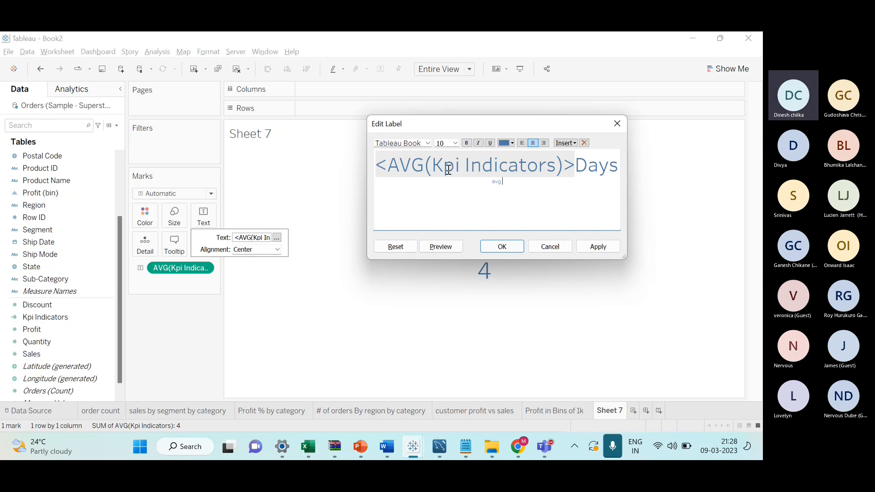
text( Time)
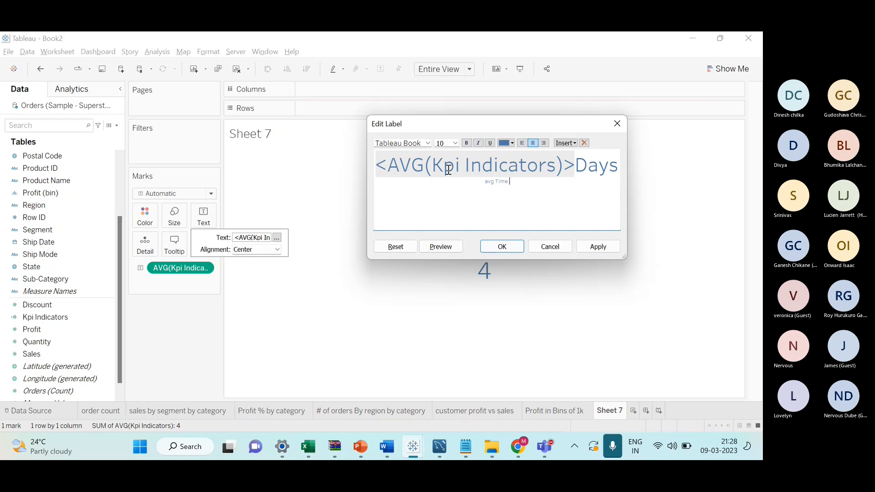
text( to)
text(Deliver)
Capitalise the caption to read "Avg Time to Deliver" and make the entire KPI label bold
key(alt+Tab)
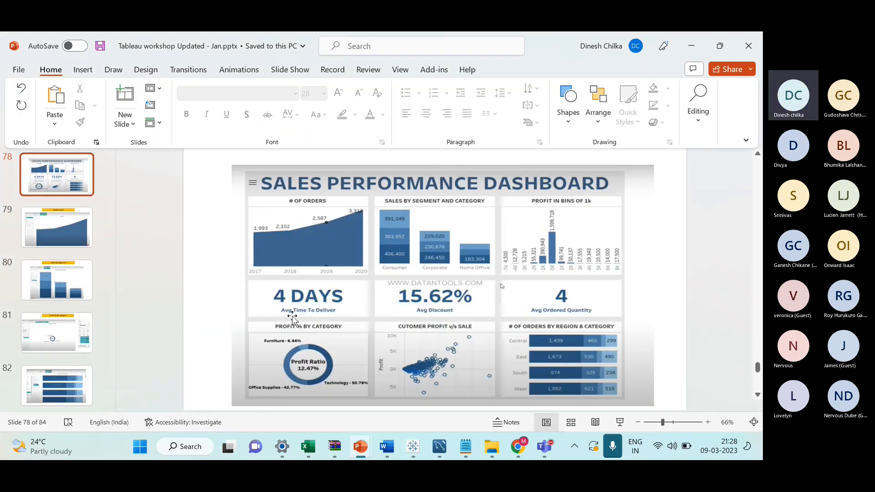
key(alt+Tab)
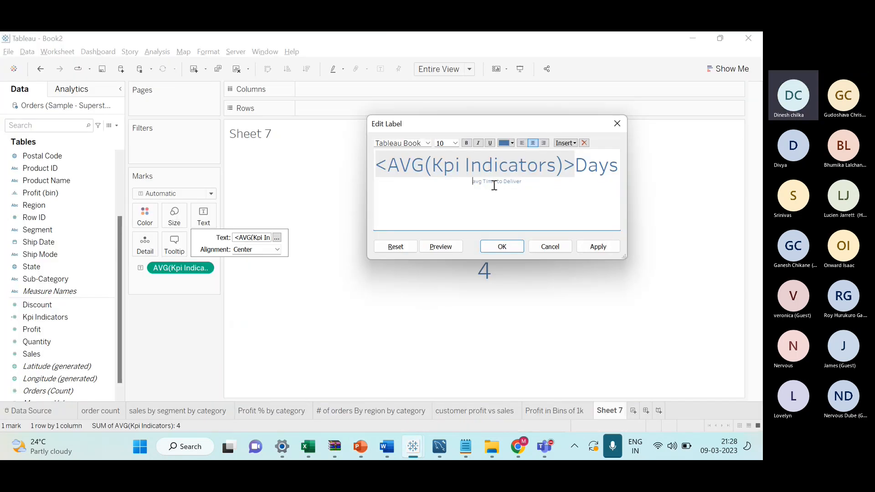
key(BackSpace)
text(A)
drag(548, 181, 376, 165)
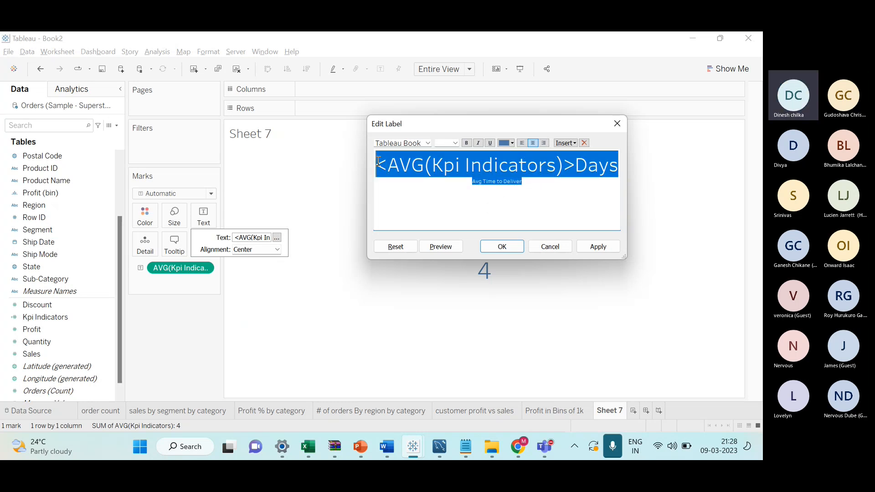
click(468, 142)
click(503, 200)
click(510, 247)
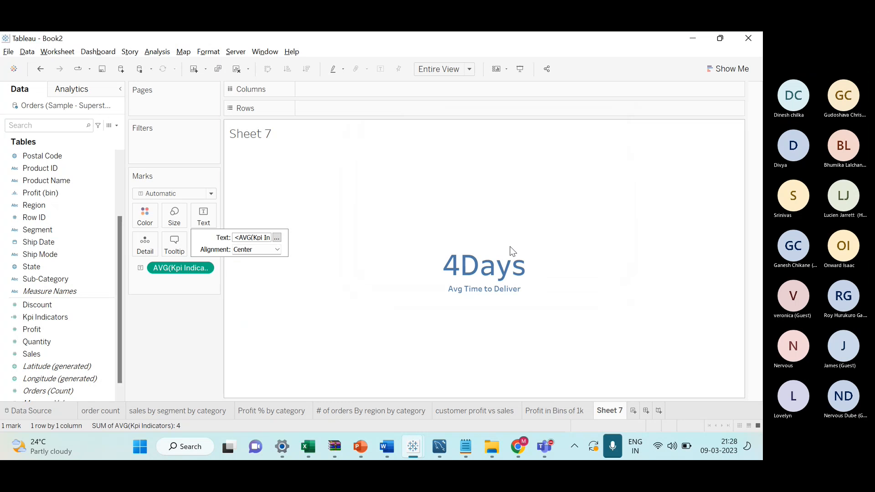
Compare the finished KPI label with the Avg Time To Deliver tile on the PowerPoint reference slide
key(alt+Tab)
key(alt+Tab)
right_click(490, 272)
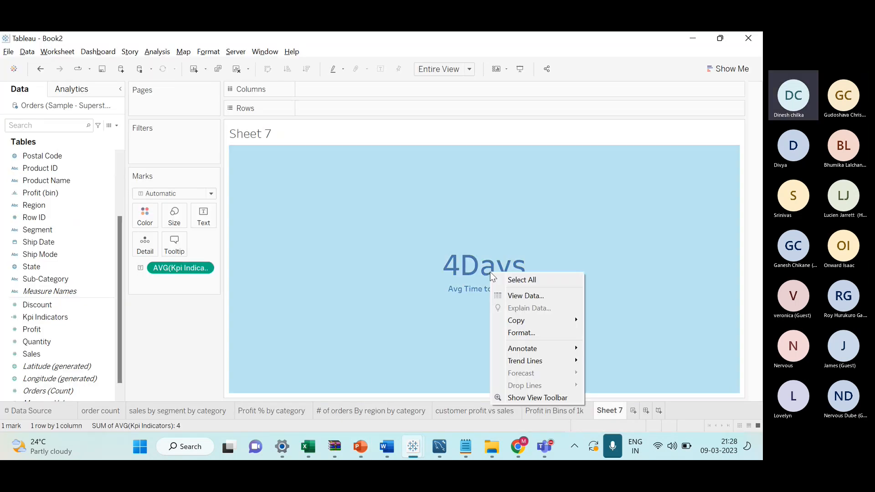
click(459, 294)
key(alt+Tab)
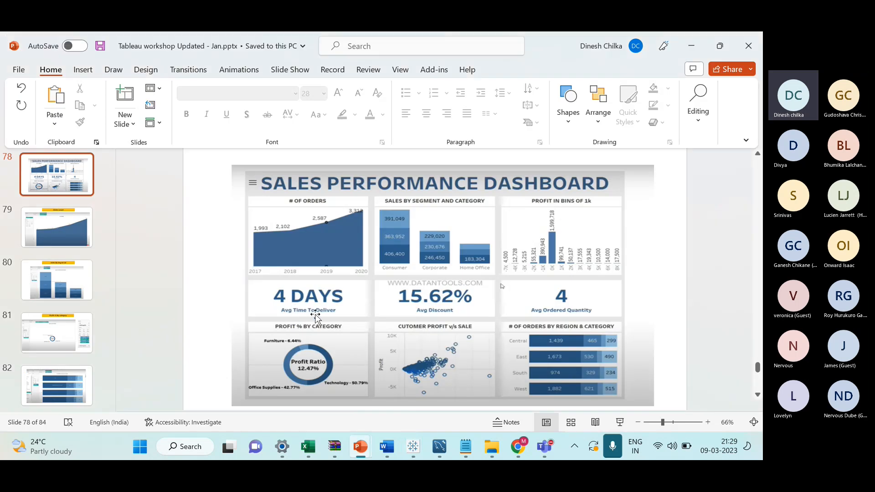
key(alt+Tab)
right_click(496, 273)
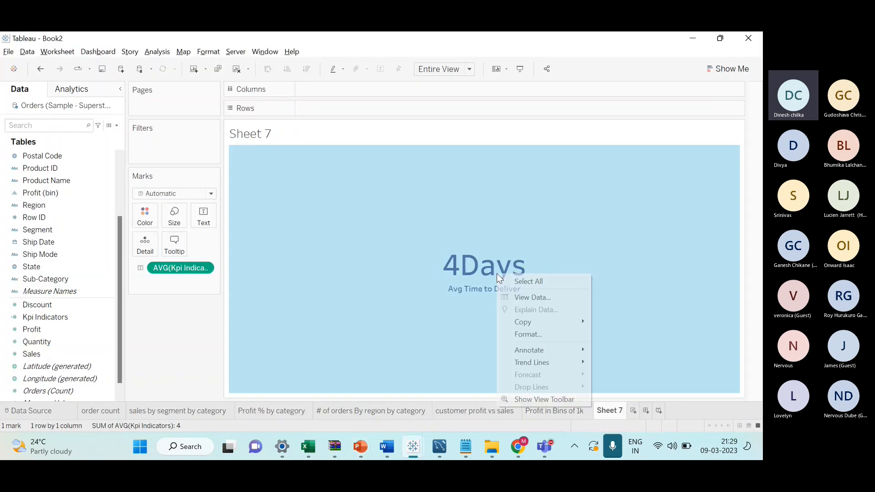
Replace Days with uppercase DAYS in the KPI label, directly after the average value, and return to the PowerPoint reference slide
click(204, 223)
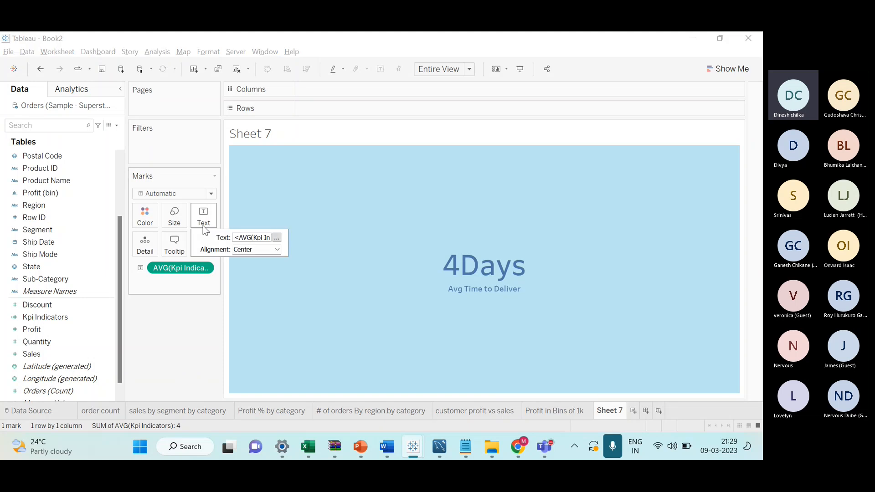
click(276, 237)
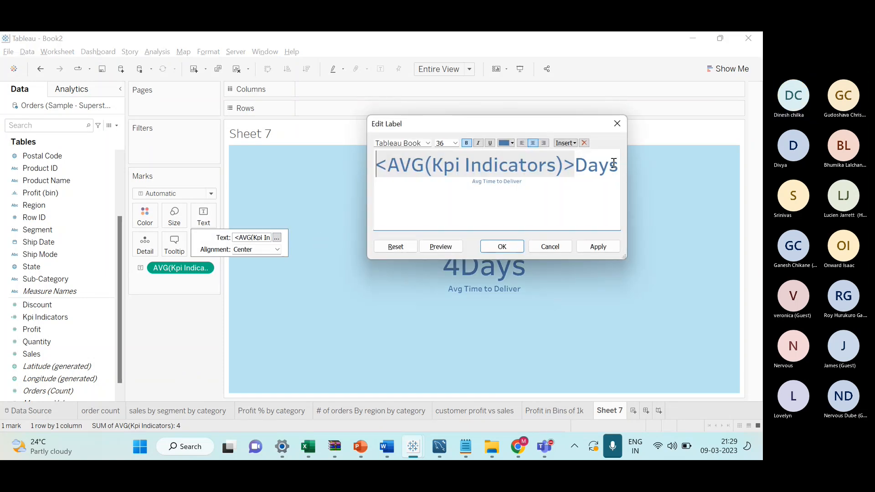
key(BackSpace)
key(BackSpace)
key(BackSpace)
key(BackSpace)
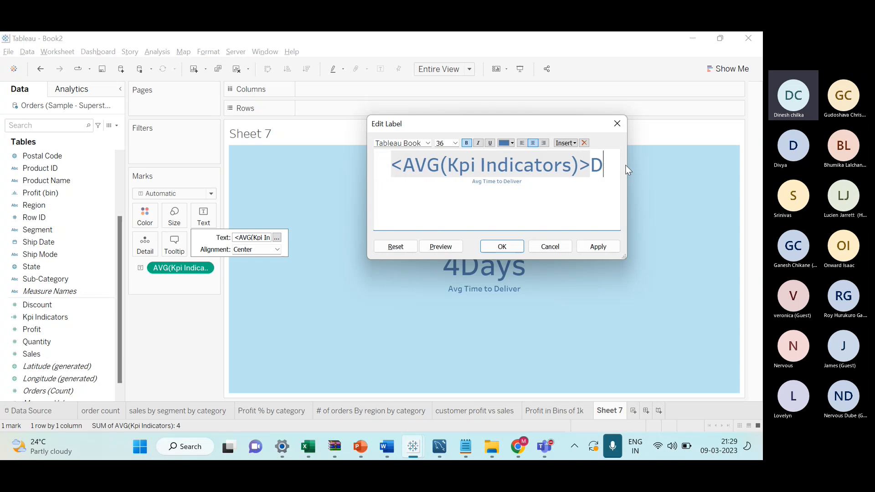
text(DAYS)
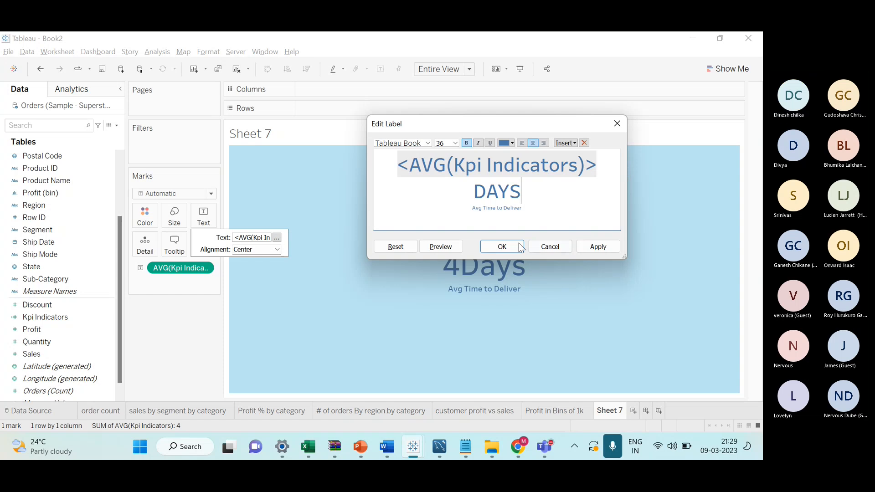
click(473, 191)
key(BackSpace)
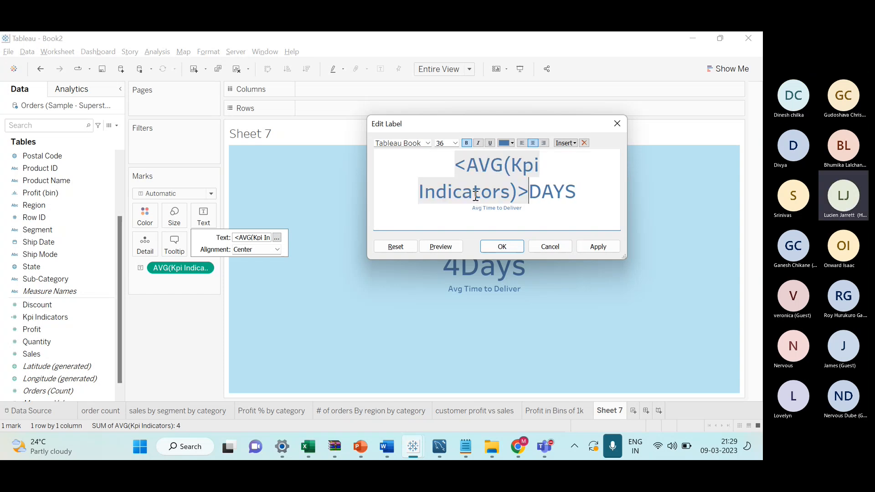
click(502, 247)
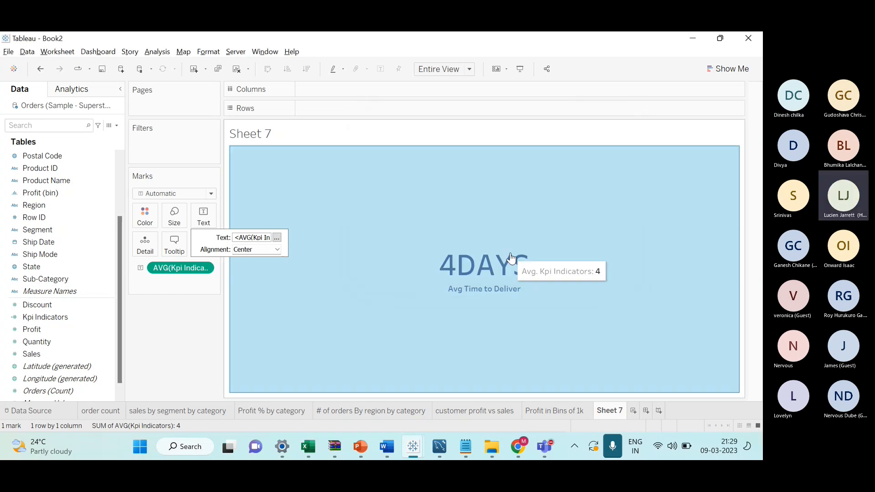
key(alt+Tab)
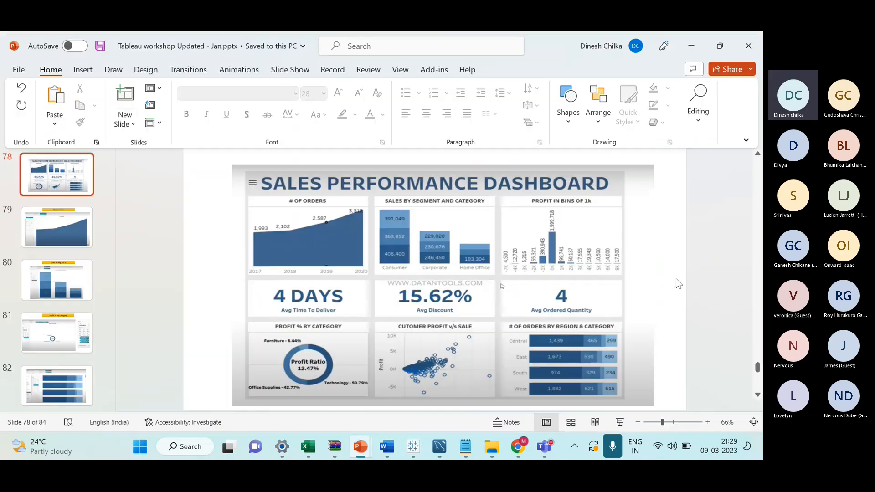
Check the delivery time KPI against the PowerPoint reference slide and add a new worksheet in Tableau
key(alt+Tab)
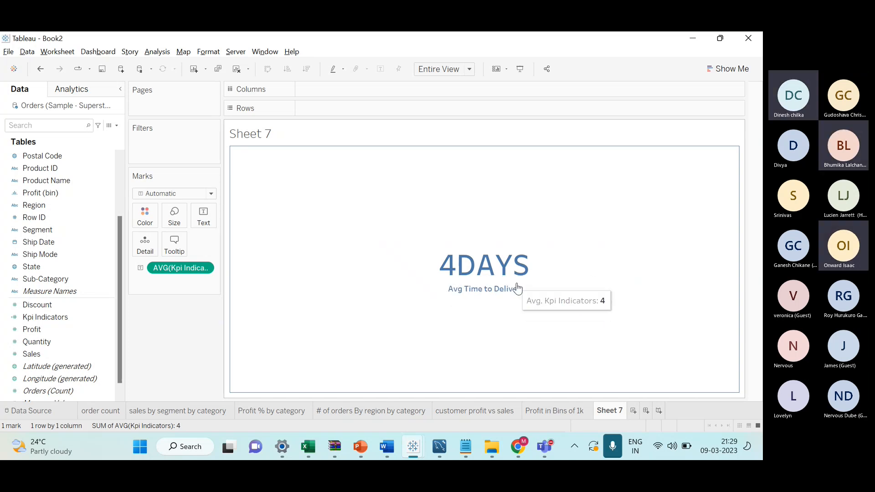
key(alt+Tab)
key(alt+Tab)
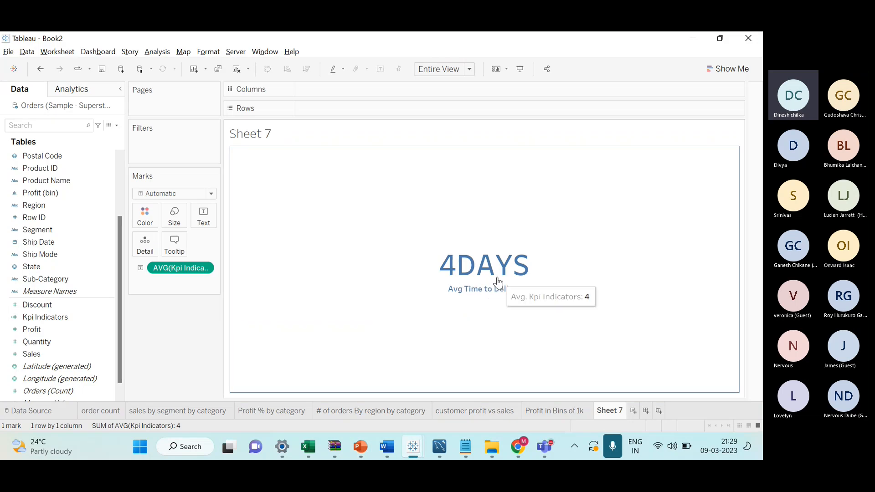
key(alt+Tab)
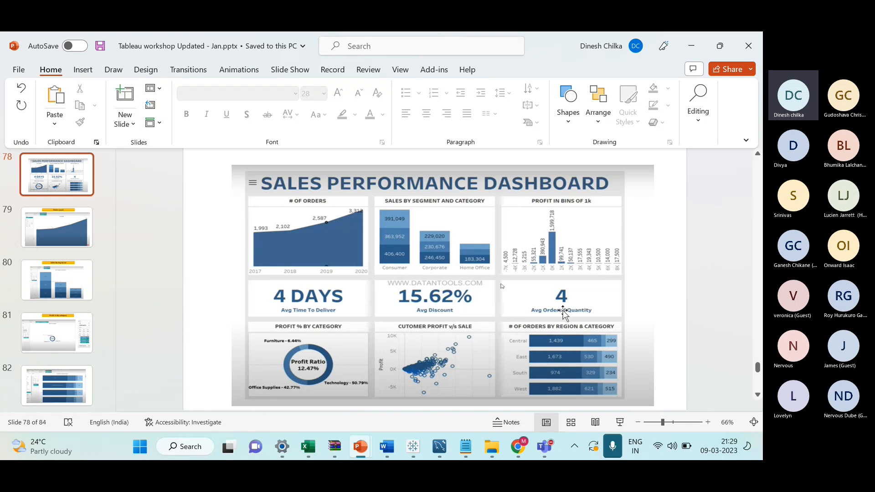
key(alt+Tab)
key(ctrl+m)
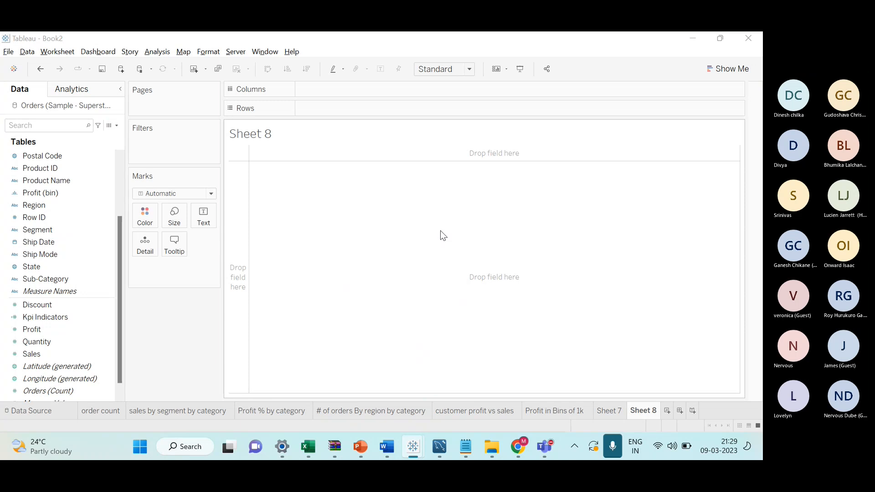
Compare the finished delivery KPI sheet and the new blank worksheet with the KPI tiles on the PowerPoint reference slide
key(alt+Tab)
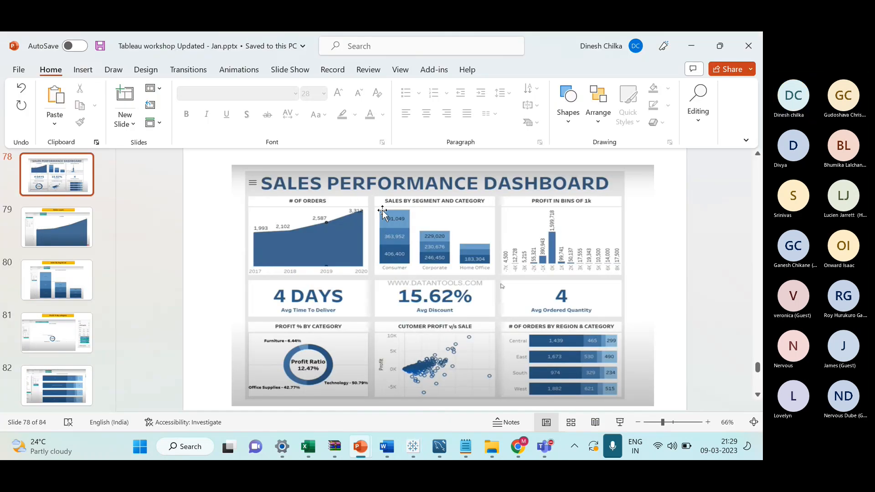
key(alt+Tab)
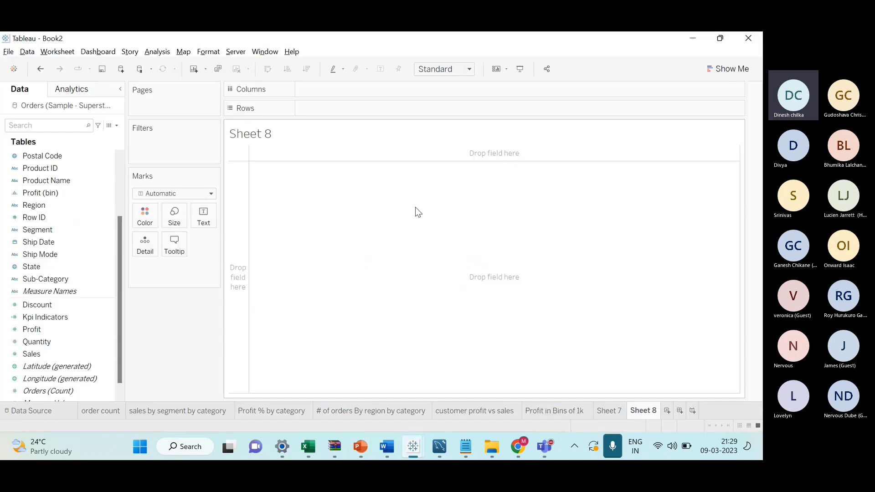
key(alt+Tab)
key(alt+Tab)
click(619, 409)
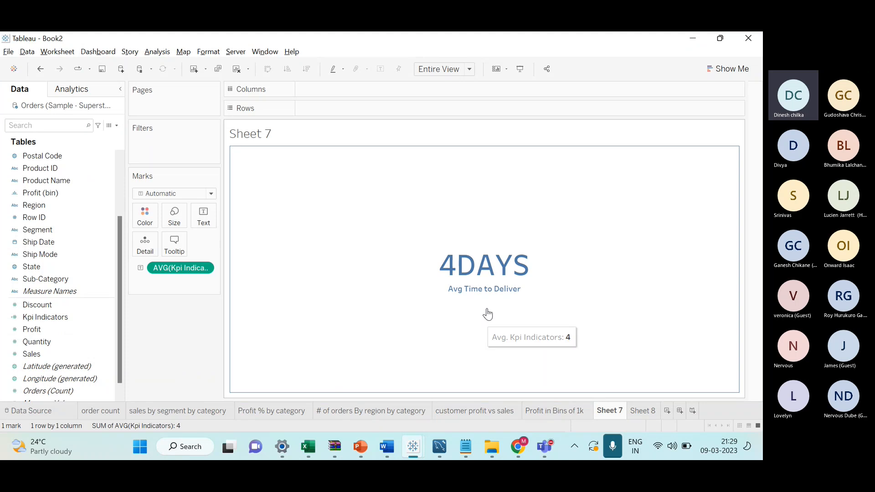
click(642, 410)
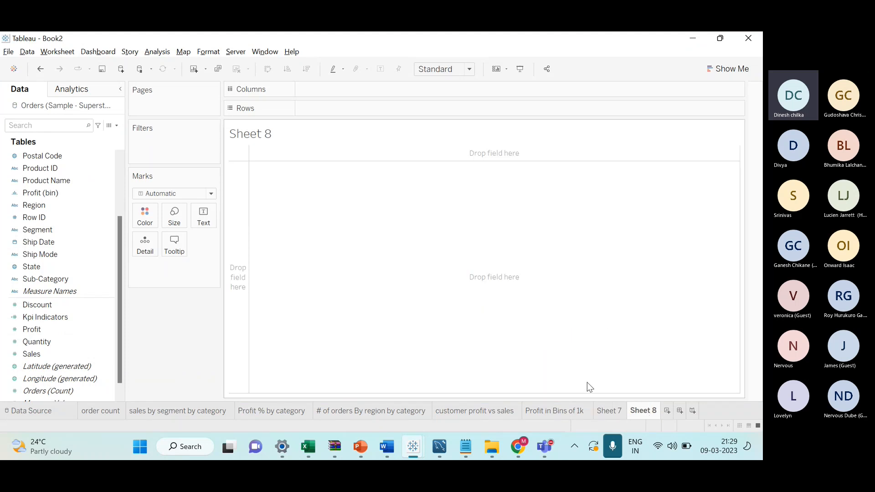
key(alt+Tab)
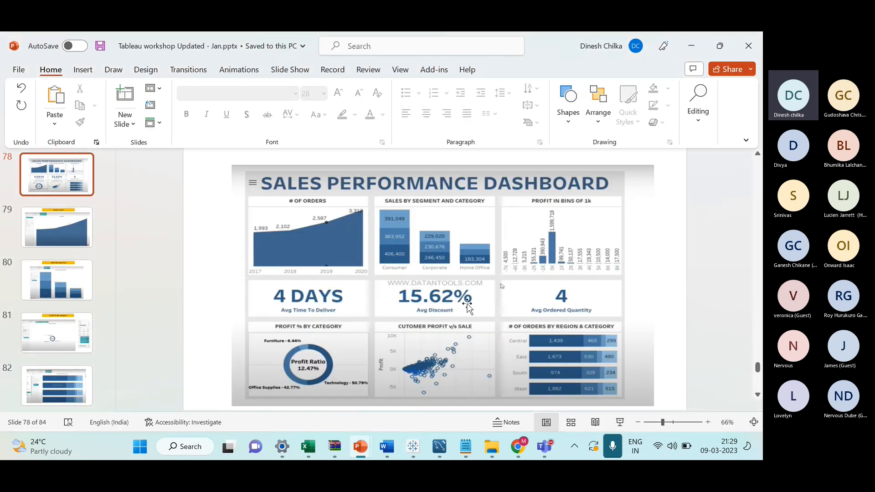
key(alt+Tab)
click(608, 410)
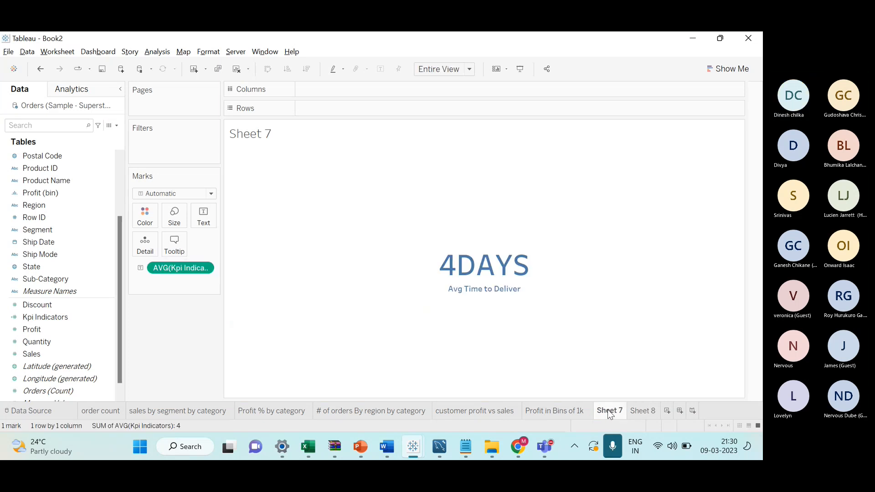
key(alt+Tab)
key(alt+Tab)
key(alt+Tab)
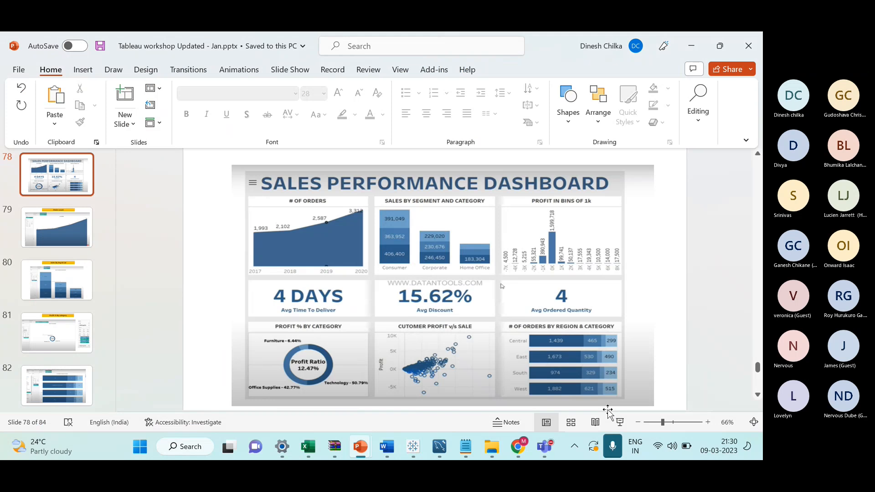
key(alt+Tab)
Show Discount as the text mark on Sheet 8 and centre its horizontal alignment
click(640, 410)
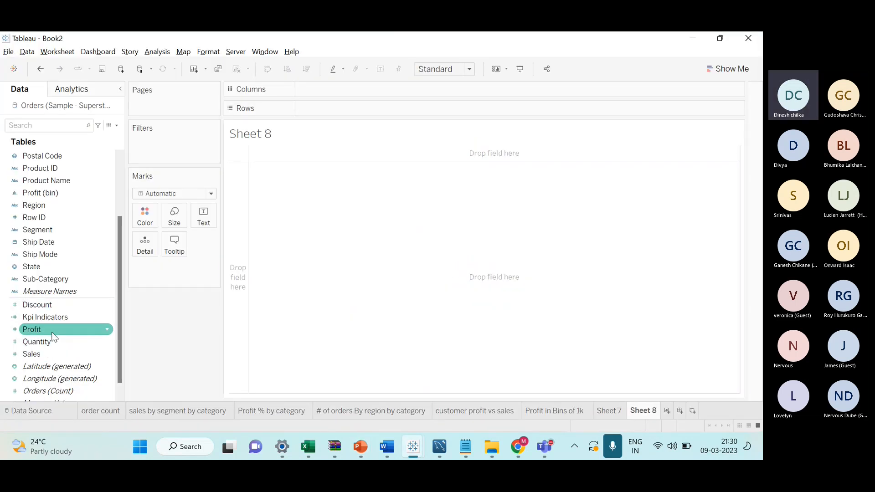
scroll(55, 207, up, 3)
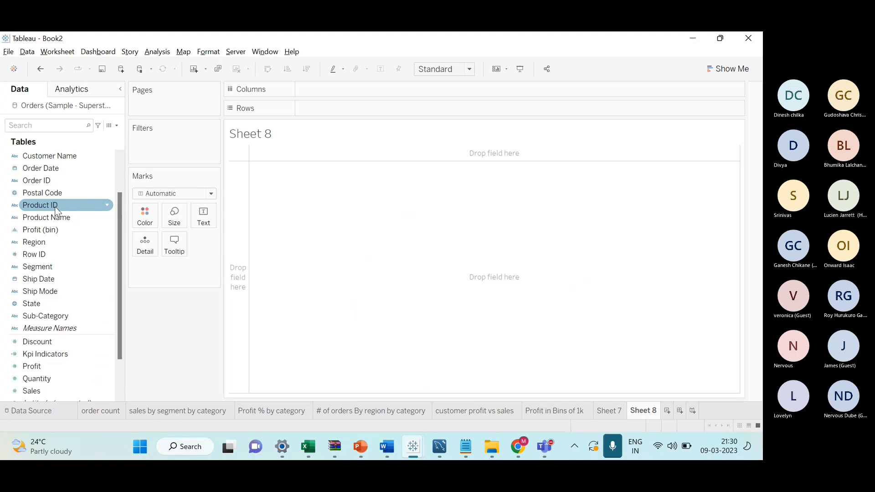
scroll(55, 207, down, 3)
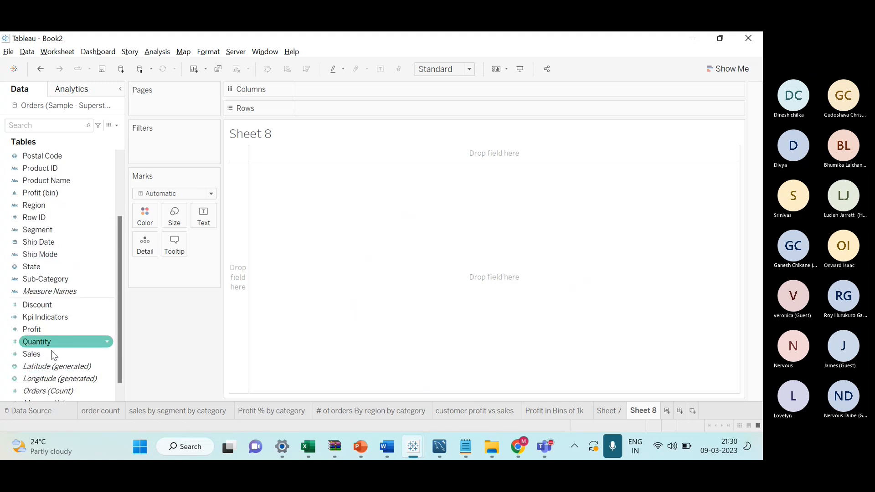
drag(41, 304, 202, 219)
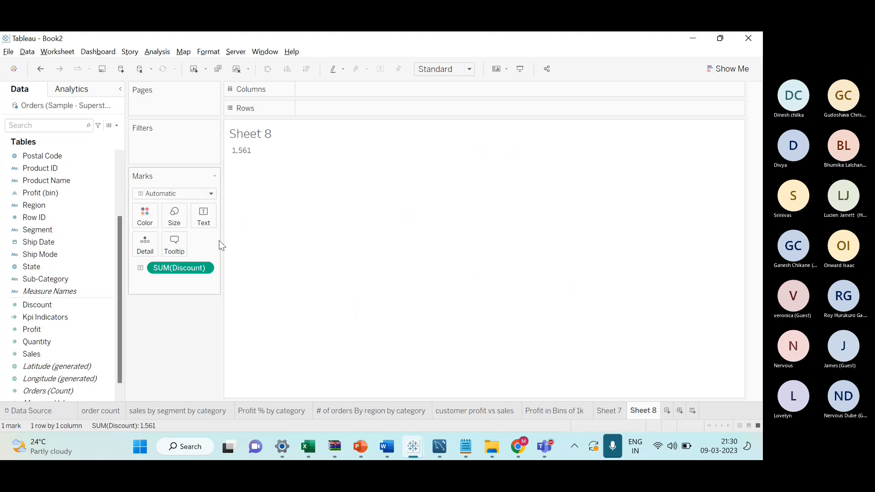
click(203, 219)
click(252, 250)
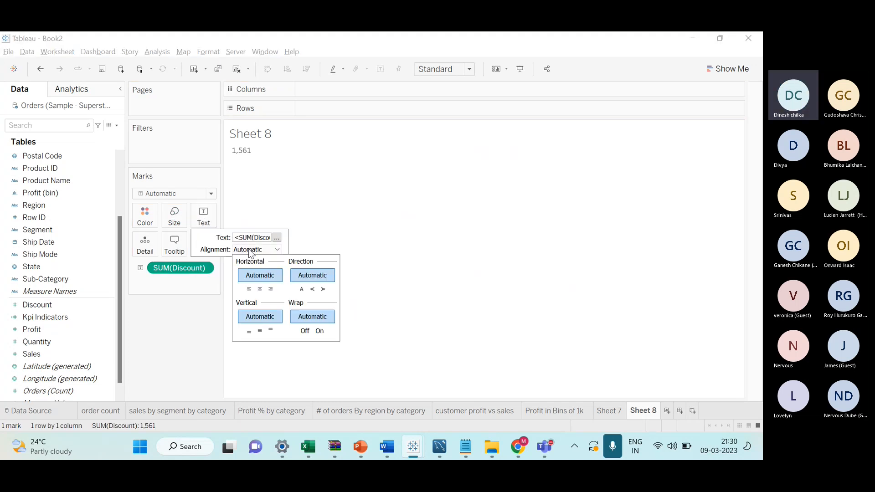
click(260, 290)
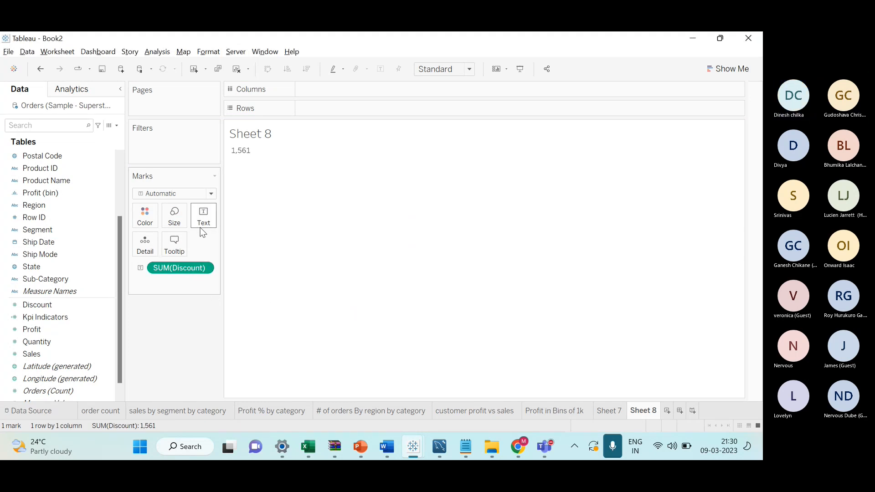
Change the Discount measure's aggregation from sum to average
click(205, 268)
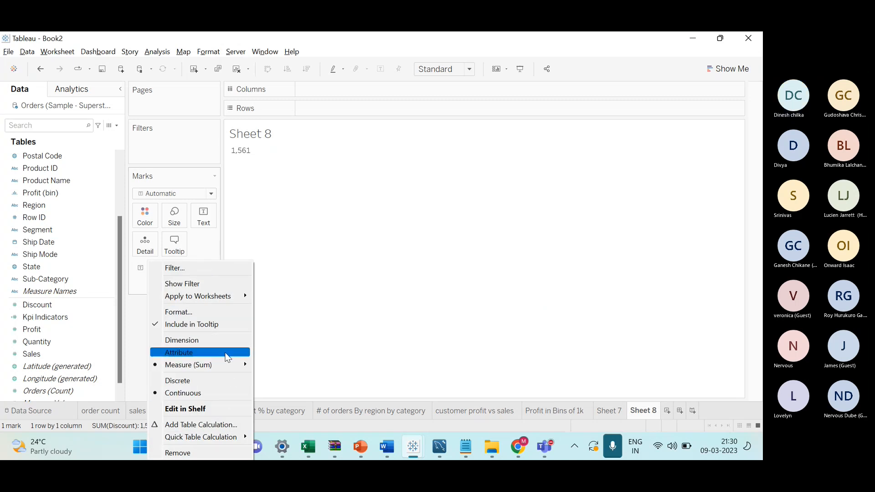
mouse_move(238, 368)
click(287, 327)
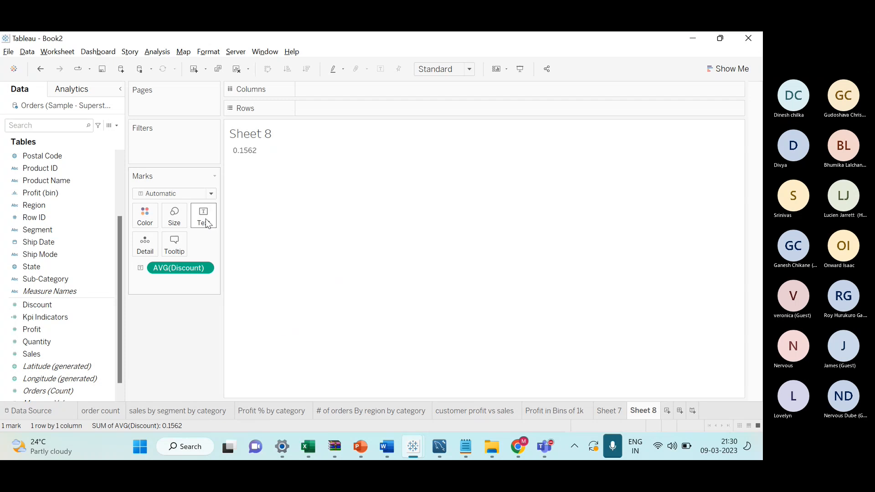
Format the average discount's pane numbers as Percentage with two decimal places
click(205, 273)
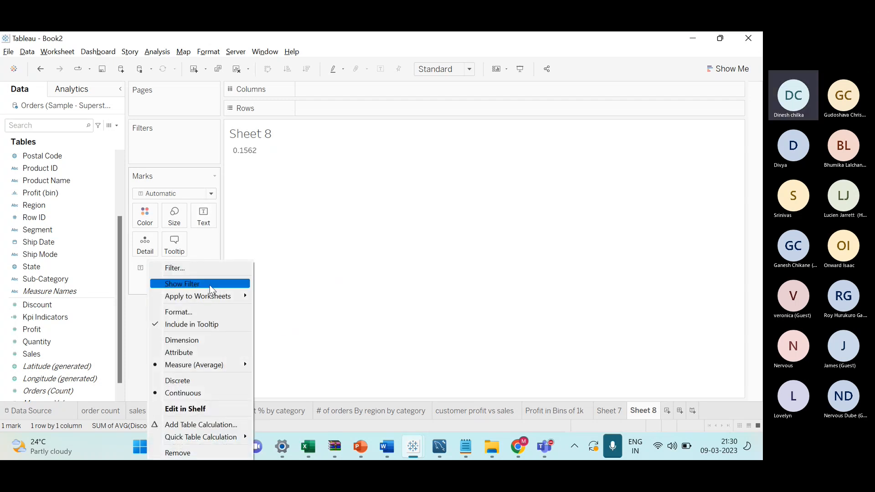
click(213, 312)
key(alt+Tab)
key(alt+Tab)
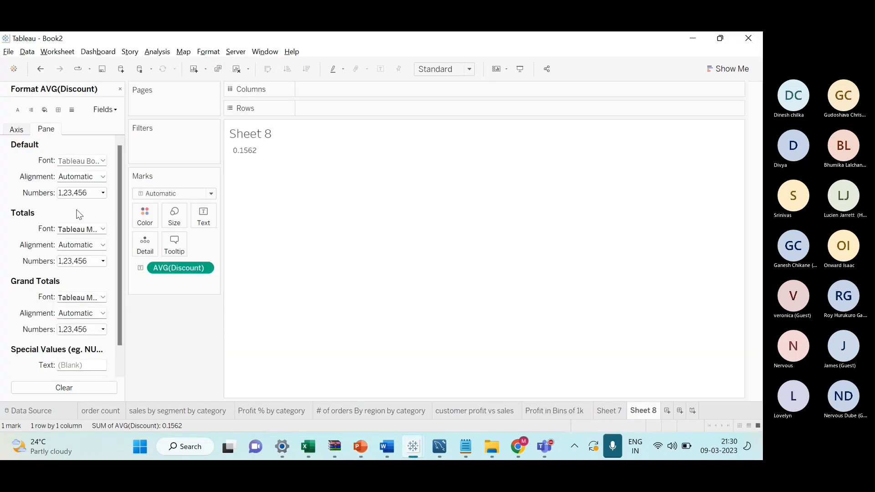
click(82, 193)
click(112, 243)
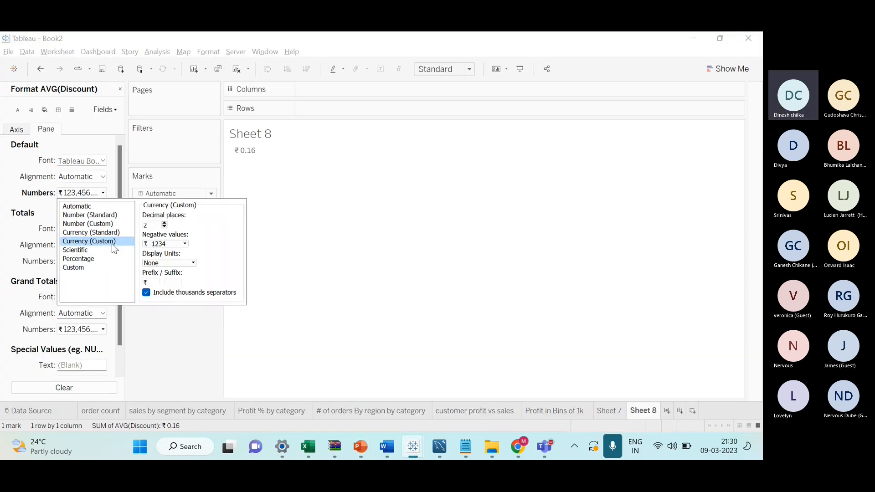
click(97, 257)
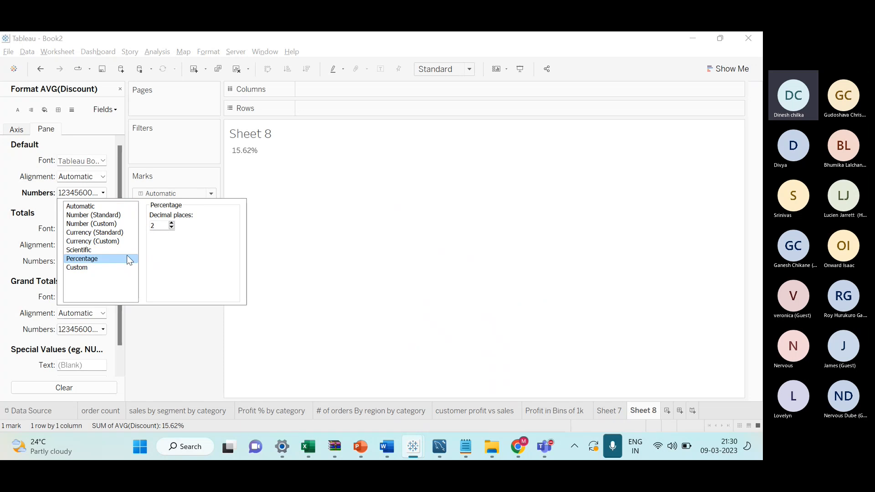
Reduce the percentage to 0 decimal places and compare it with the Avg Discount tile on the PowerPoint slide
double_click(171, 228)
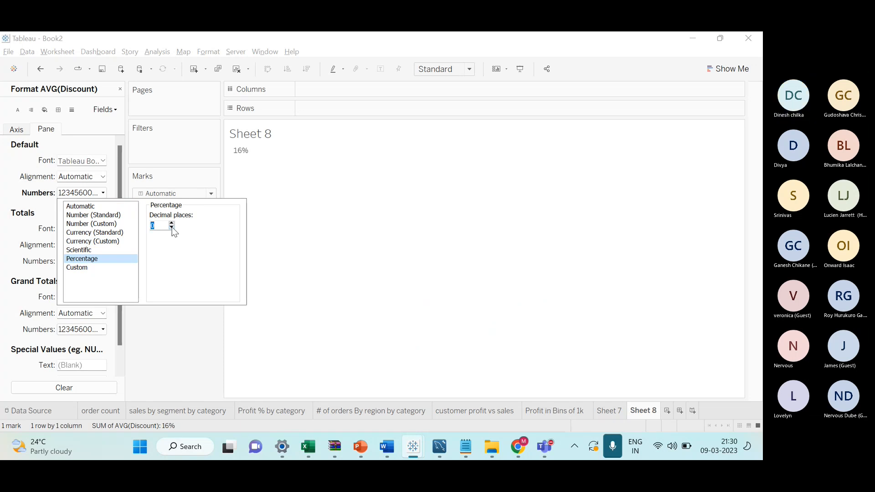
key(alt+Tab)
key(alt+Tab)
key(alt+Tab)
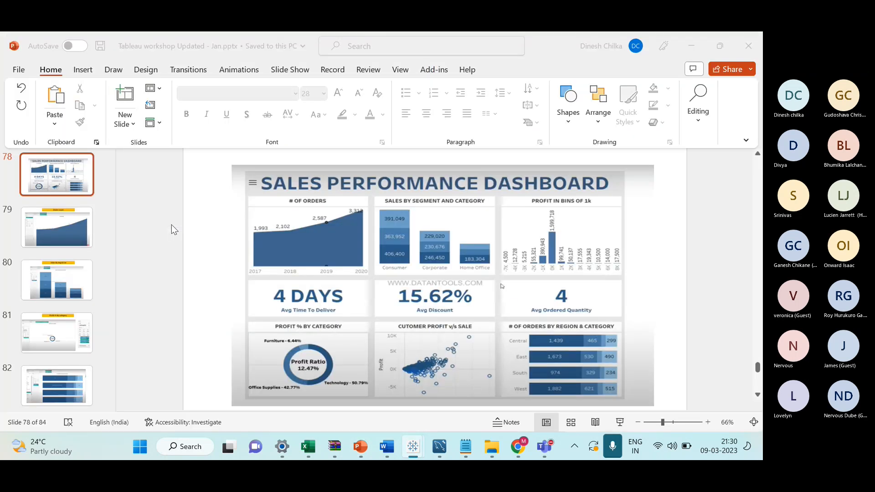
key(alt+Tab)
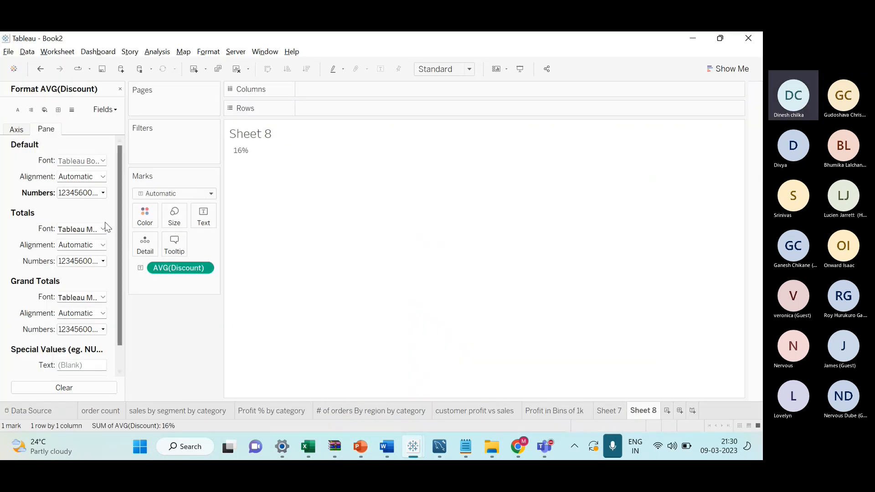
Restore the average discount's number format to Percentage with two decimal places and close the formatting options
click(103, 195)
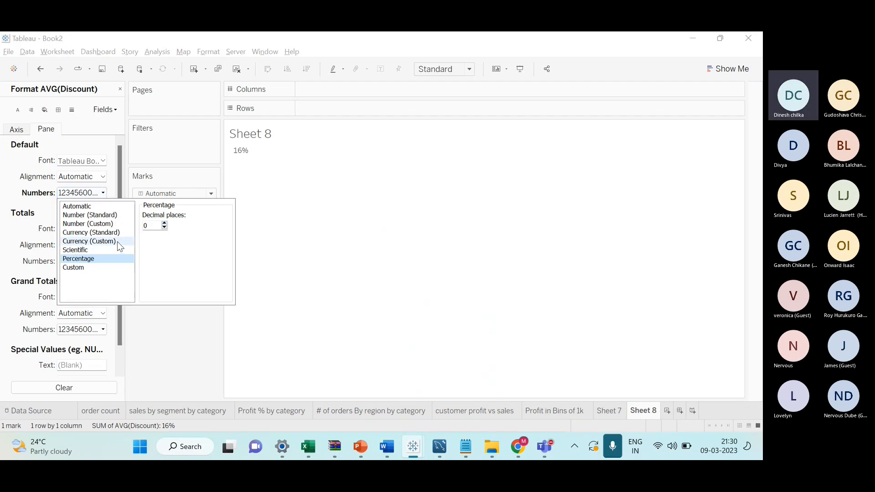
click(164, 223)
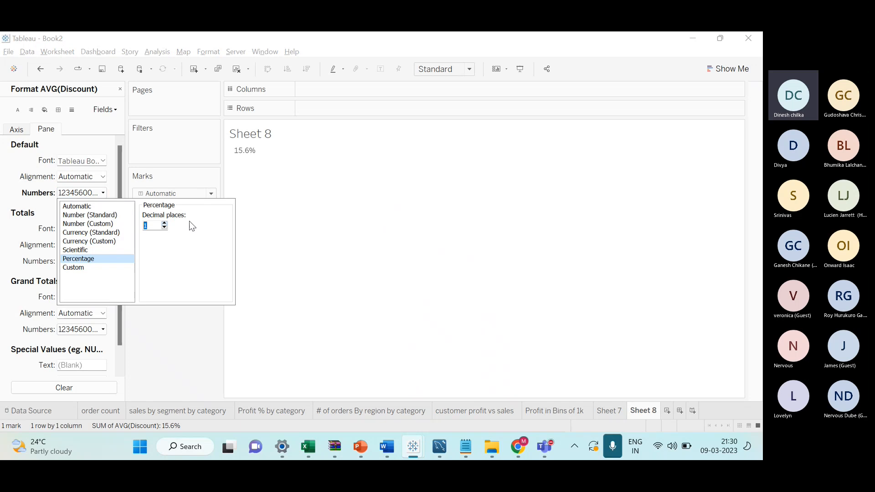
click(164, 228)
click(165, 223)
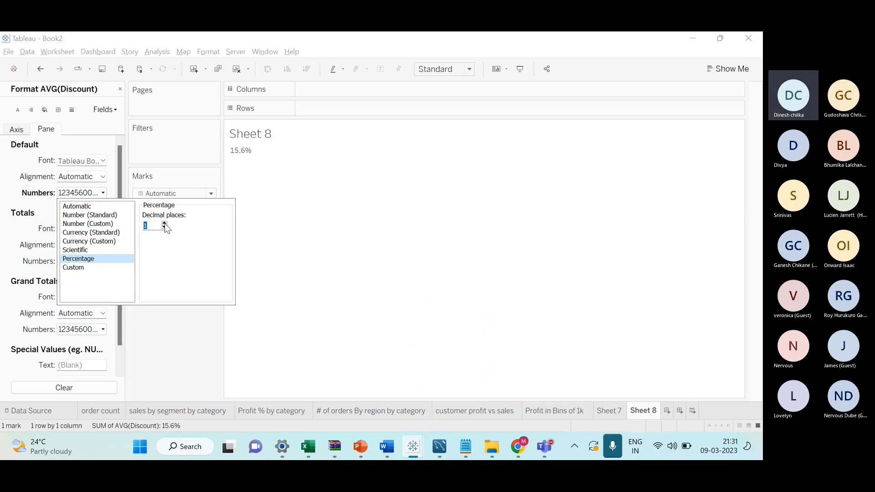
click(111, 224)
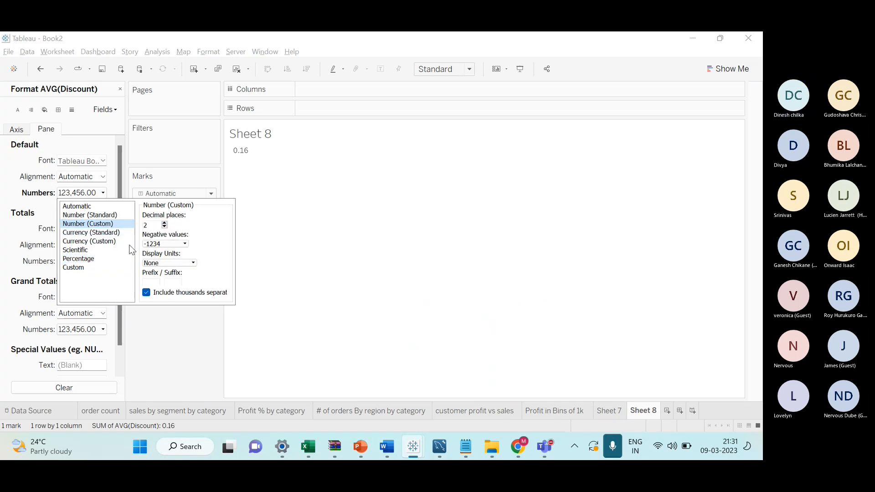
click(108, 259)
click(270, 226)
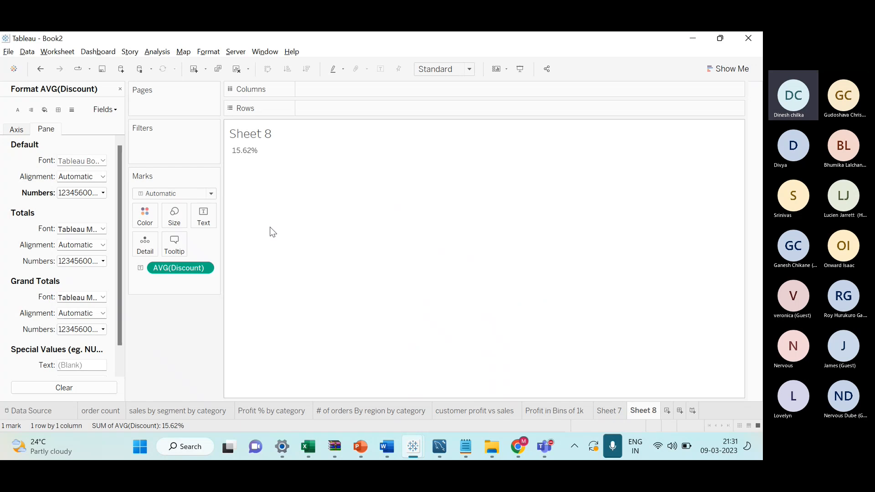
click(121, 90)
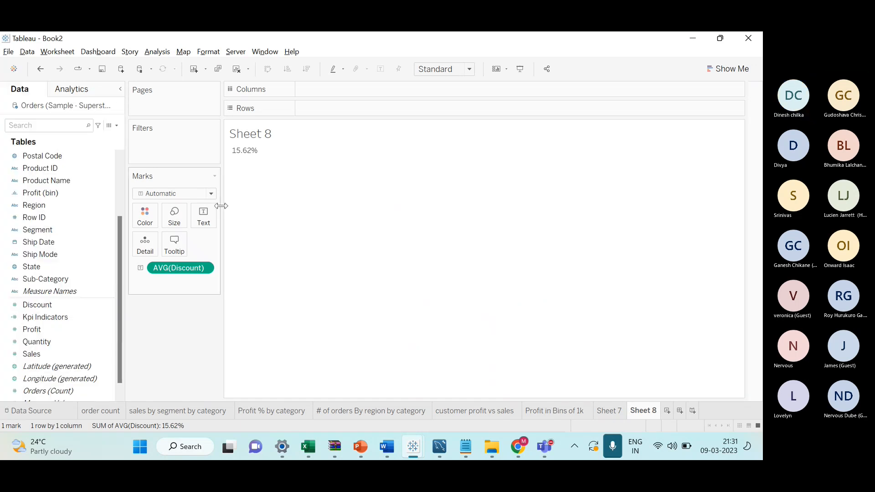
Fit Sheet 8 to Entire View and increase the mark size of the average discount text
click(469, 69)
click(448, 113)
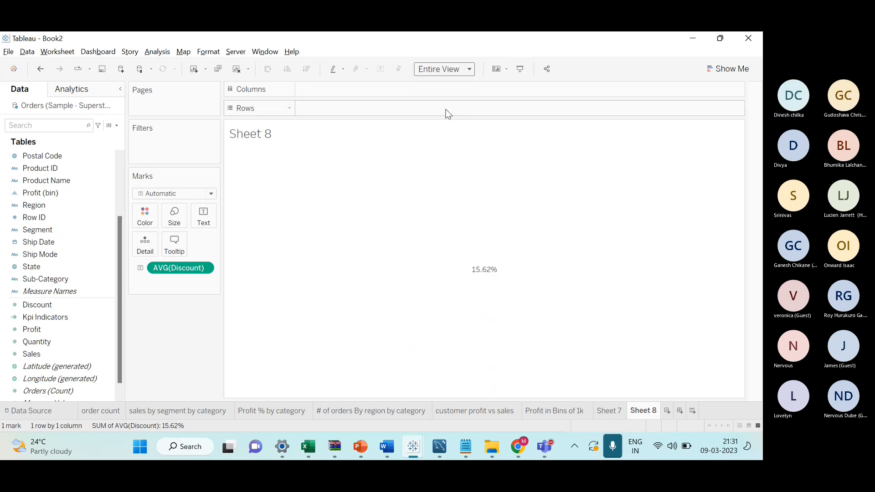
click(203, 222)
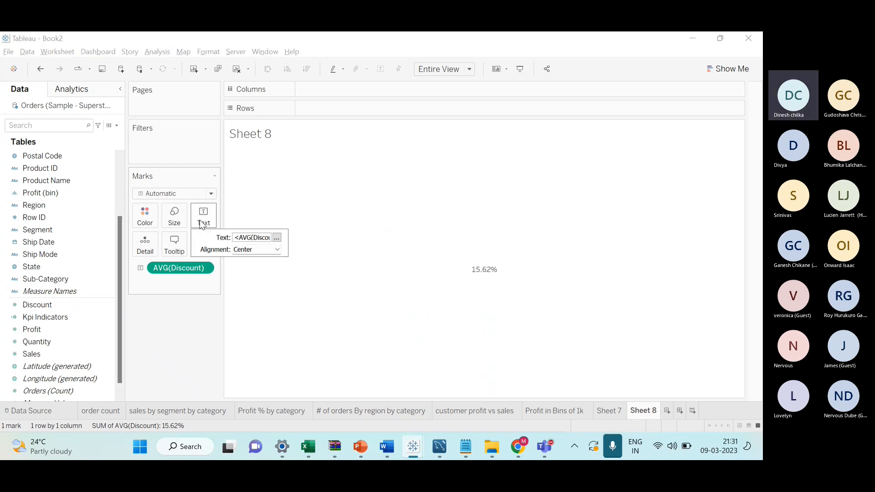
click(474, 275)
click(178, 223)
click(221, 242)
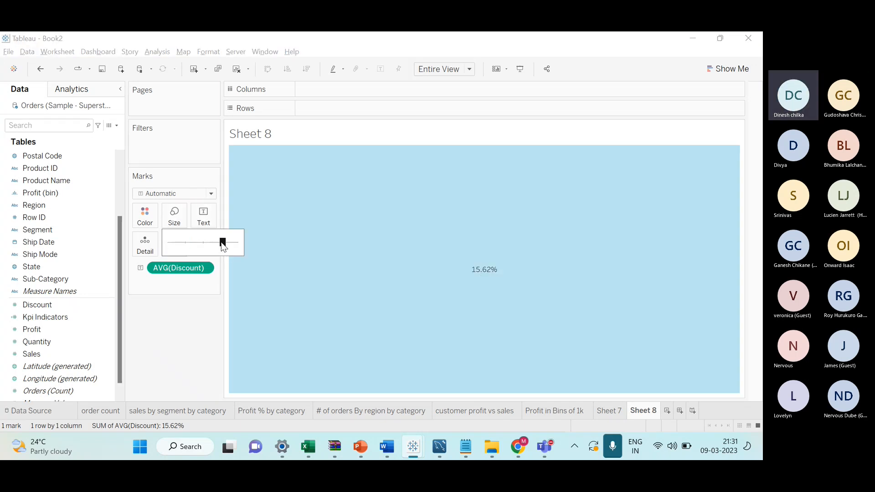
Enlarge the average discount text to the maximum mark size and color it blue
drag(221, 243, 231, 243)
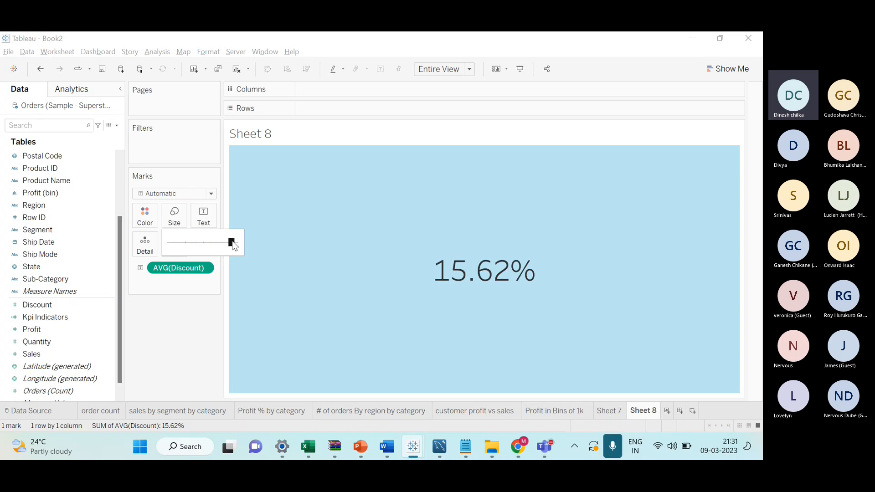
click(145, 215)
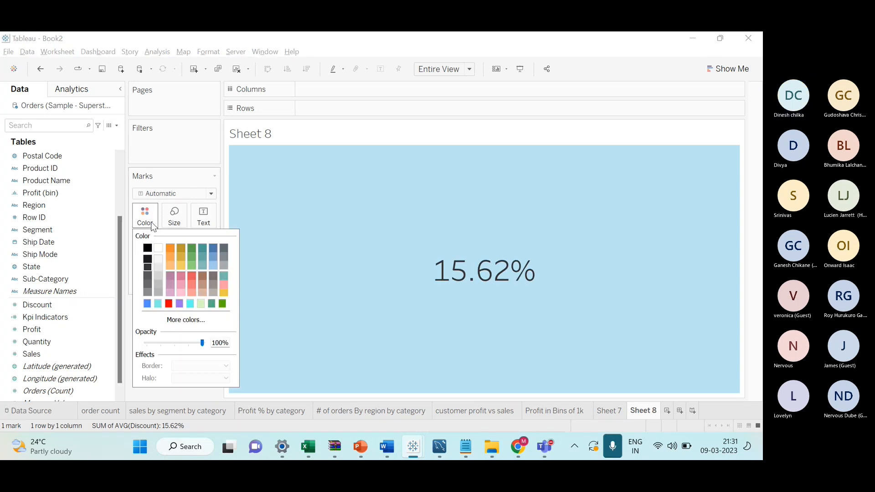
click(213, 249)
click(303, 269)
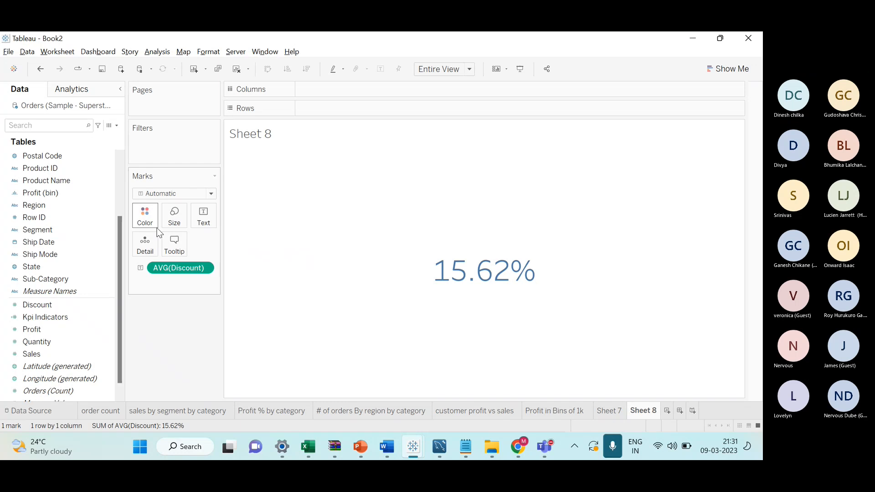
Open the text label for editing and set the AVG(Discount) field's font size to 36
click(208, 224)
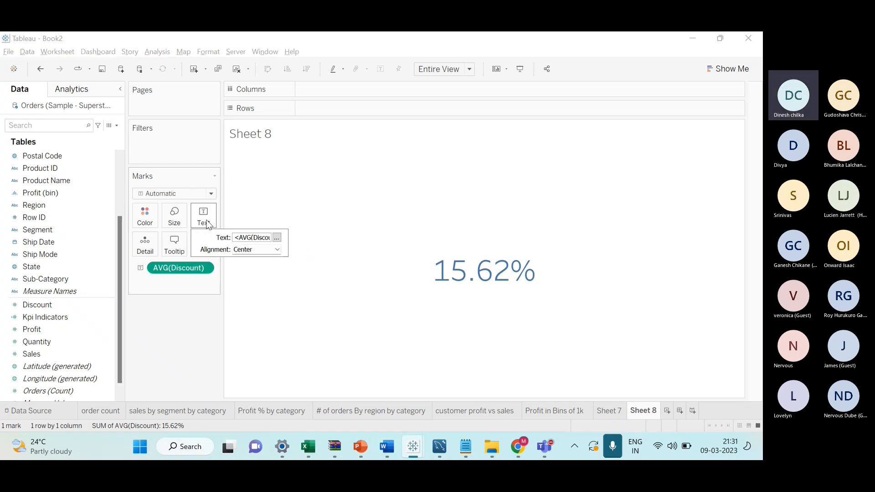
click(277, 238)
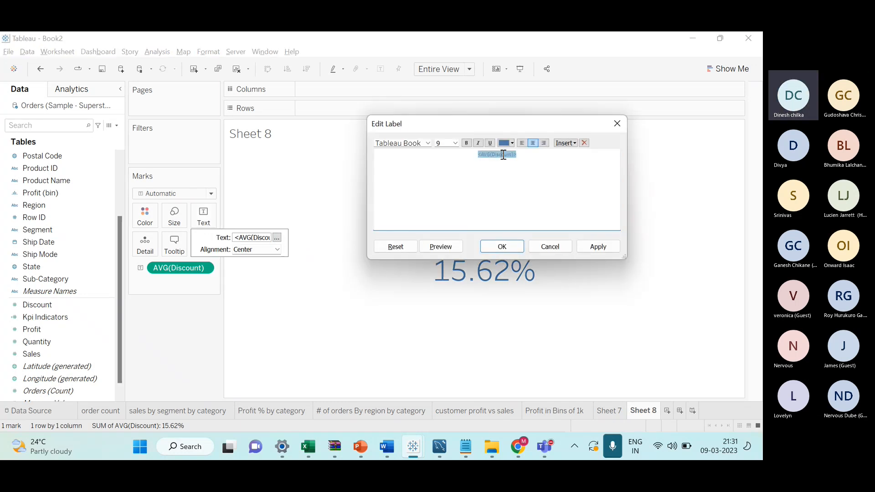
click(455, 143)
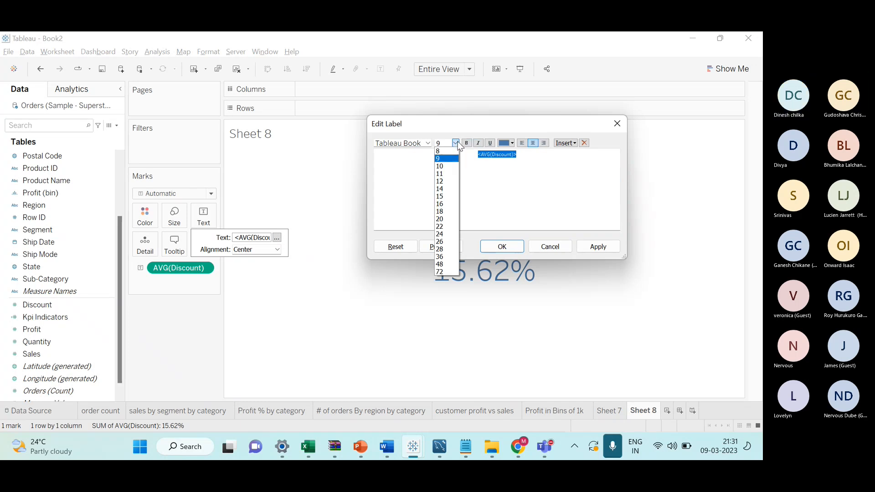
click(447, 256)
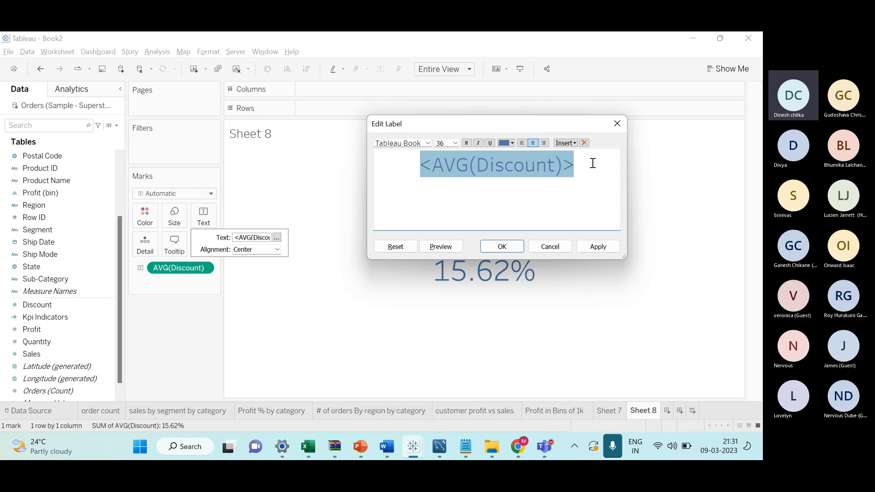
Check the tile caption on the PowerPoint slide and add the line "Avg Discount" below the AVG(Discount) field in the label
key(alt+Tab)
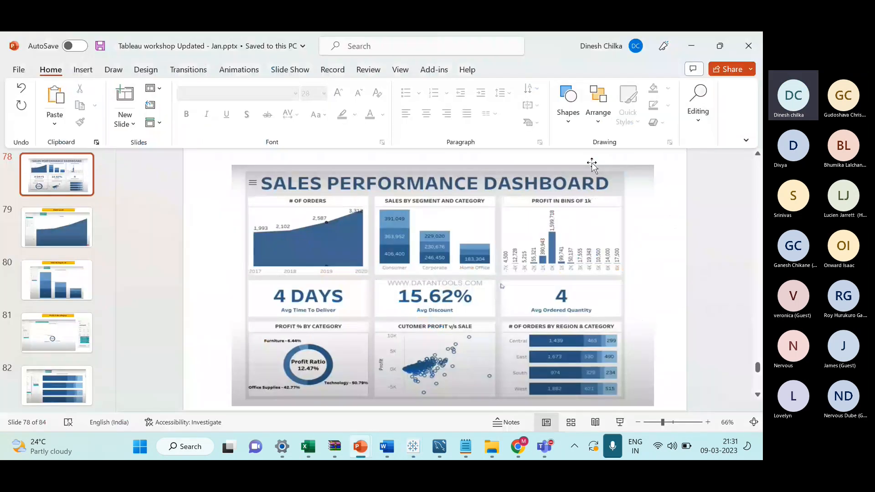
key(alt+Tab)
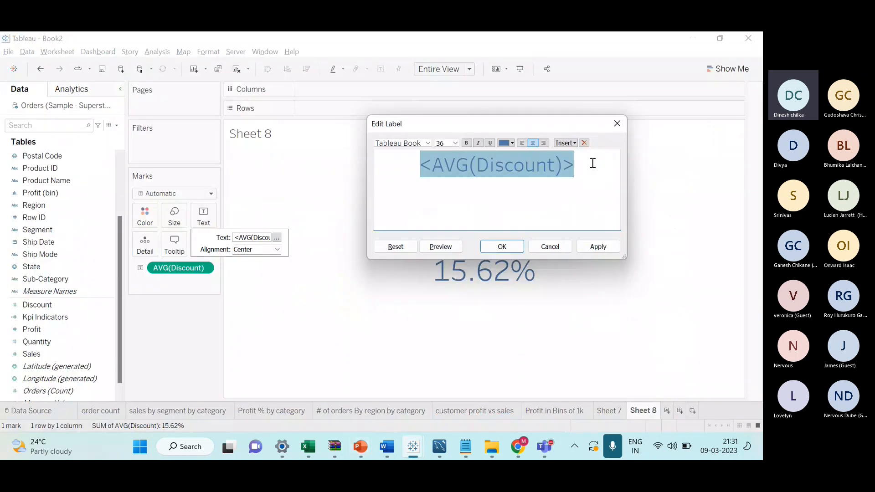
click(593, 163)
key(Return)
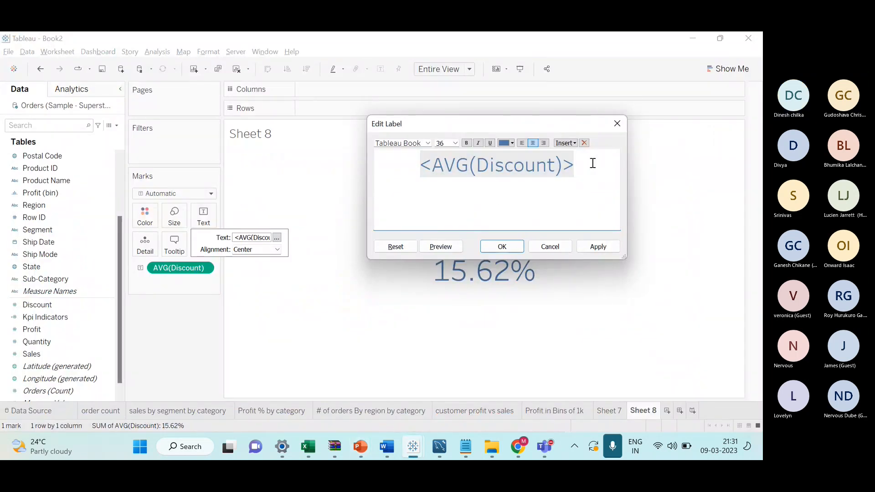
key(alt+Tab)
key(alt+Tab)
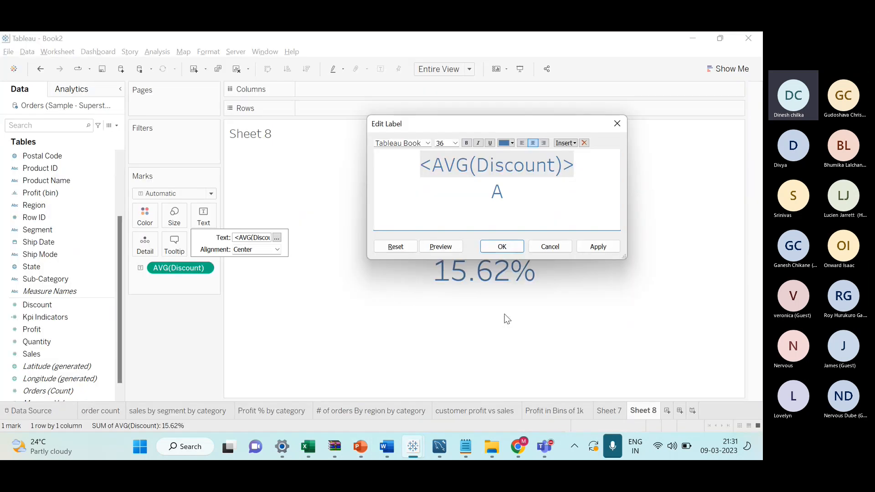
text(vg Discount)
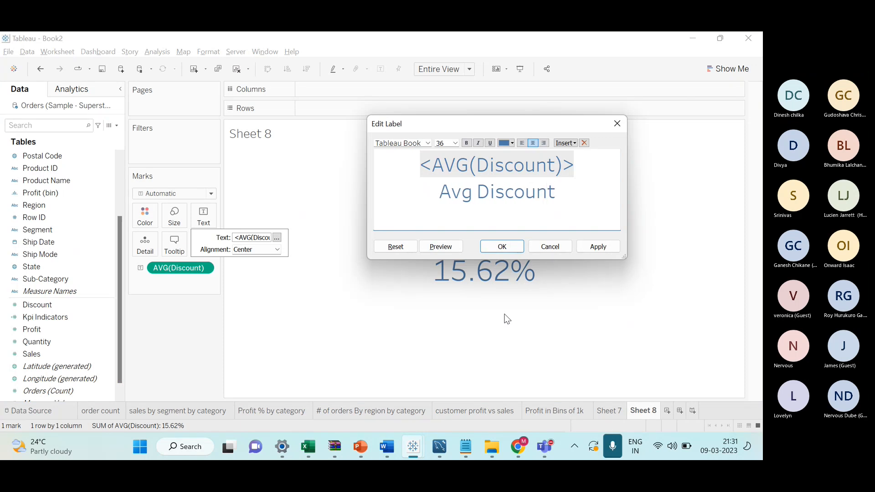
Set the "Avg Discount" caption line to font size 10 and apply the label
triple_click(495, 190)
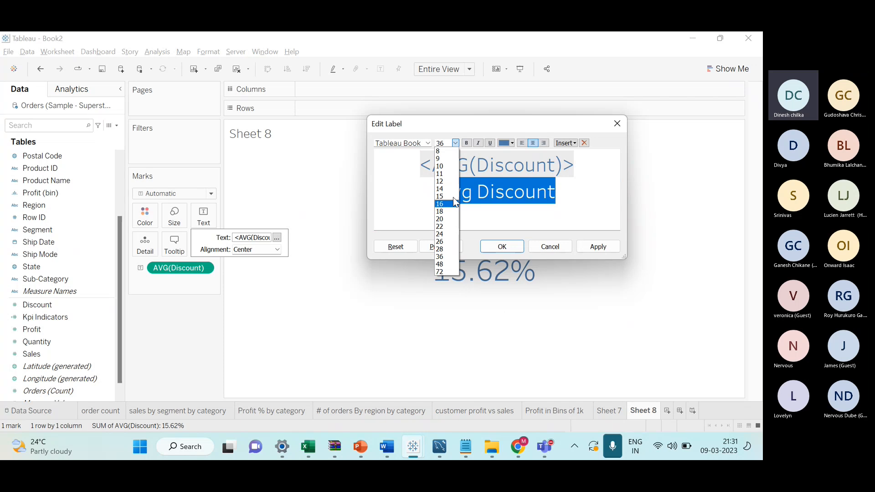
click(453, 166)
click(507, 243)
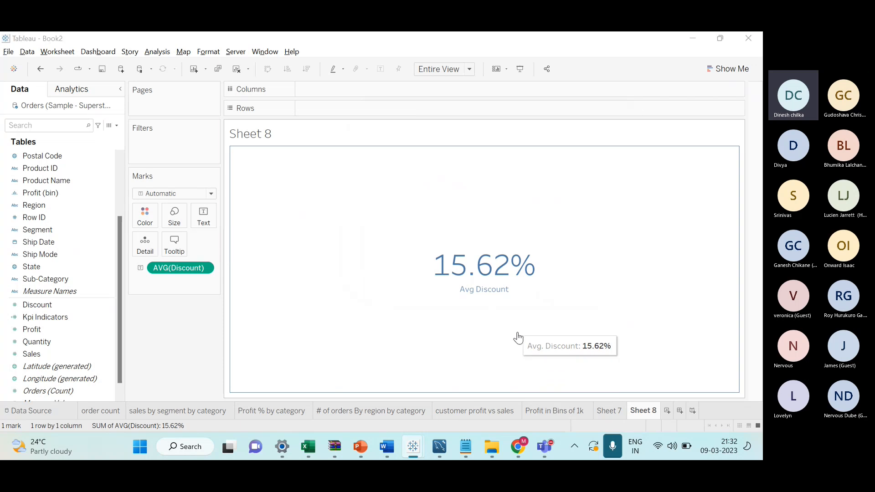
Compare the sheet with the Avg Discount tile on the PowerPoint slide and review the caption's font settings in the label editor
key(alt+Tab)
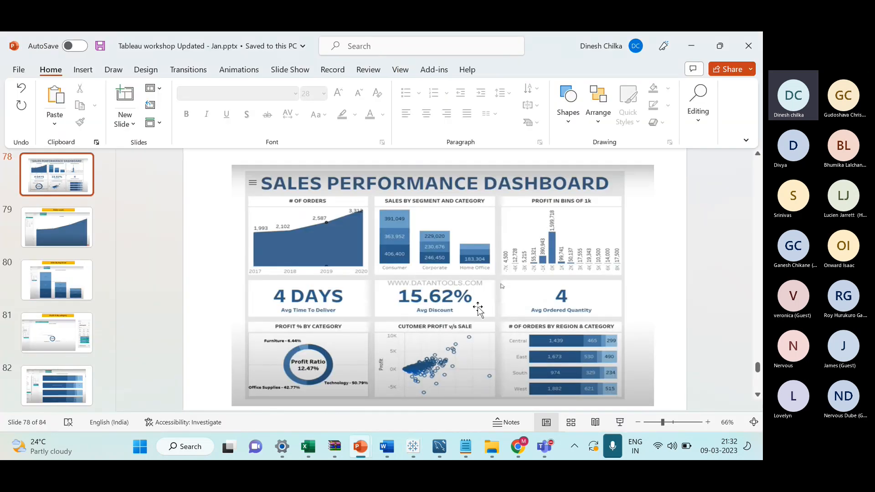
key(alt+Tab)
click(488, 293)
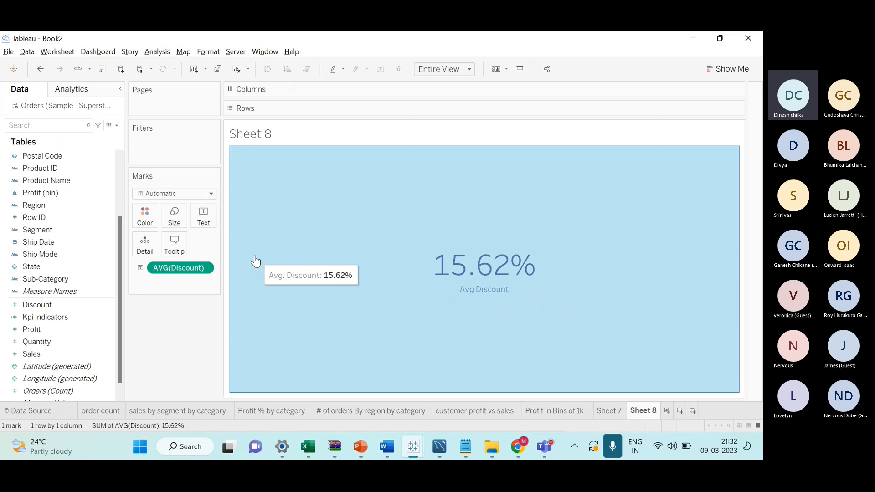
right_click(194, 268)
click(194, 268)
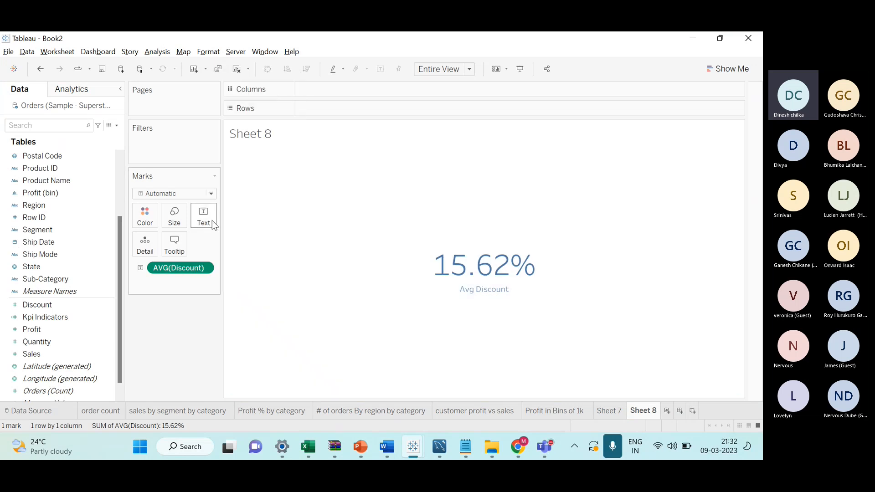
click(211, 210)
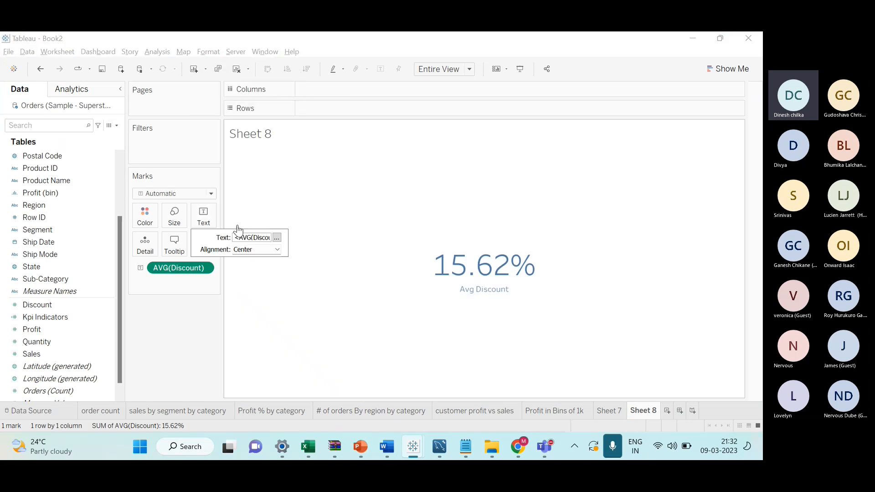
click(276, 238)
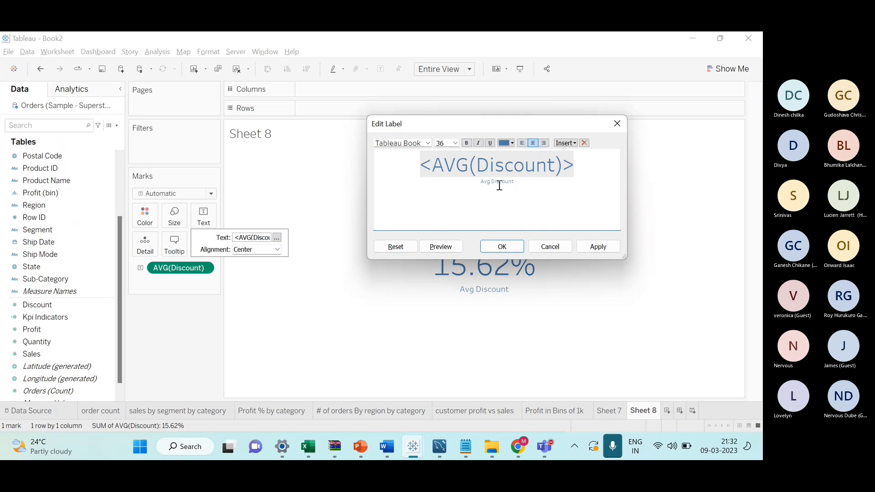
triple_click(499, 182)
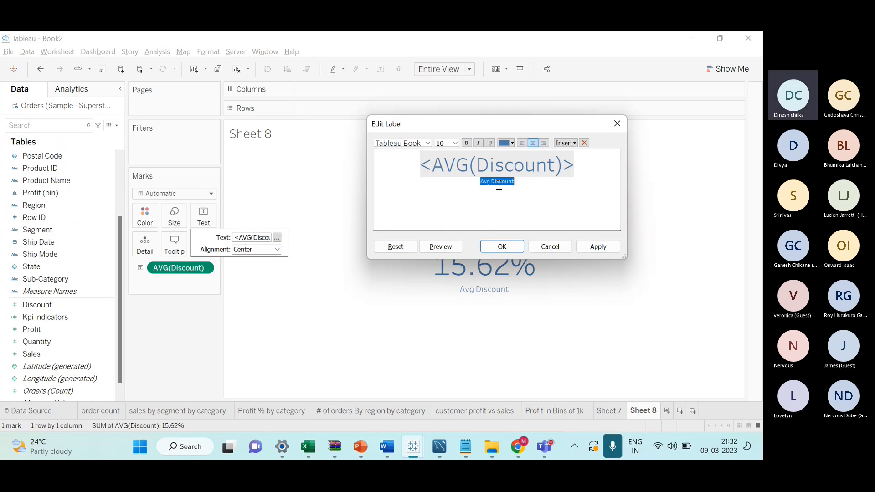
click(502, 247)
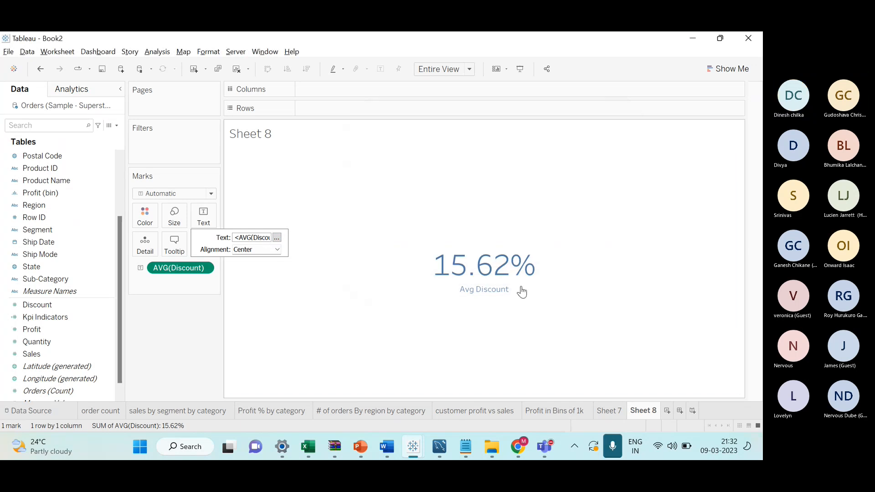
Create a new worksheet and check the Avg Ordered Quantity tile on the PowerPoint slide
click(667, 410)
key(alt+Tab)
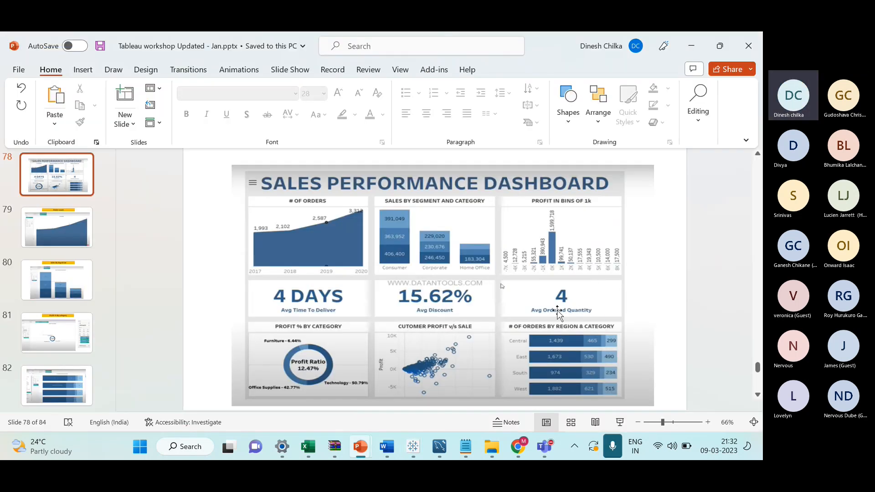
key(alt+Tab)
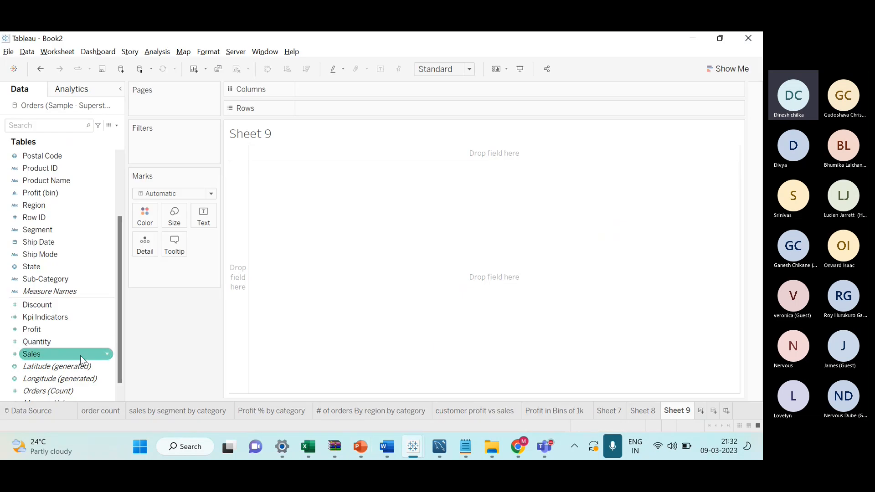
Display Orders (Count) as text on Sheet 9 and look through the field's options
scroll(80, 360, down, 1)
drag(75, 387, 203, 217)
click(203, 268)
click(201, 267)
click(203, 268)
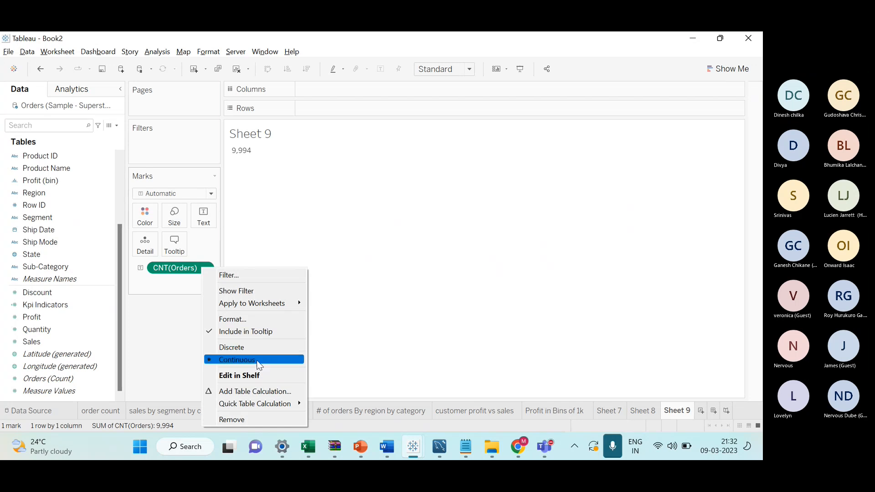
mouse_move(288, 404)
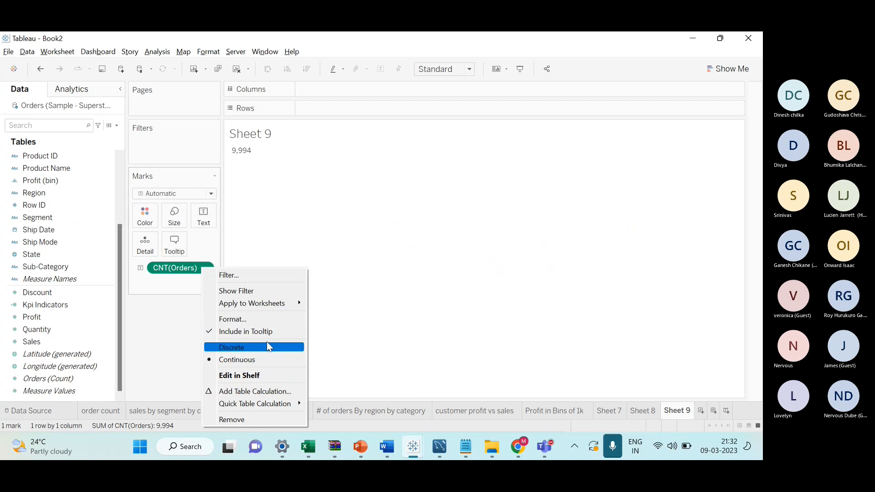
click(194, 333)
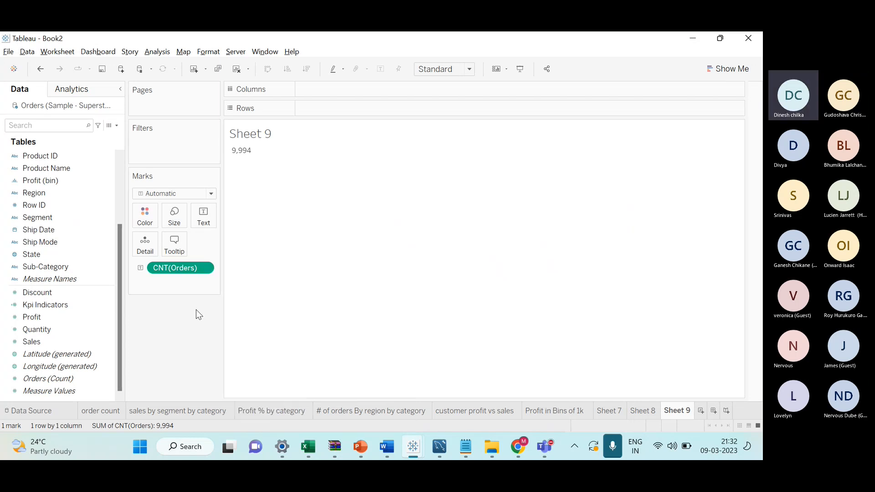
Inspect the CNT(Orders) field's options for an average and recheck the Avg Ordered Quantity tile on the PowerPoint slide
click(207, 269)
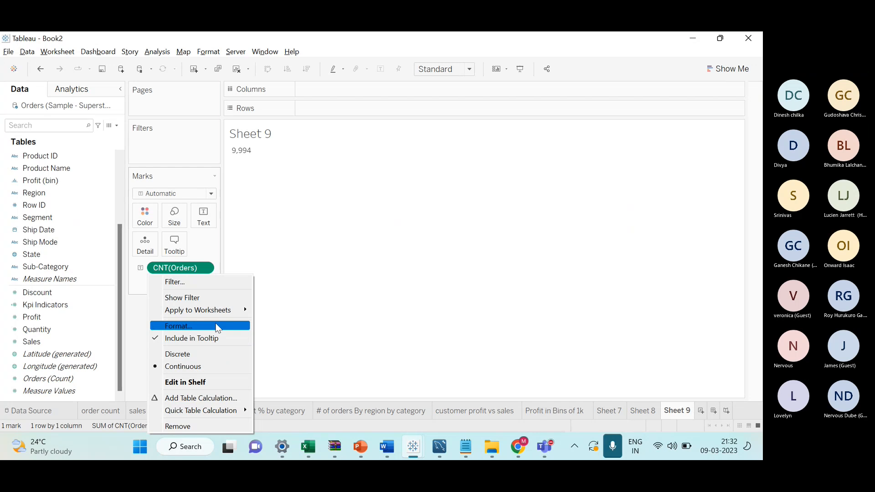
click(300, 251)
double_click(186, 267)
key(alt+Tab)
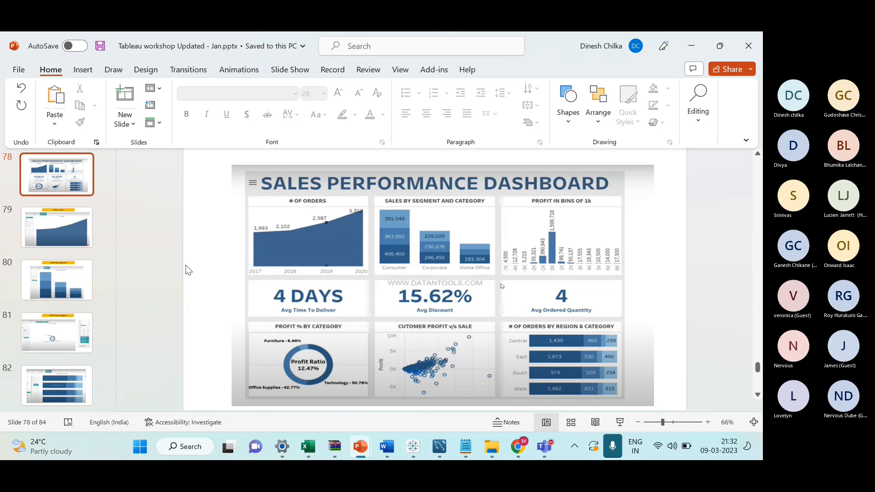
key(alt+Tab)
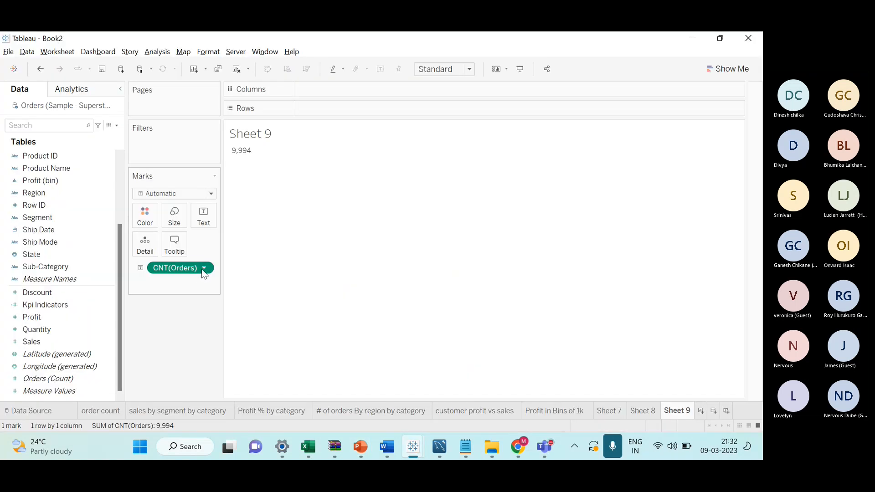
right_click(203, 268)
mouse_move(221, 411)
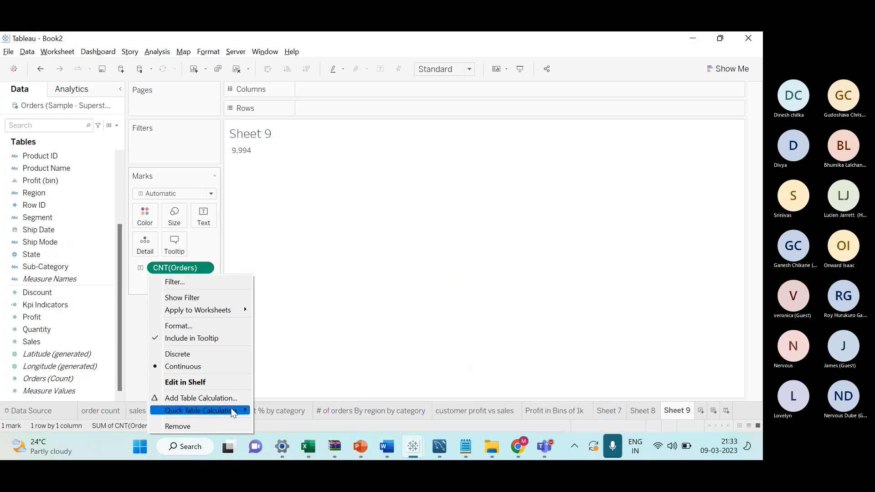
click(295, 230)
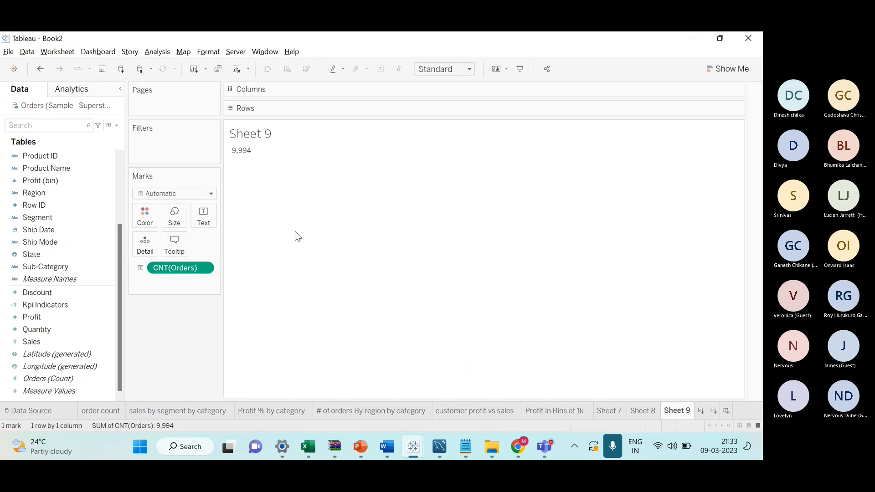
Try a Moving Average quick table calculation on CNT(Orders) and remove the field from the sheet
click(205, 268)
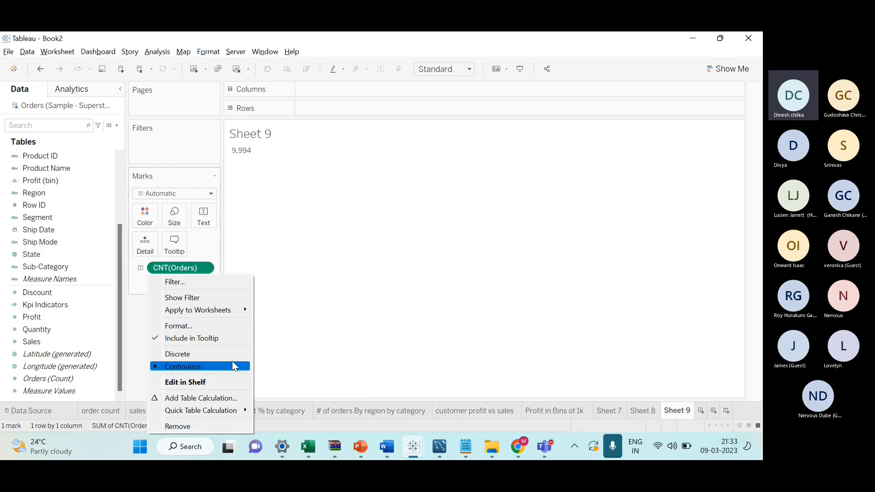
mouse_move(235, 414)
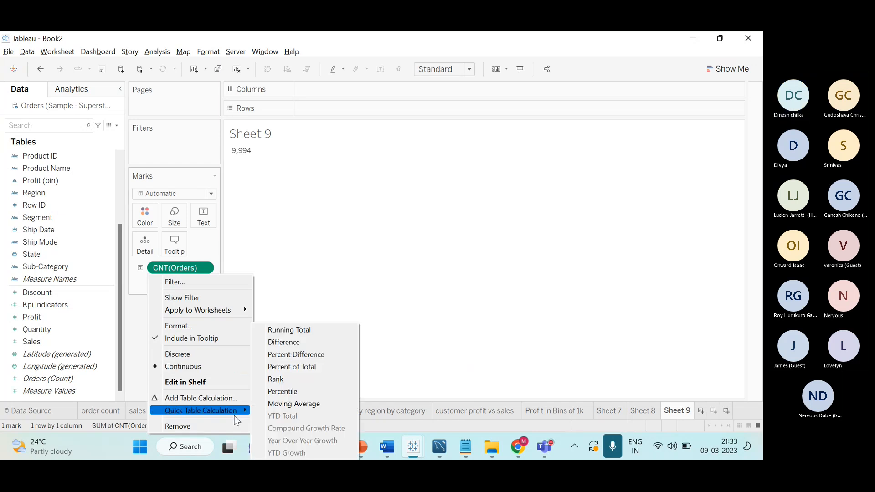
click(292, 403)
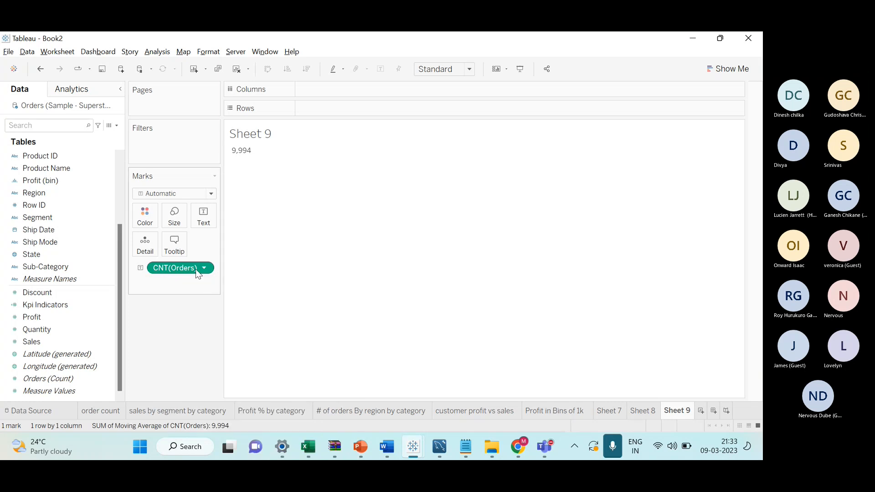
drag(195, 269, 198, 344)
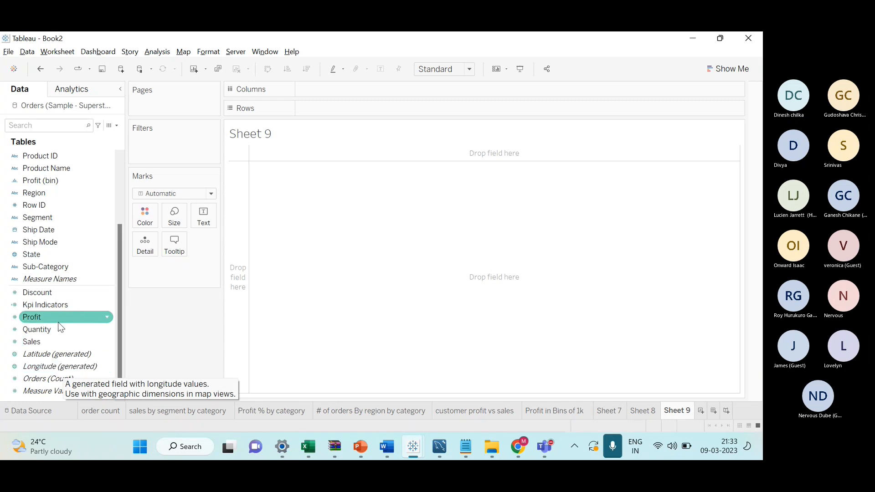
Display Quantity as text on Sheet 9, aggregated as an average, and compare it with the Avg Ordered Quantity tile on the PowerPoint slide
drag(61, 328, 212, 218)
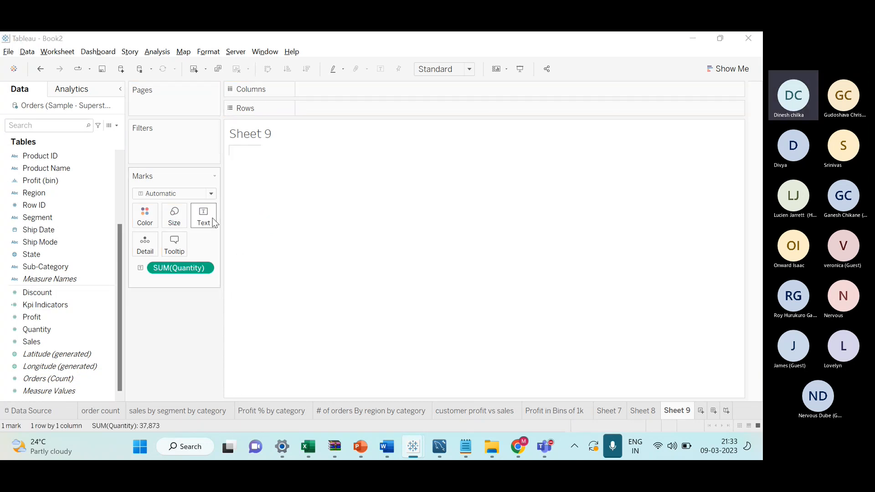
key(alt+Tab)
key(alt+Tab)
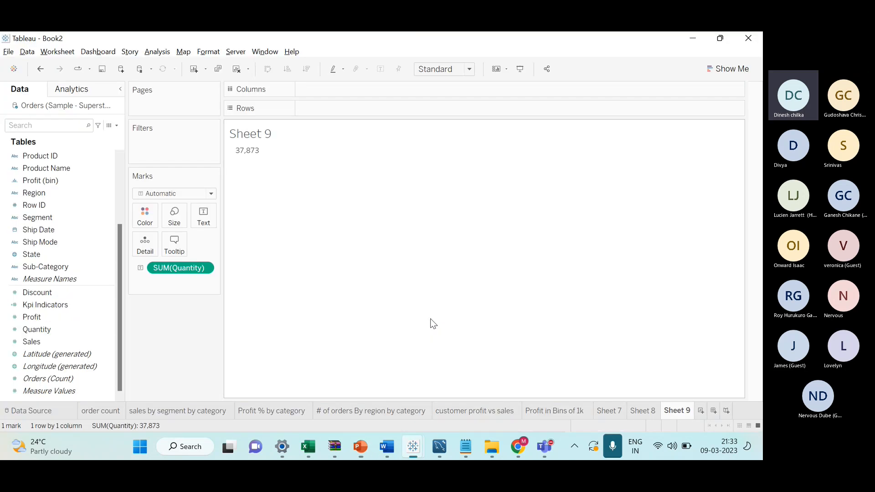
key(alt+Tab)
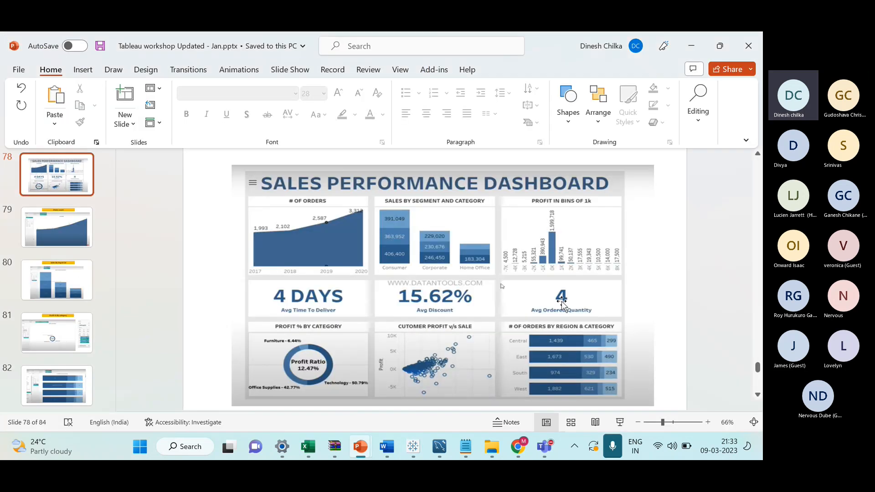
key(alt+Tab)
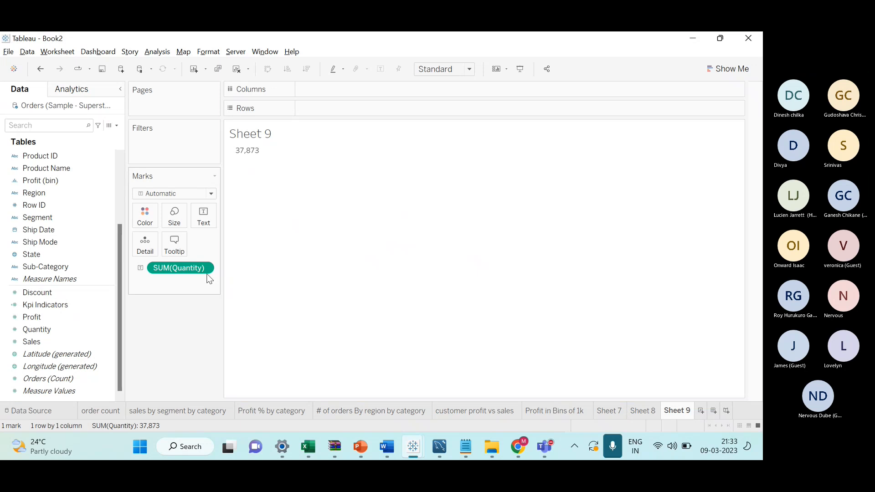
click(207, 267)
mouse_move(215, 366)
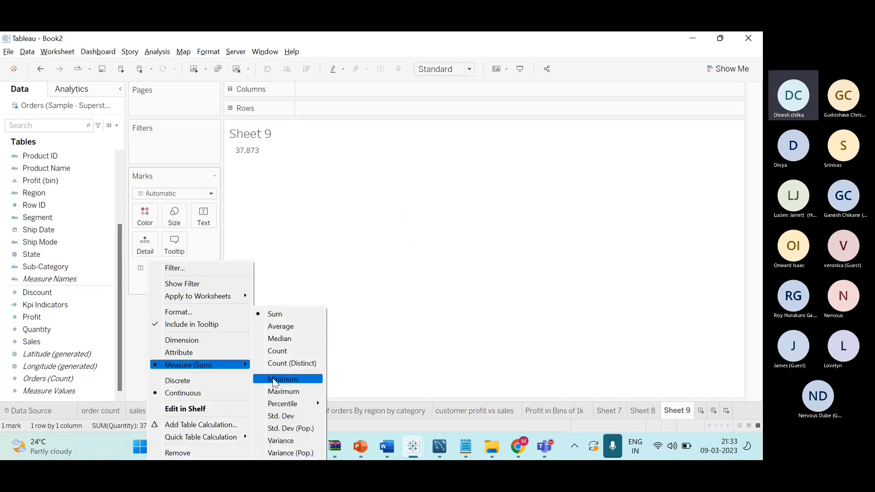
click(273, 324)
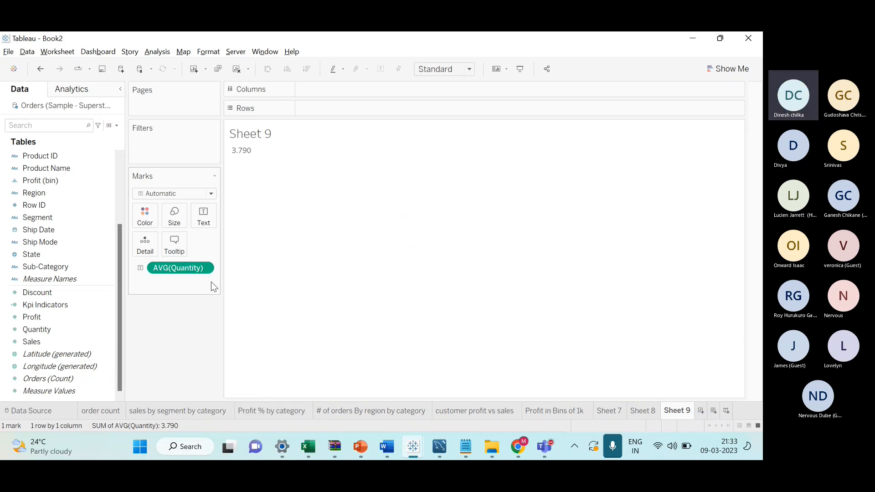
key(alt+Tab)
key(alt+Tab)
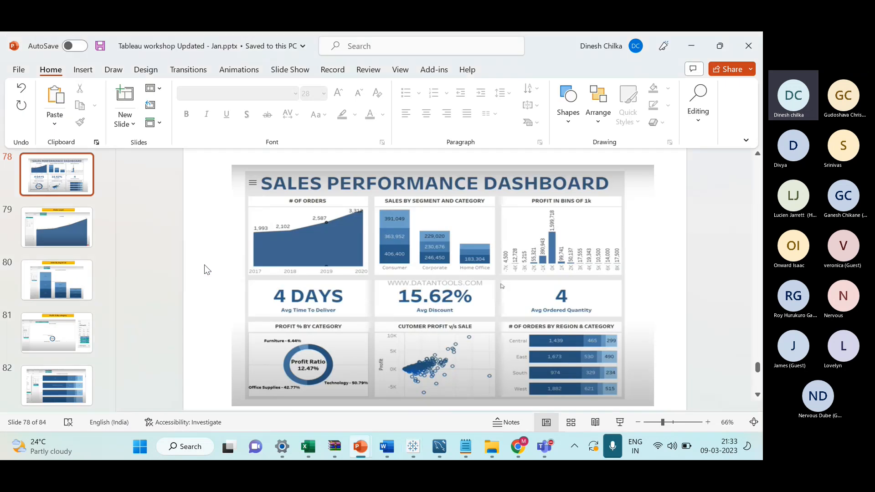
Open the default pane number format options for the AVG(Quantity) field
click(209, 271)
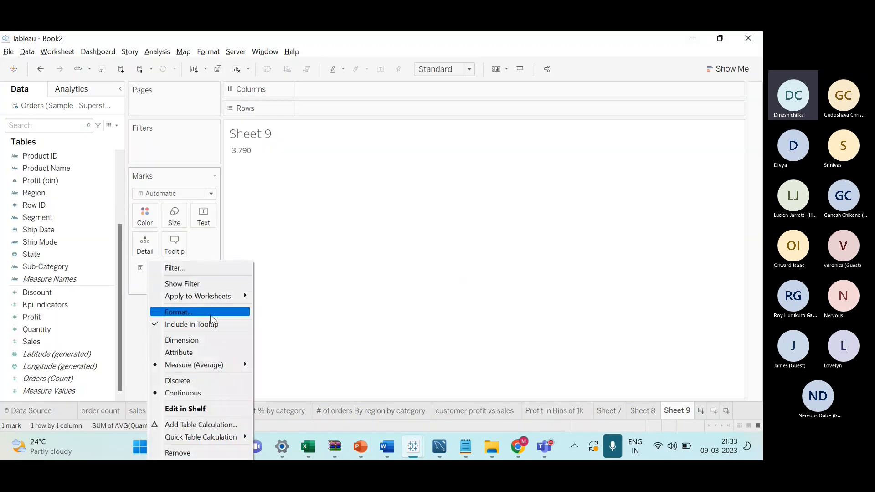
click(178, 311)
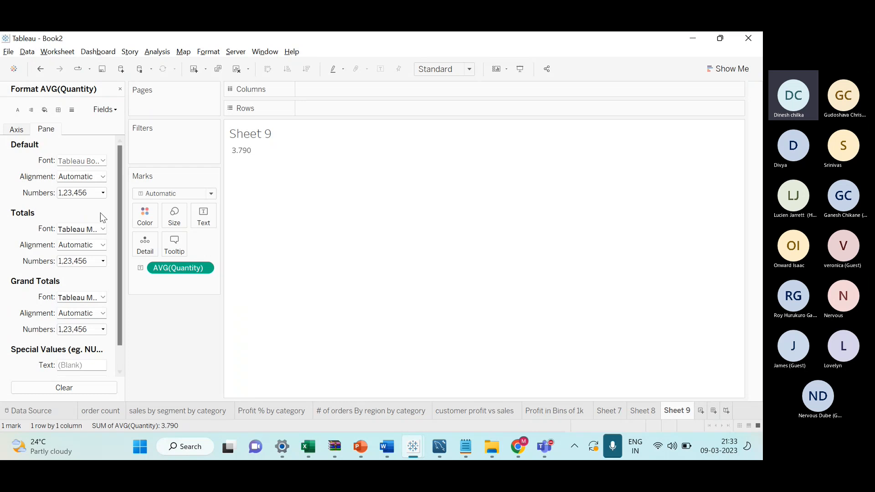
click(102, 193)
click(98, 241)
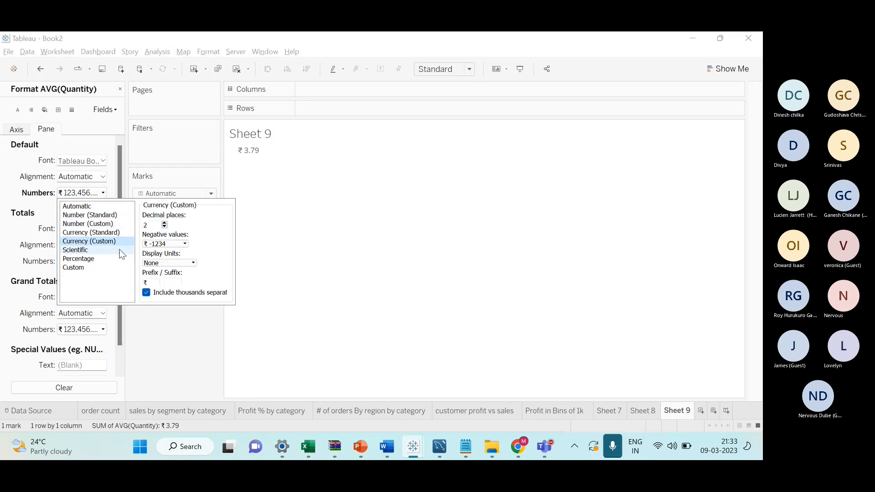
click(104, 259)
click(165, 227)
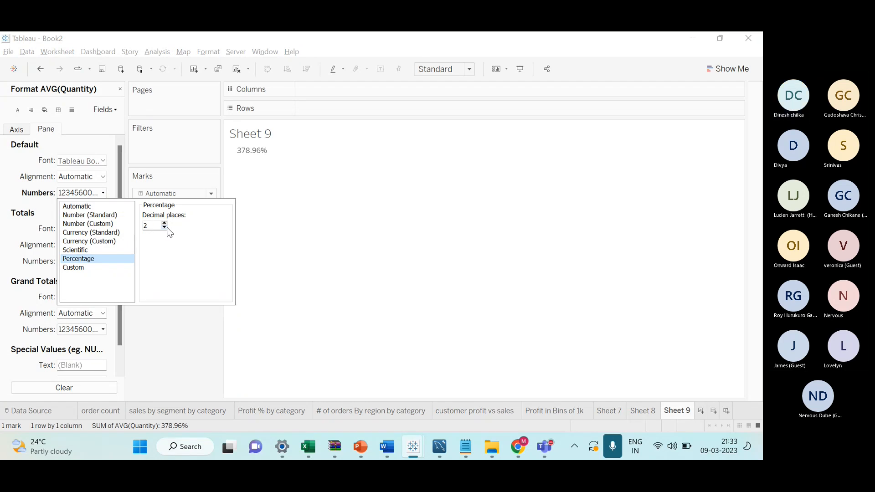
click(165, 228)
Format the AVG(Quantity) value as Number (Custom) with 0 decimal places
click(106, 227)
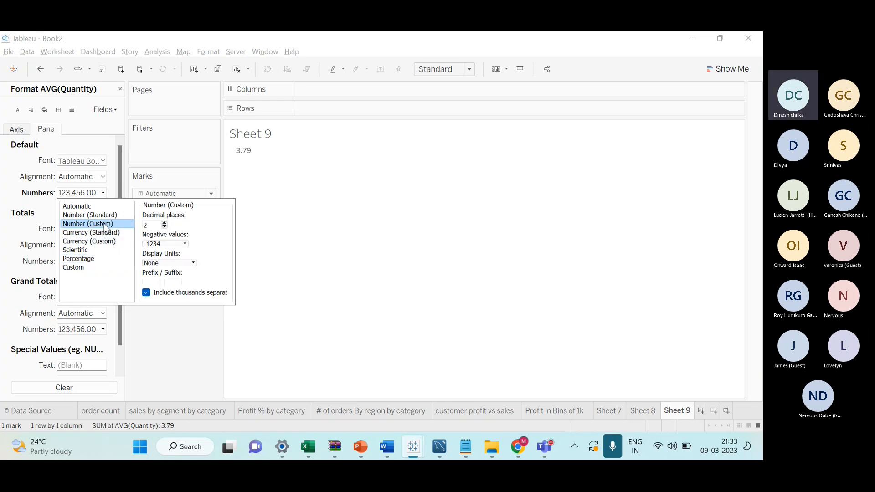
click(165, 227)
click(165, 227)
click(271, 234)
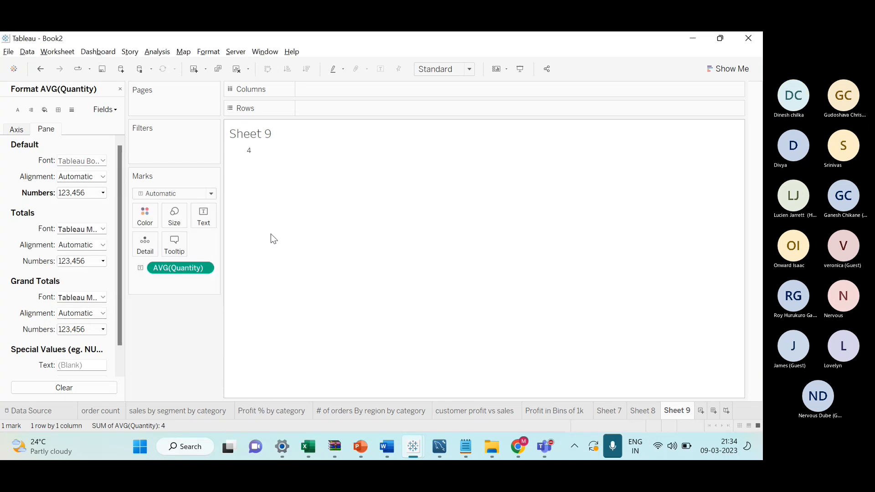
Center the AVG(Quantity) text horizontally and fit the sheet to Entire View
click(203, 214)
click(250, 250)
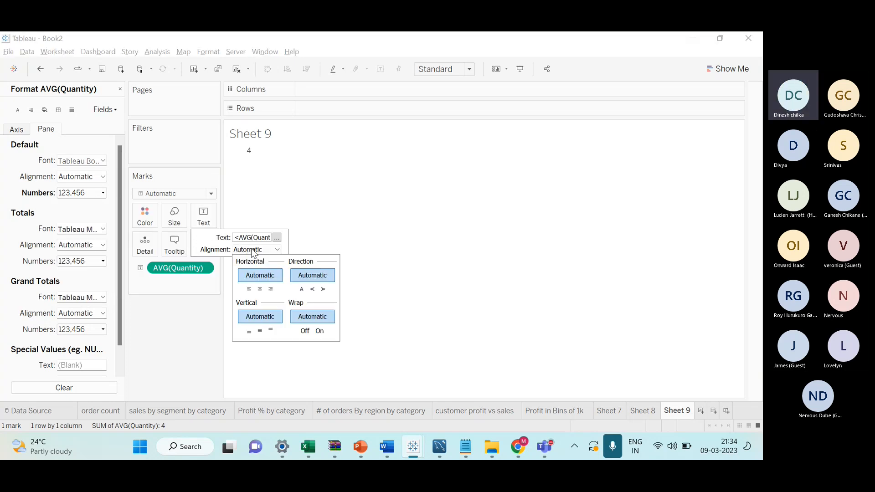
click(259, 289)
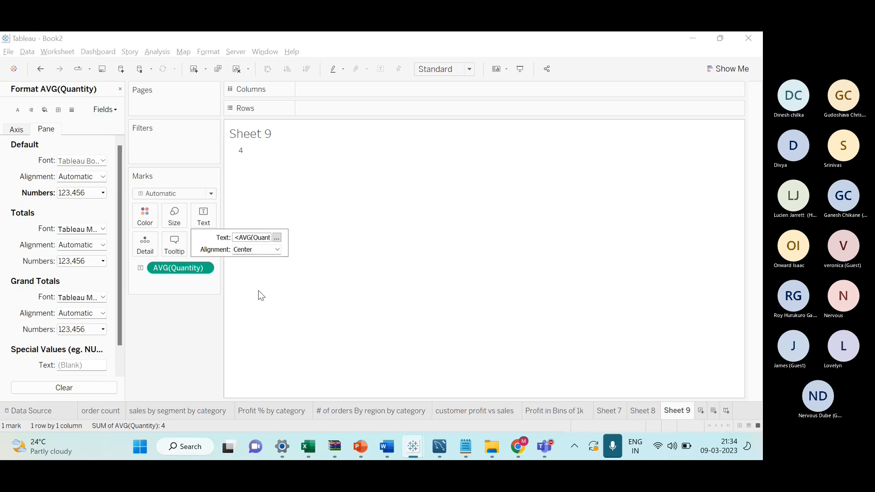
click(470, 70)
click(474, 114)
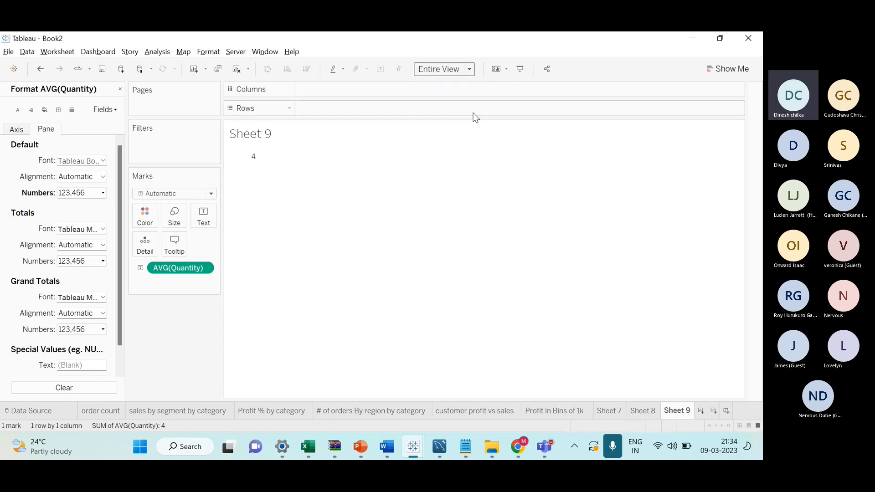
Enlarge the text mark on Sheet 9 and color it blue
click(174, 215)
drag(187, 242, 217, 243)
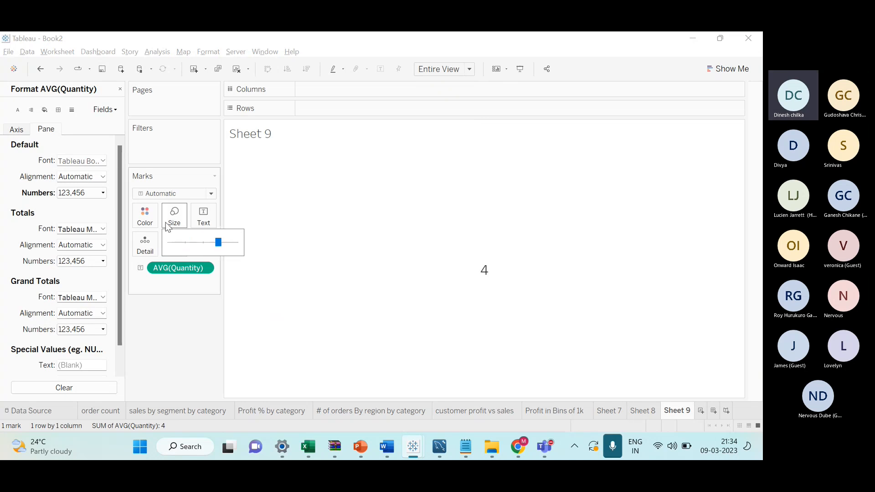
click(147, 215)
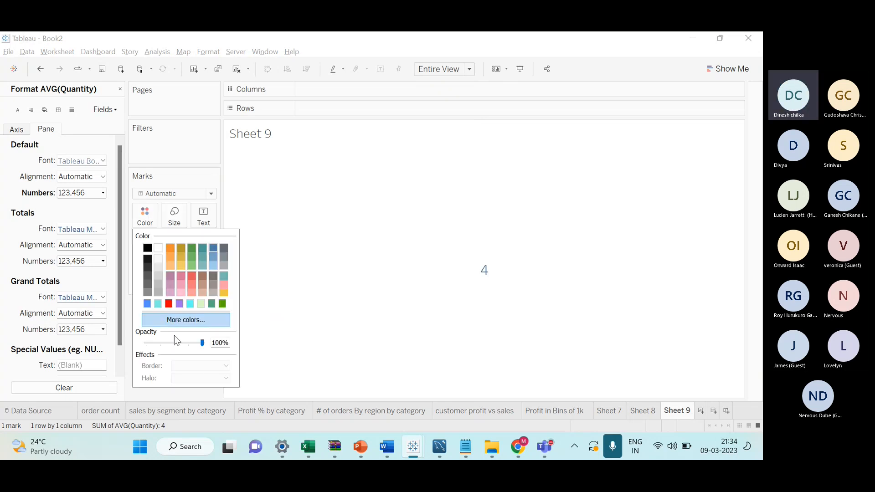
click(266, 234)
Edit the text label and set the <AVG(Quantity)> field to font size 36
click(214, 222)
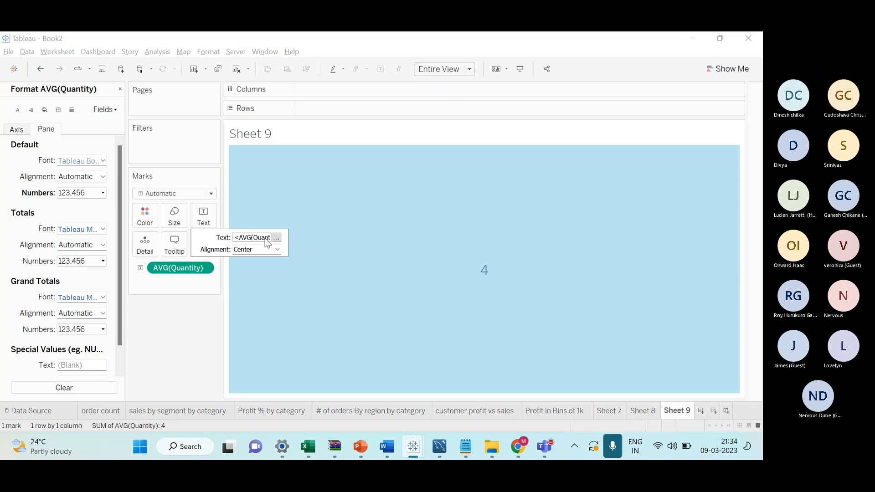
click(277, 237)
double_click(496, 155)
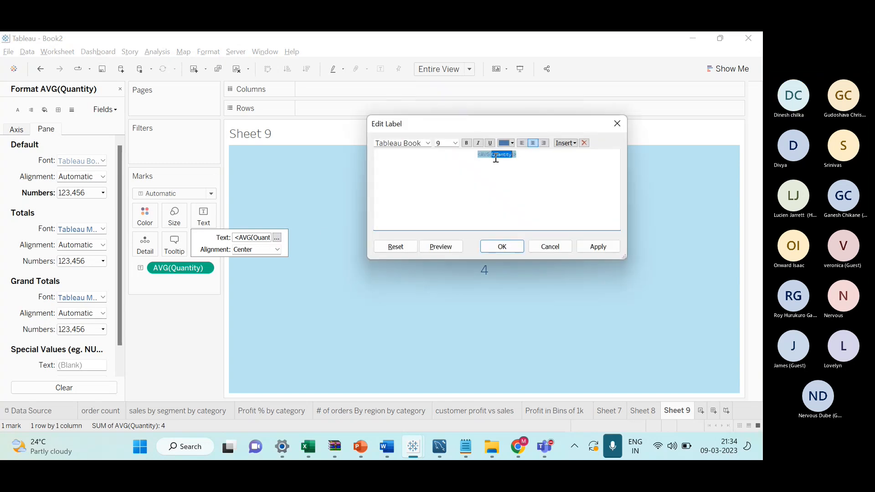
drag(495, 159, 471, 157)
click(453, 144)
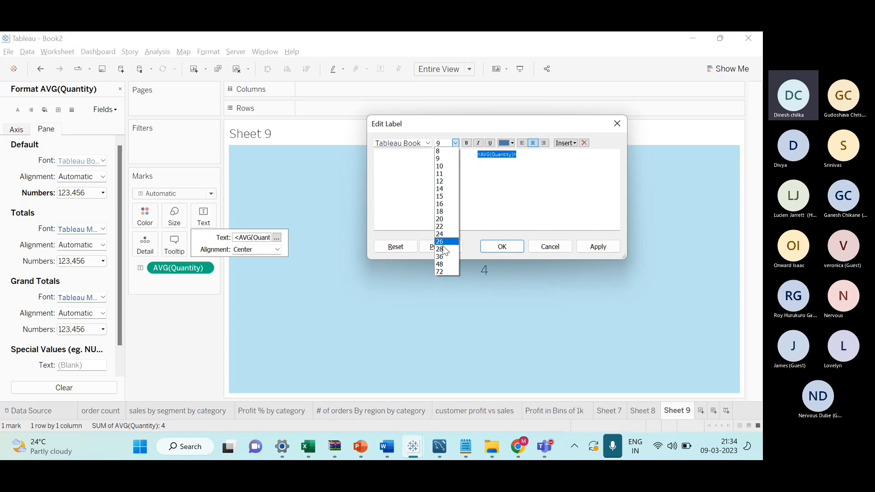
click(446, 255)
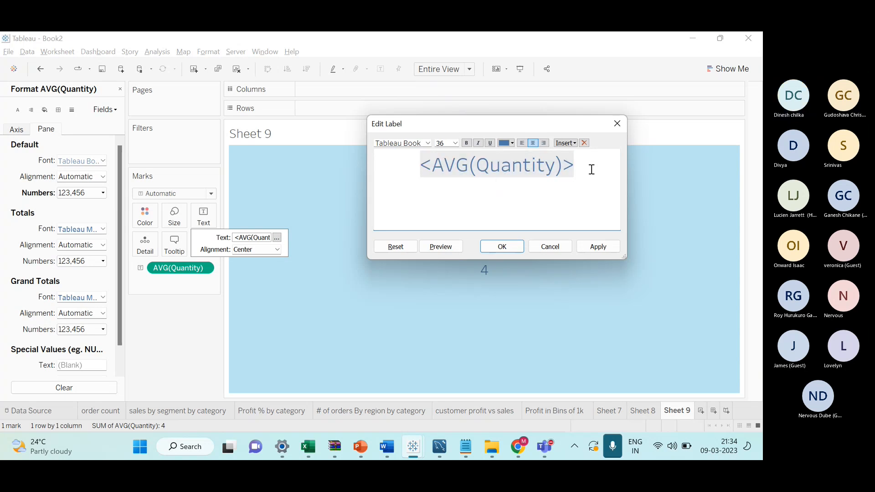
Add the caption "Avg Order Quantity" on a new line below the field, set it to font size 10, and apply the label
text(vg Order Q)
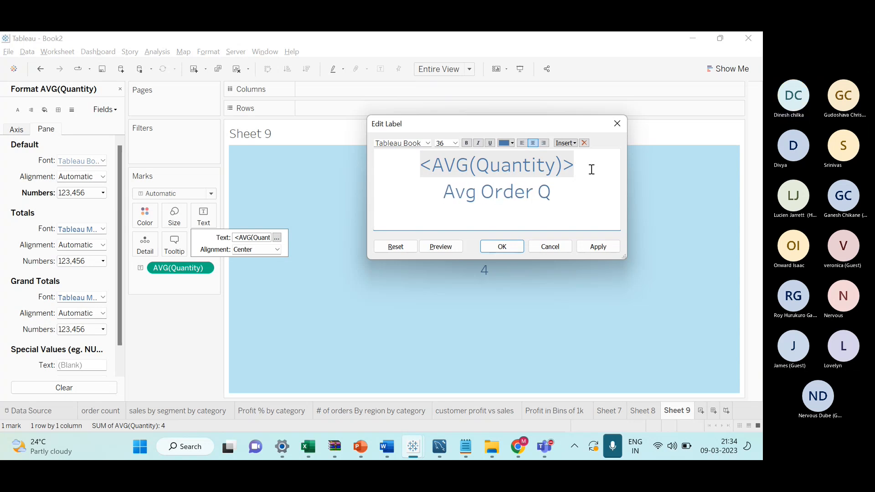
text(uanti)
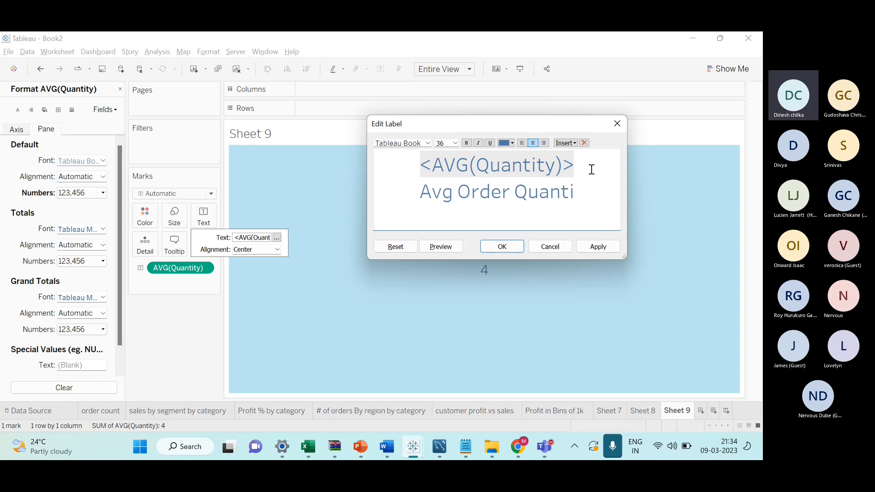
text(ty)
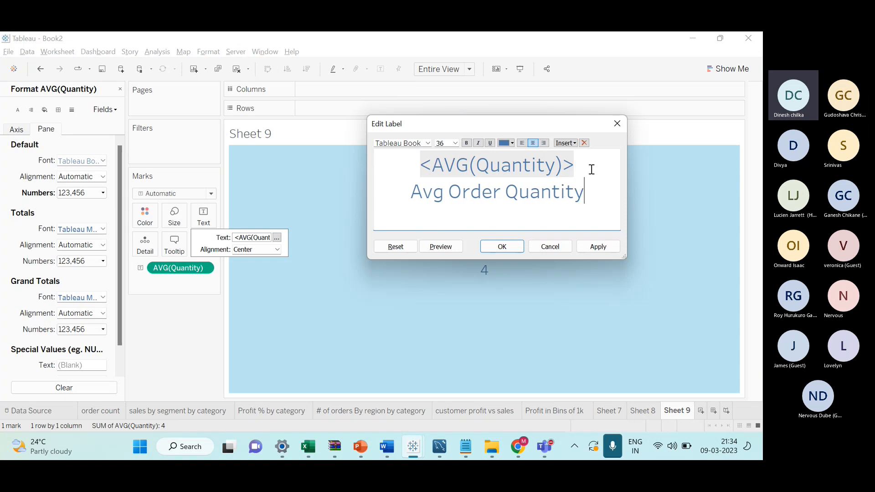
triple_click(505, 194)
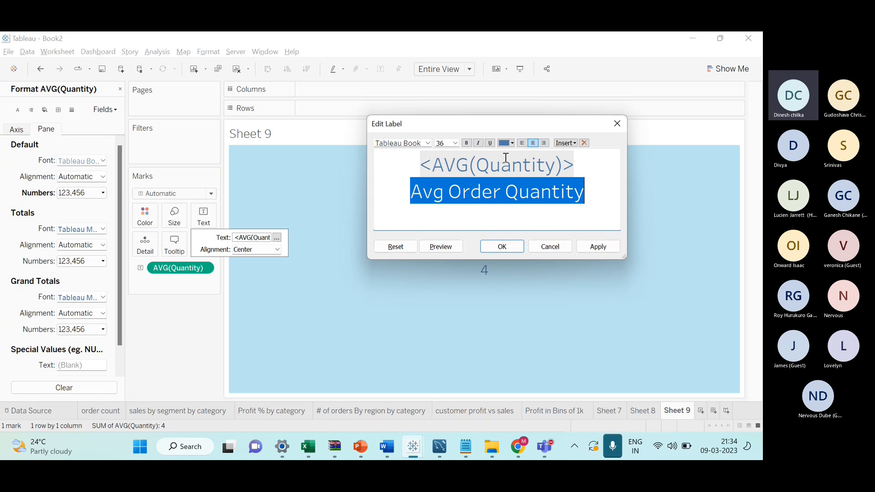
click(455, 144)
click(454, 173)
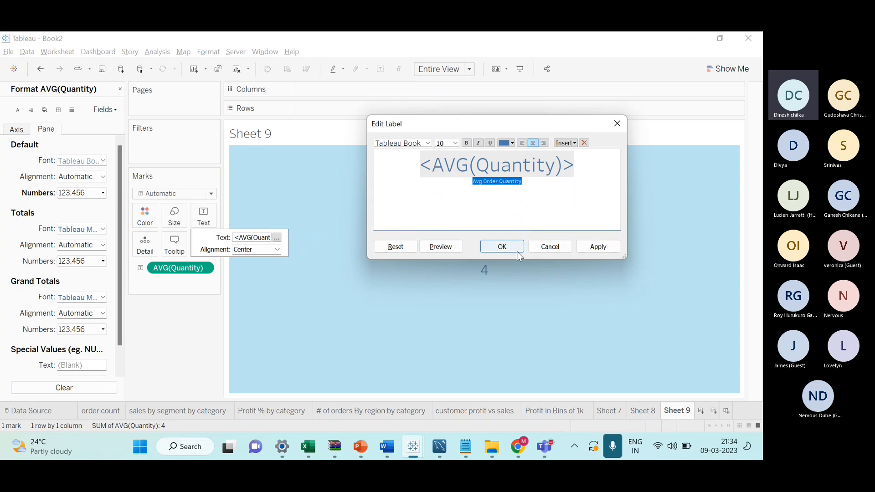
click(502, 246)
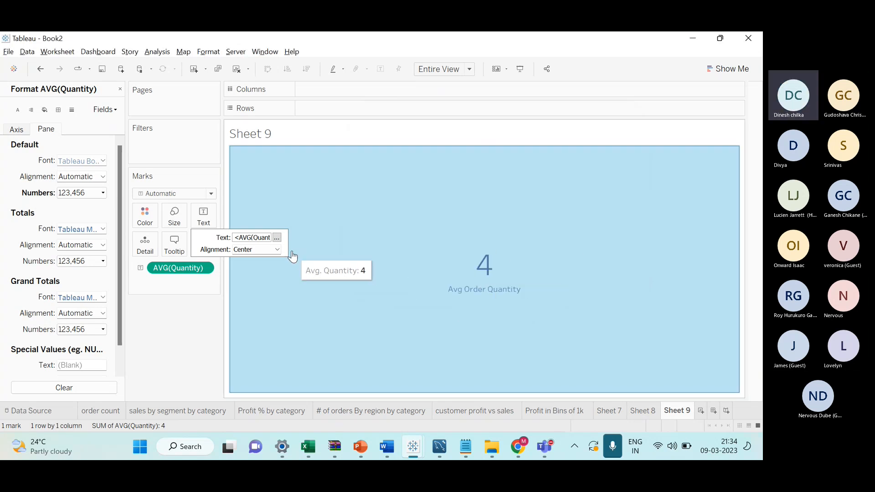
Make the "Avg Order Quantity" caption bold in the text label
click(277, 238)
drag(522, 182, 473, 182)
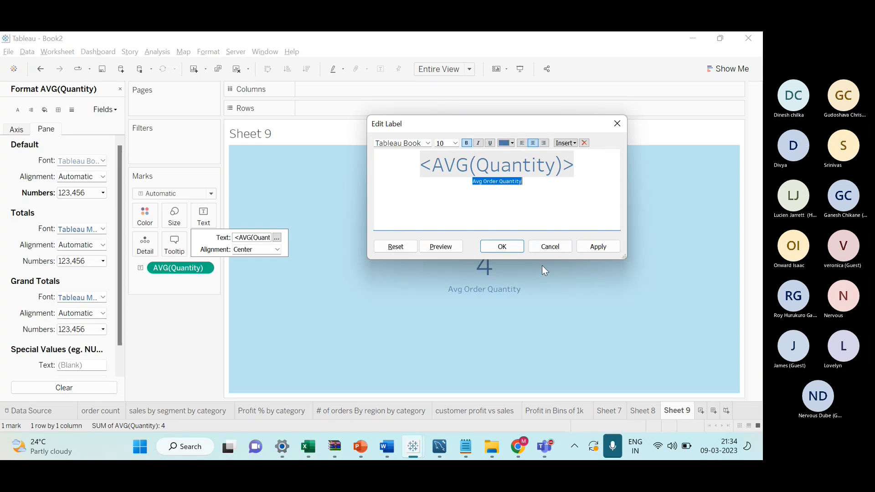
click(502, 246)
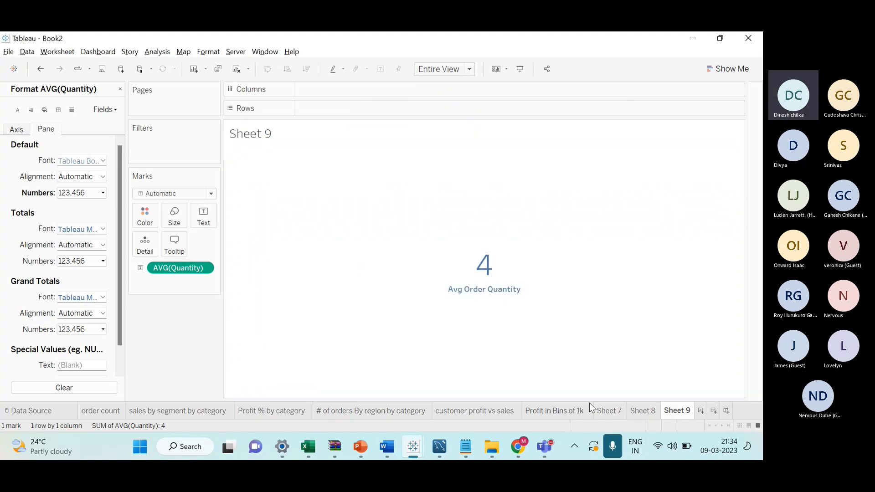
Compare the Profit in Bins of 1k, Sheet 7, Sheet 8 and Sheet 9 worksheets with the dashboard on the PowerPoint slide
key(alt+Tab)
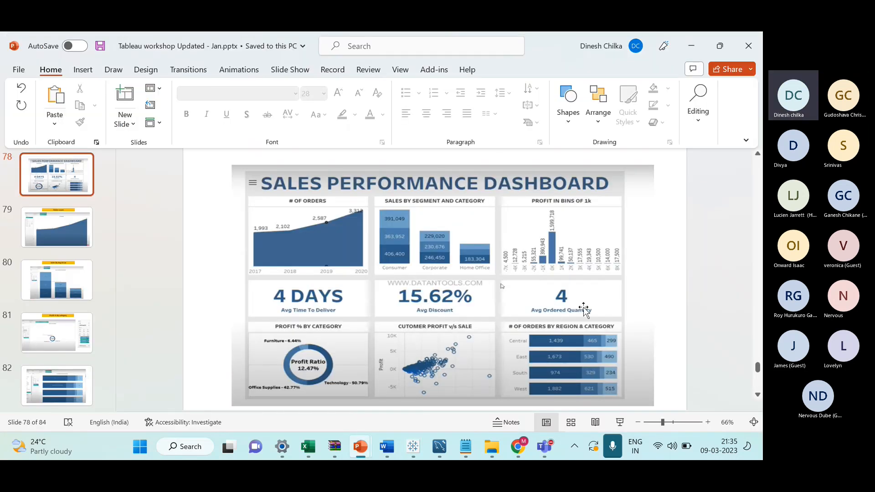
key(alt+Tab)
click(549, 411)
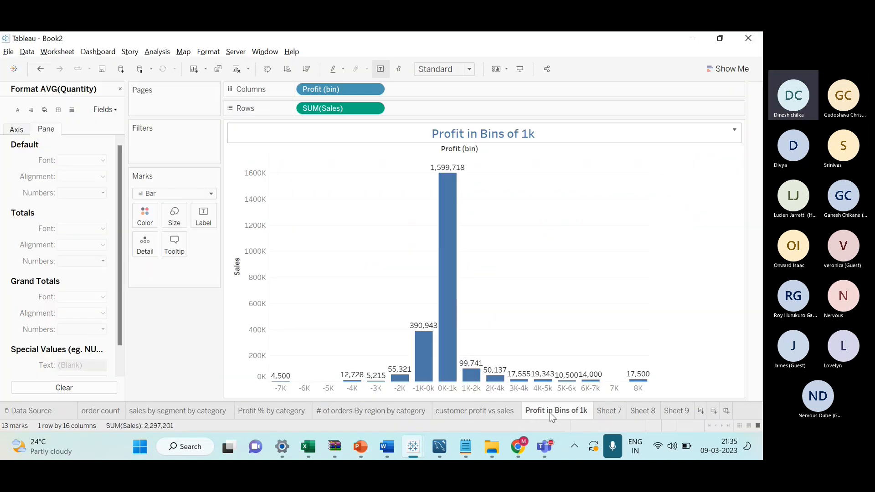
click(603, 413)
click(646, 413)
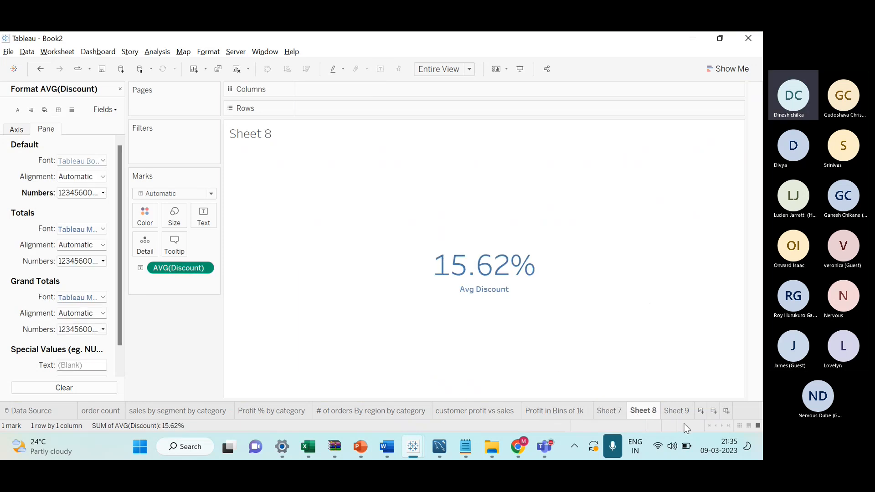
click(678, 417)
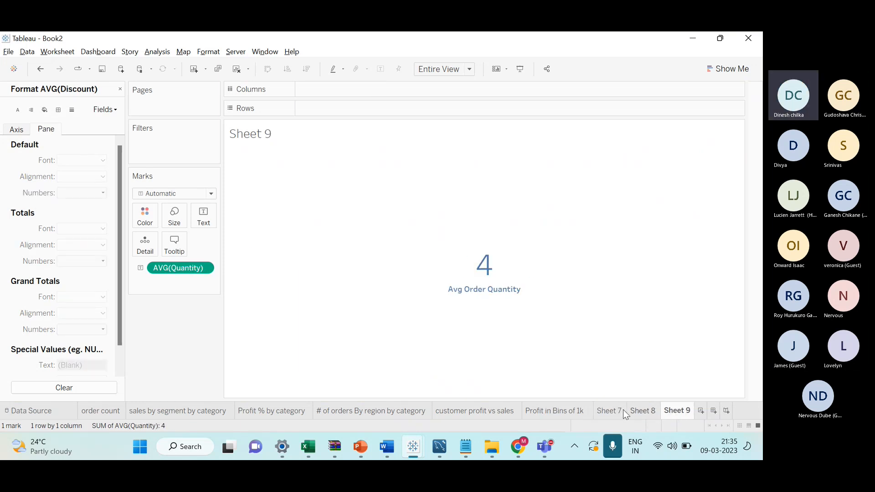
key(alt+Tab)
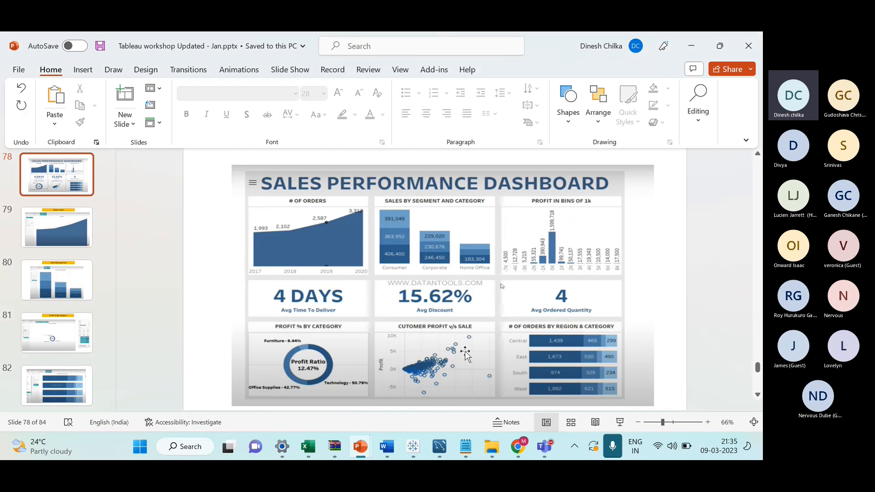
Switch to Tableau, create a new dashboard and compare its blank canvas with the reference layout on the PowerPoint slide
key(alt+Tab)
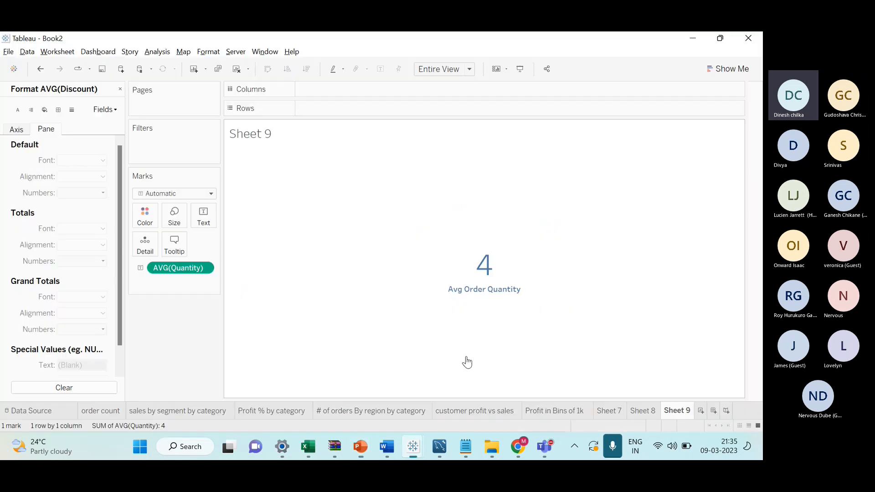
click(714, 415)
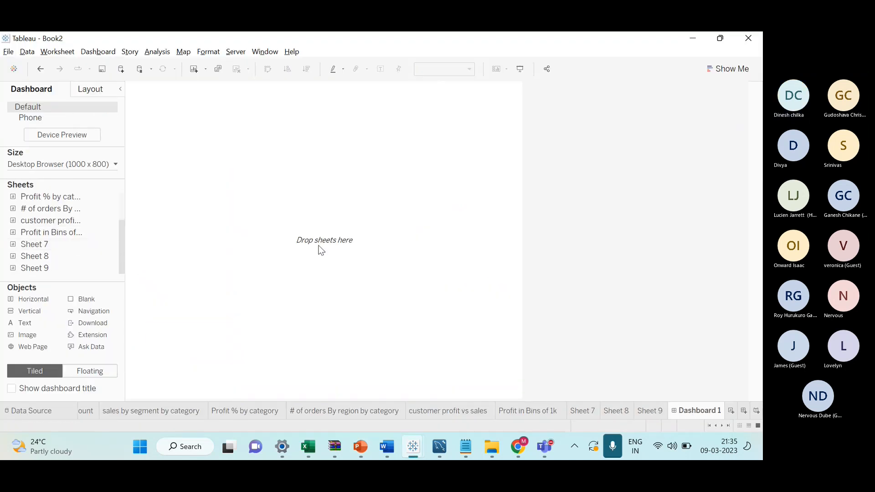
key(alt+Tab)
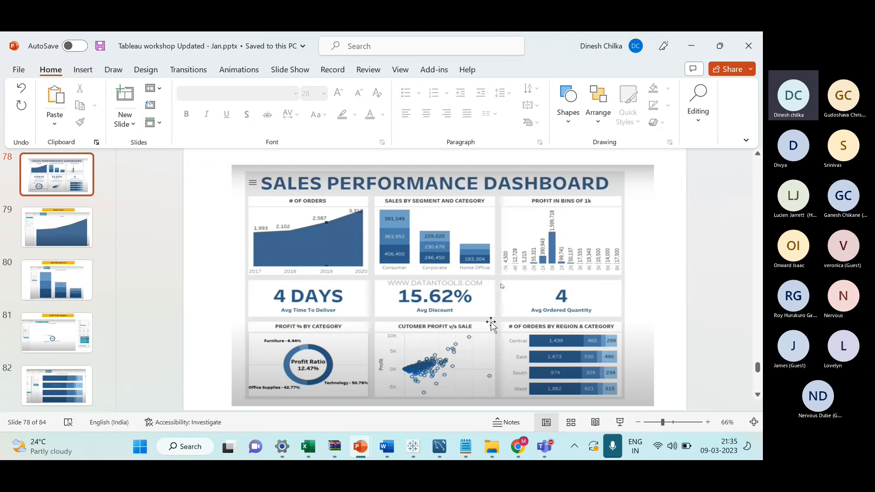
key(alt+Tab)
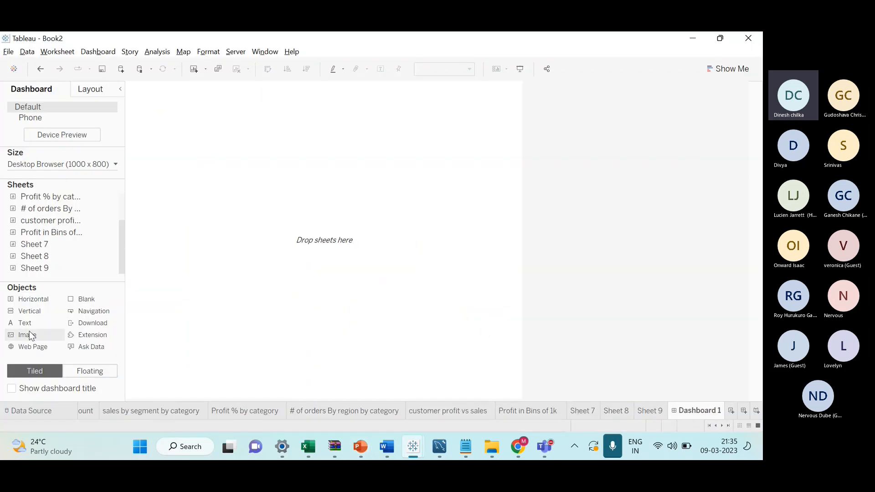
Place a horizontal container on the blank dashboard and add vertical containers along its right and left sides
drag(38, 302, 228, 252)
drag(22, 315, 402, 272)
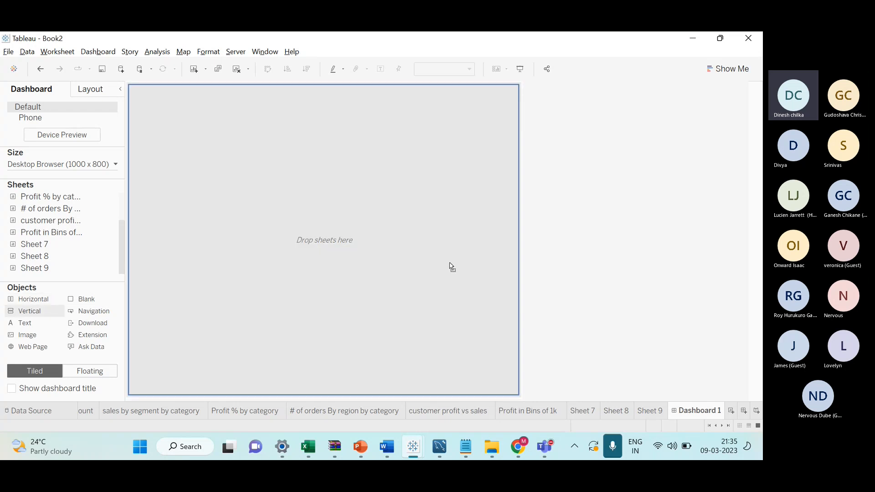
drag(503, 268, 510, 268)
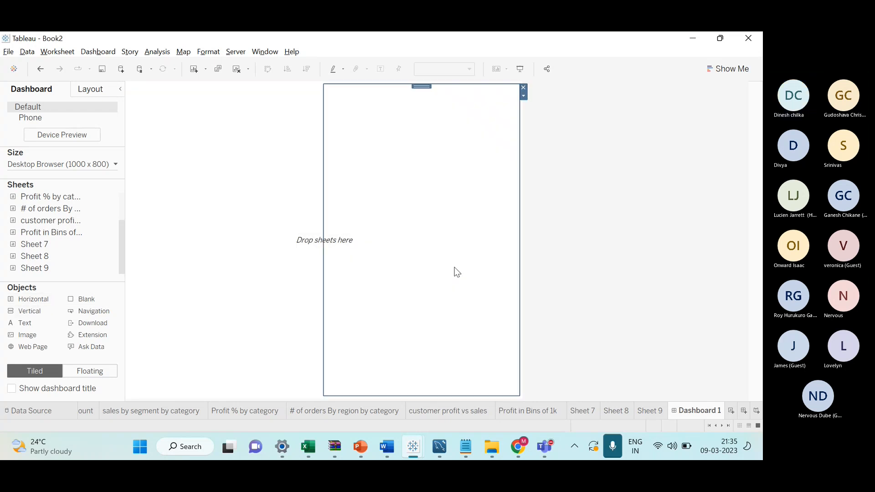
drag(40, 309, 138, 275)
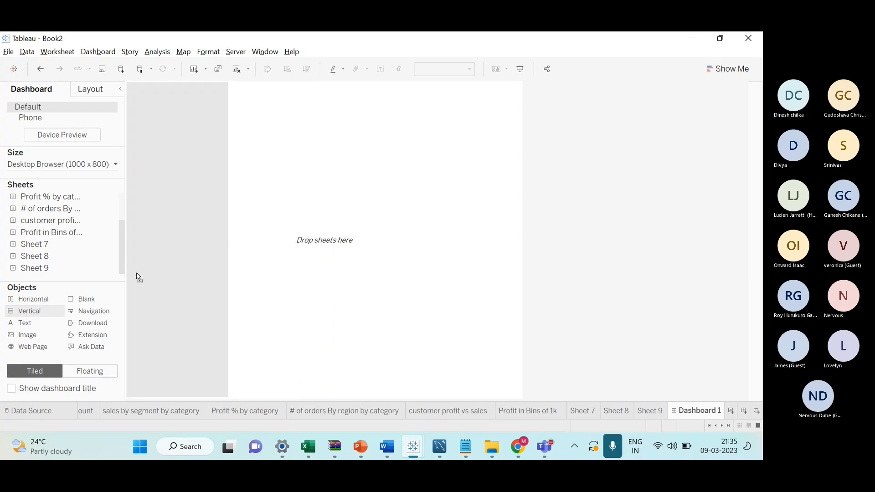
Adjust the widths of the layout containers so the dashboard is divided into three roughly equal columns
drag(324, 252, 378, 254)
drag(225, 261, 281, 258)
click(334, 262)
click(480, 265)
click(221, 258)
click(362, 263)
drag(379, 260, 390, 261)
click(241, 261)
click(406, 260)
click(293, 258)
click(258, 262)
drag(280, 270, 253, 272)
click(263, 271)
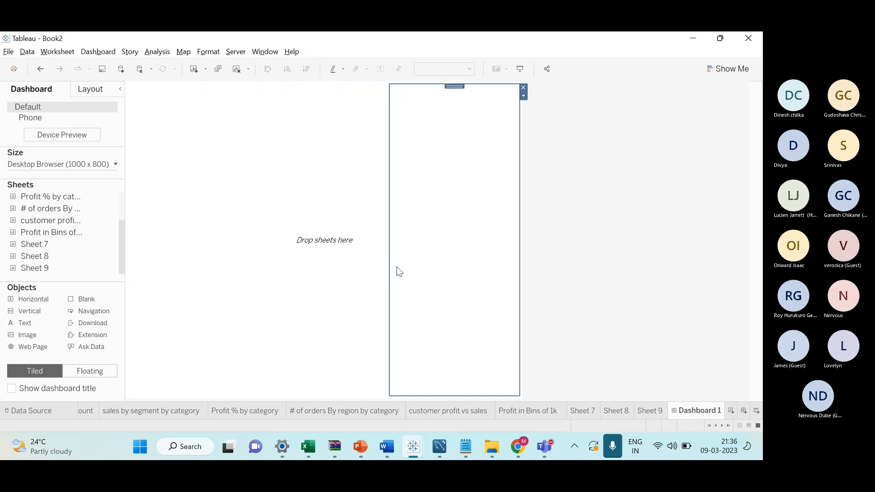
Add a vertical container at the bottom of the left and middle columns, sizing each to roughly the lower third, following the slide's layout
key(alt+Tab)
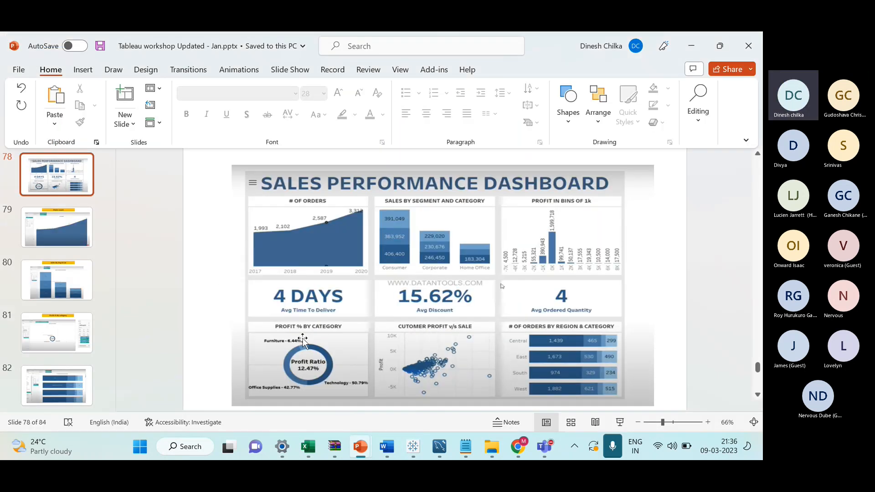
key(alt+Tab)
drag(40, 310, 191, 347)
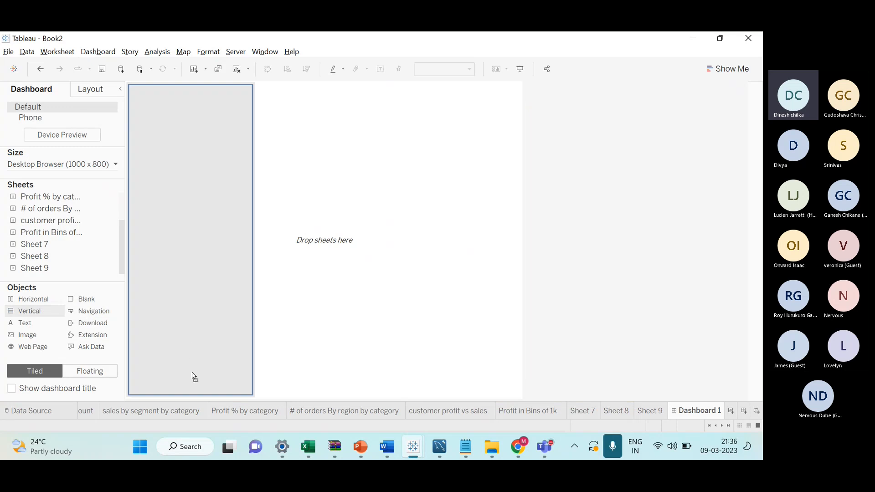
drag(191, 384, 191, 387)
drag(50, 311, 300, 334)
mouse_move(307, 378)
mouse_down()
mouse_move(318, 385)
mouse_move(309, 387)
mouse_up()
drag(199, 241, 202, 289)
drag(325, 238, 320, 279)
click(284, 322)
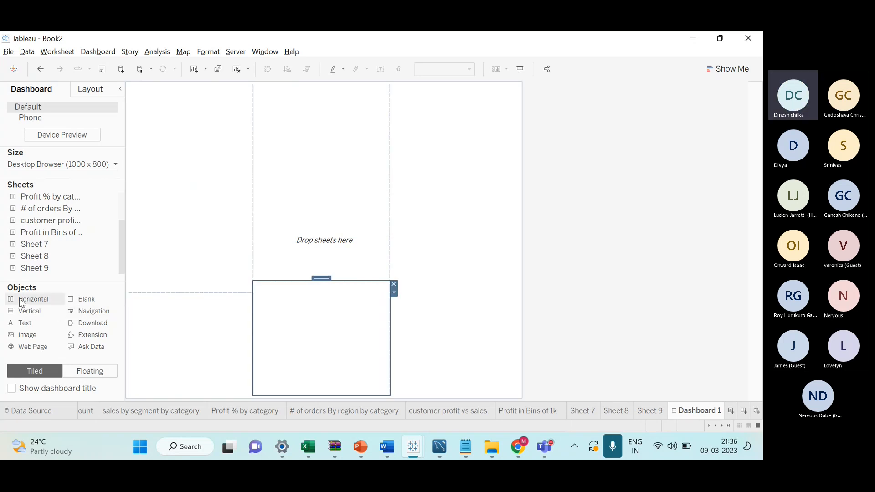
Add a vertical container to the bottom of the right column and reduce its height to roughly the lower third
drag(31, 310, 441, 305)
drag(28, 311, 472, 391)
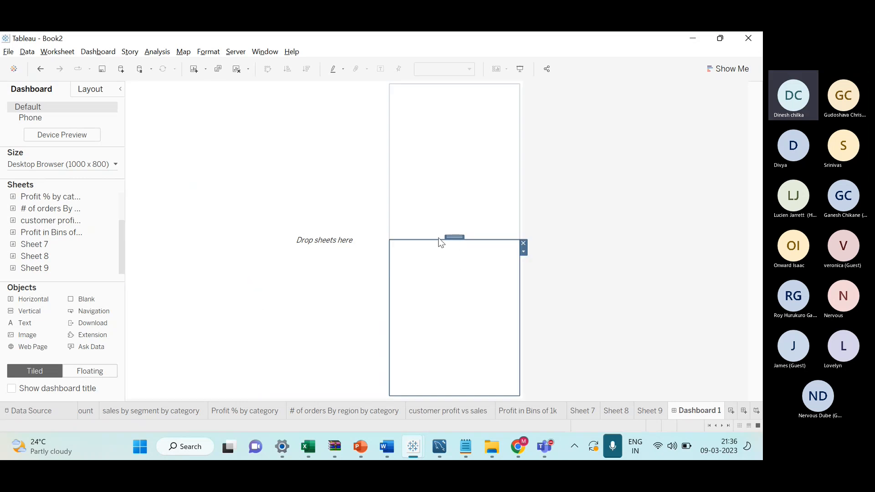
drag(431, 240, 430, 280)
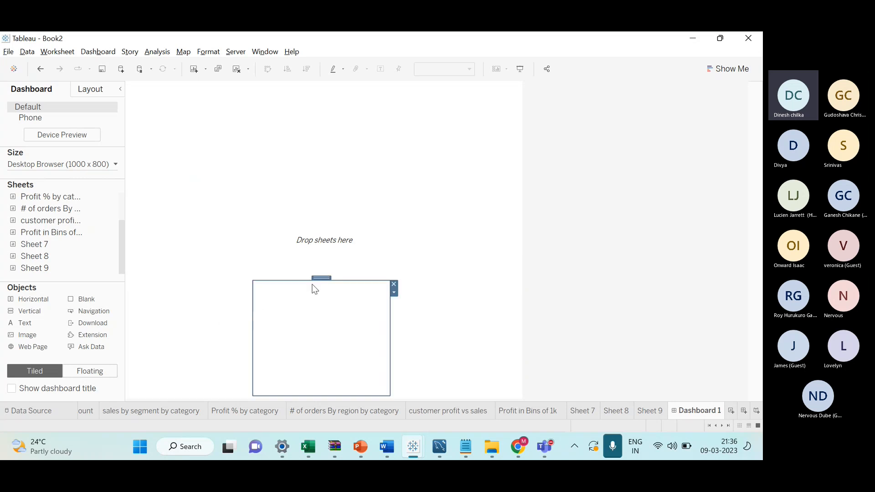
Fine-tune the heights of the bottom containers in the middle and right columns to roughly match the left one
drag(293, 281, 293, 292)
click(279, 341)
click(455, 335)
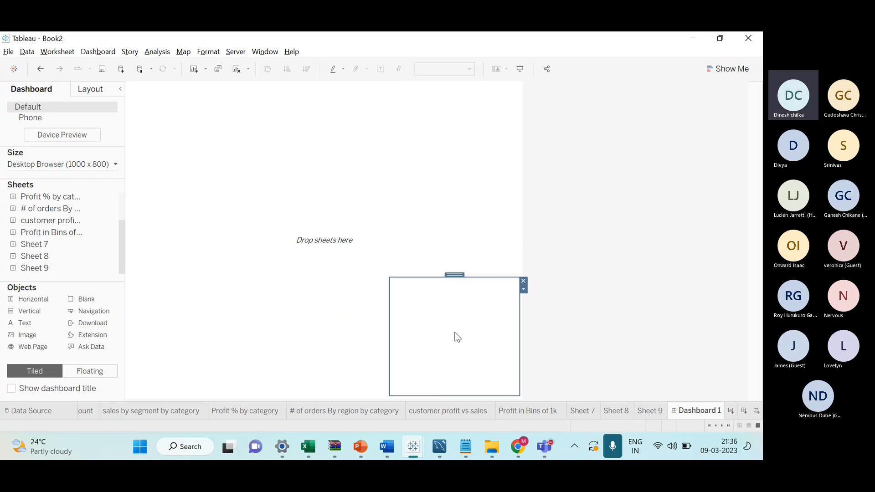
drag(422, 278, 424, 304)
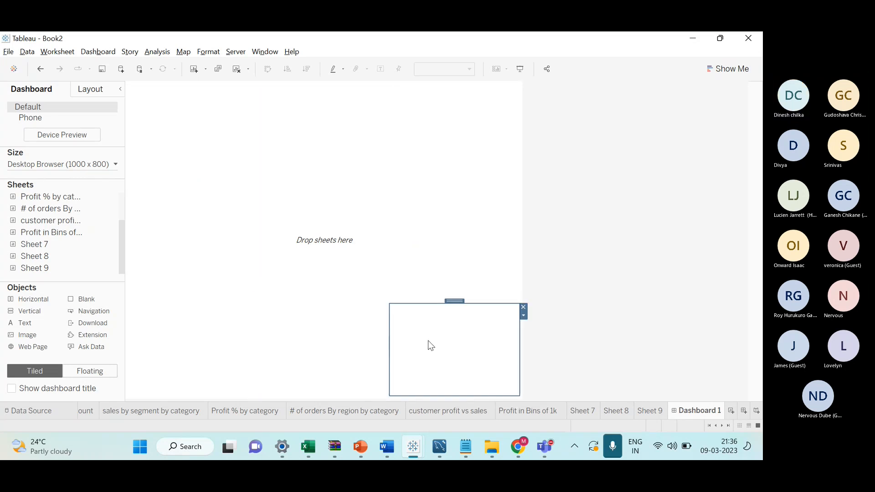
drag(411, 303, 347, 315)
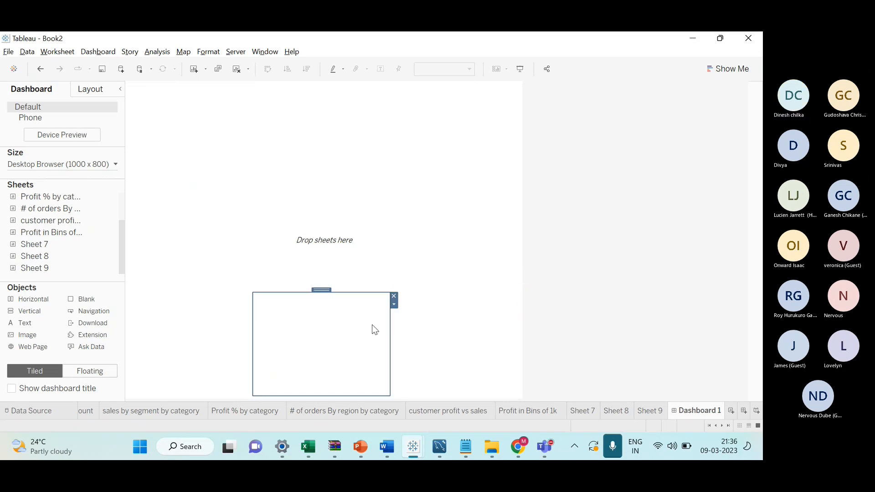
Set new objects to floating and place the Profit % by category sheet over the bottom container of the left column
click(97, 373)
click(241, 349)
click(350, 340)
click(432, 332)
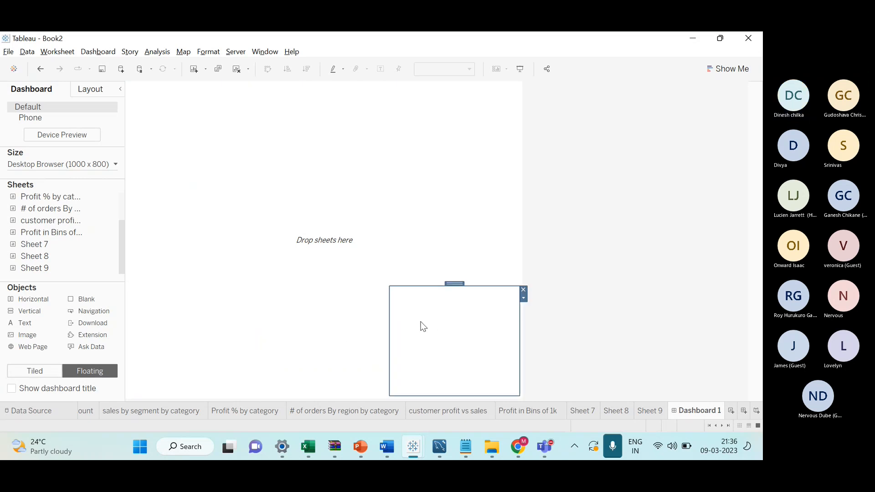
click(150, 370)
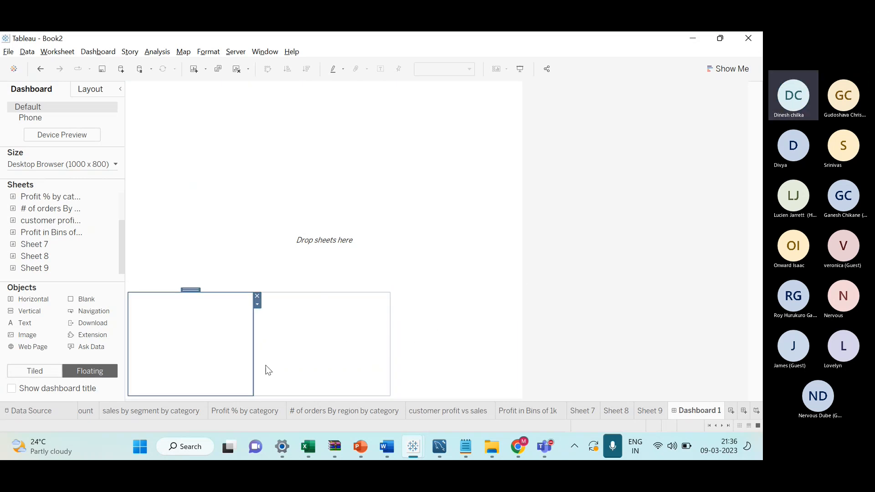
click(267, 367)
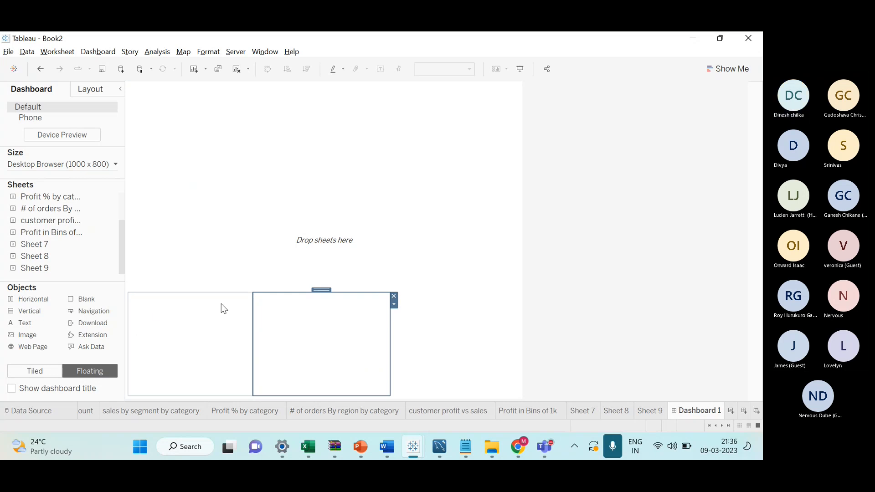
key(alt+Tab)
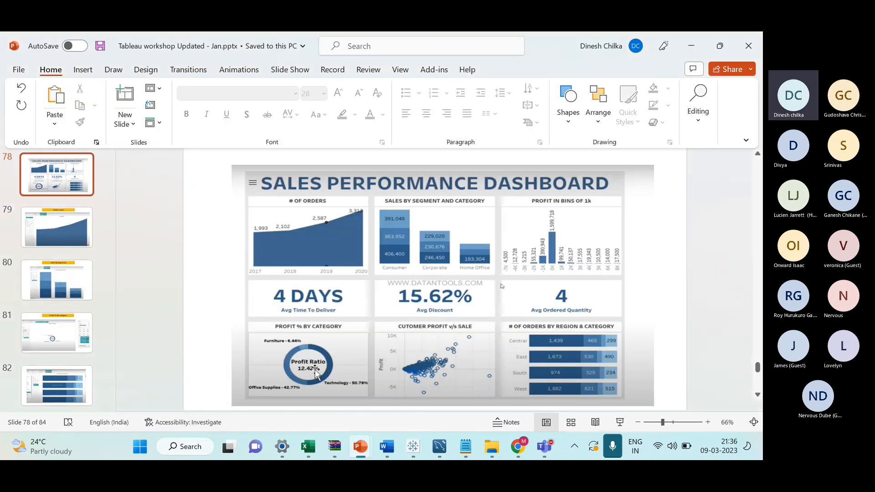
key(alt+Tab)
click(201, 367)
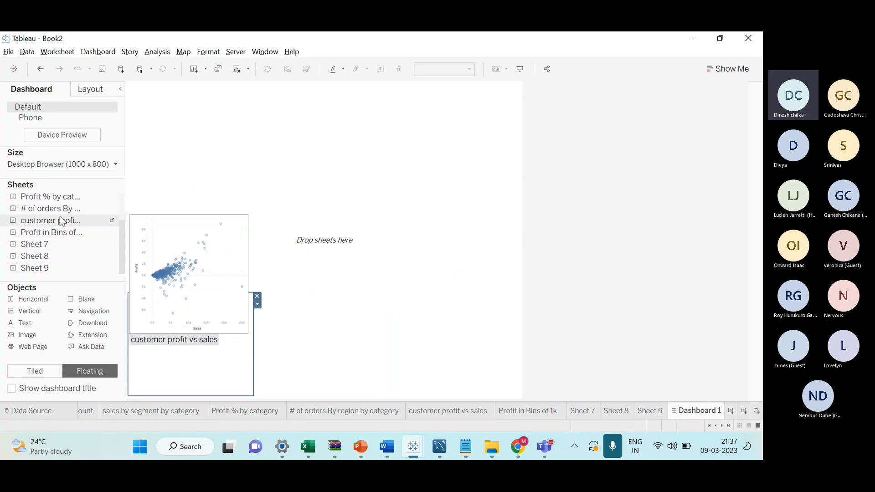
drag(63, 197, 171, 310)
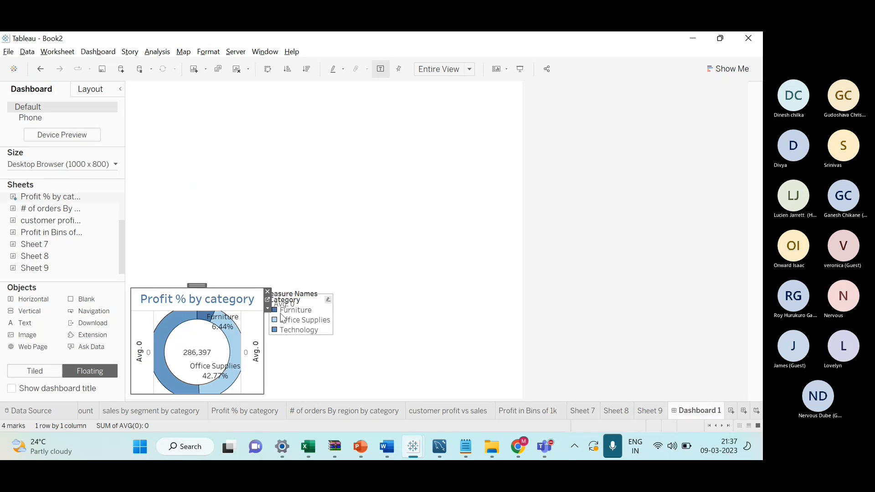
Remove the Category and Measure Names legends from the dashboard and set new objects back to tiled
click(317, 302)
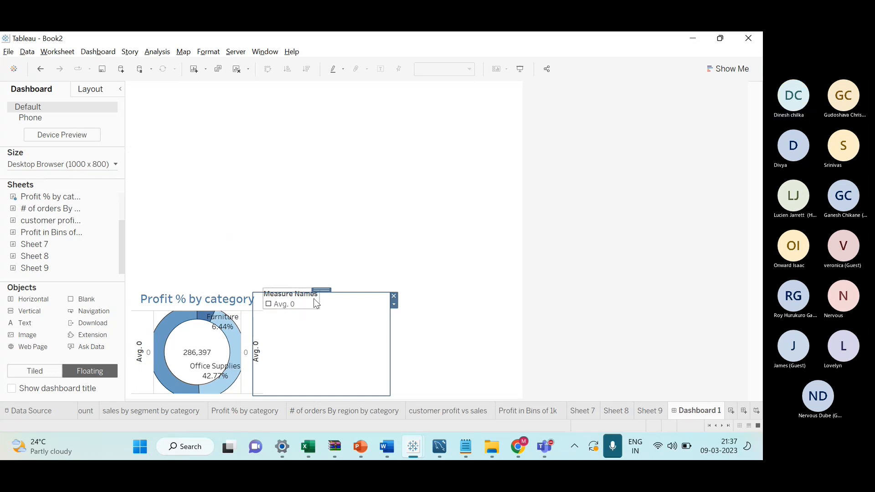
click(36, 371)
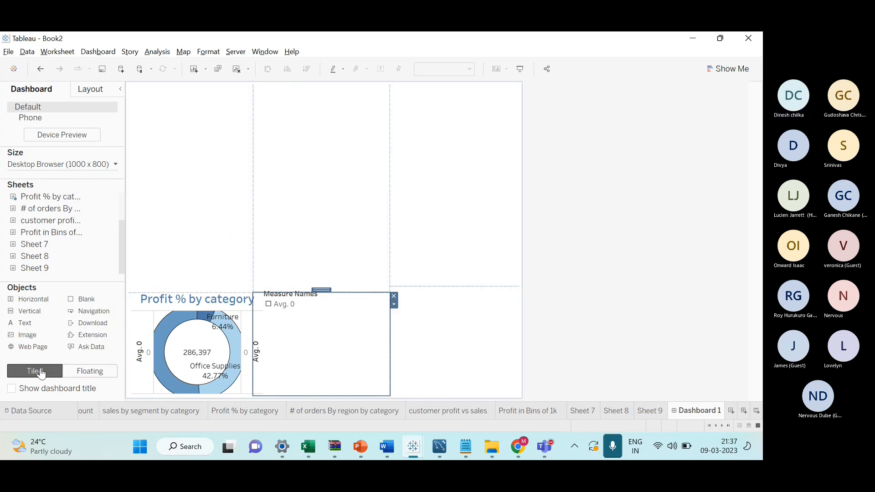
click(196, 298)
click(304, 300)
click(322, 292)
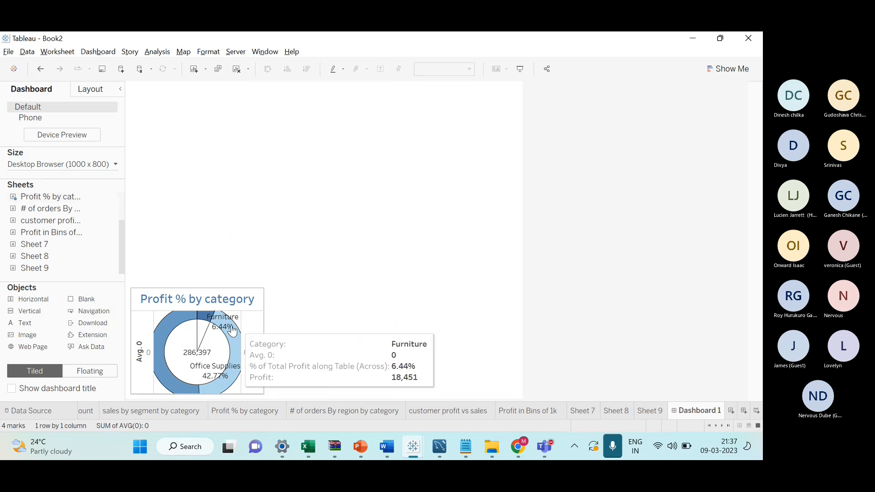
Exclude Furniture from the Profit % by category donut chart and hide its Avg. 0 axis headers
click(231, 326)
click(316, 327)
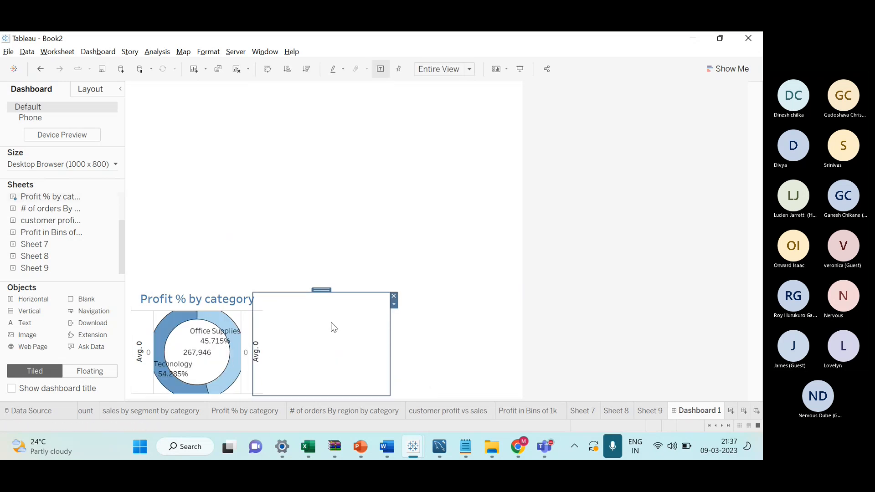
click(144, 358)
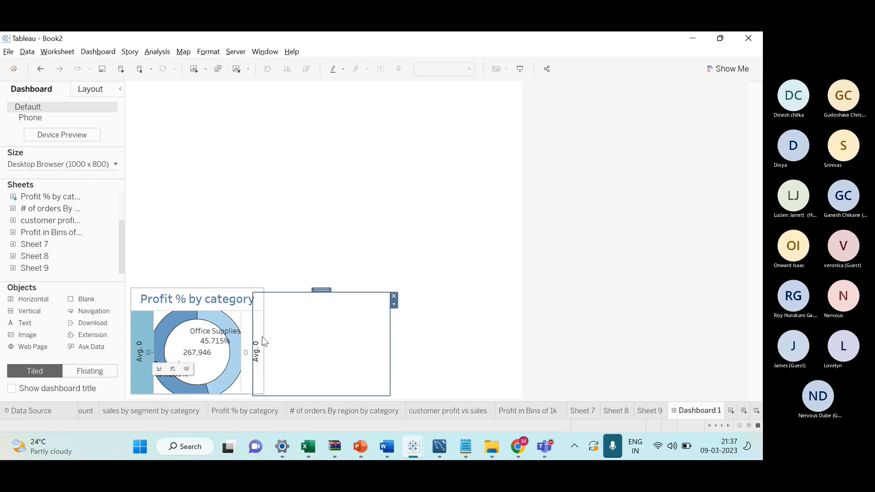
click(255, 327)
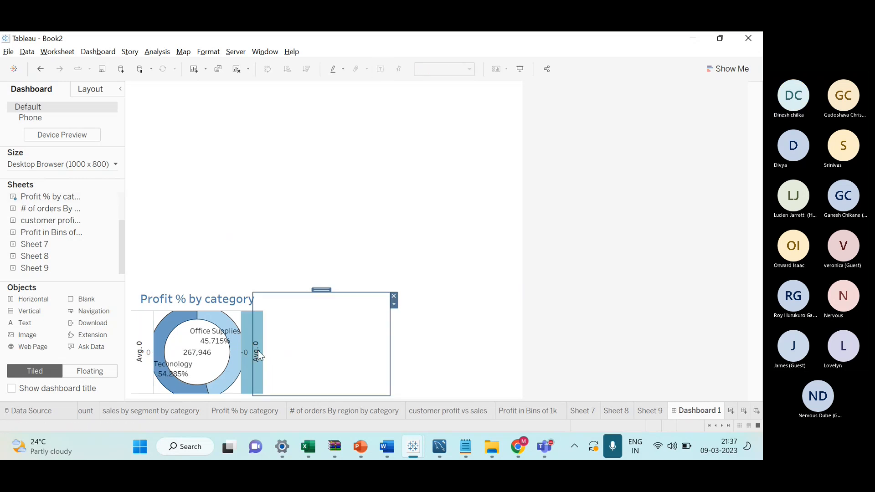
right_click(137, 353)
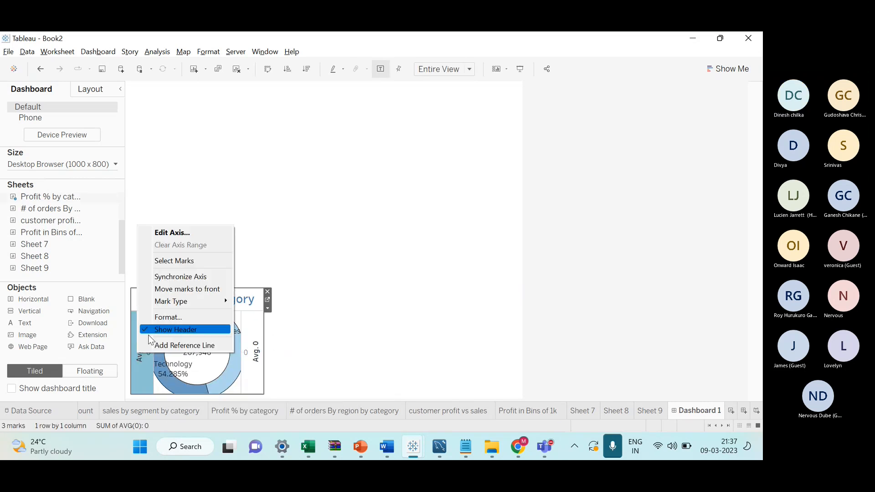
click(176, 330)
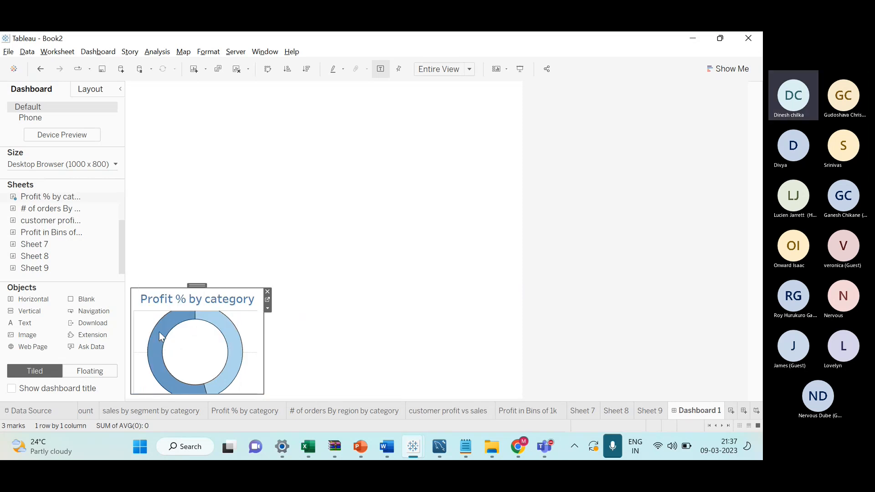
Enlarge the floating Profit % by category chart slightly upward and to the right so the whole donut fits
click(297, 347)
click(196, 288)
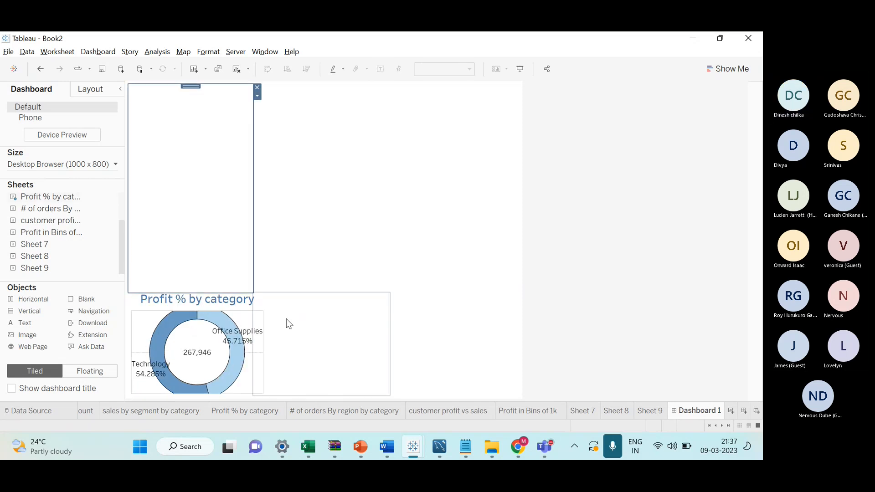
click(287, 318)
click(215, 288)
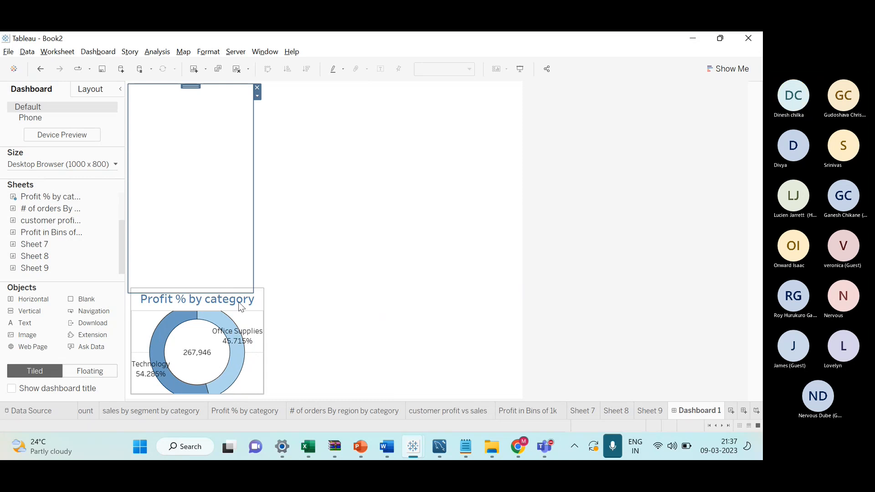
click(211, 291)
drag(208, 287, 215, 272)
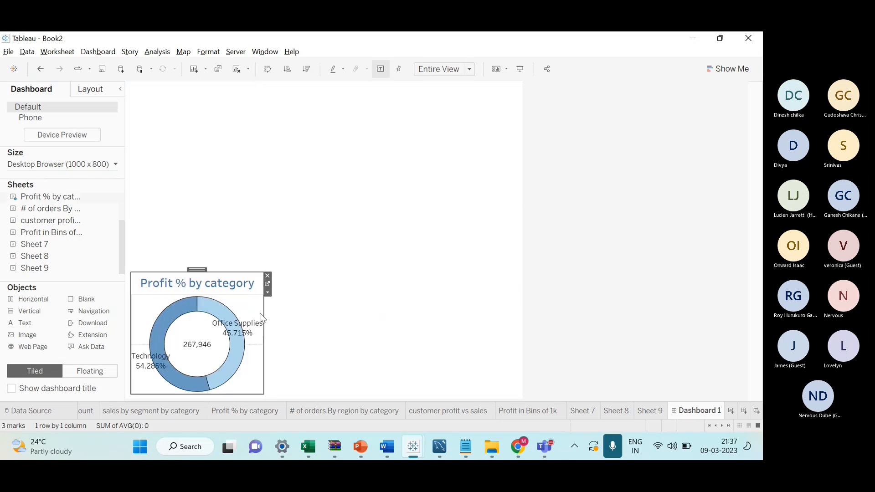
drag(263, 322, 274, 320)
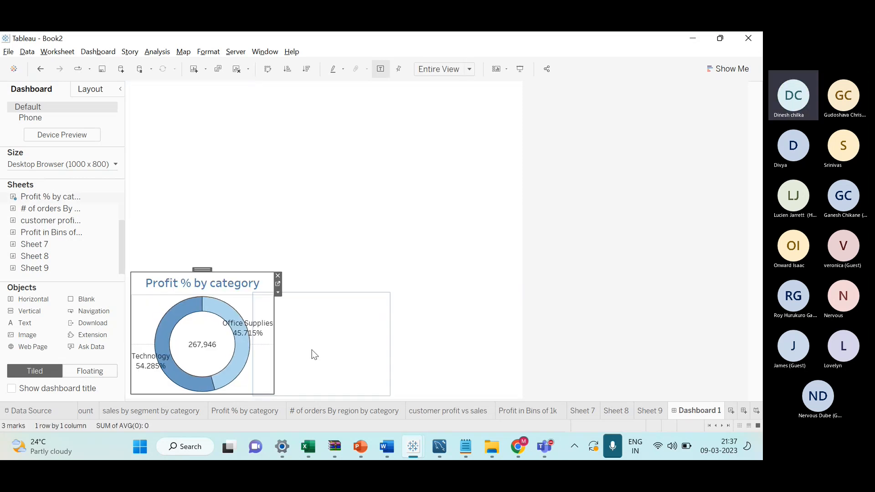
click(327, 350)
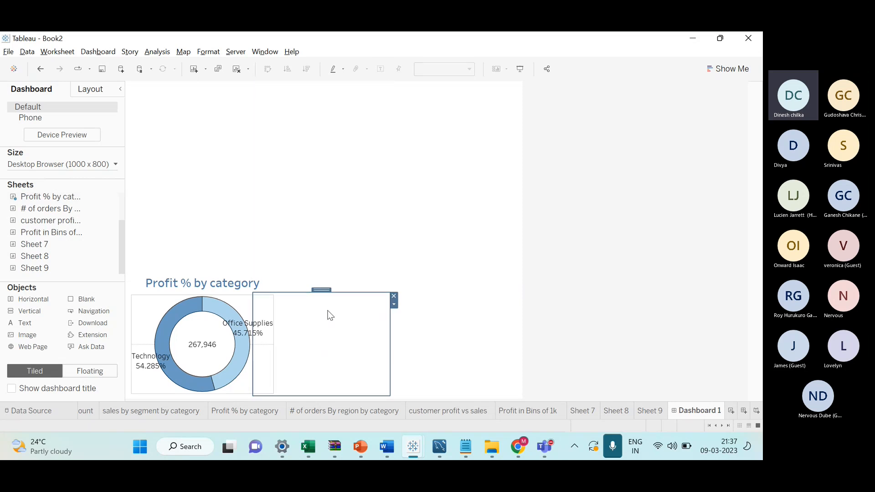
Set new objects to floating and try raising the top edge of the middle column's bottom container well above the donut chart
click(87, 371)
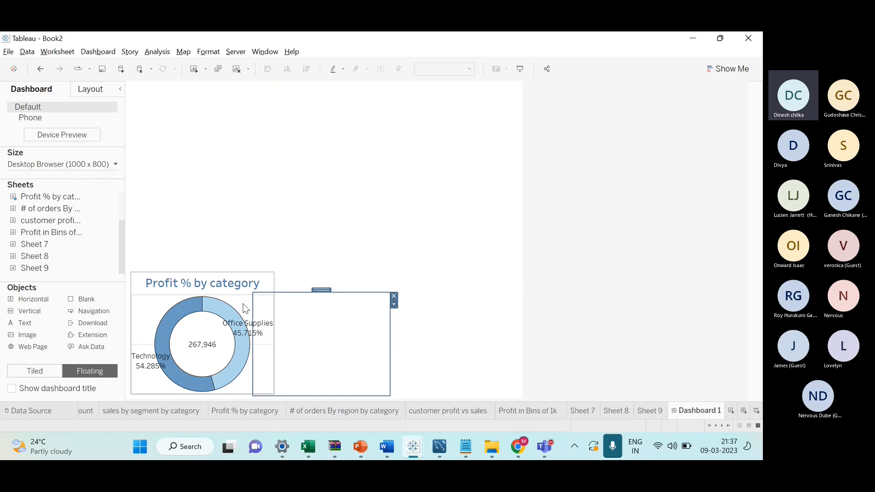
click(171, 318)
click(171, 318)
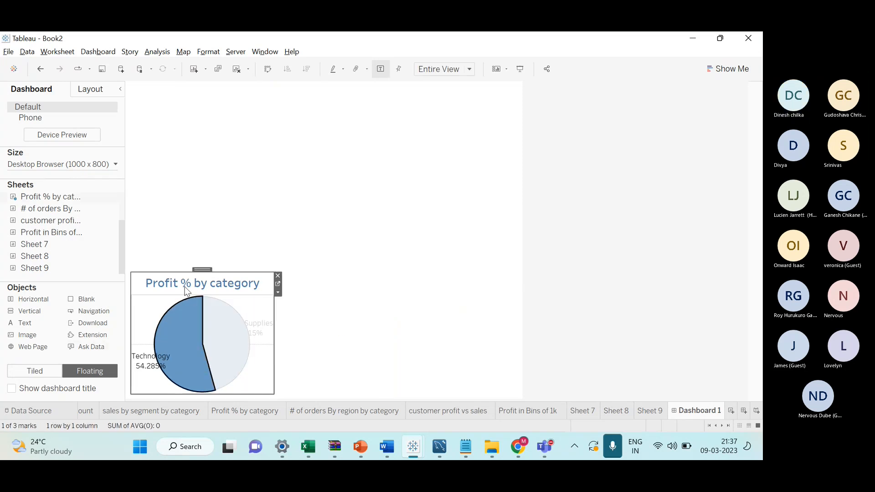
click(305, 323)
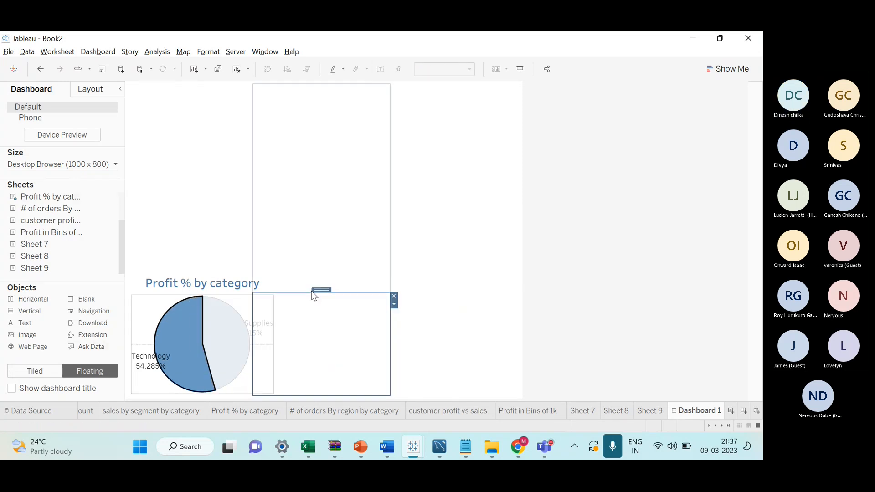
drag(322, 290, 331, 286)
click(334, 318)
click(152, 379)
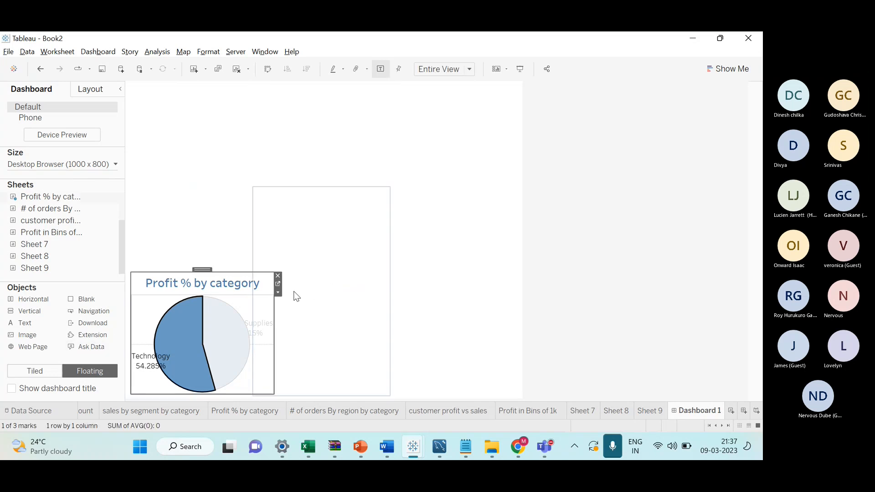
click(348, 223)
drag(318, 190, 322, 211)
Align the middle column's bottom container with the Profit % by category chart, its left edge against the chart and its top level with it
click(260, 217)
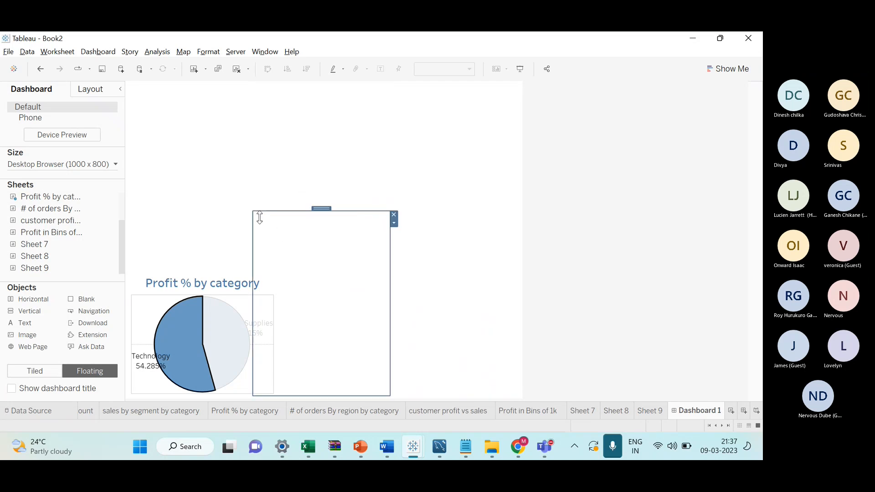
drag(253, 217, 273, 221)
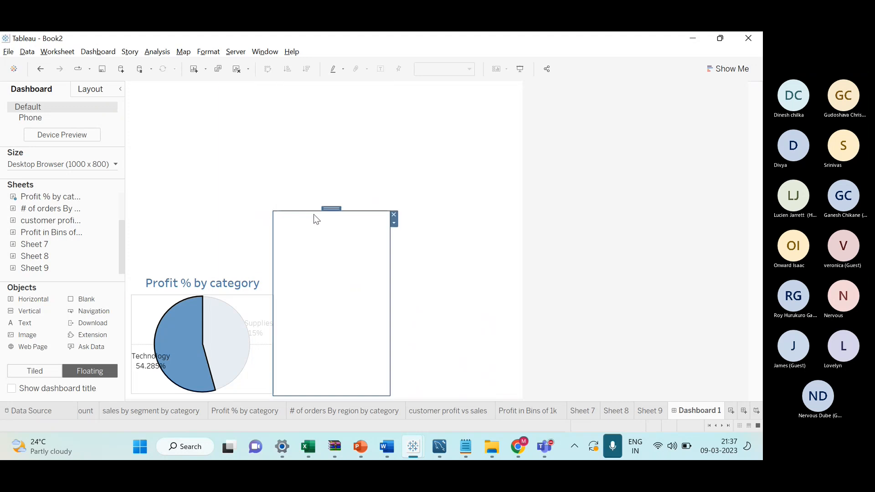
drag(312, 212, 336, 296)
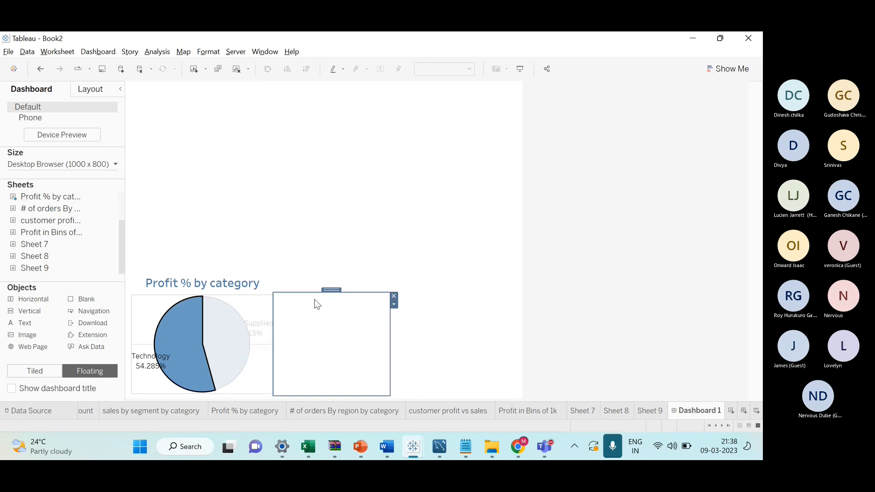
drag(313, 294, 318, 279)
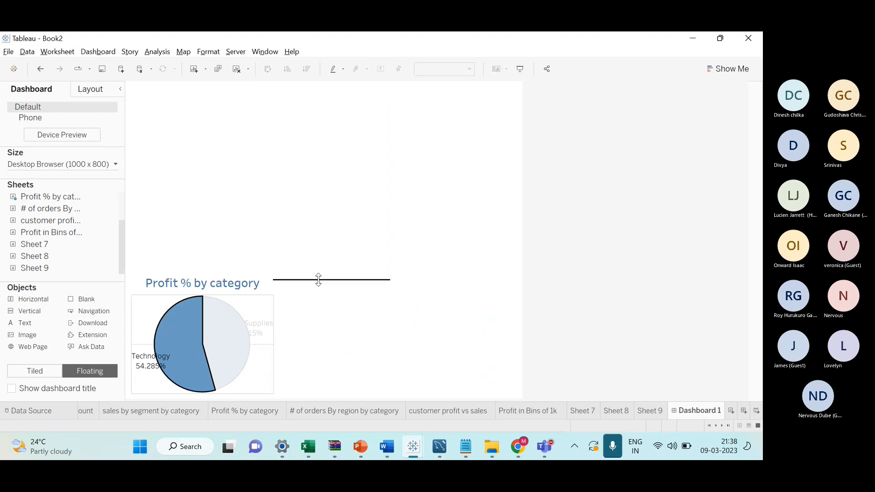
click(293, 303)
drag(305, 276, 306, 273)
click(298, 295)
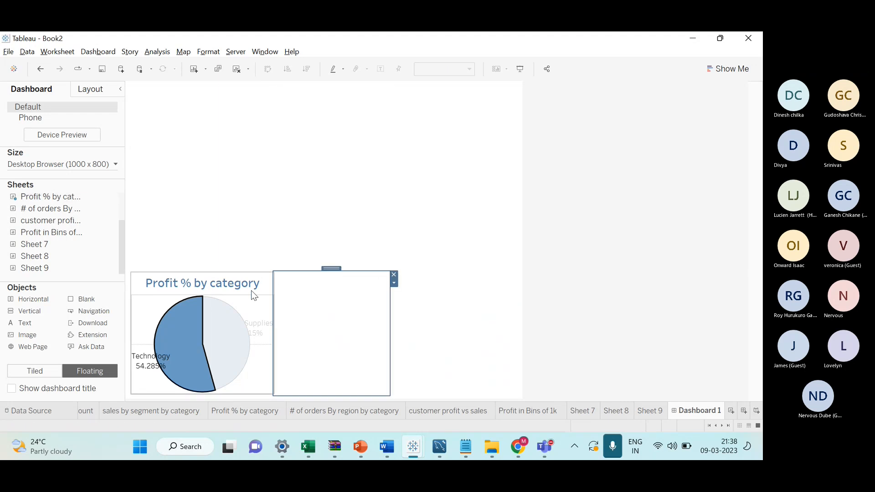
Add a solid line border around the floating Profit % by category chart
right_click(274, 295)
click(446, 311)
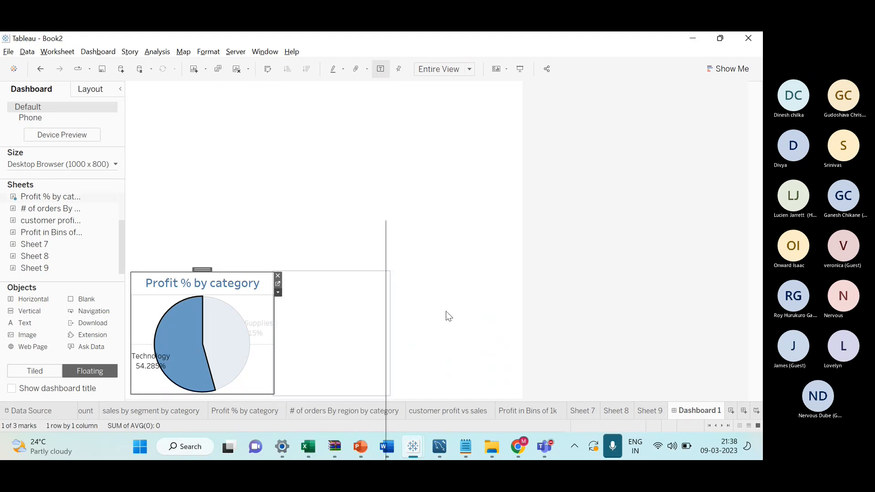
click(269, 312)
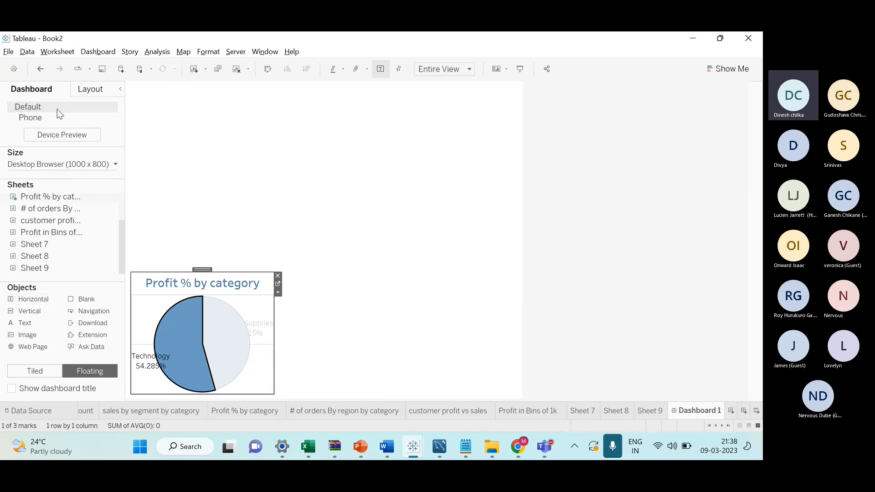
click(91, 90)
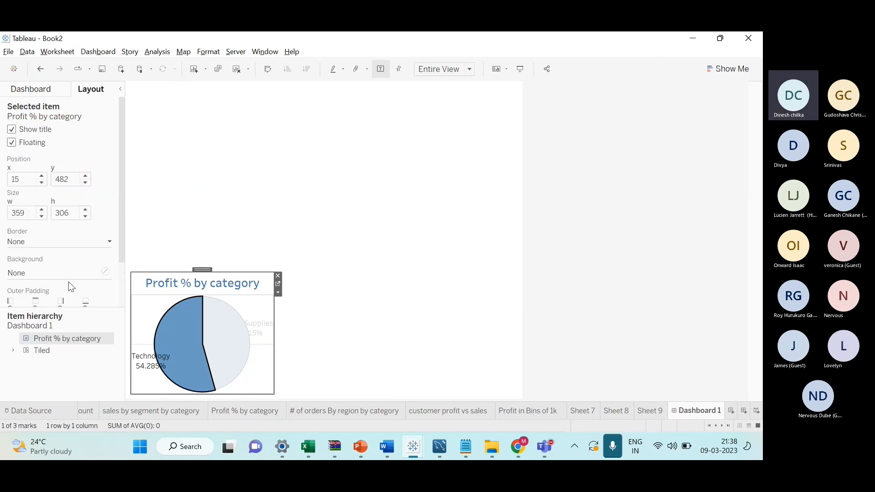
click(53, 246)
click(24, 308)
Fine-tune the top of the middle column's bottom container to y 481 and give the container a solid line border
click(292, 304)
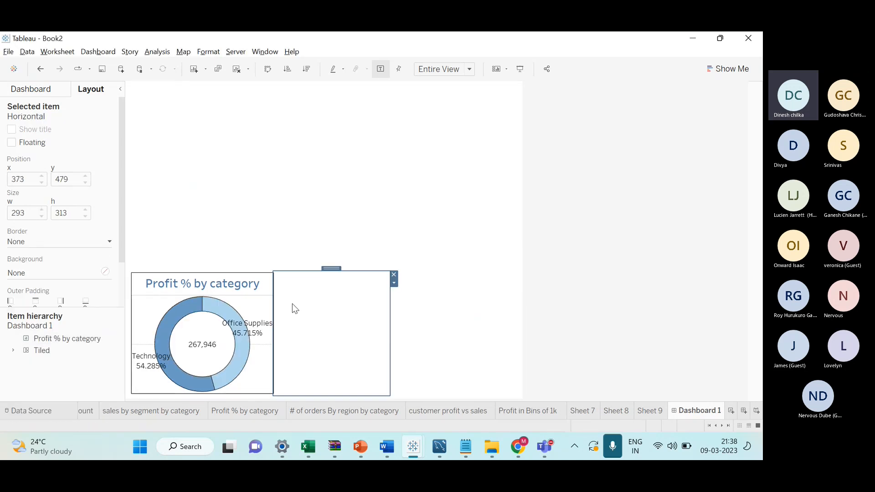
click(301, 270)
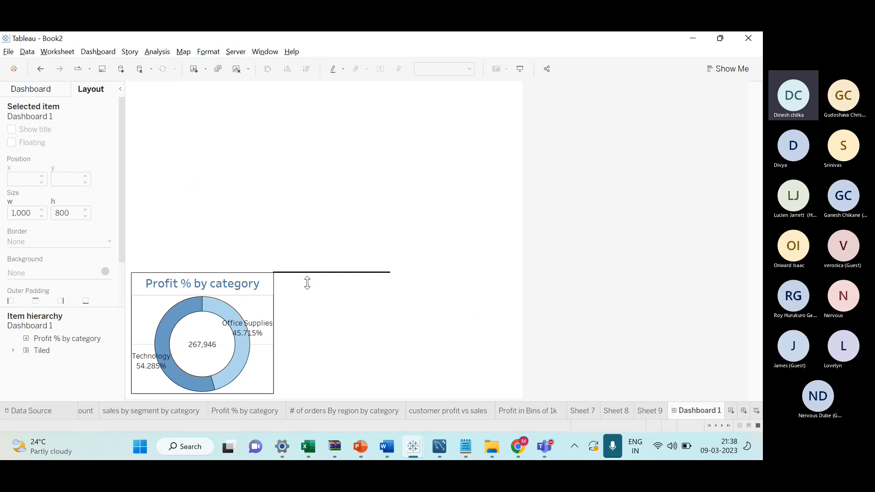
click(307, 283)
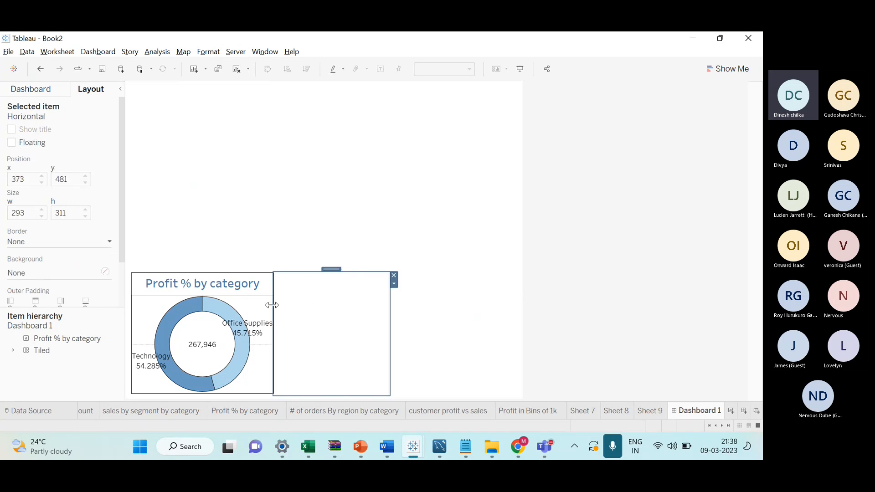
click(53, 243)
click(28, 310)
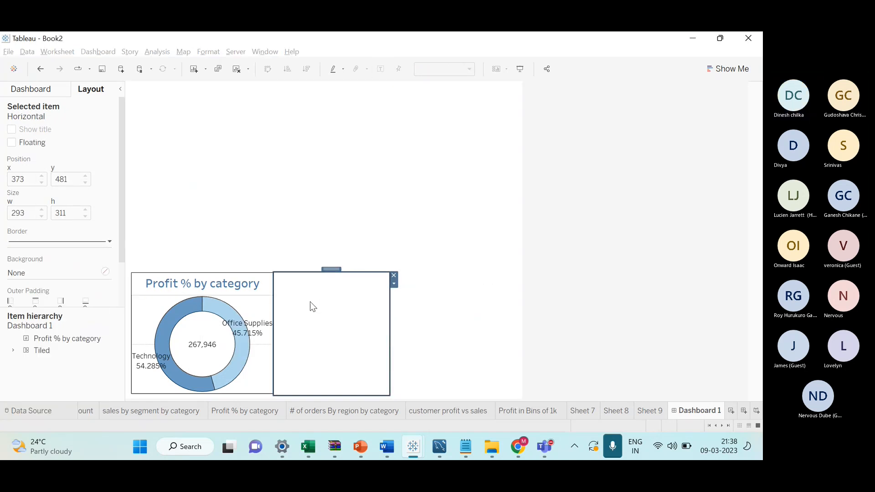
click(406, 327)
click(349, 323)
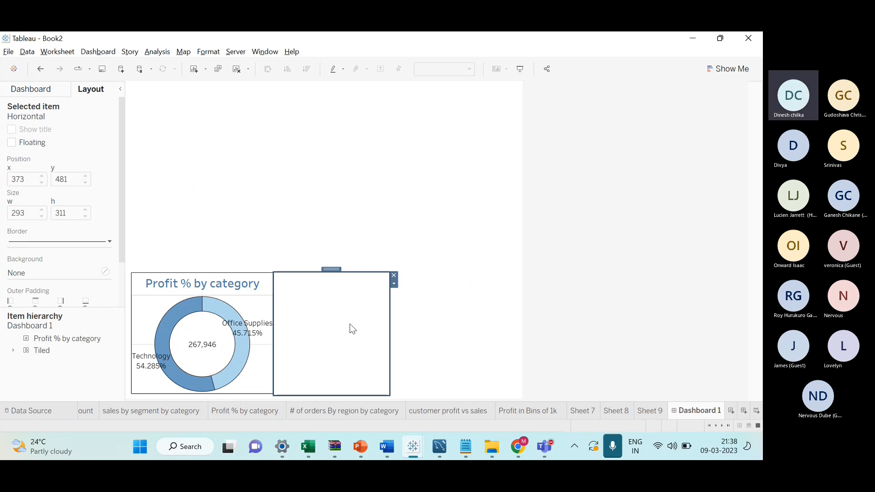
Check the reference slide, try placing the customer profit vs sales sheet as a floating object over the middle bottom container, and remove it
key(alt+Tab)
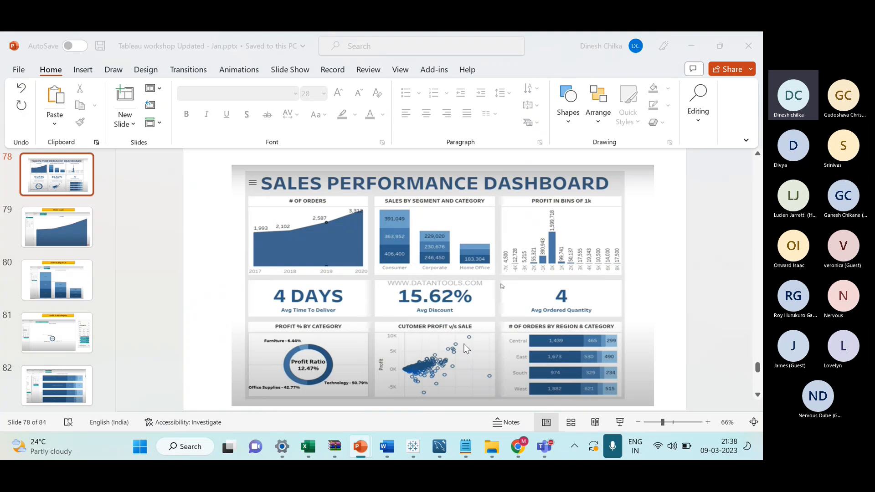
key(alt+Tab)
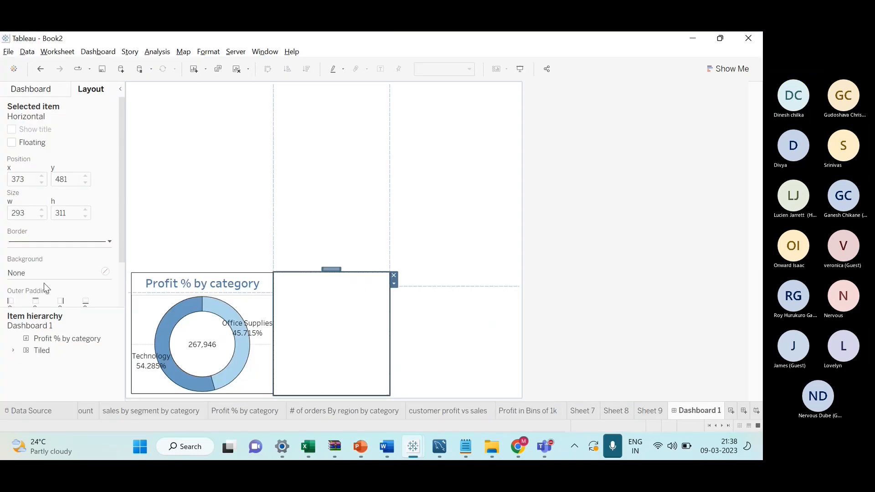
click(46, 84)
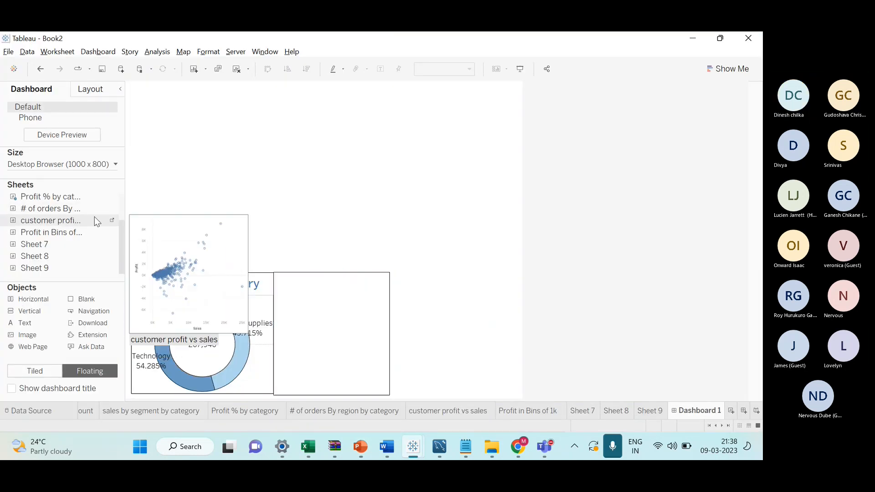
drag(91, 220, 290, 283)
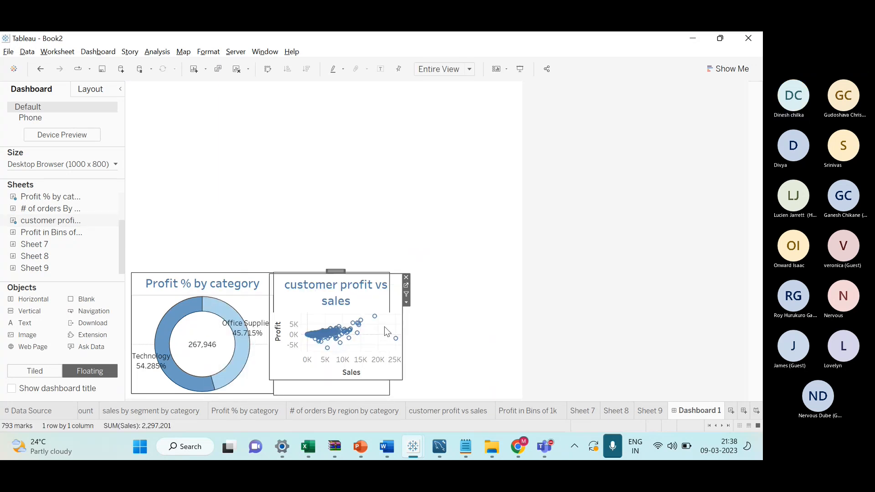
click(406, 276)
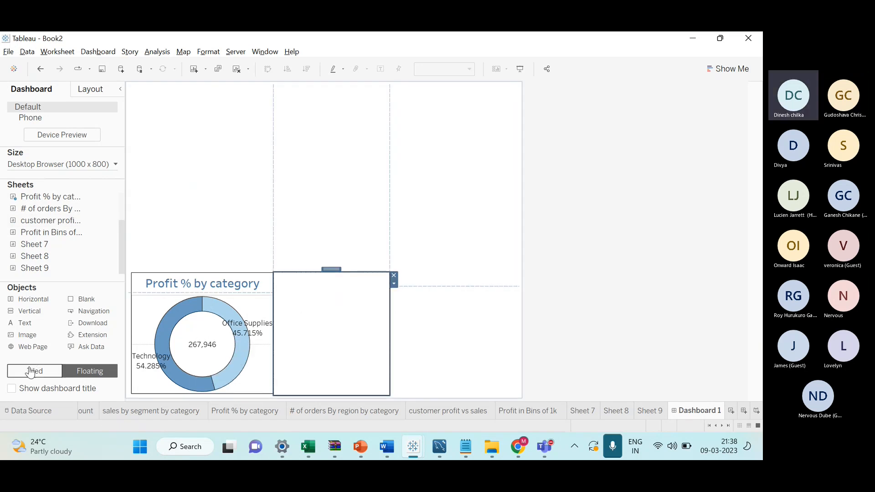
Set new objects to tiled and place the customer profit vs sales sheet in the middle column's bottom container
click(33, 371)
mouse_move(57, 210)
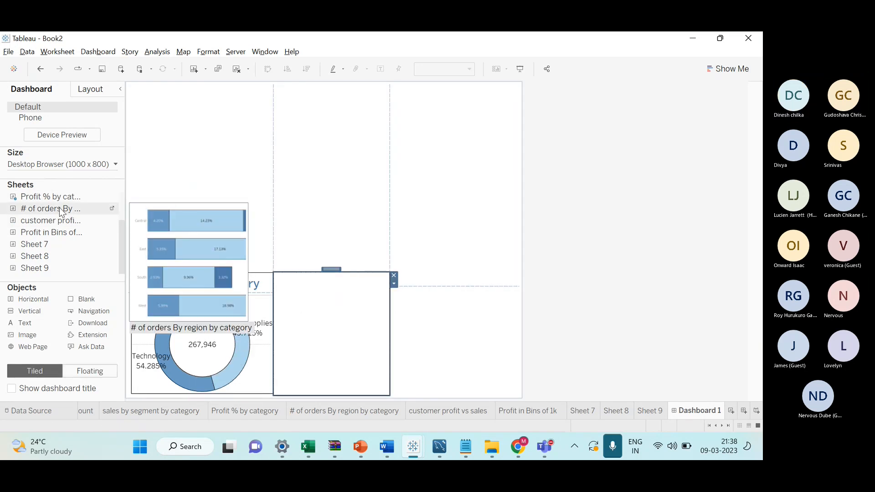
key(alt+Tab)
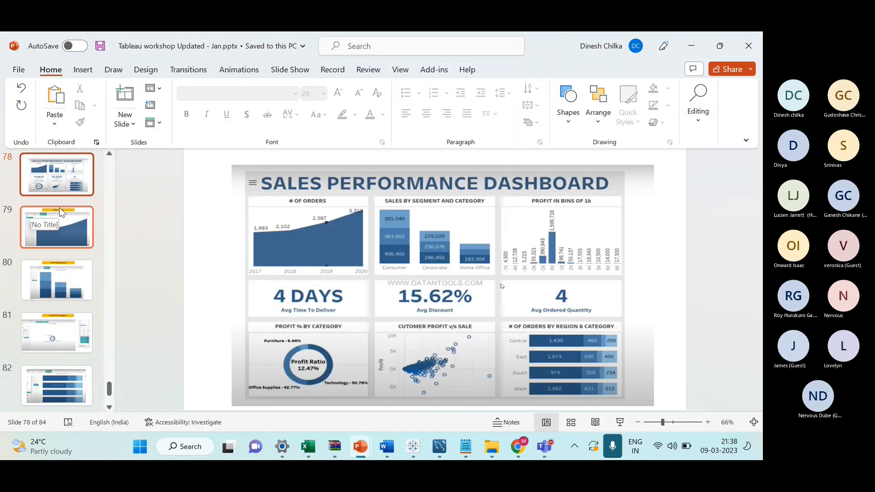
key(alt+Tab)
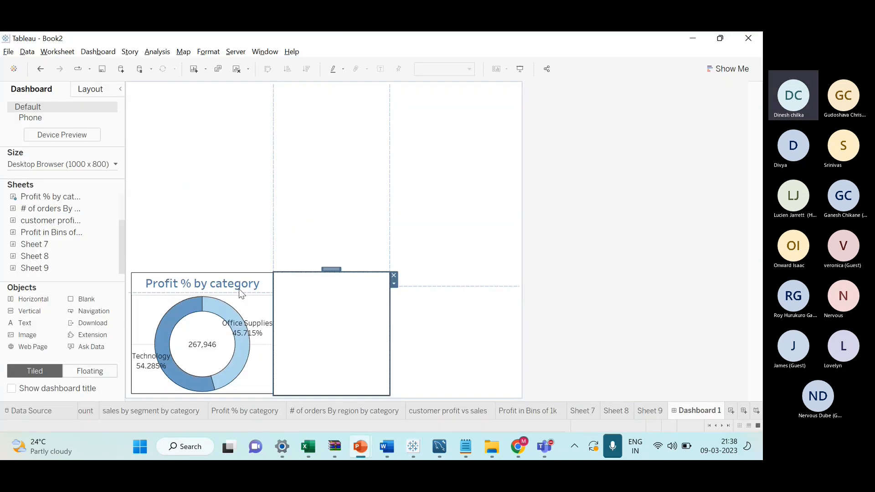
drag(51, 220, 319, 328)
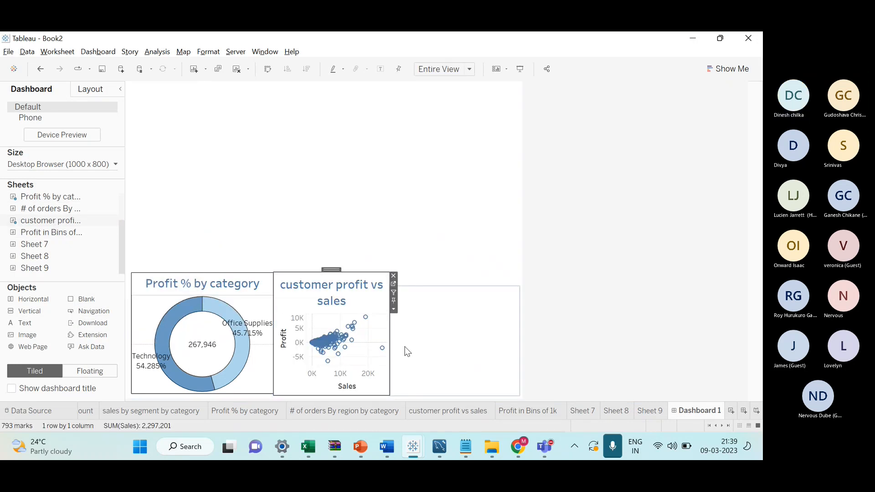
Widen the middle column slightly and raise the top edge of the right column's bottom container level with the neighbouring charts
drag(390, 333, 406, 333)
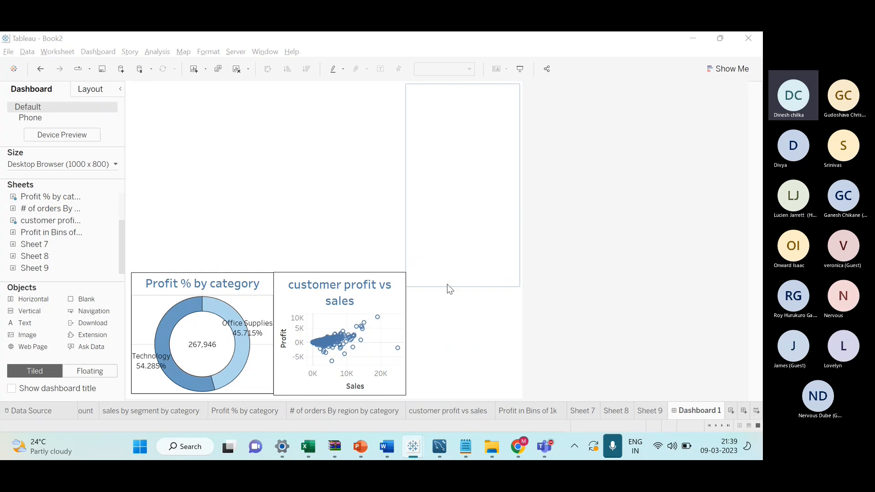
key(alt+Tab)
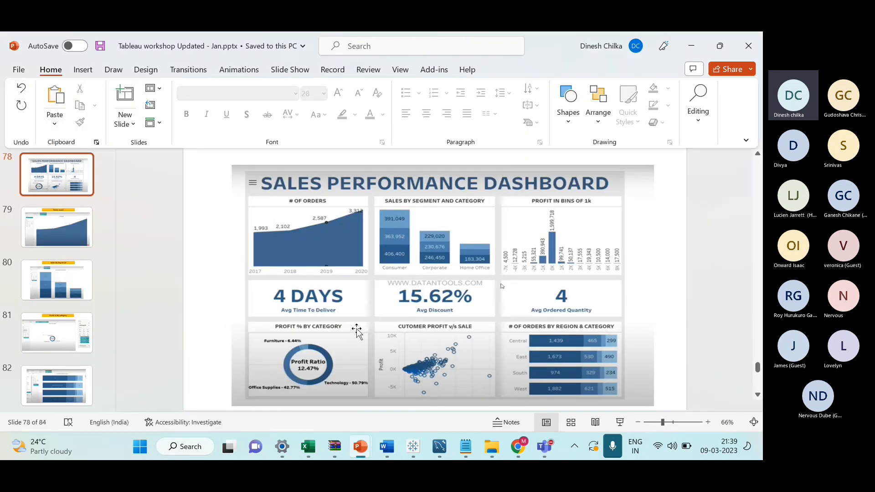
key(alt+Tab)
drag(448, 283, 448, 272)
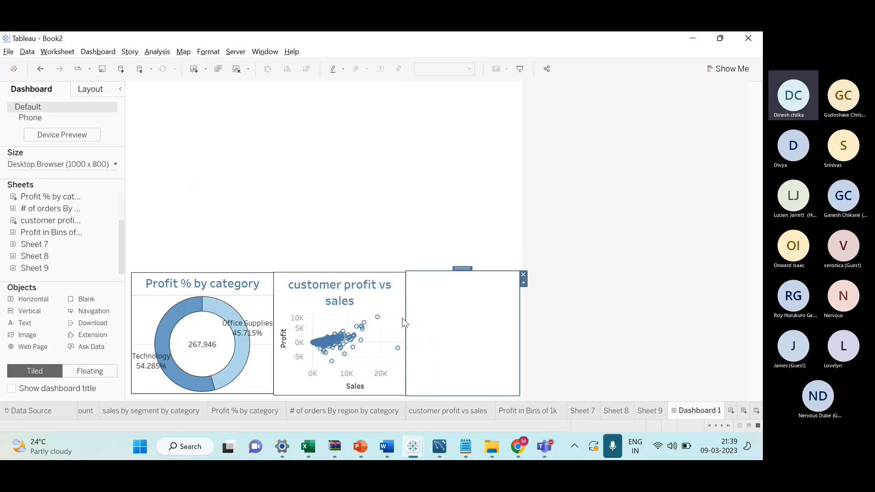
Compare with the reference slide and place the # of orders By region by category sheet in the right column's bottom container
mouse_move(236, 329)
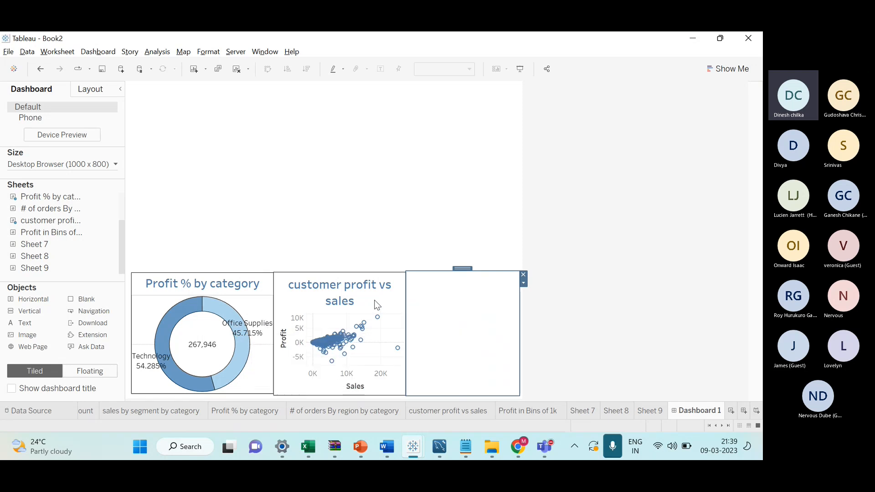
key(alt+Tab)
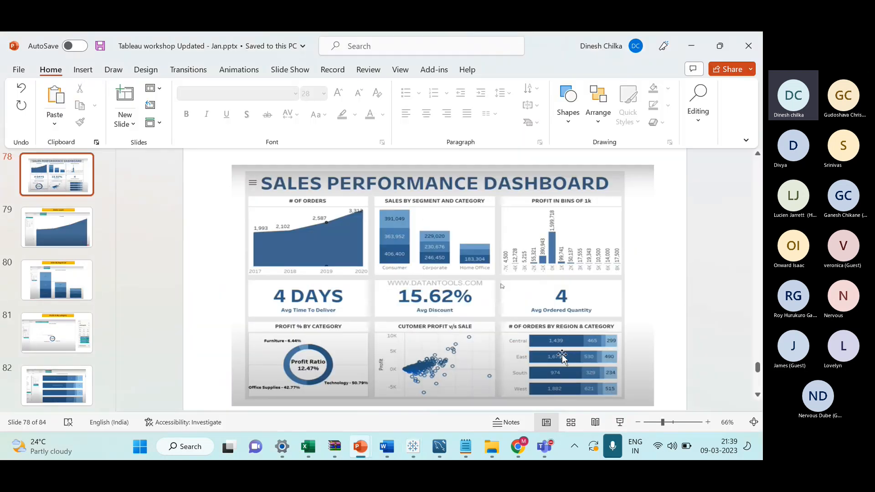
key(alt+Tab)
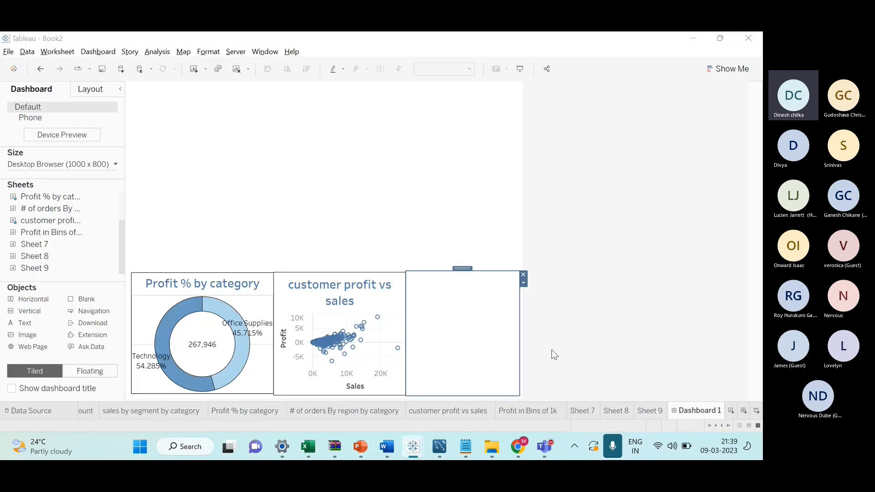
key(alt+Tab)
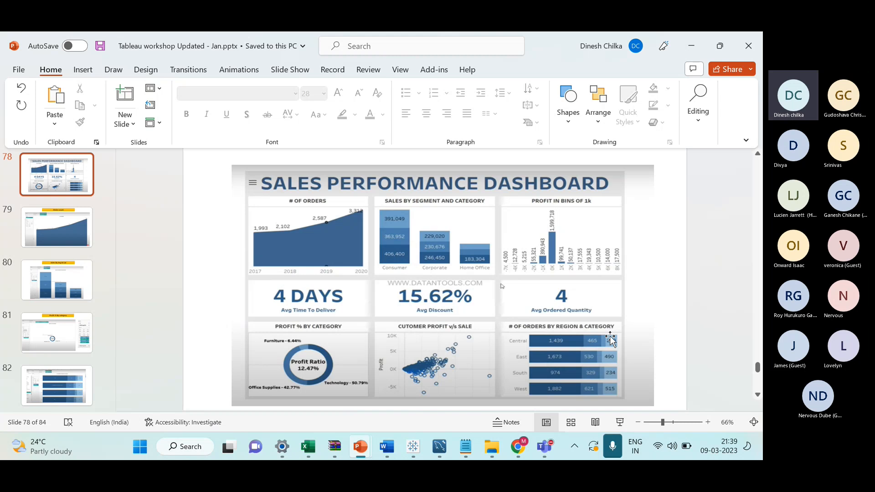
key(alt+Tab)
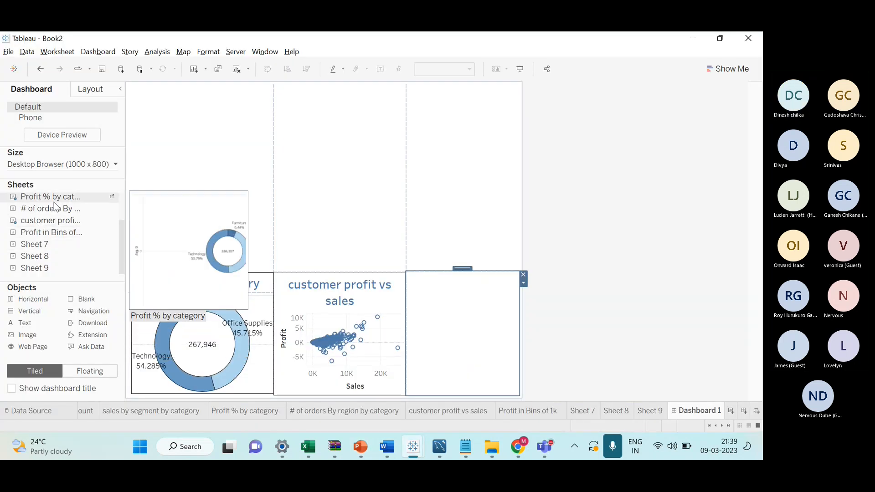
drag(55, 207, 406, 328)
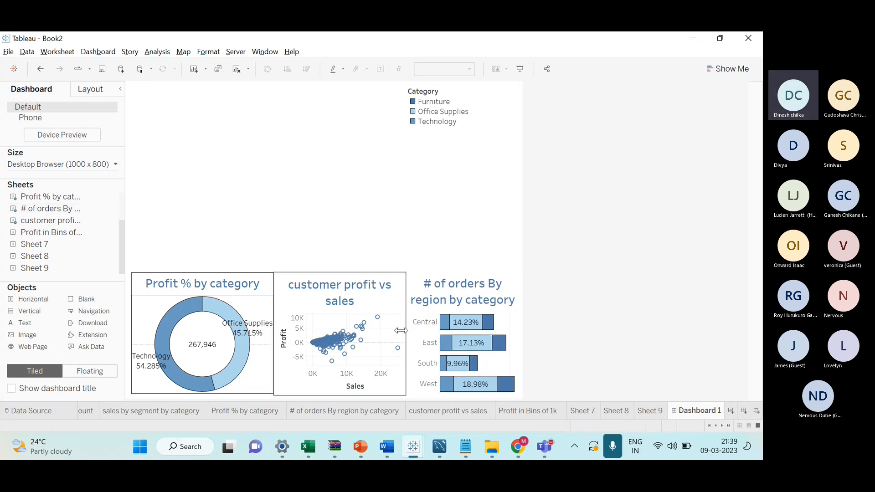
Add a solid line border to the # of orders By region by category sheet
click(473, 364)
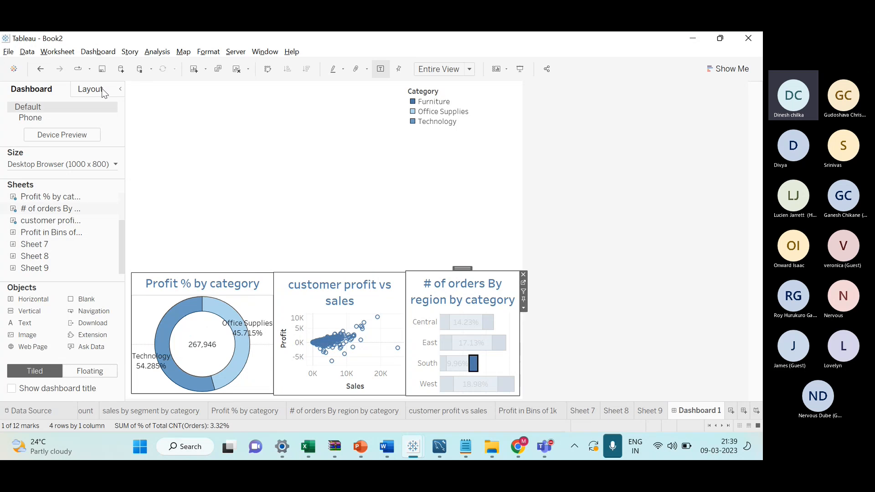
click(93, 89)
click(48, 243)
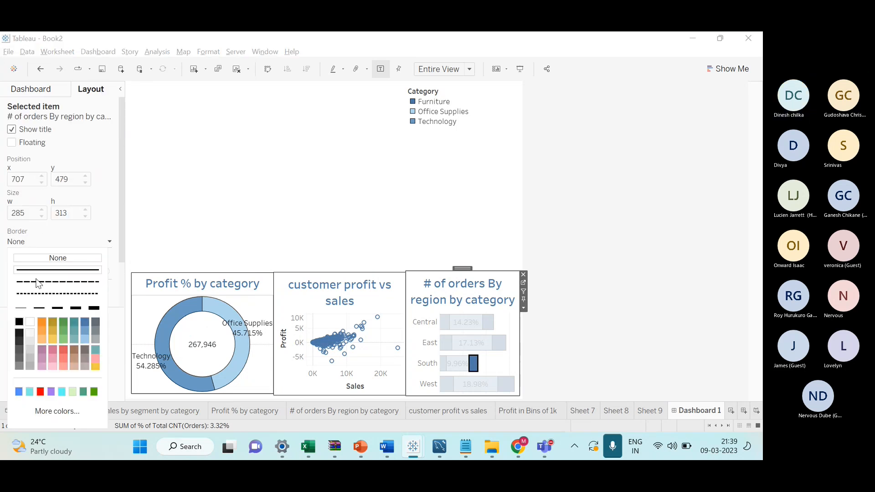
click(556, 306)
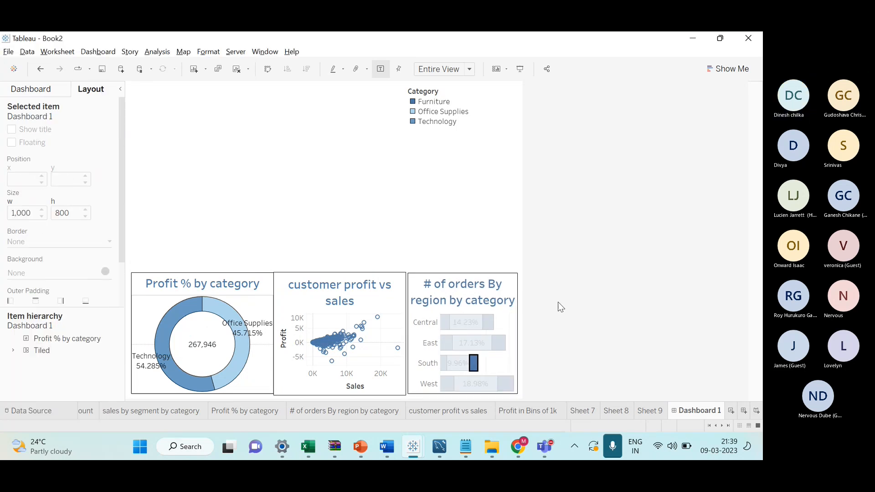
Widen the right column to about 293 px by shifting its boundary with the customer profit vs sales chart
click(420, 312)
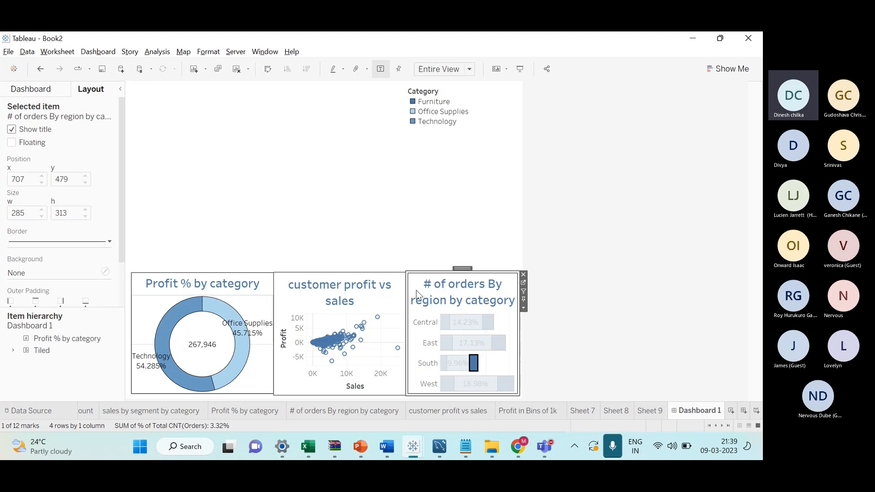
drag(406, 296, 401, 296)
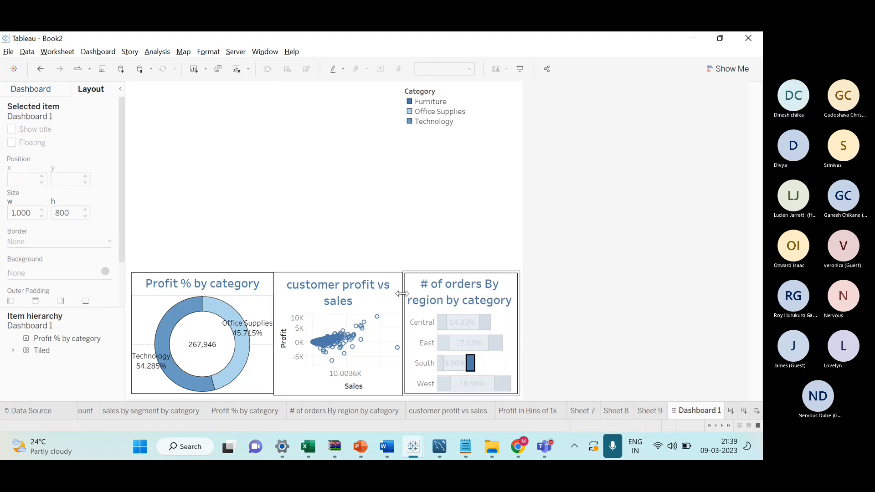
click(560, 314)
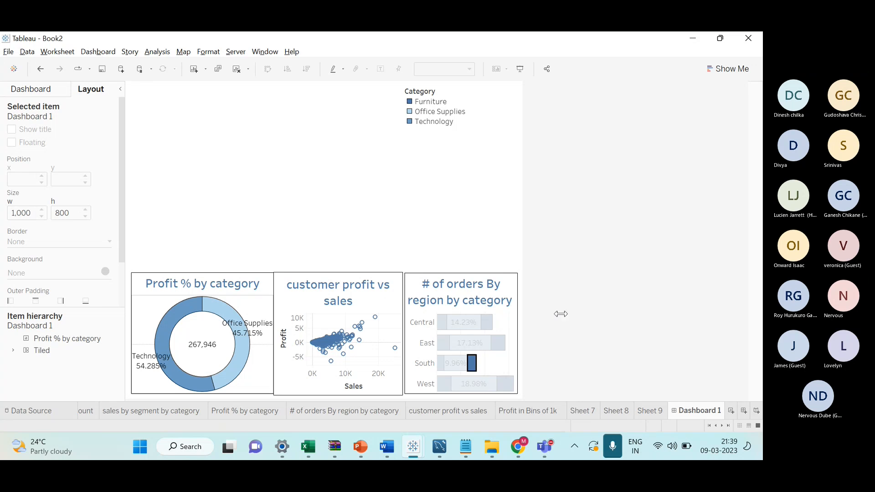
click(509, 355)
click(509, 355)
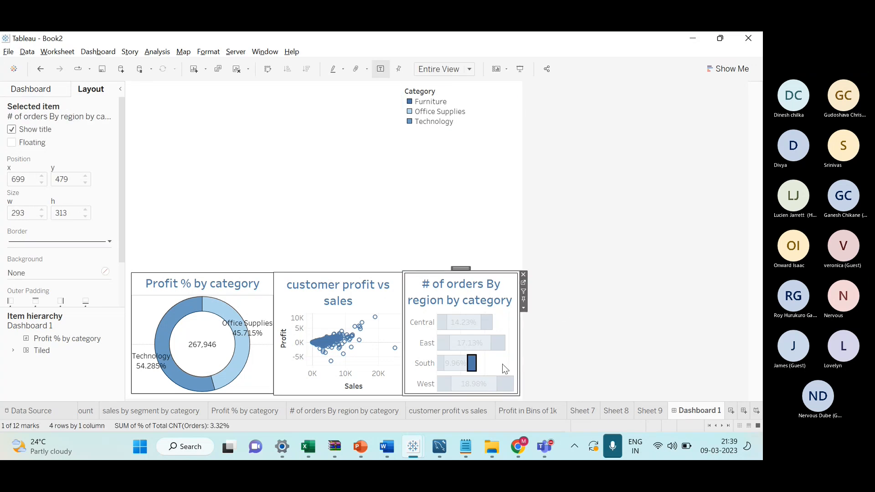
click(375, 317)
click(341, 234)
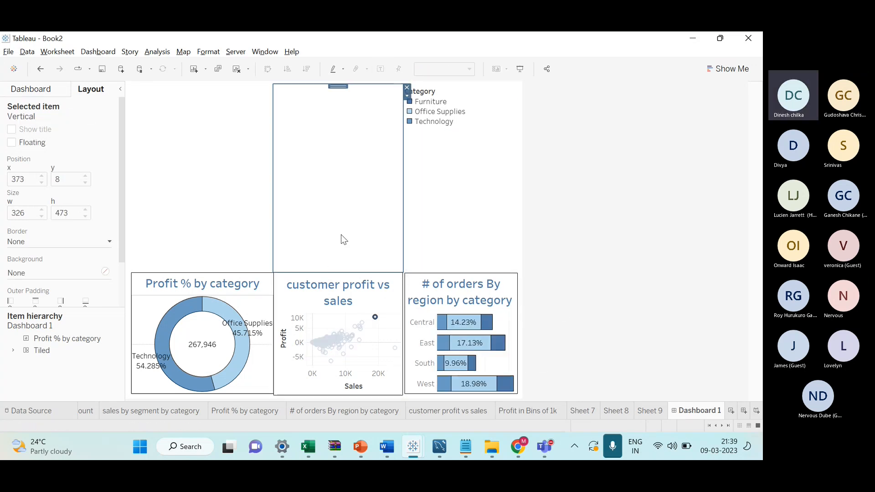
Stack two vertical containers in the left column above the Profit % by category chart, the upper one about 262 px high
click(212, 253)
click(23, 91)
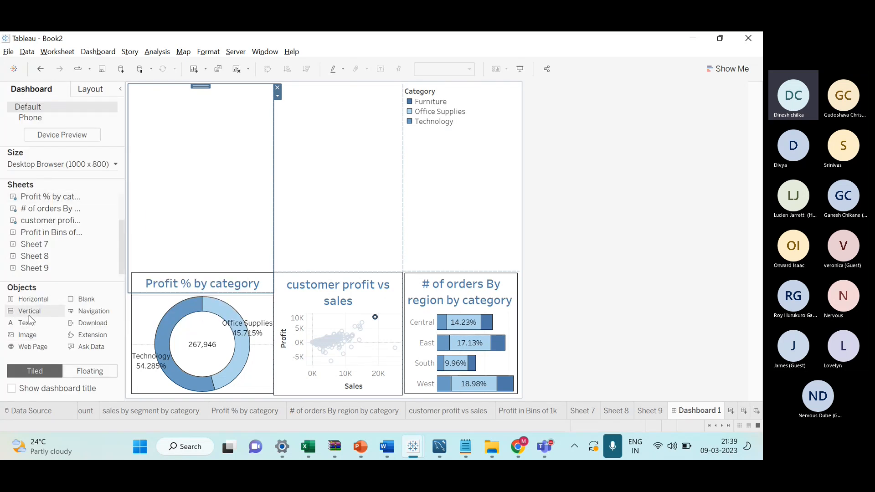
drag(29, 315, 190, 244)
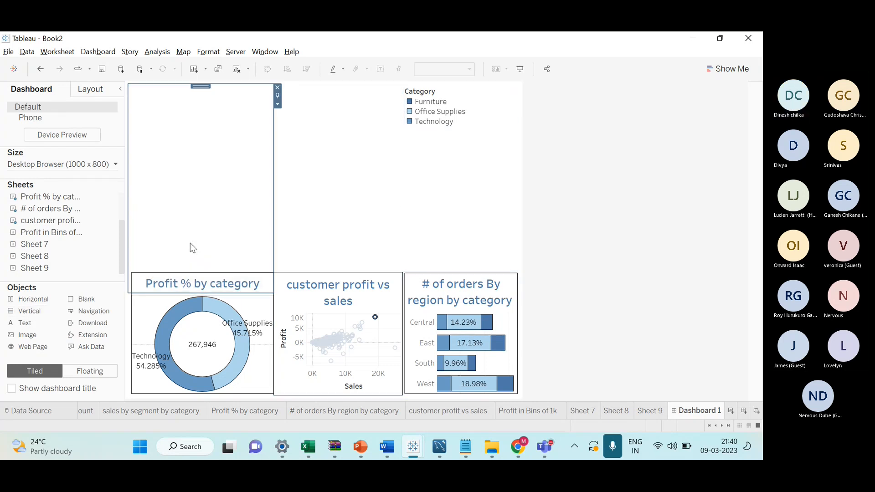
drag(66, 298, 195, 244)
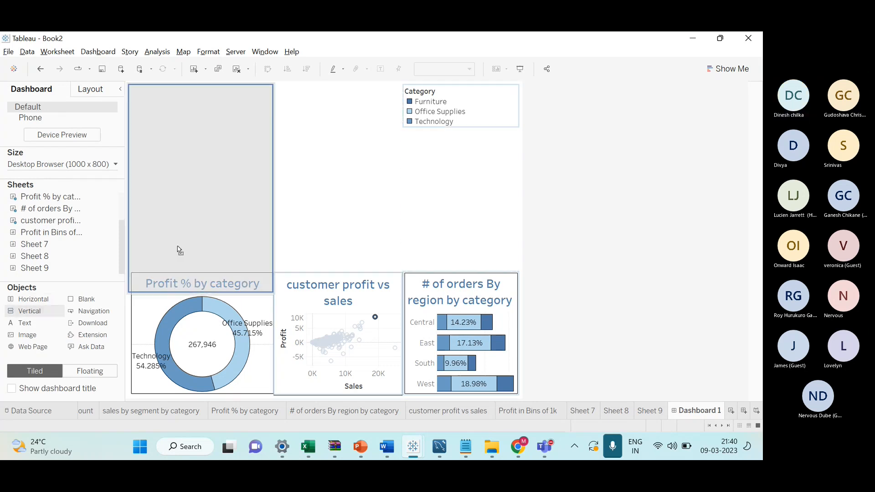
drag(199, 276, 181, 271)
drag(207, 130, 189, 94)
click(244, 226)
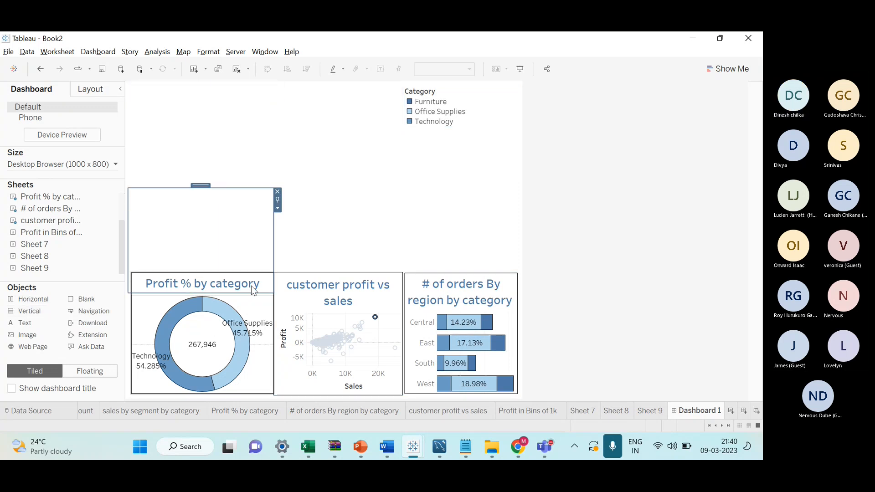
Adjust the left column's width slightly and raise the middle container's lower edge to the Profit % by category title, about 214 px high
drag(273, 233, 274, 232)
click(238, 258)
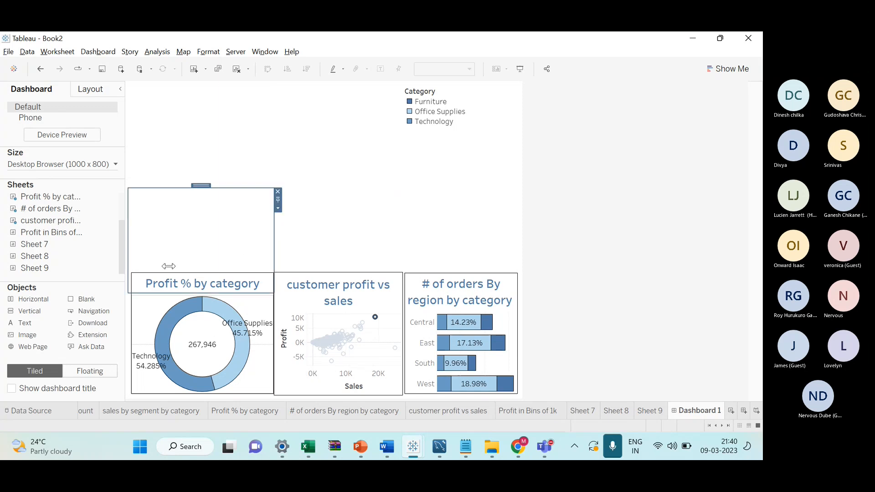
drag(185, 293, 183, 273)
Split the middle column's empty upper area with a vertical container, leaving the lower one about 215 px high, nearly level with the left column
click(209, 248)
click(361, 242)
click(220, 223)
drag(28, 311, 303, 251)
drag(319, 120, 332, 98)
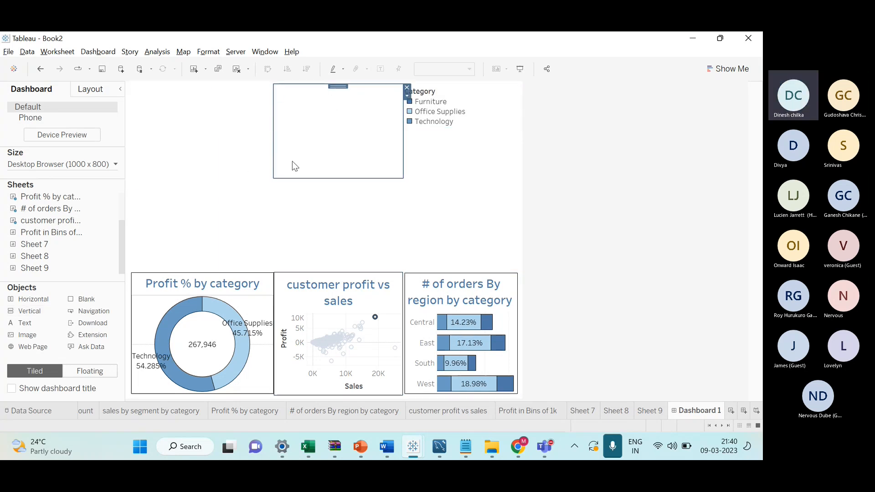
drag(301, 178, 273, 186)
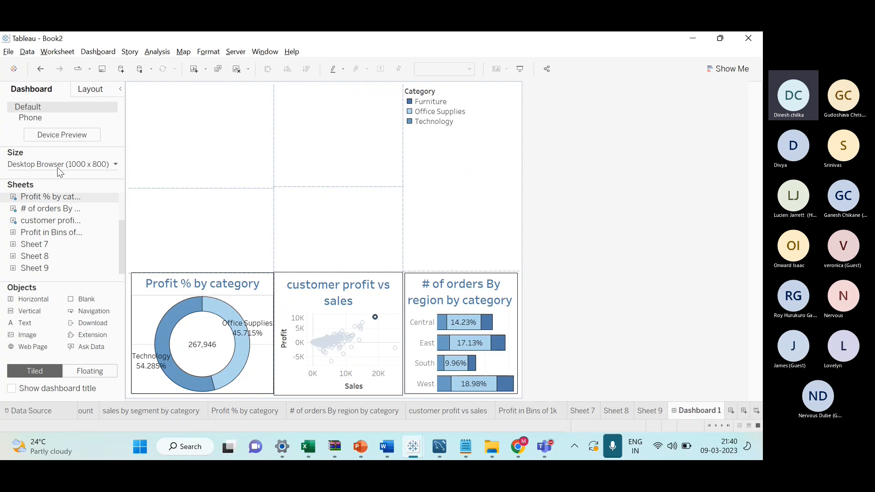
Give both empty containers in the left column a solid line border
click(97, 91)
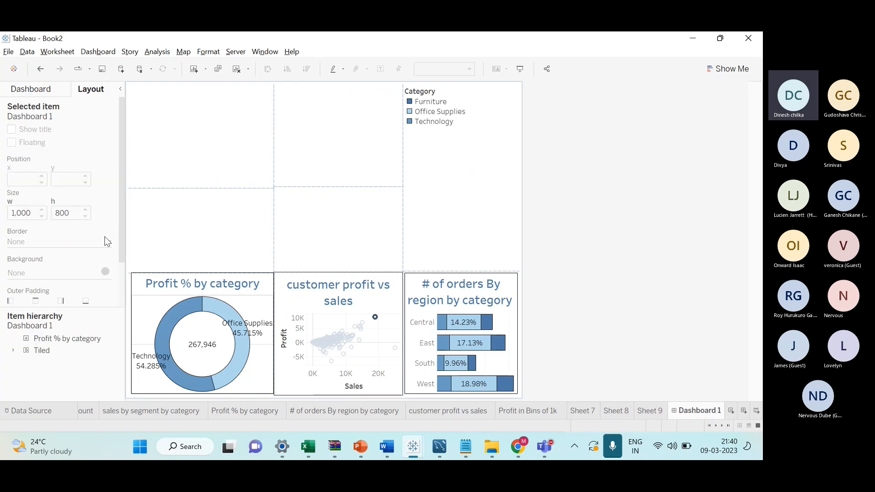
click(198, 183)
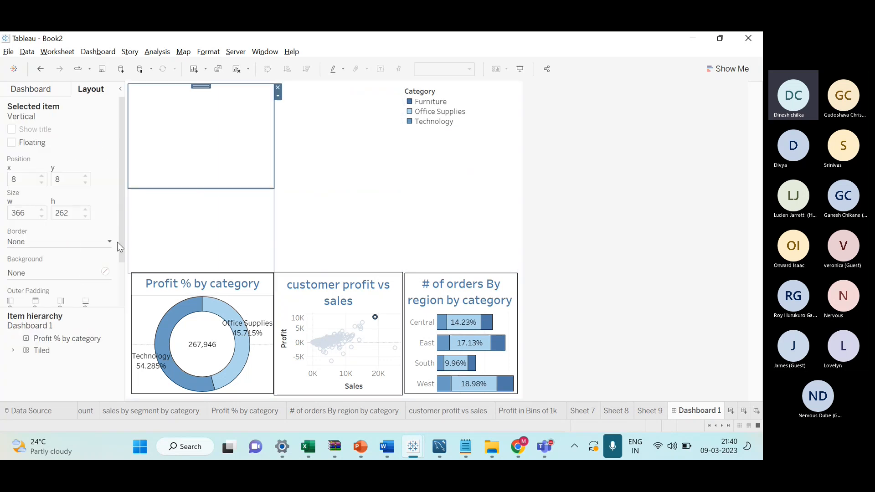
click(63, 251)
click(54, 276)
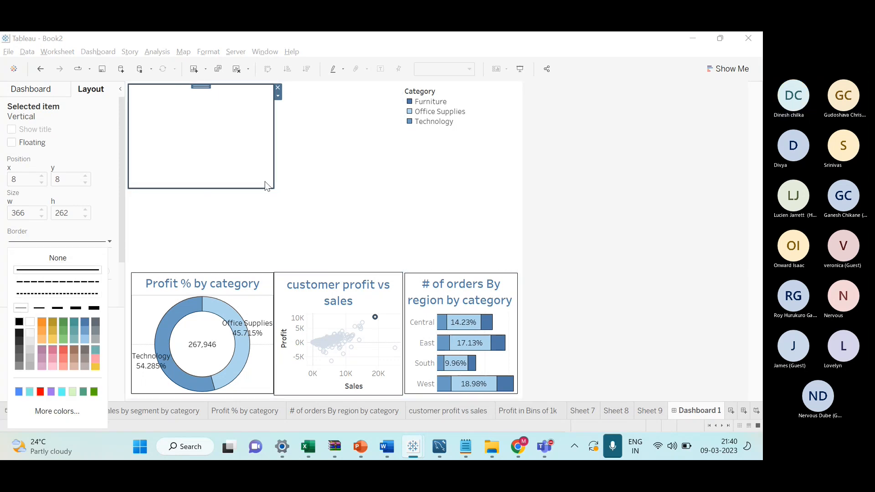
click(268, 185)
click(240, 226)
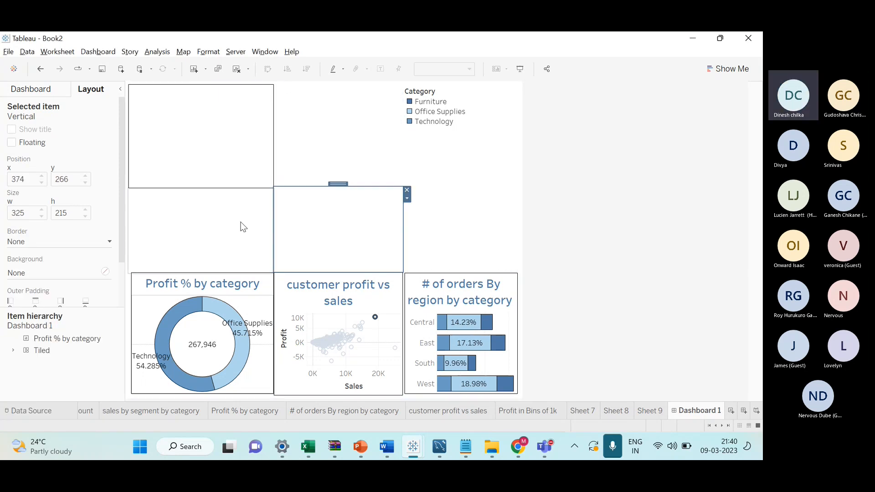
click(68, 246)
click(54, 275)
click(229, 252)
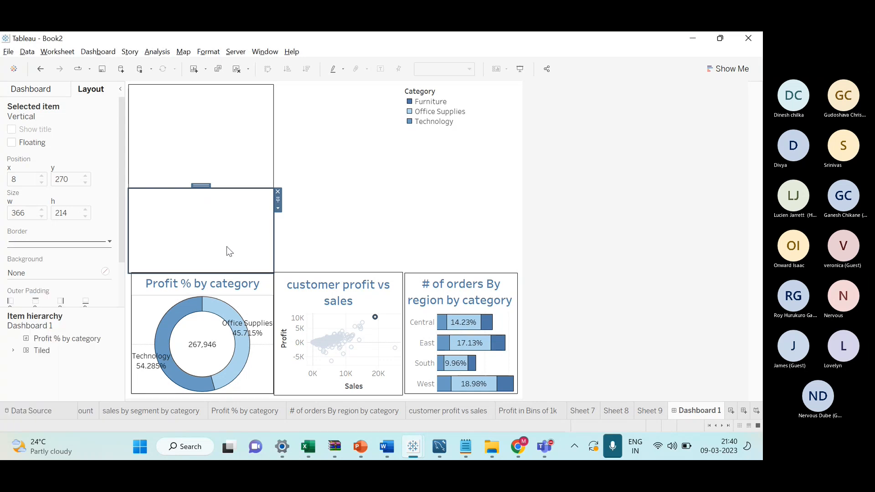
Check the reference slide and try to shift the upper edge of the container above the customer profit vs sales chart
click(311, 244)
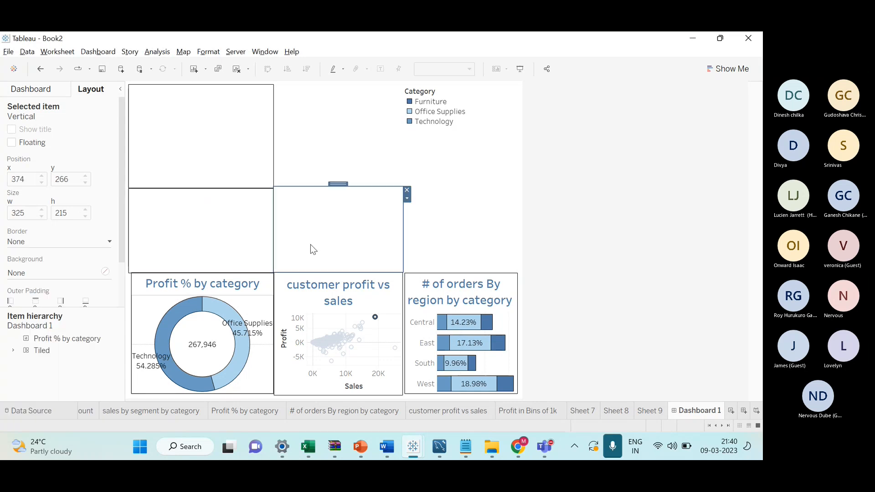
click(291, 186)
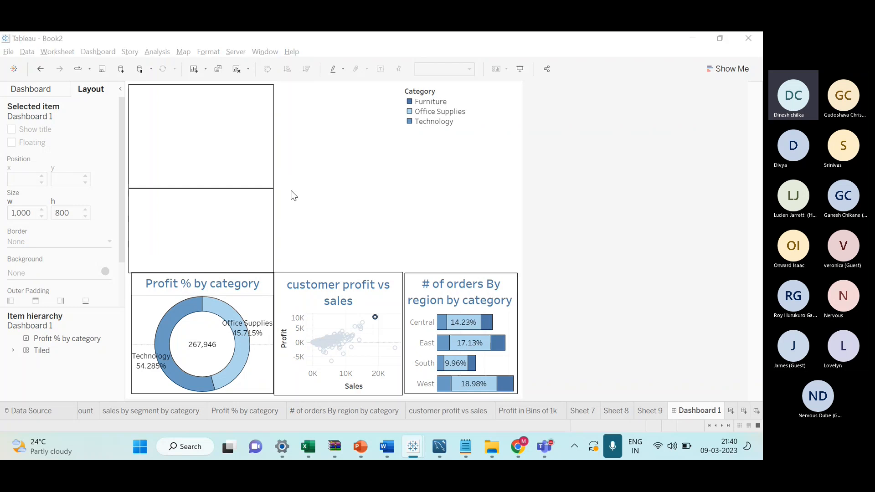
key(alt+Tab)
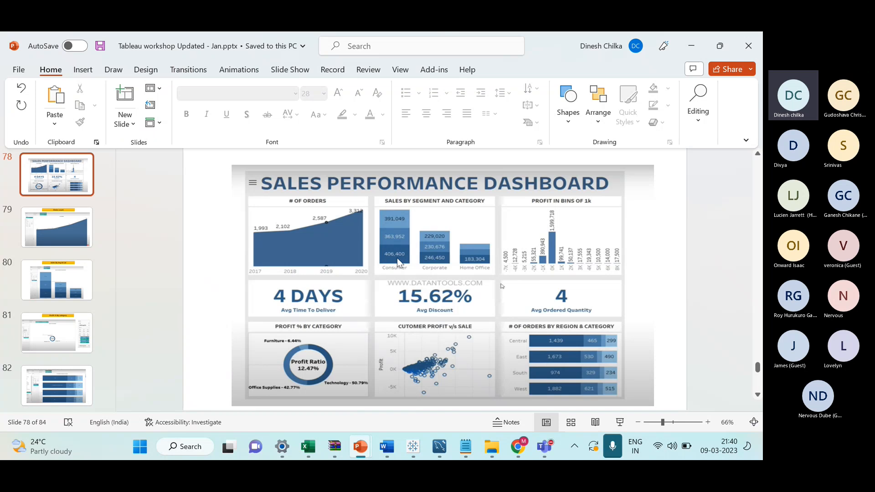
key(alt+Tab)
click(312, 224)
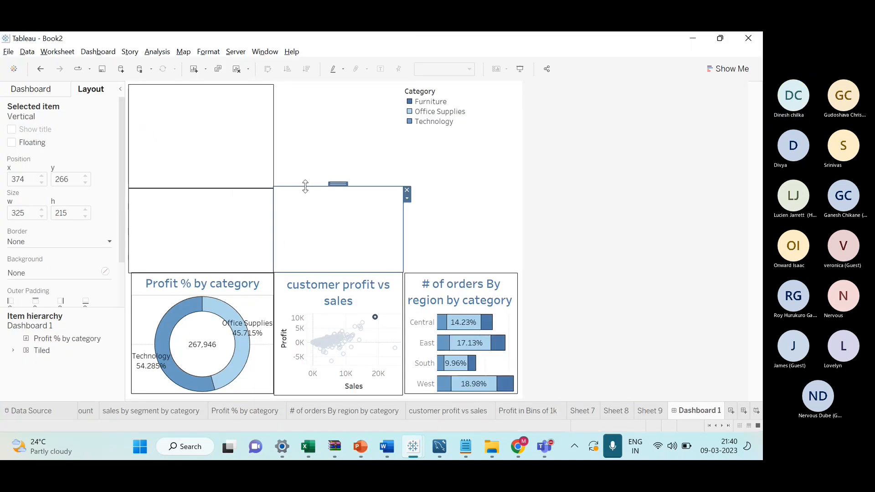
drag(304, 188, 323, 199)
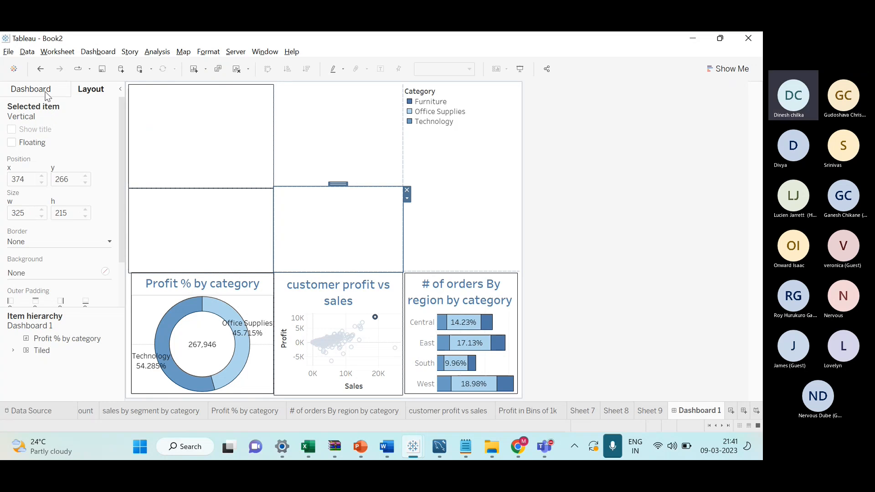
Place Sheet 7 in the left column's middle container and hide its title
click(31, 88)
key(alt+Tab)
key(alt+Tab)
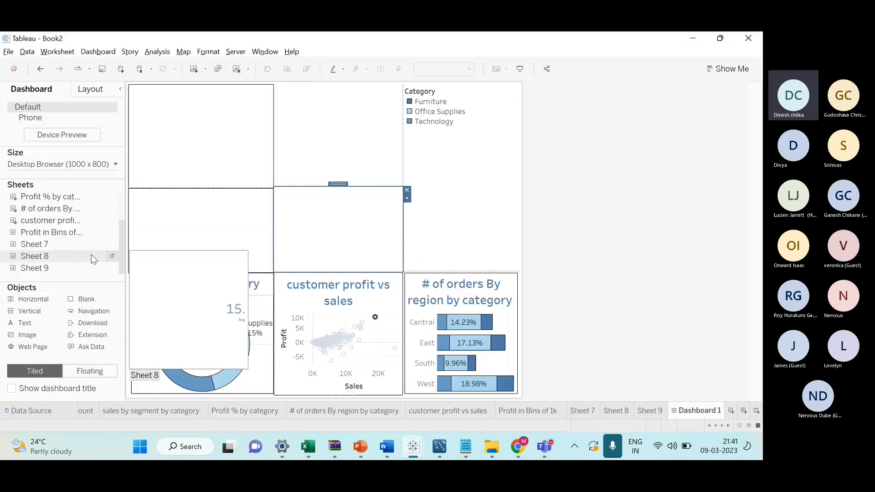
drag(61, 239, 170, 239)
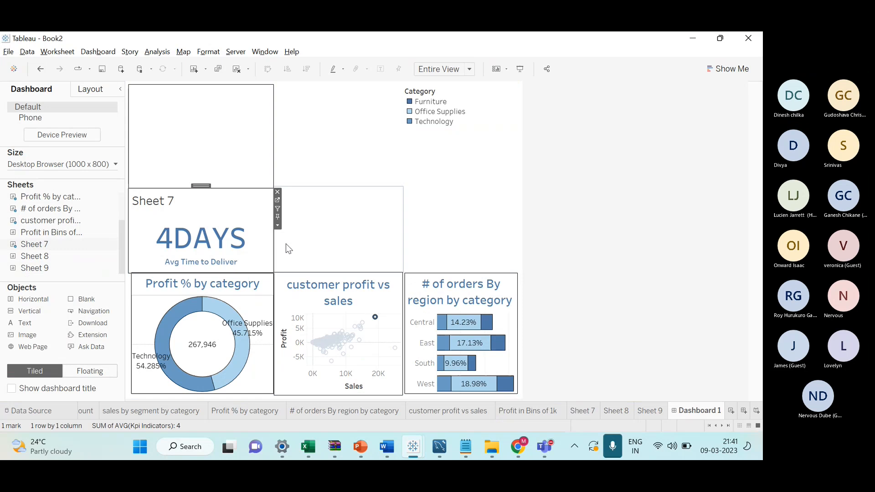
right_click(153, 204)
click(185, 232)
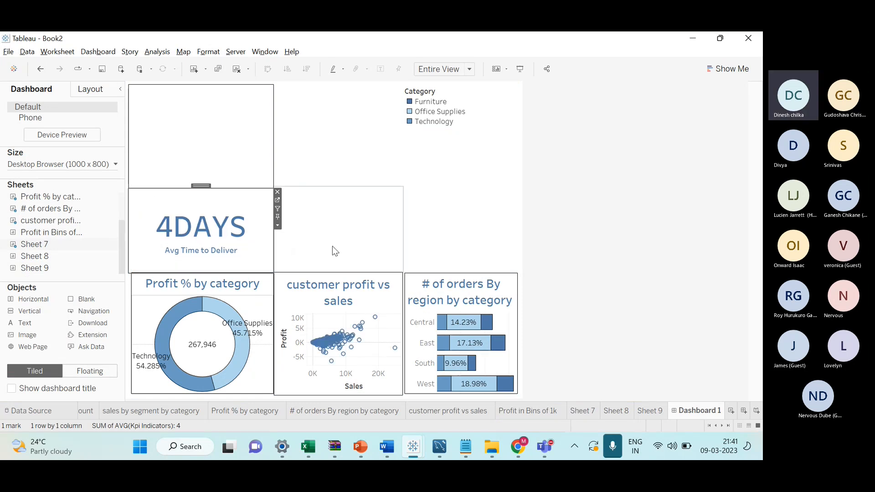
Check the reference slide, place Sheet 8 in the middle column above the customer profit vs sales chart, and hide its title
key(alt+Tab)
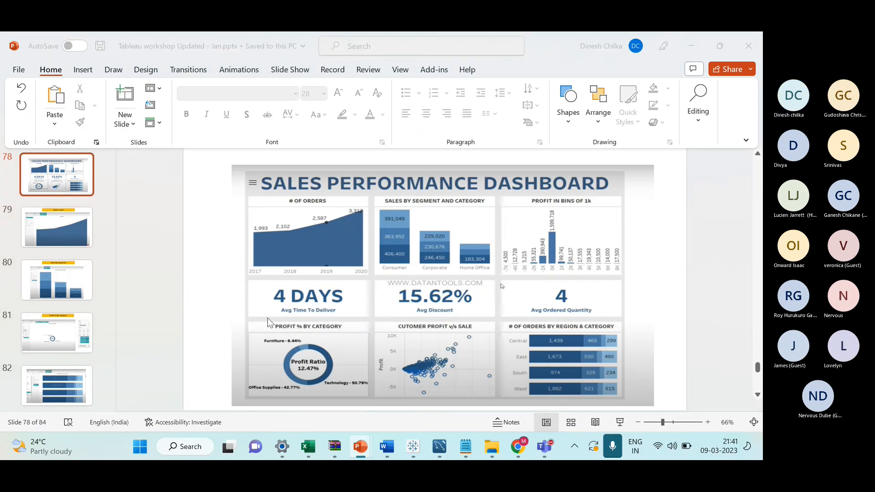
key(alt+Tab)
drag(34, 256, 324, 237)
right_click(293, 202)
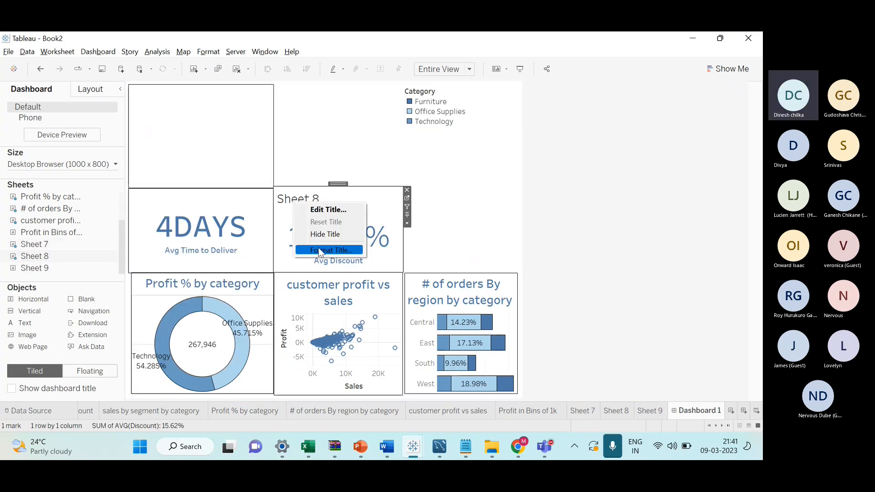
click(327, 235)
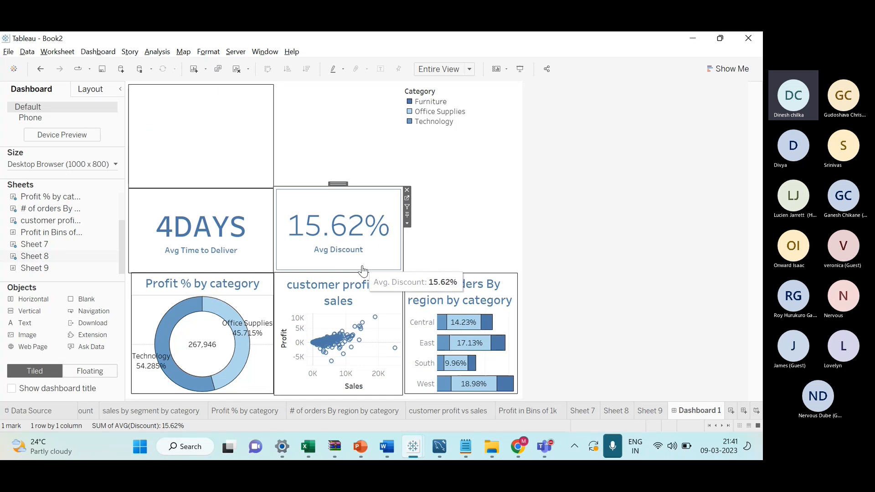
Check the reference slide, try adding a vertical container beside the average discount sheet, and remove the Category legend from the right column
key(alt+Tab)
key(alt+Tab)
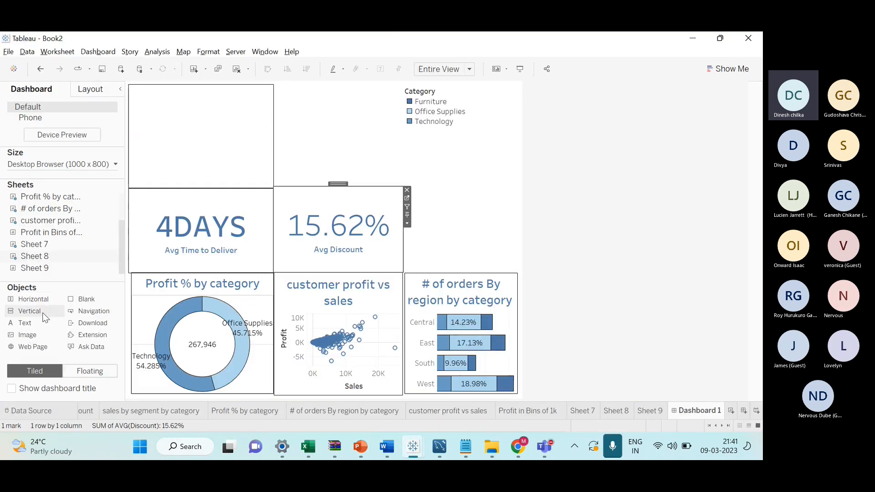
mouse_move(26, 315)
mouse_down()
mouse_move(91, 301)
mouse_move(337, 301)
mouse_move(449, 219)
mouse_move(399, 215)
mouse_up()
click(497, 121)
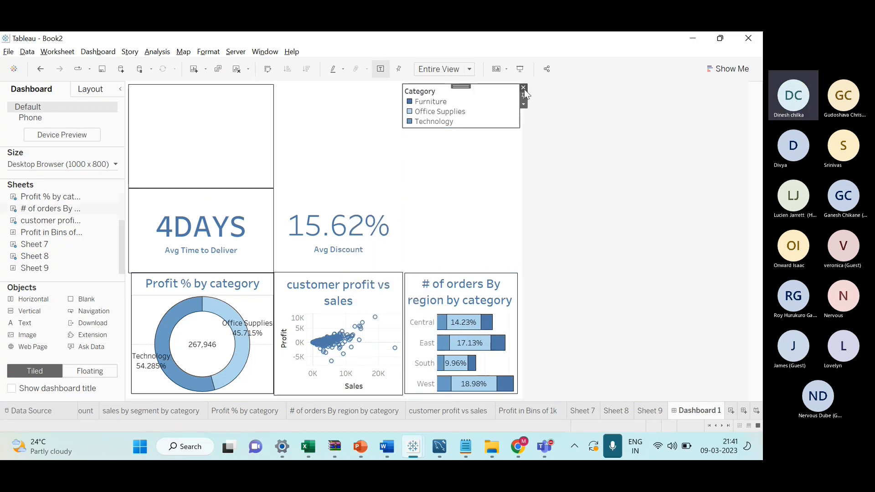
click(523, 87)
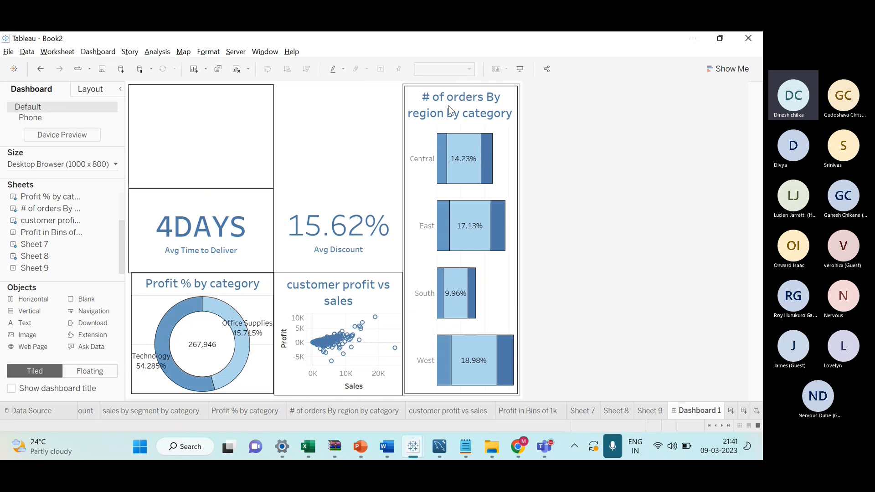
Add a vertical container above the # of orders By region by category chart and align the chart's upper edge with the neighbouring charts
drag(29, 311, 455, 180)
drag(467, 344, 474, 274)
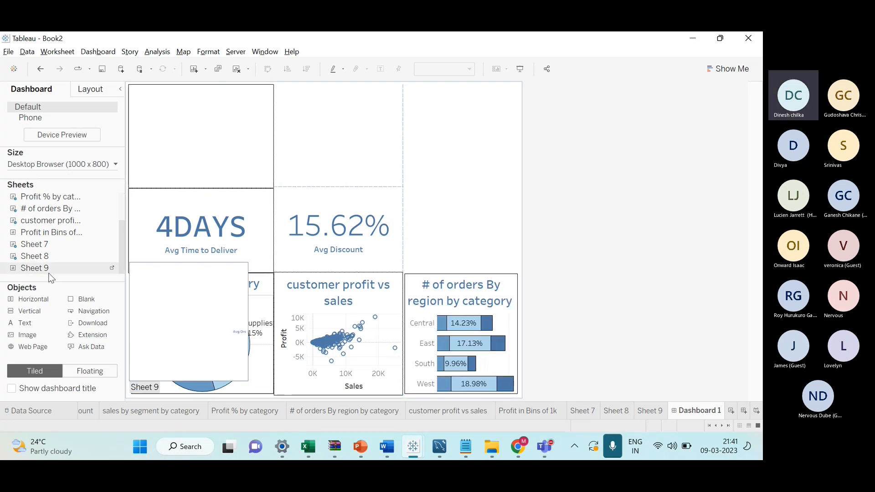
Add another vertical container above the # of orders By region by category chart and align its upper edge with the average discount sheet
drag(38, 311, 446, 152)
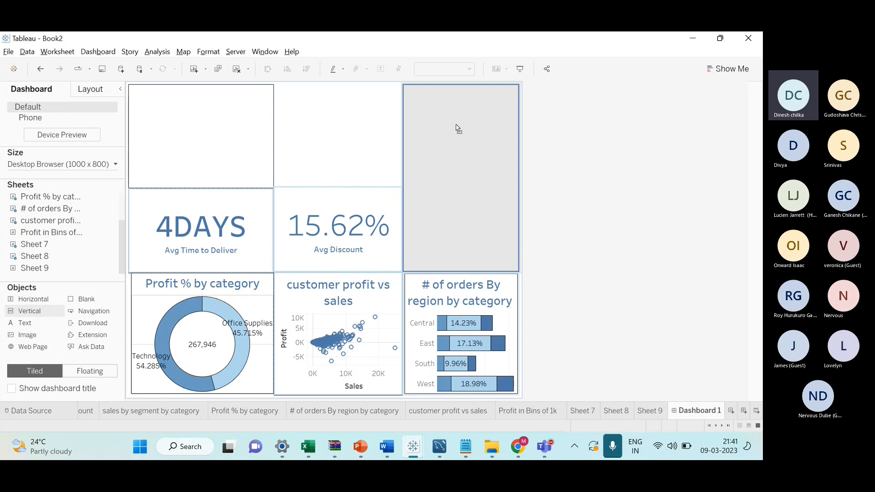
drag(459, 102, 467, 96)
drag(451, 240, 461, 187)
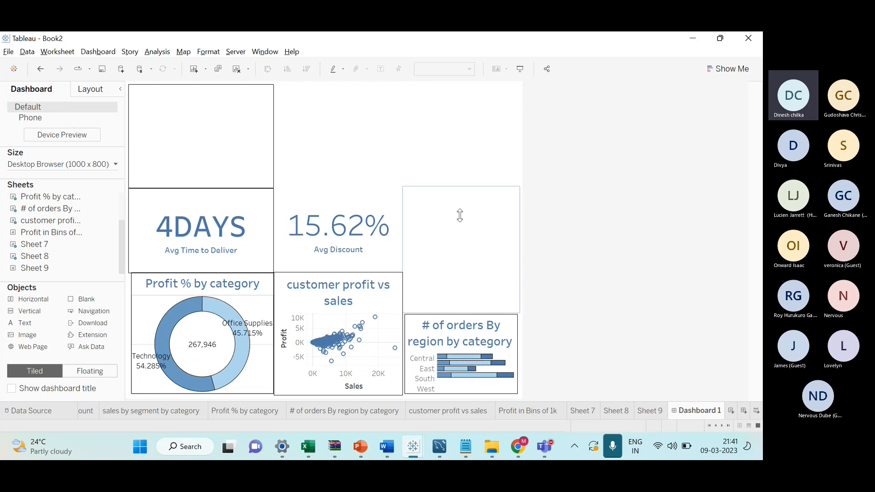
Give the new right-column container a thin solid border and align its lower edge with the upper edges of the neighbouring charts
click(429, 309)
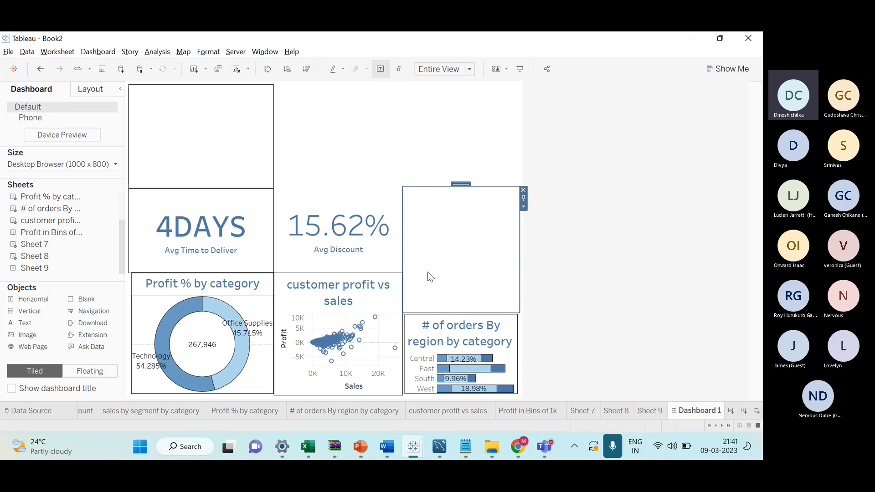
click(82, 89)
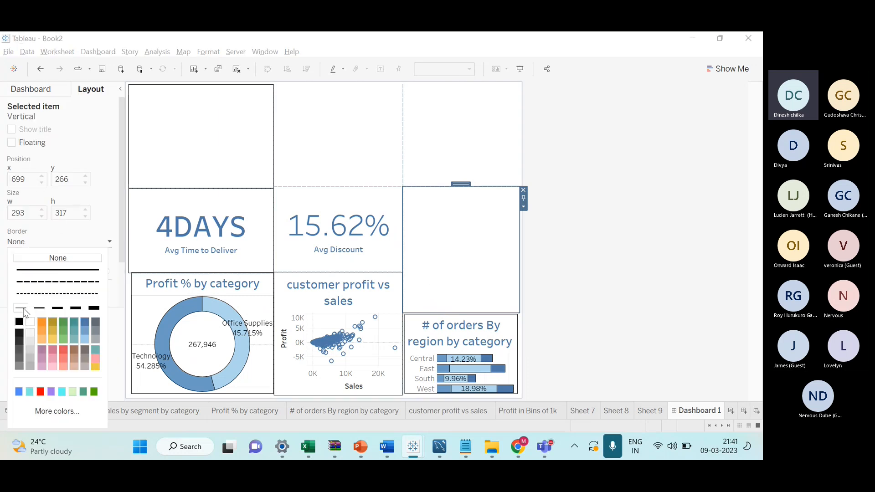
drag(446, 313, 435, 272)
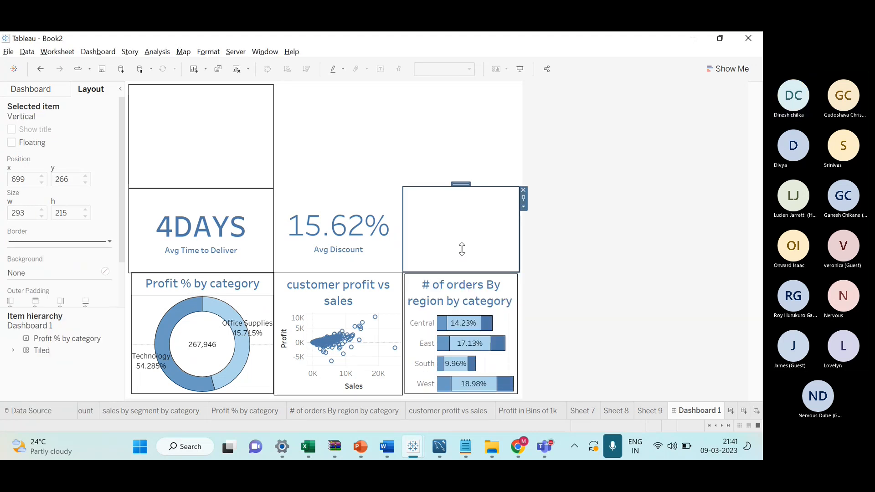
Check the right-column container's border setting and open the border options for the average discount sheet
click(352, 238)
click(447, 233)
click(53, 242)
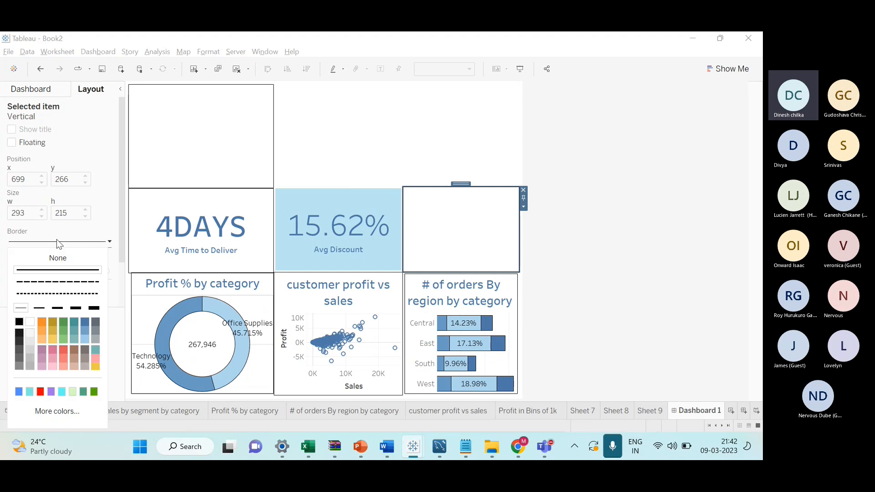
click(328, 240)
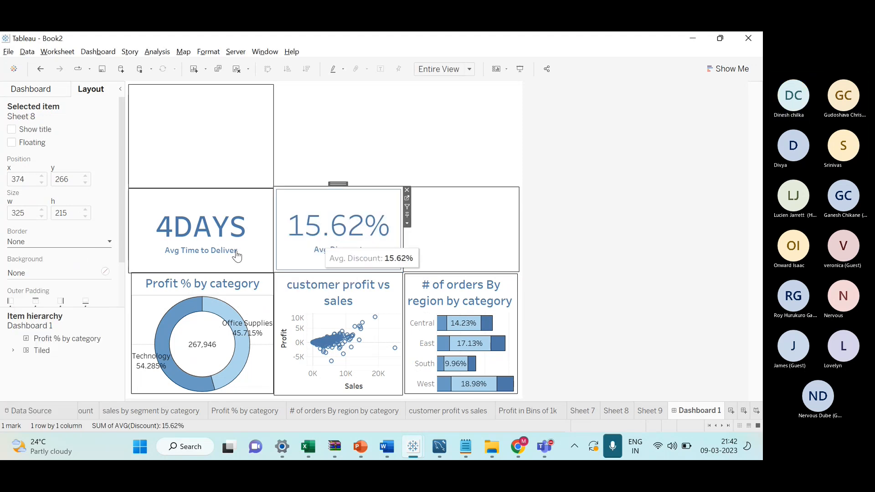
click(47, 243)
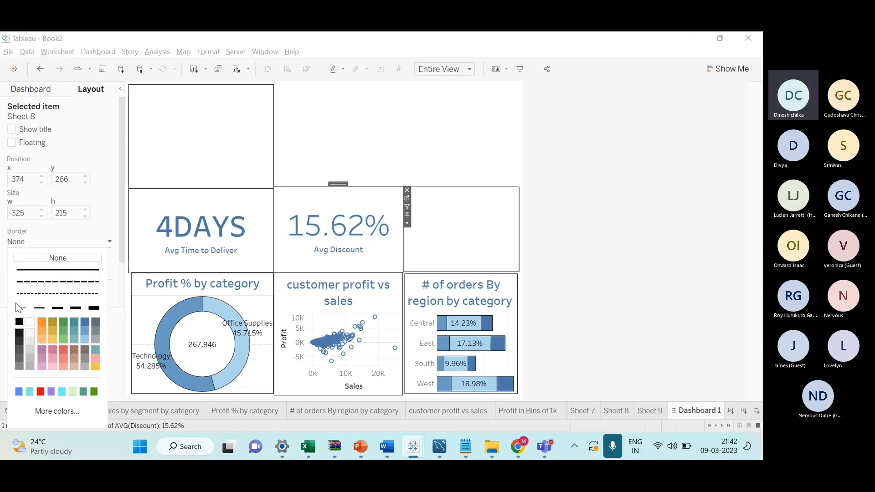
Apply a solid line border to the Avg Discount tile and select the empty container beside it
click(58, 270)
click(435, 258)
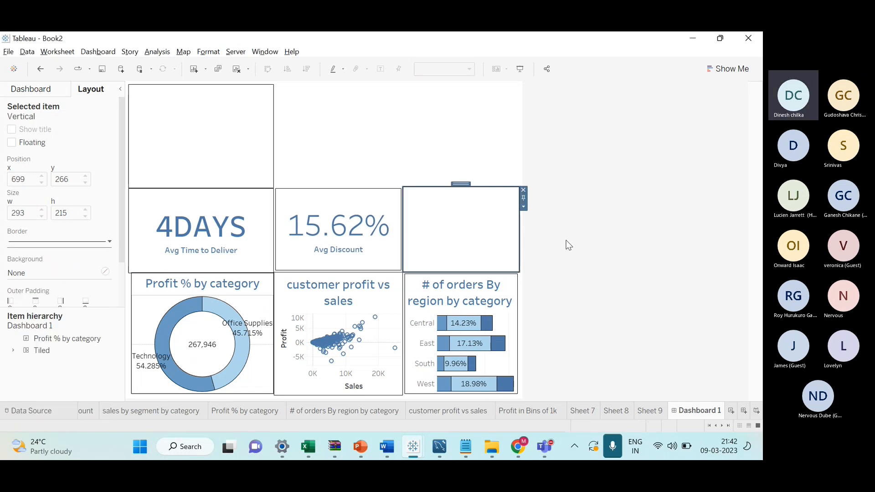
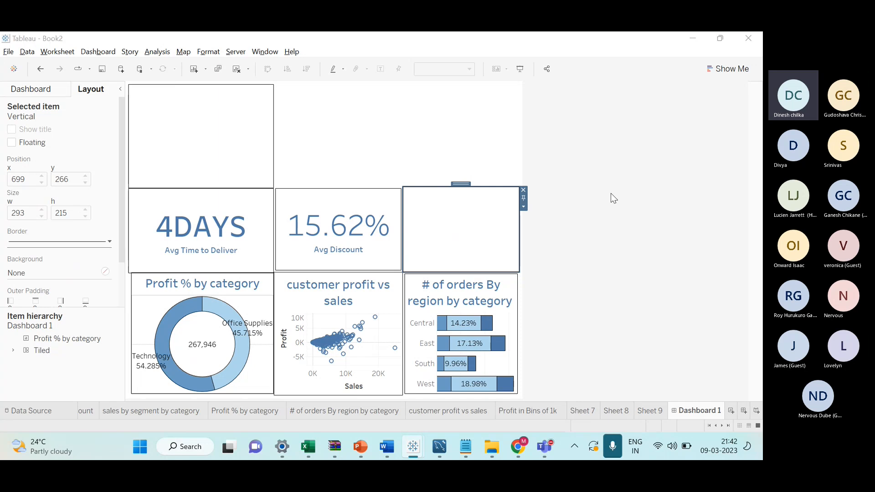
Place Sheet 9 in the empty container beside the Avg Discount tile and hide its title
key(alt+Tab)
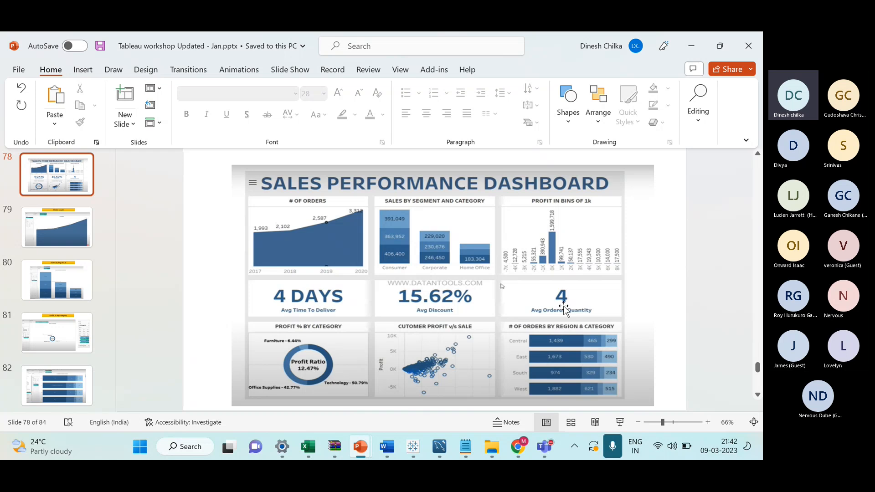
key(alt+Tab)
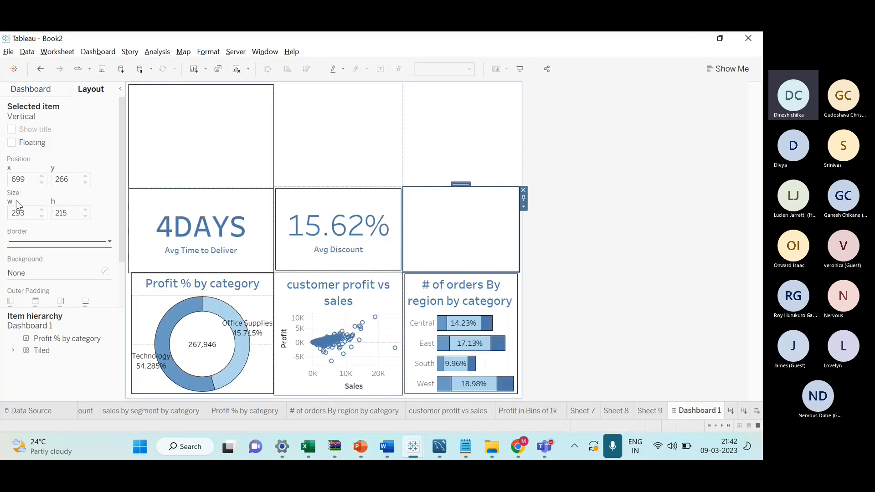
click(44, 91)
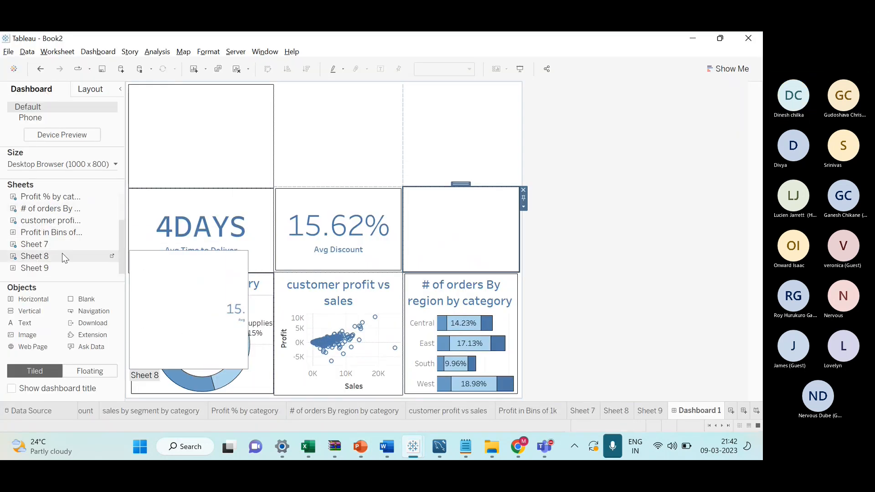
drag(59, 268, 475, 252)
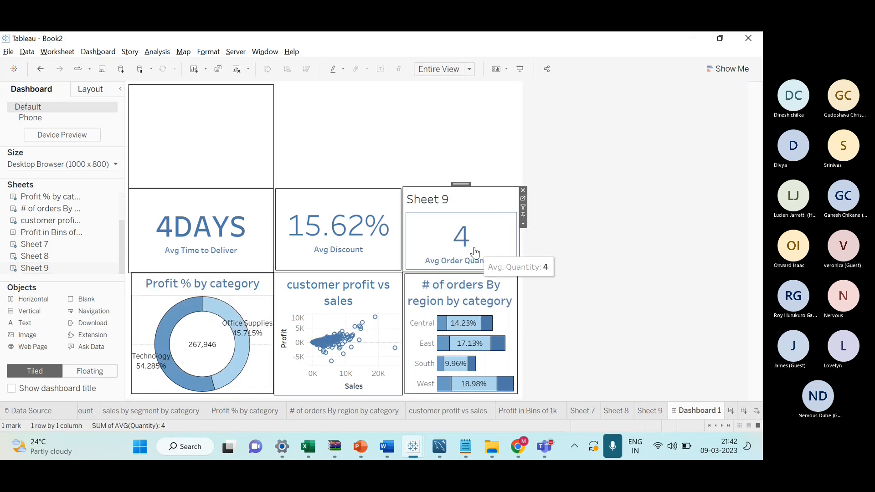
right_click(451, 203)
click(483, 229)
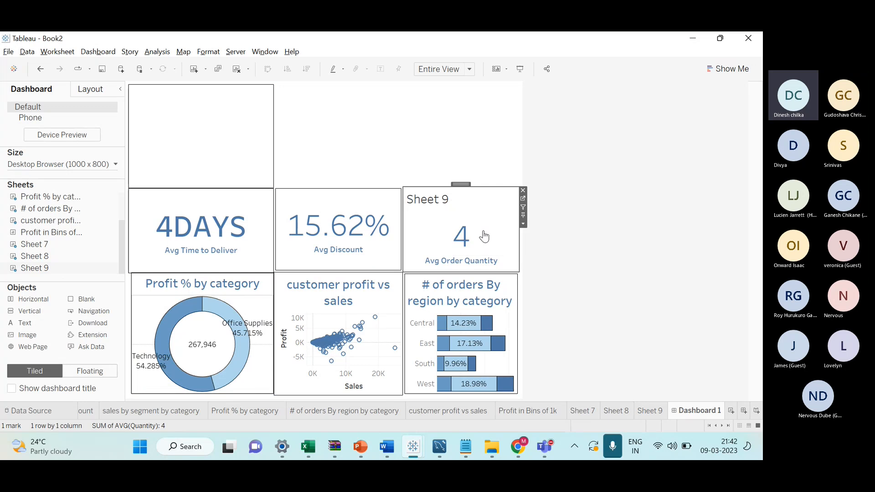
click(601, 248)
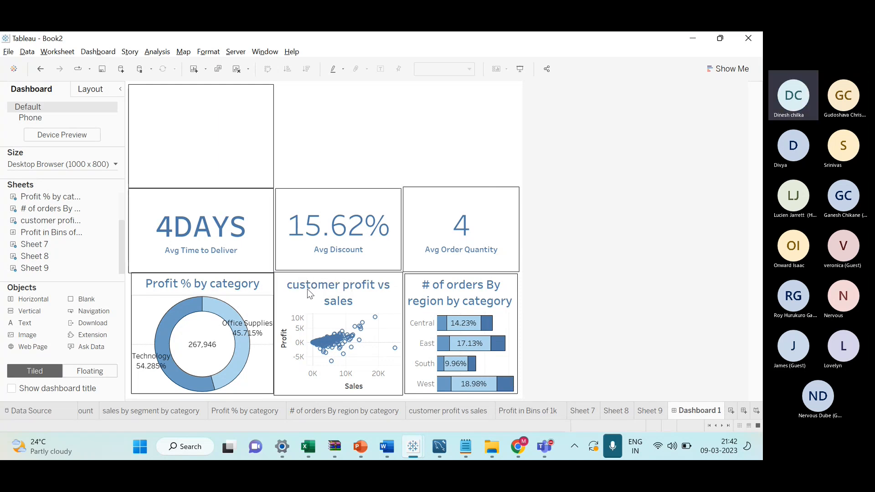
Compare the dashboard's sheets with the reference slide in PowerPoint and inspect the # of orders By region by category worksheet
key(alt+Tab)
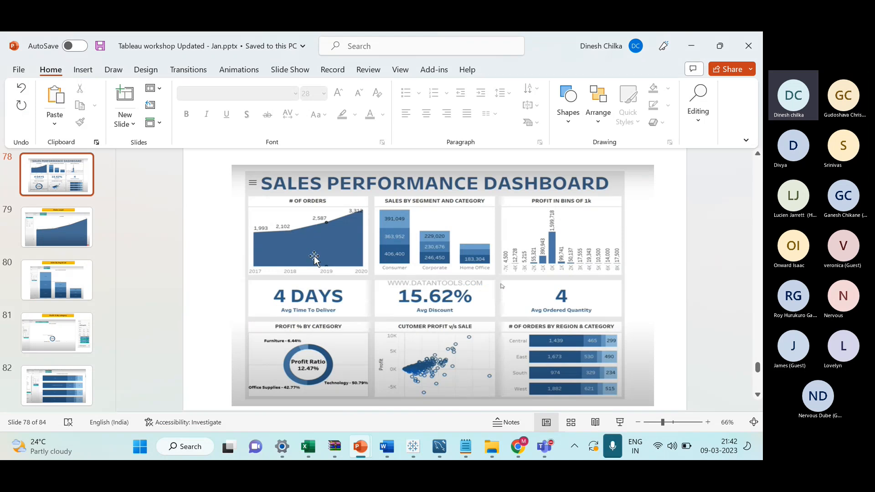
key(alt+Tab)
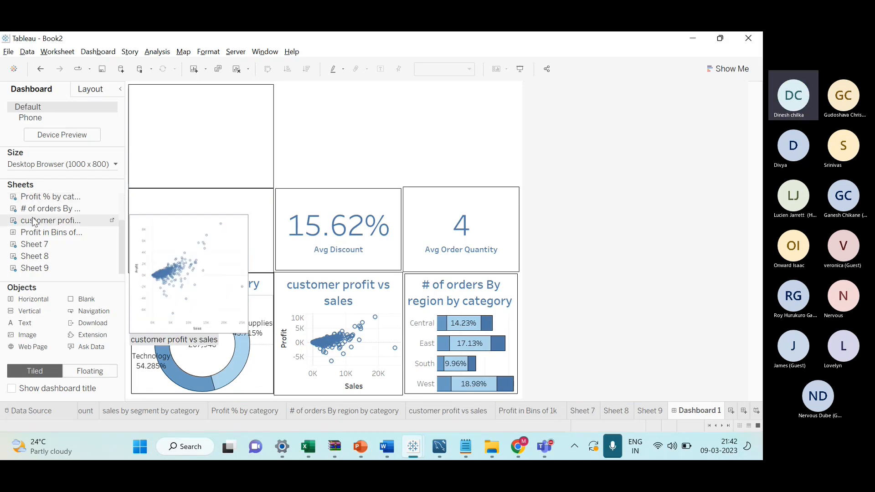
scroll(59, 223, up, 2)
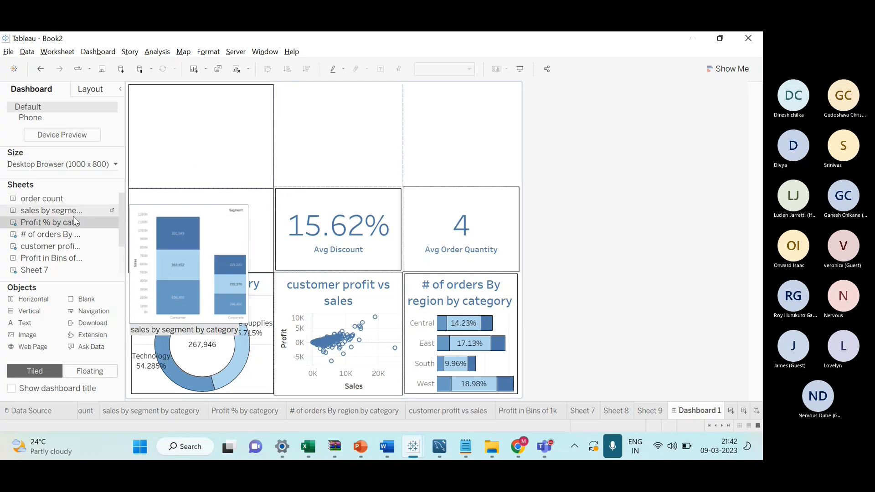
click(58, 223)
click(175, 142)
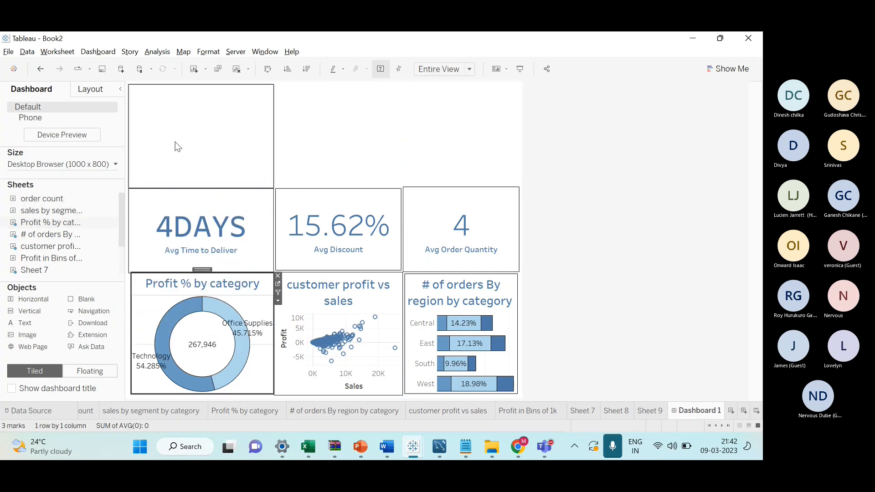
click(56, 236)
click(211, 143)
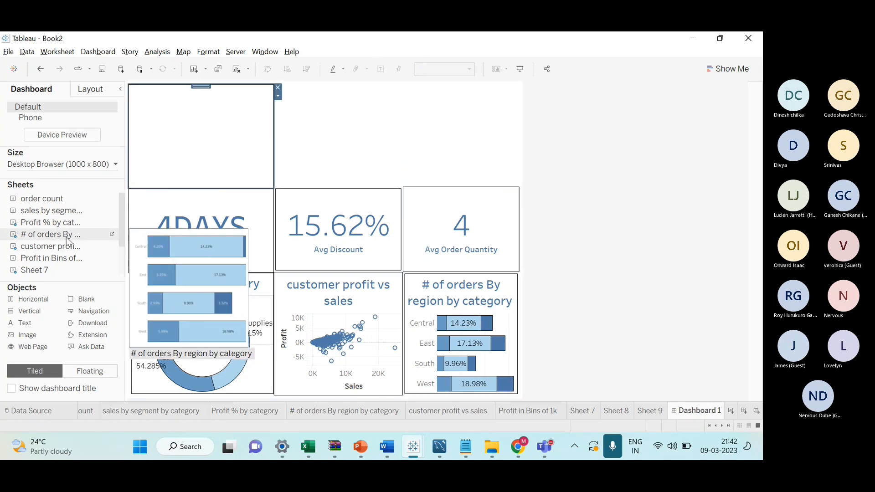
click(113, 235)
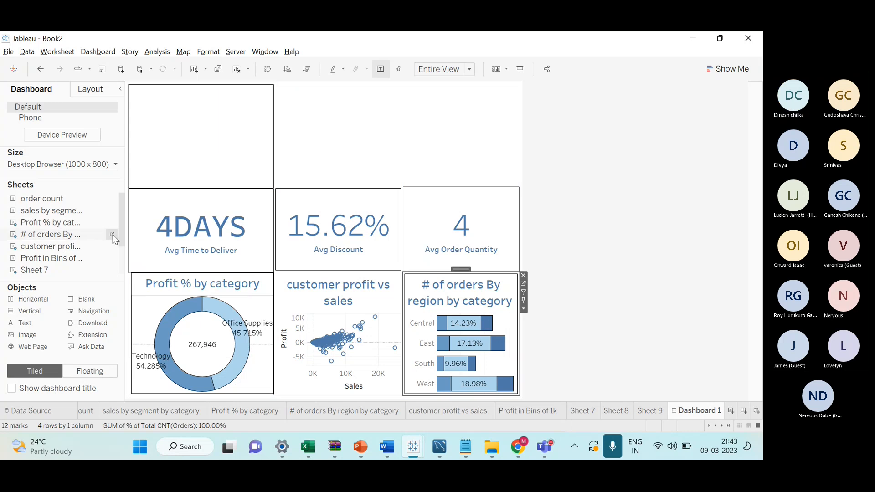
click(113, 234)
key(alt+Tab)
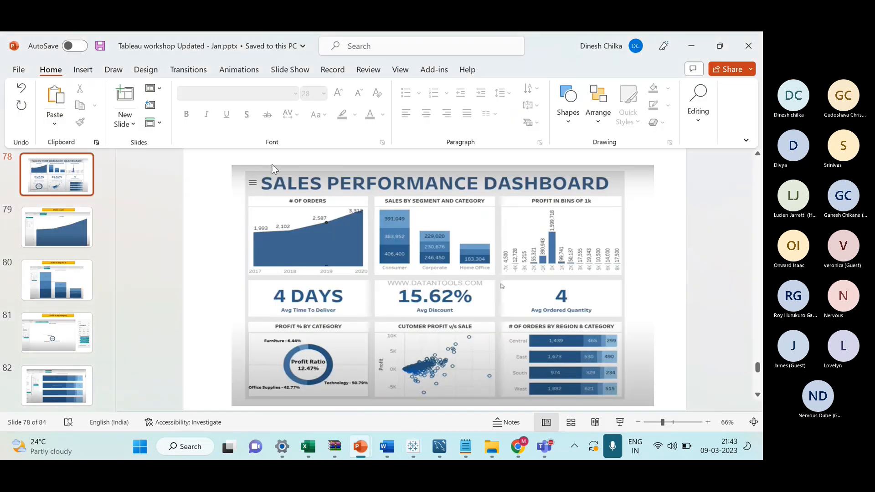
key(alt+Tab)
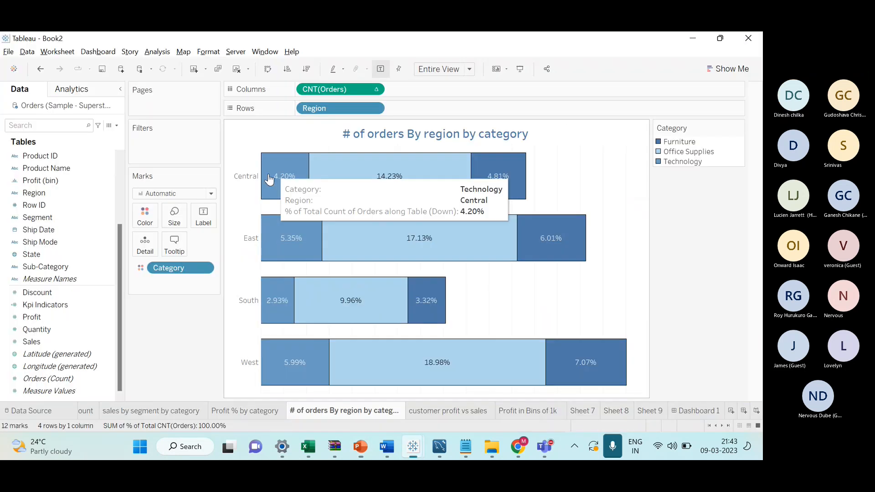
Return to Dashboard 1 and check which listed sheets are already placed and which could fill the top row
click(695, 411)
click(176, 137)
mouse_move(73, 238)
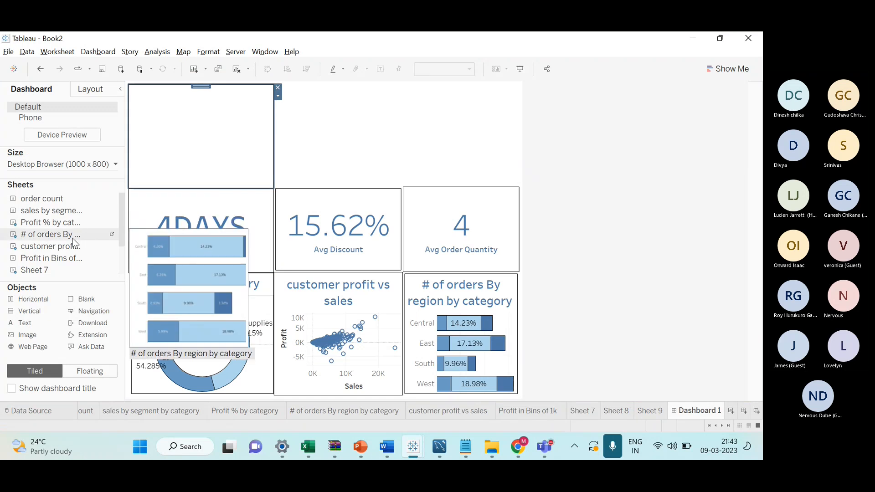
click(117, 220)
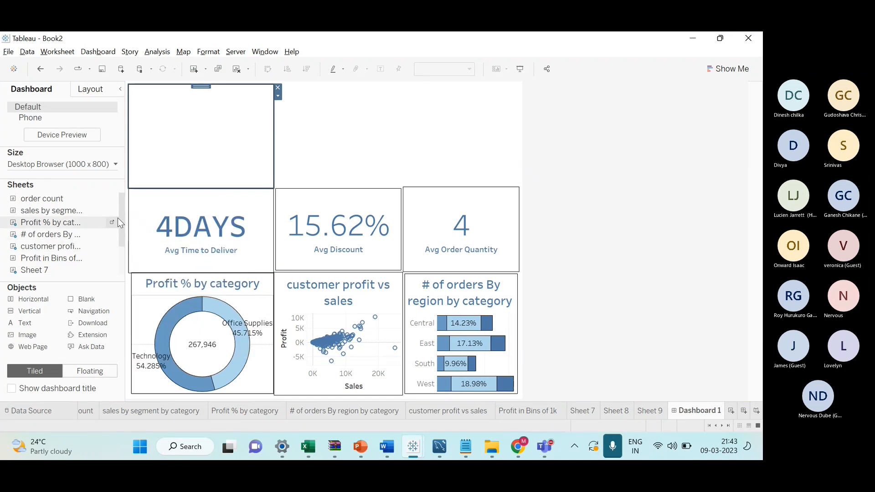
click(40, 249)
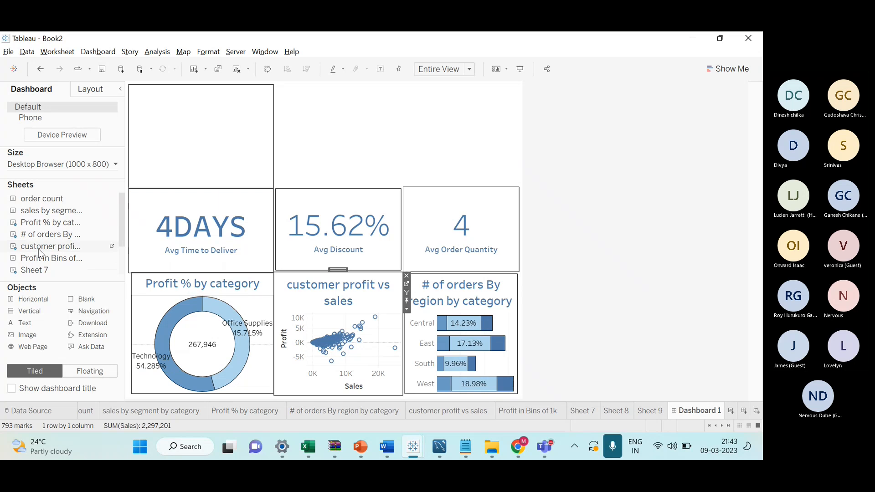
mouse_move(95, 212)
mouse_down()
mouse_move(168, 184)
mouse_move(113, 227)
mouse_up()
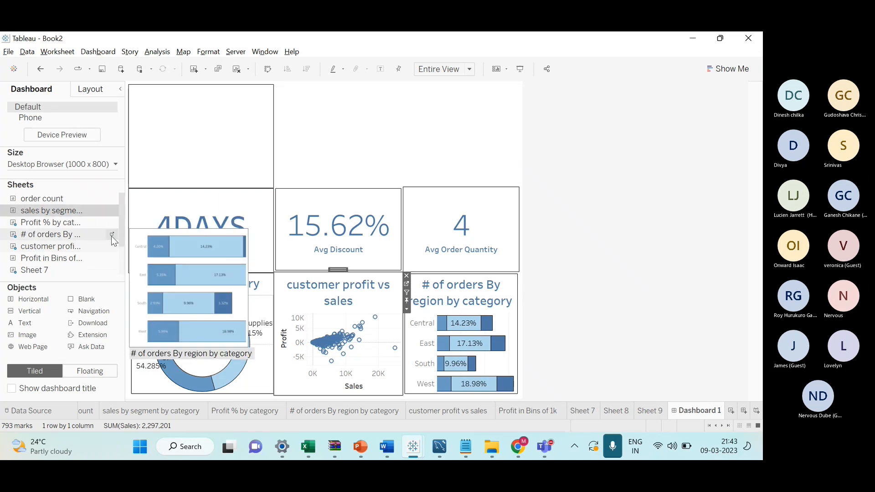
click(53, 235)
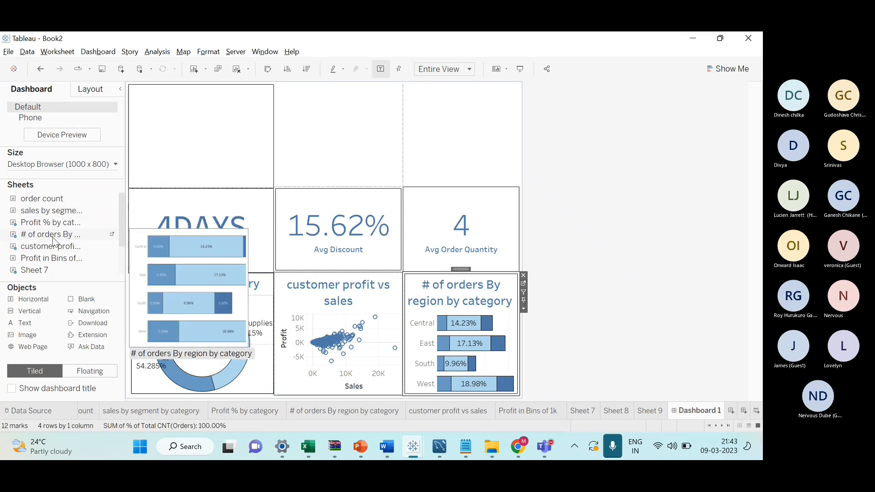
click(187, 166)
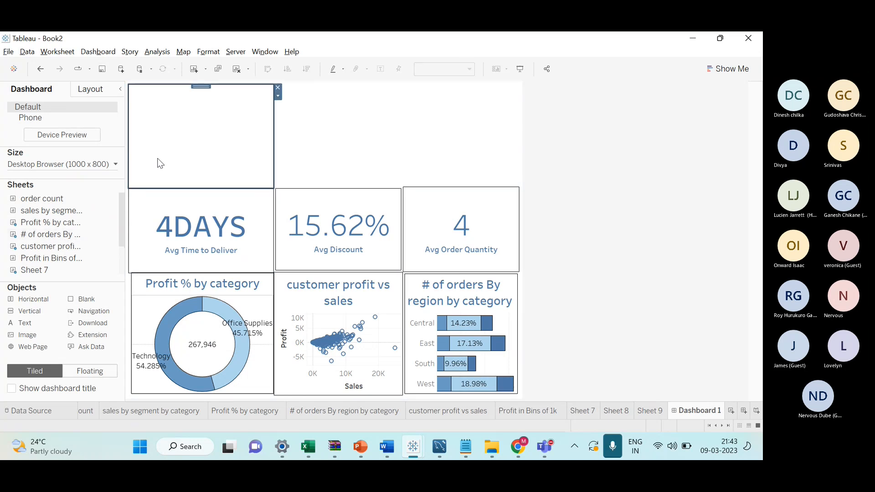
click(50, 246)
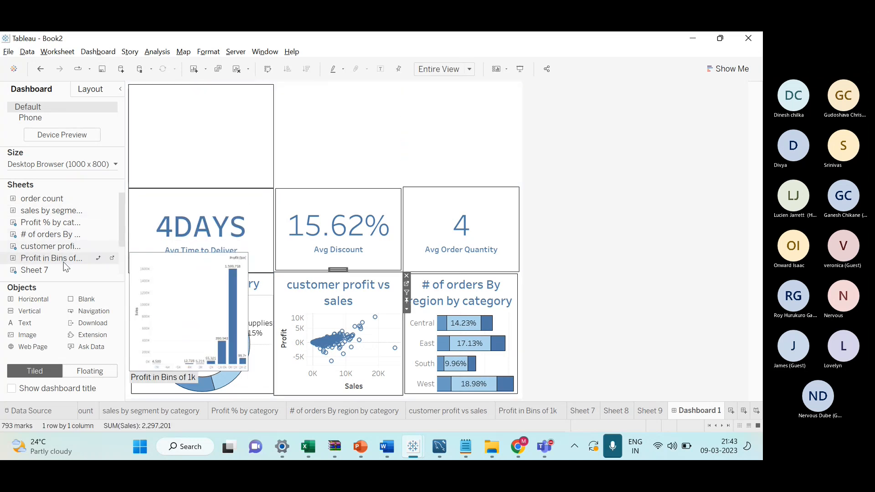
click(237, 159)
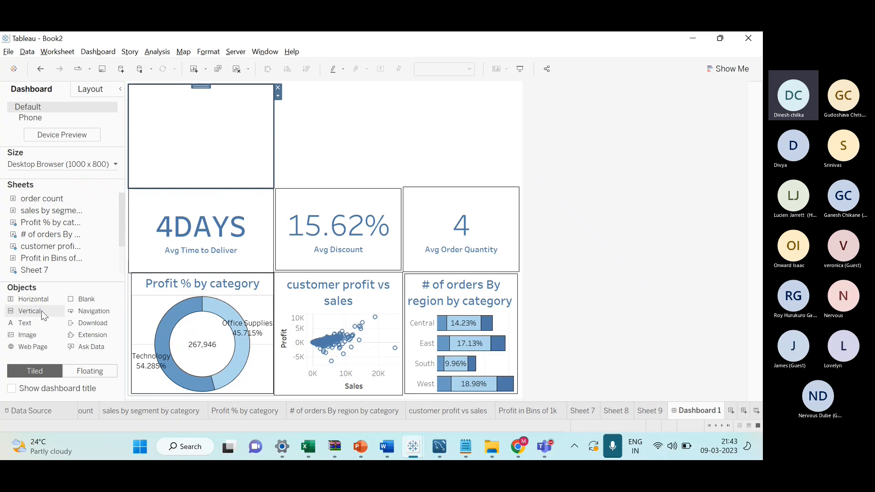
Add empty layout containers above the Avg Discount and Avg Order Quantity tiles
drag(40, 308, 354, 157)
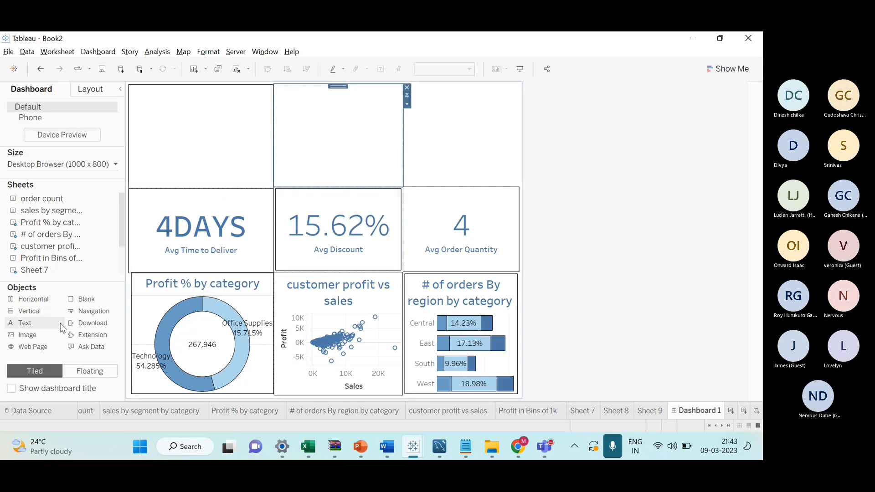
drag(54, 300, 494, 173)
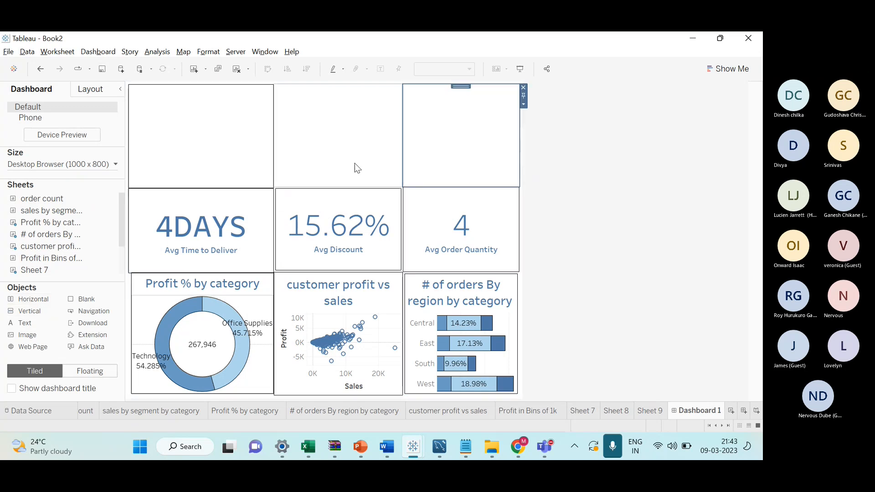
click(335, 146)
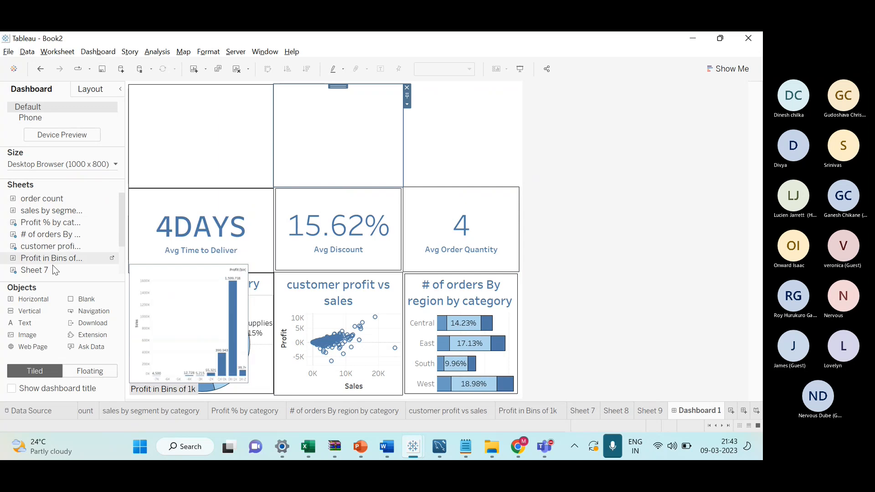
Try the Profit in Bins of 1k sheet in the container above Avg Discount and remove it
drag(52, 262, 351, 132)
key(alt+Tab)
key(alt+Tab)
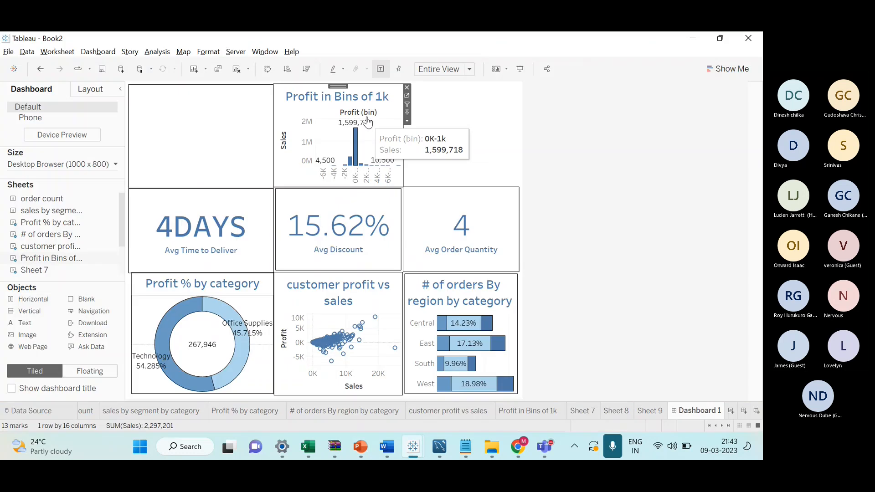
click(407, 87)
click(381, 133)
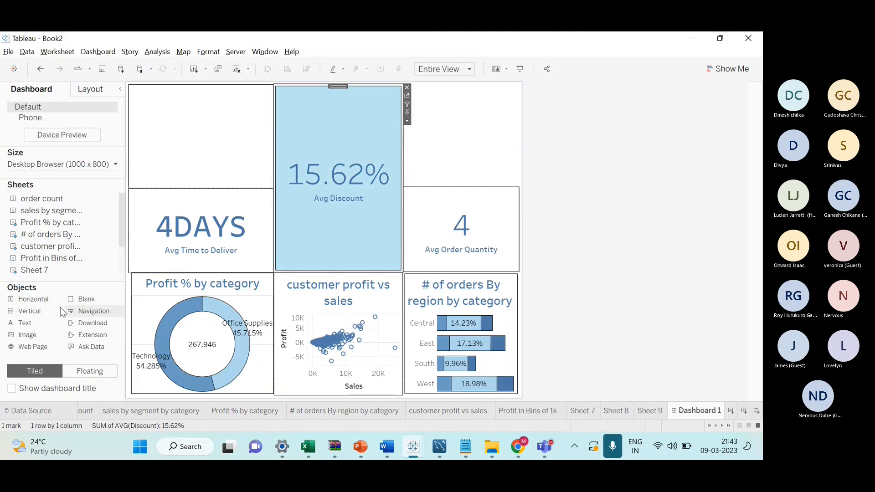
Re-create the empty layout container above the Avg Discount tile and shrink it to match the top row's height
drag(30, 313, 358, 148)
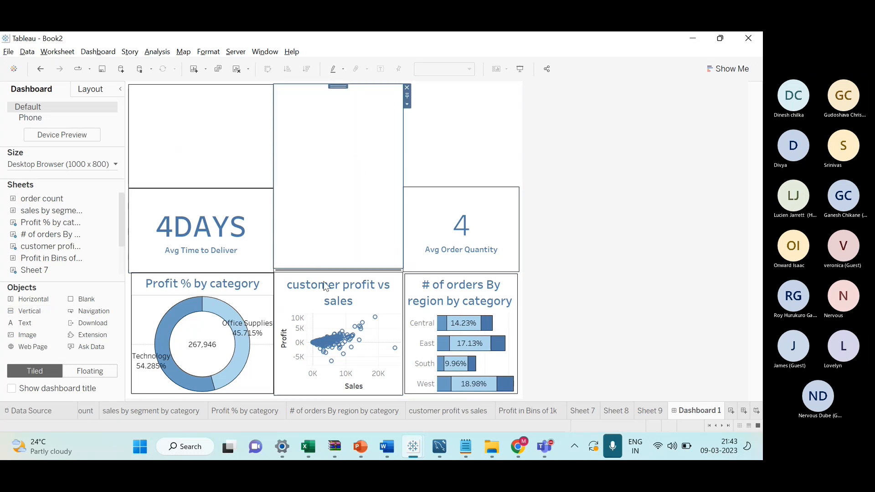
key(ctrl+z)
drag(38, 301, 349, 147)
drag(337, 269, 342, 189)
click(354, 208)
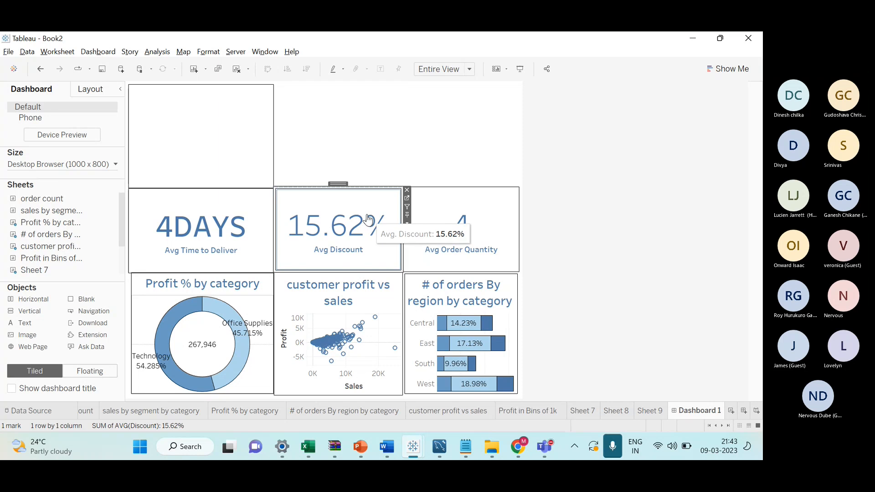
Place the Profit in Bins of 1k sheet above the Avg Order Quantity tile and hide its Profit (bin) field label
mouse_move(40, 271)
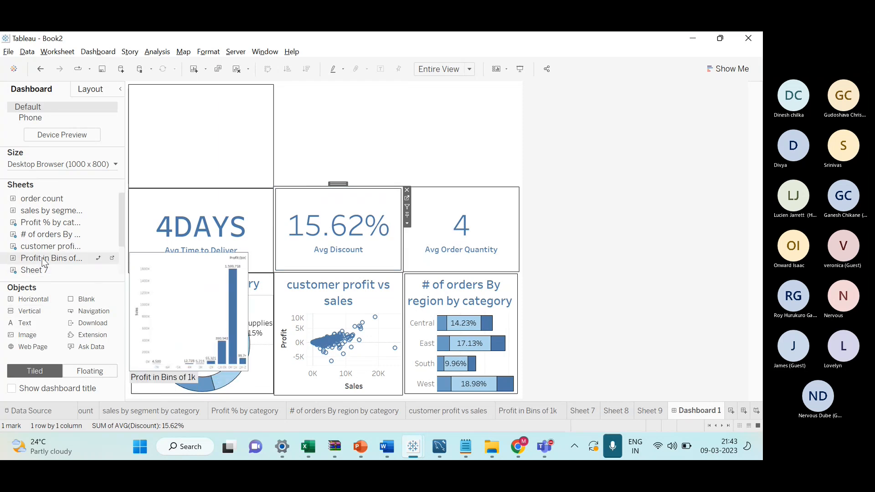
drag(45, 258, 457, 169)
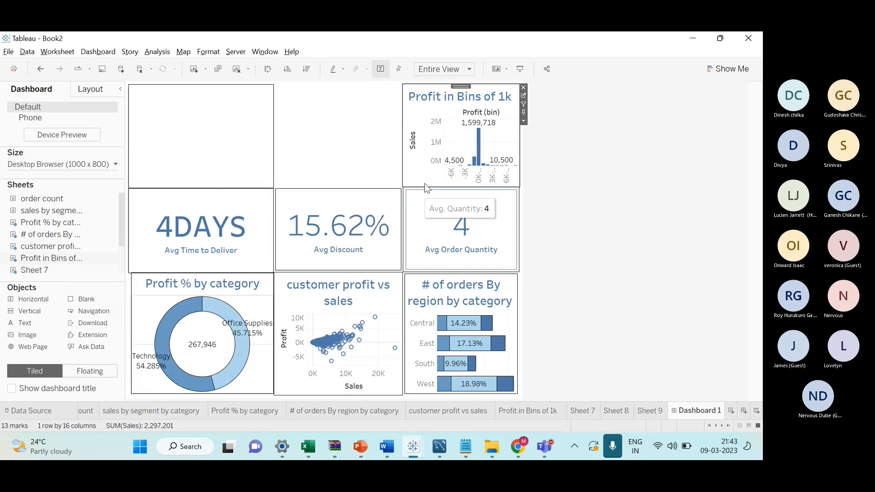
right_click(474, 116)
click(528, 160)
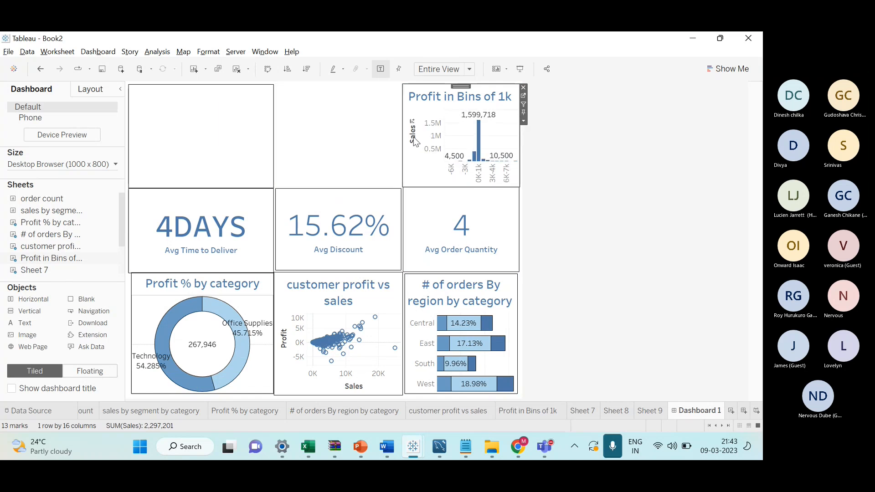
Hide the Sales axis header in the Profit in Bins of 1k chart
right_click(413, 138)
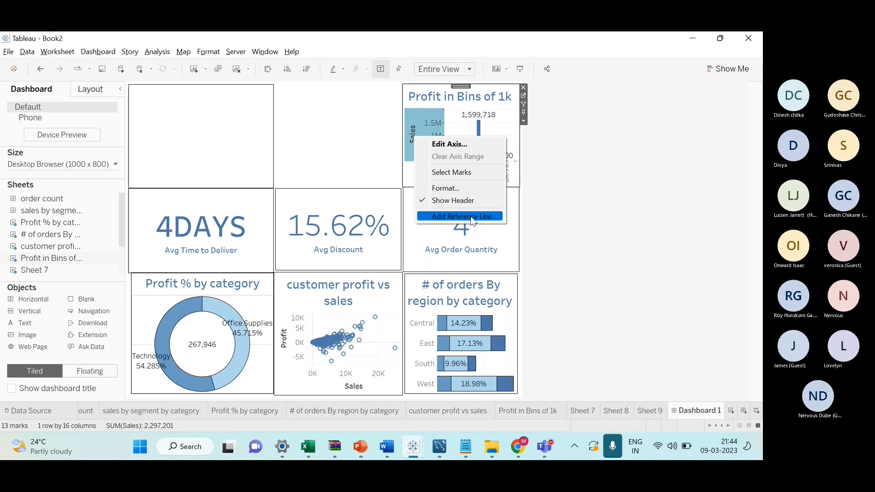
click(468, 205)
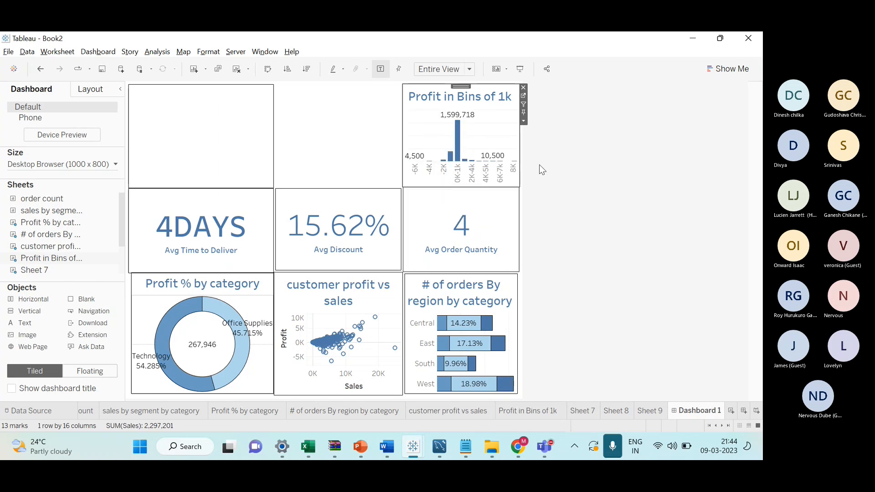
click(340, 161)
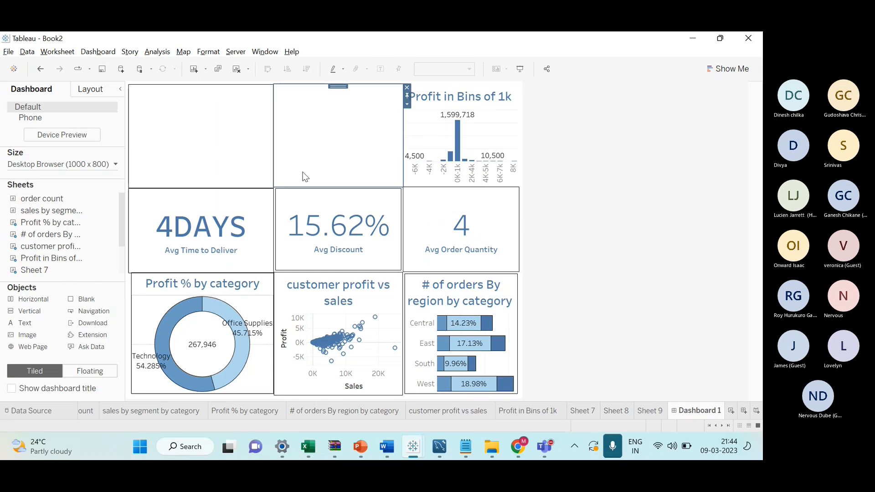
Check the reference slide and place the sales by segment by category sheet in the empty container above the Avg Discount tile
key(alt+Tab)
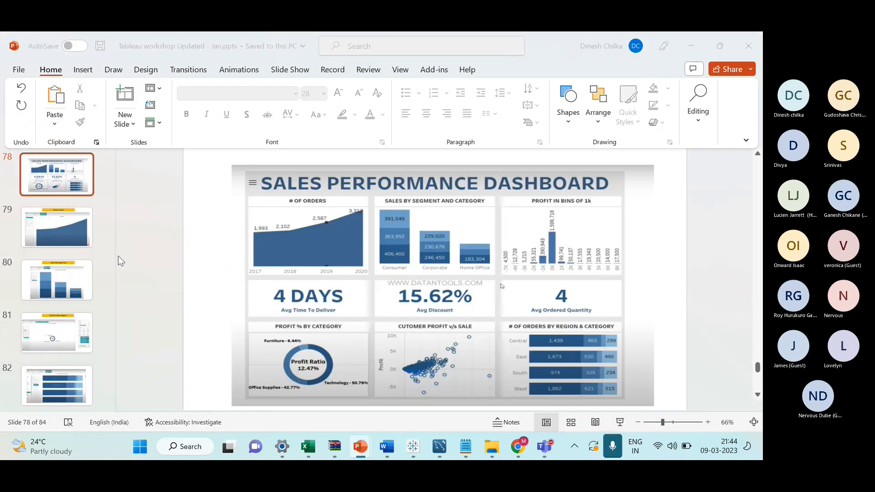
key(alt+Tab)
mouse_move(67, 255)
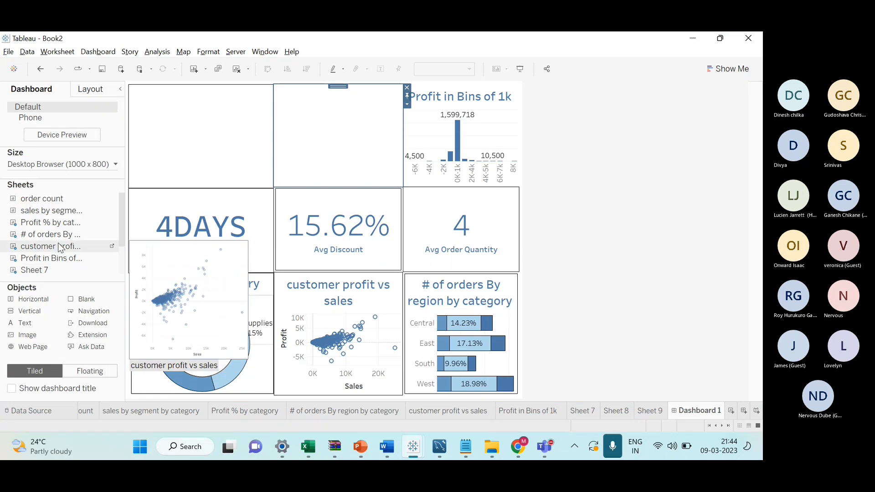
scroll(64, 246, down, 2)
scroll(62, 228, up, 2)
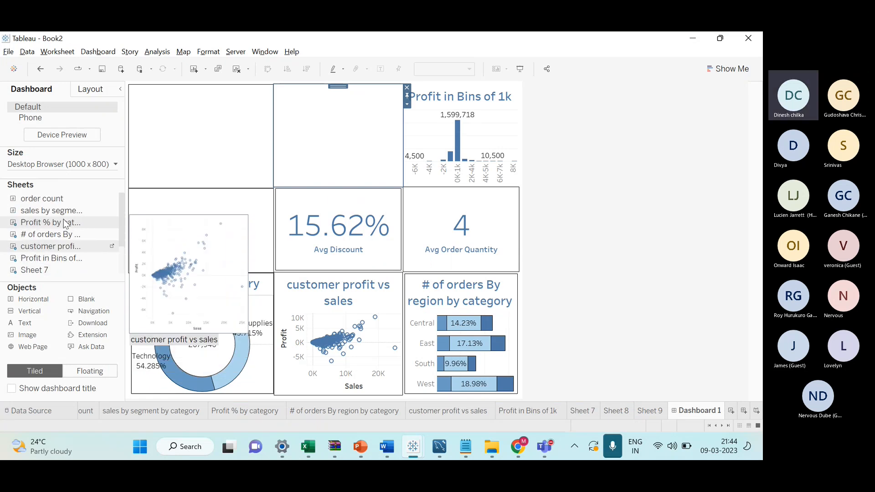
drag(61, 212, 282, 154)
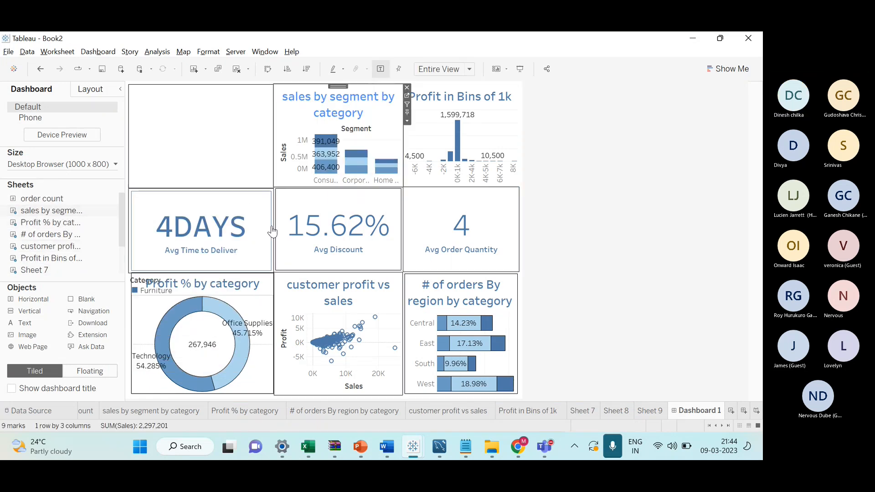
Hide the Sales axis header and the Segment field label in the sales by segment by category chart
right_click(275, 151)
click(287, 144)
right_click(286, 144)
click(329, 212)
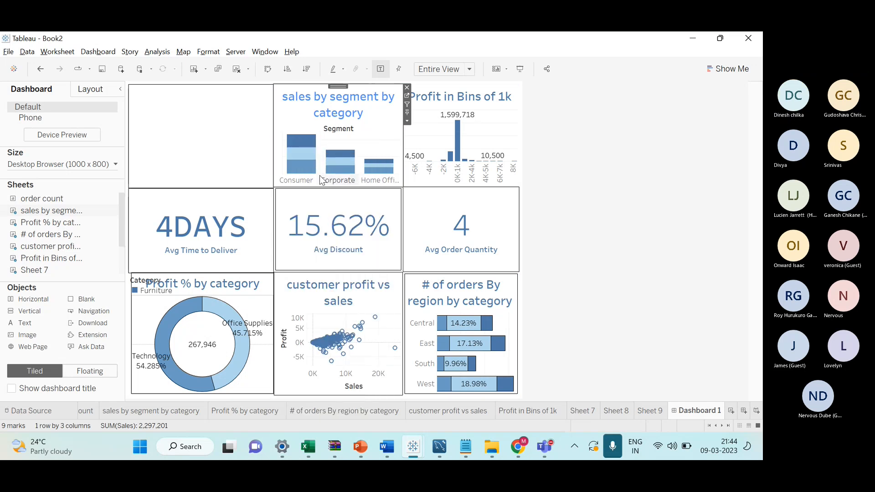
right_click(341, 131)
click(383, 182)
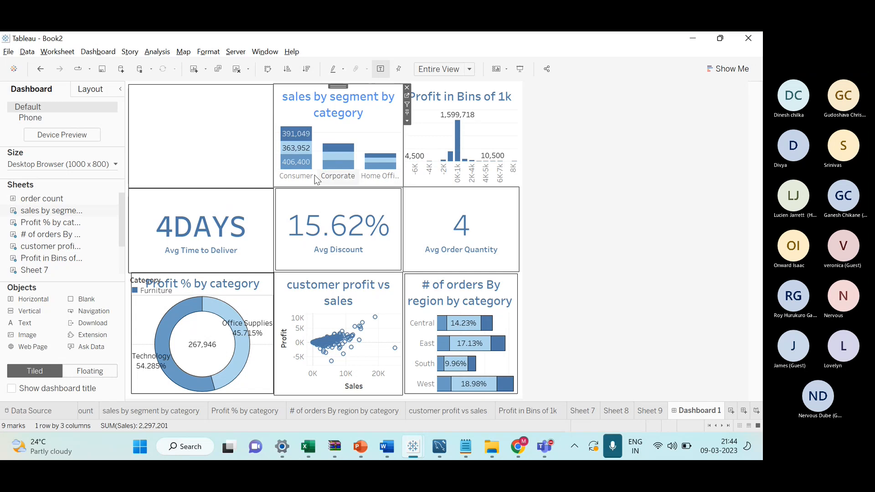
Extend the two top-row charts downward and raise the bottom edges of the Avg Discount and Avg Order Quantity tiles beneath them
drag(347, 187, 348, 201)
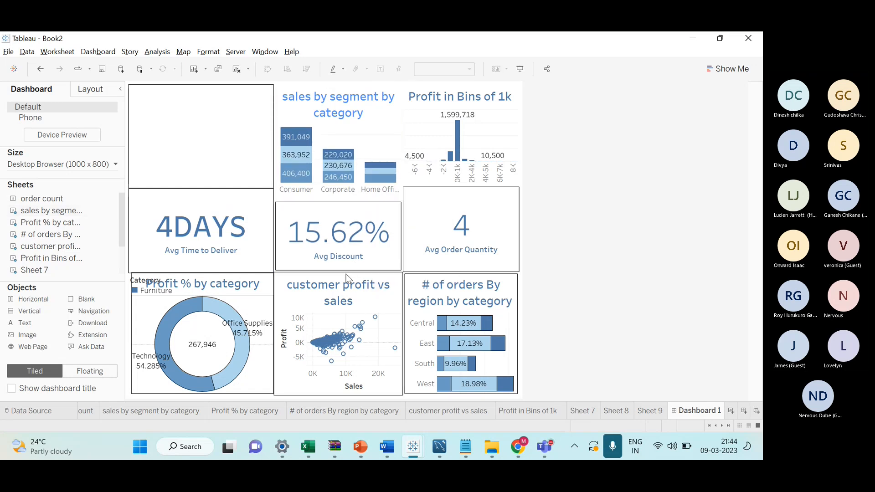
drag(346, 273, 348, 263)
drag(446, 274, 439, 263)
drag(450, 187, 449, 200)
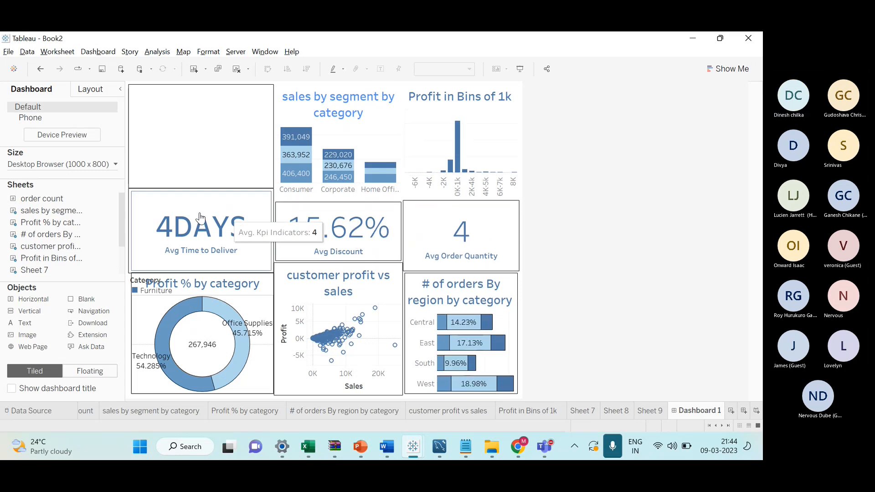
drag(426, 270, 425, 261)
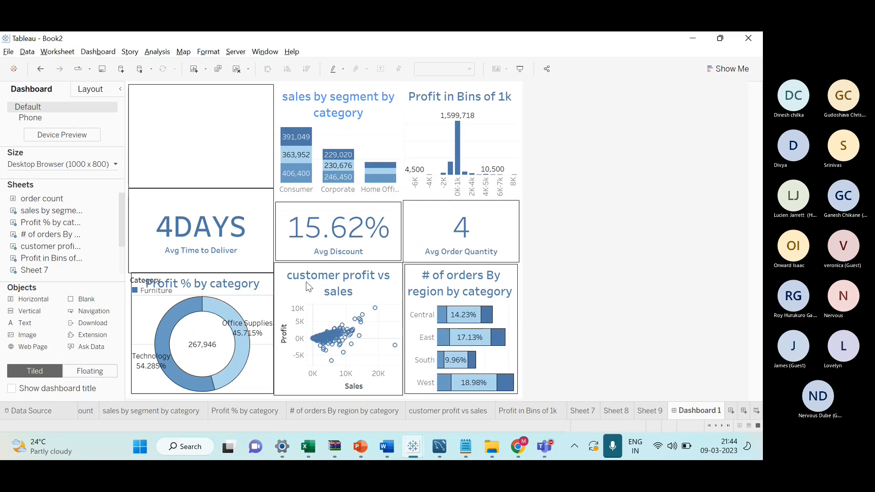
Try shifting the Profit % by category chart up, and extend the empty container above Avg Time to Deliver to match the neighbouring charts
drag(245, 274, 248, 266)
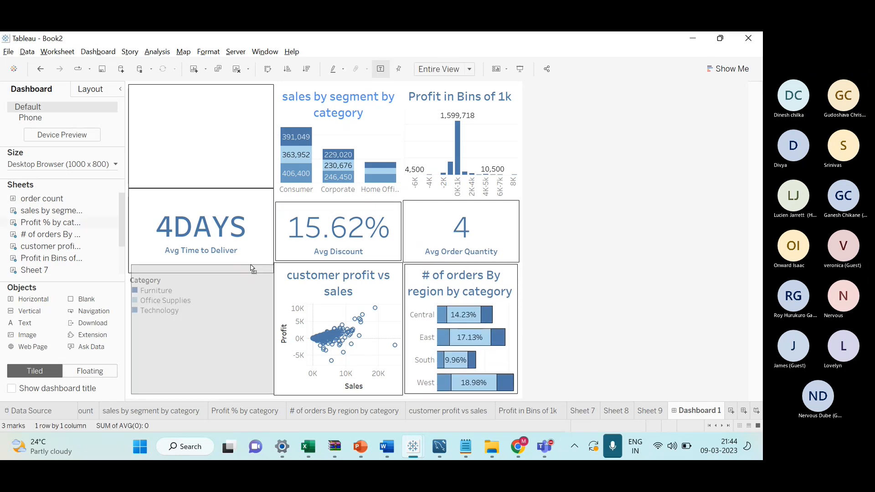
drag(254, 264, 247, 274)
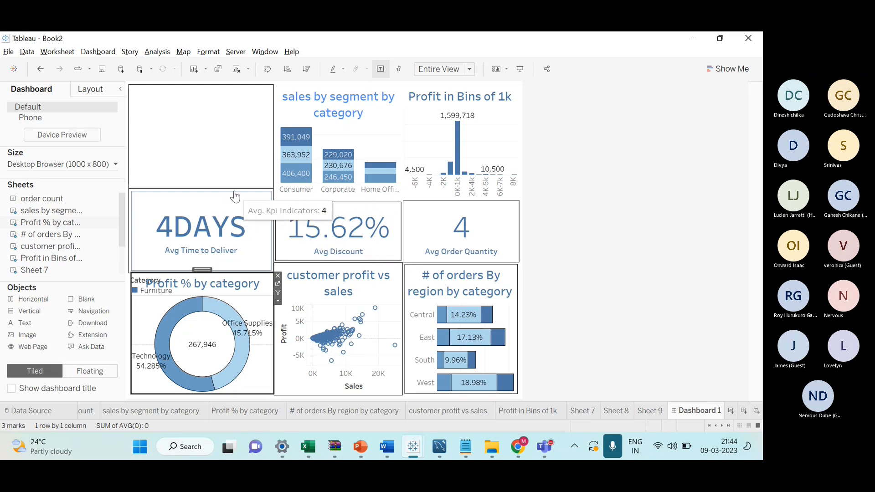
drag(235, 192, 235, 196)
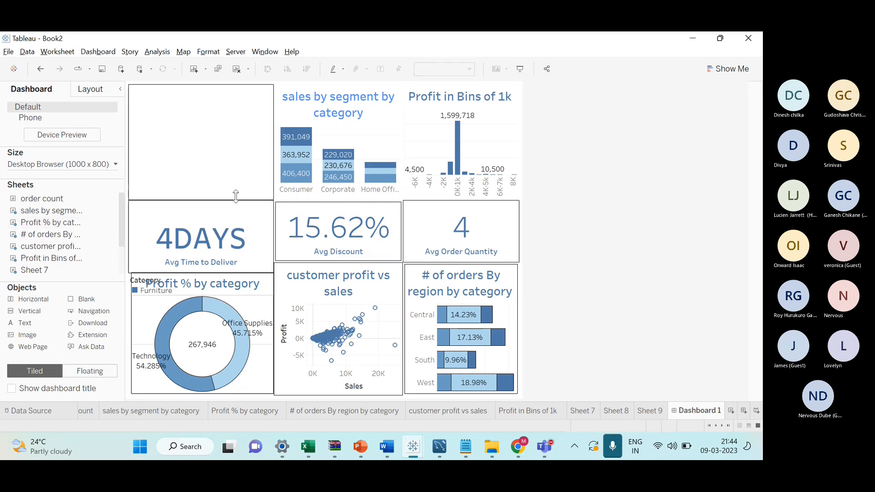
click(239, 186)
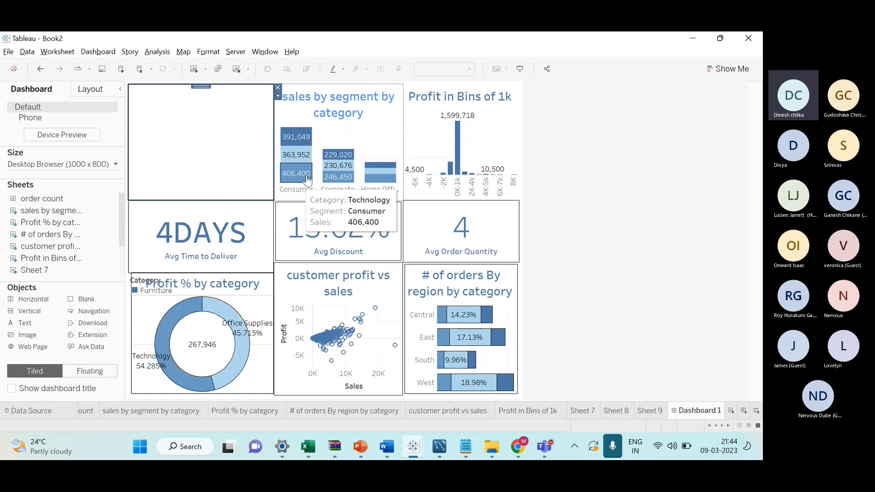
Add solid borders to the sales by segment by category and Profit in Bins of 1k charts, and clear the mark selection
click(338, 155)
click(95, 90)
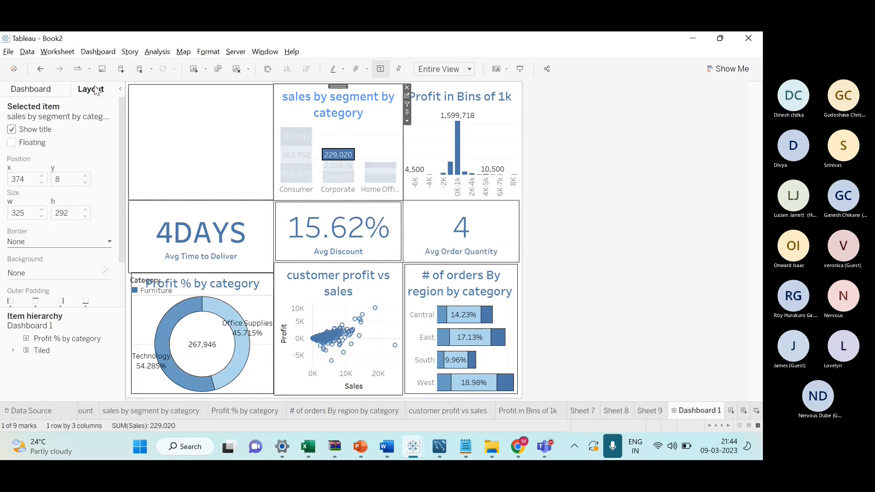
click(47, 242)
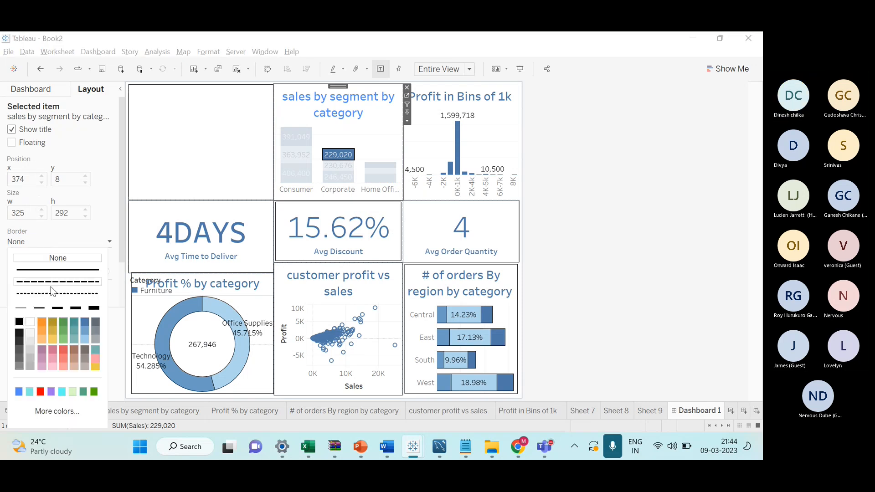
click(433, 147)
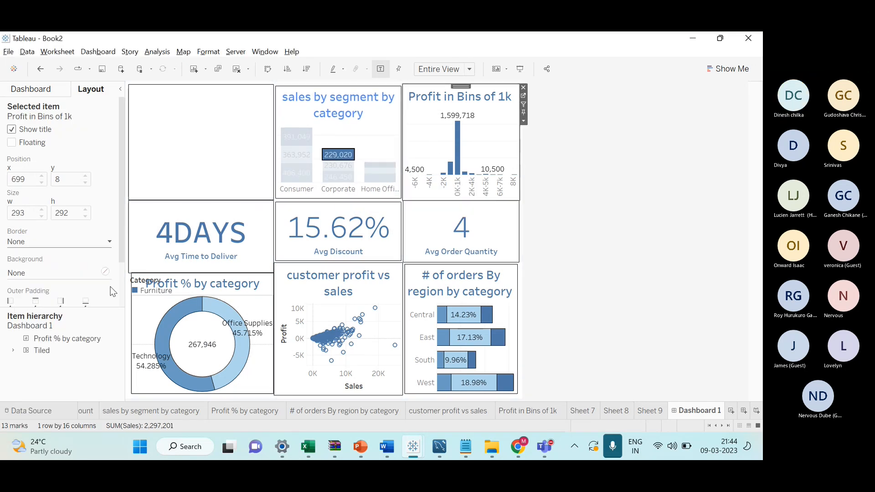
click(48, 243)
click(546, 230)
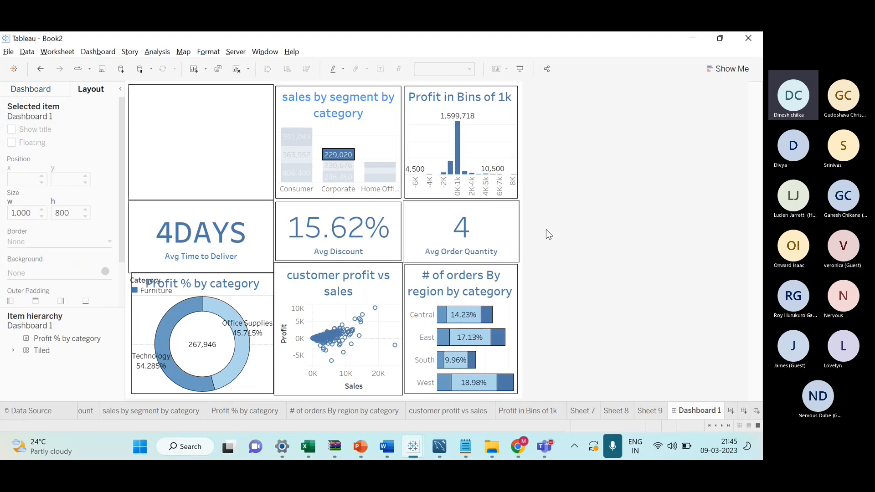
click(378, 175)
click(697, 191)
Switch to Presentation1 in PowerPoint, shift the rounded rectangle slightly up the slide and copy it
key(alt+Tab)
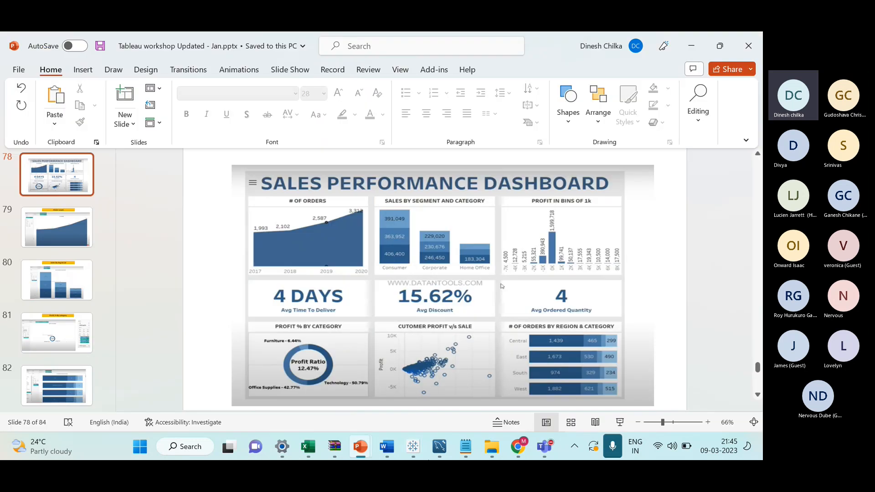
click(381, 448)
click(450, 398)
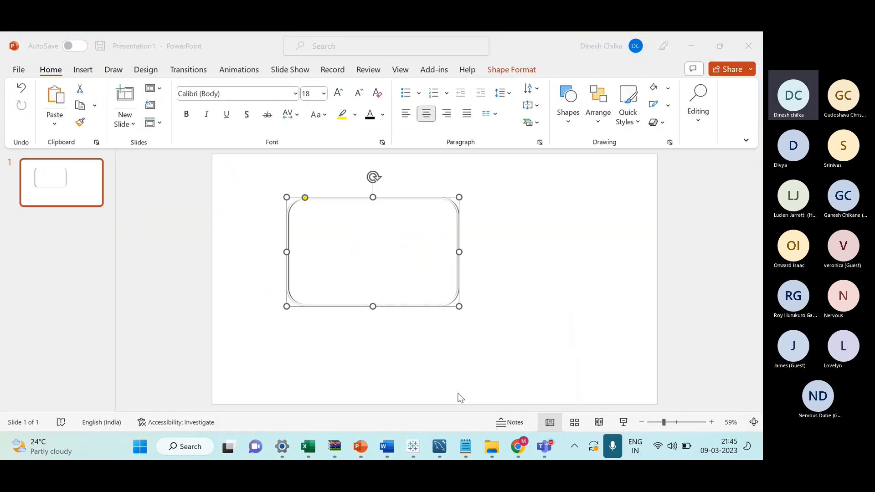
click(403, 244)
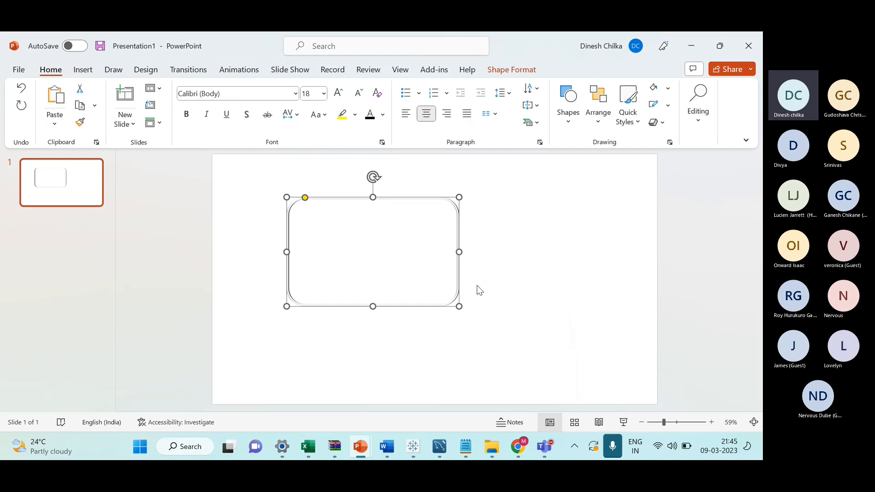
mouse_move(440, 284)
mouse_down()
mouse_move(465, 283)
mouse_move(424, 271)
mouse_move(445, 278)
mouse_up()
right_click(449, 276)
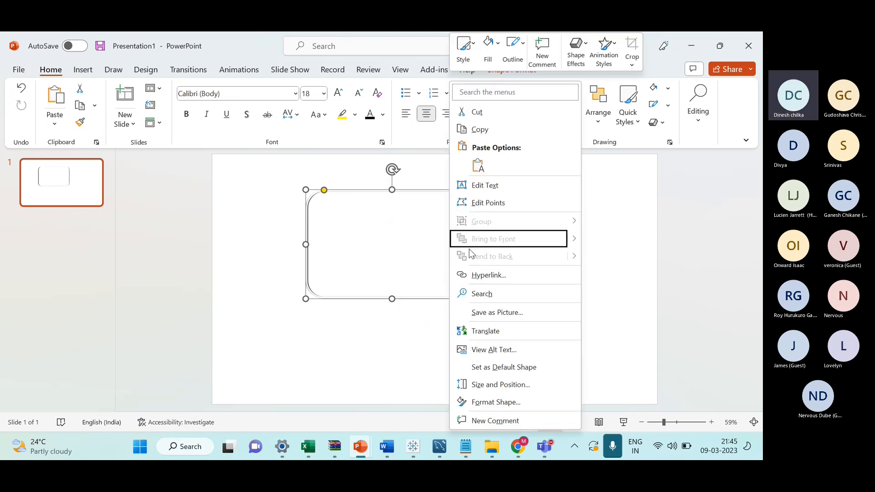
click(481, 130)
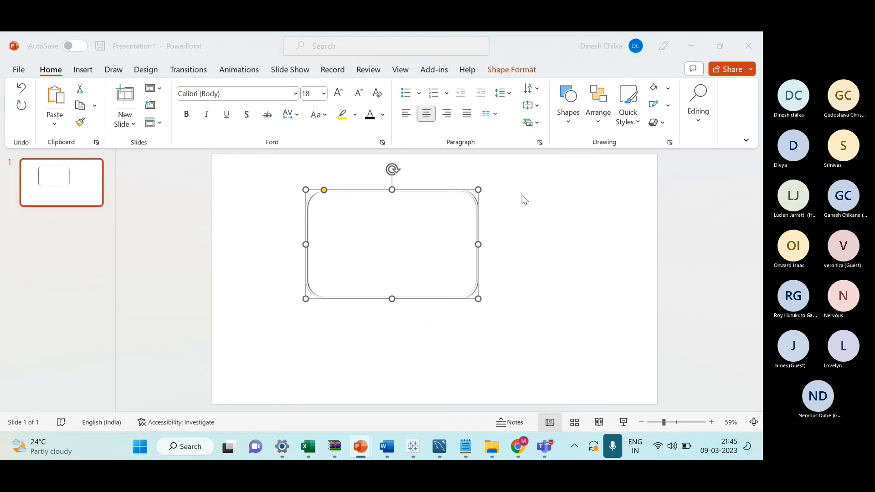
Switch to the Book2 dashboard in Tableau and raise the bottom edge of the Avg Time to Deliver tile to match its row
key(alt+Tab)
key(alt+Tab)
key(alt+Tab)
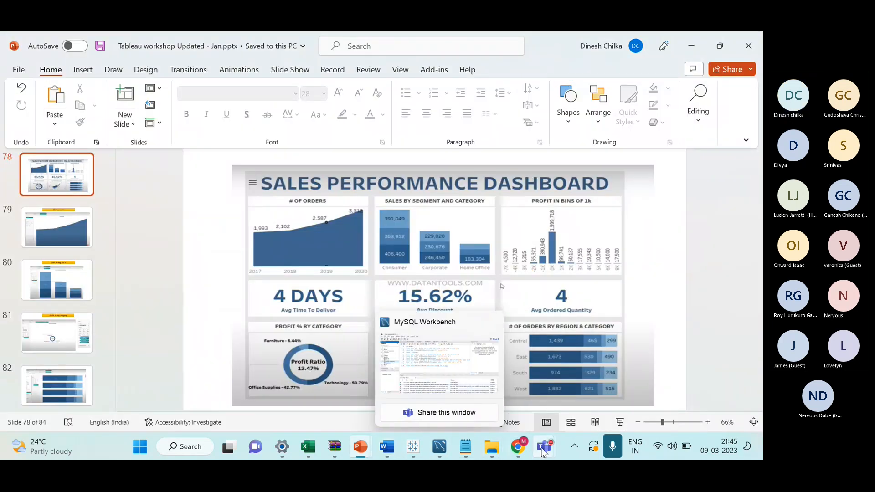
mouse_move(418, 451)
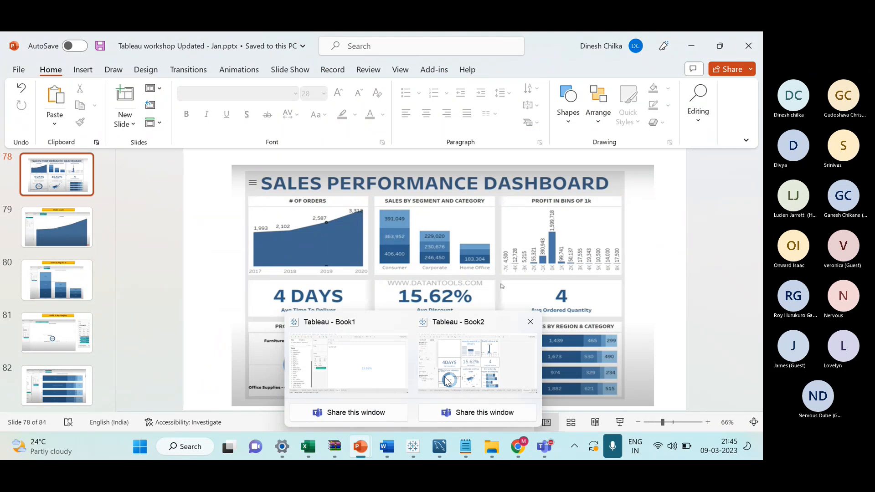
click(477, 363)
click(236, 267)
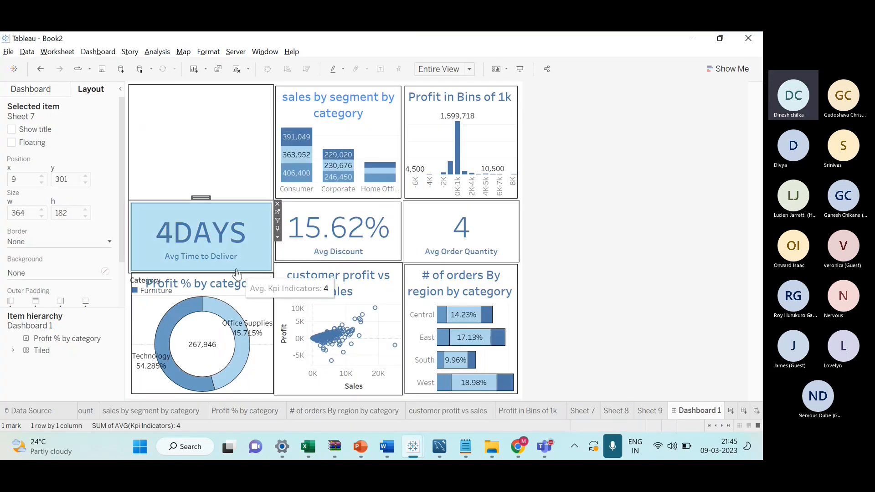
drag(238, 273, 240, 267)
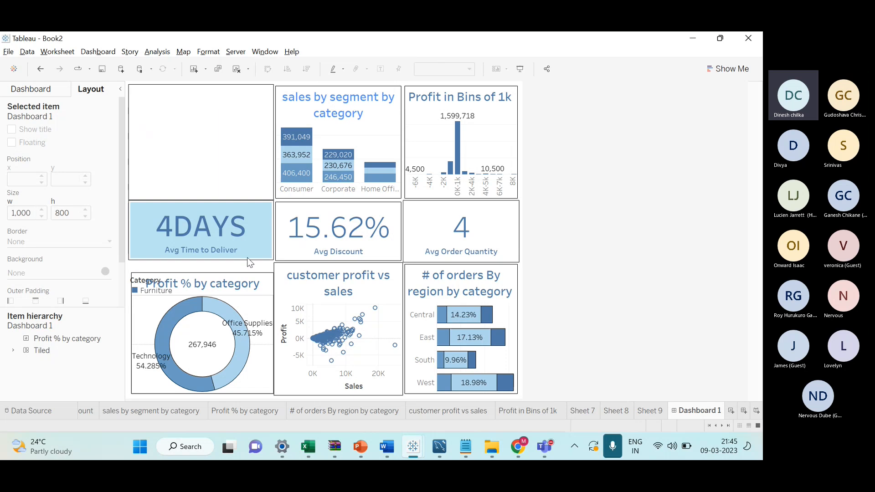
Review the reference dashboard slide and the rounded rectangle in PowerPoint, and return to the Book2 dashboard in Tableau
key(alt+Tab)
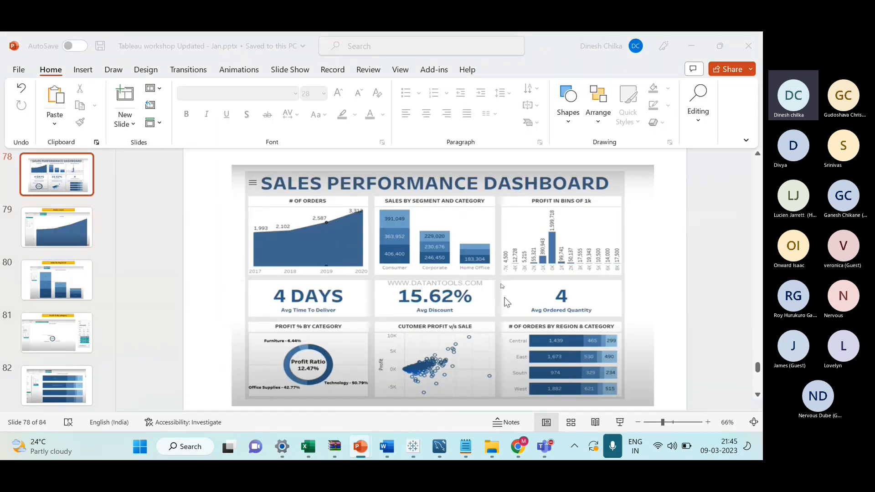
key(alt+Tab)
key(alt+Tab)
key(alt+Tab)
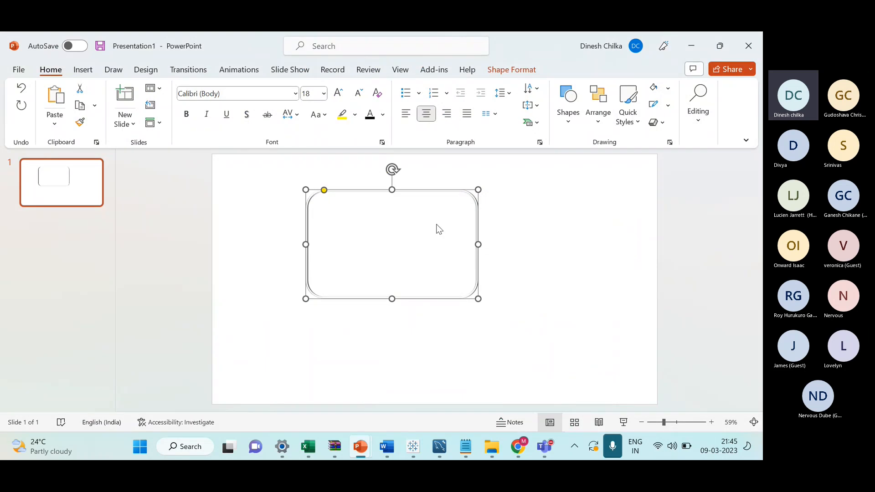
key(alt+Tab)
key(alt+Tab)
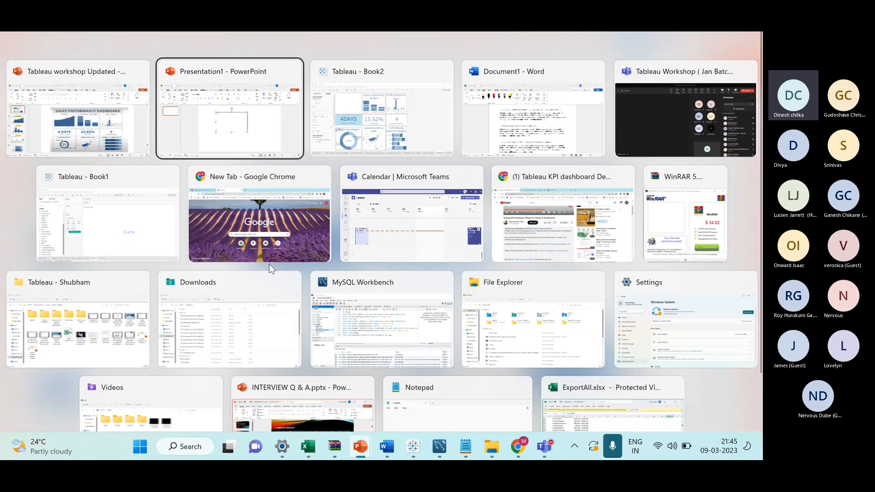
key(alt+Tab)
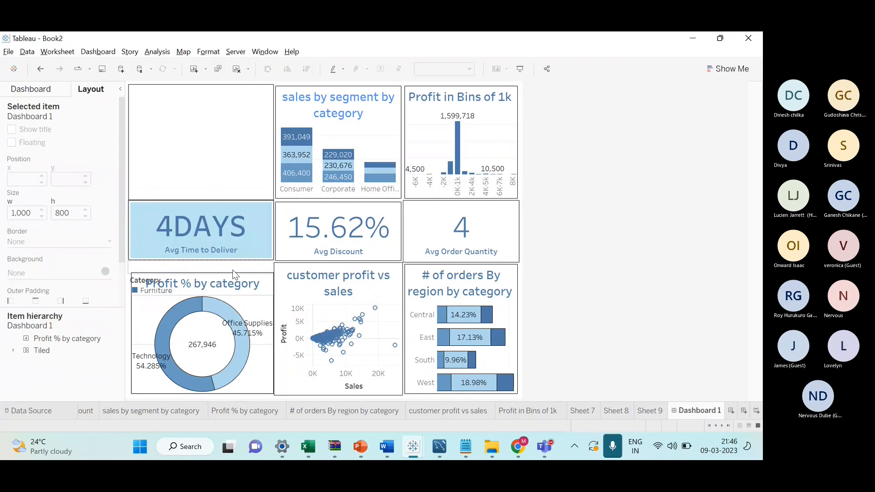
Remove the Category legend behind the Profit % by category chart from the dashboard
click(213, 270)
drag(204, 274, 225, 272)
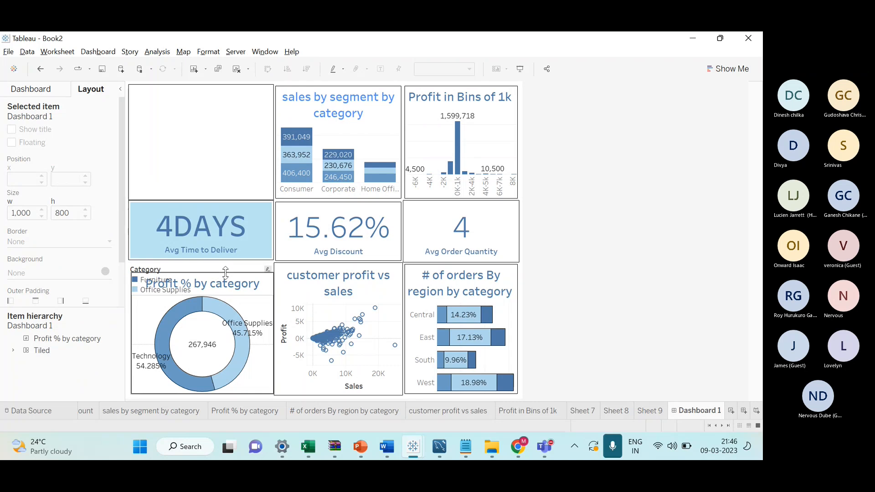
click(223, 276)
click(150, 271)
right_click(150, 274)
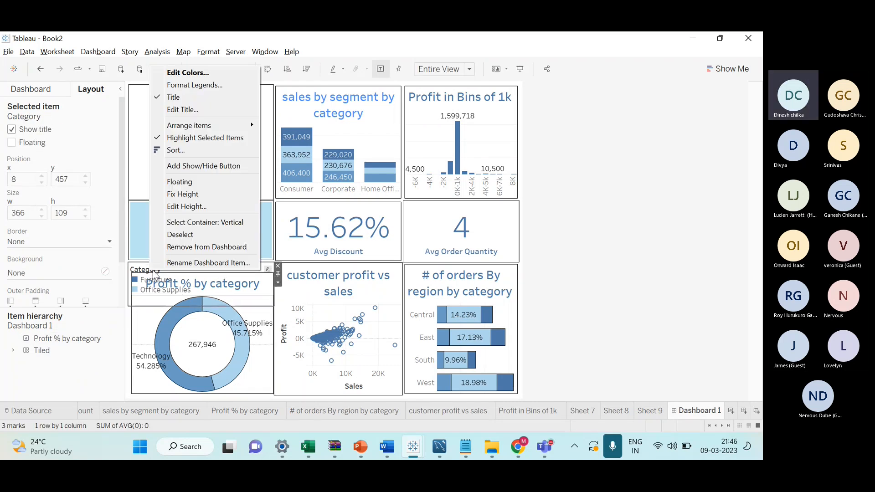
key(Escape)
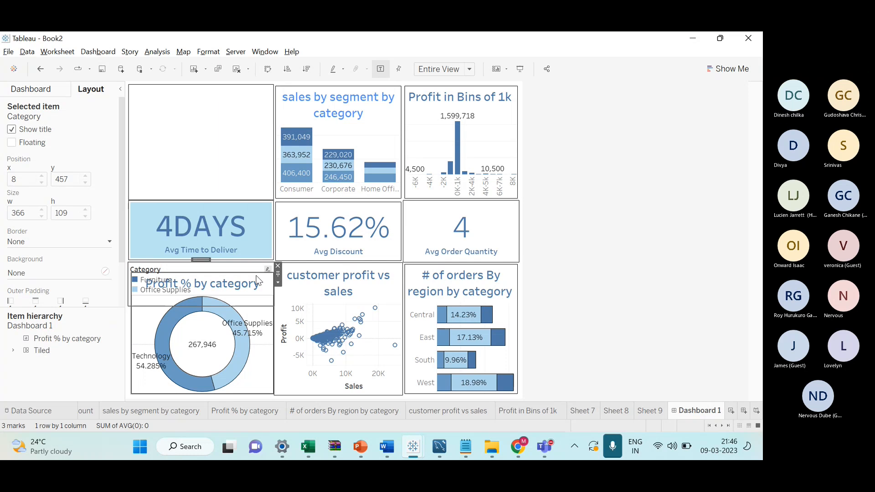
click(277, 266)
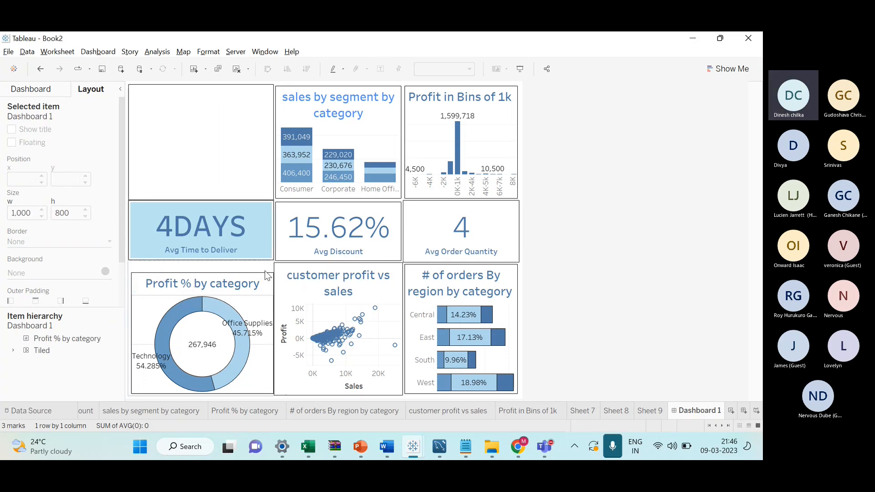
Raise the top edge of the floating Profit % by category chart to meet the Avg Time to Deliver tile
click(203, 280)
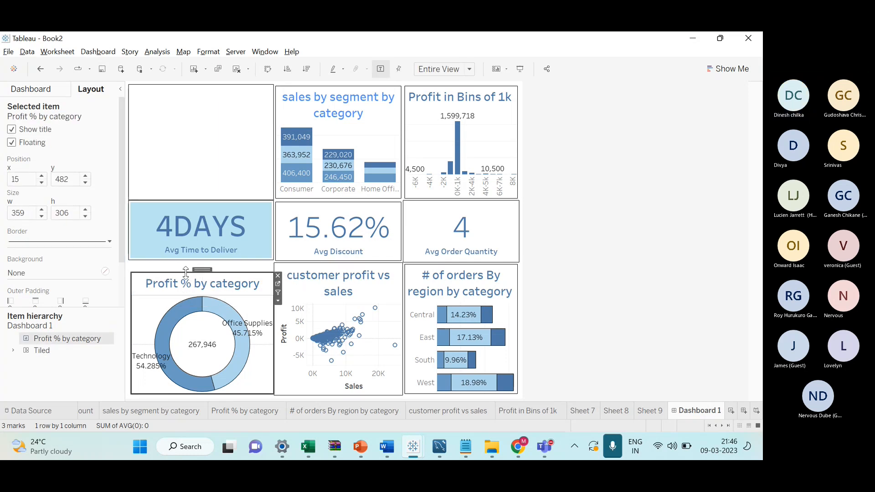
drag(196, 273, 196, 258)
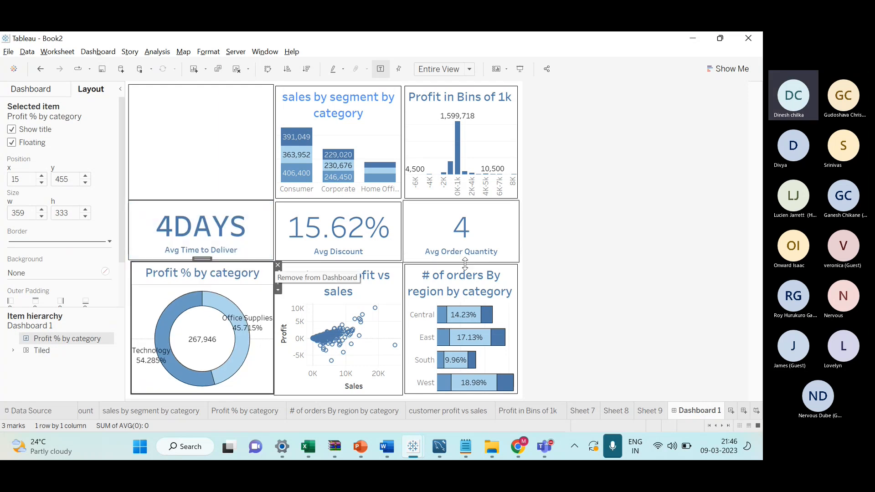
click(563, 272)
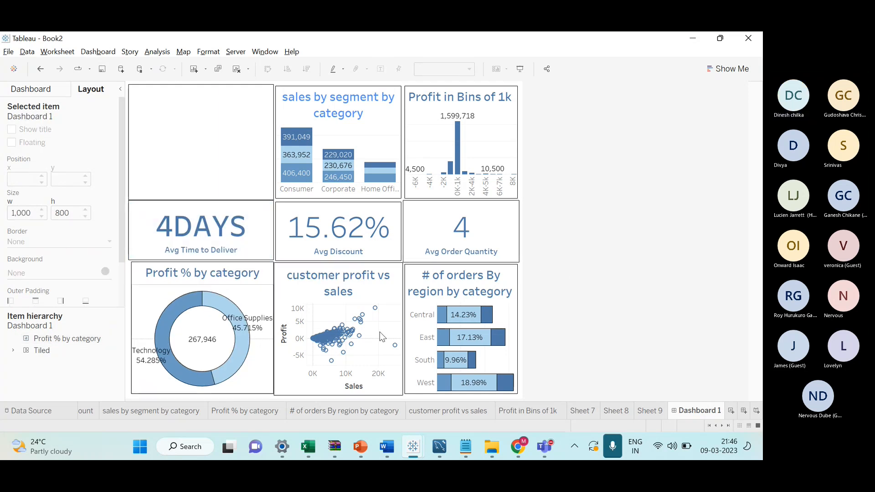
Place the order count sheet in the empty container above the Avg Time to Deliver tile and hide its vertical axis
click(193, 148)
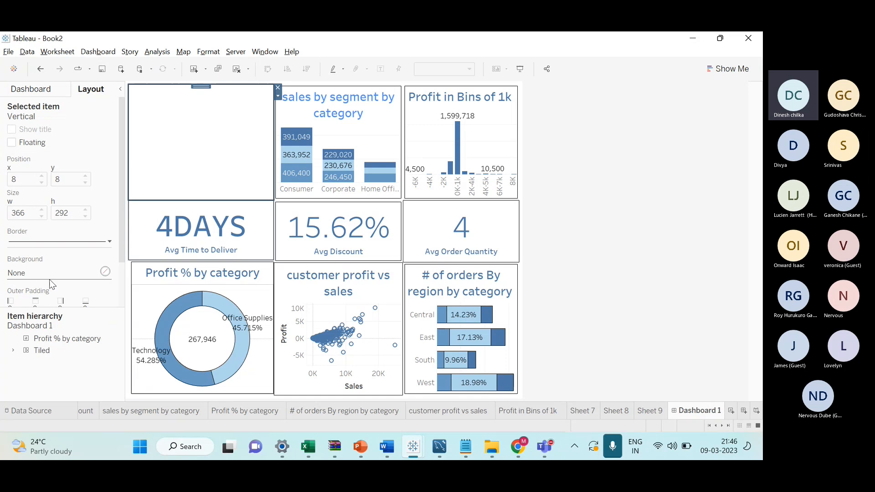
click(32, 89)
mouse_move(53, 214)
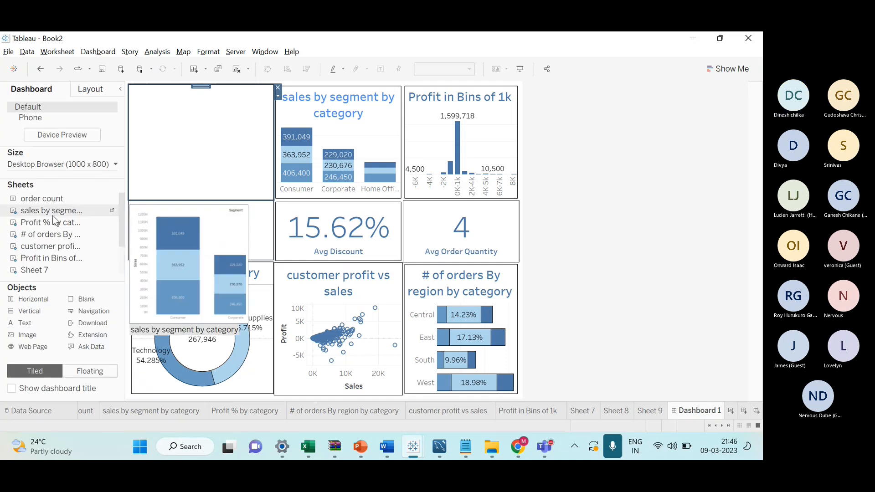
drag(54, 199, 186, 164)
right_click(136, 144)
click(177, 212)
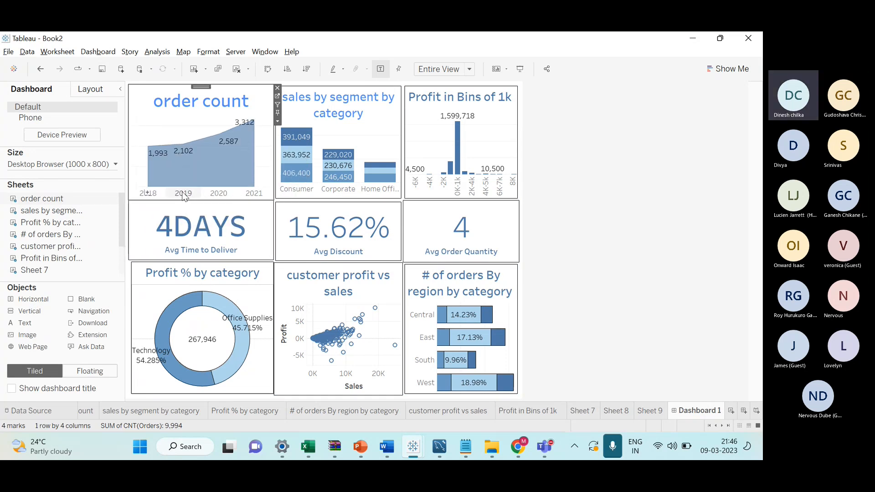
right_click(182, 194)
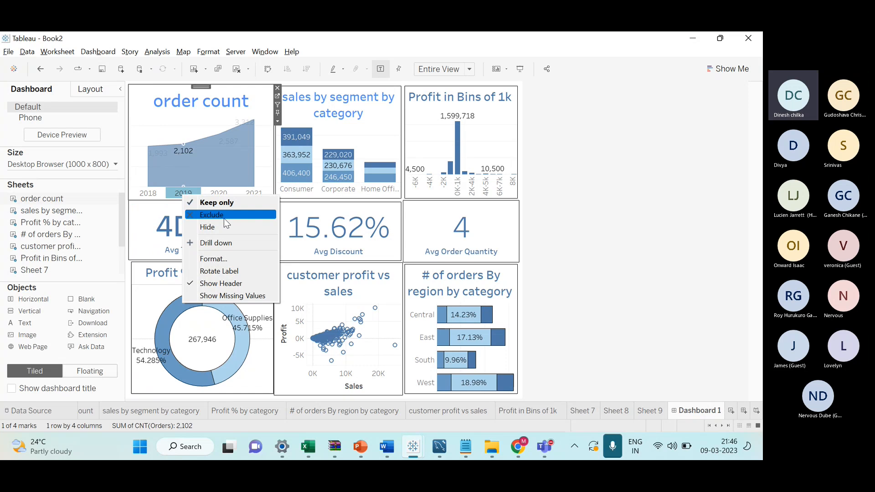
click(252, 255)
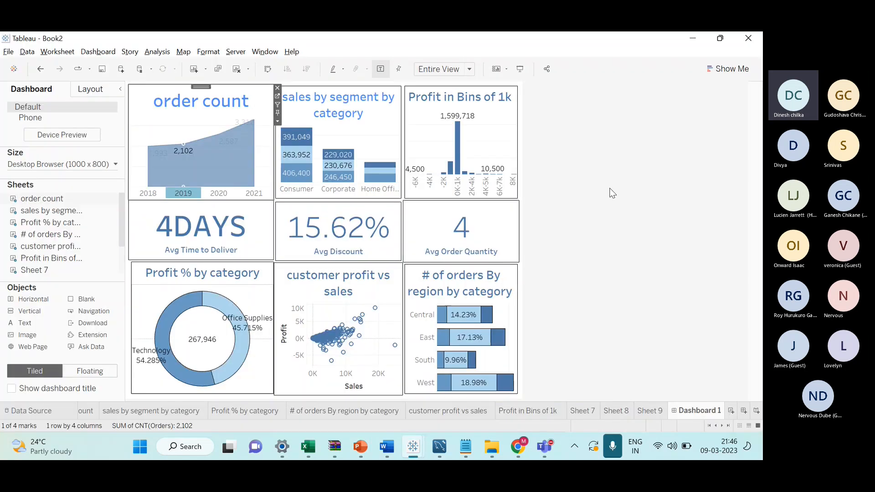
click(611, 193)
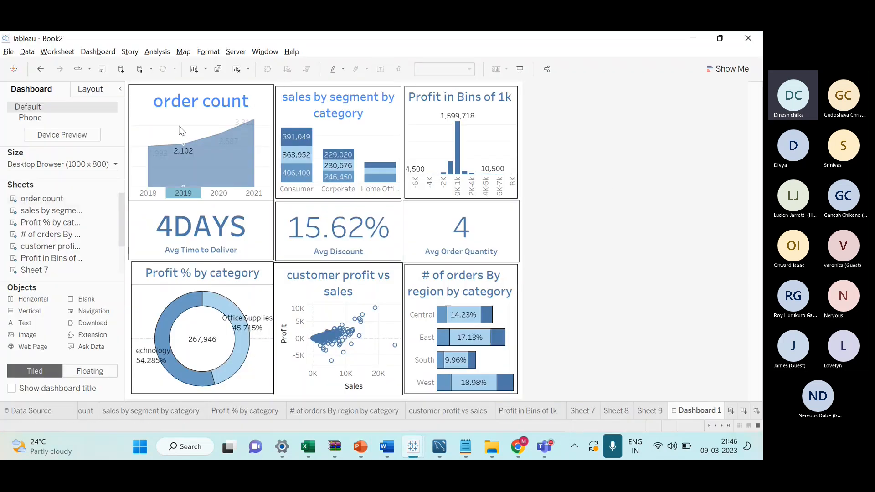
click(179, 126)
click(589, 202)
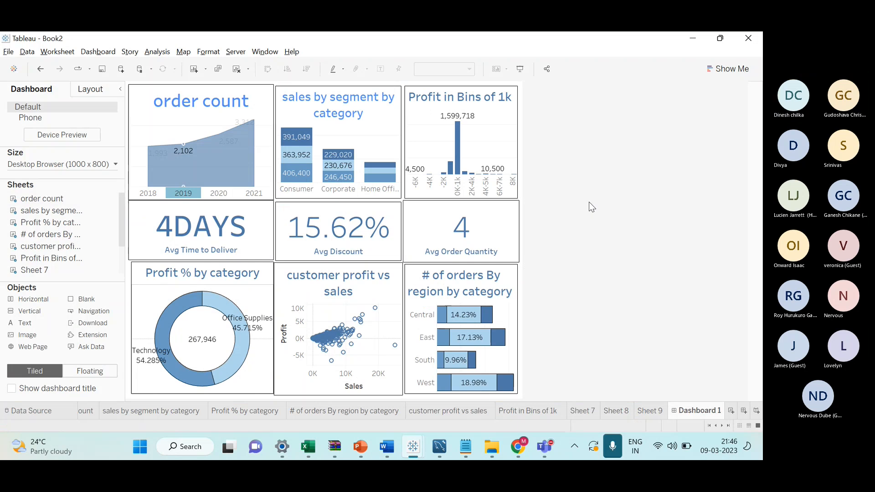
click(256, 235)
click(554, 185)
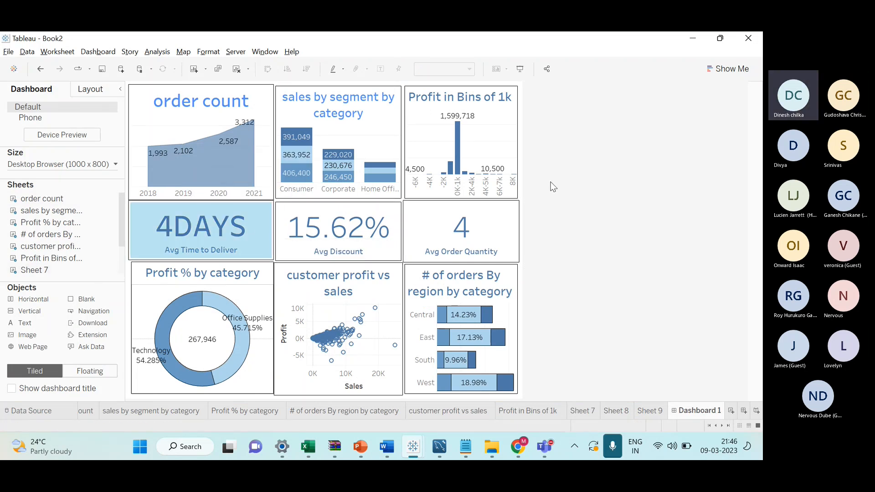
Check the reference slide in PowerPoint, return to the Tableau dashboard and place a text object across its full width above the charts
key(alt+Tab)
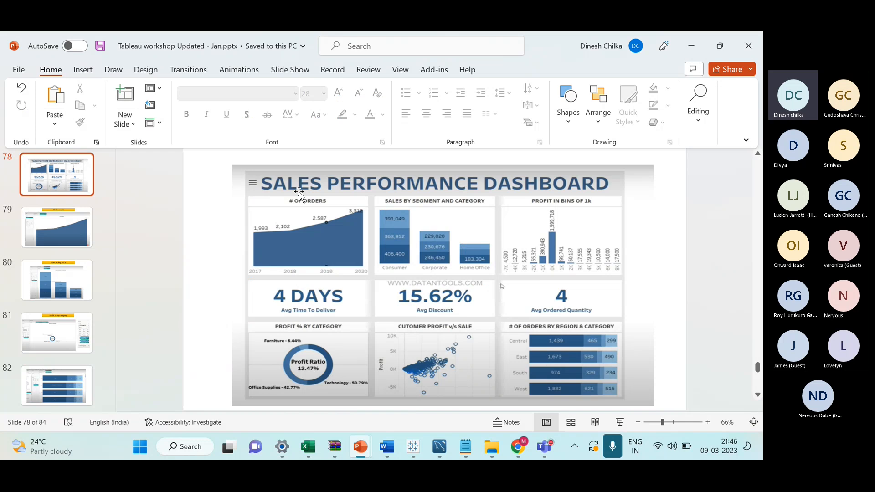
key(alt+Tab)
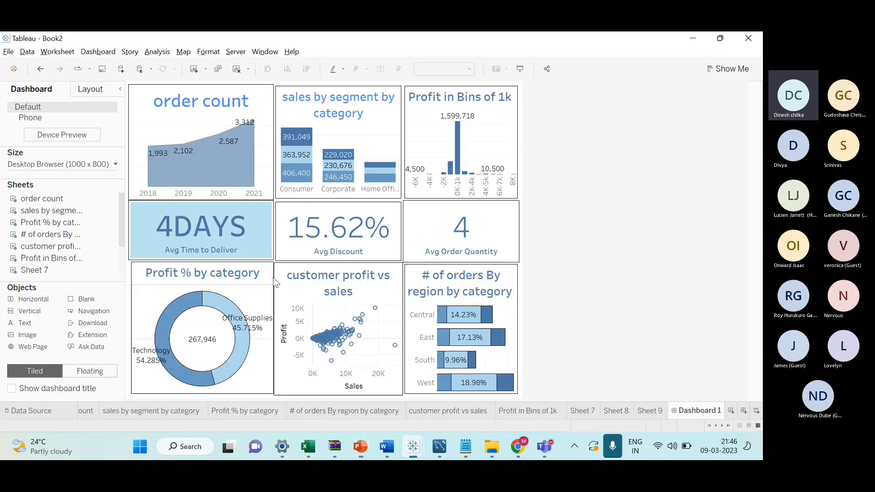
drag(298, 113, 369, 89)
drag(339, 118, 252, 160)
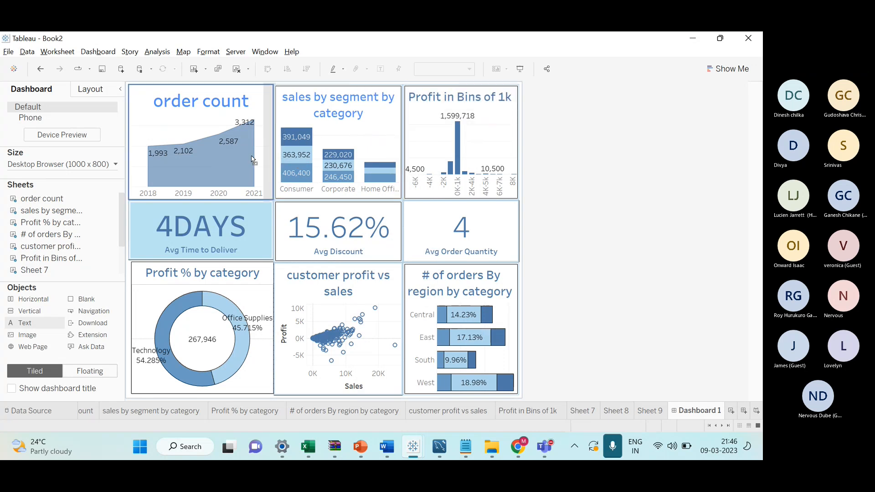
drag(243, 116, 295, 98)
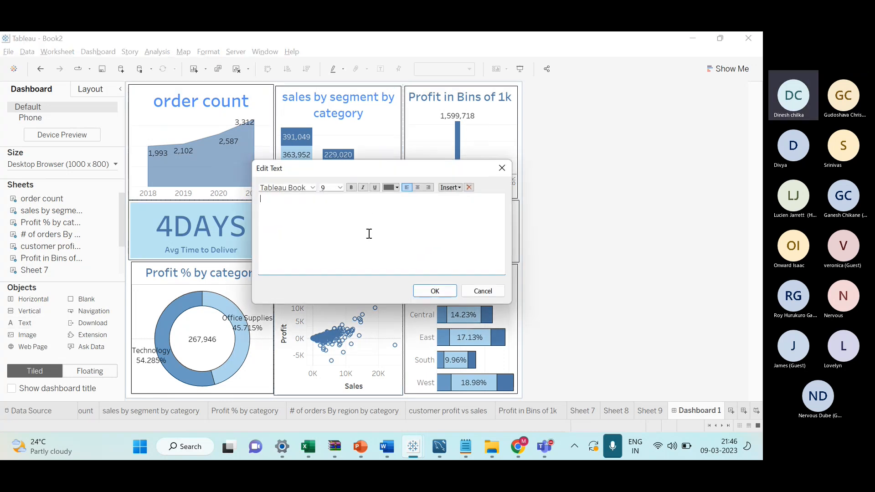
Enter SALES PERFORMANCE DASHBOARD as the text object's content, checking the wording against the reference slide in PowerPoint
key(alt+Tab)
key(alt+Tab)
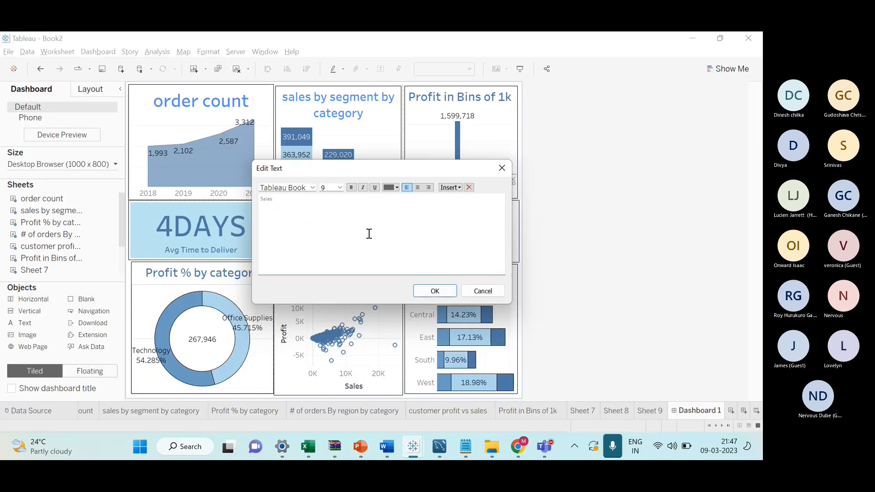
key(alt+Tab)
key(alt+Tab)
key(BackSpace)
text(ALES PERFORMANCE)
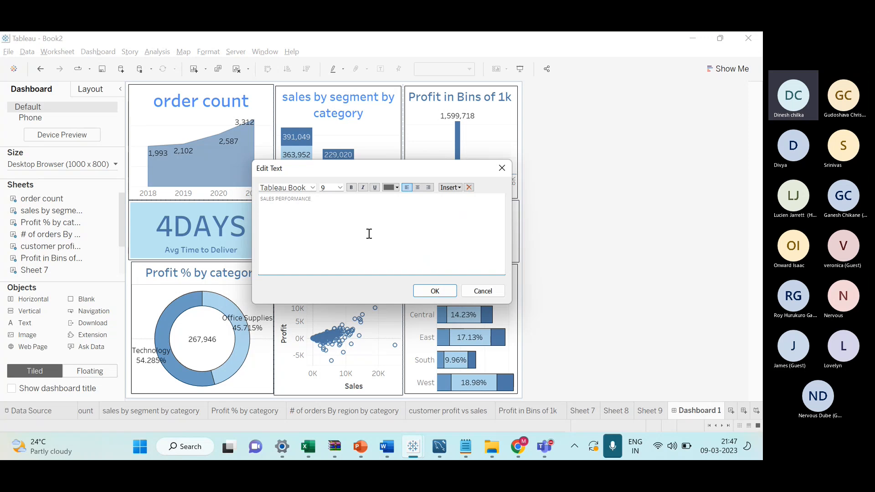
key(alt+Tab)
key(alt+Tab)
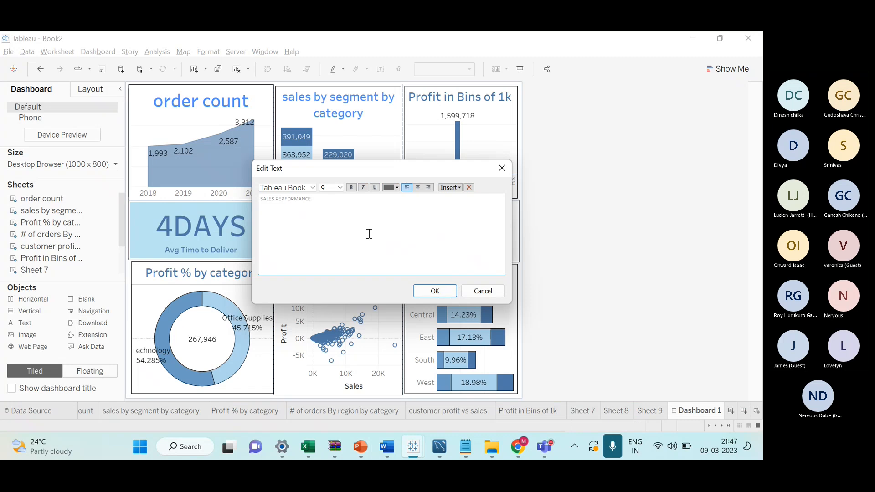
text(Dash)
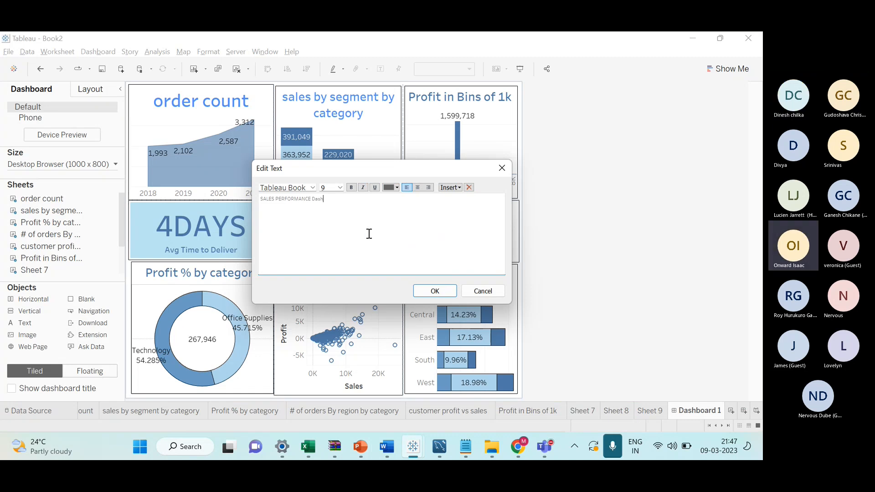
key(BackSpace)
text(A)
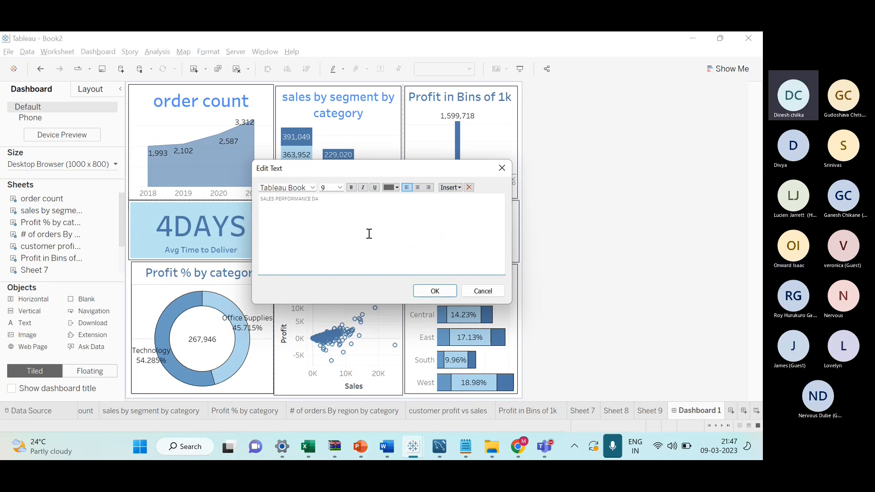
text(SHBOARD)
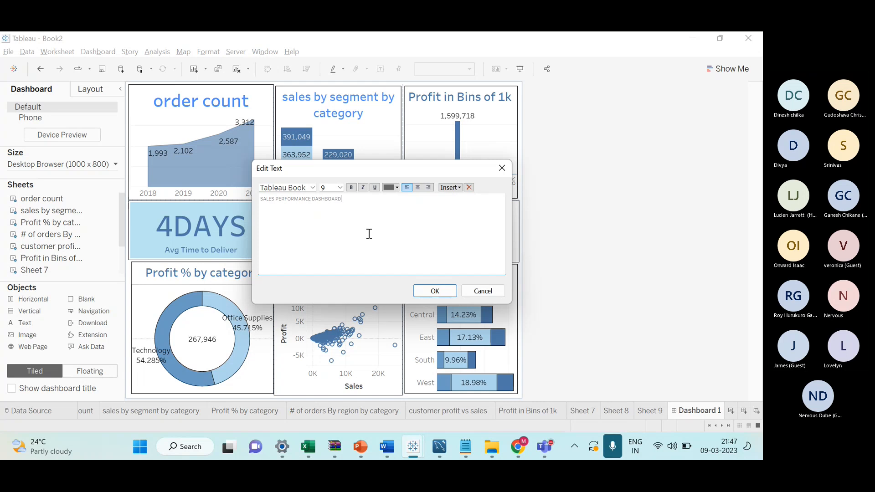
Format the dashboard title as bold, centred, size 15 and blue, and apply the text
triple_click(299, 199)
click(351, 187)
click(417, 188)
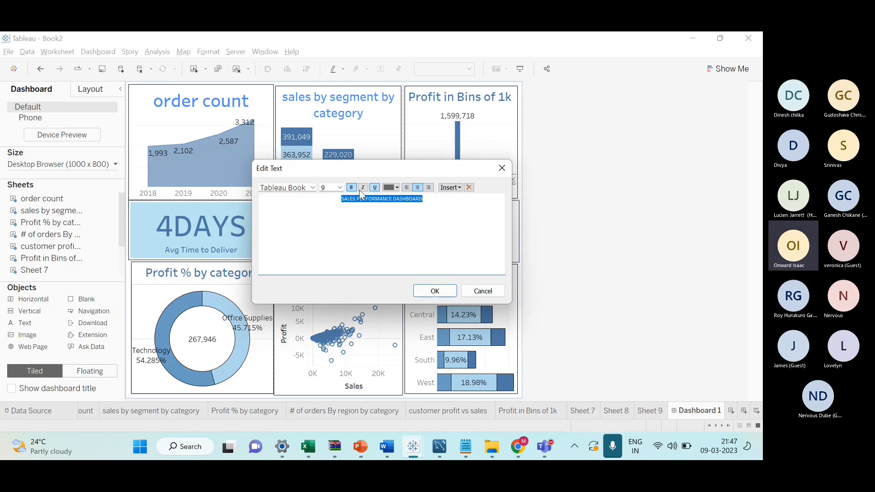
click(340, 188)
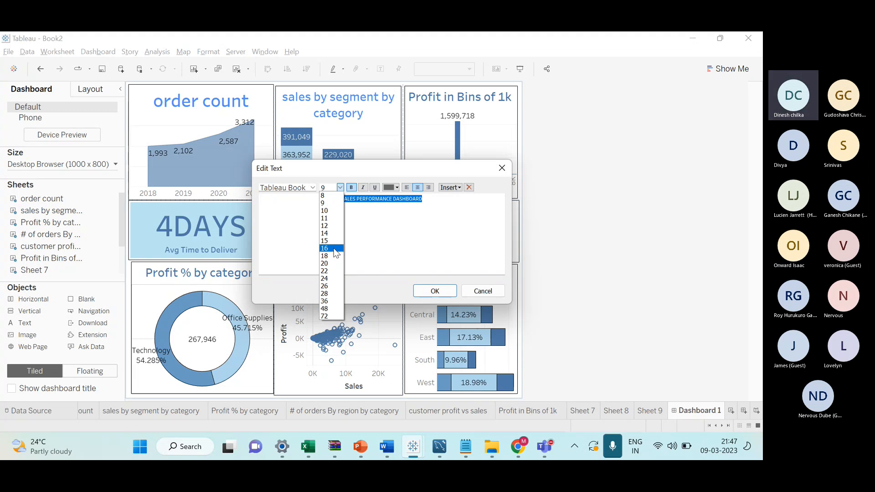
click(333, 240)
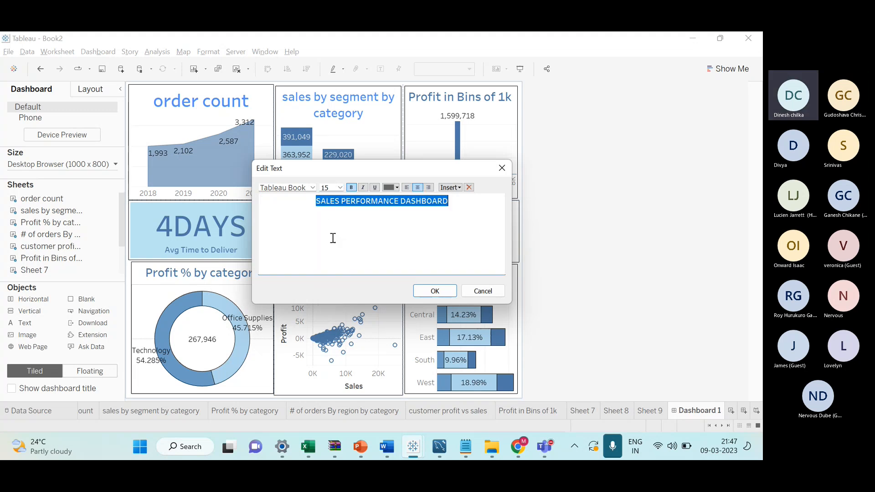
click(397, 187)
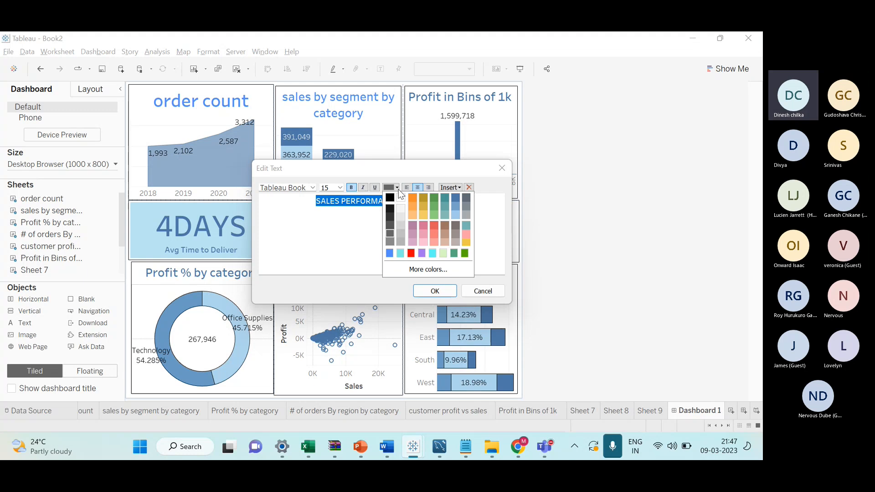
click(457, 203)
click(445, 293)
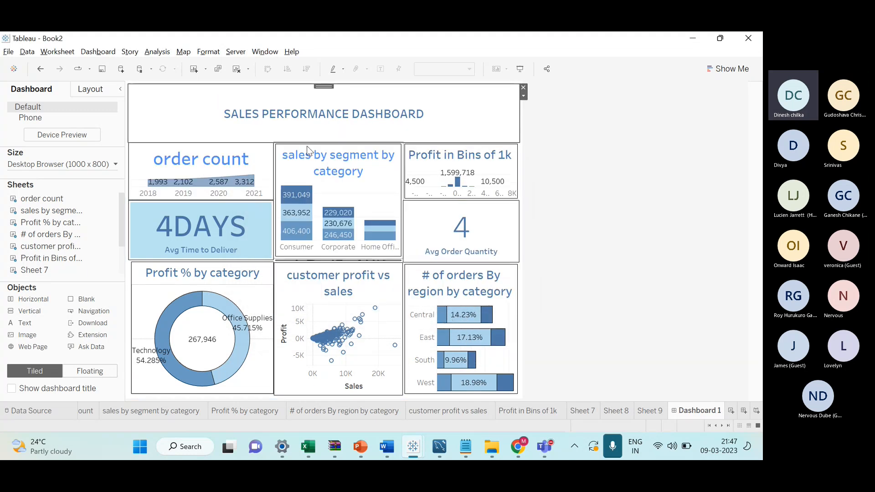
Reduce the height of the title banner to about half, and compare the dashboard layout with the reference slide in PowerPoint
drag(318, 142, 318, 112)
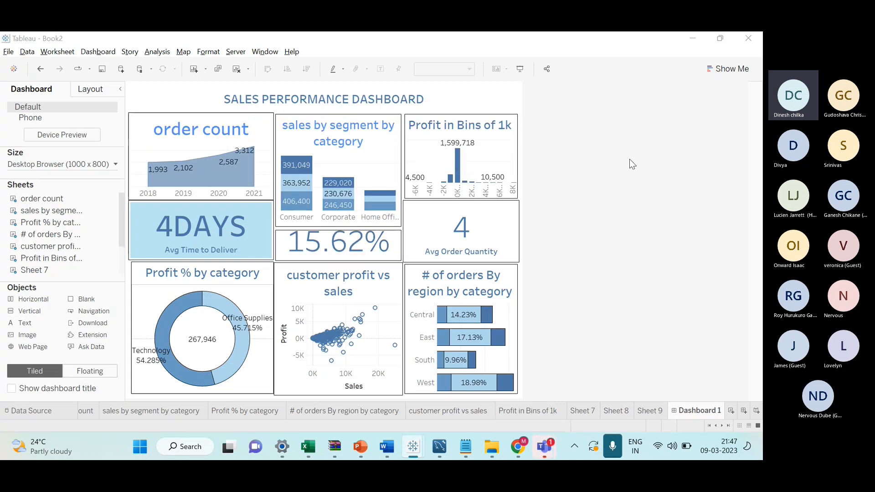
key(alt+Tab)
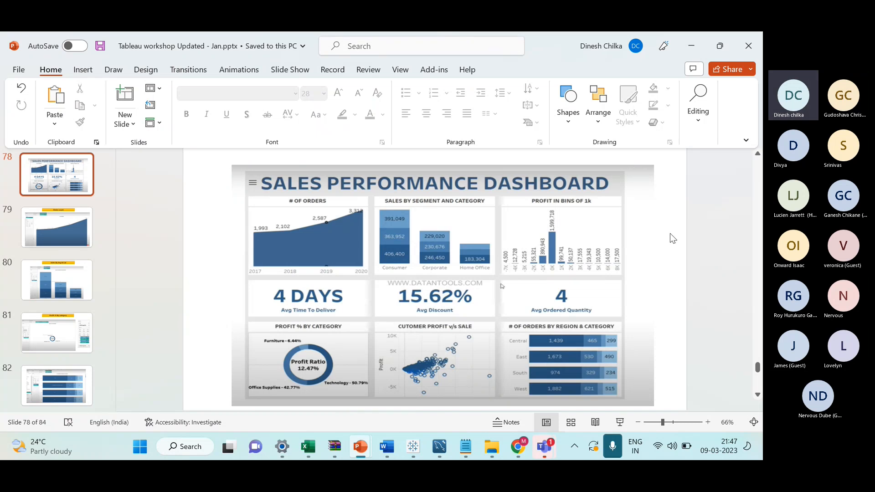
key(alt+Tab)
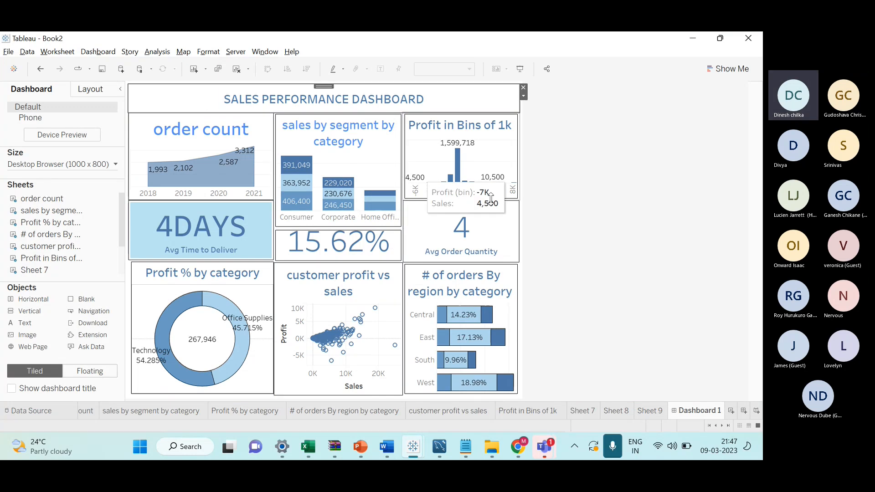
Extend the order count chart downward to match the chart beside it, and lower the top edge of the Profit % by category chart slightly
click(214, 236)
drag(224, 201, 225, 229)
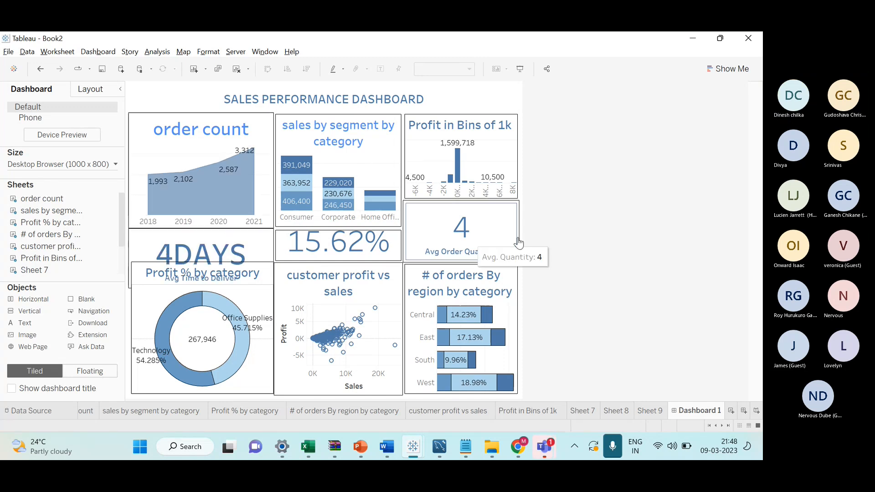
click(248, 280)
drag(257, 261, 256, 268)
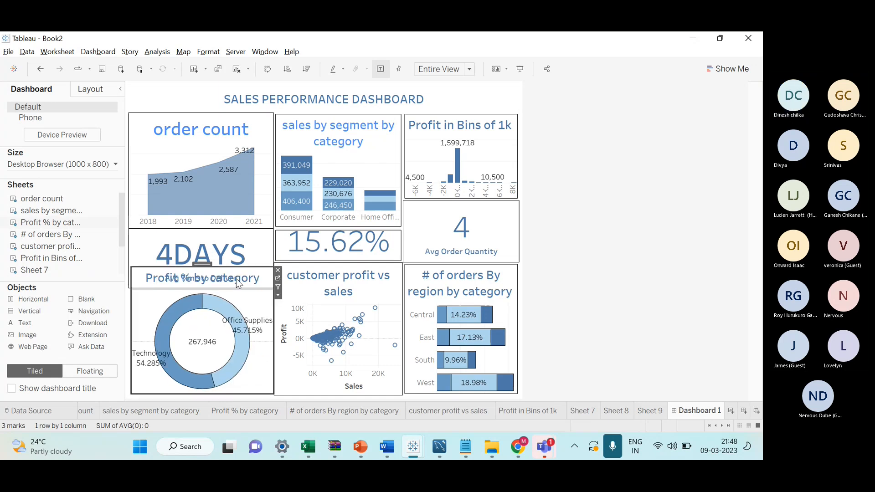
Lower the top edge of the Profit % by category chart until it clears the Avg Time to Deliver tile
right_click(239, 283)
click(224, 268)
click(261, 244)
click(254, 275)
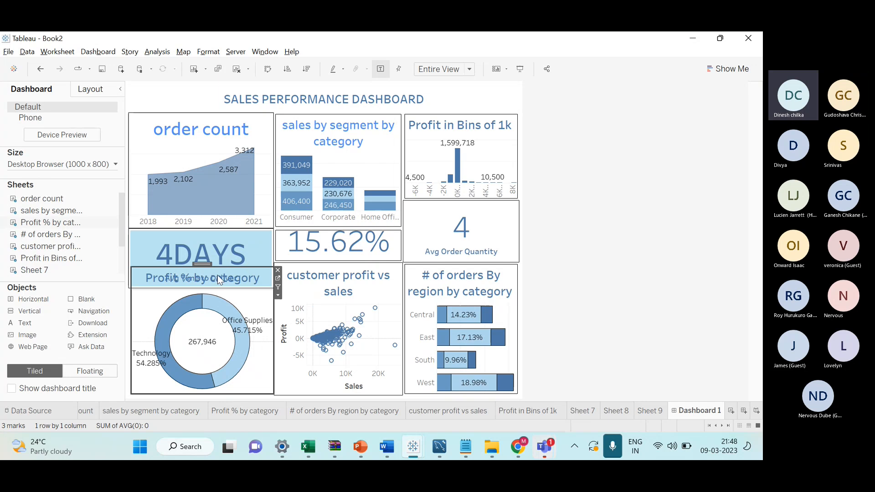
click(225, 262)
click(242, 272)
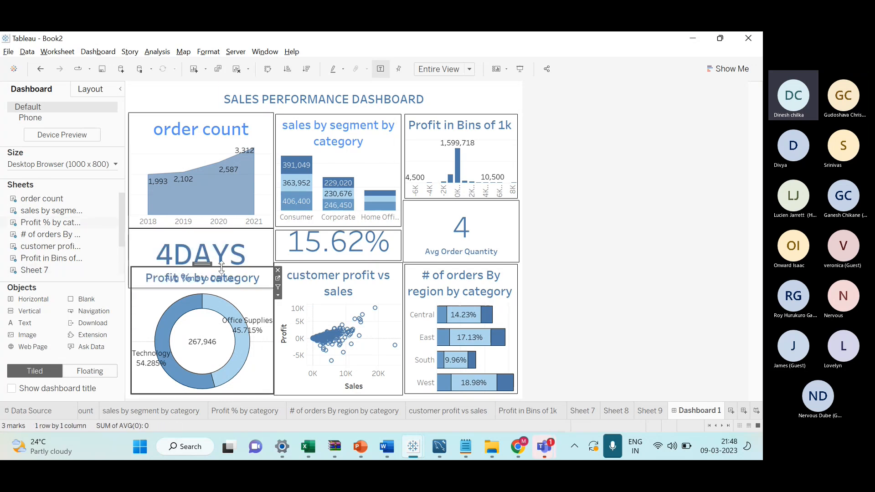
drag(221, 267, 224, 296)
click(227, 286)
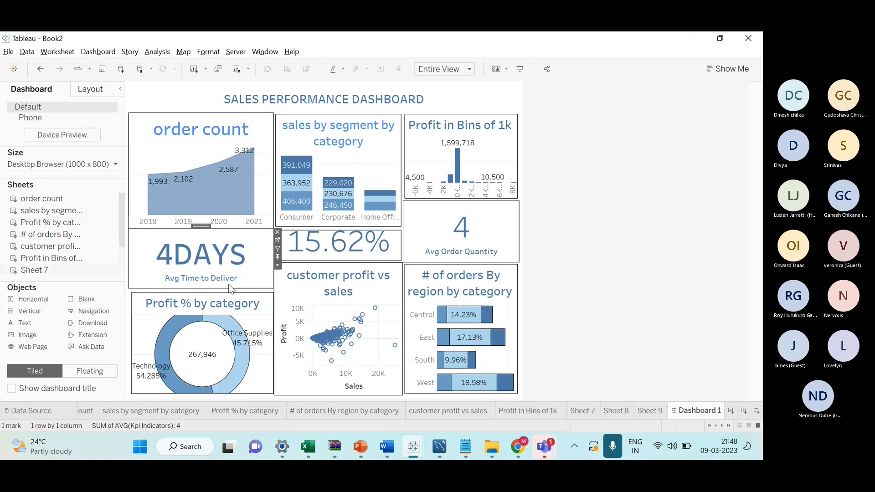
Shorten the Avg Time to Deliver tile from below and raise the top edge of the Profit % by category chart towards it
drag(227, 286, 233, 265)
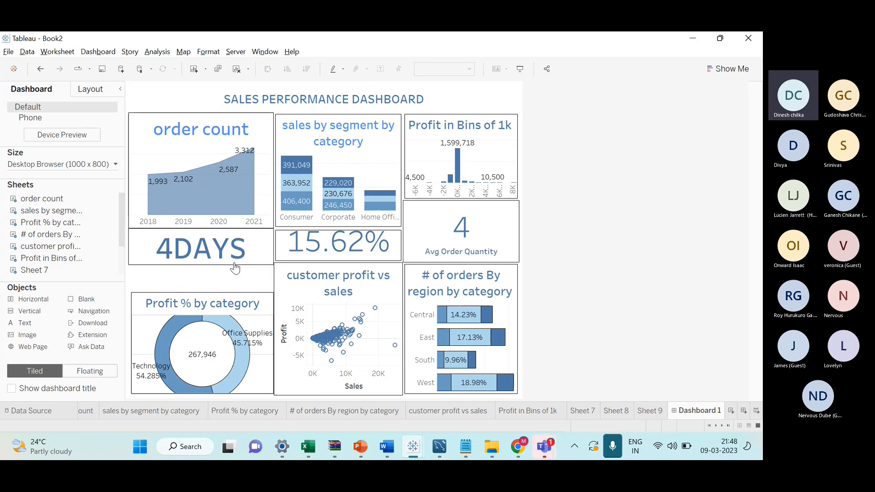
click(233, 299)
drag(230, 290, 230, 279)
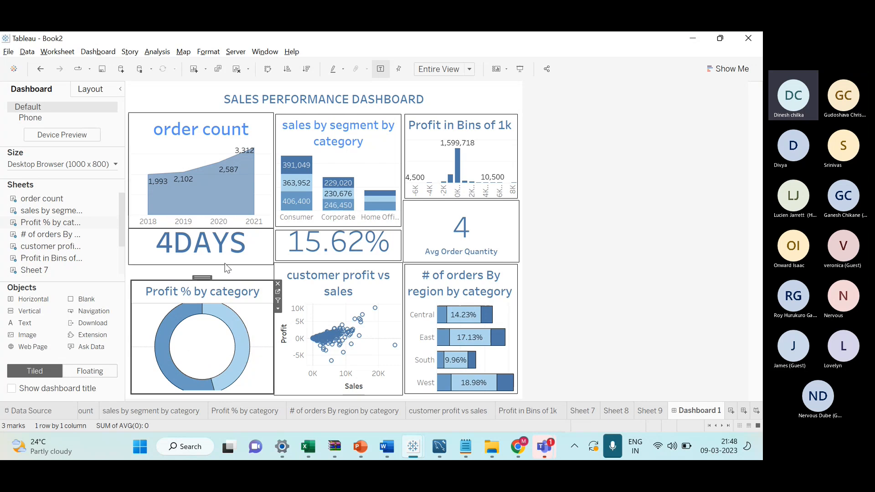
click(228, 271)
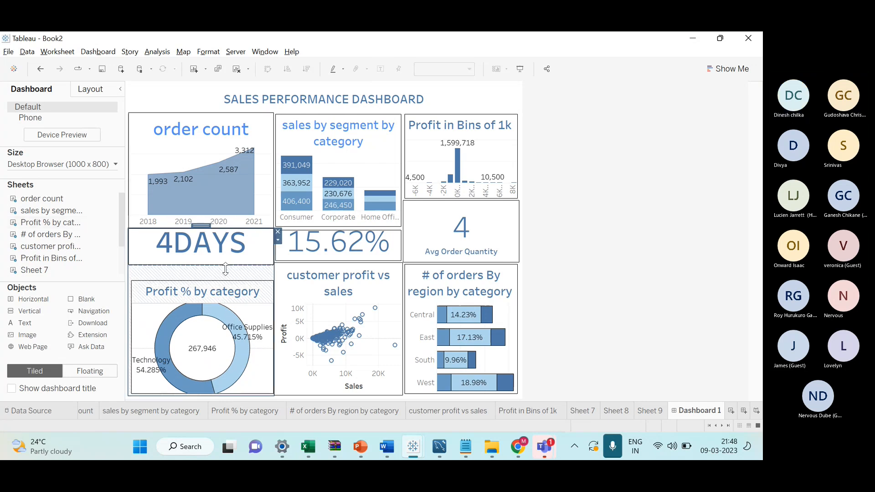
click(249, 285)
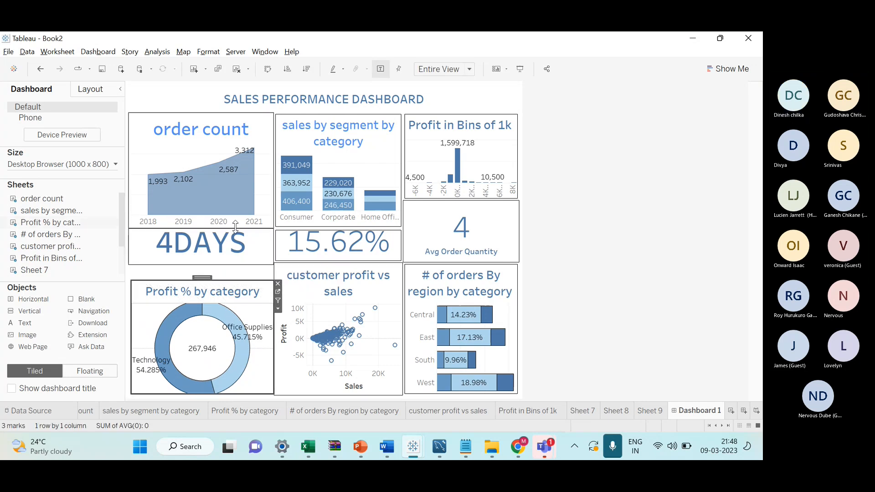
Try to make the average discount tile taller by lowering its bottom edge, and undo the resize
drag(333, 262, 333, 280)
click(346, 273)
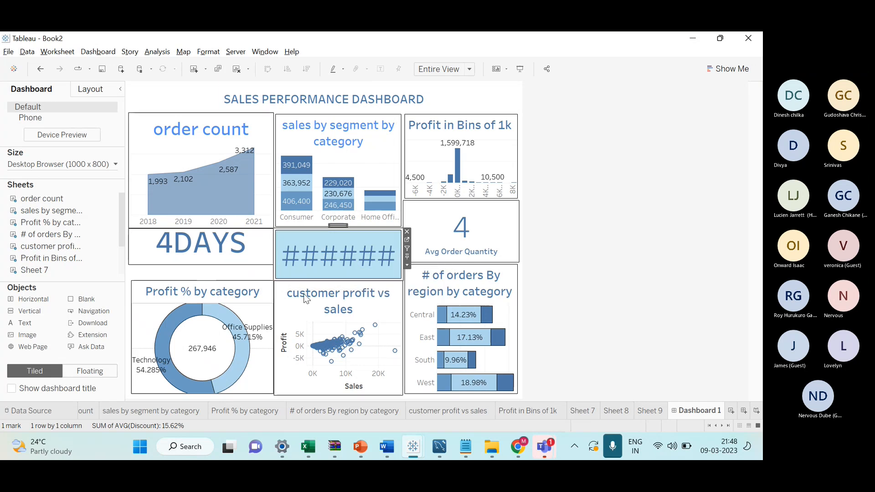
key(ctrl+z)
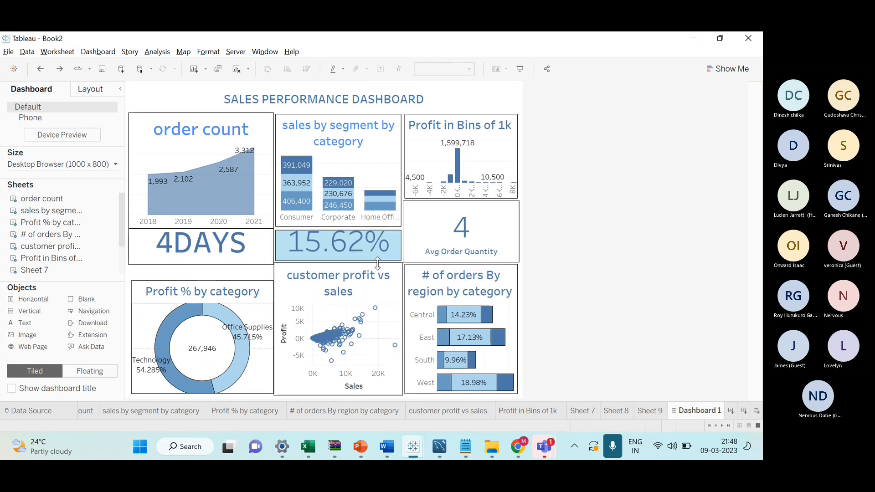
Widen the dashboard's middle column and enlarge the Avg Discount tile both downward and upward
drag(397, 261, 415, 251)
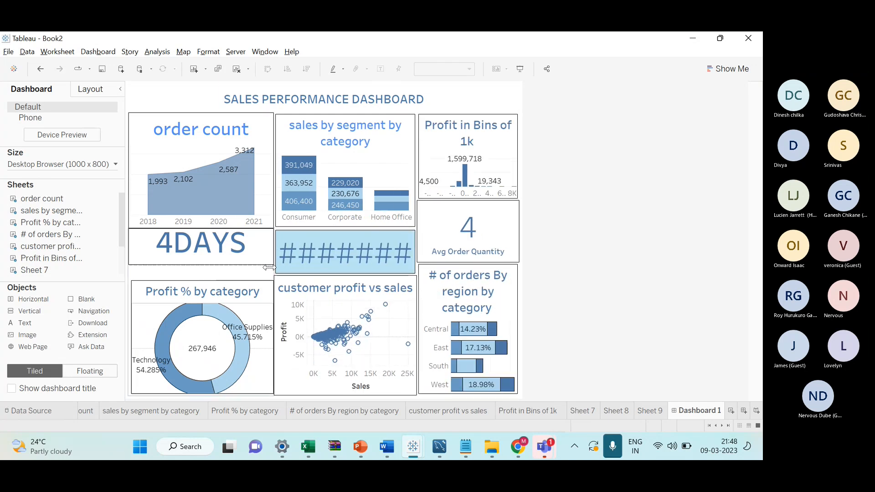
drag(327, 231, 328, 220)
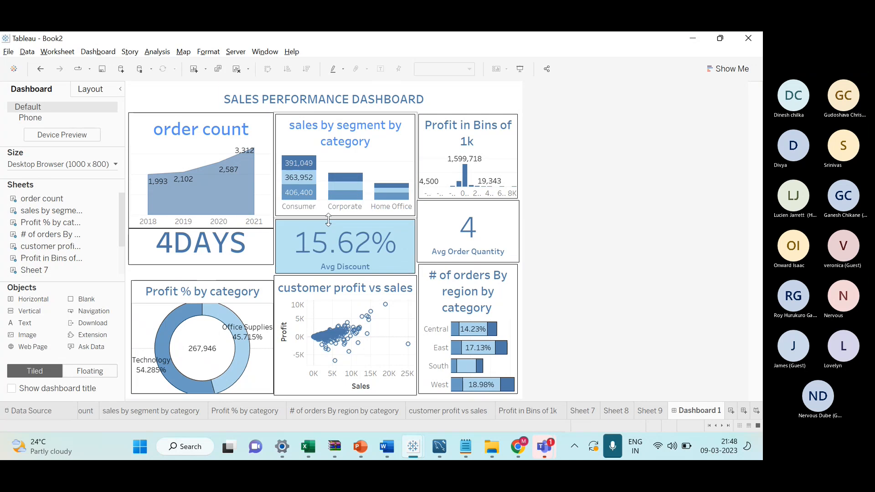
Extend the container of the Avg Time to Deliver tile down to the top of the Profit % by category chart
click(223, 265)
drag(220, 265, 226, 280)
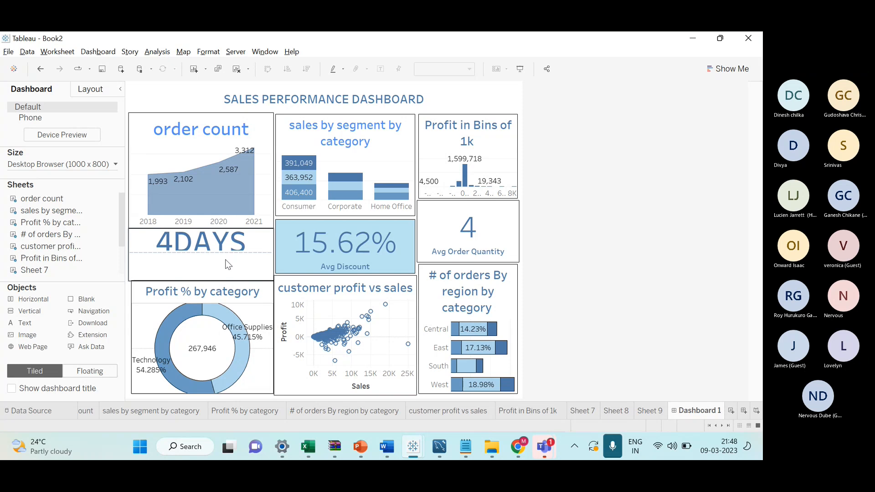
right_click(225, 259)
click(255, 268)
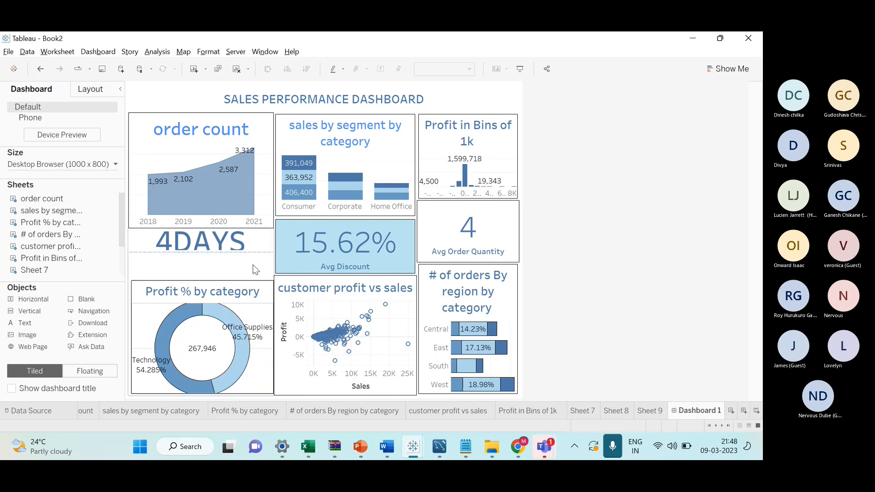
Try to distribute the Avg Time to Deliver container's contents evenly, then delete the container with its tile and undo the deletion
right_click(220, 266)
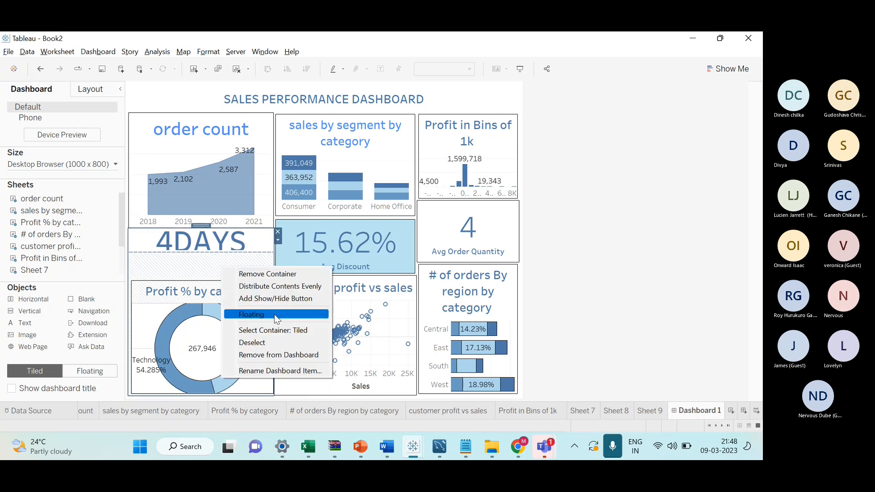
click(270, 290)
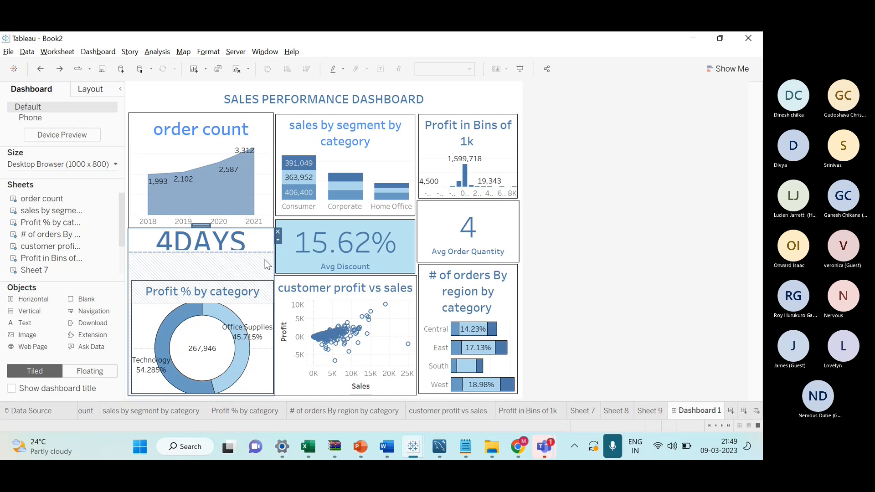
click(278, 240)
click(305, 252)
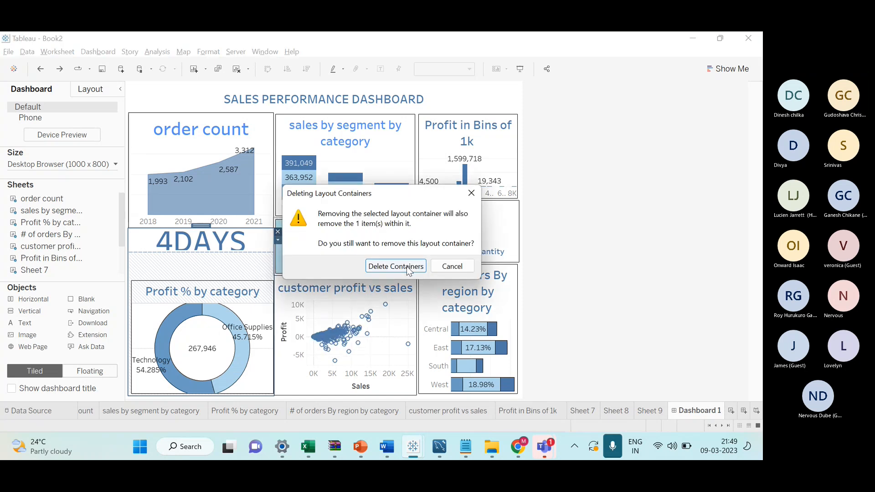
click(407, 266)
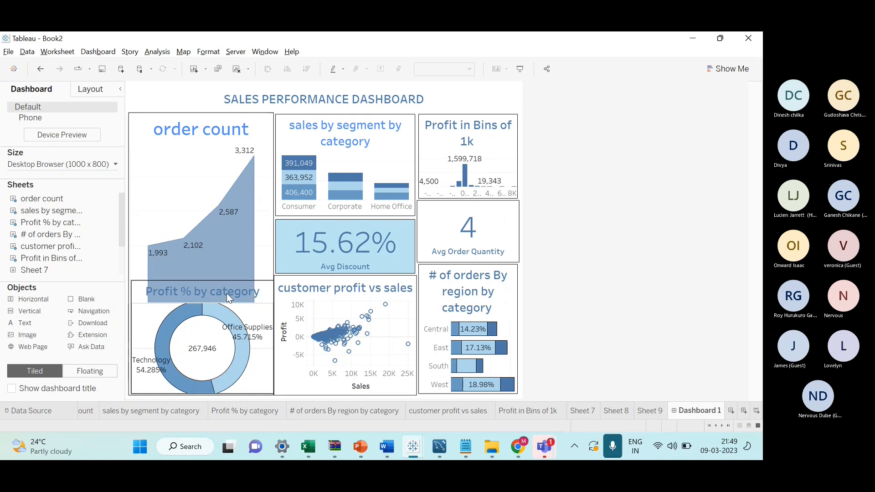
key(ctrl+z)
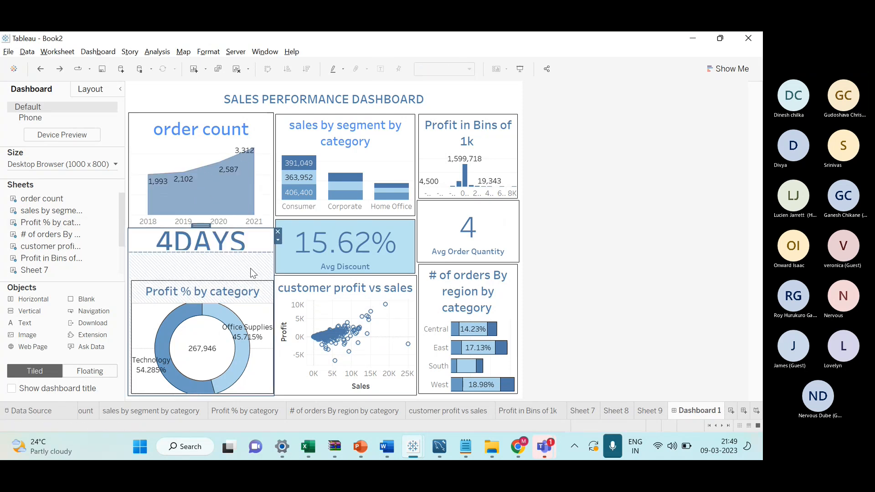
Check the reference slide in PowerPoint, return to the Tableau dashboard and select the Profit % by category chart
key(alt+Tab)
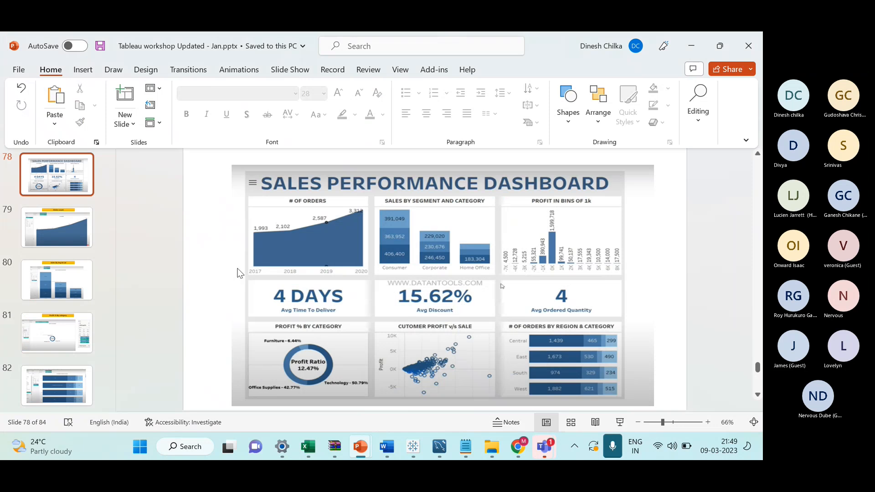
key(alt+Tab)
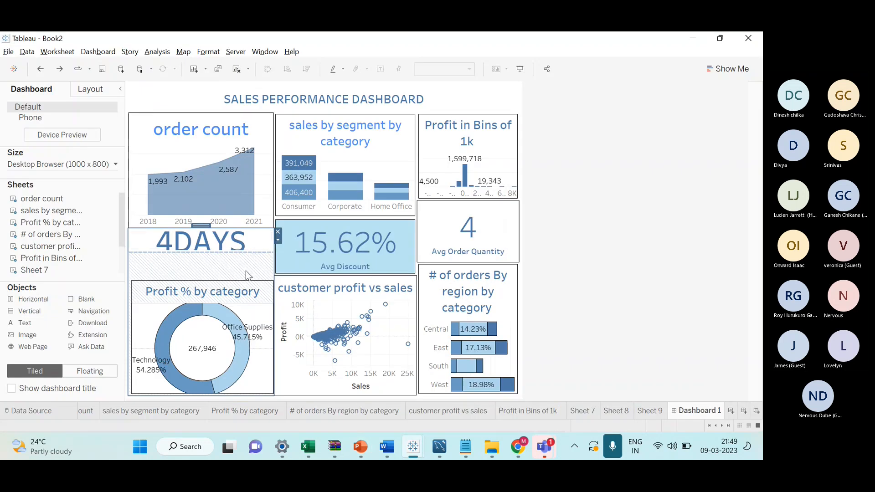
click(224, 295)
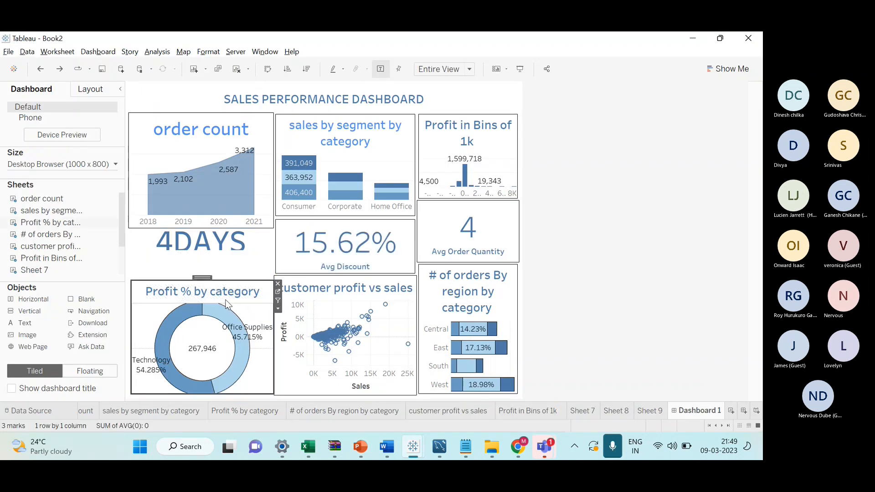
double_click(225, 294)
click(540, 78)
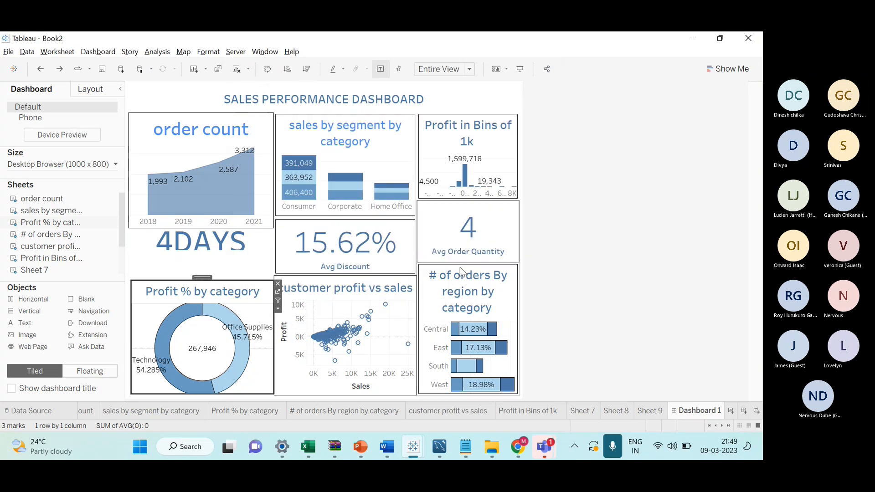
Lower both the bottom and top edges of the Avg Order Quantity tile to align its top with the Avg Discount tile
drag(462, 262, 462, 275)
click(442, 201)
drag(438, 200, 436, 217)
click(457, 247)
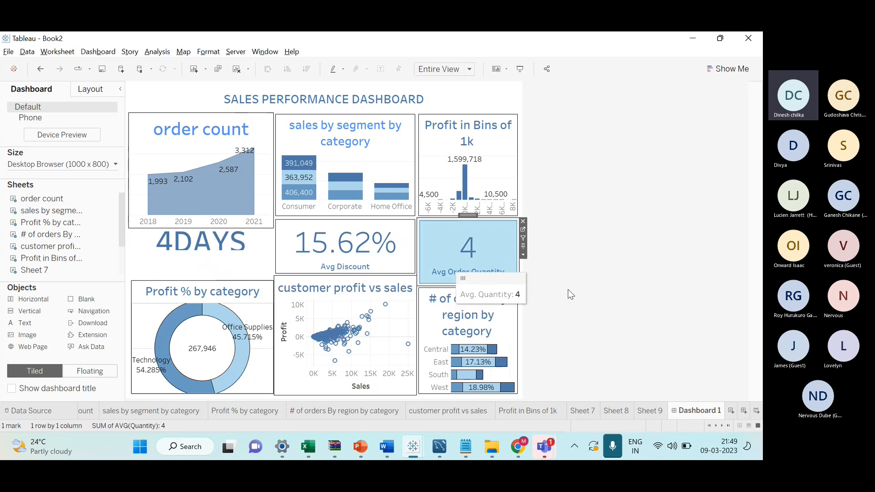
click(678, 290)
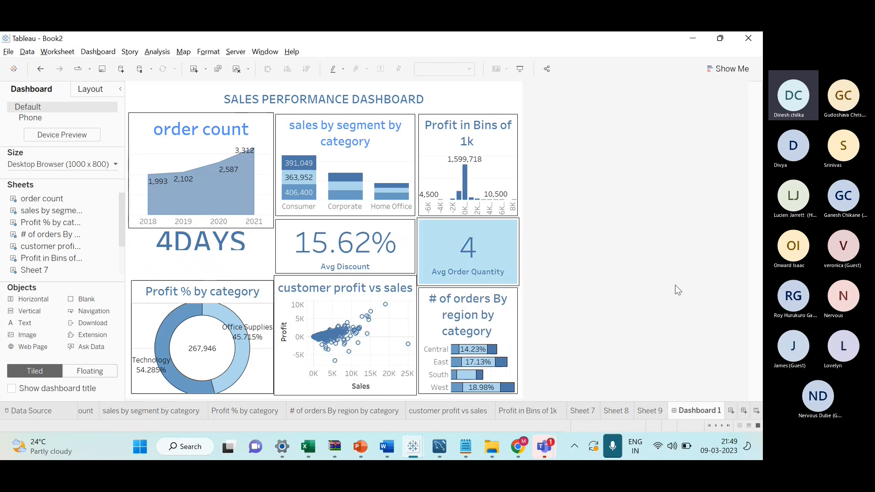
click(203, 248)
right_click(202, 268)
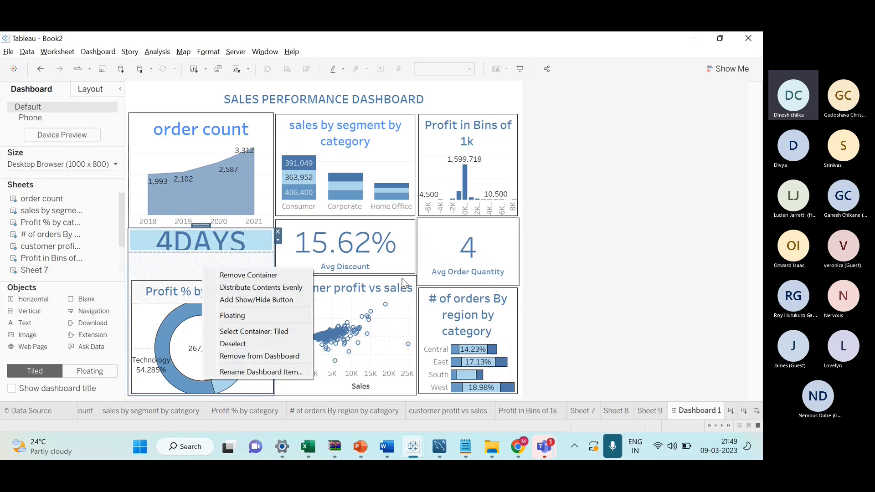
mouse_move(474, 439)
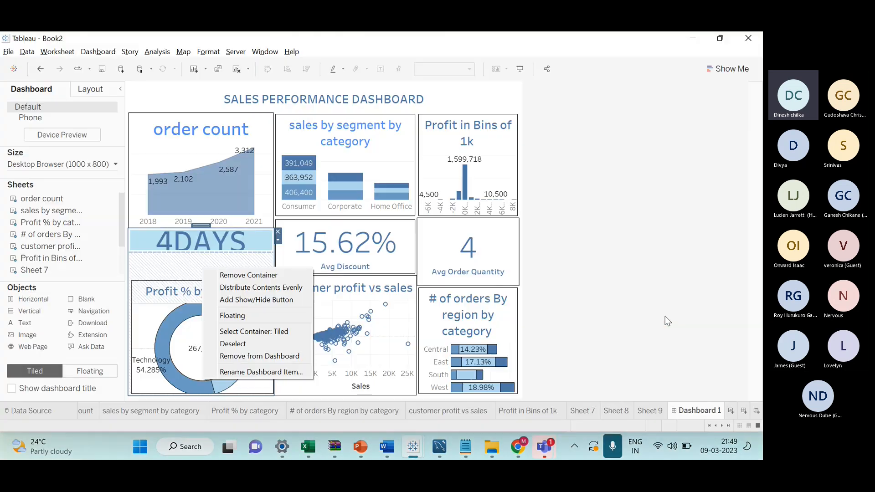
Switch to the Teams meeting window and look through the participants list down to the other invitees
key(alt+Tab)
key(alt+Tab)
key(alt+Tab)
key(alt+Tab)
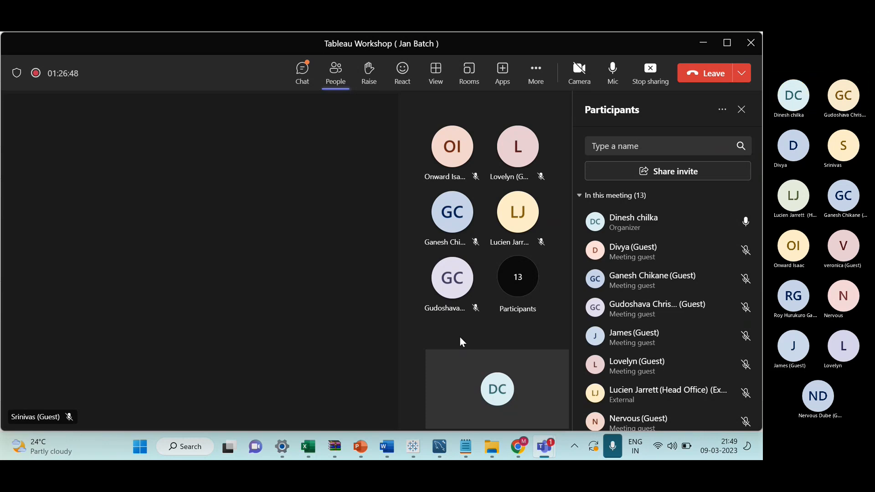
scroll(606, 388, down, 5)
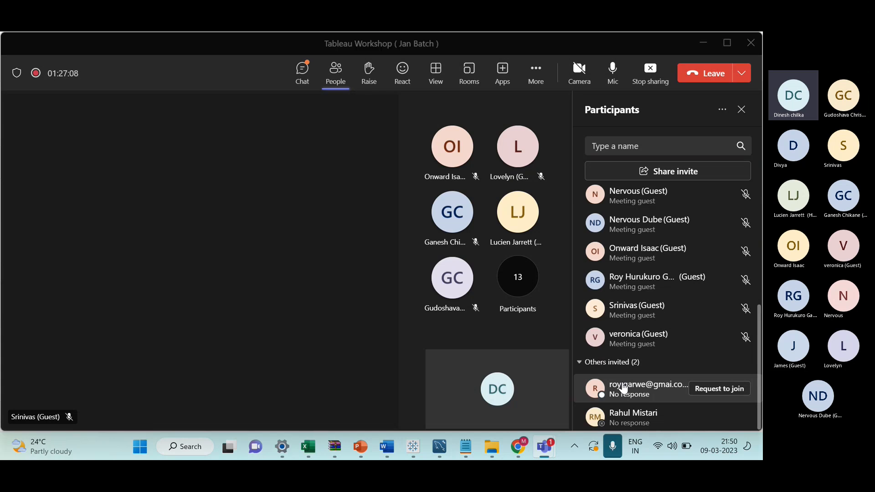
Switch to Presentation1 in PowerPoint, examine the rounded rectangle on its slide up close and deselect it
key(alt+Tab)
key(alt+Tab)
key(alt+Tab)
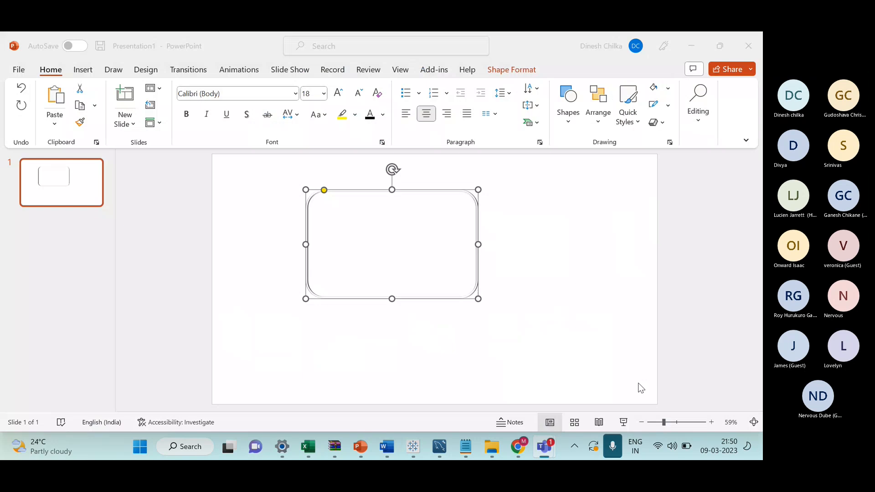
scroll(422, 262, up, 7)
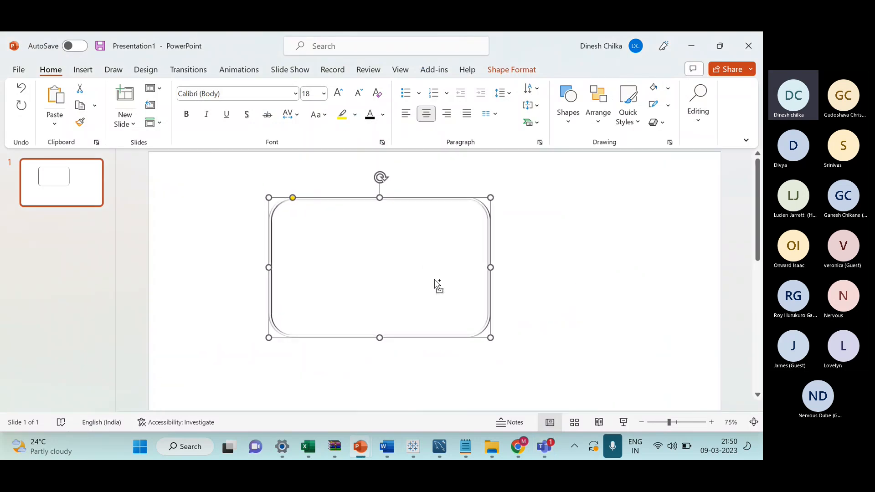
scroll(438, 289, down, 1)
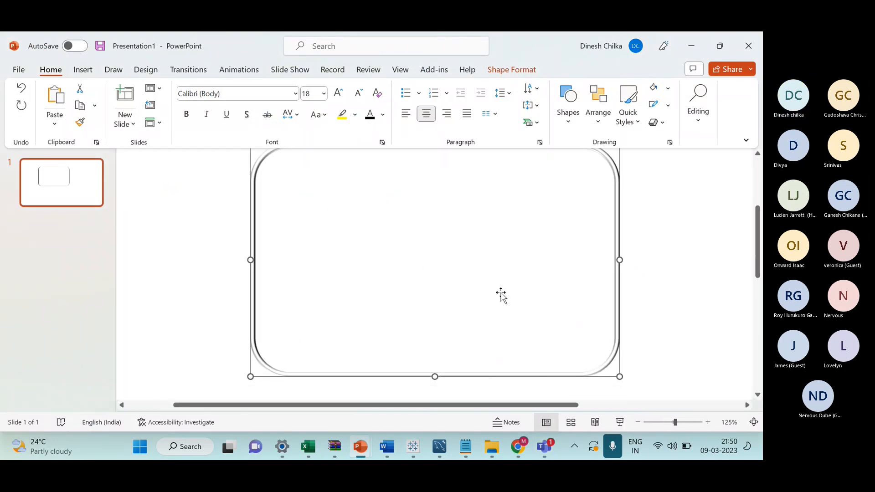
scroll(515, 268, up, 1)
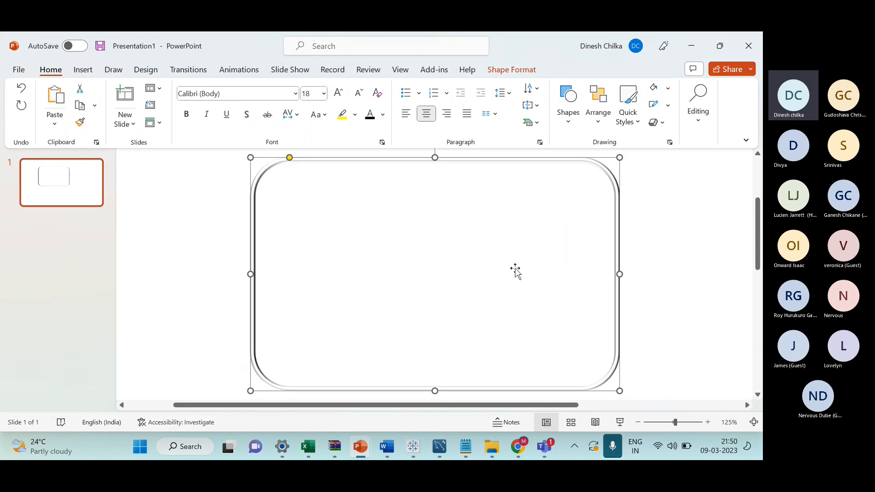
scroll(514, 268, down, 6)
click(510, 272)
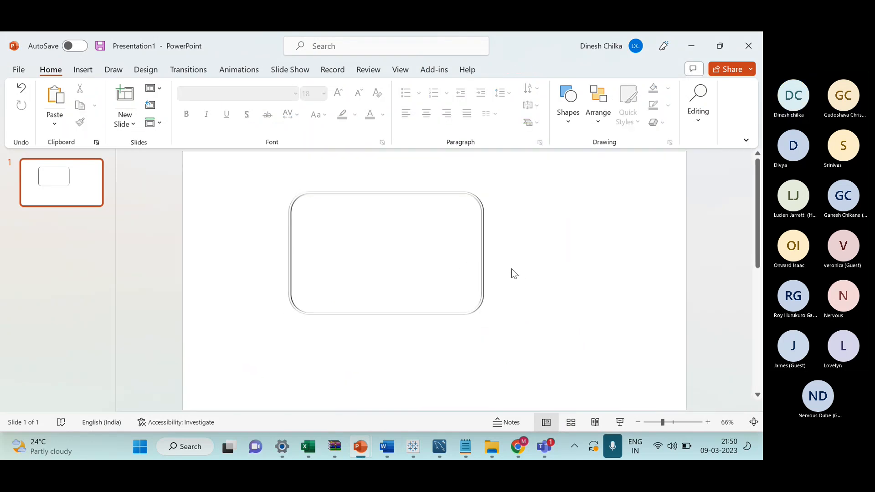
Draw a second rounded rectangle about 8.29 cm high and 10.58 cm wide beside the existing one on the slide
click(82, 69)
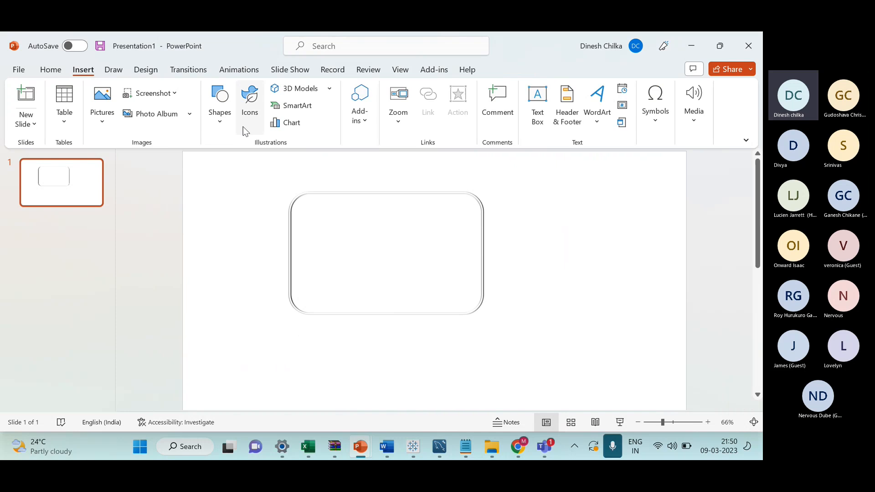
click(221, 114)
click(269, 161)
drag(570, 270, 687, 334)
drag(537, 269, 535, 270)
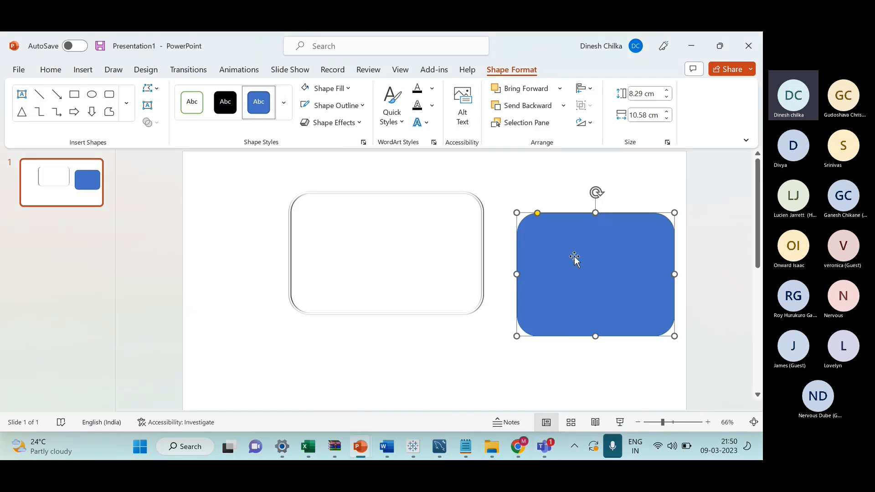
Check the KPI tiles on the Tableau dashboard and return to the PowerPoint slide
key(alt+Tab)
click(235, 249)
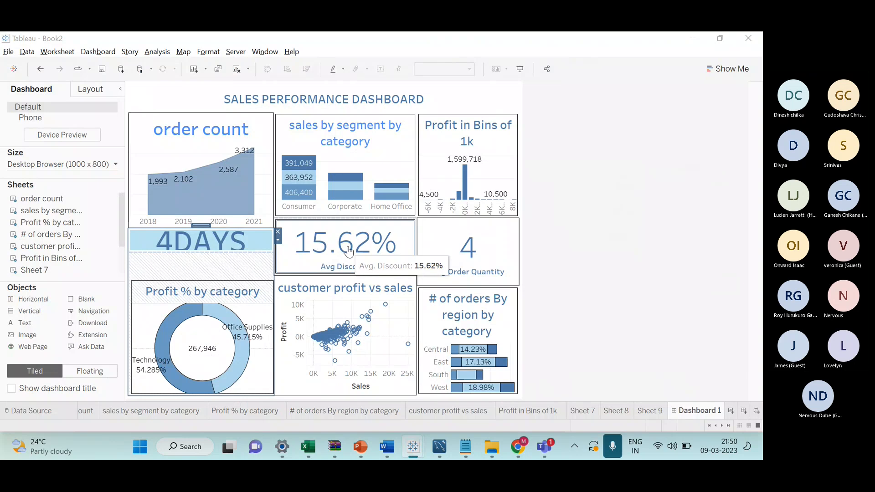
key(alt+Tab)
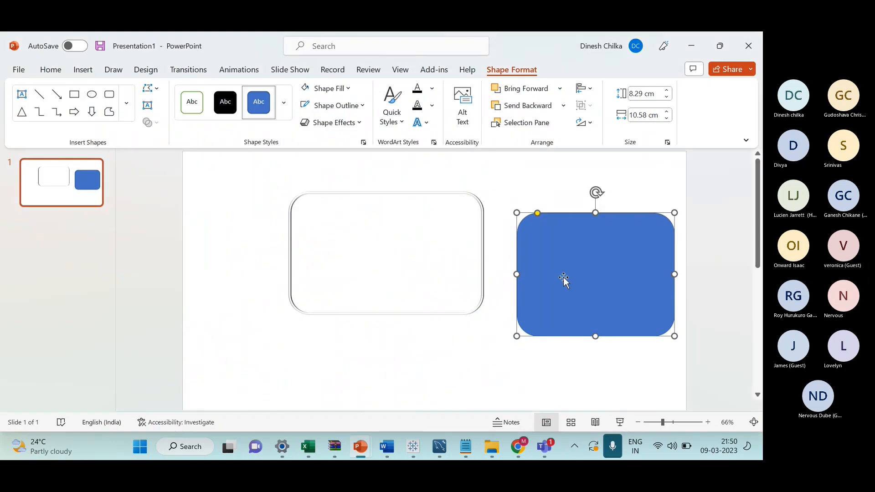
Give the new rounded rectangle the light outlined preset style with a white fill and a white outline
click(191, 102)
click(322, 88)
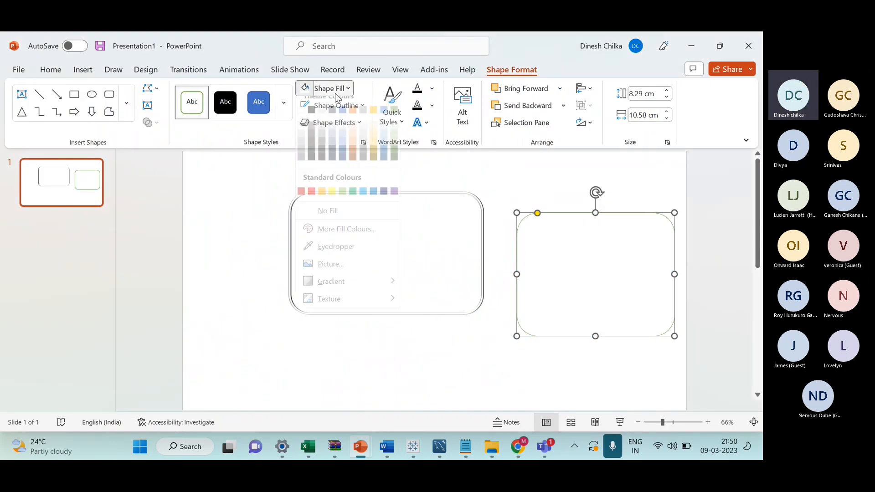
click(305, 118)
click(350, 106)
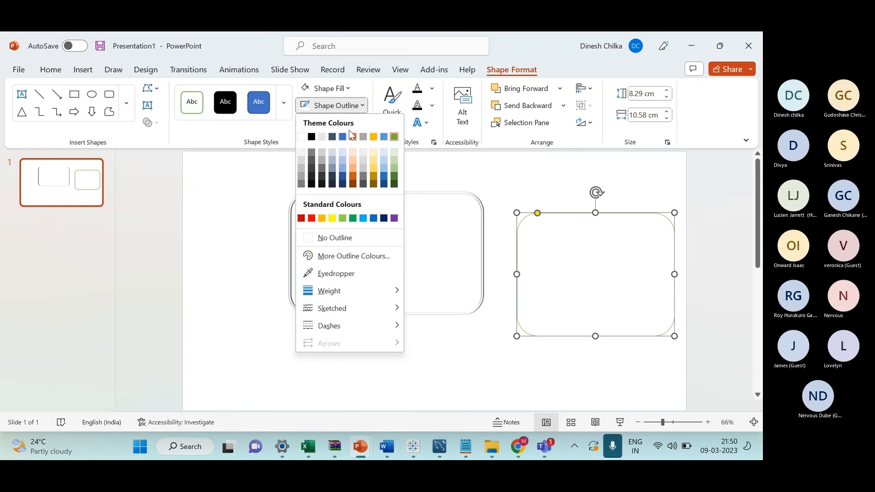
click(305, 136)
Apply the fourth bevel of the first row to the new rounded rectangle and deselect it
click(360, 124)
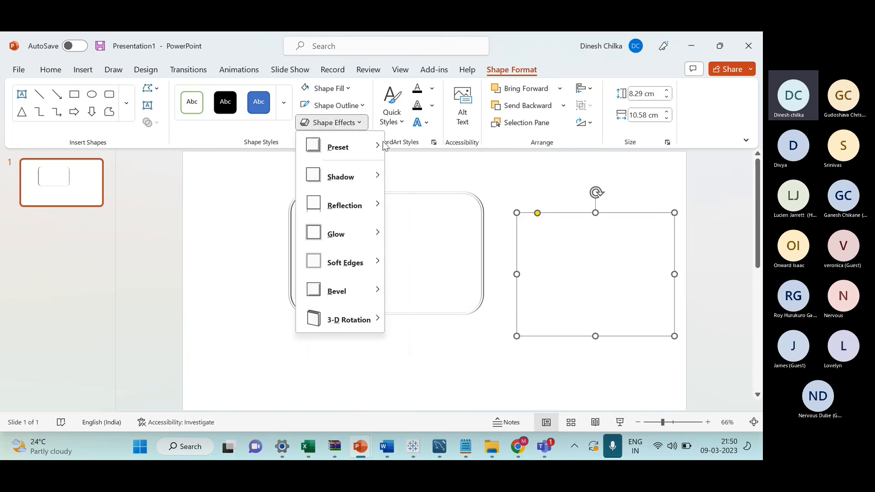
mouse_move(369, 292)
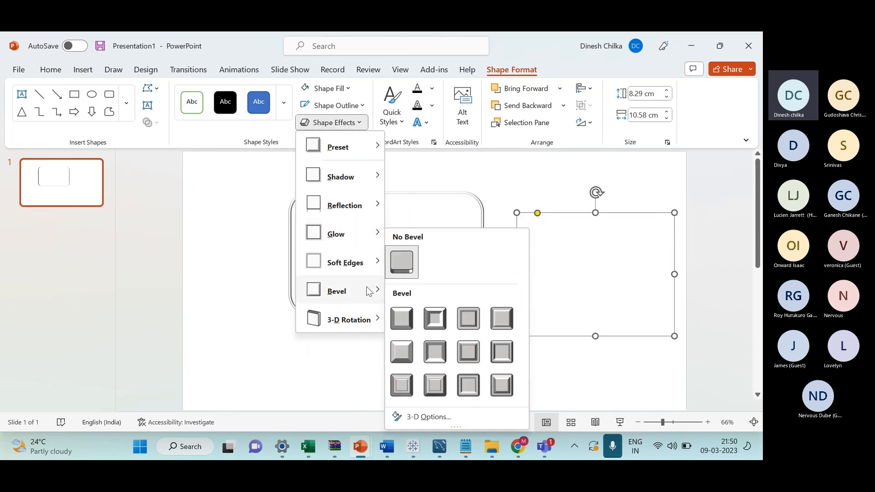
click(500, 321)
click(582, 384)
Save the beveled rectangle as a PNG picture named Picture2.png in Downloads and switch to the Tableau dashboard
click(590, 292)
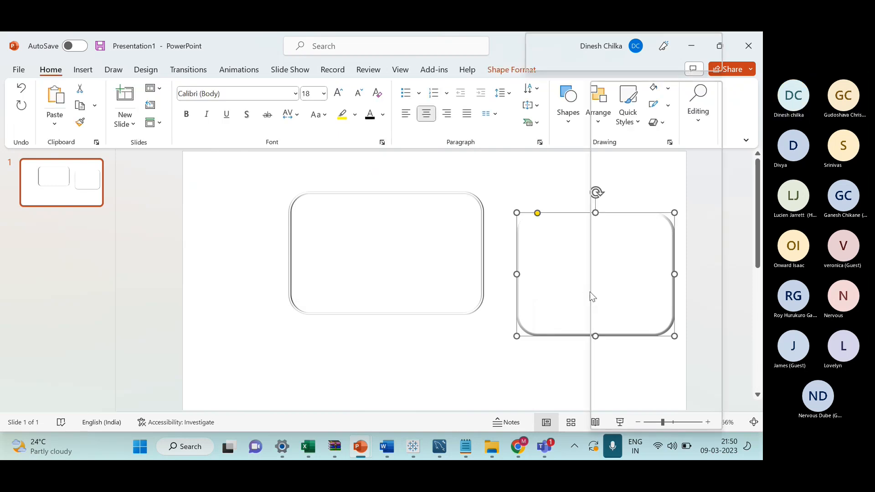
right_click(589, 292)
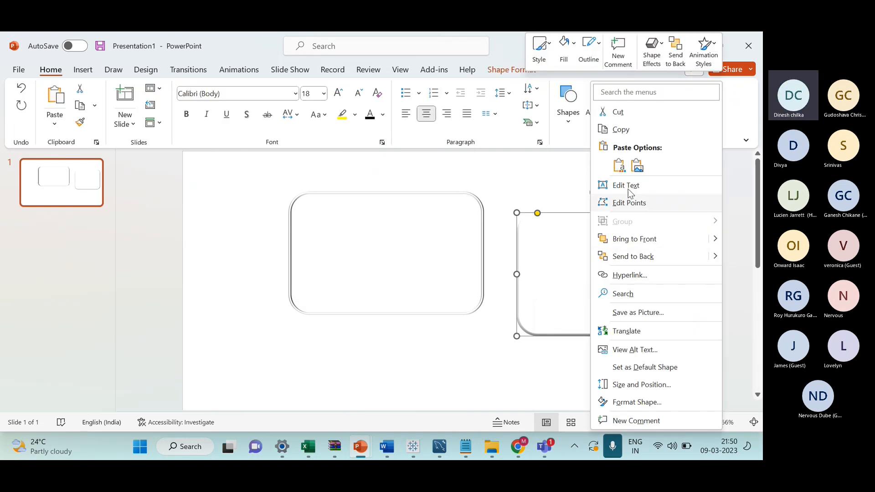
click(633, 313)
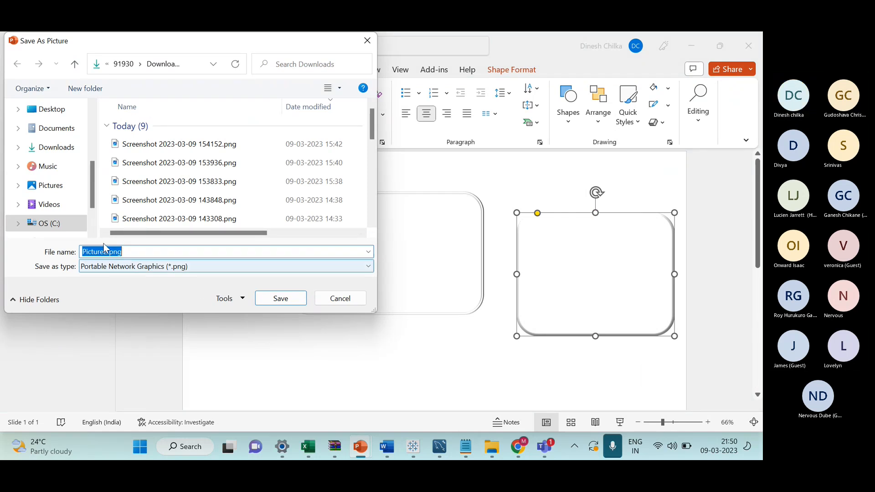
click(55, 148)
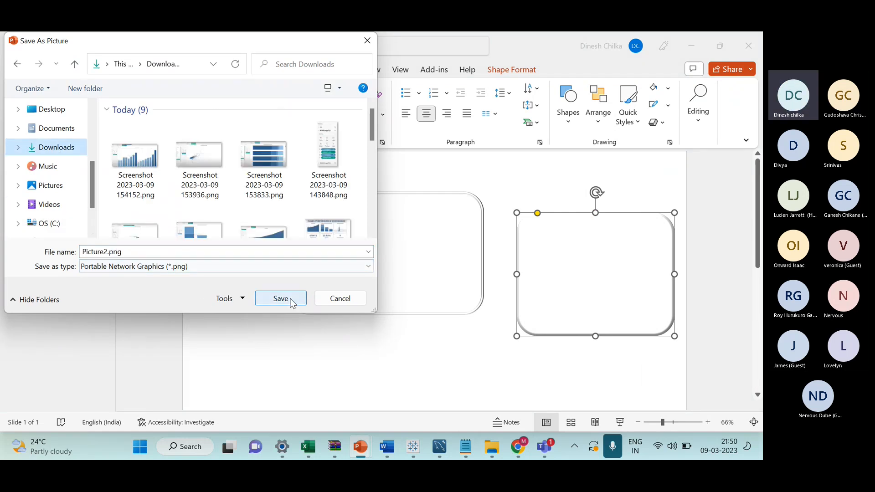
click(289, 299)
key(alt+Tab)
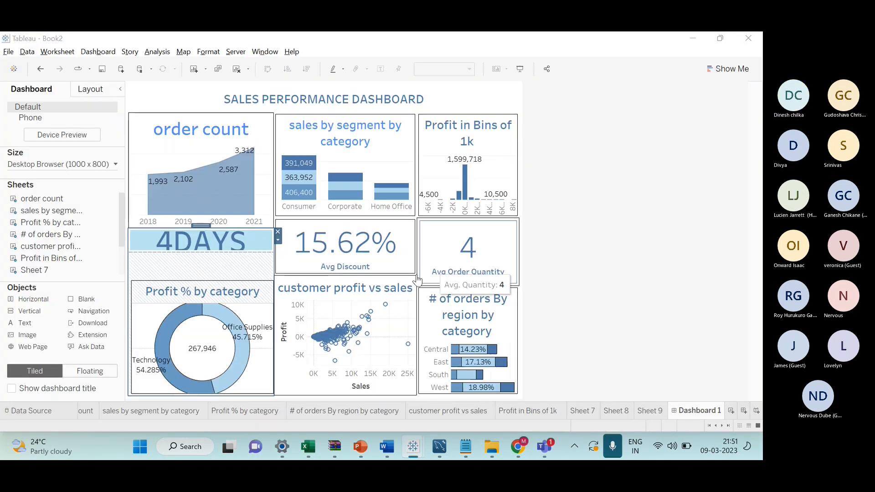
key(alt+Tab)
key(alt+Tab)
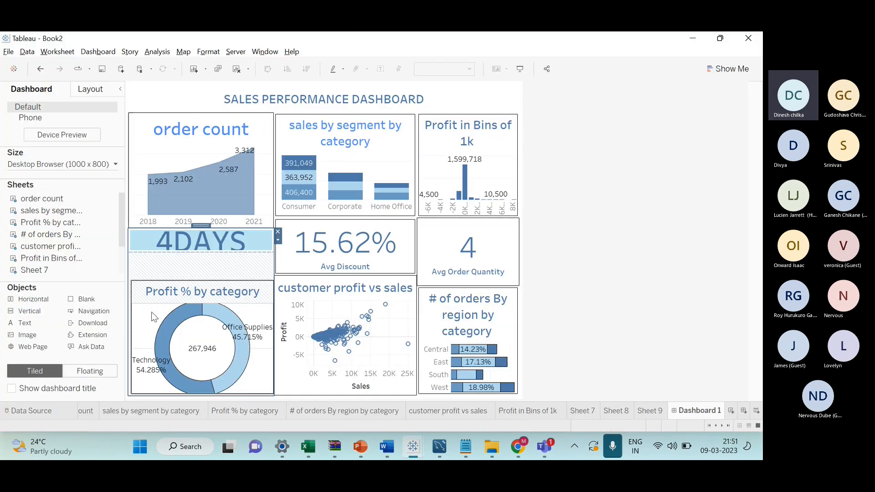
Set new objects to floating, move the Avg Order Quantity tile beneath Avg Discount and extend the Profit in Bins chart into the freed space
click(82, 374)
click(461, 264)
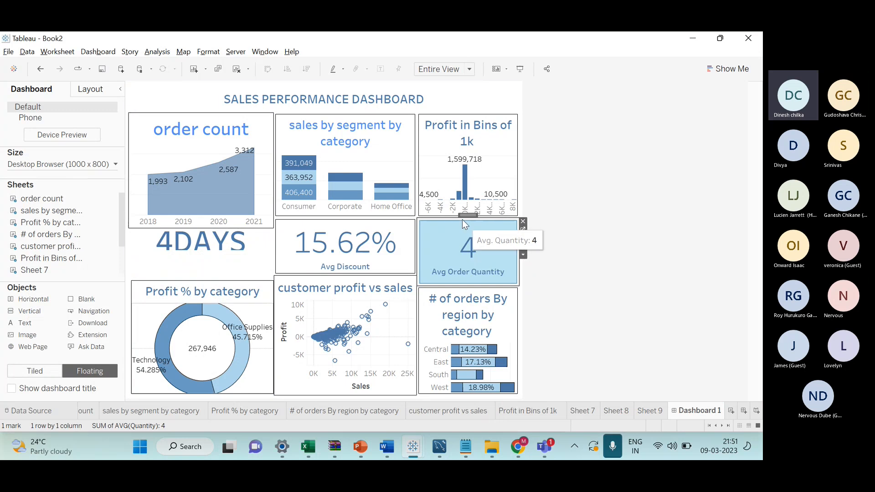
click(522, 222)
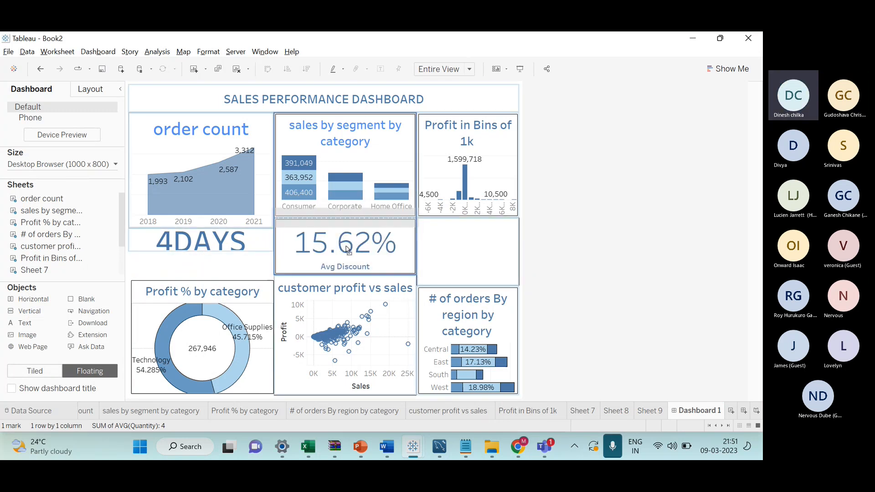
drag(348, 250, 346, 255)
drag(469, 217, 469, 288)
Place a floating vertical container and a floating image object showing Picture2.png over the lower part of the Profit in Bins chart
drag(59, 314, 420, 215)
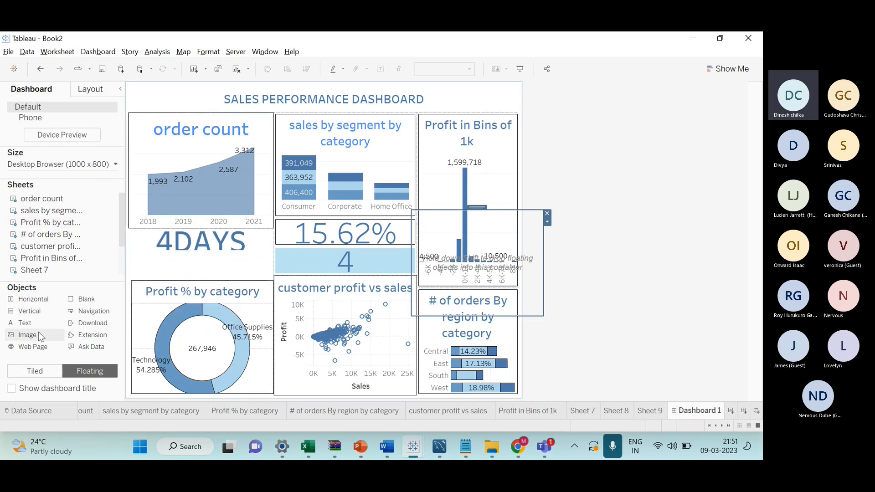
drag(39, 339, 447, 227)
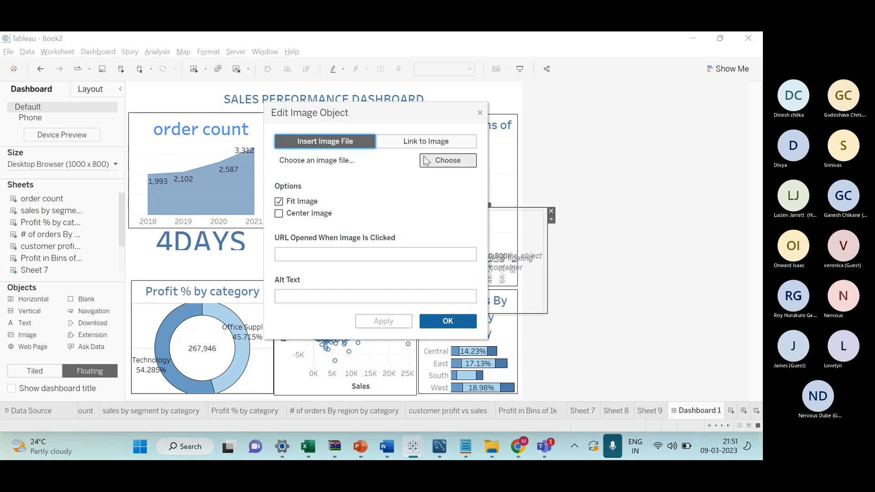
click(451, 161)
click(132, 157)
click(647, 414)
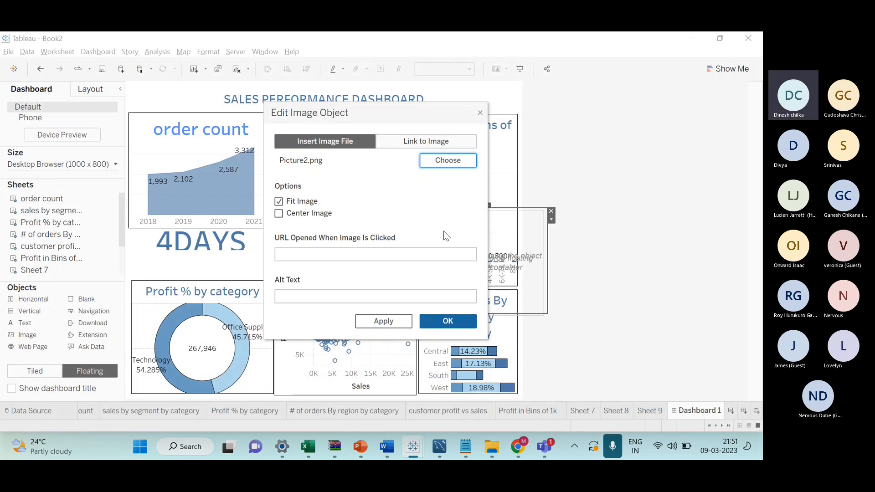
click(451, 321)
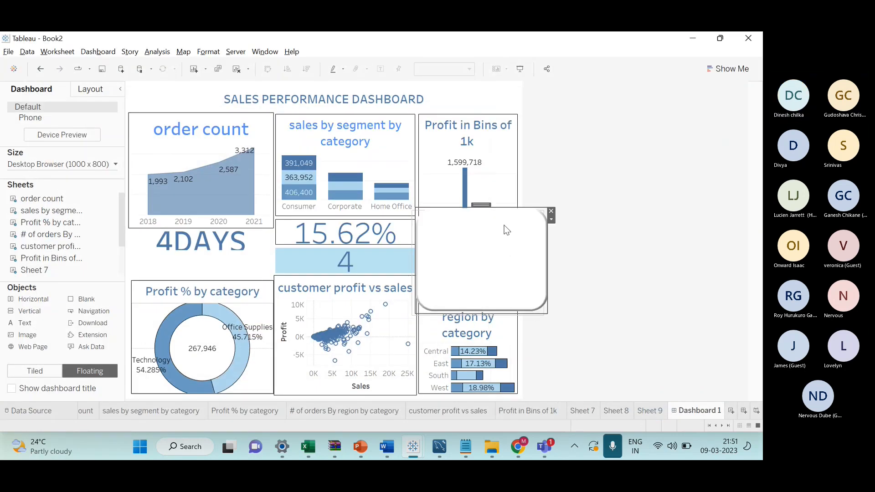
Move the rounded rectangle image over the customer profit vs sales chart and delete the empty floating container
drag(481, 205, 360, 272)
click(545, 241)
click(438, 219)
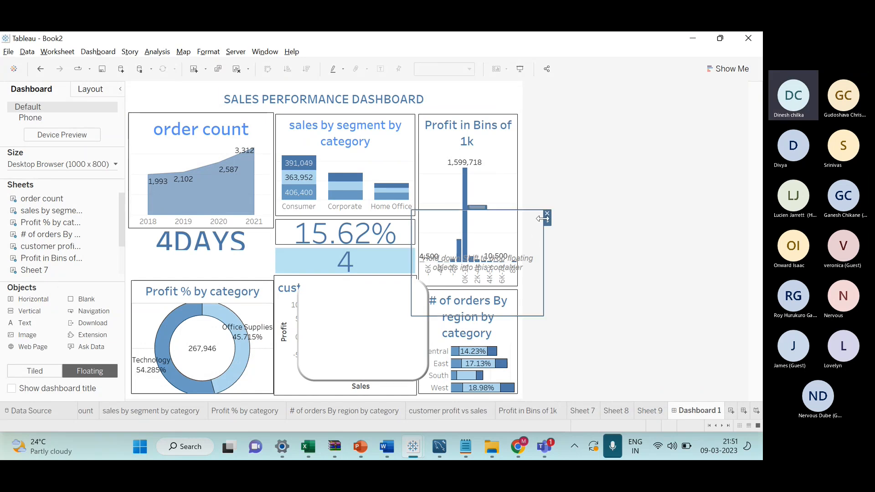
click(546, 214)
Move the rounded rectangle image over the 4DAYS tile and resize its frame to span slightly more than that column's width
click(407, 315)
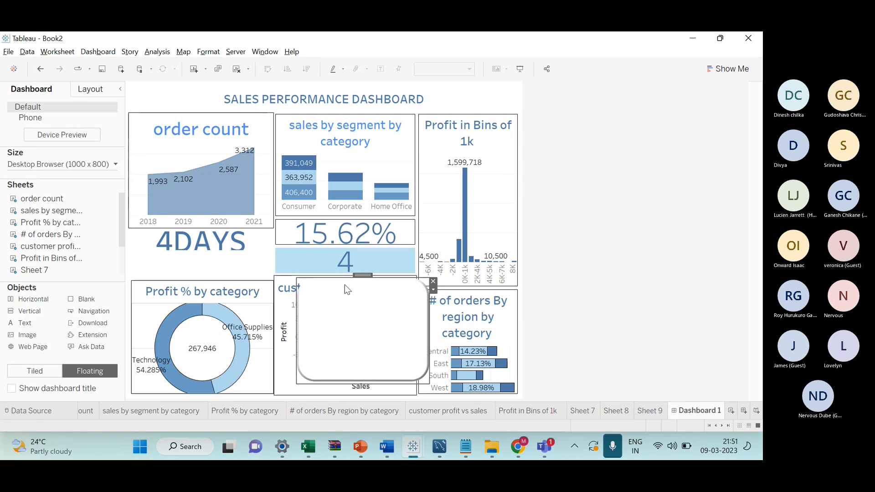
drag(355, 286, 196, 195)
drag(261, 301, 236, 270)
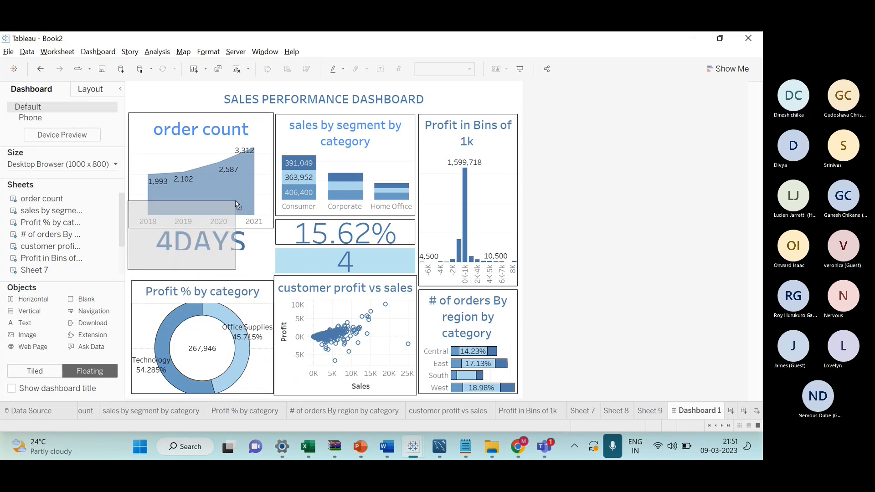
drag(155, 201, 155, 207)
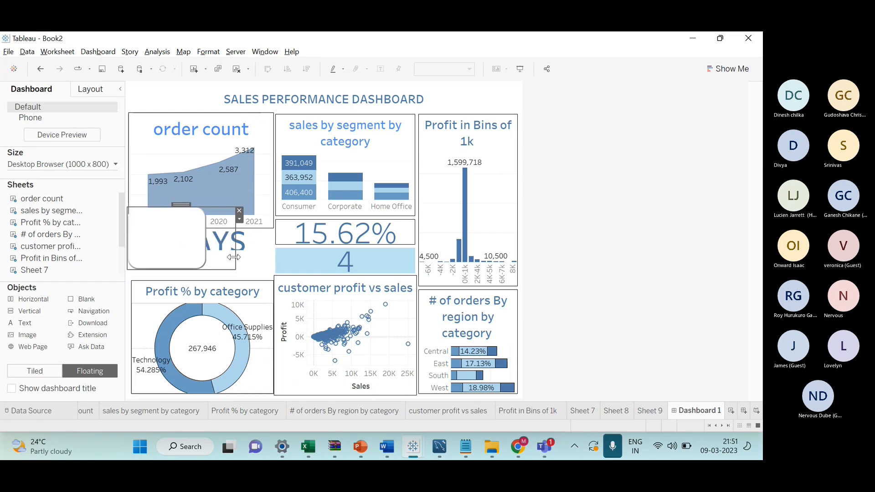
drag(238, 258, 282, 261)
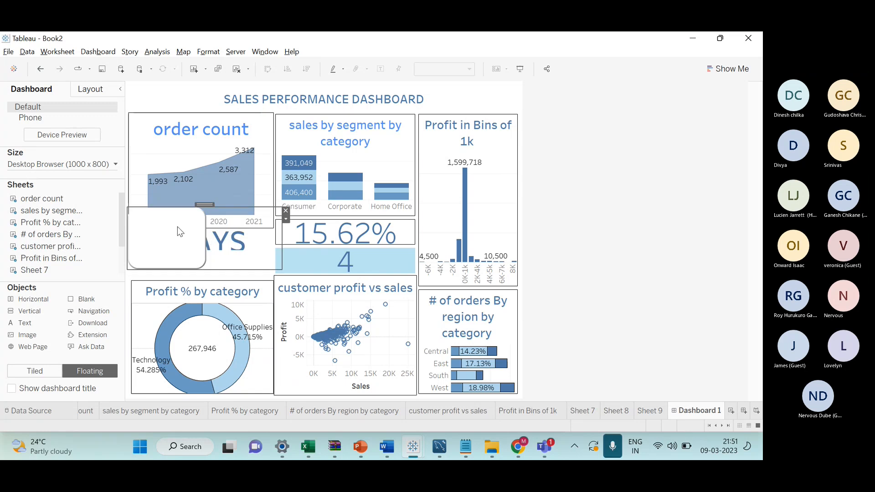
drag(226, 208, 226, 184)
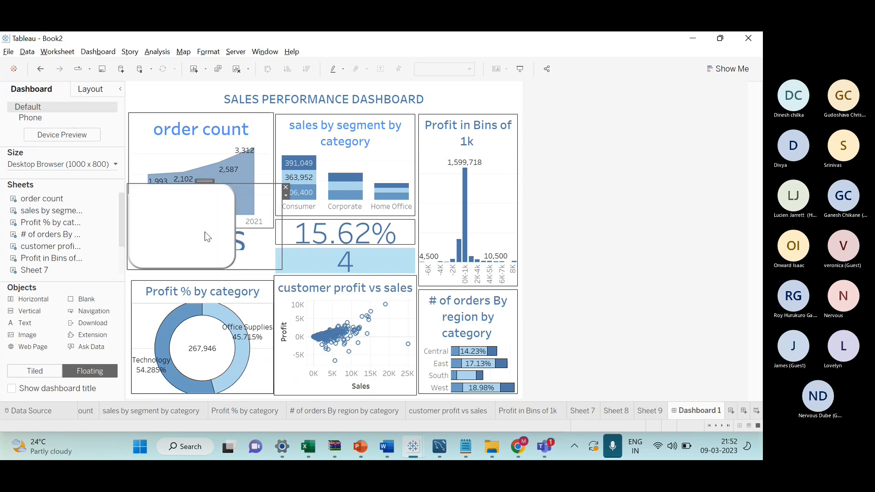
drag(177, 183, 178, 186)
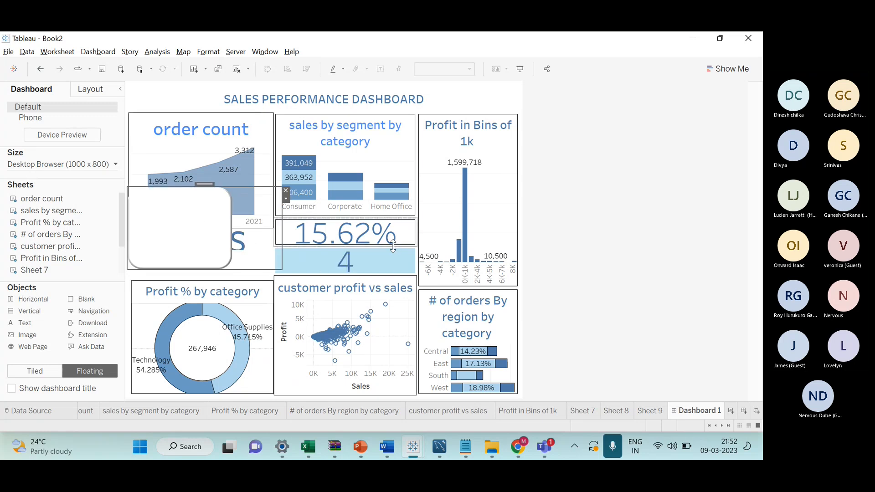
Shift the Avg Discount tile upward in the middle column and turn it into a floating object
click(355, 261)
drag(339, 233, 322, 236)
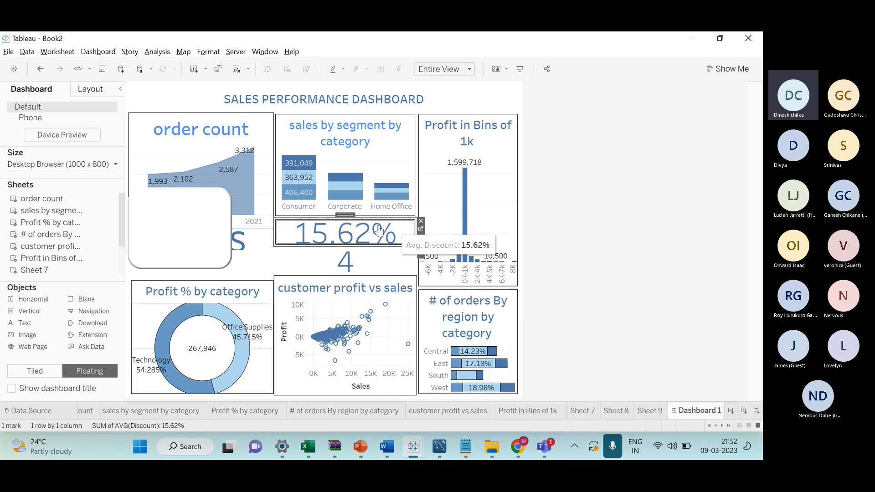
click(326, 234)
drag(348, 214, 344, 207)
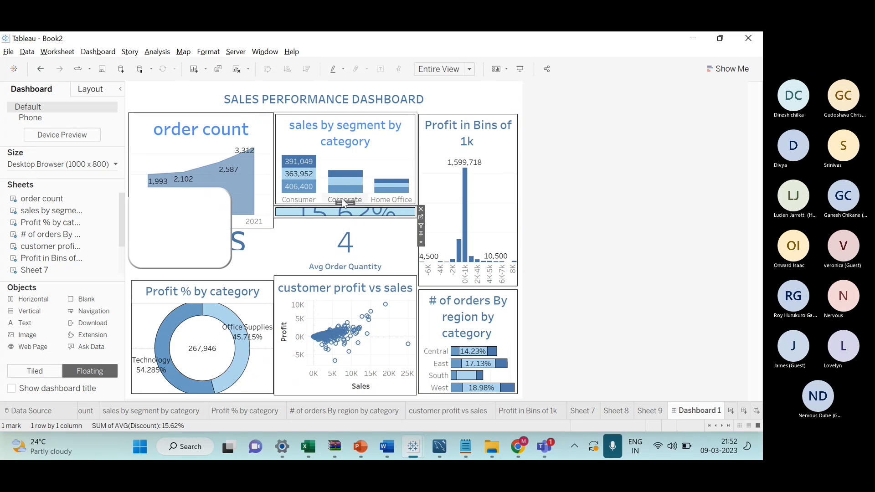
right_click(352, 211)
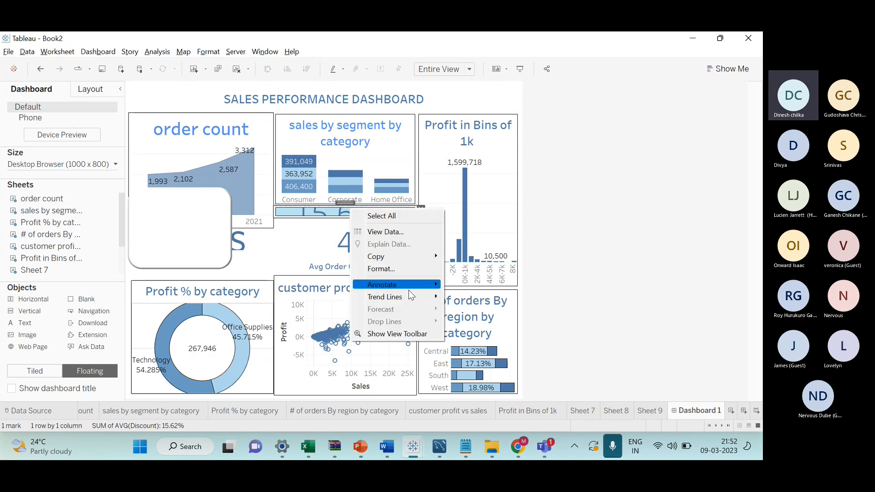
click(335, 230)
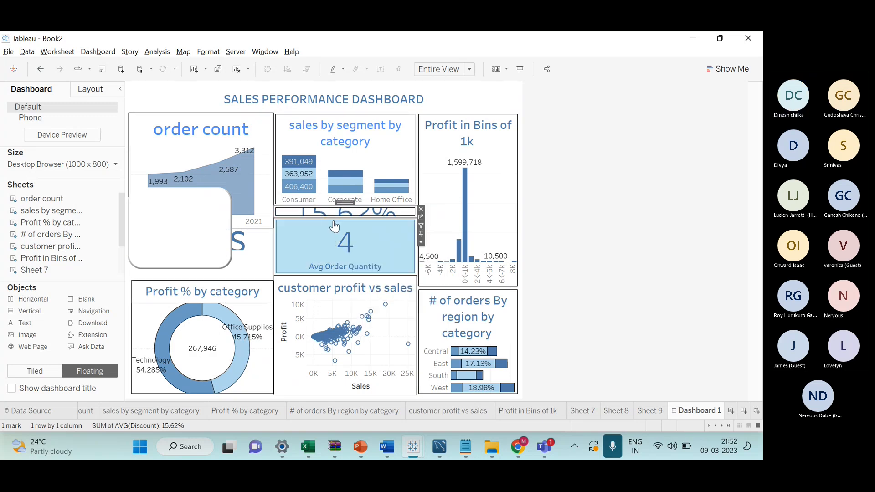
click(421, 243)
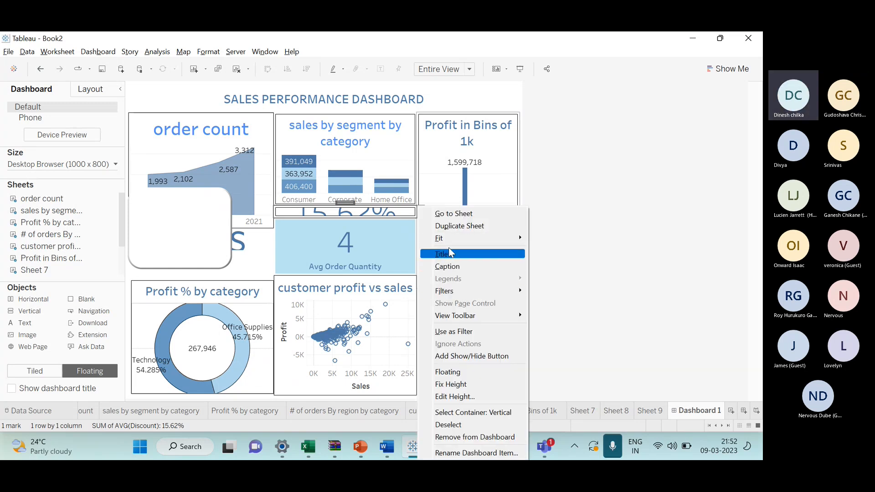
click(448, 372)
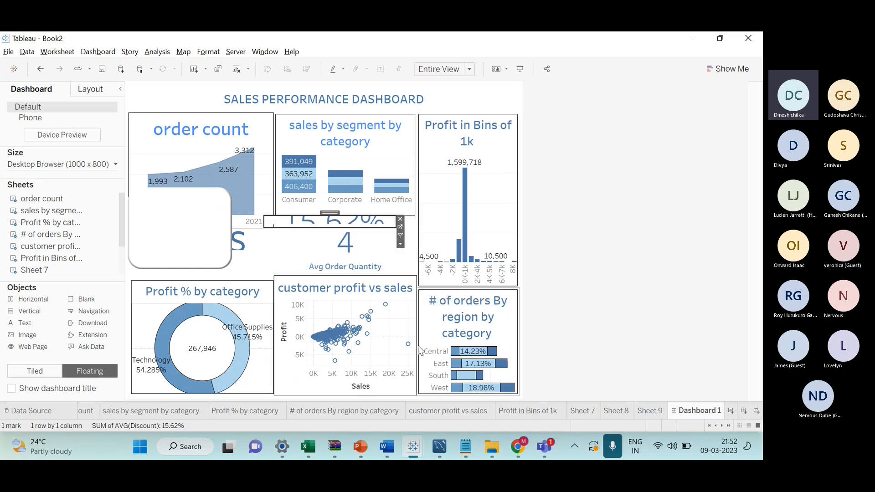
Heighten the floating Avg Discount tile, place it on the rounded rectangle image, narrow it to fit inside, and select the image
drag(330, 227, 327, 274)
drag(327, 217, 190, 202)
drag(256, 259, 231, 261)
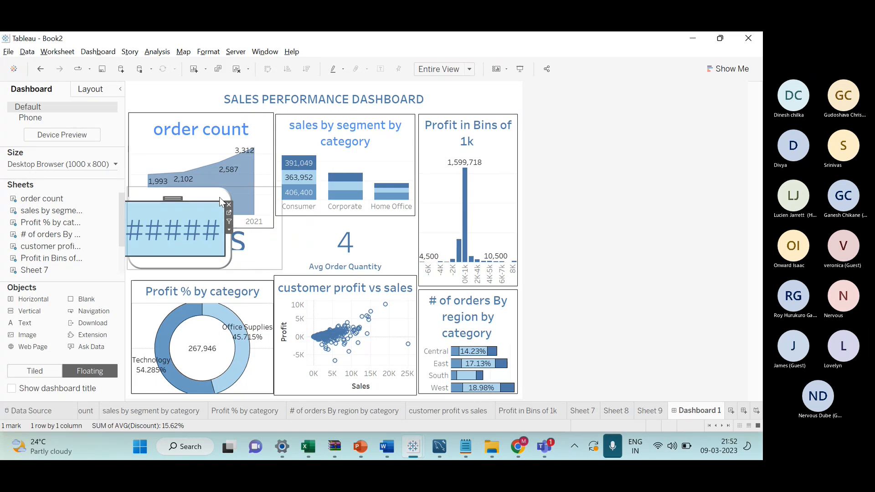
click(254, 199)
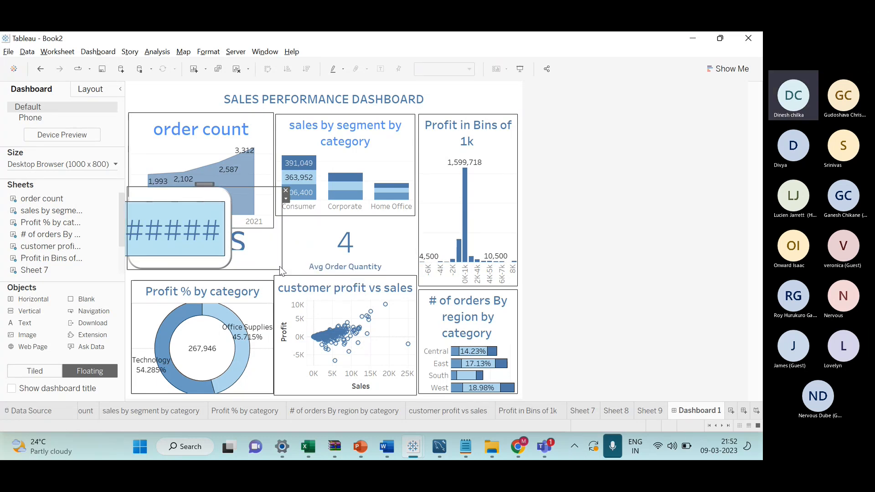
Enlarge the rounded rectangle image's frame to the right and upward, and widen the Avg Discount tile so its full percentage shows
drag(281, 266, 298, 268)
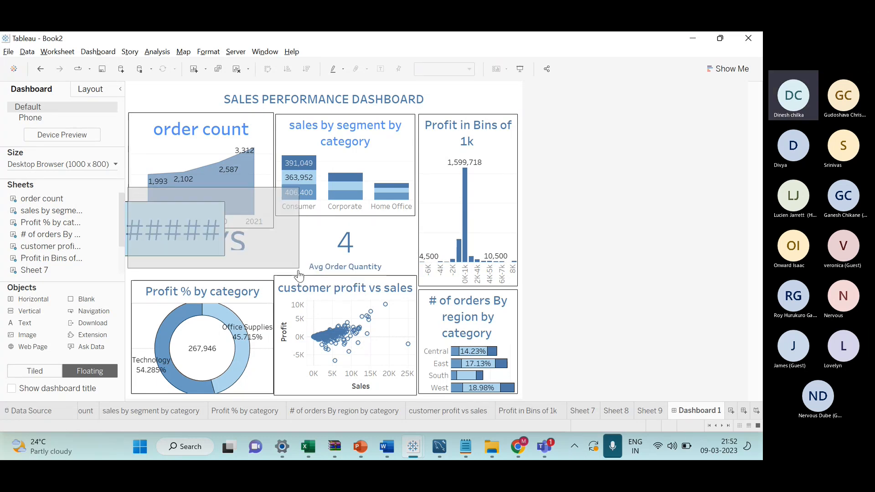
click(220, 255)
drag(225, 255, 233, 257)
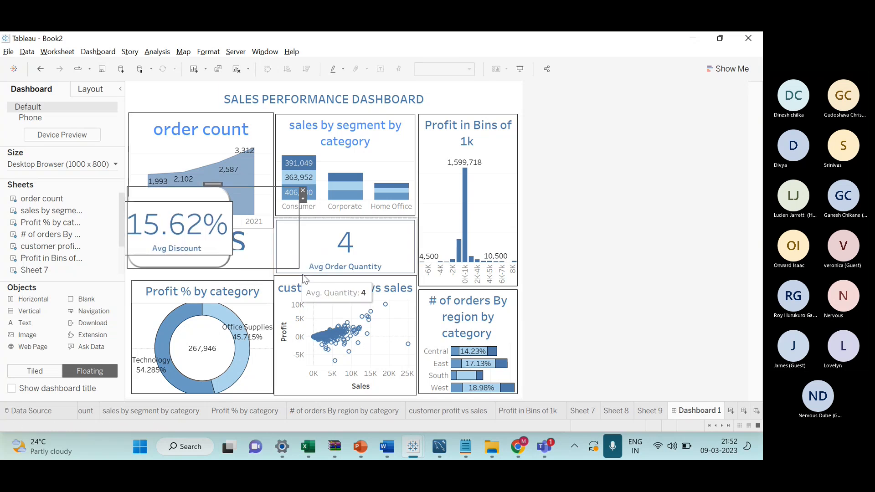
drag(299, 269, 322, 272)
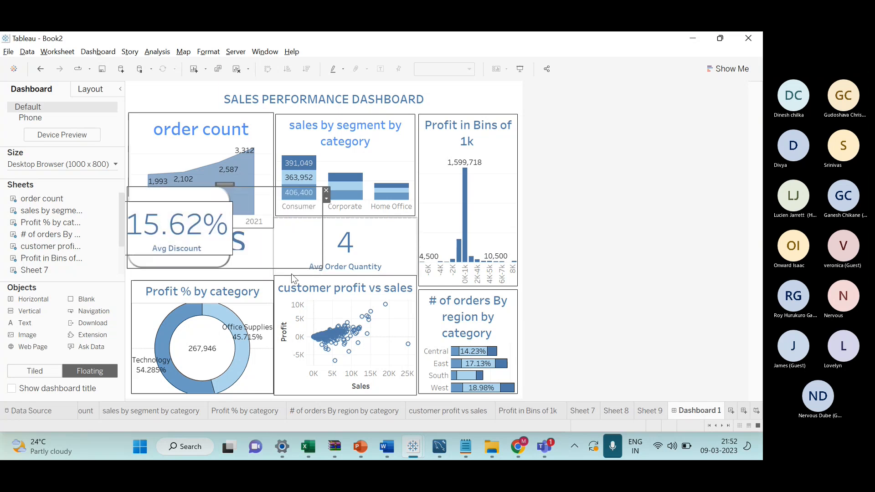
drag(322, 224, 340, 225)
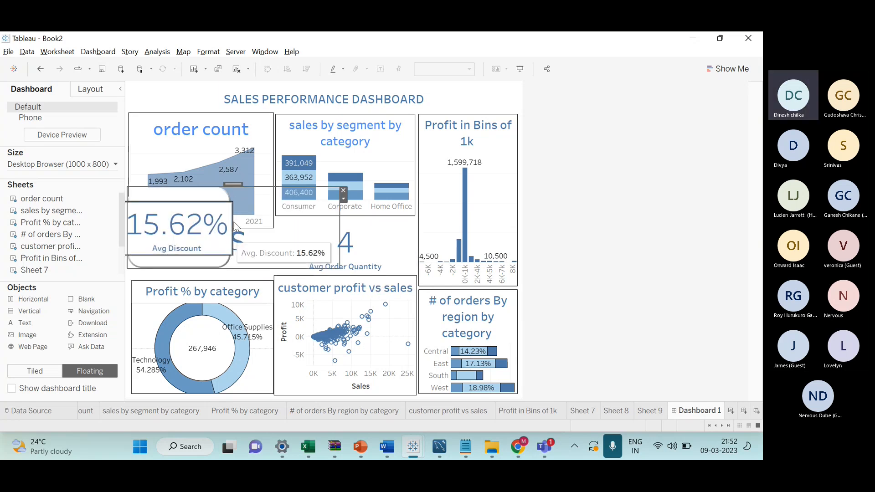
drag(218, 187, 218, 173)
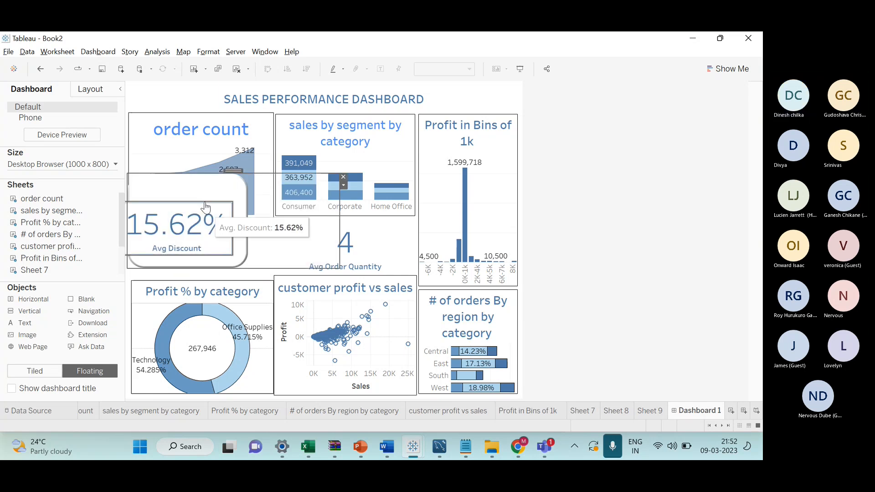
Resize the floating Avg Discount tile and centre it inside the rounded rectangle image
click(230, 253)
drag(232, 255, 228, 252)
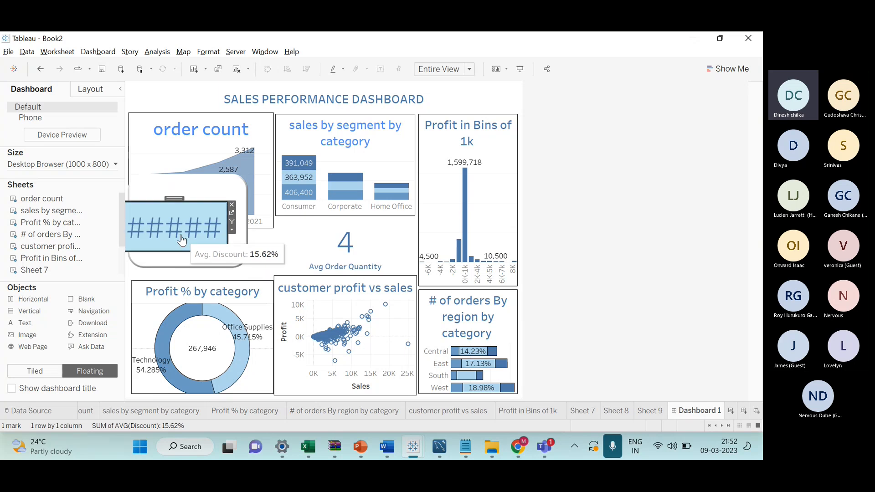
drag(155, 208, 170, 204)
drag(240, 246, 249, 253)
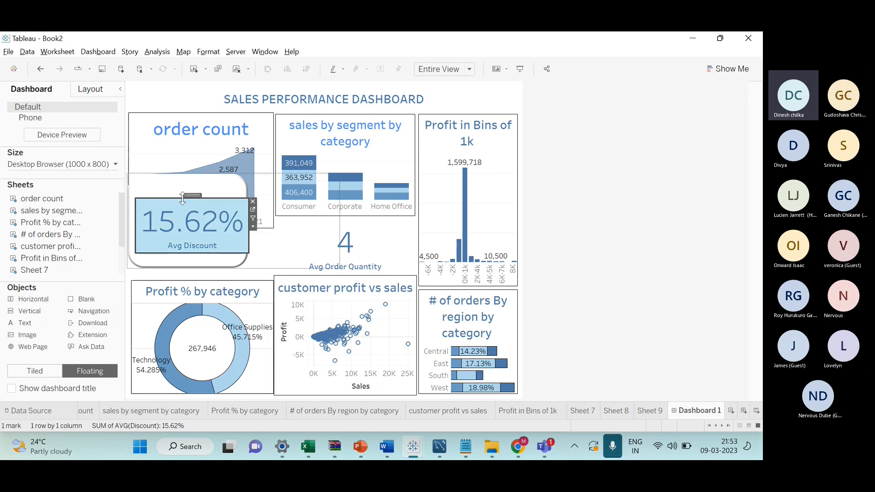
drag(191, 196, 187, 195)
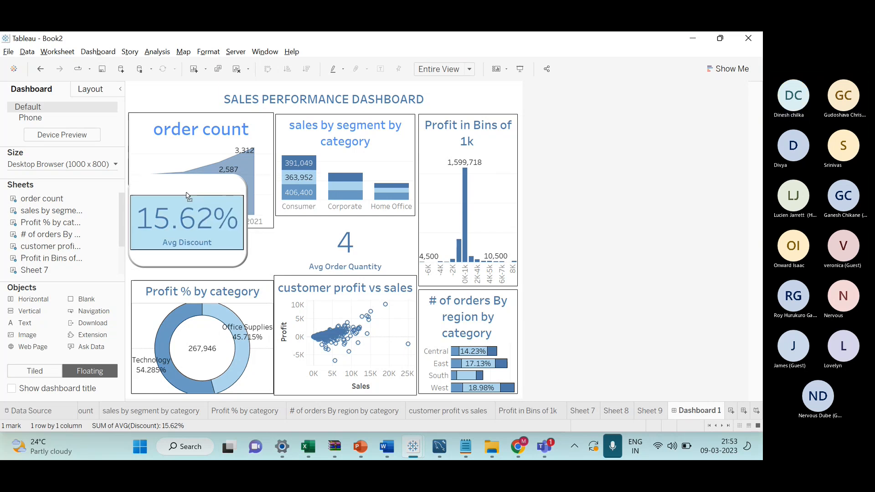
Remove the order count chart from the dashboard
click(282, 244)
click(276, 173)
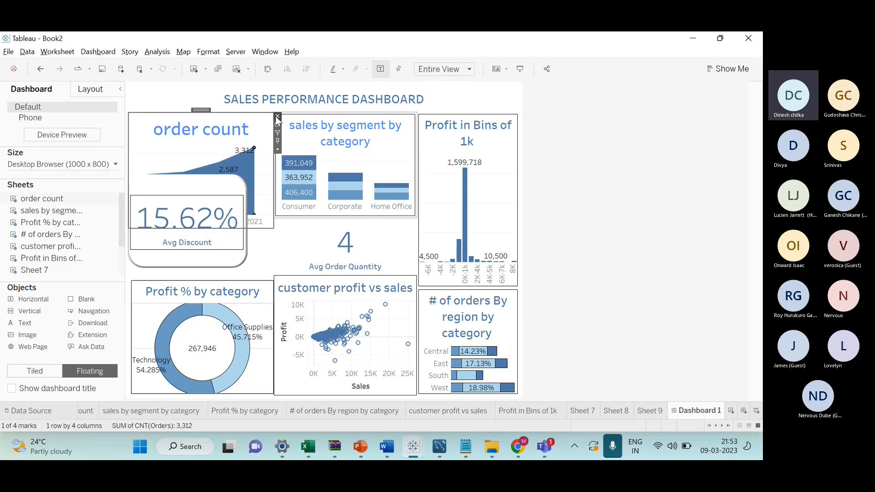
click(277, 118)
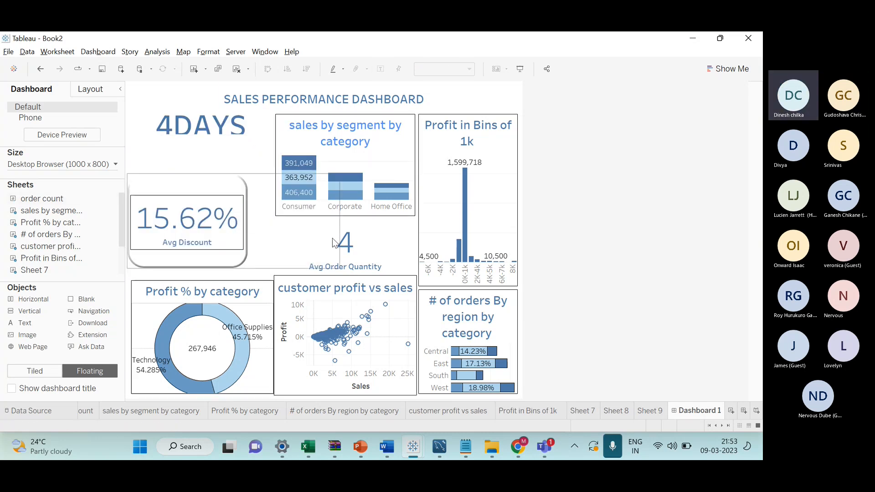
Set the border of the floating Avg Discount tile to None
click(357, 242)
click(235, 261)
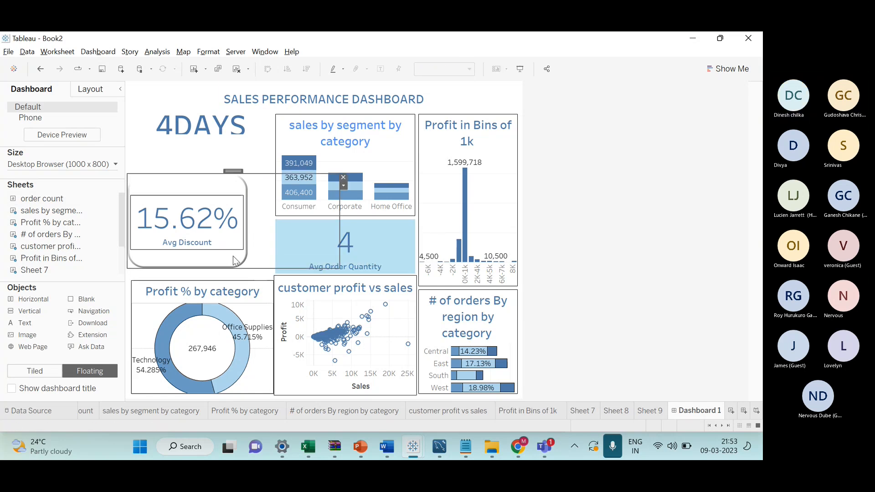
click(227, 243)
click(93, 89)
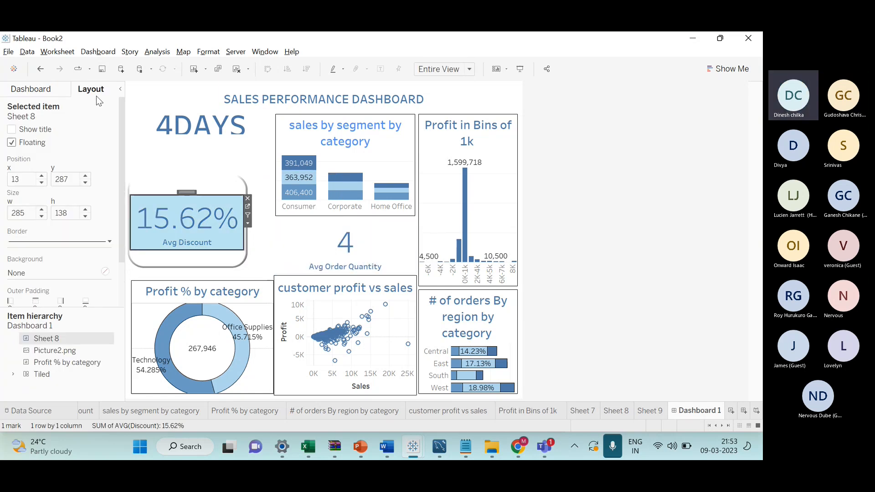
click(45, 242)
click(52, 258)
click(286, 253)
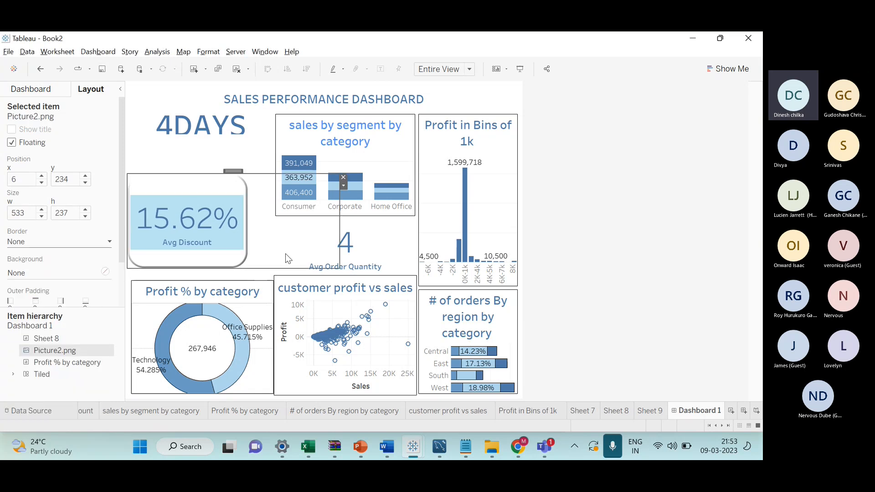
click(233, 155)
click(321, 223)
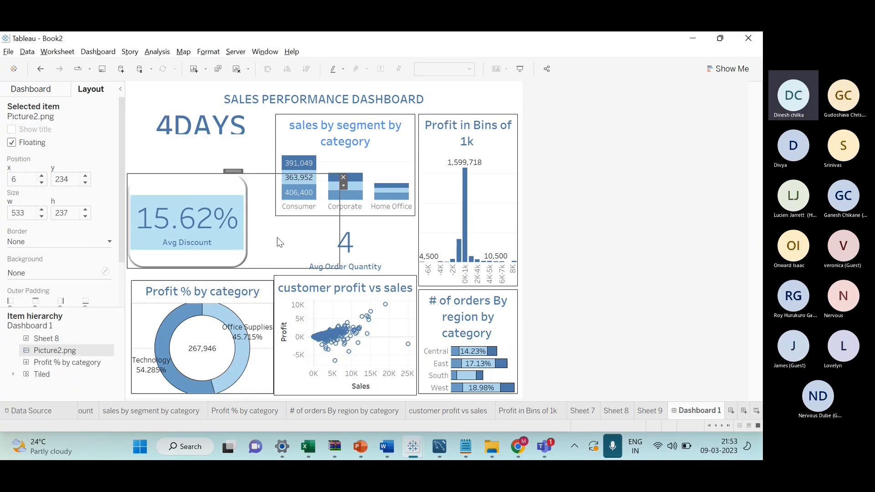
double_click(237, 176)
click(240, 184)
click(229, 247)
click(302, 237)
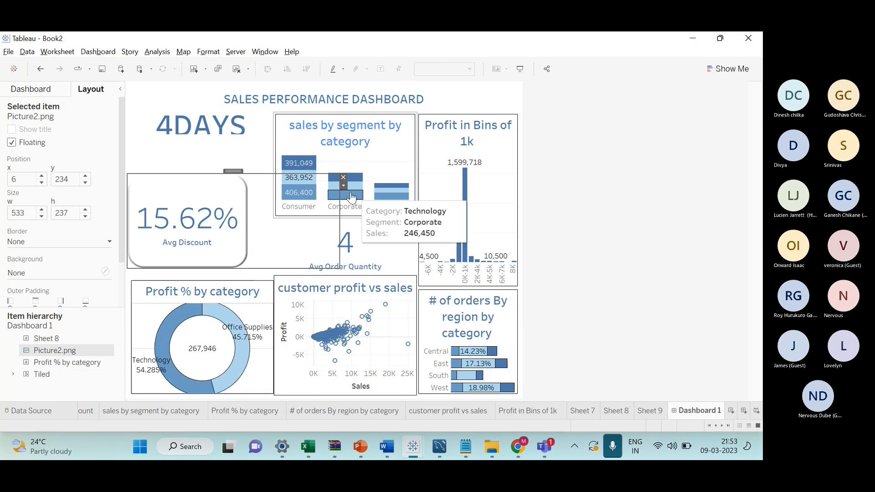
click(365, 248)
click(543, 224)
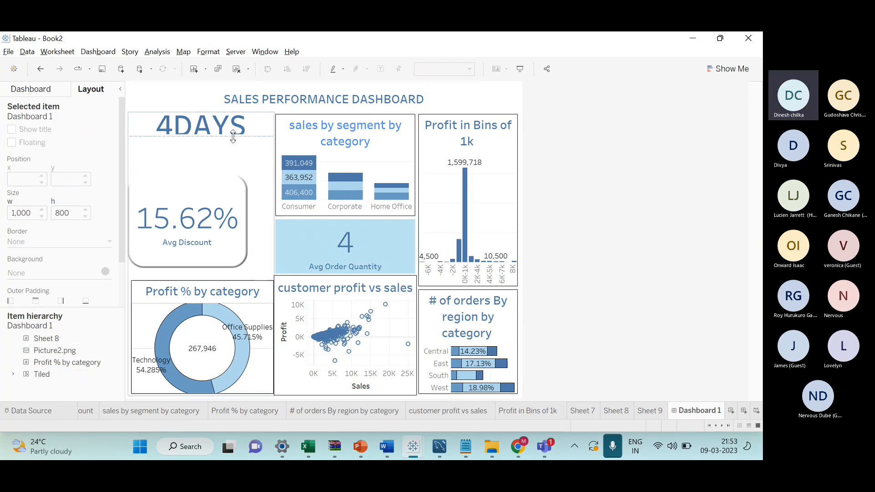
Remove the 4DAYS tile from the dashboard and slightly narrow the rounded rectangle image's frame
right_click(260, 126)
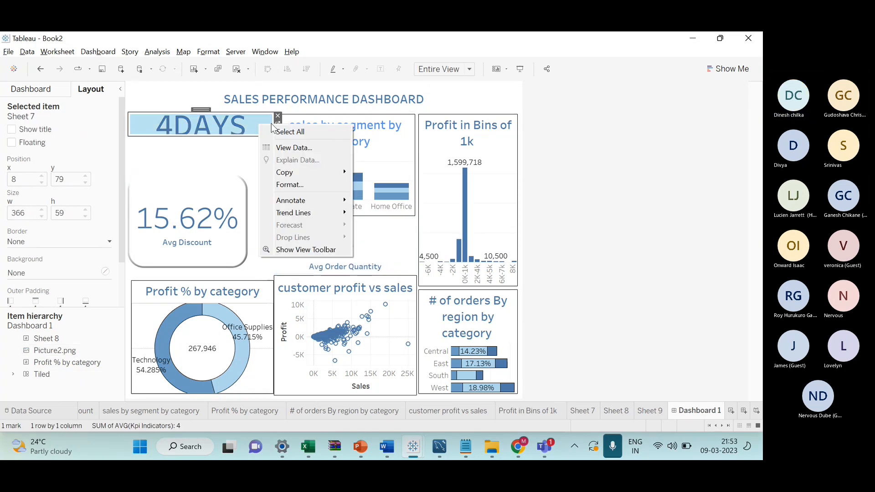
click(277, 118)
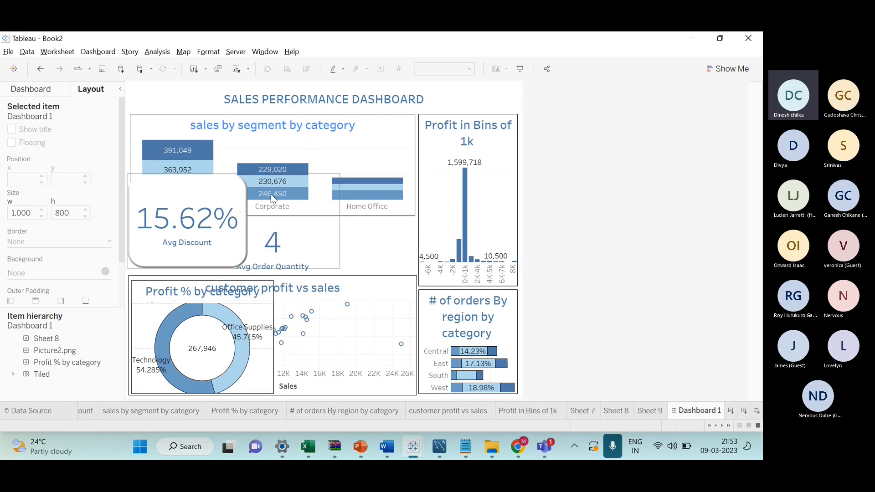
click(336, 187)
drag(339, 202, 329, 202)
Remove the Avg Order Quantity tile and the sales by segment by category and customer profit vs sales charts from the dashboard
click(373, 252)
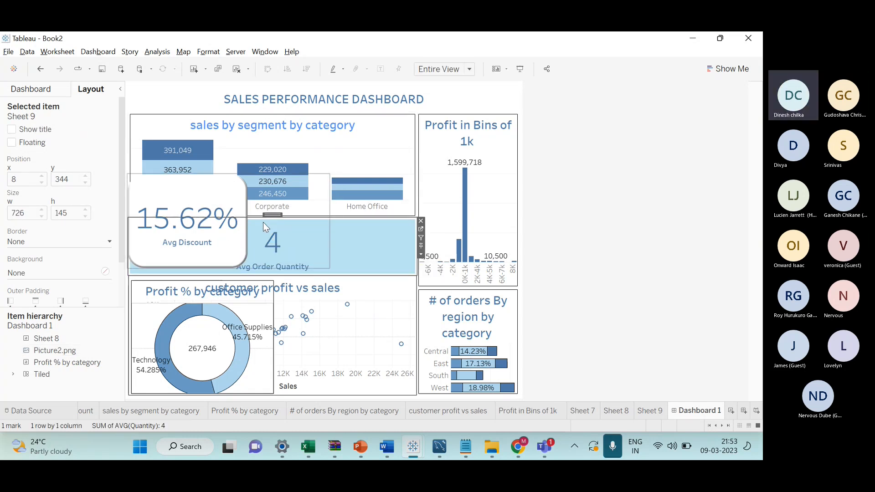
click(421, 221)
click(412, 121)
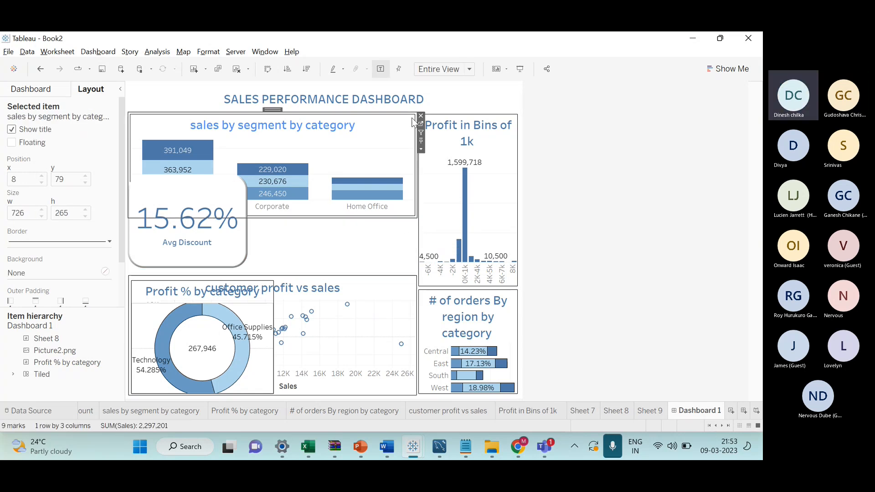
click(421, 115)
click(403, 135)
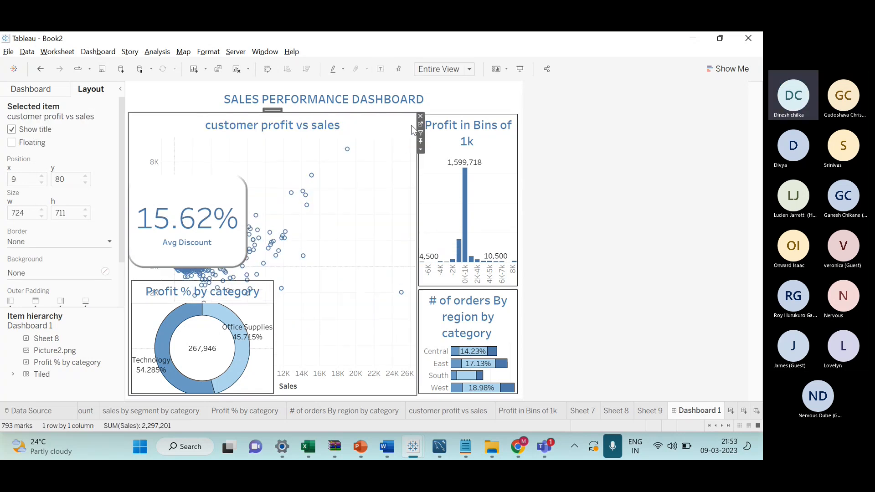
click(420, 115)
Remove the Profit in Bins of 1k chart and the SALES PERFORMANCE DASHBOARD title from the dashboard
click(404, 142)
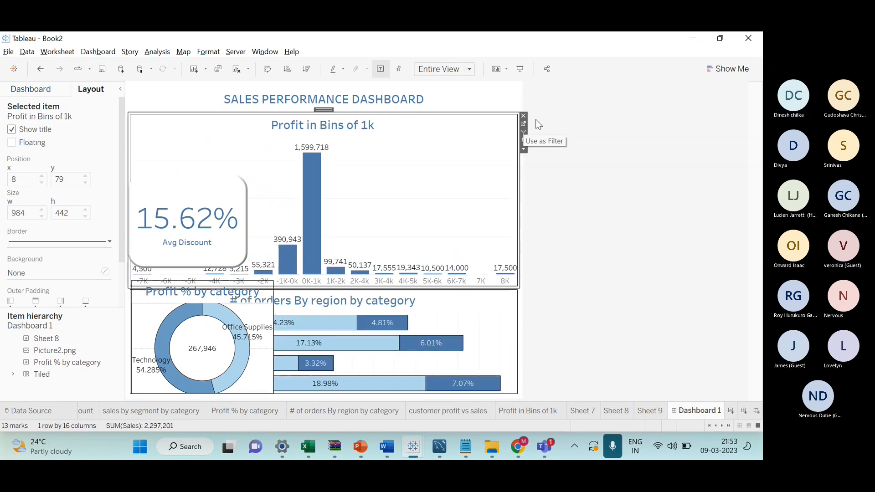
click(523, 116)
click(375, 209)
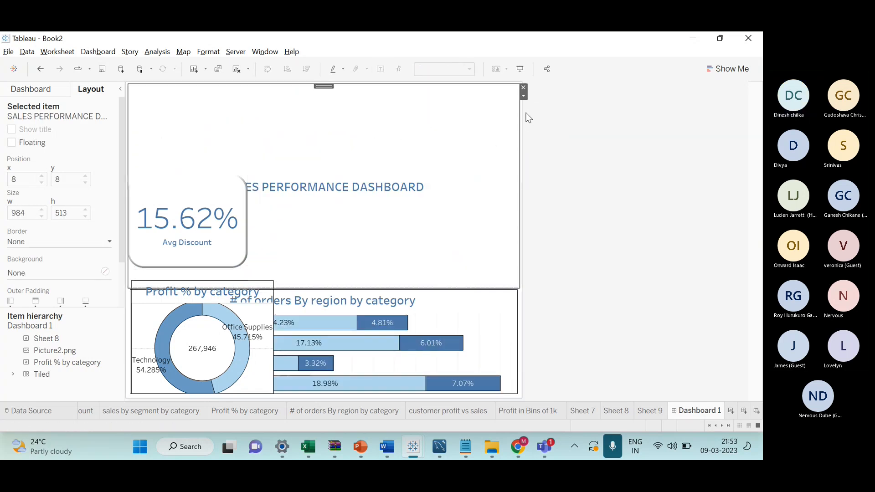
click(524, 88)
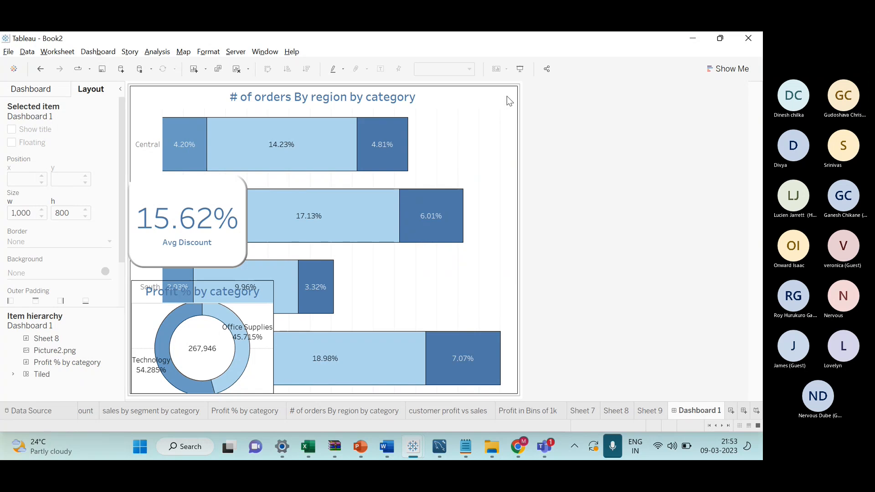
Remove the # of orders By region by category and Profit % by category charts, leaving only the Avg Discount tile and its image
click(516, 95)
click(523, 88)
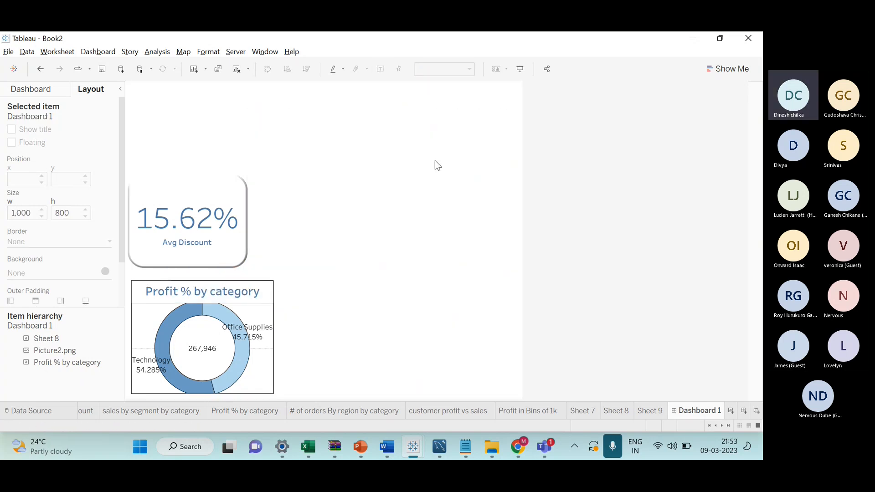
click(275, 303)
click(277, 284)
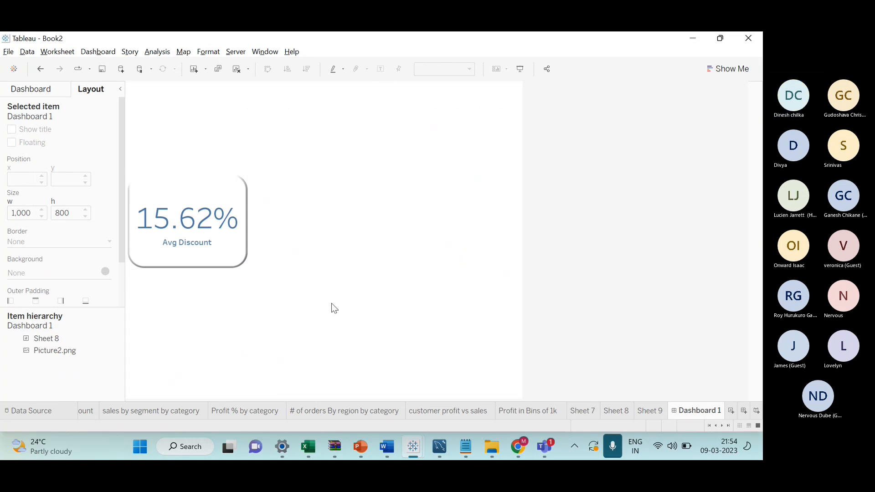
Switch to PowerPoint and cut the larger thin-outlined rounded rectangle from the slide
key(alt+Tab)
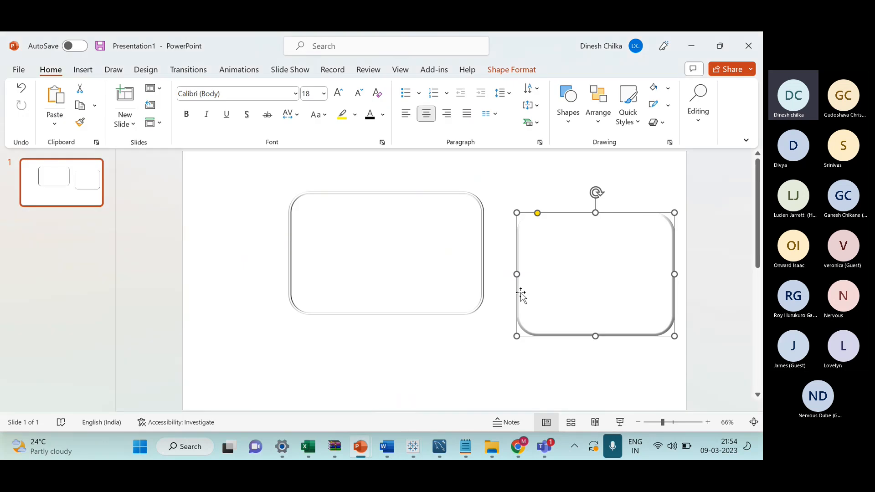
click(483, 234)
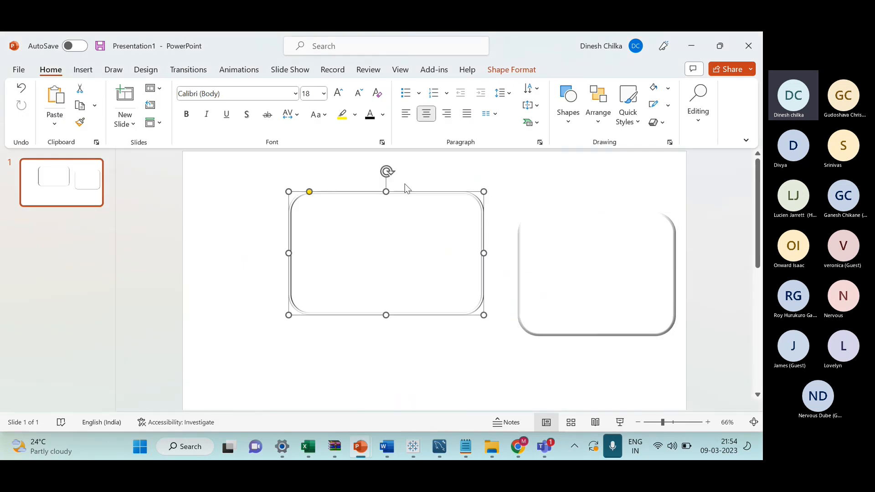
right_click(385, 197)
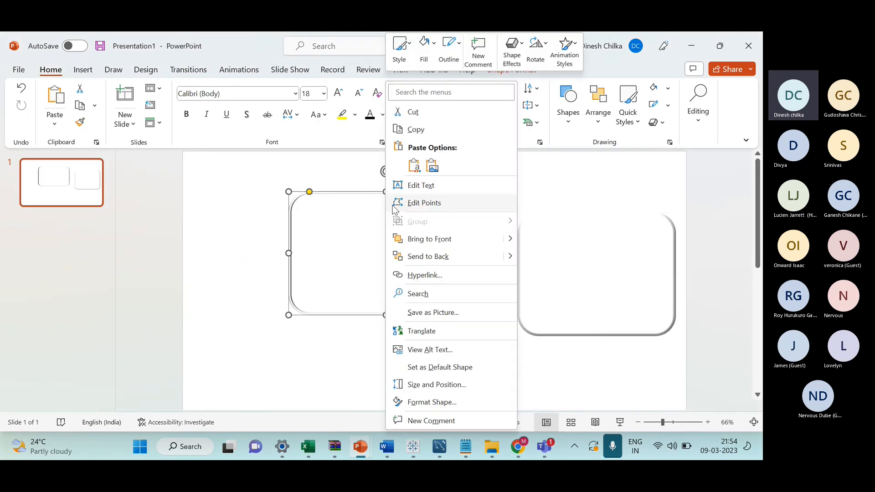
click(410, 128)
right_click(434, 206)
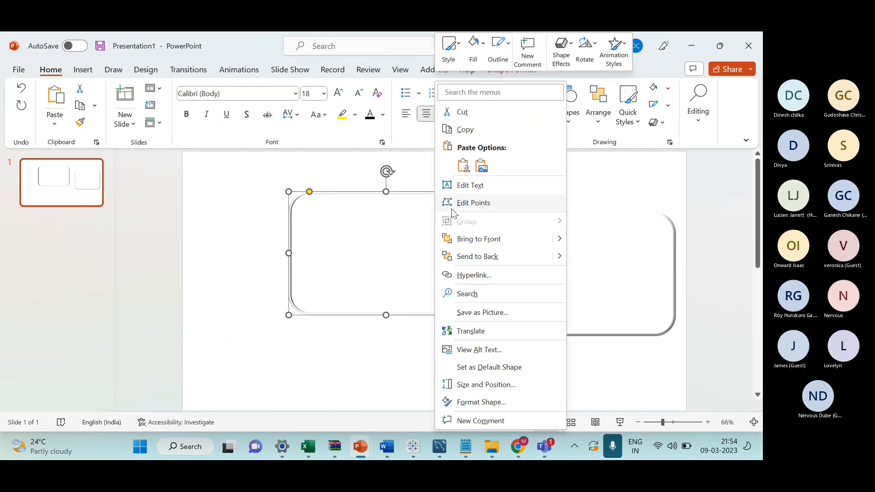
click(500, 112)
Stretch the remaining beveled rounded rectangle to the left and reduce its height from the bottom and top edges
click(560, 247)
drag(520, 274, 466, 274)
drag(569, 336, 570, 307)
drag(467, 259, 453, 260)
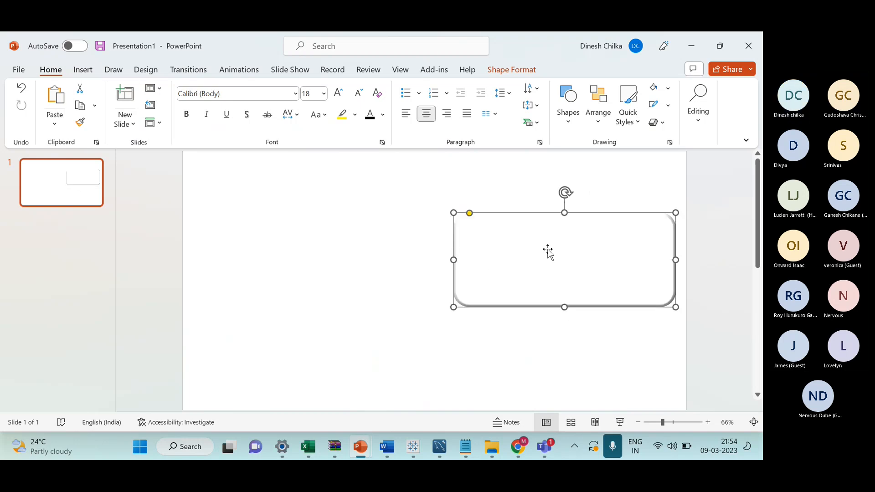
drag(565, 212, 569, 218)
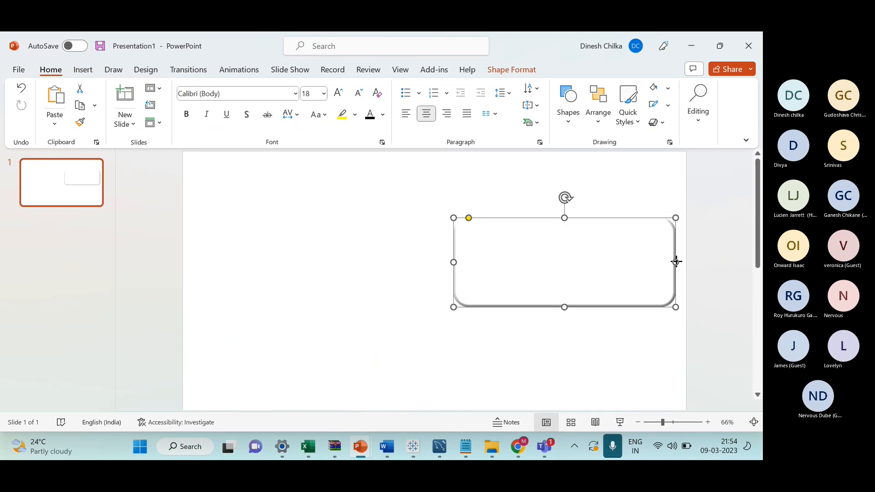
Narrow and flatten the rounded rectangle further to a little over twice as wide as tall, and switch back to Tableau
drag(677, 261, 668, 262)
drag(562, 307, 562, 292)
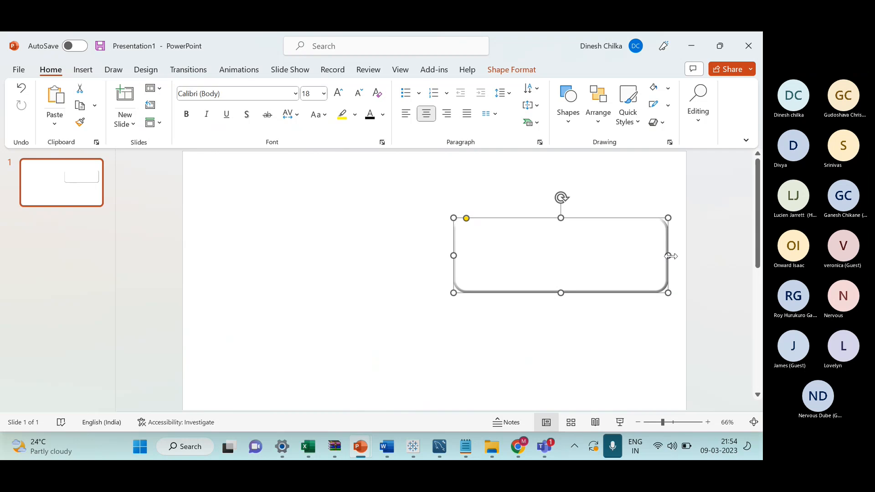
drag(671, 256, 624, 255)
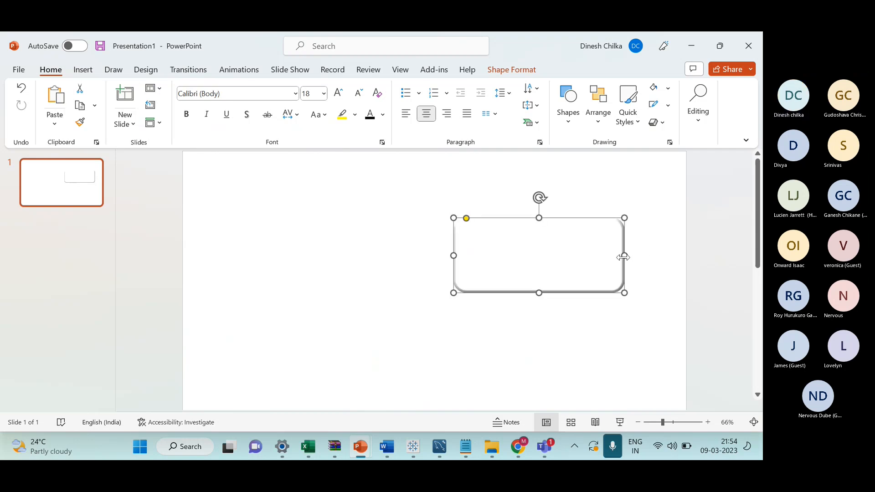
click(606, 314)
click(560, 262)
key(alt+Tab)
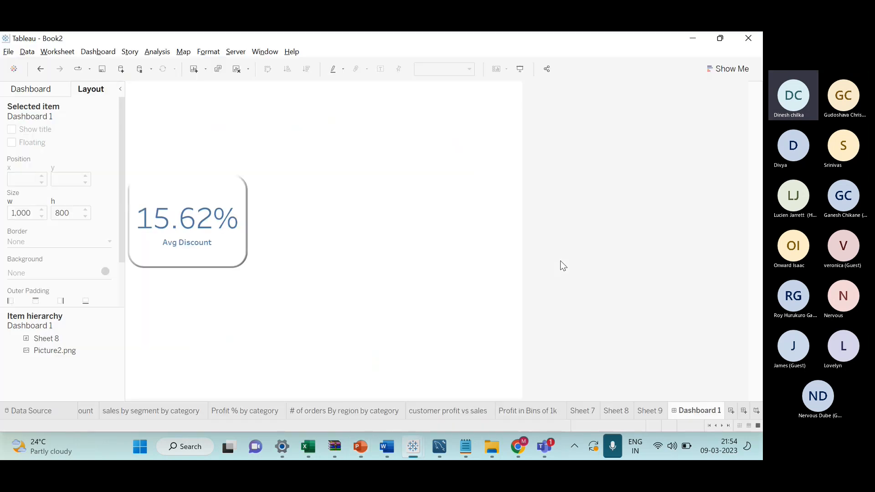
Save the flattened beveled rounded rectangle in PowerPoint as the picture Picture3.png and switch back to Tableau
key(alt+Tab)
right_click(561, 262)
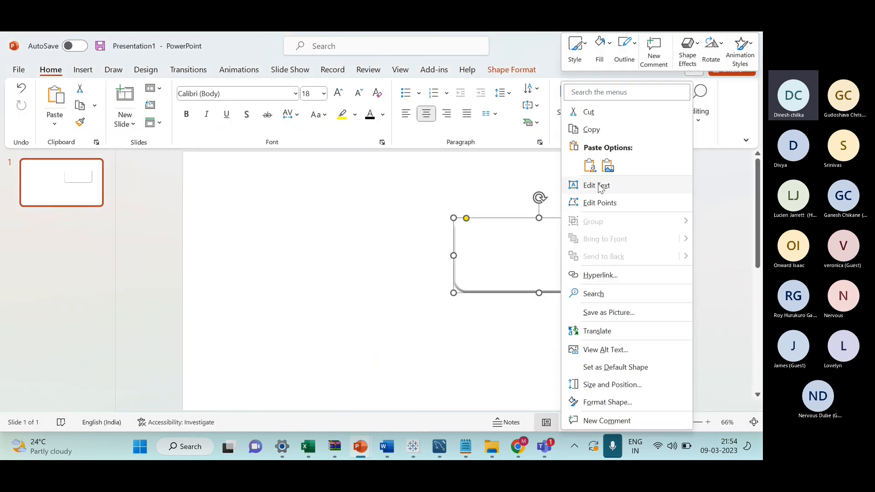
key(Escape)
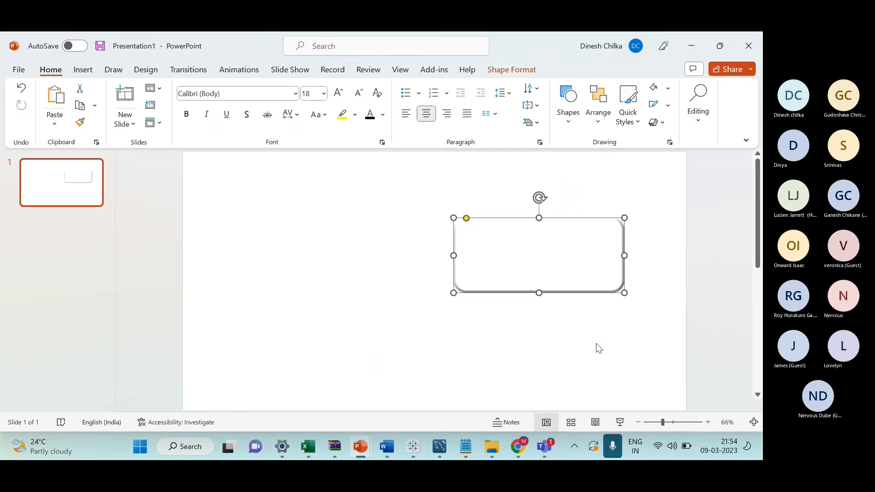
click(280, 296)
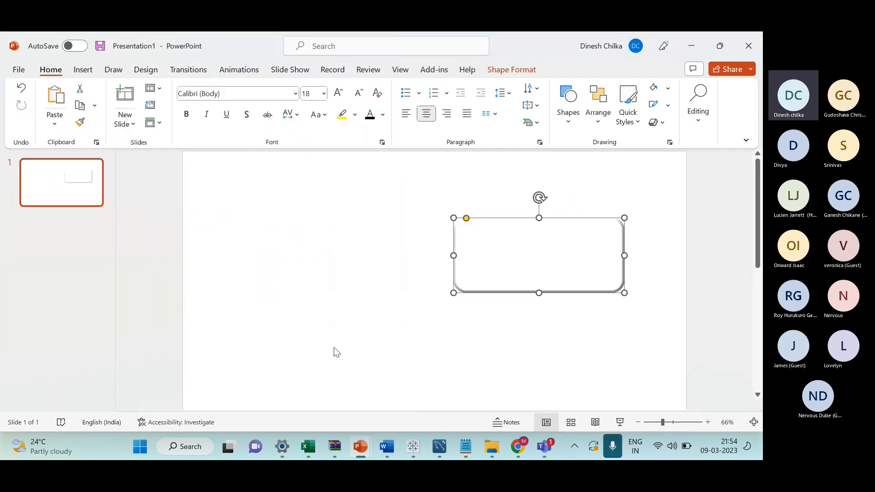
key(alt+Tab)
key(alt+Tab)
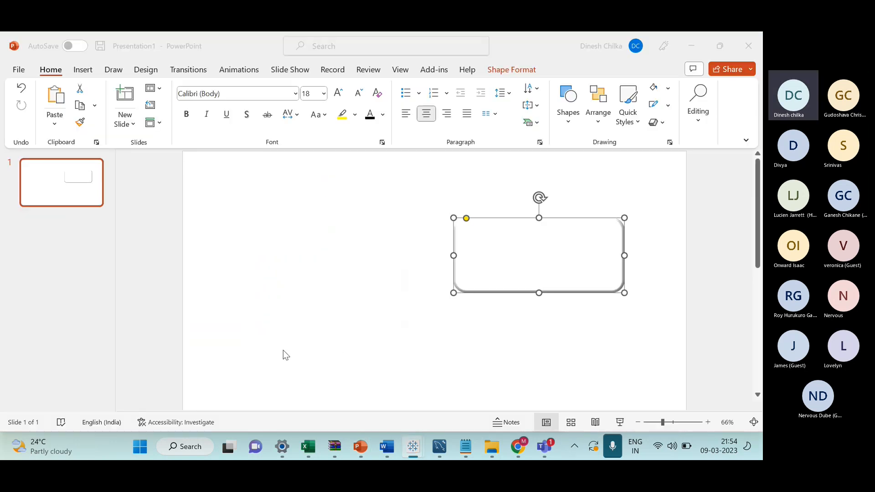
key(alt+Tab)
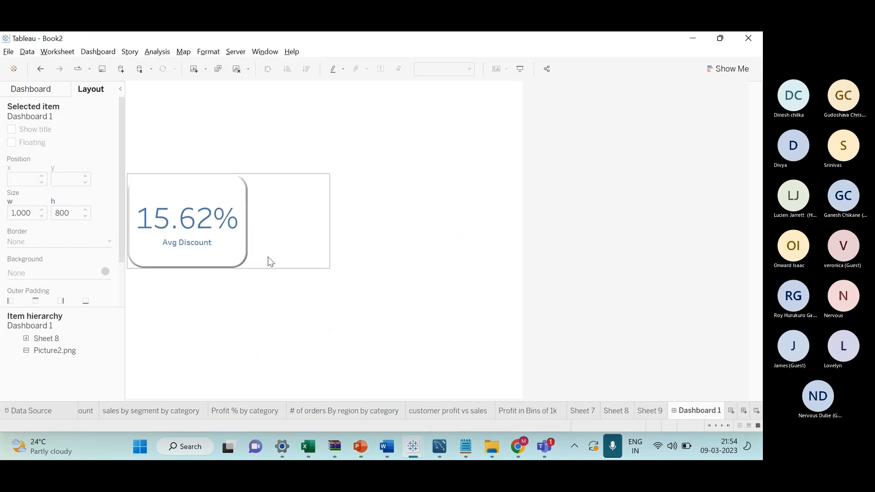
key(alt+Tab)
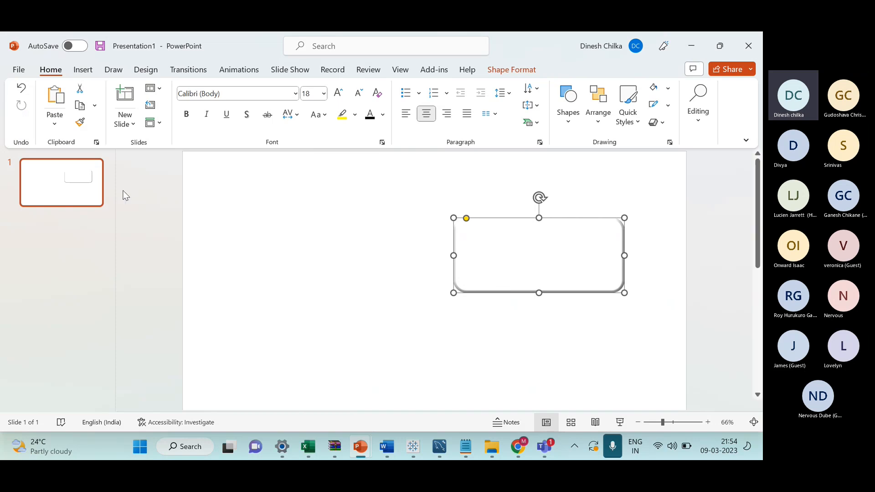
key(alt+Tab)
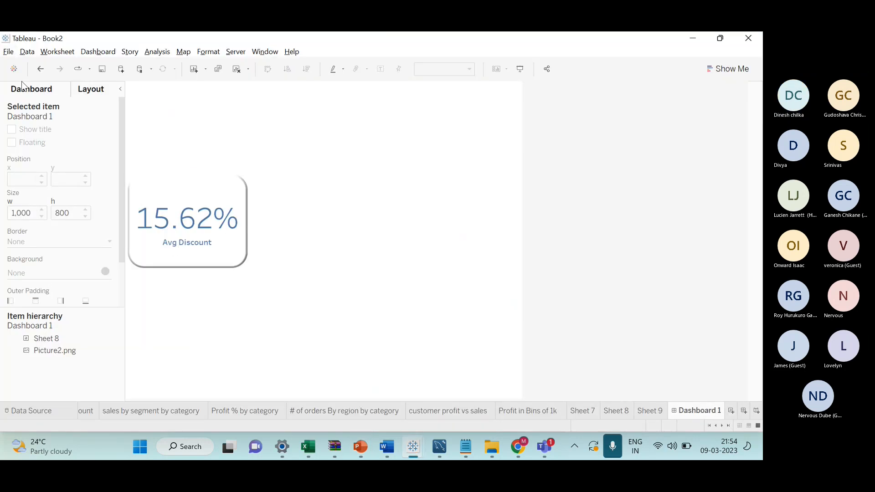
Add Picture3.png as a floating image fitted to its frame and place it beside the Avg Discount tile
click(22, 87)
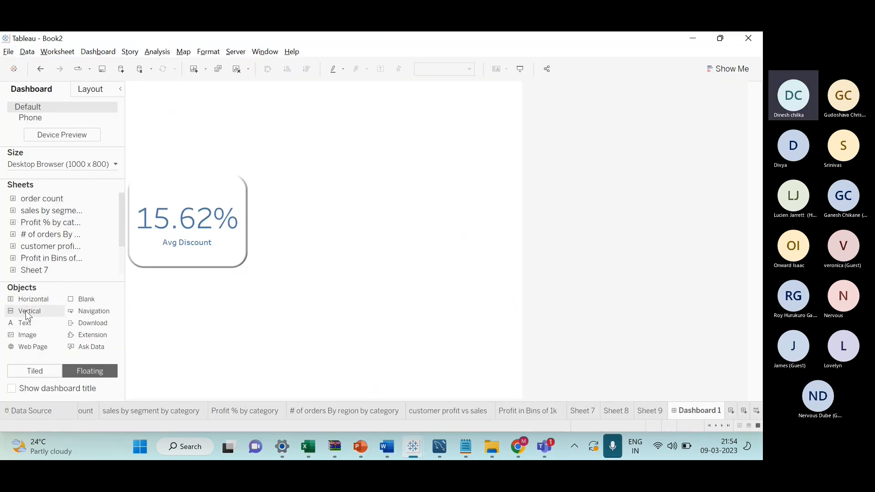
drag(28, 335, 284, 206)
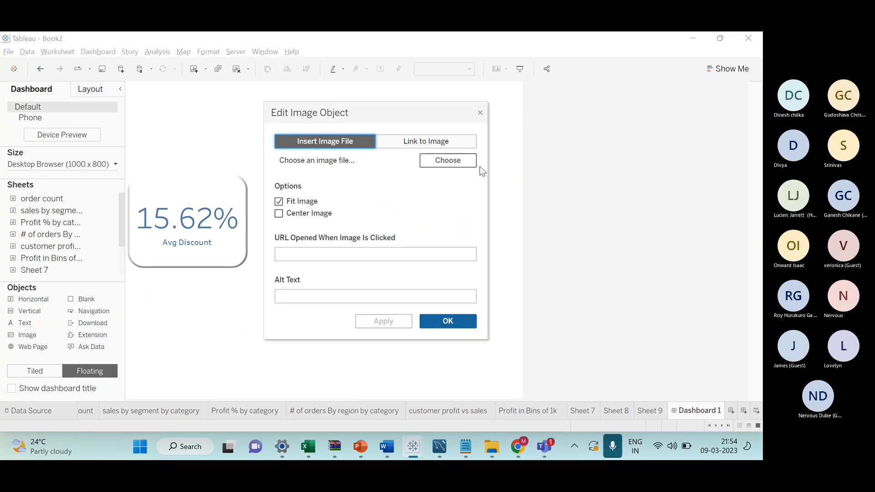
click(454, 164)
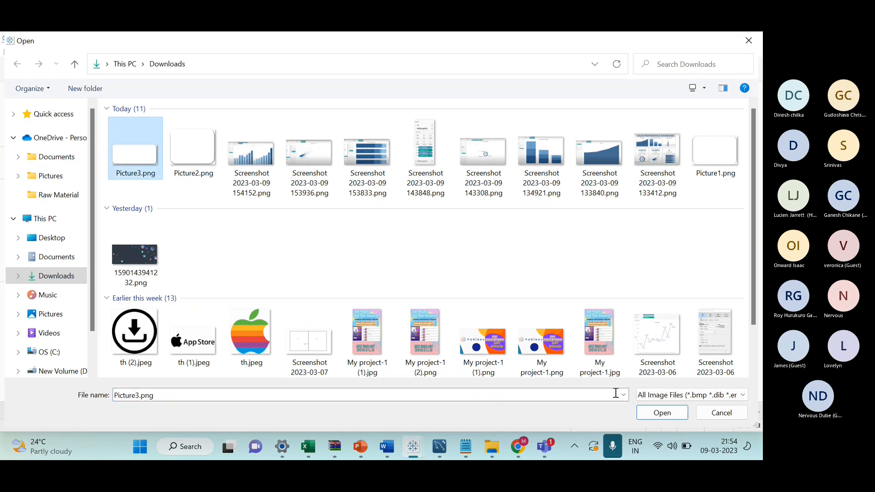
click(643, 413)
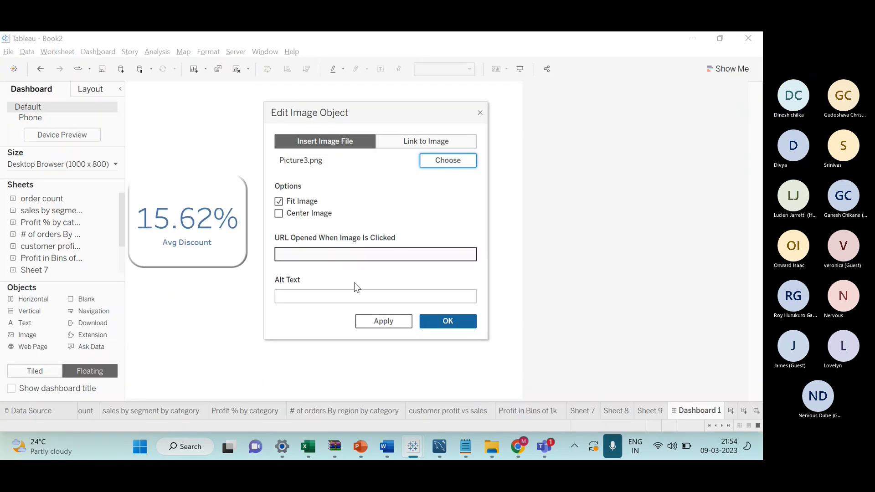
click(448, 322)
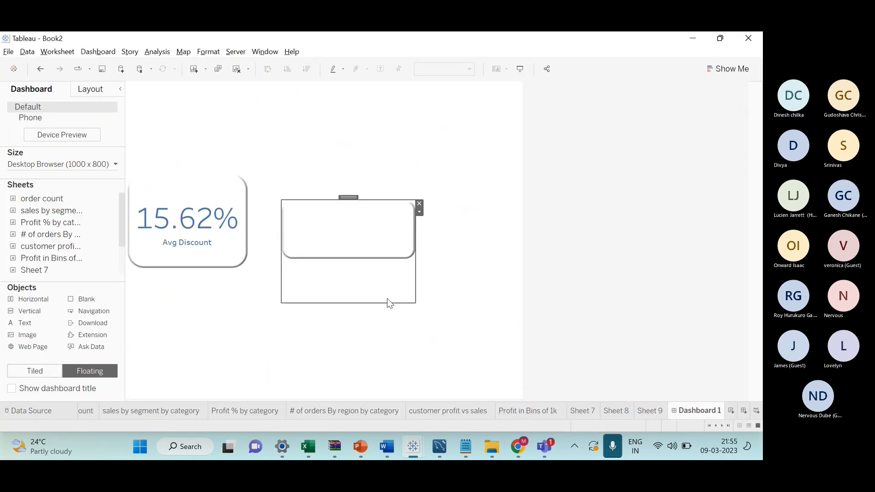
click(372, 240)
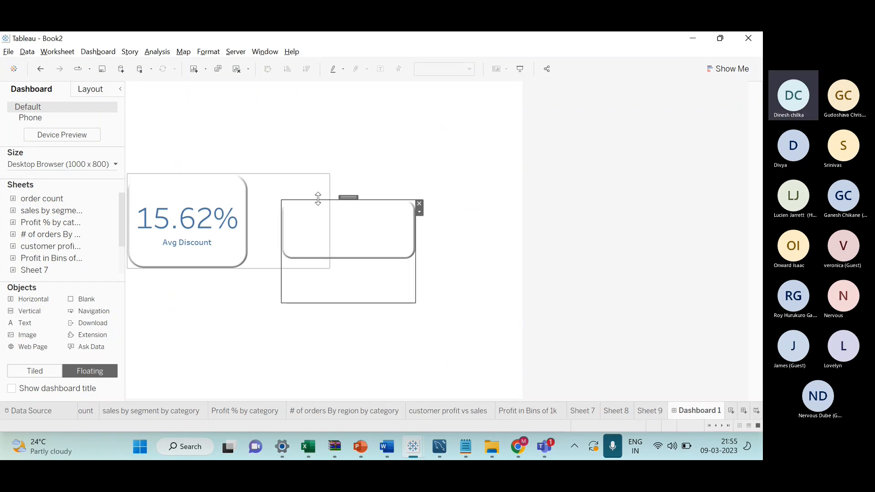
drag(347, 199, 336, 180)
click(445, 222)
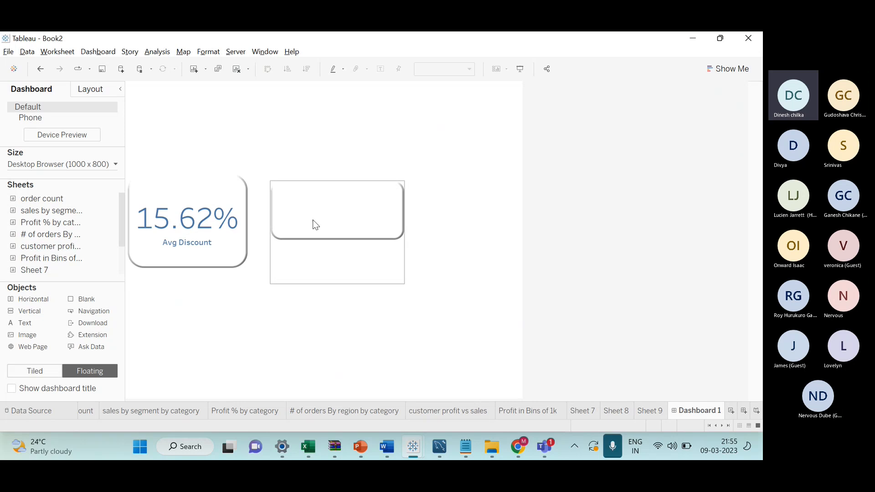
Add Sheet 9 as a floating tile over the new image, hide its title and reduce its height
scroll(50, 260, down, 1)
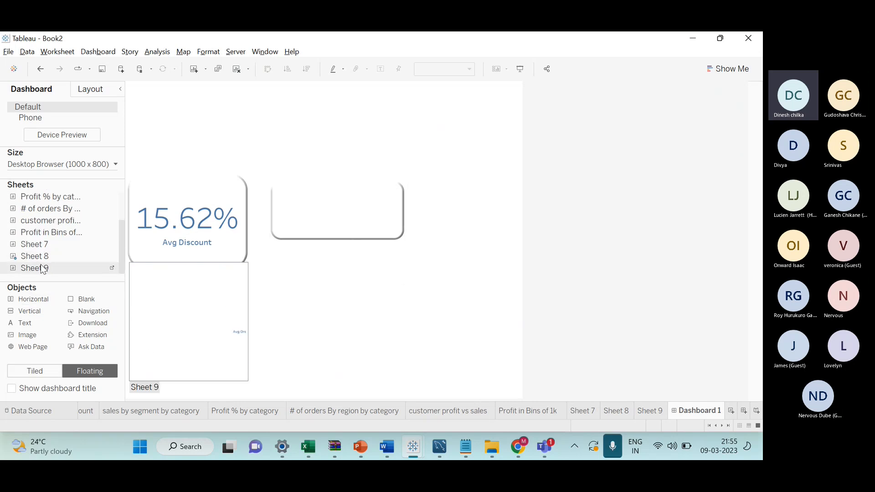
drag(43, 271, 276, 191)
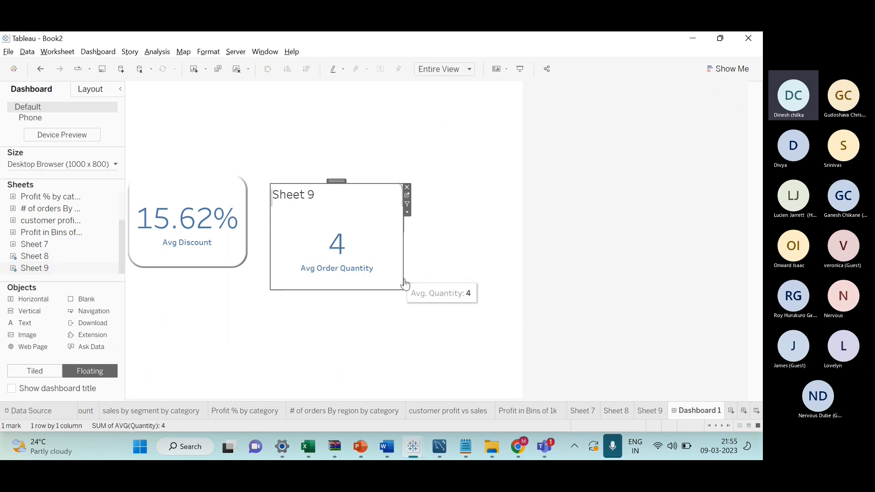
right_click(292, 198)
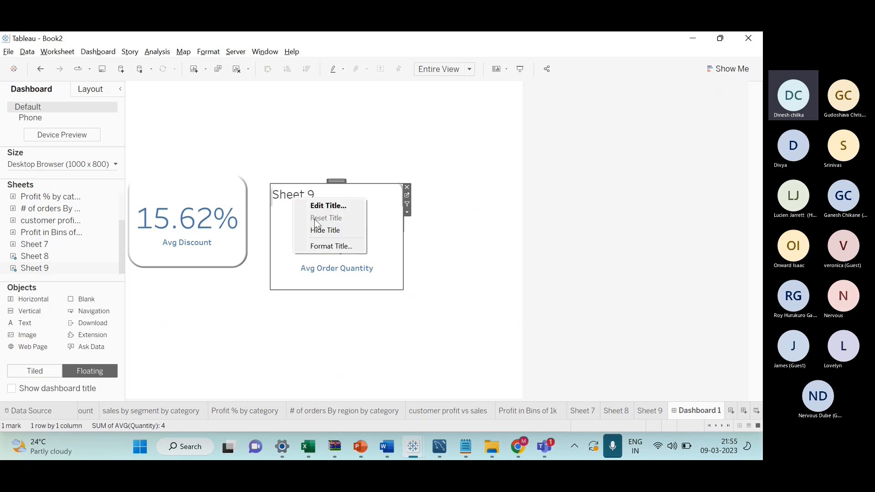
click(328, 246)
drag(399, 290, 391, 236)
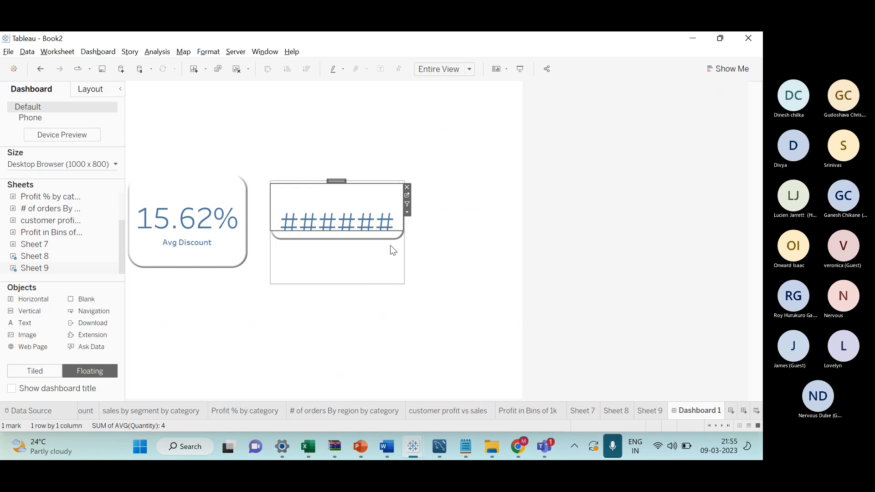
Widen and enlarge the Picture3.png image so the rounded frame extends beyond the Sheet 9 tile
click(405, 283)
click(398, 273)
drag(401, 284, 424, 301)
drag(423, 233, 442, 235)
Enlarge the Avg Order Quantity tile to 364 by 131 and center it inside the rounded frame at x 398, y 277
click(378, 221)
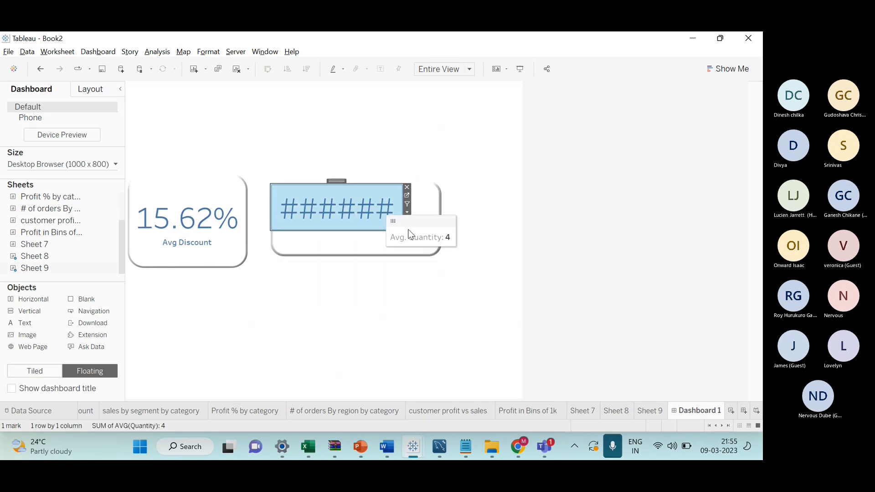
drag(401, 229, 415, 236)
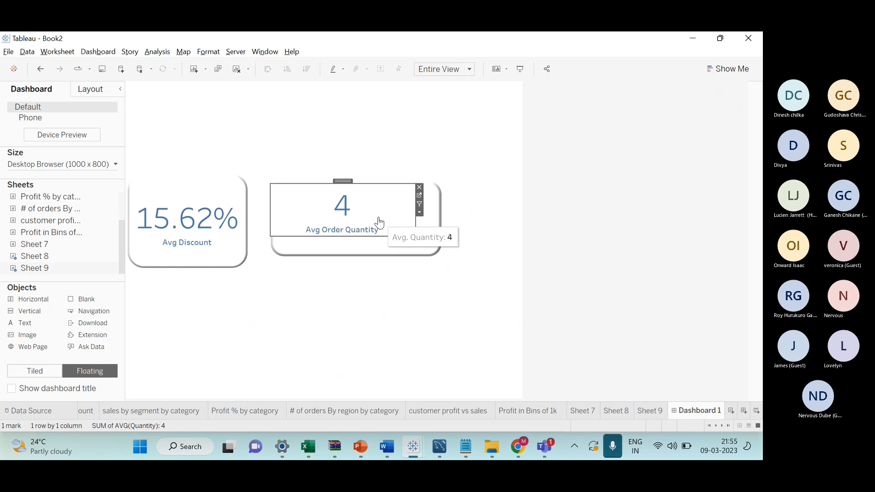
drag(381, 208, 389, 213)
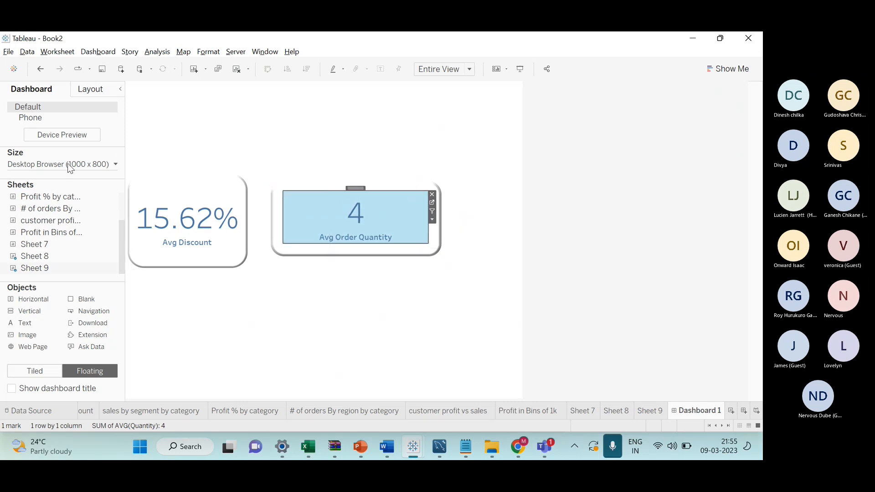
Examine the Avg Order Quantity tile's layout and background settings, and clear the mark selection
scroll(54, 228, up, 2)
click(100, 92)
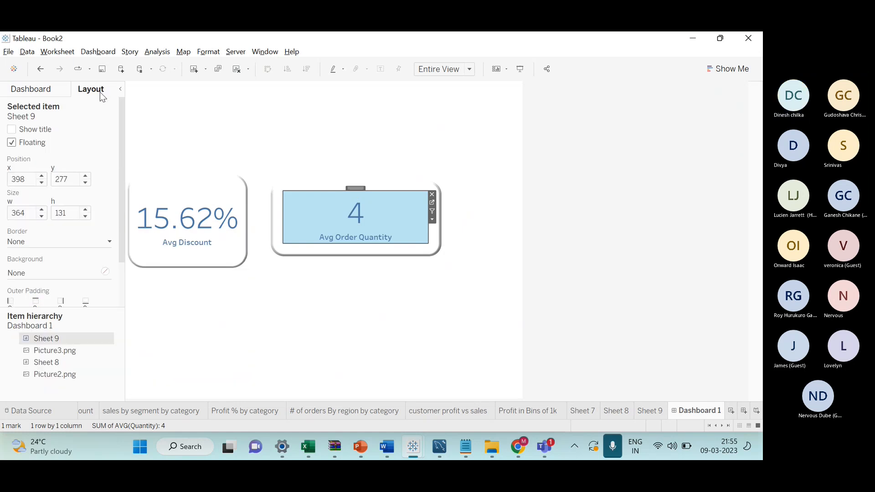
click(53, 250)
click(233, 328)
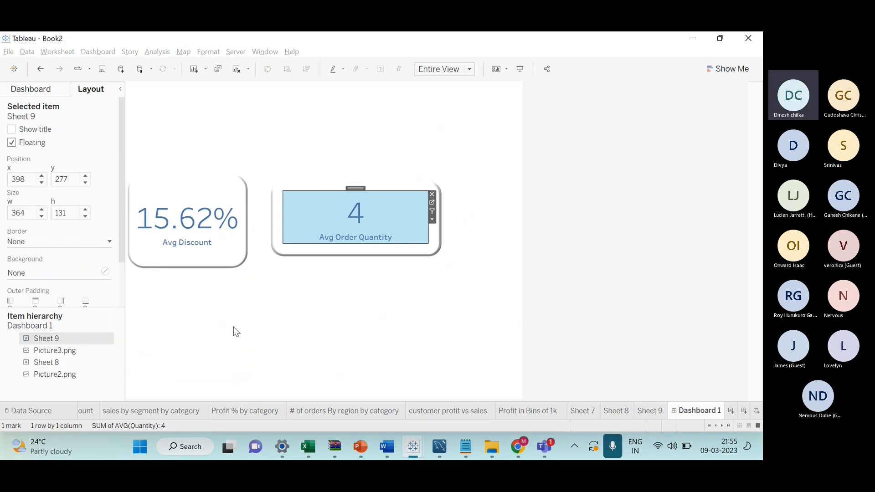
click(391, 328)
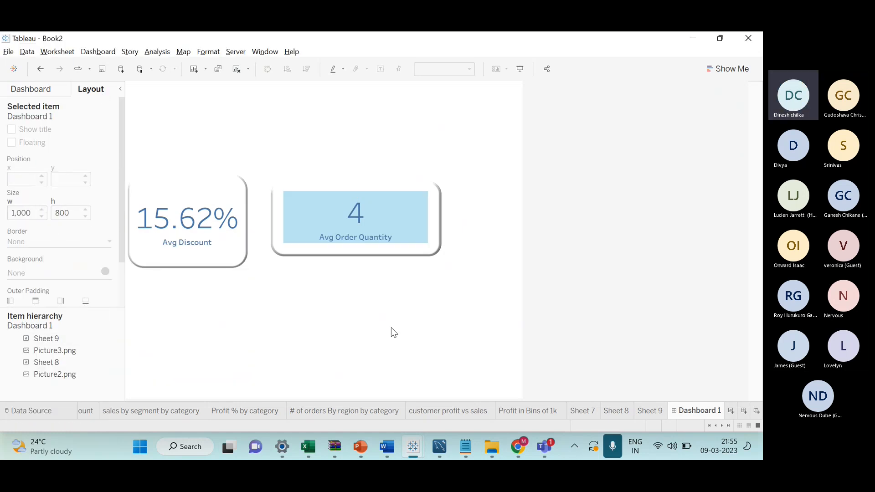
click(404, 256)
click(521, 260)
click(410, 229)
click(510, 241)
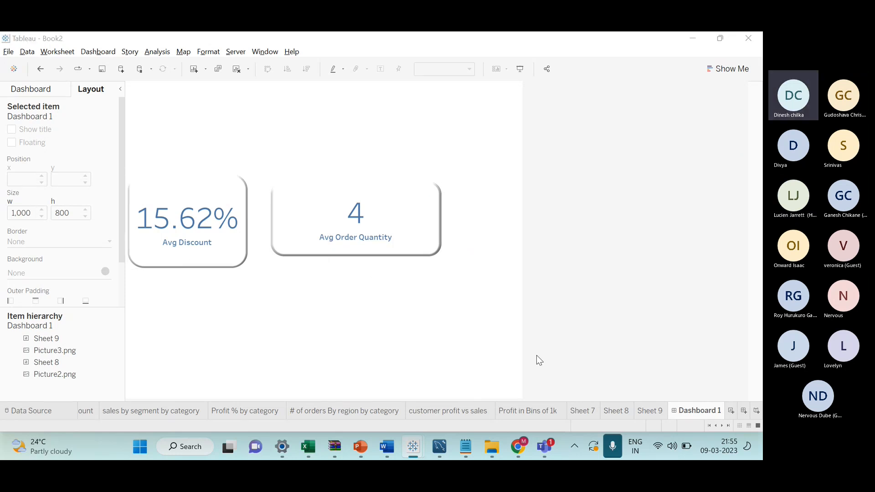
Switch to PowerPoint and draw a second rounded rectangle about 11.63 cm by 4.95 cm to the left of the existing one
key(alt+Tab)
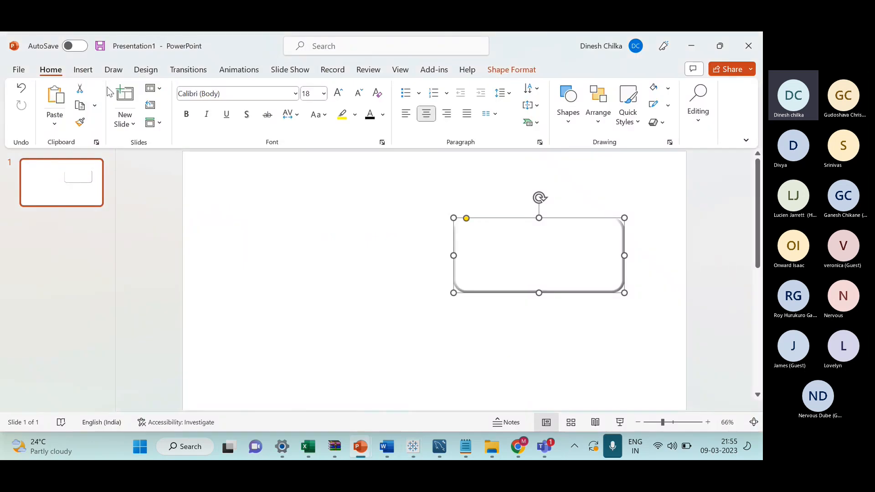
click(84, 71)
click(219, 107)
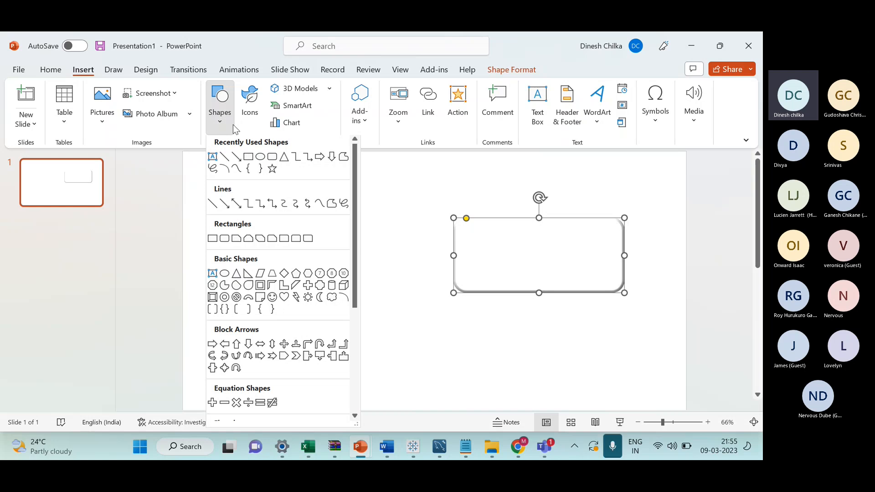
click(272, 172)
drag(244, 219, 418, 292)
Try a bevel effect on the new blue rounded rectangle
click(331, 122)
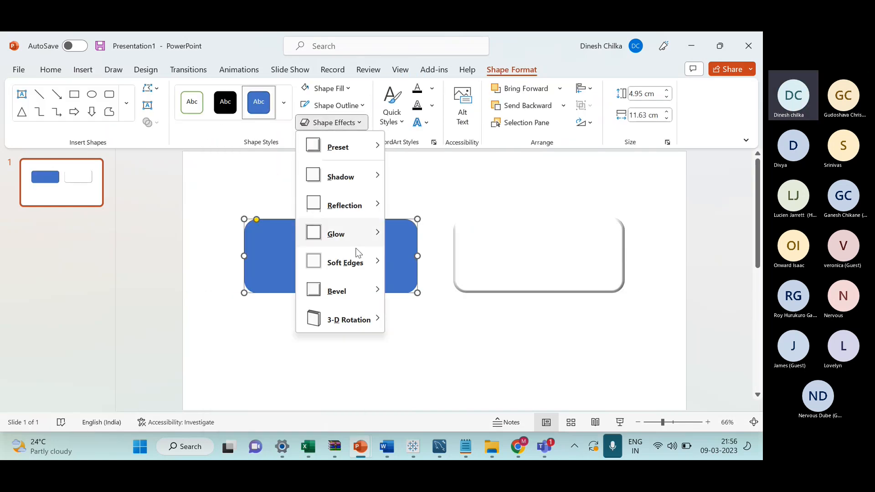
mouse_move(362, 303)
click(479, 330)
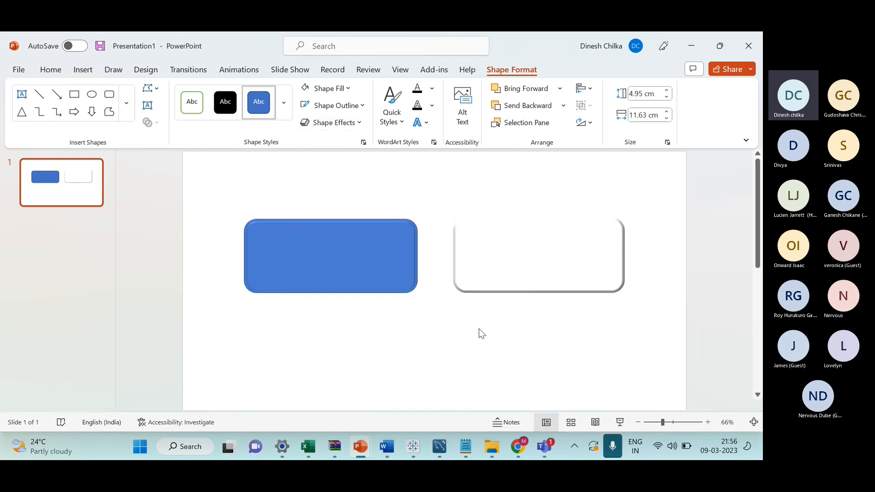
click(410, 316)
Give the new rounded rectangle the black-outlined white style and the last bevel preset, and switch back to Tableau
click(390, 274)
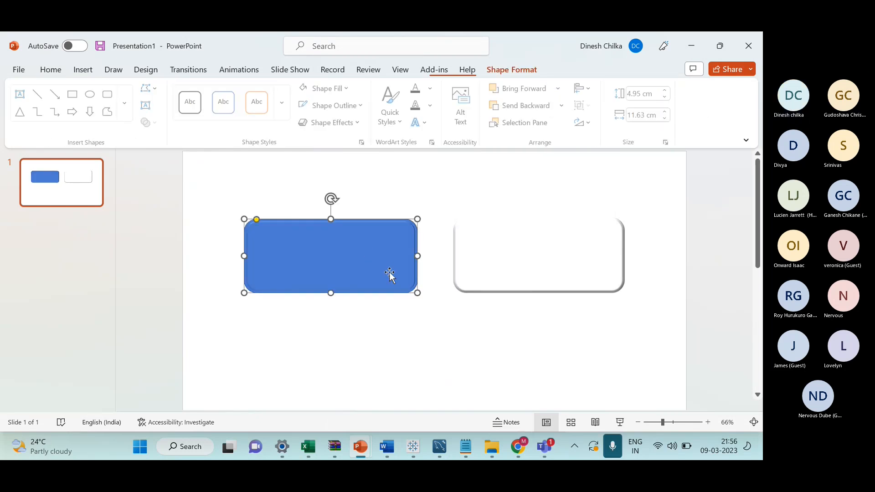
click(190, 102)
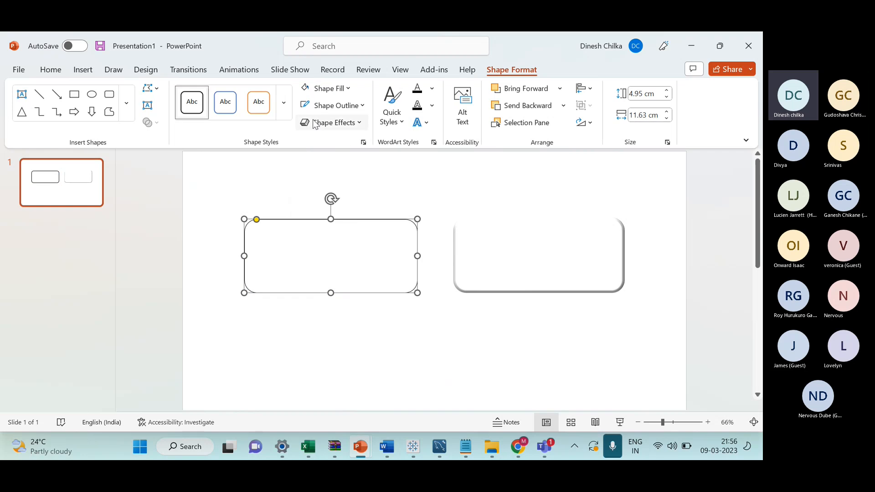
click(340, 122)
mouse_move(363, 293)
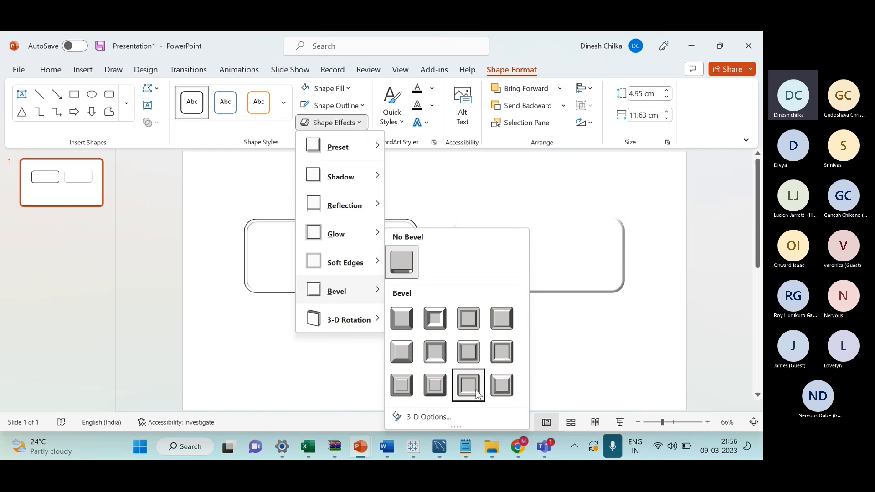
click(507, 386)
click(484, 353)
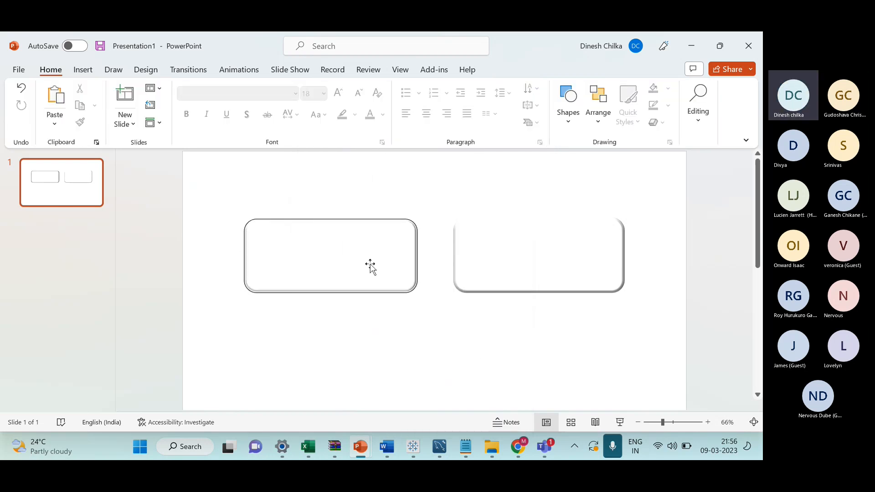
drag(354, 248, 347, 253)
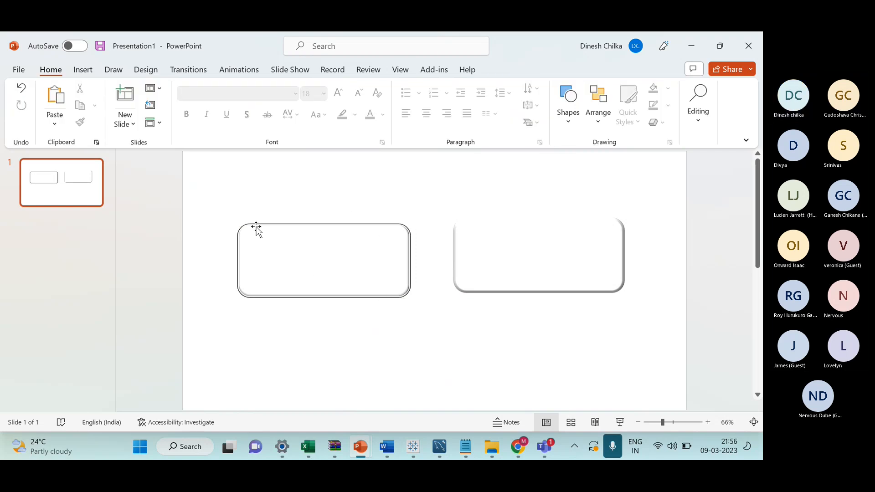
key(alt+Tab)
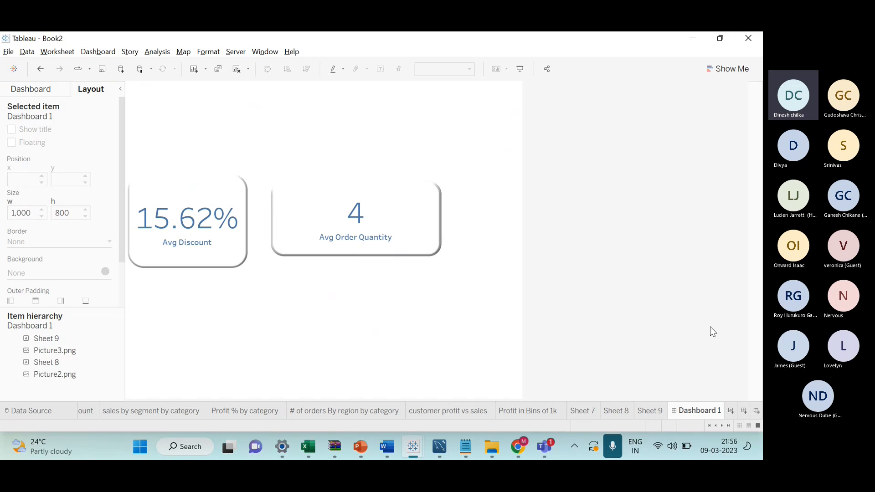
Switch to PowerPoint, save the black-outlined rounded rectangle as Picture4.png in Downloads, and switch back to Tableau
key(alt+Tab)
key(alt+Tab)
key(alt+Tab)
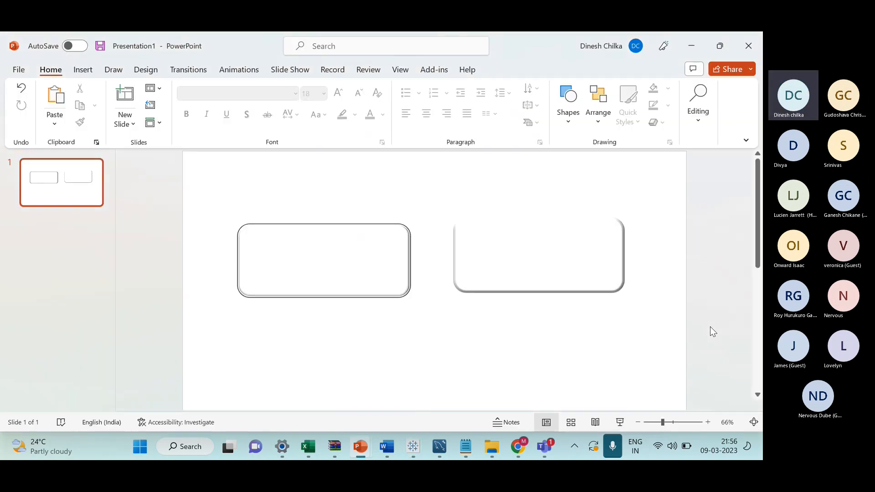
key(alt+Tab)
key(alt+Tab)
right_click(342, 254)
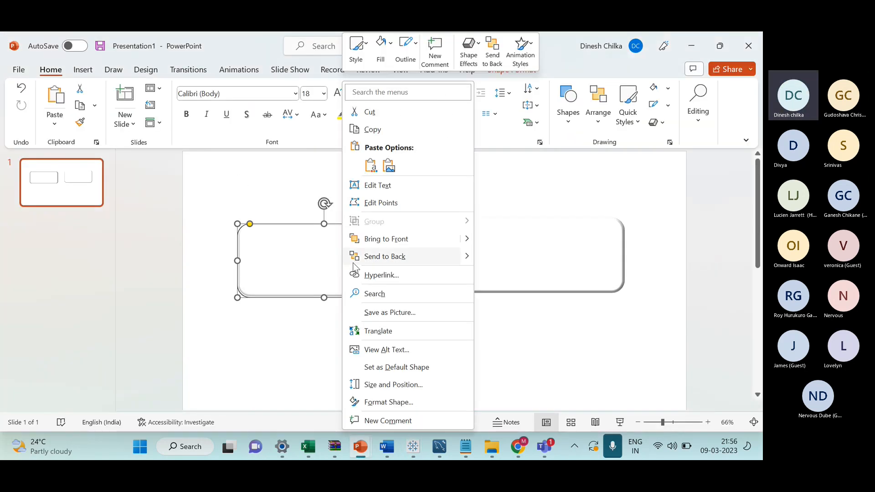
click(409, 313)
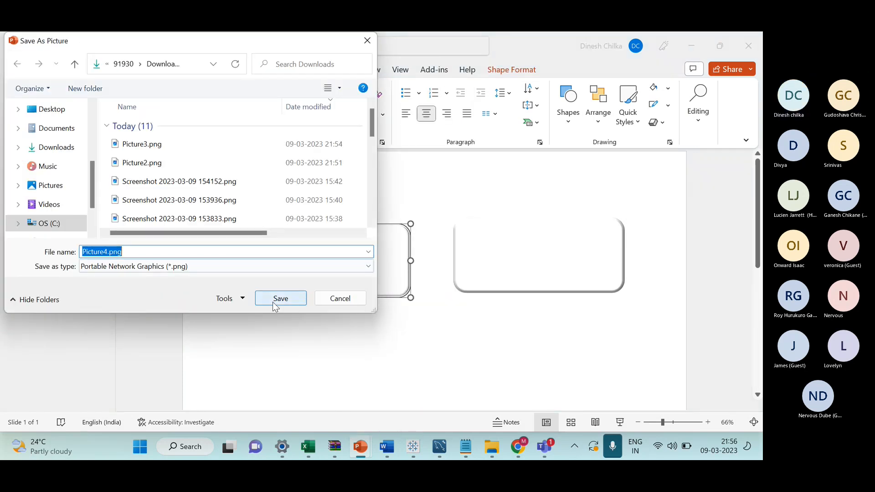
click(273, 302)
key(alt+Tab)
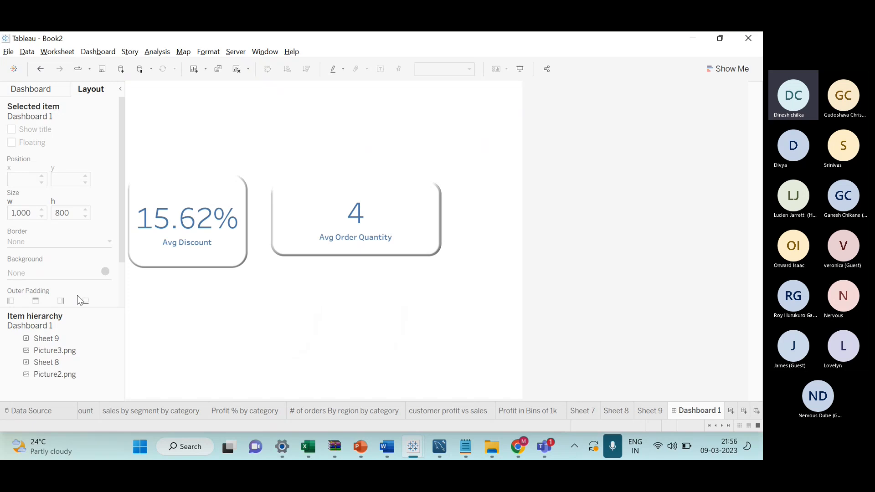
Insert Picture4.png from Downloads as a floating, fitted image below the Avg Order Quantity tile
click(40, 91)
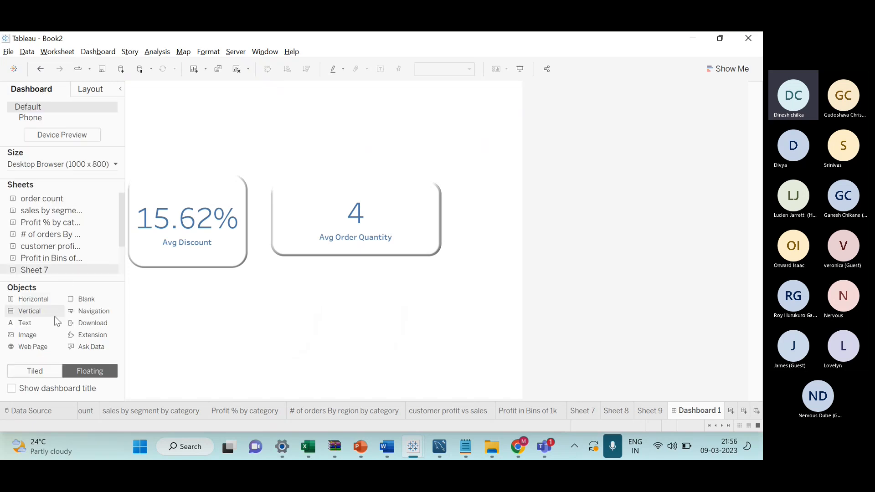
drag(53, 332, 306, 334)
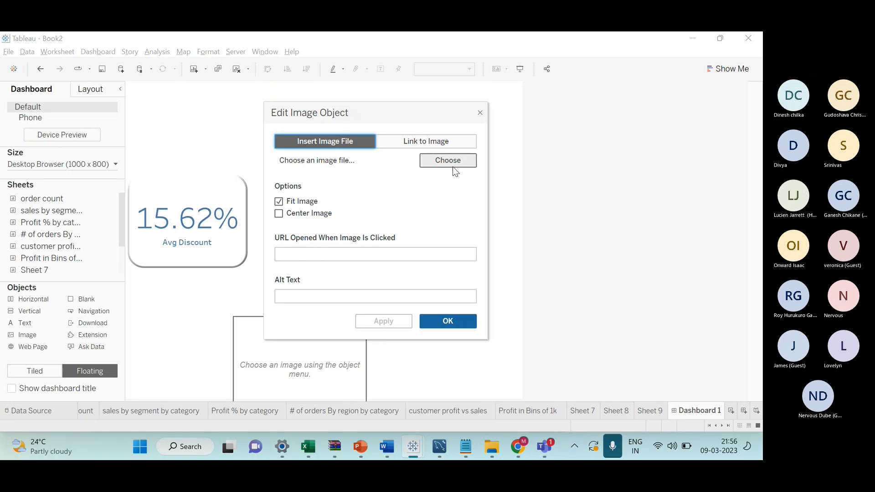
click(448, 160)
click(135, 150)
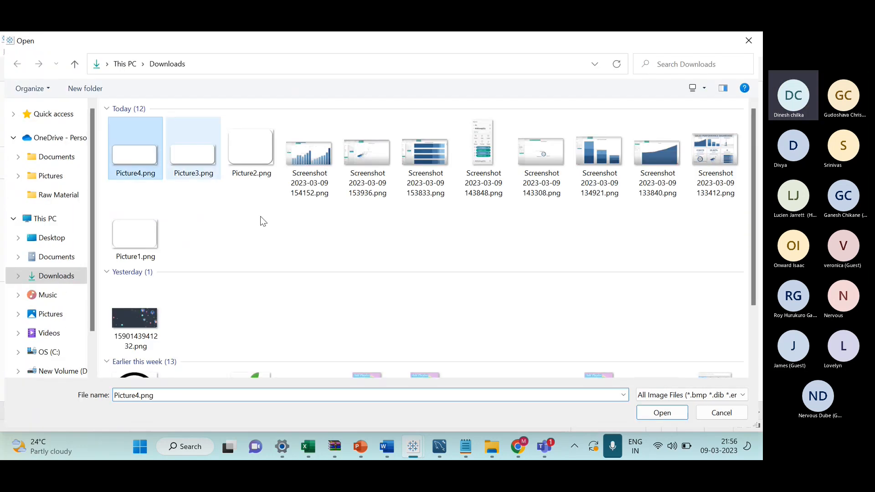
click(662, 413)
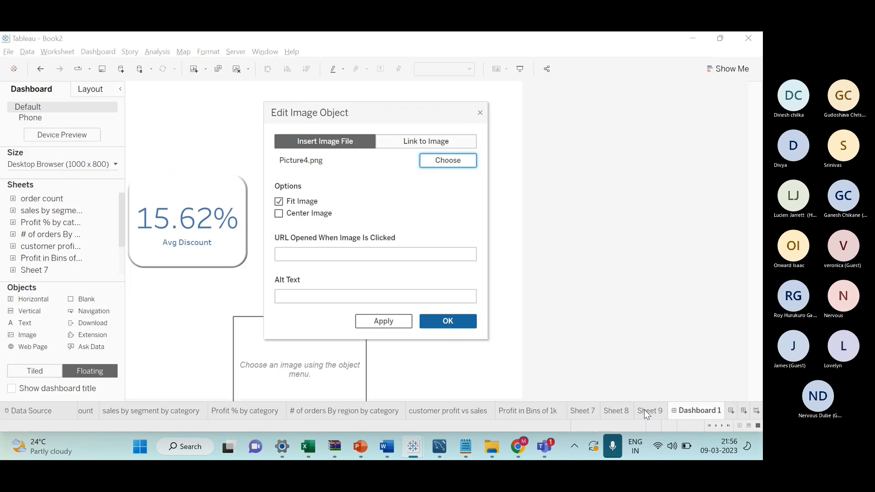
click(458, 325)
Move the black-outlined rounded rectangle image up slightly and enlarge it to a wide tile below the KPI tiles
drag(285, 322, 284, 300)
drag(367, 328, 407, 324)
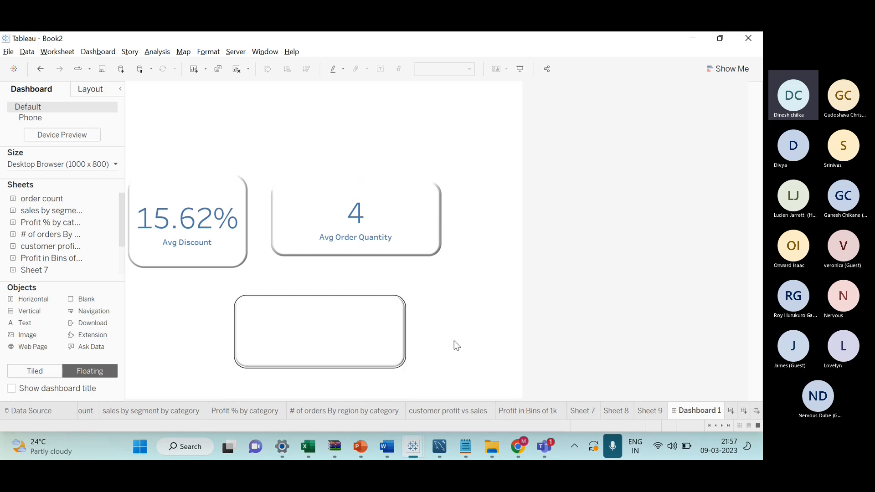
click(400, 327)
drag(406, 332, 419, 329)
click(485, 348)
click(358, 334)
click(463, 330)
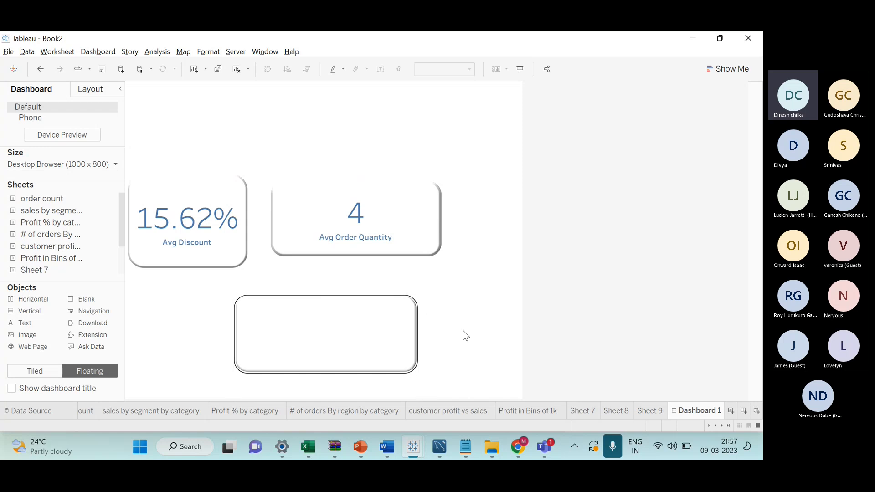
Place a floating horizontal container and Sheet 7 over the black-outlined rounded rectangle, and hide the sheet's title
click(398, 328)
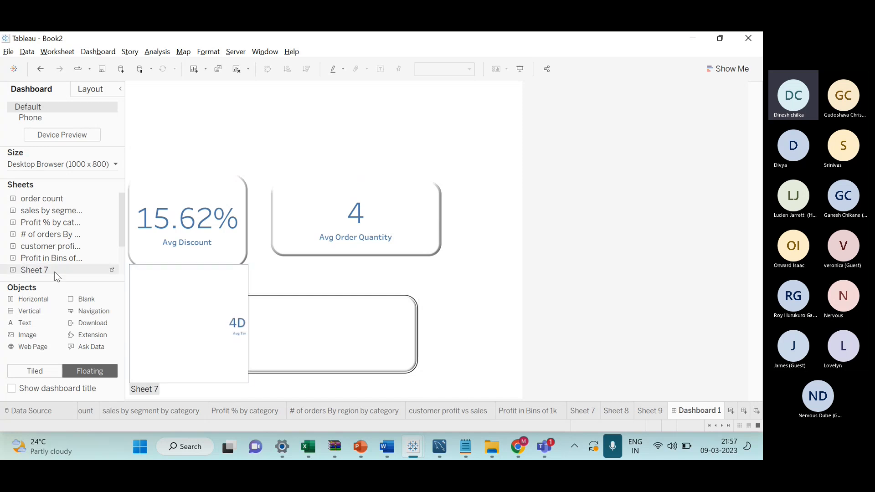
scroll(66, 269, down, 2)
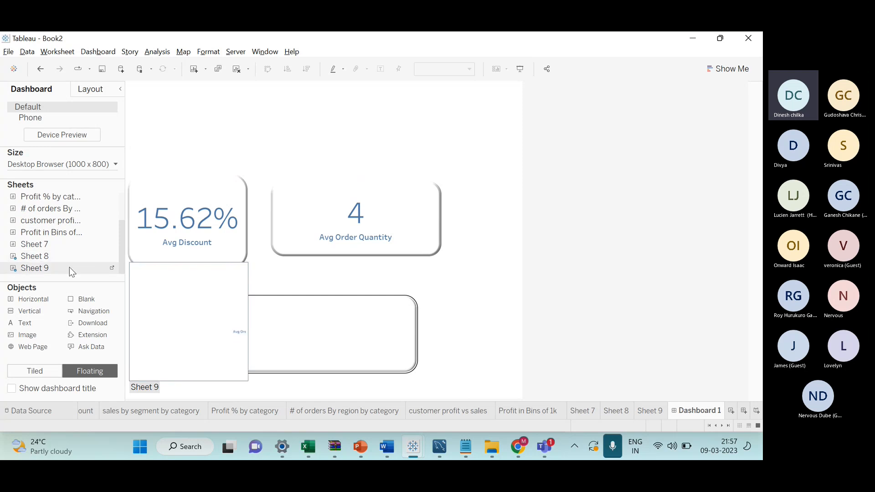
click(70, 268)
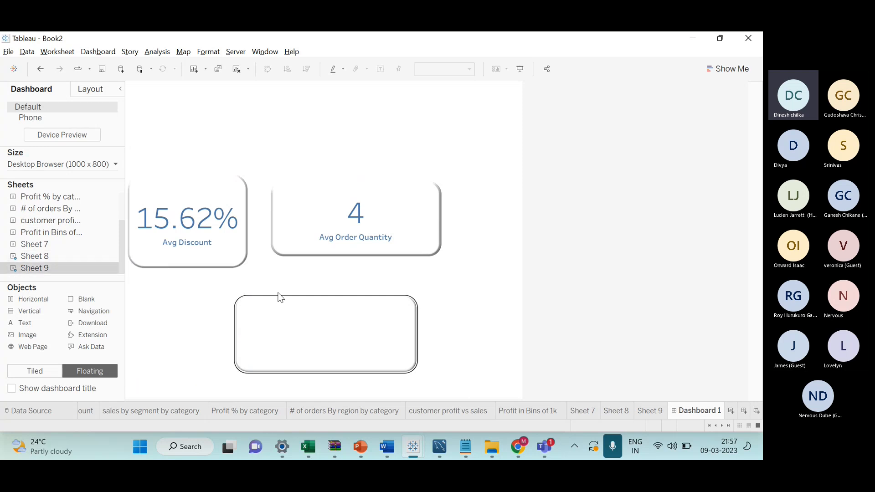
click(61, 271)
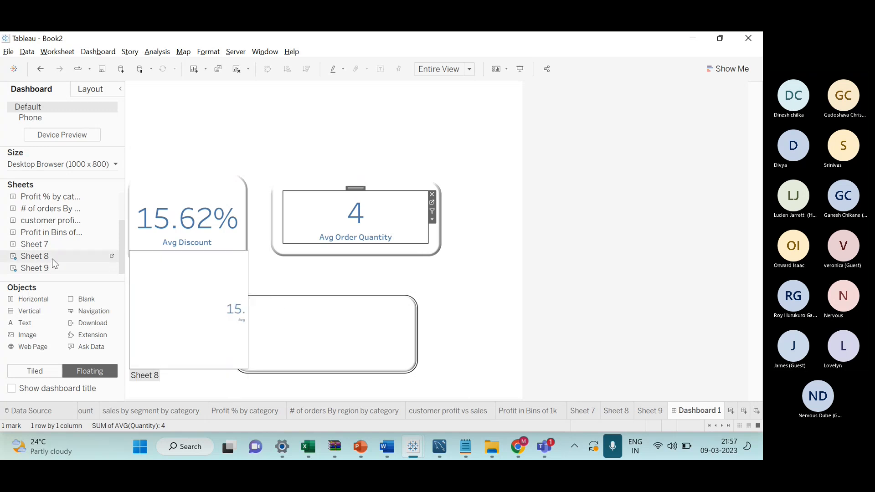
drag(29, 301, 251, 304)
drag(59, 244, 277, 318)
right_click(265, 311)
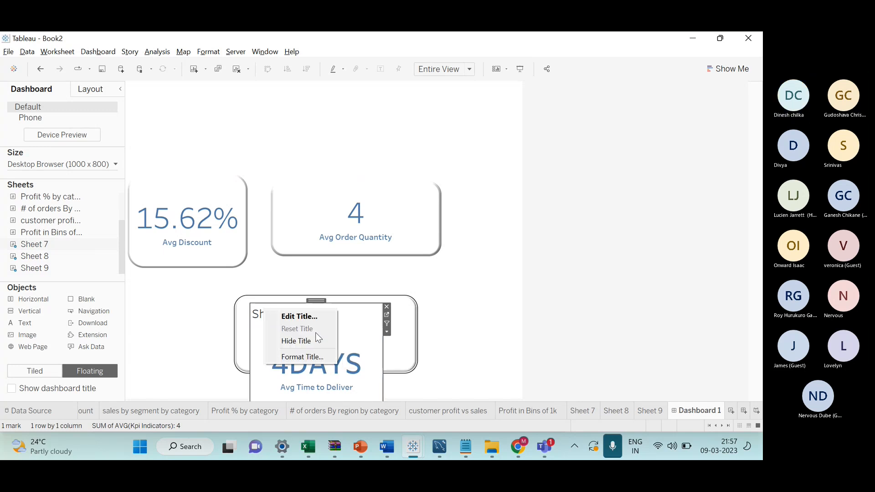
click(304, 316)
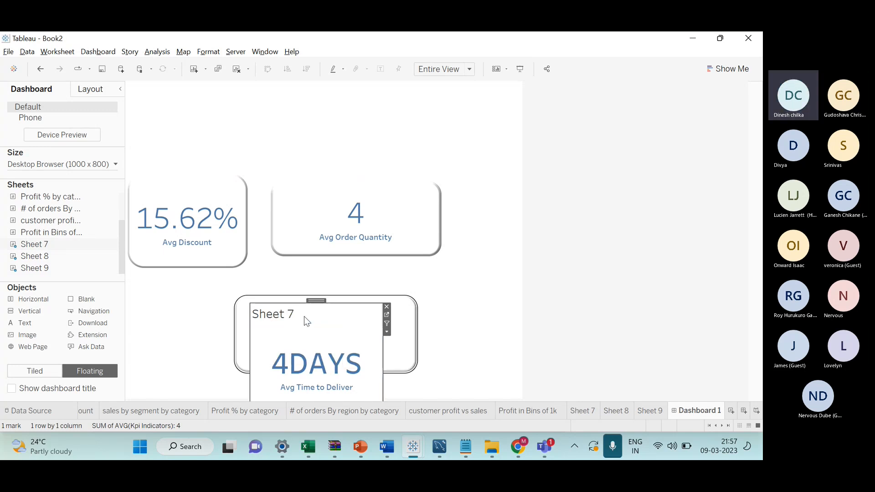
click(540, 78)
right_click(276, 318)
click(315, 349)
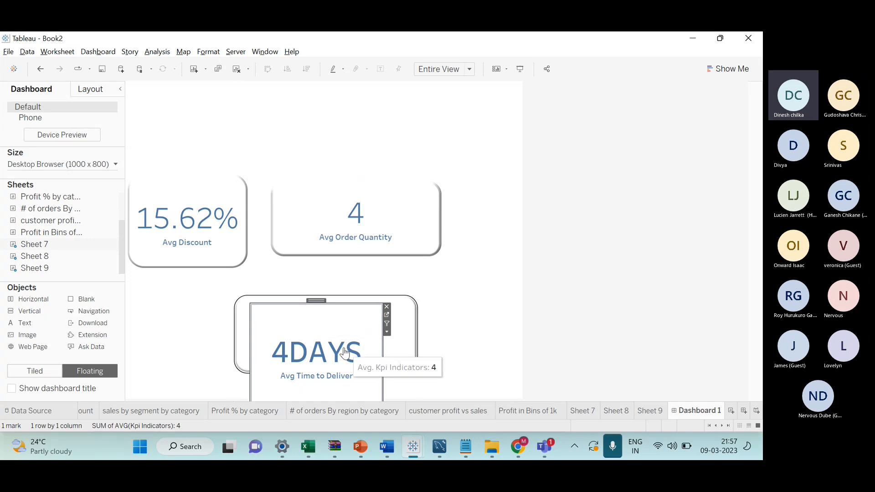
Resize the Avg Time to Deliver sheet to about 332 by 183 and position it at about x 350, y 540
drag(334, 324, 334, 272)
drag(393, 379, 375, 347)
drag(321, 271, 323, 293)
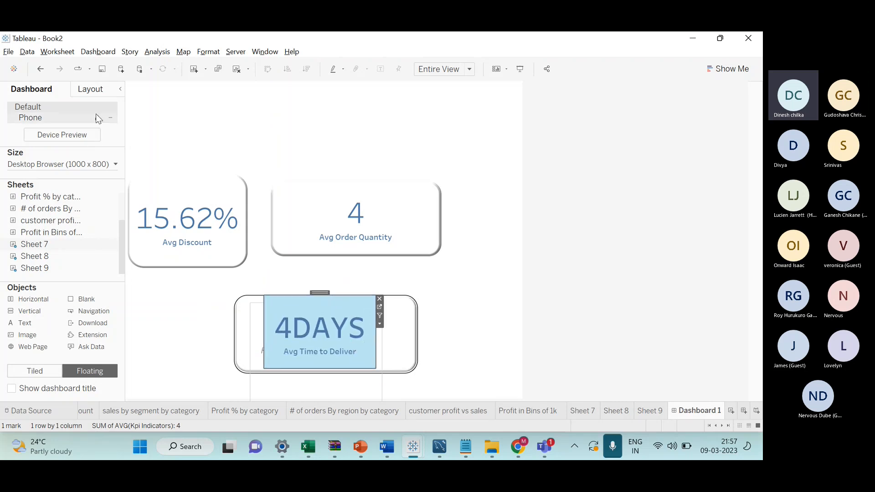
click(90, 89)
scroll(50, 278, down, 1)
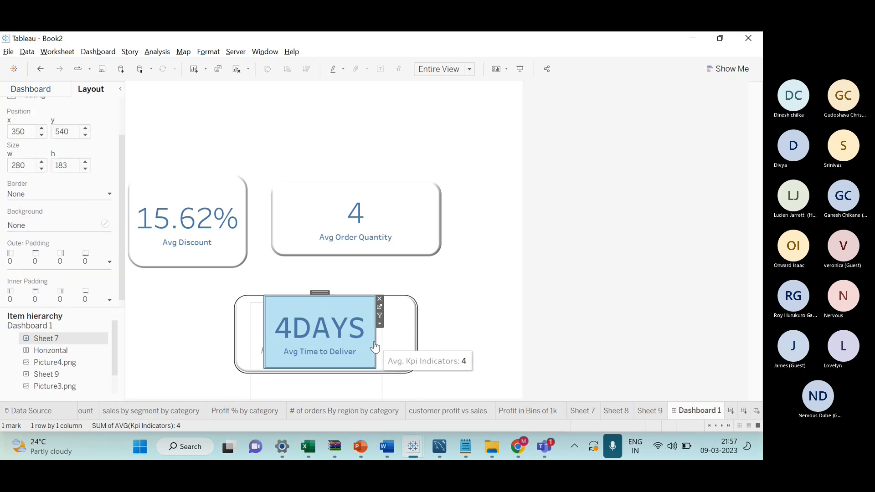
drag(377, 342, 397, 346)
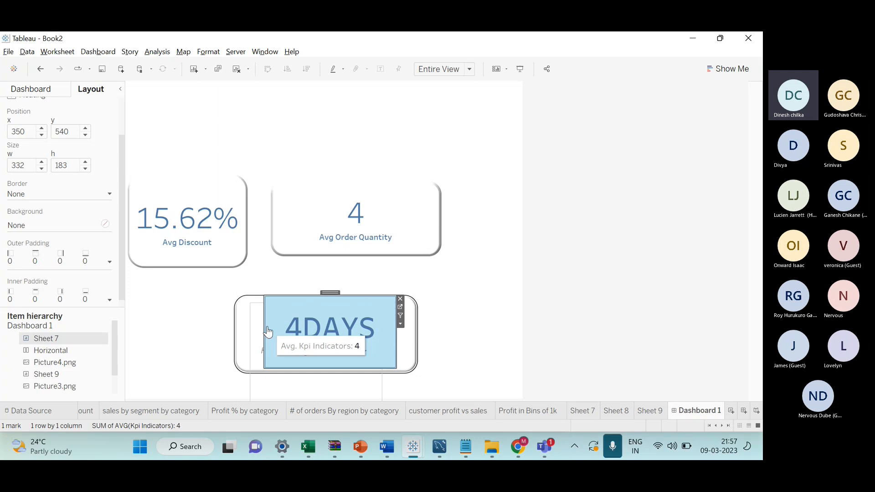
Remove Sheet 7 and the horizontal container from the dashboard
click(256, 333)
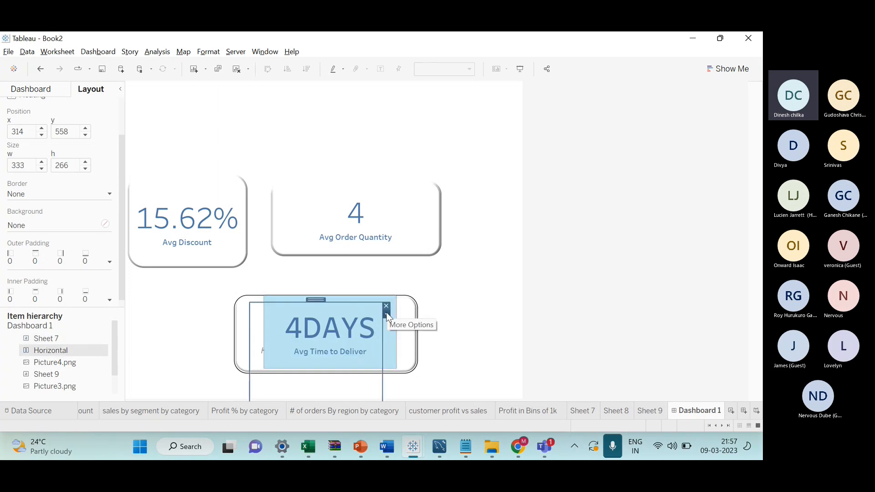
click(308, 329)
click(255, 315)
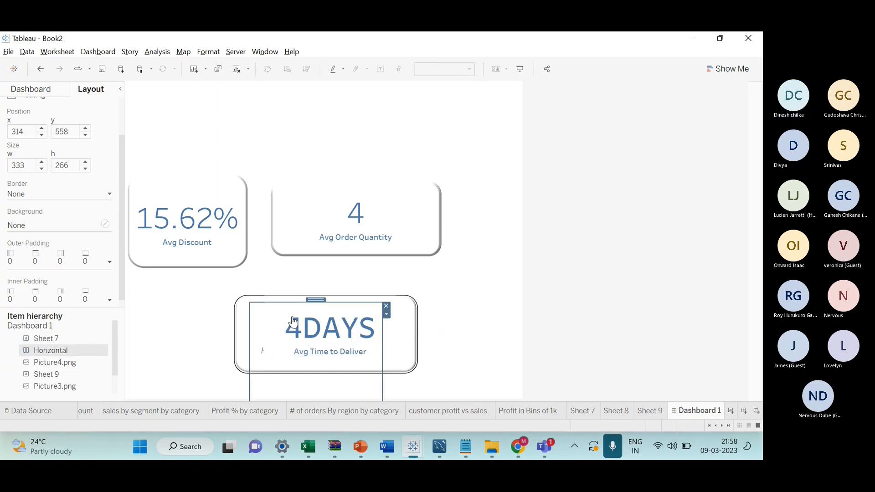
click(390, 319)
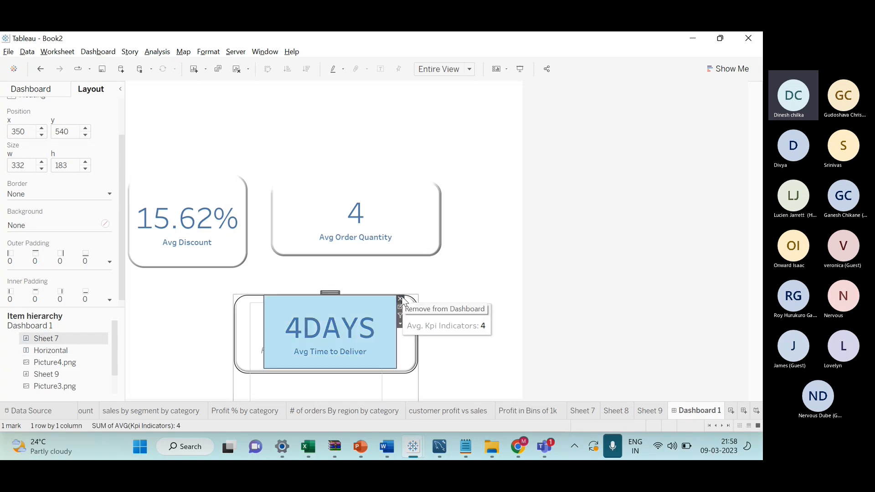
click(403, 302)
click(404, 309)
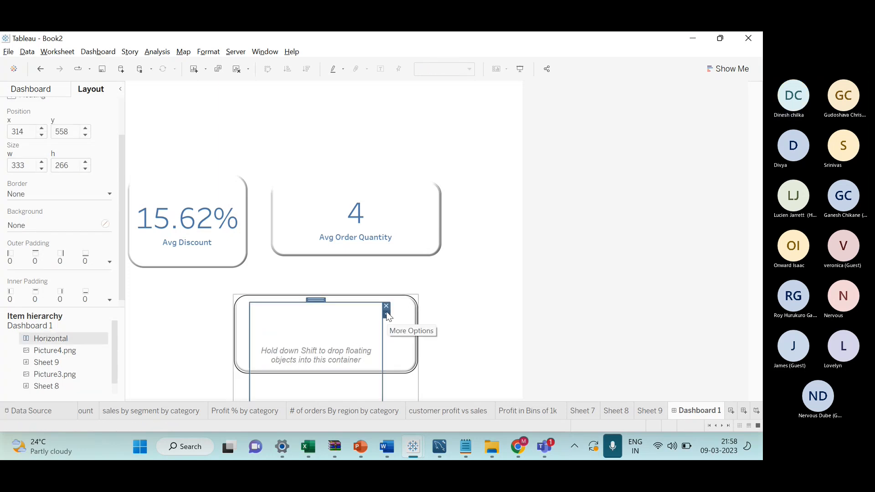
click(384, 307)
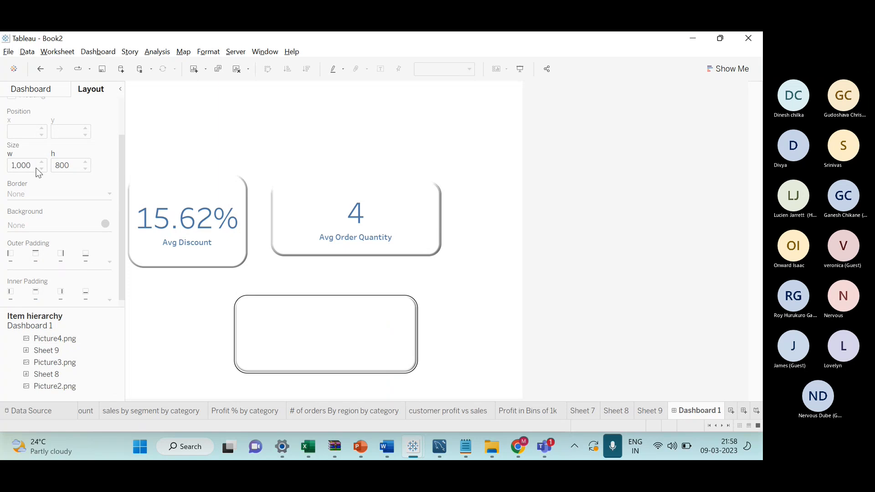
Add a horizontal container and Sheet 7 to the empty rounded rectangle again, and shrink the sheet to fit its height
click(46, 91)
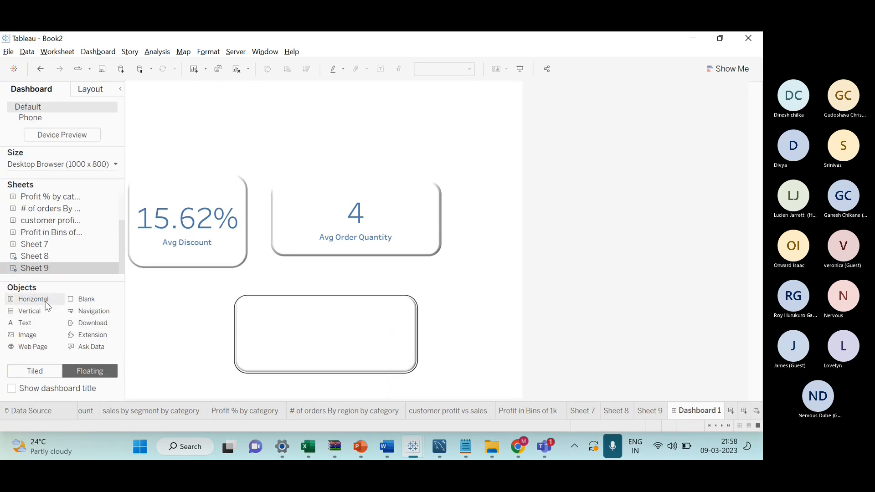
drag(119, 311, 251, 298)
drag(52, 257, 251, 300)
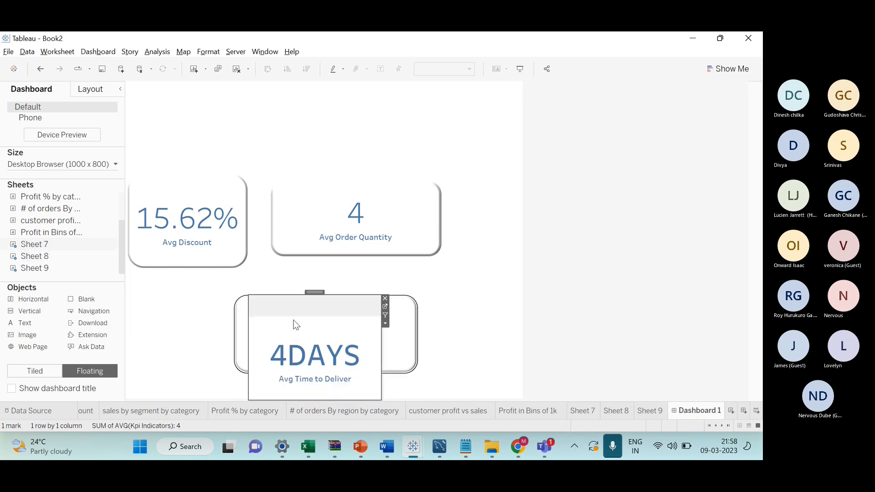
drag(380, 398, 389, 349)
click(367, 395)
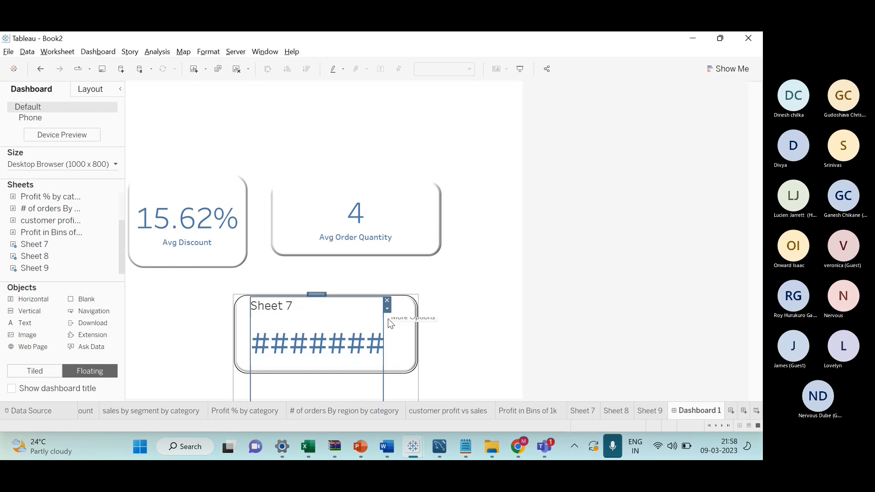
Remove the horizontal container behind Sheet 7 and widen the sheet within the rounded rectangle
drag(383, 324, 399, 333)
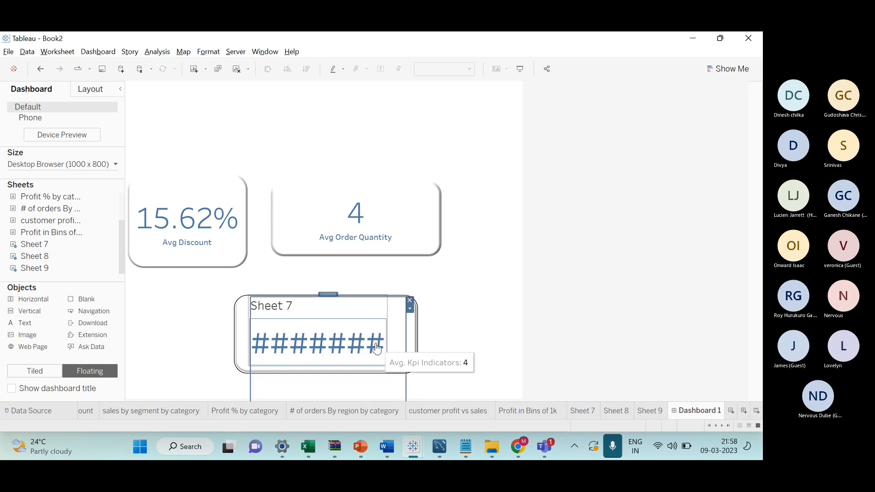
click(382, 345)
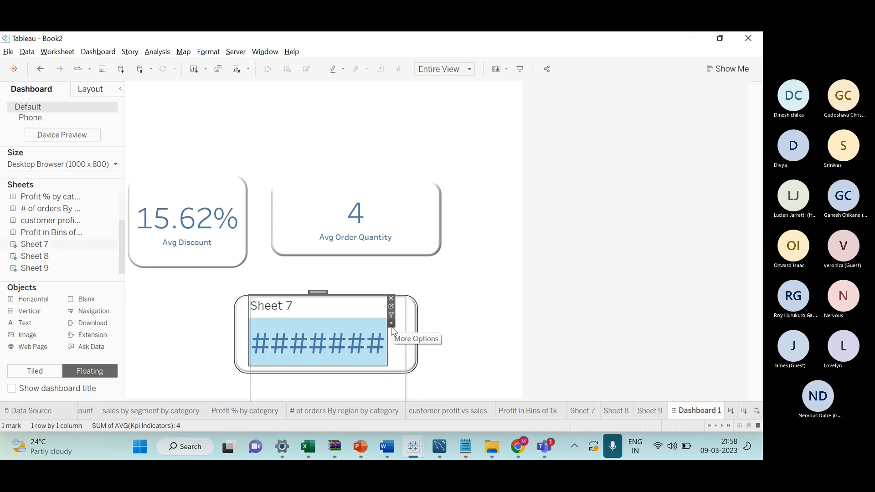
click(406, 326)
click(414, 306)
click(381, 339)
drag(388, 337, 399, 344)
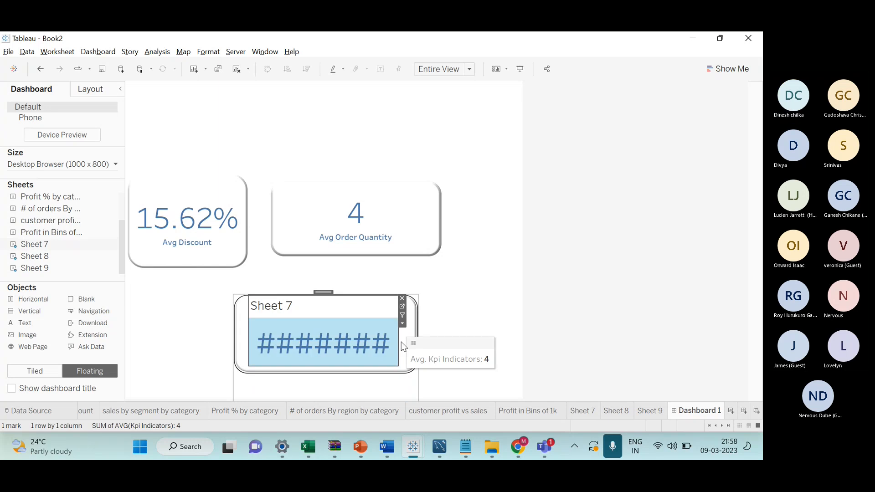
Hide the title of the Sheet 7 tile
right_click(274, 305)
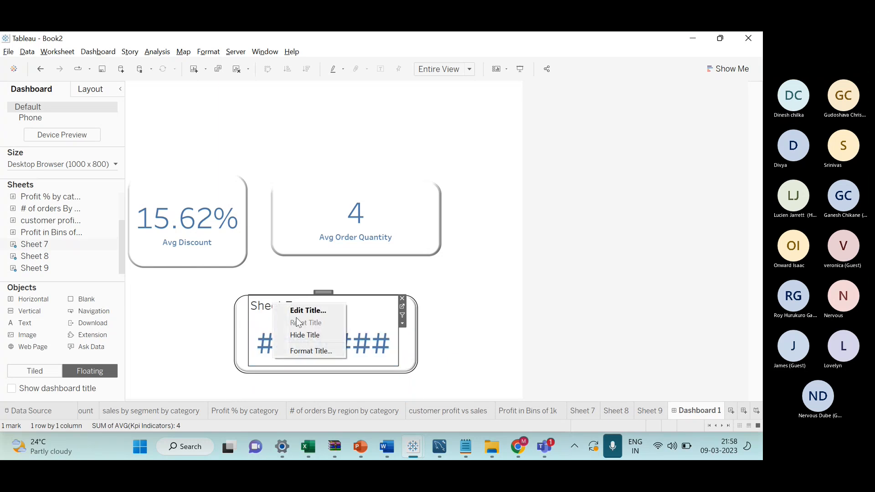
click(300, 311)
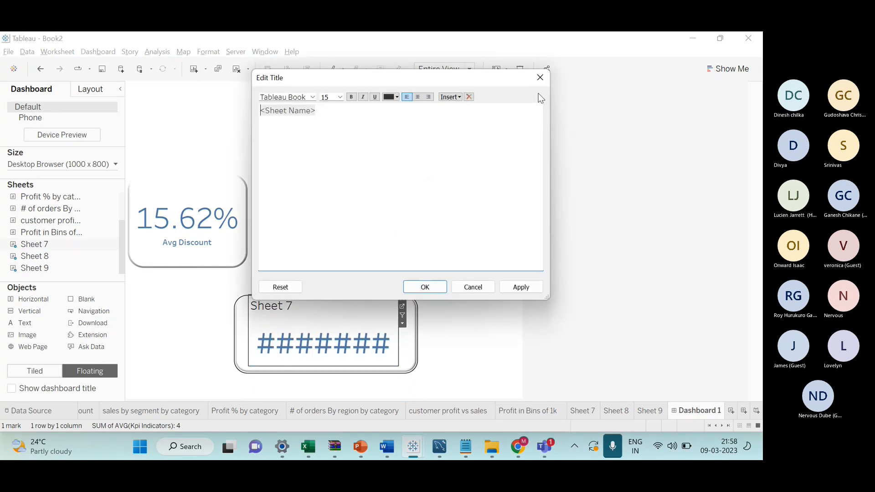
click(540, 77)
right_click(279, 313)
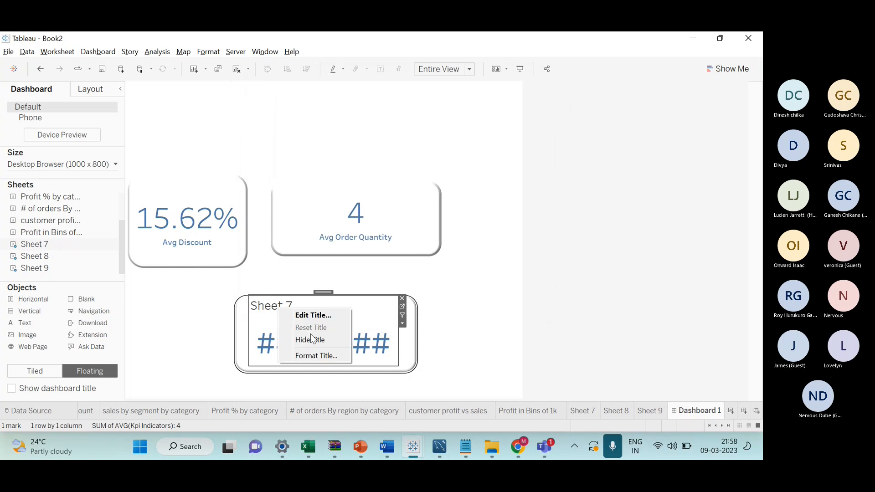
click(320, 340)
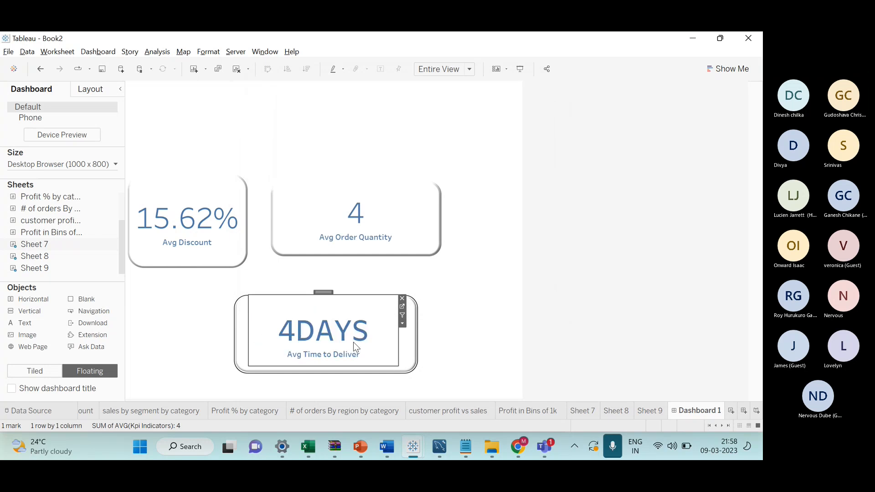
Lower the top edge of the Avg Time to Deliver sheet and widen both sides to fit inside the rounded rectangle
click(414, 342)
click(379, 347)
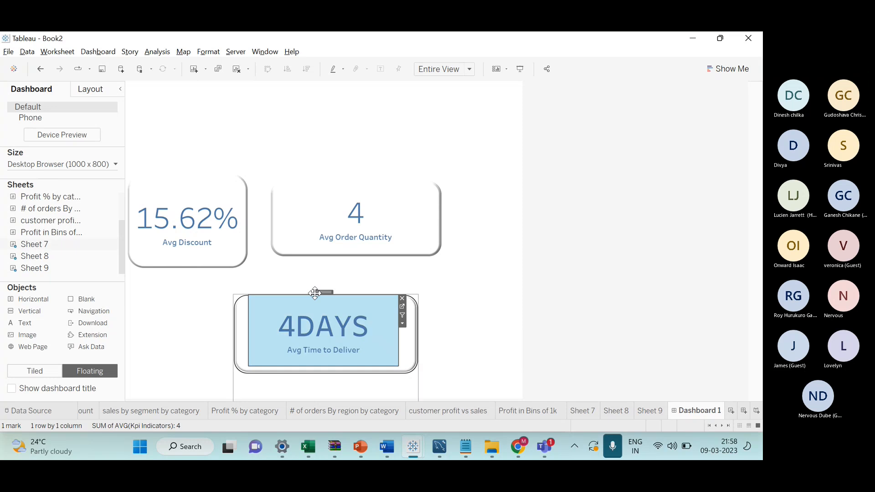
drag(302, 295, 303, 301)
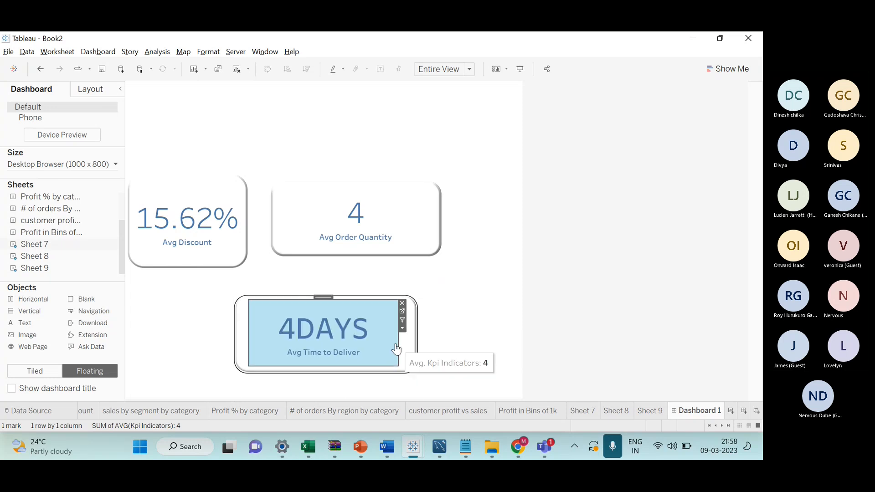
drag(399, 348, 409, 347)
drag(247, 334, 243, 335)
click(500, 349)
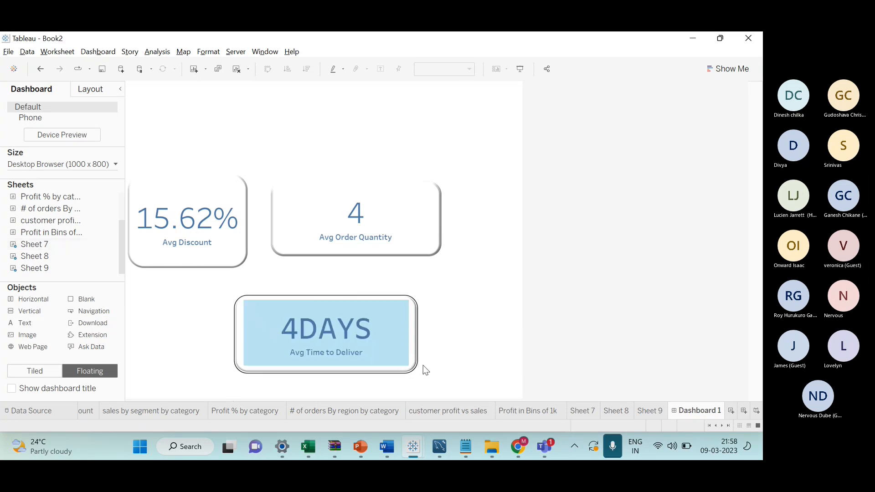
click(392, 361)
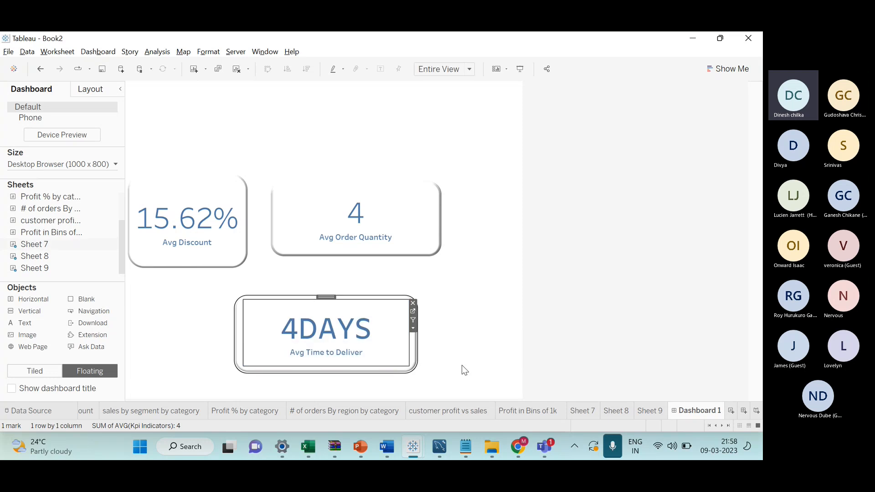
click(462, 365)
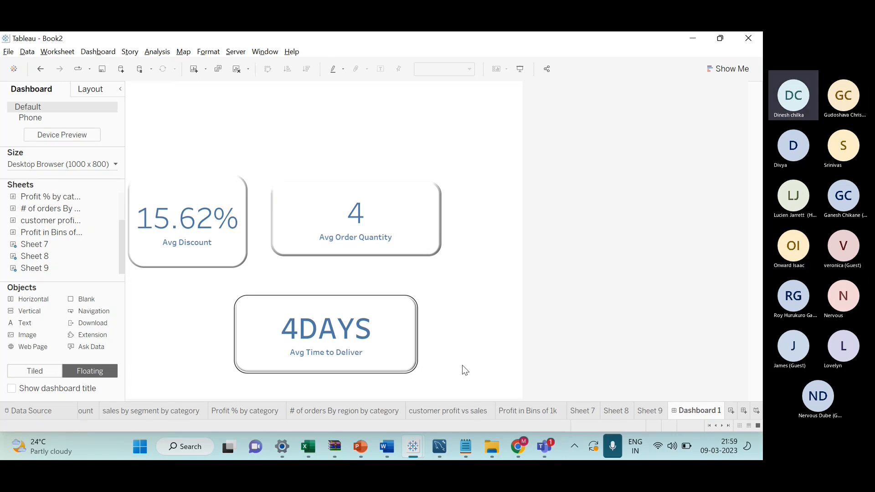
Compare the dashboard's KPI cards with the PowerPoint rounded rectangles and the reference sales performance dashboard slide
key(alt+Tab)
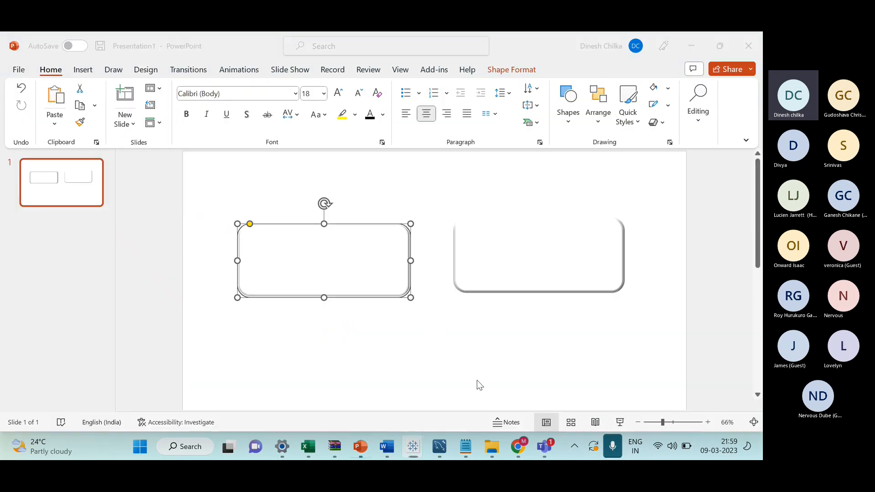
key(alt+Tab)
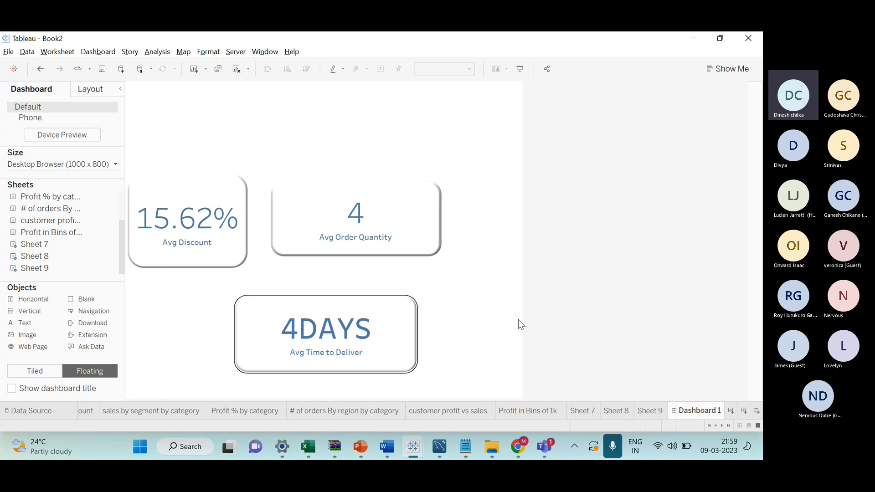
key(alt+Tab)
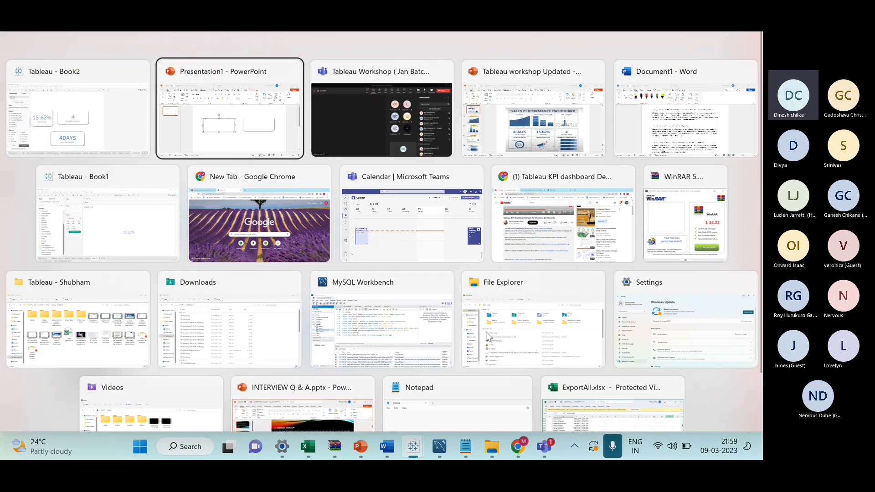
key(alt+Tab)
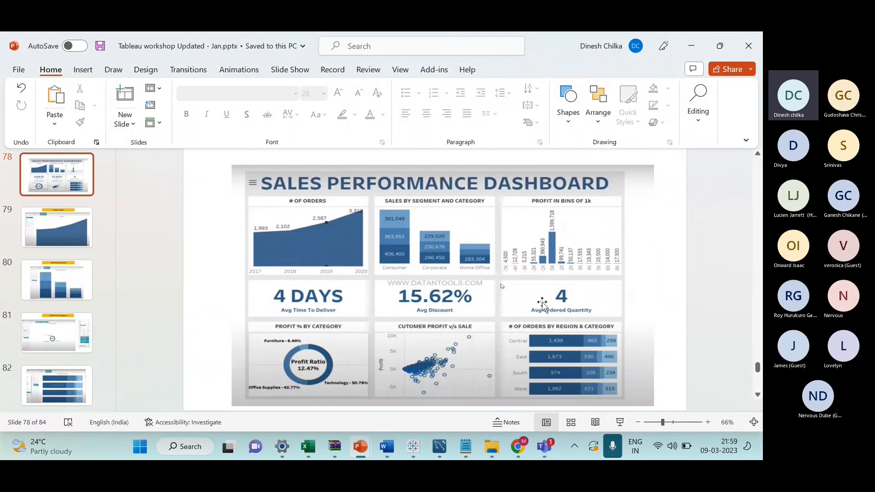
key(alt+Tab)
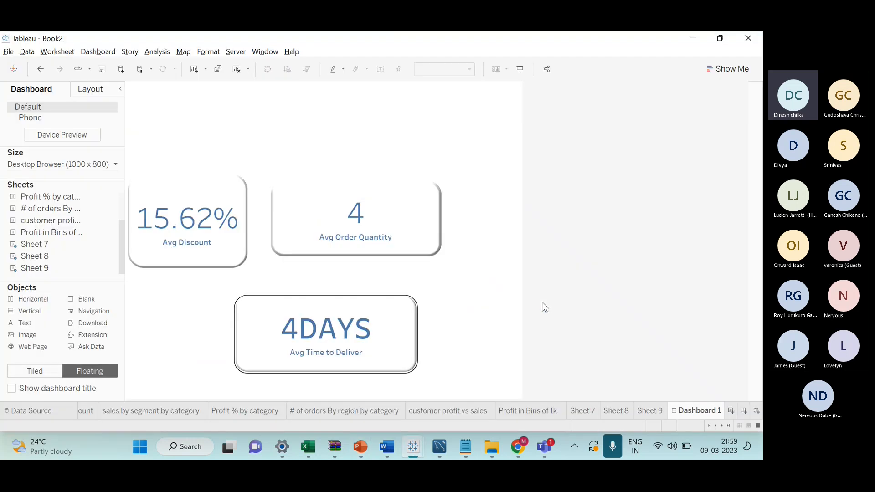
Switch to the Teams meeting and view the start of the participants list
key(alt+Tab)
key(alt+Tab)
key(alt+Tab)
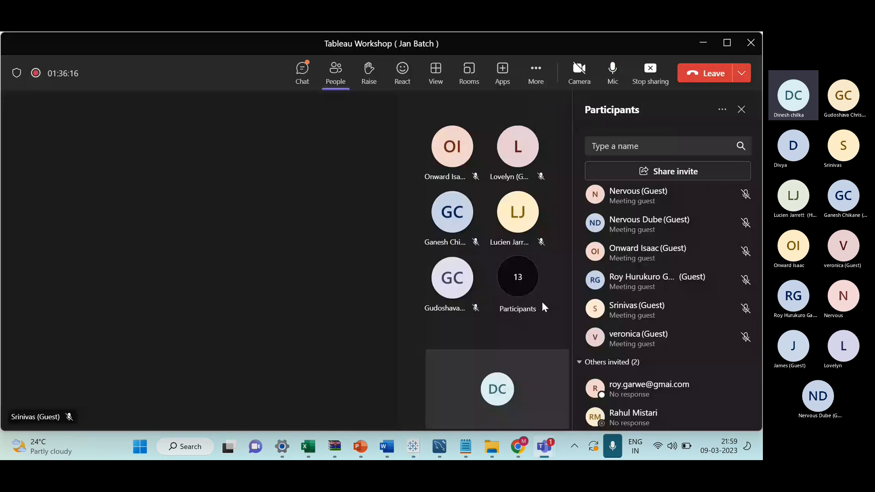
scroll(662, 276, up, 5)
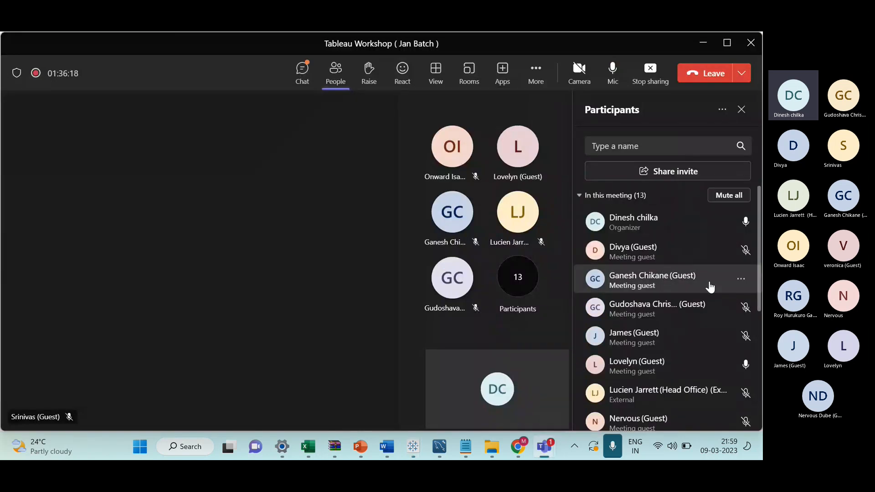
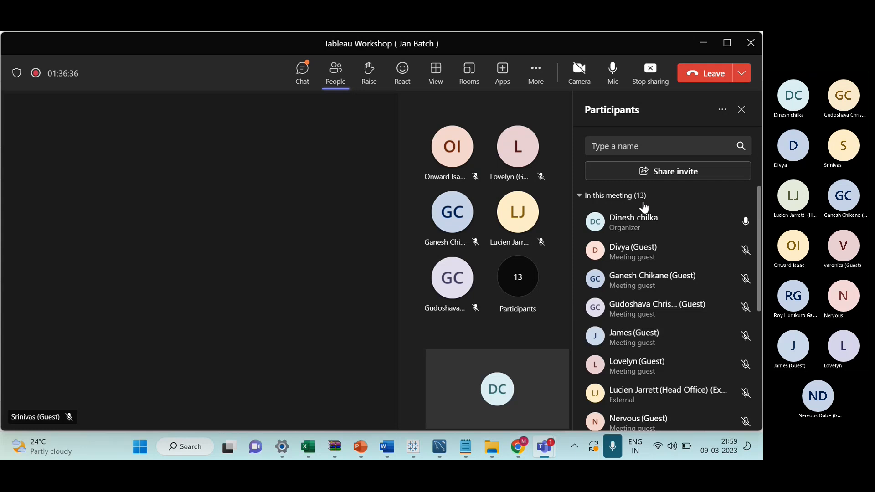
Switch to the empty new tab in Chrome and look through the saved bookmarks, including the Trading folder
key(alt+Tab)
key(alt+Tab)
key(alt+Tab)
key(alt+Tab)
key(alt+Tab)
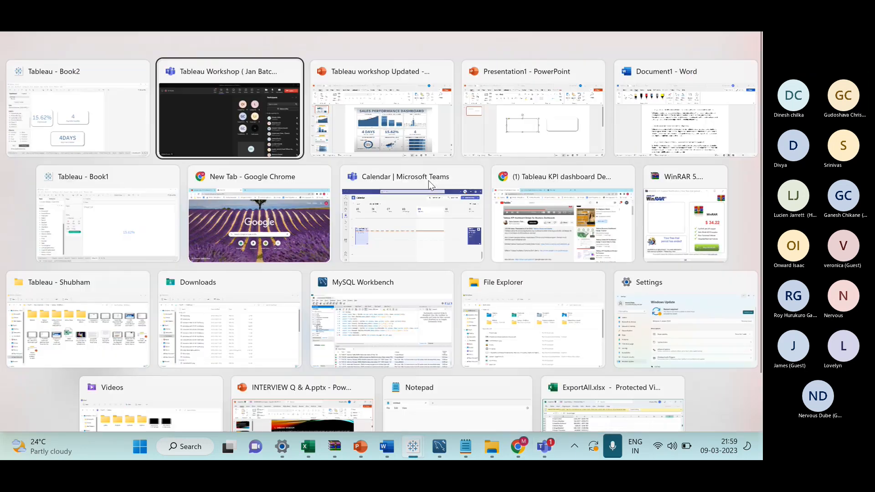
key(alt+Tab)
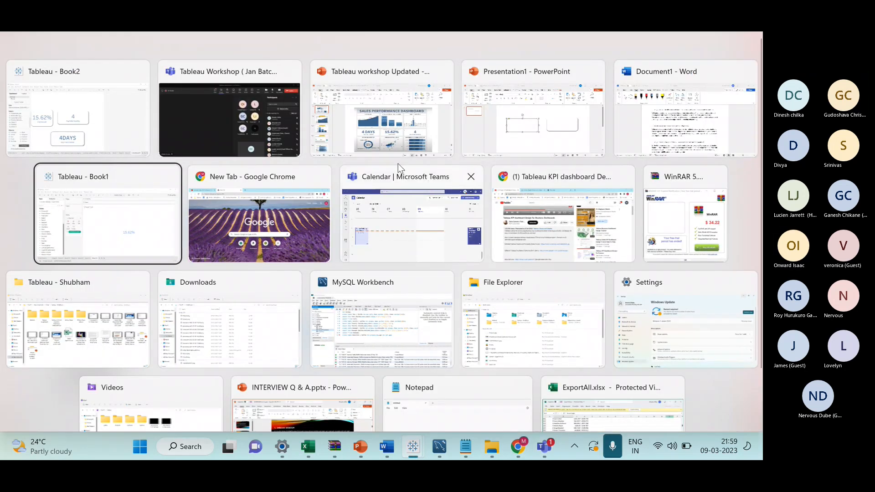
key(alt+Tab)
key(alt+Tab)
key(alt+Tab)
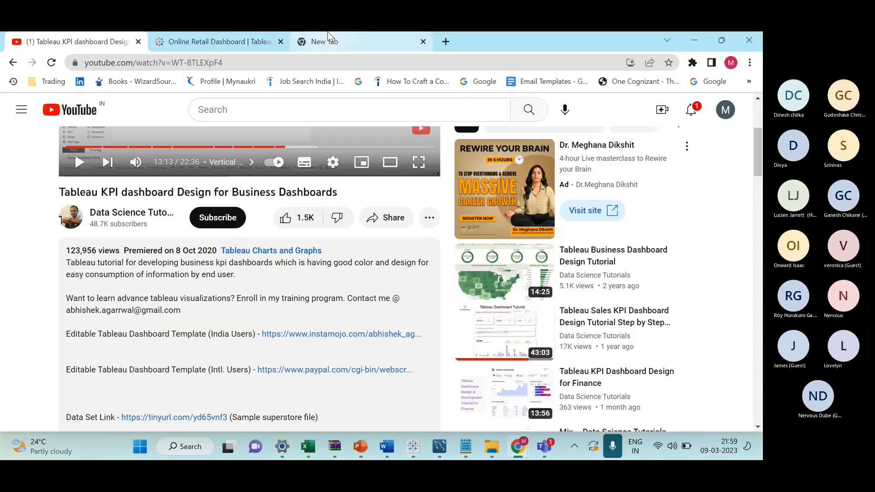
click(332, 40)
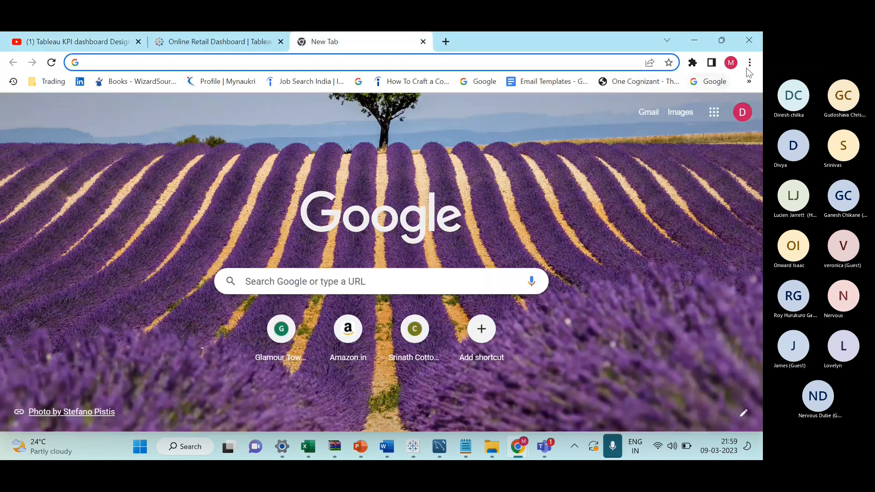
click(750, 63)
mouse_move(690, 161)
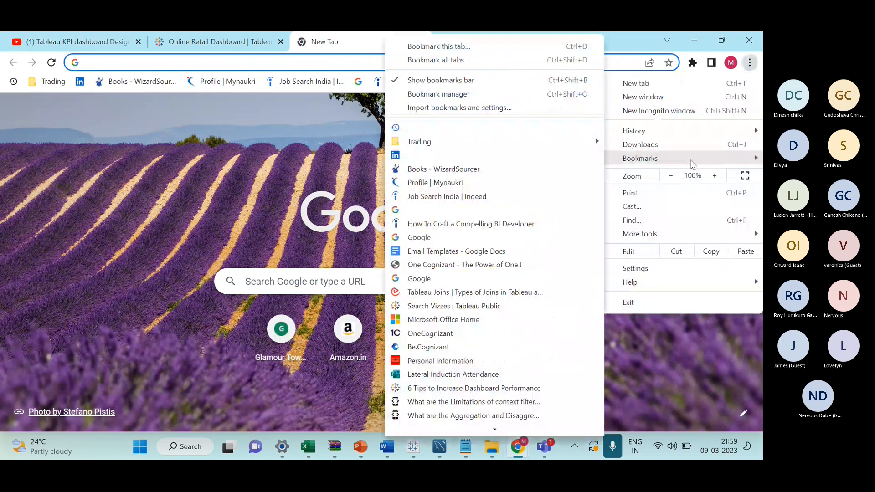
mouse_move(460, 146)
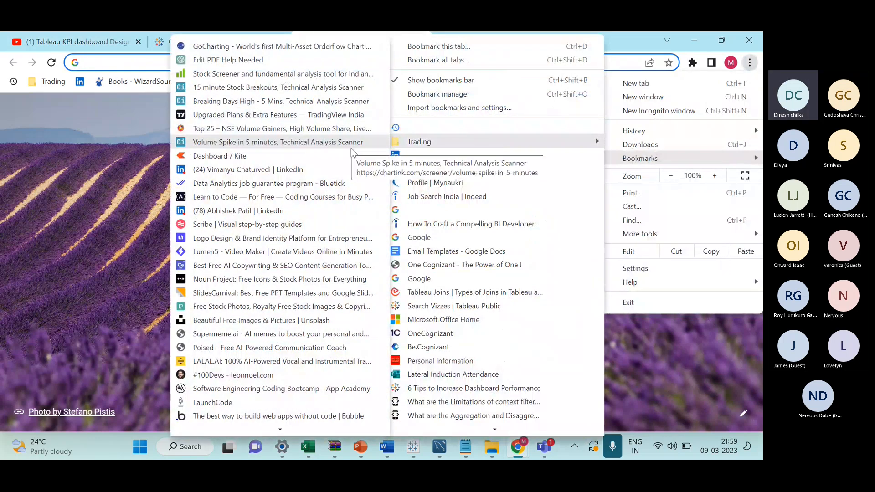
scroll(278, 324, down, 5)
scroll(273, 355, down, 5)
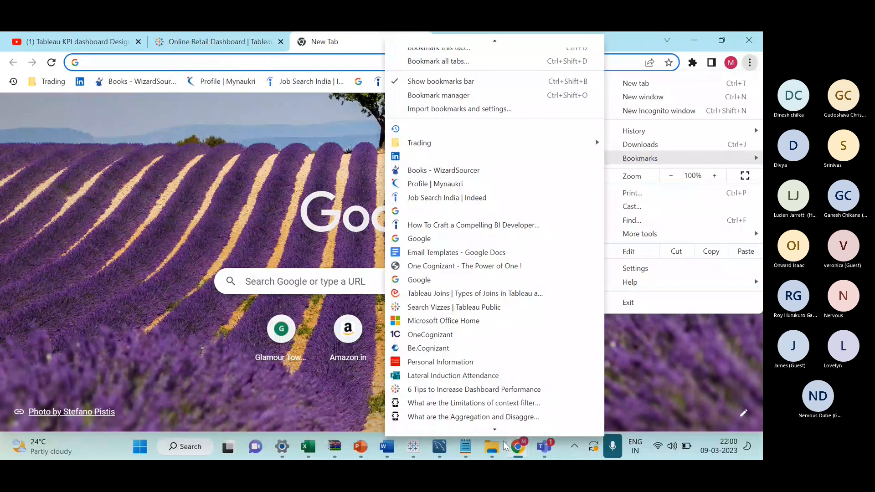
click(314, 416)
Leave Chrome and return to the Teams meeting window
click(141, 448)
scroll(381, 237, down, 2)
key(super+Tab)
key(alt+Tab)
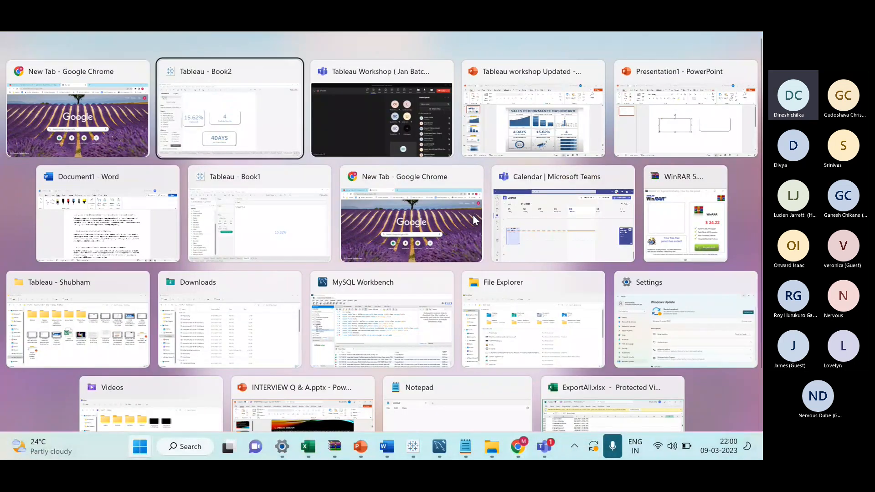
key(alt+Tab)
key(alt+Tab)
mouse_move(473, 217)
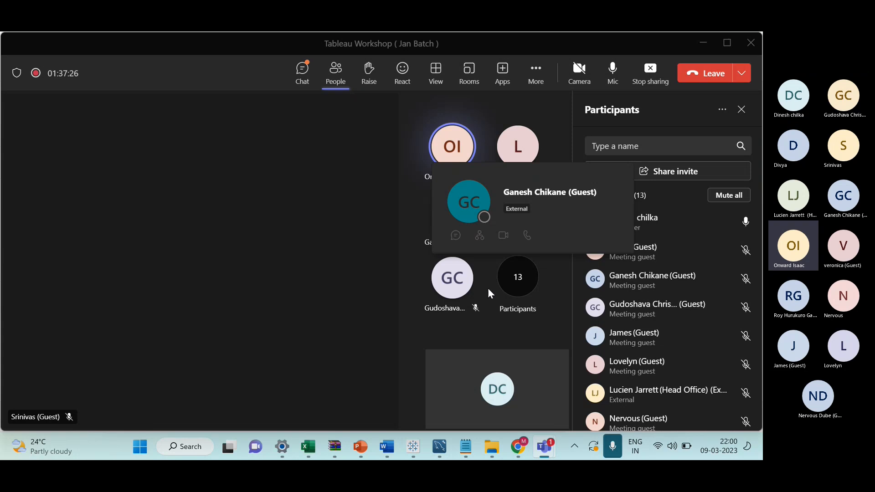
key(alt+Tab)
key(alt+Tab)
key(alt+Tab)
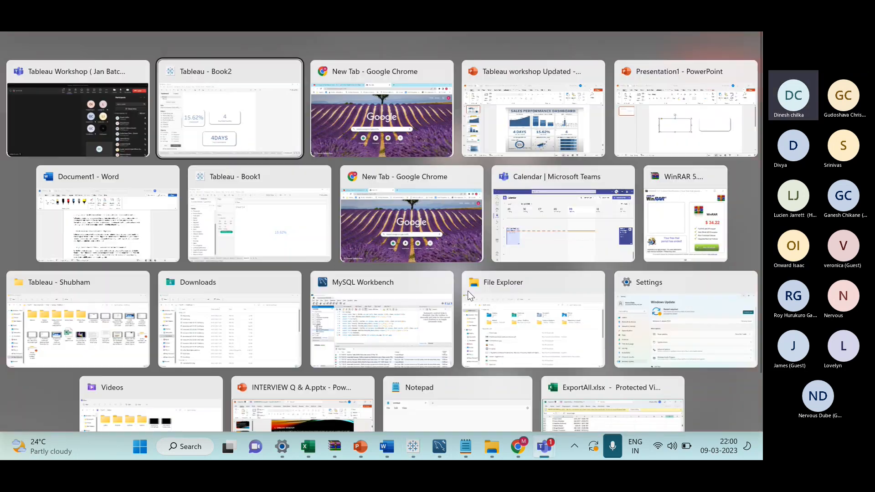
key(alt+Tab)
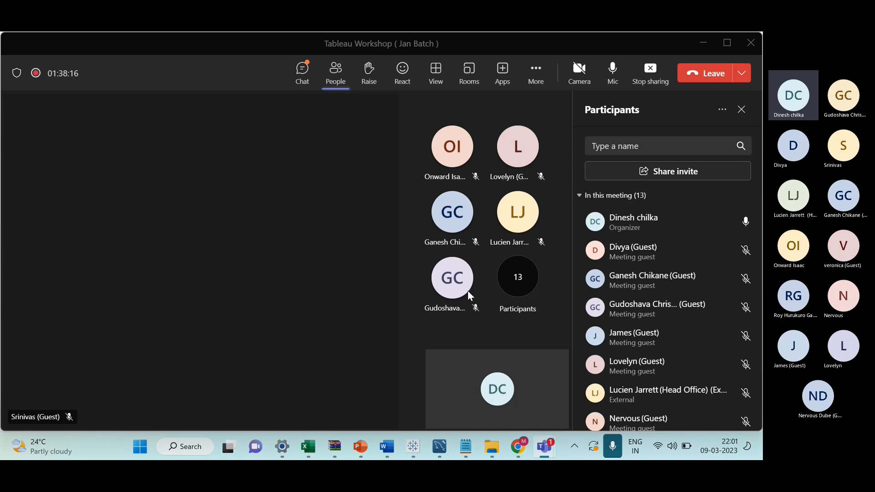
Return to Chrome and look further down the current profile's bookmarks
key(alt+Tab)
key(alt+Tab)
key(Tab)
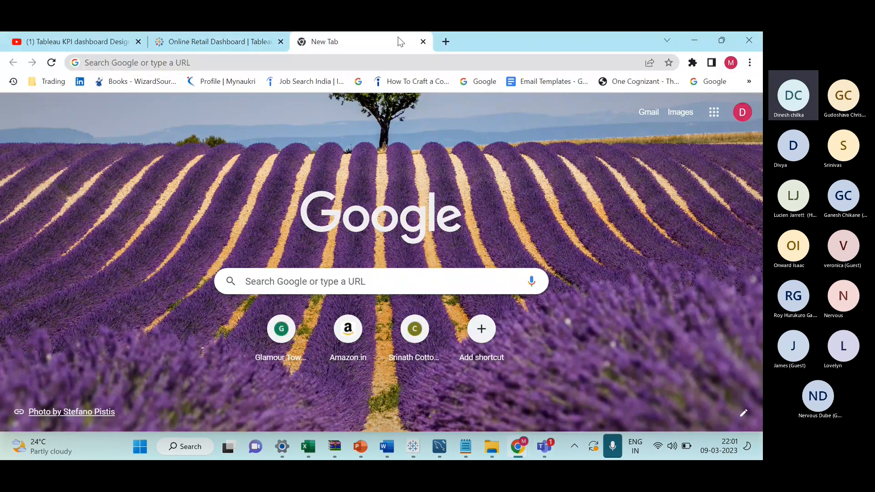
click(750, 62)
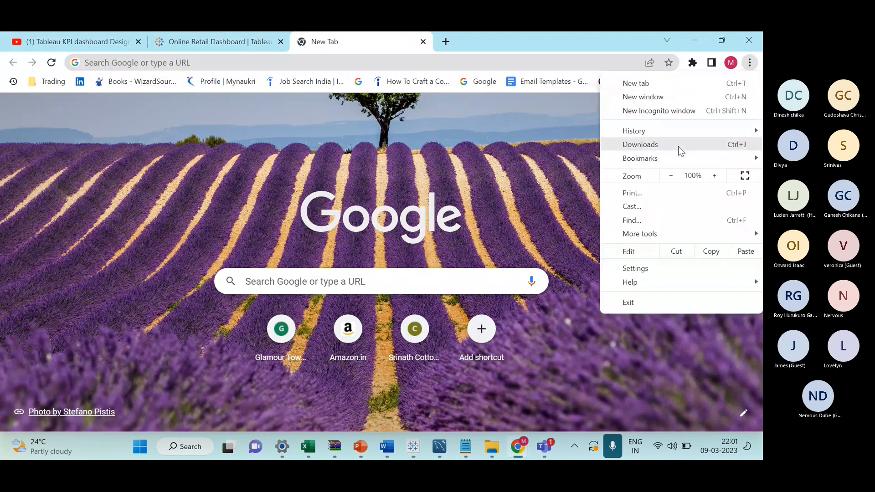
mouse_move(680, 161)
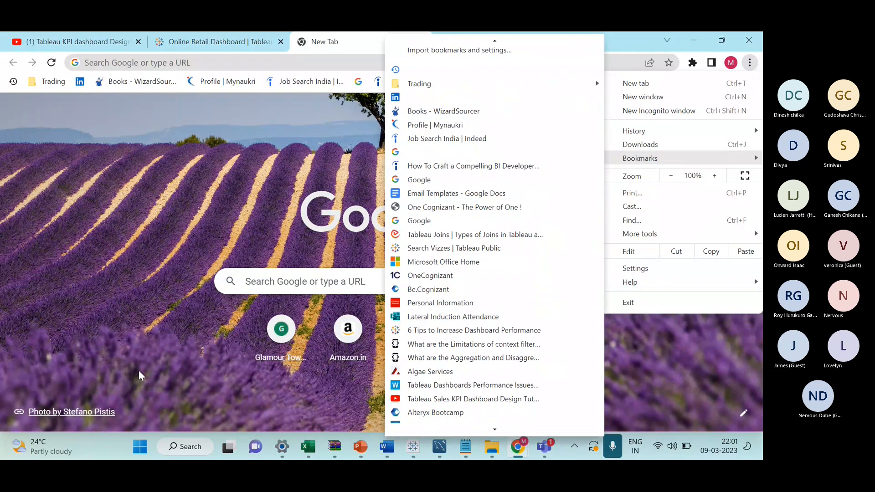
Launch another Chrome window using the trainer profile
click(139, 447)
text(c)
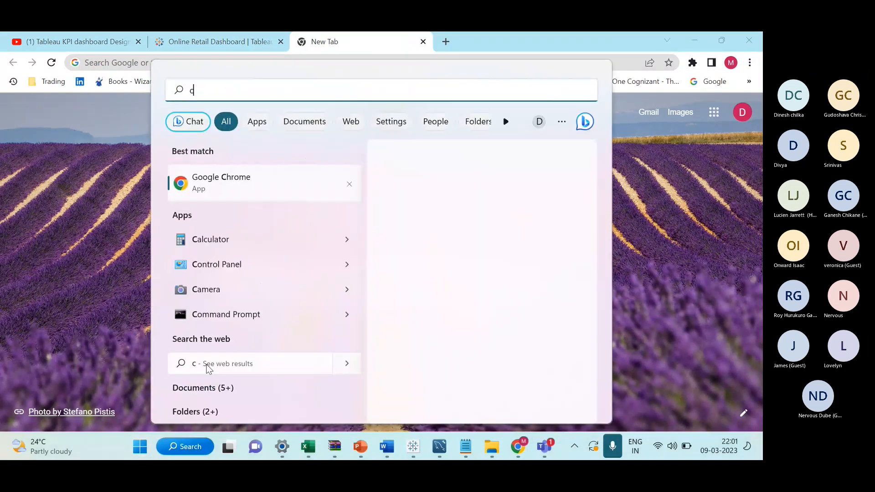
click(406, 266)
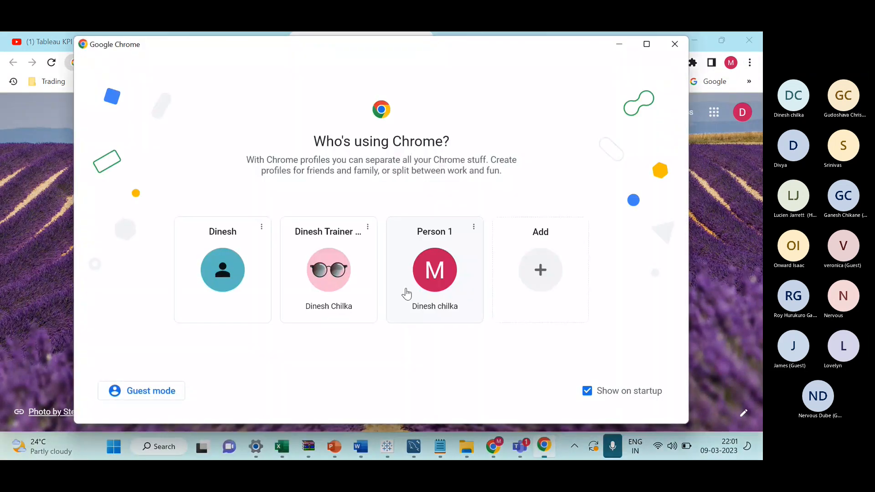
click(345, 288)
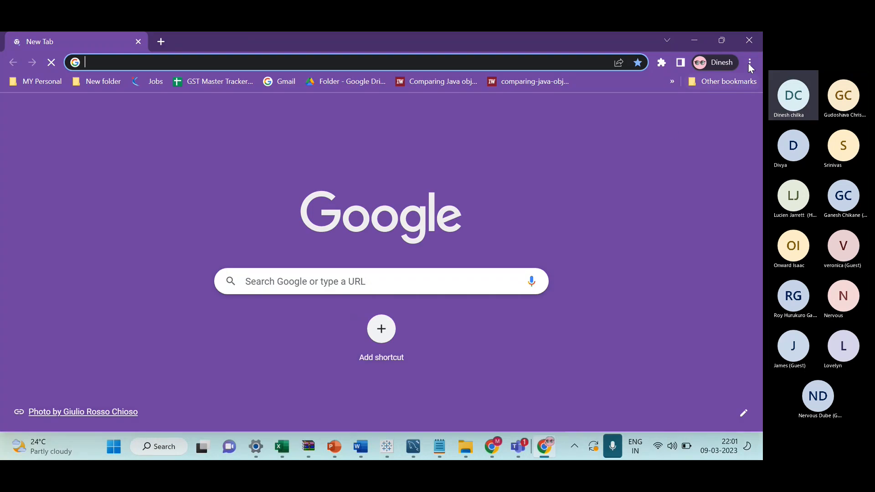
Open the Adobe Express bookmark from the MY Personal folder
click(749, 65)
mouse_move(673, 160)
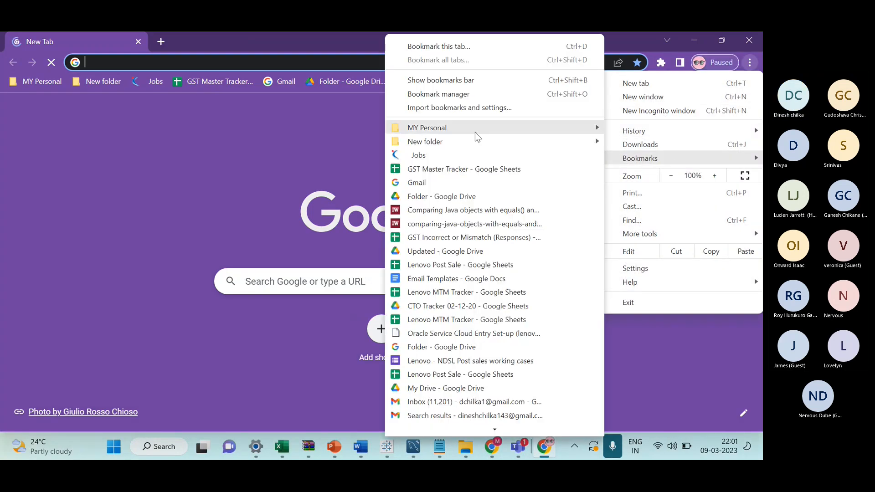
mouse_move(477, 137)
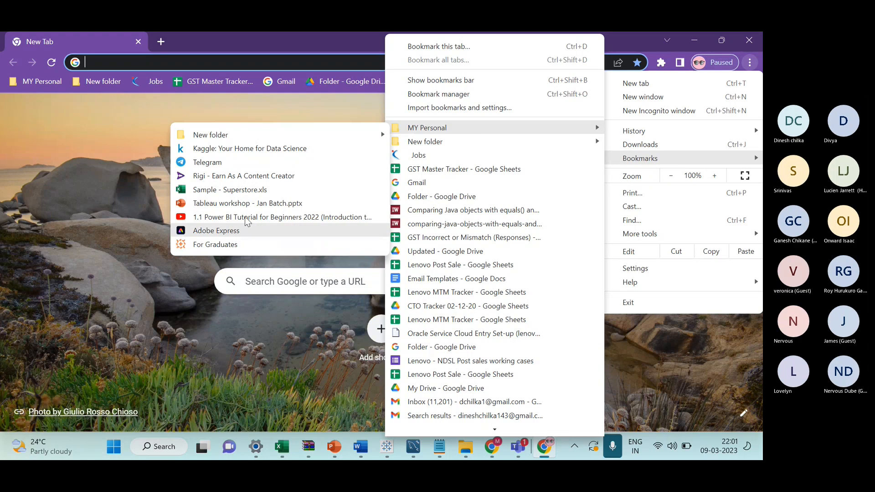
click(245, 231)
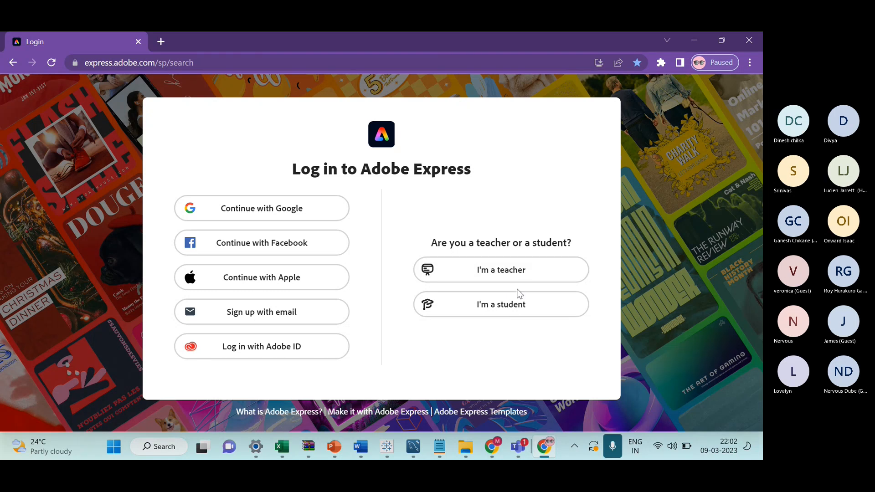
Start signing in again to the paused Chrome profile and submit the Google account password
click(731, 67)
click(648, 250)
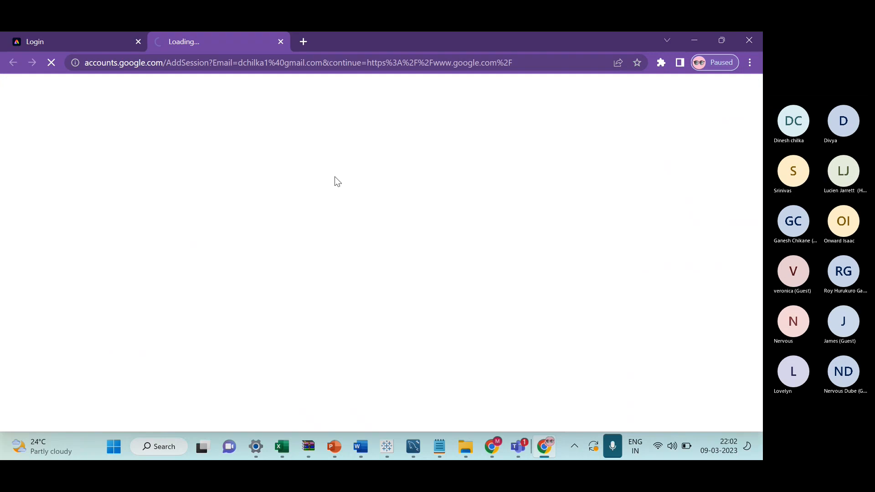
click(477, 343)
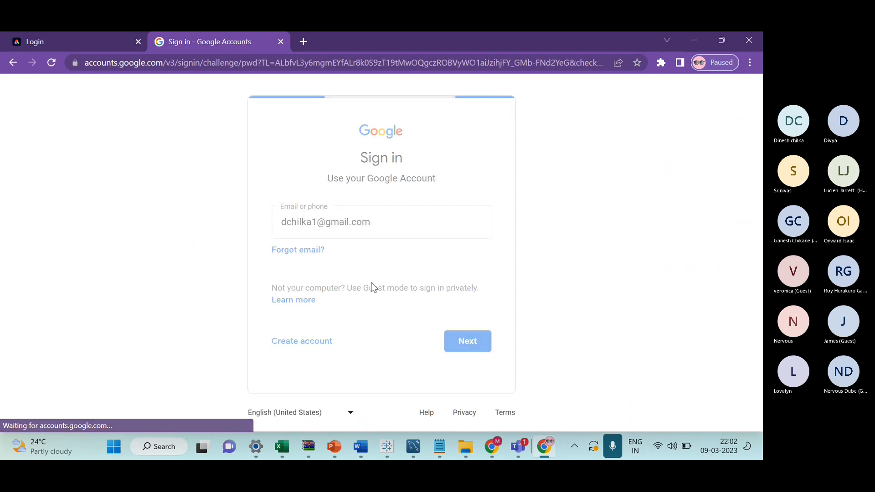
text(••••••••••)
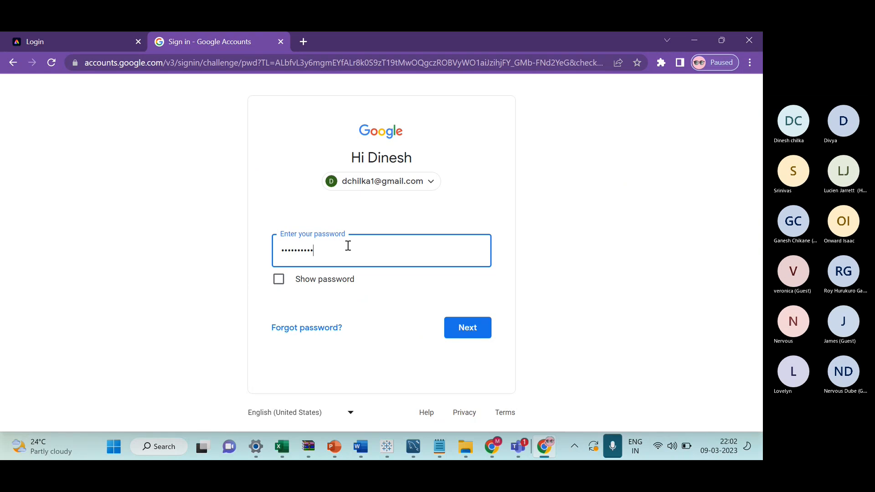
key(Return)
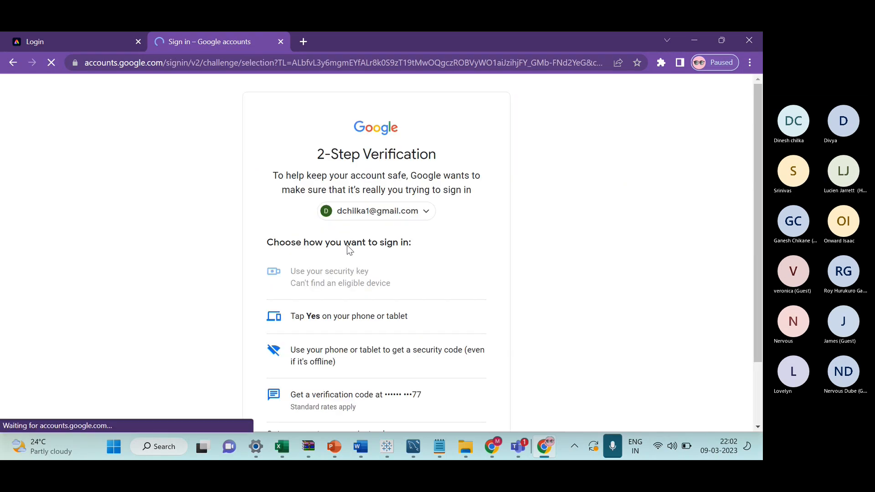
Complete the Google 2-Step Verification using the prompt sent to the phone or tablet
click(401, 326)
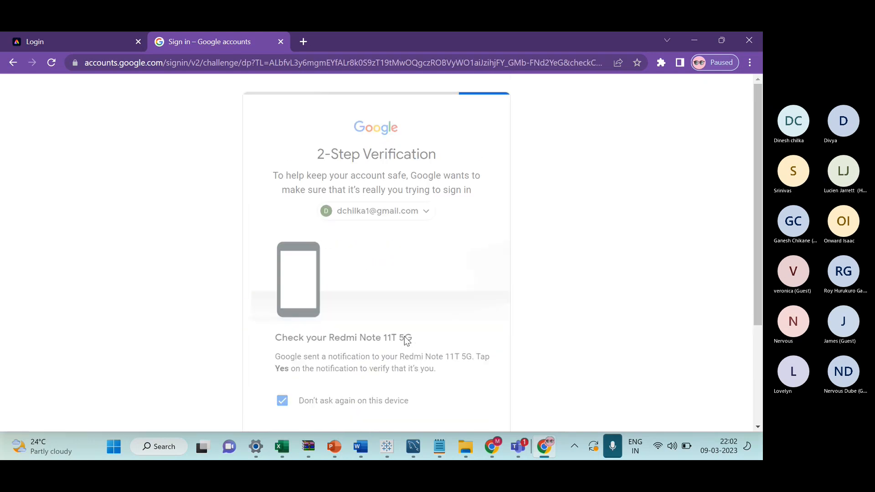
scroll(426, 360, down, 3)
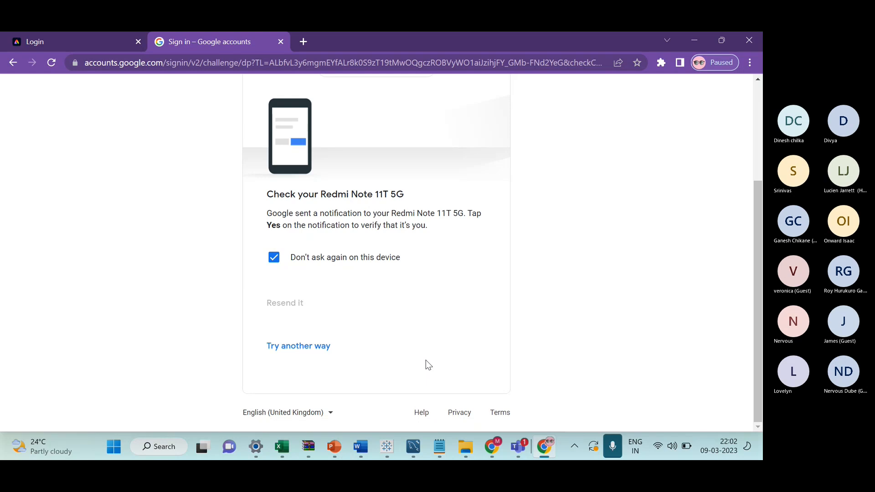
scroll(496, 374, up, 1)
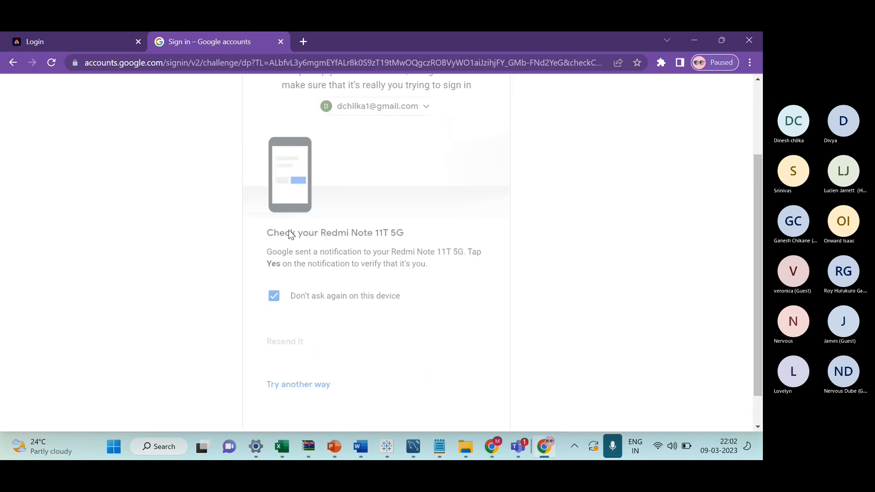
click(81, 45)
click(218, 45)
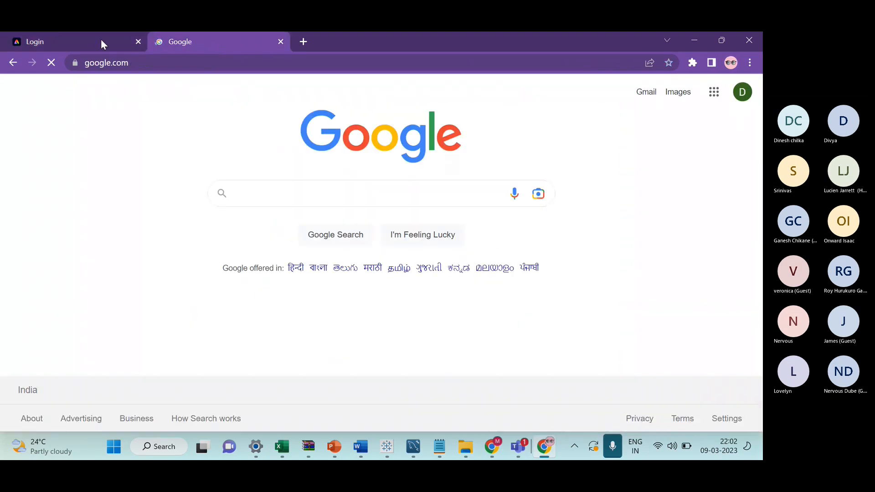
click(99, 39)
click(205, 39)
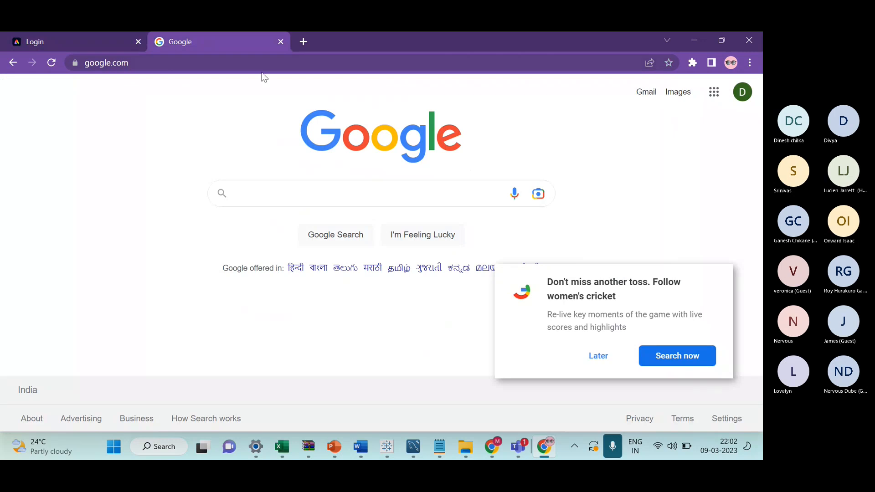
Copy the Adobe Express login page address into a new tab, load it, and sign in with the Google account
click(311, 42)
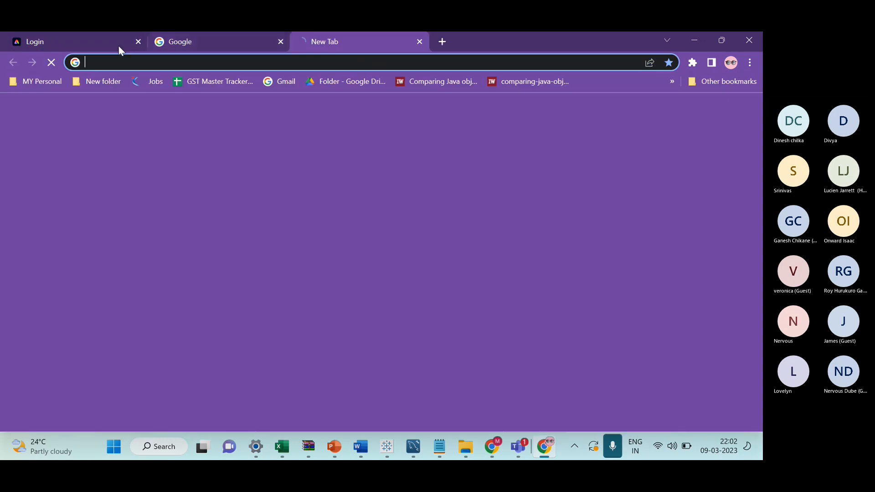
click(119, 47)
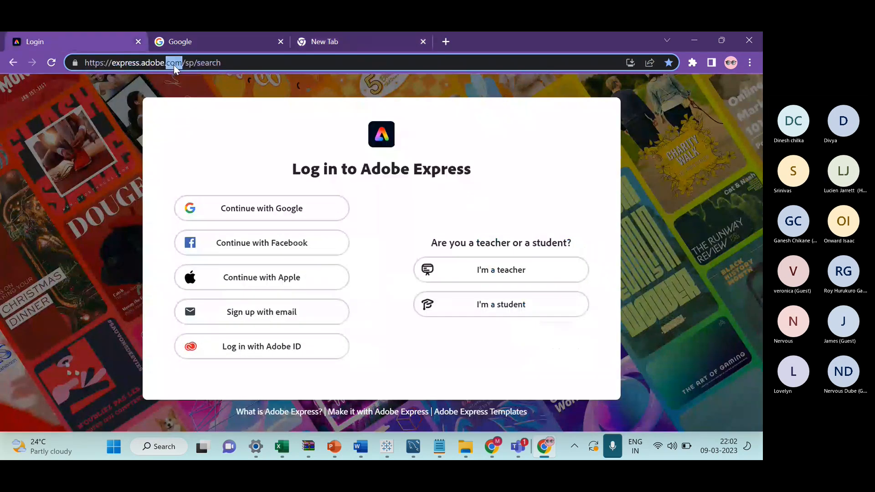
click(173, 64)
right_click(174, 65)
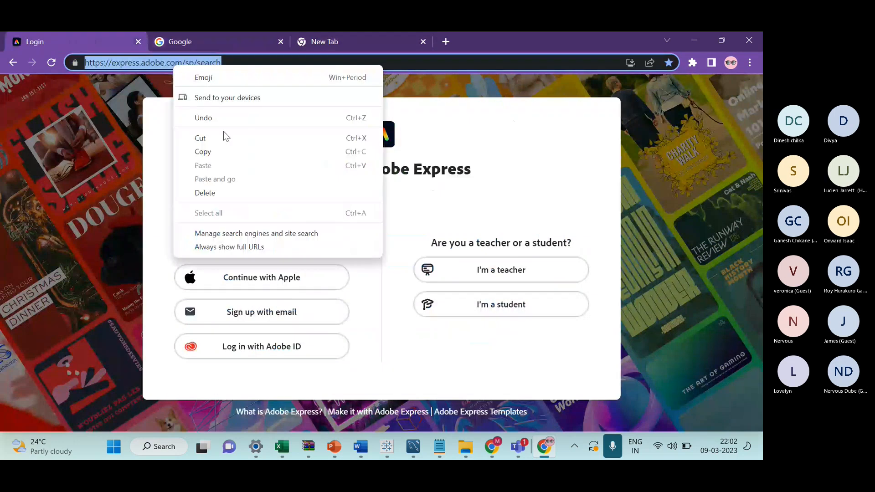
click(225, 151)
click(326, 49)
right_click(332, 59)
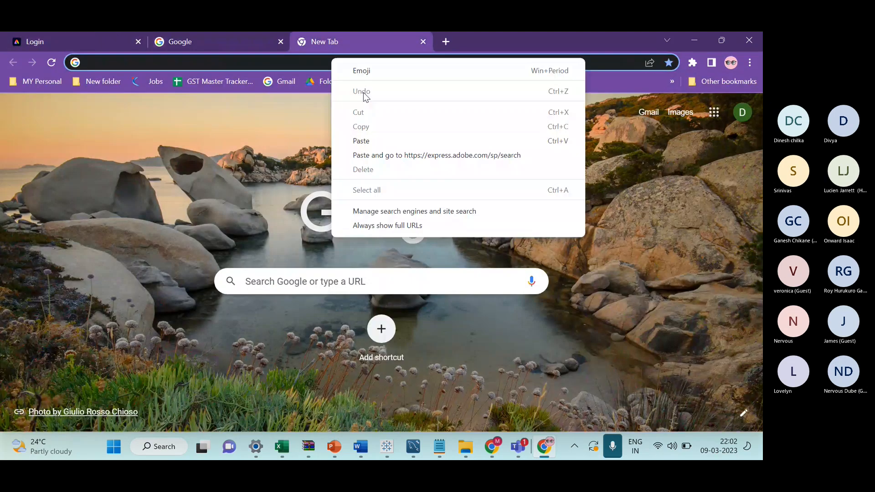
click(383, 138)
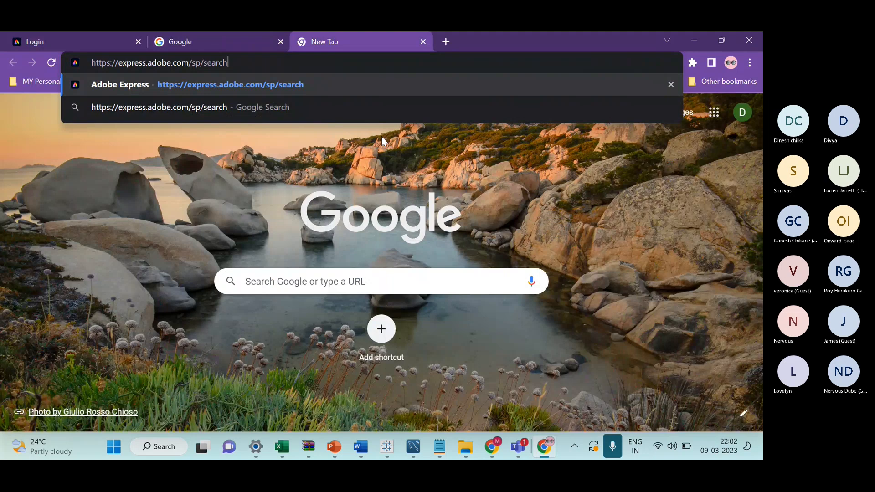
key(Return)
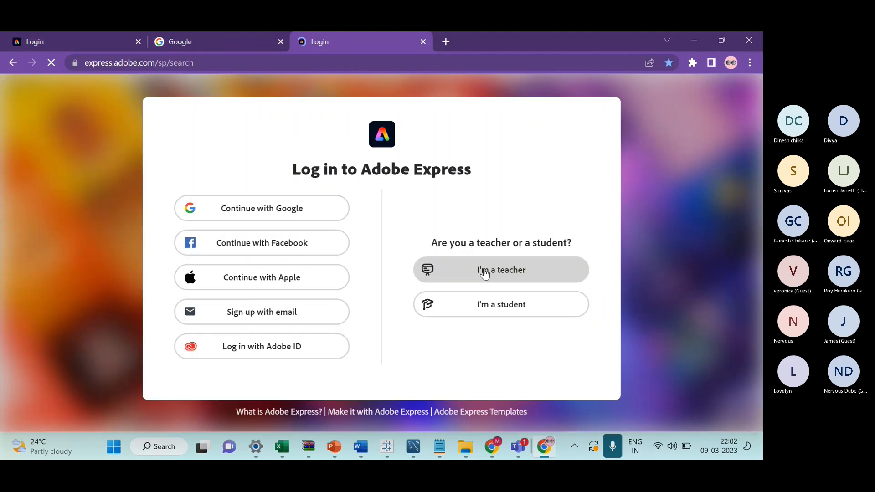
click(666, 169)
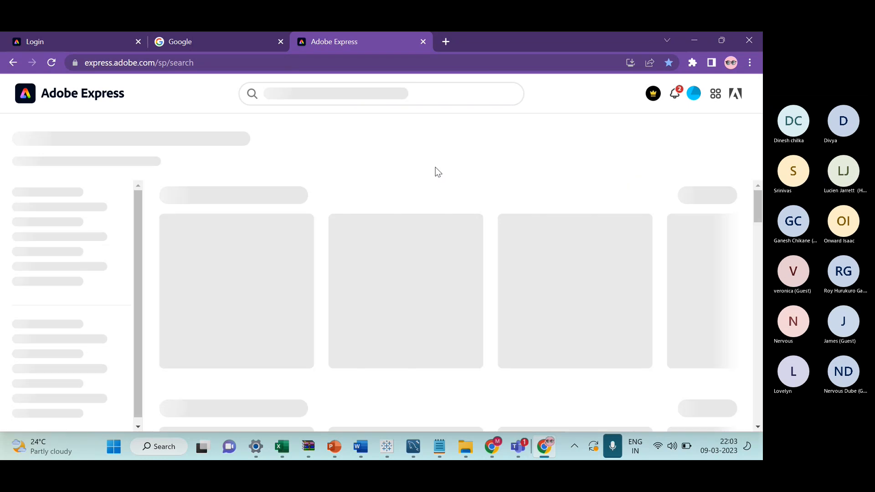
Go to the Adobe Express home page and open the recent blue-and-yellow Tableau + SQL Workshop project
scroll(102, 228, down, 5)
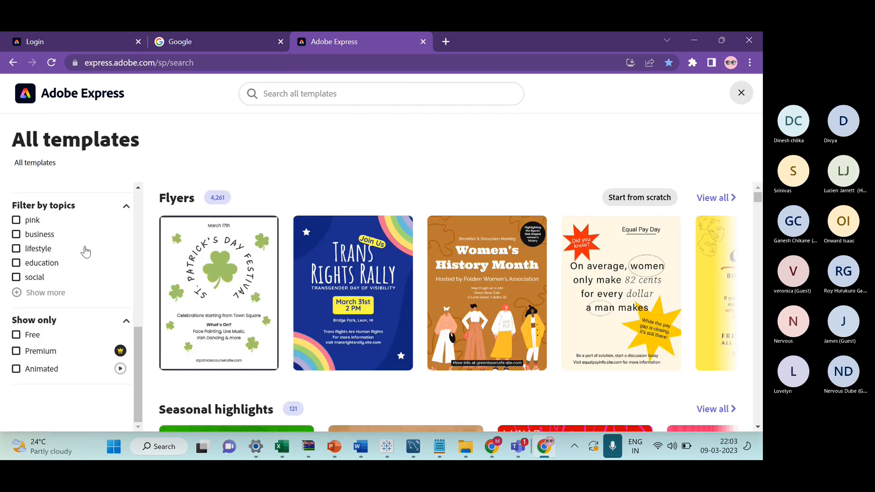
click(27, 104)
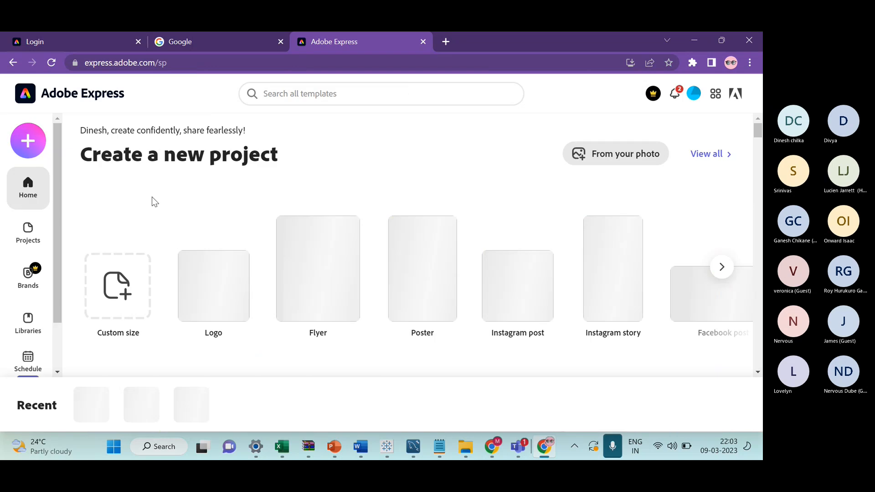
scroll(196, 278, down, 5)
scroll(212, 272, down, 5)
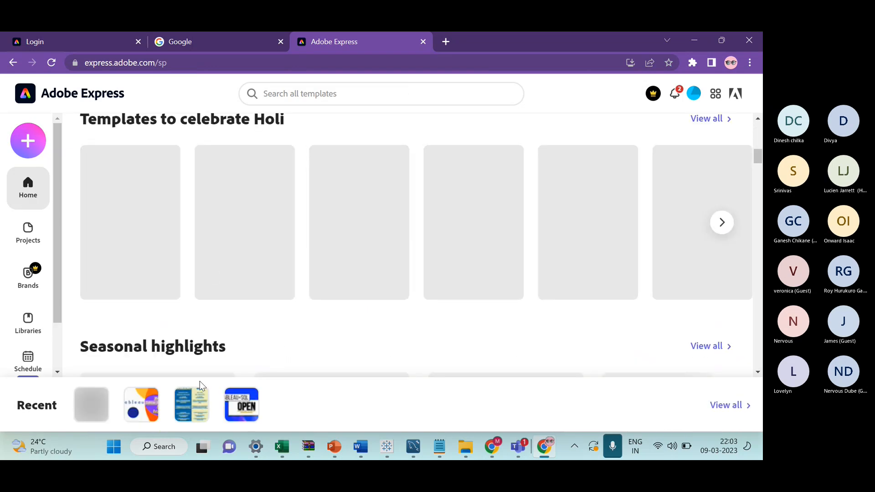
click(192, 402)
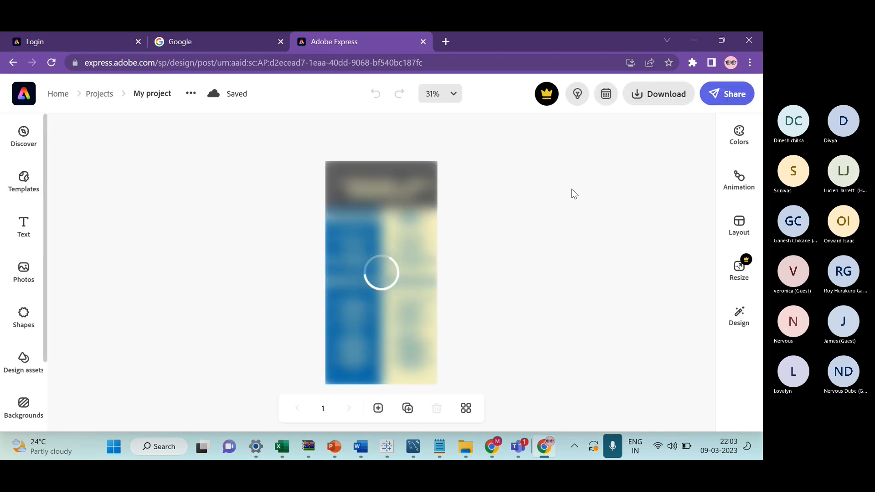
Download the Tableau + SQL Workshop project as a JPG file
click(659, 93)
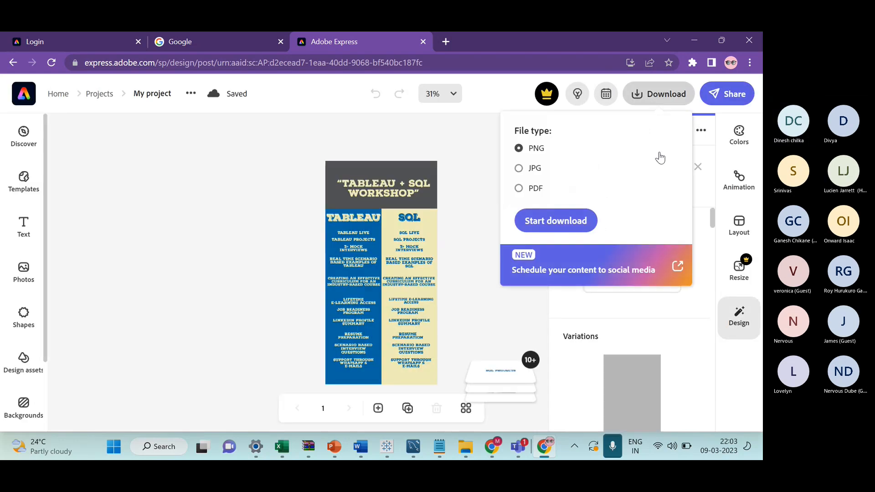
click(520, 169)
click(567, 221)
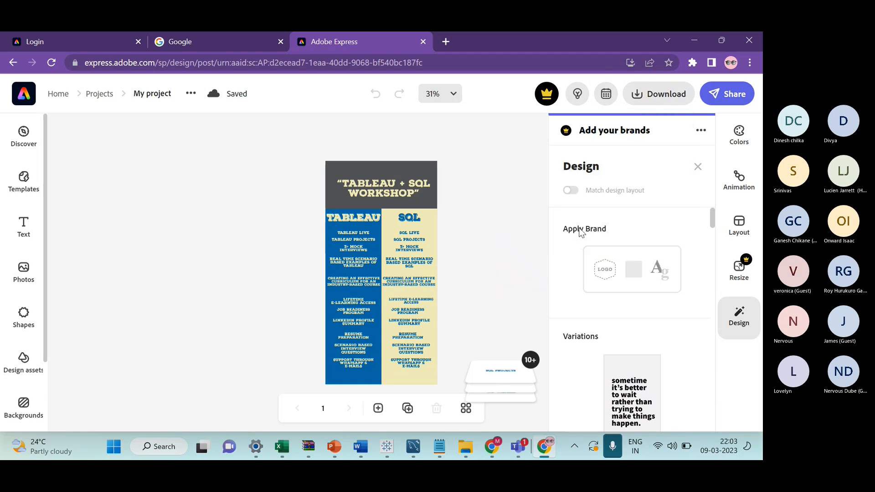
click(280, 299)
mouse_move(465, 451)
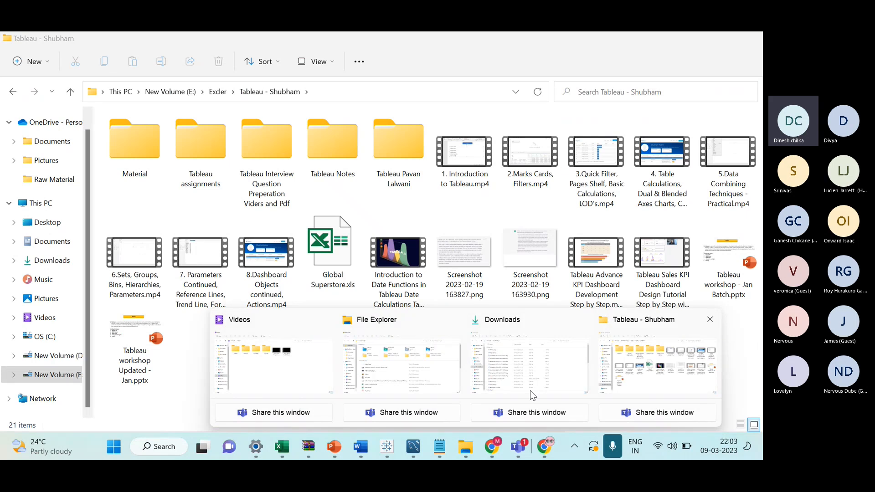
click(290, 400)
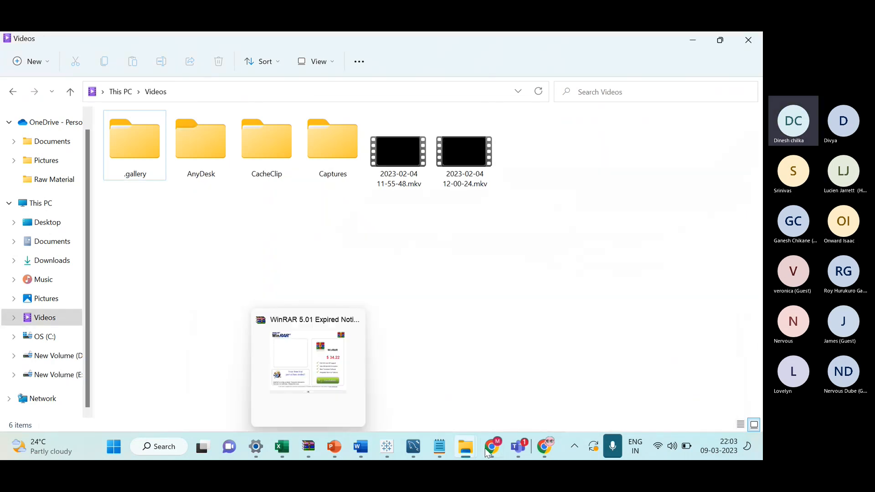
mouse_move(492, 447)
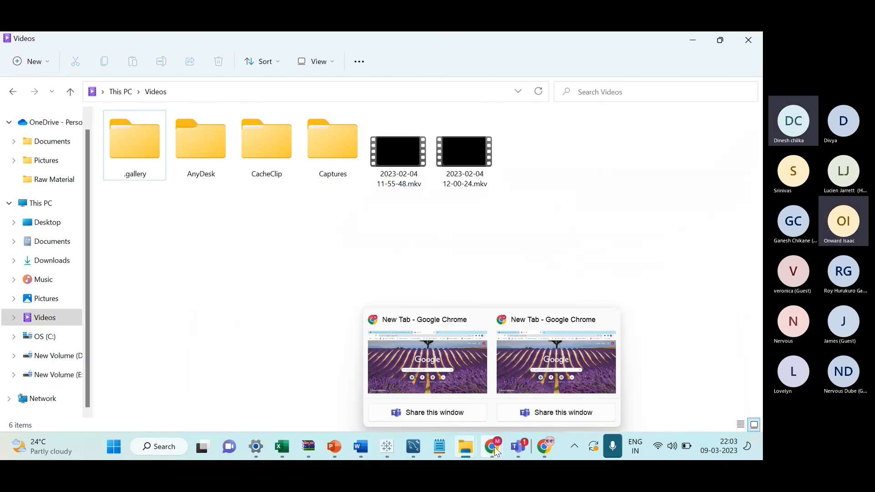
click(466, 404)
click(449, 42)
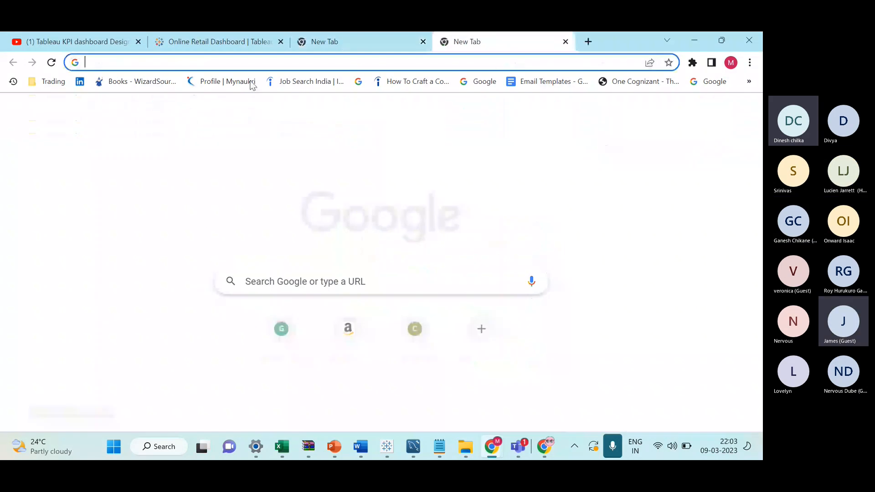
click(176, 35)
click(518, 36)
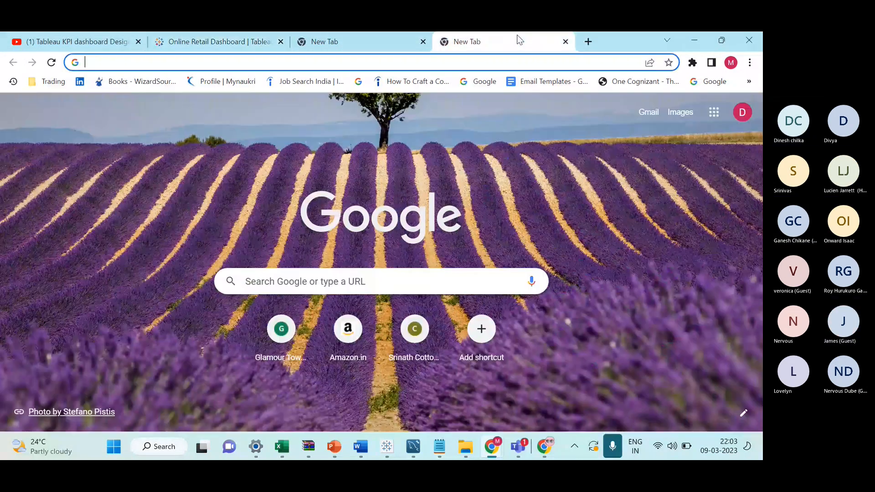
Open My project-1 (2).jpg from the Downloads folder in Photos and look over the Tableau and SQL workshop offerings
mouse_move(465, 447)
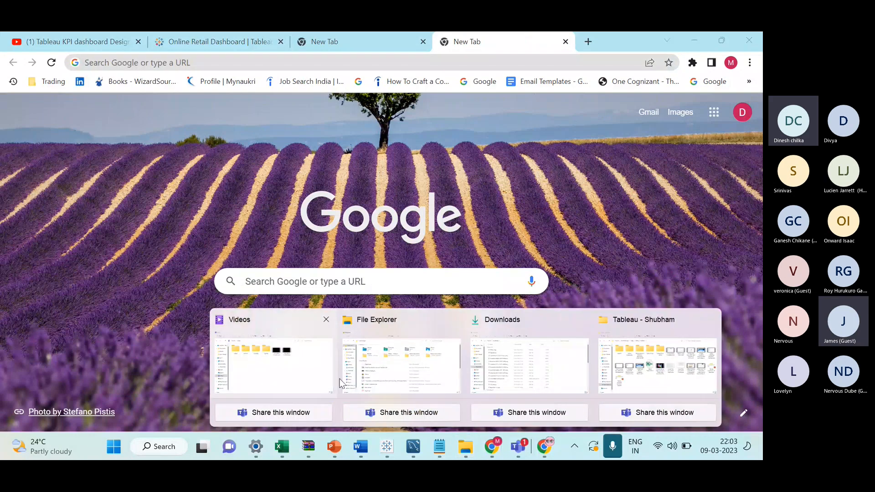
click(243, 348)
click(68, 262)
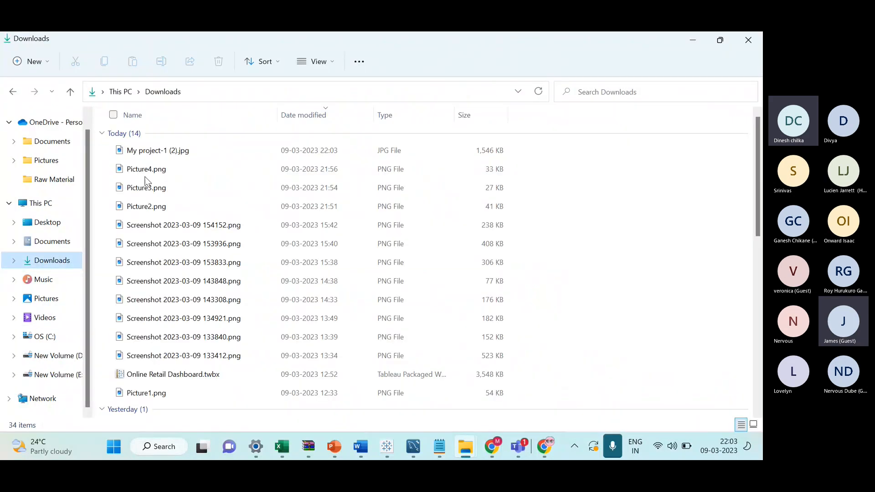
click(147, 154)
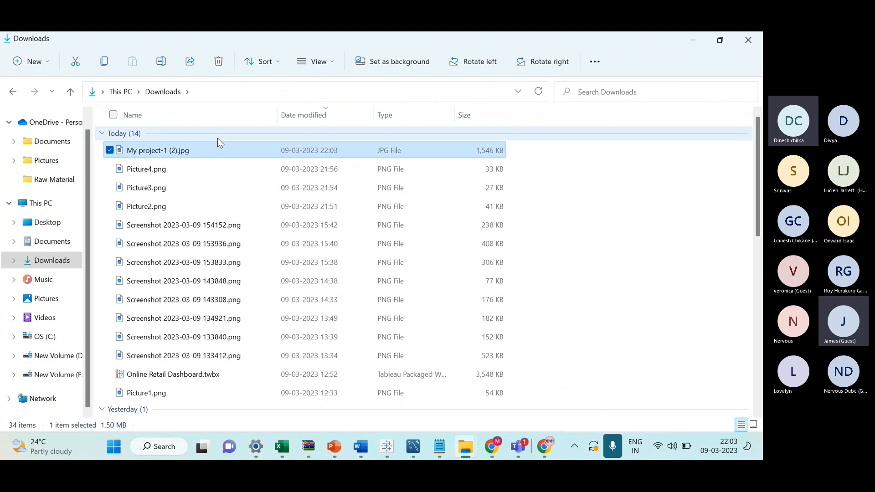
double_click(205, 151)
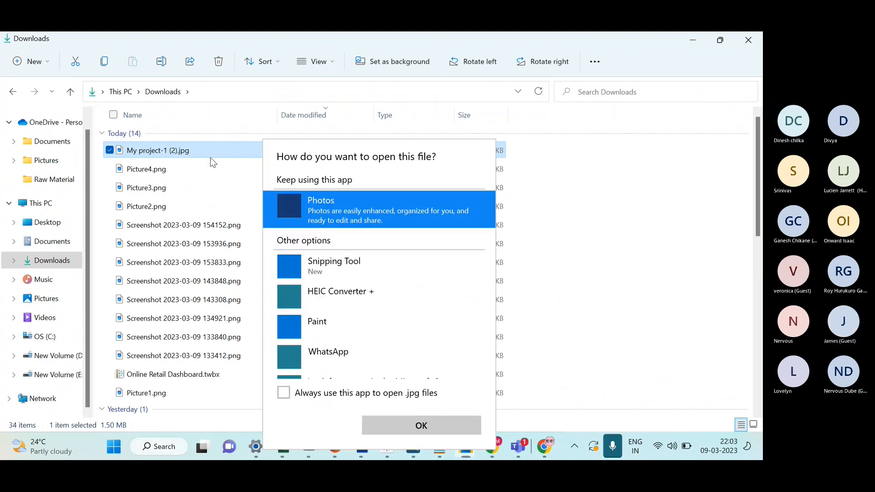
click(472, 430)
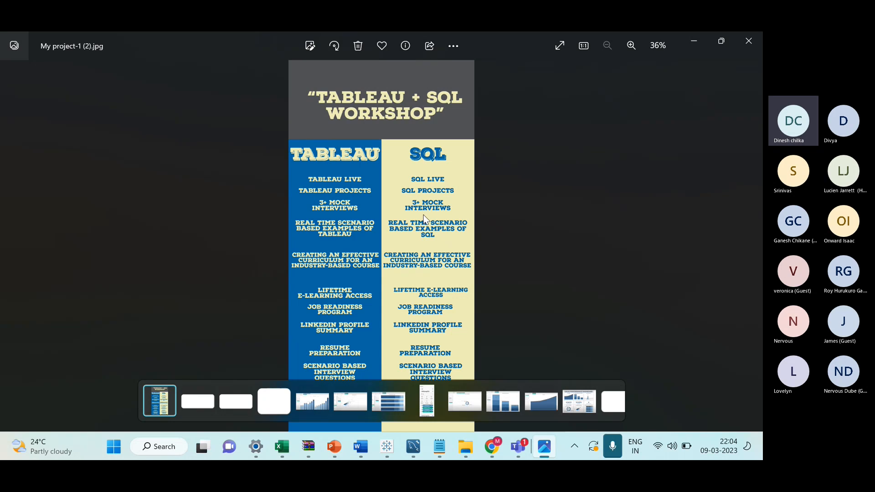
scroll(427, 221, up, 1)
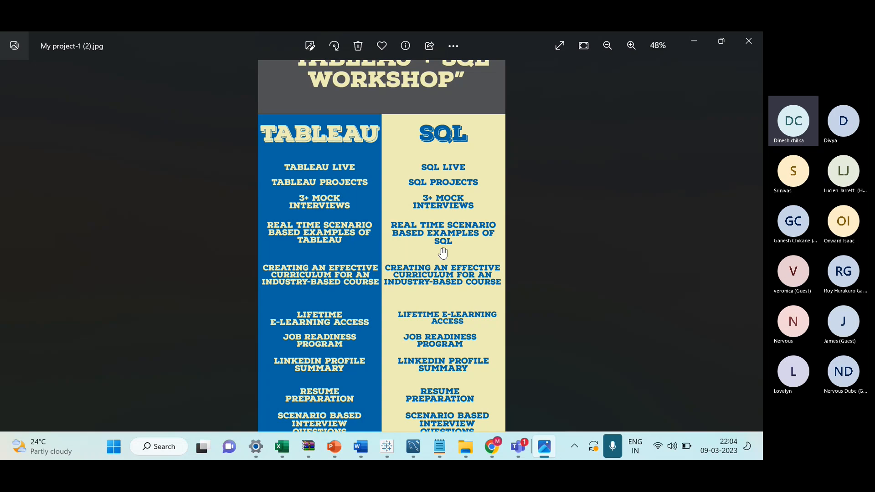
scroll(443, 254, down, 1)
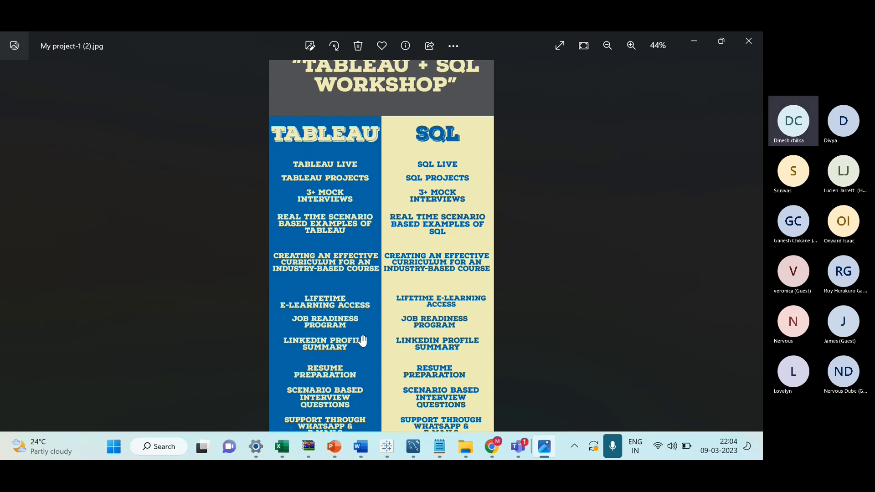
scroll(389, 342, down, 1)
scroll(389, 341, up, 2)
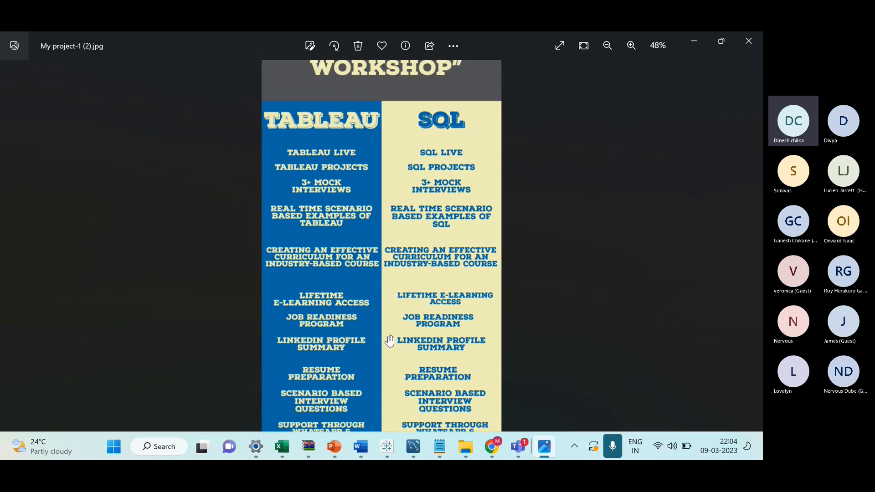
Zoom the flyer image out to 36% to view both the Tableau and SQL columns in full, and close the image
scroll(390, 340, down, 1)
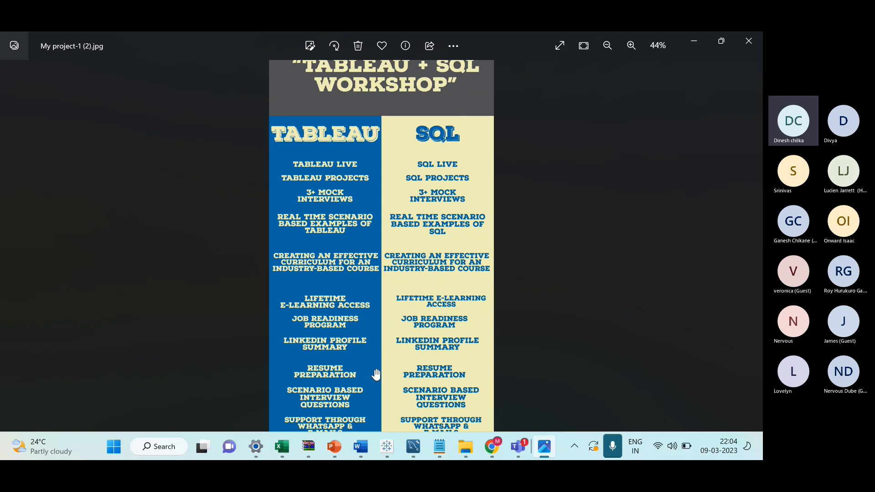
scroll(375, 375, down, 2)
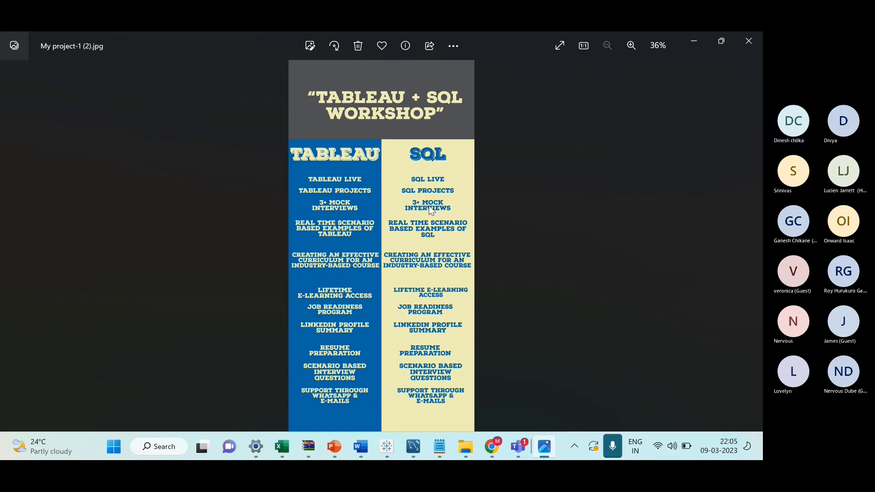
click(749, 41)
Switch to the Tableau Workshop ( Jan Batch ) meeting in Microsoft Teams and stop sharing the screen
key(alt+Tab)
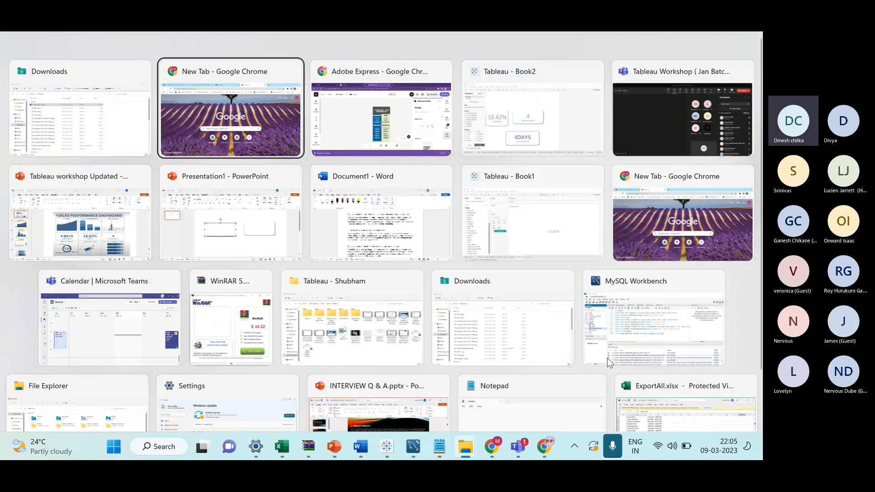
key(alt+Tab)
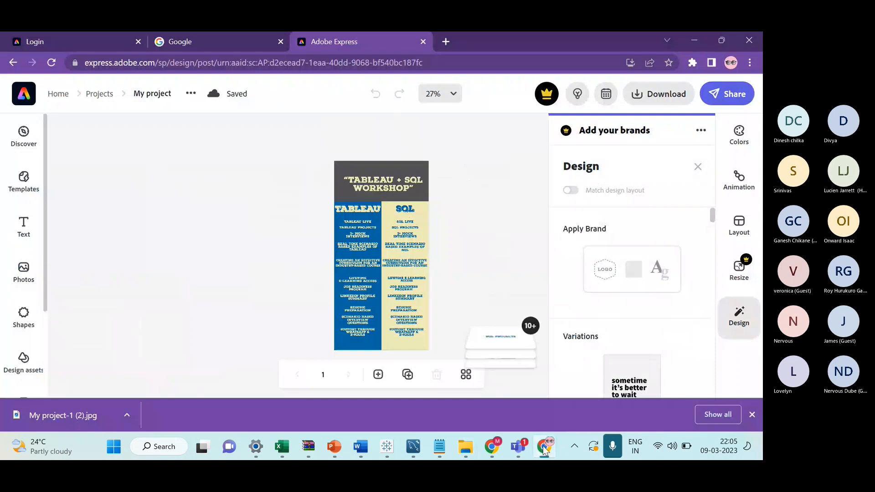
mouse_move(524, 448)
click(595, 338)
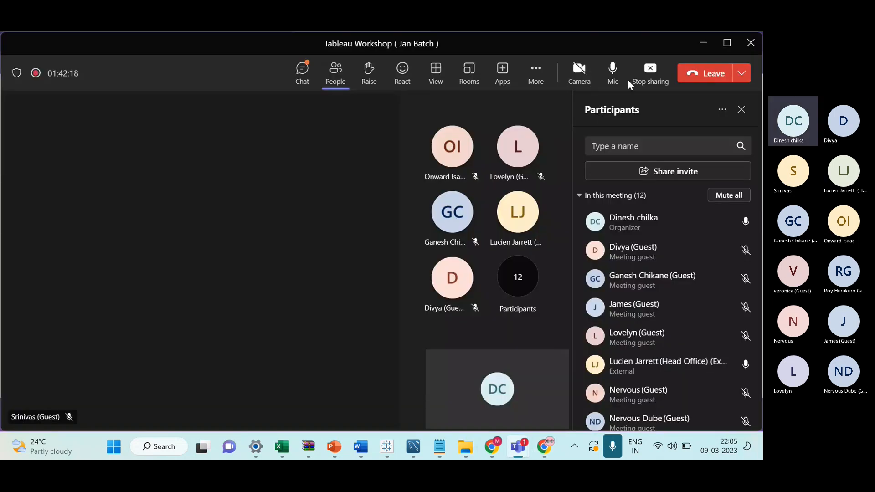
click(644, 85)
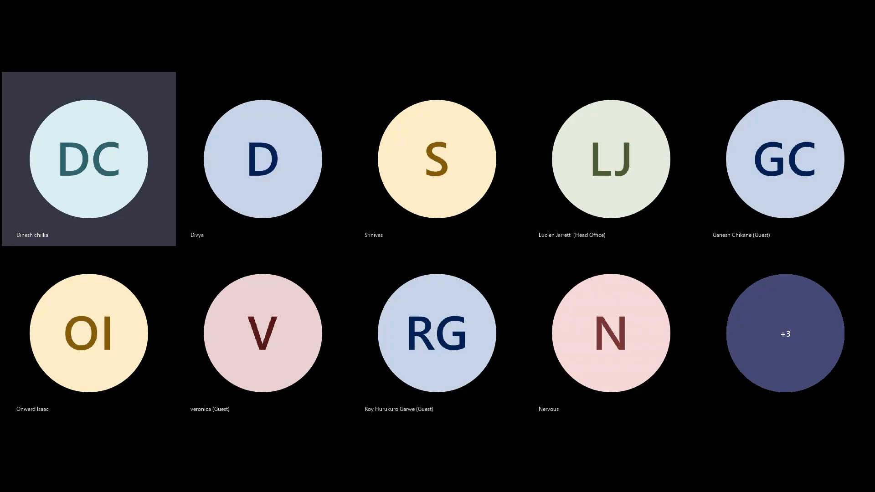